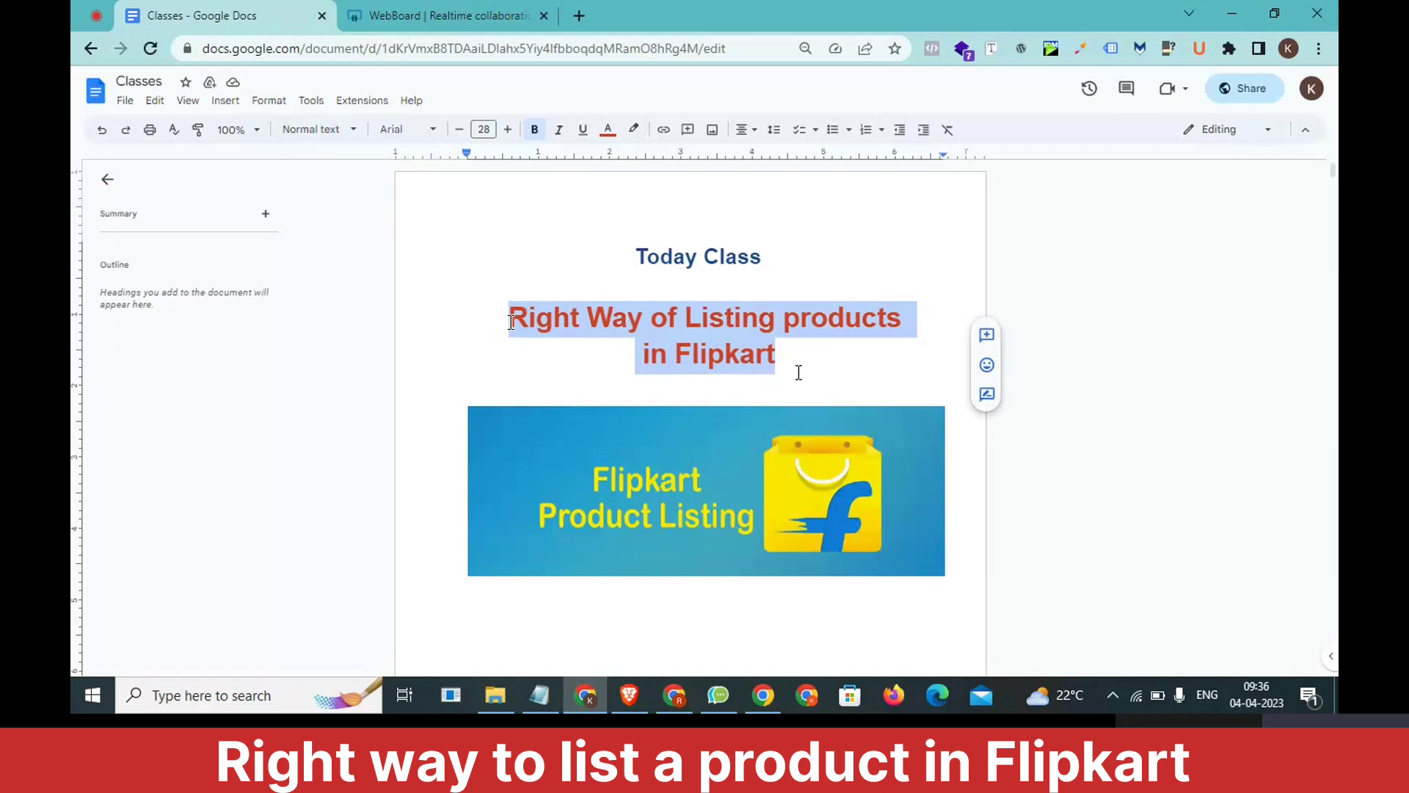
Highlight the class title about listing products in Flipkart, and switch to the Flipkart seller dashboard.
left_click_drag(776, 358, 511, 321)
left_click(676, 697)
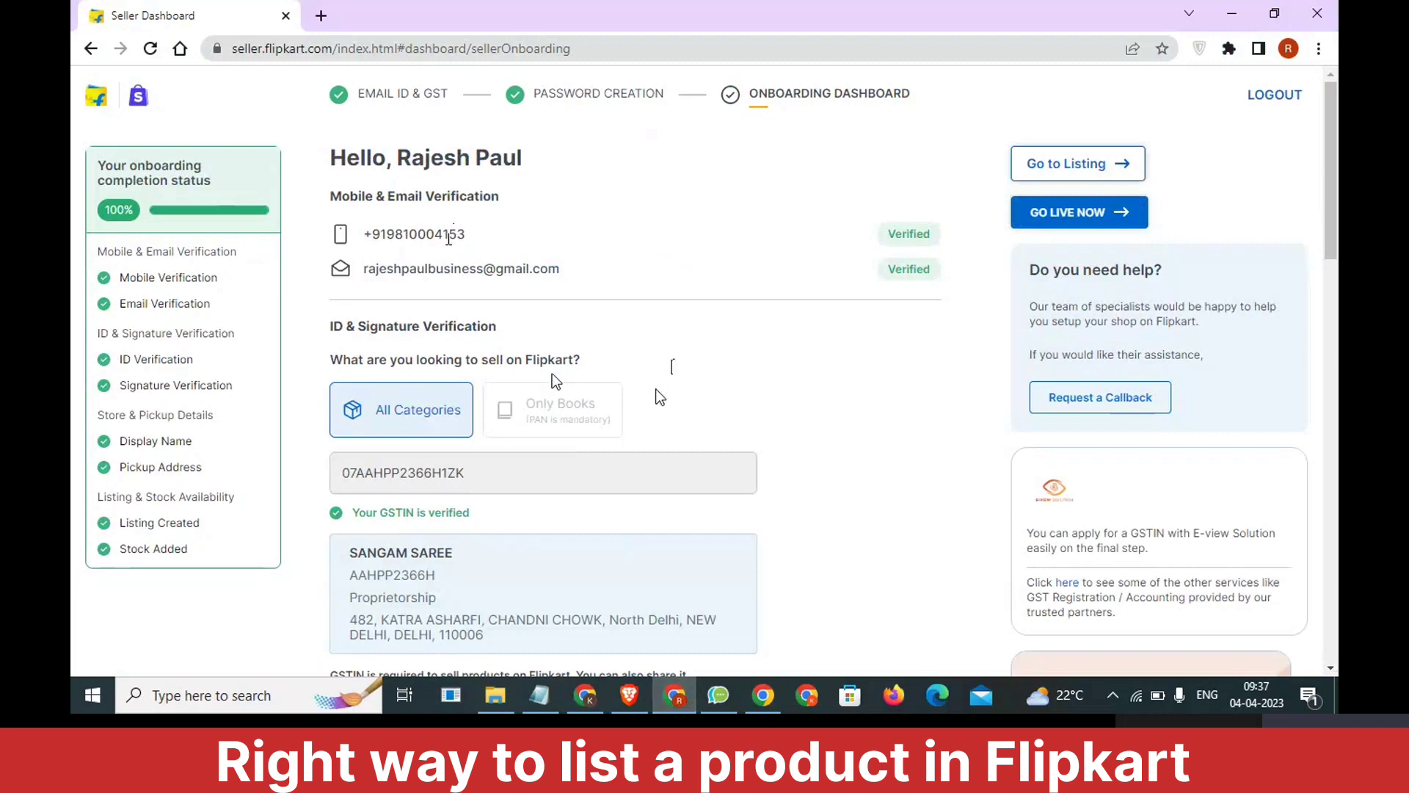
Switch to the Notepad note, add the line "85%" below the lehenga description, and highlight it.
left_click(540, 695)
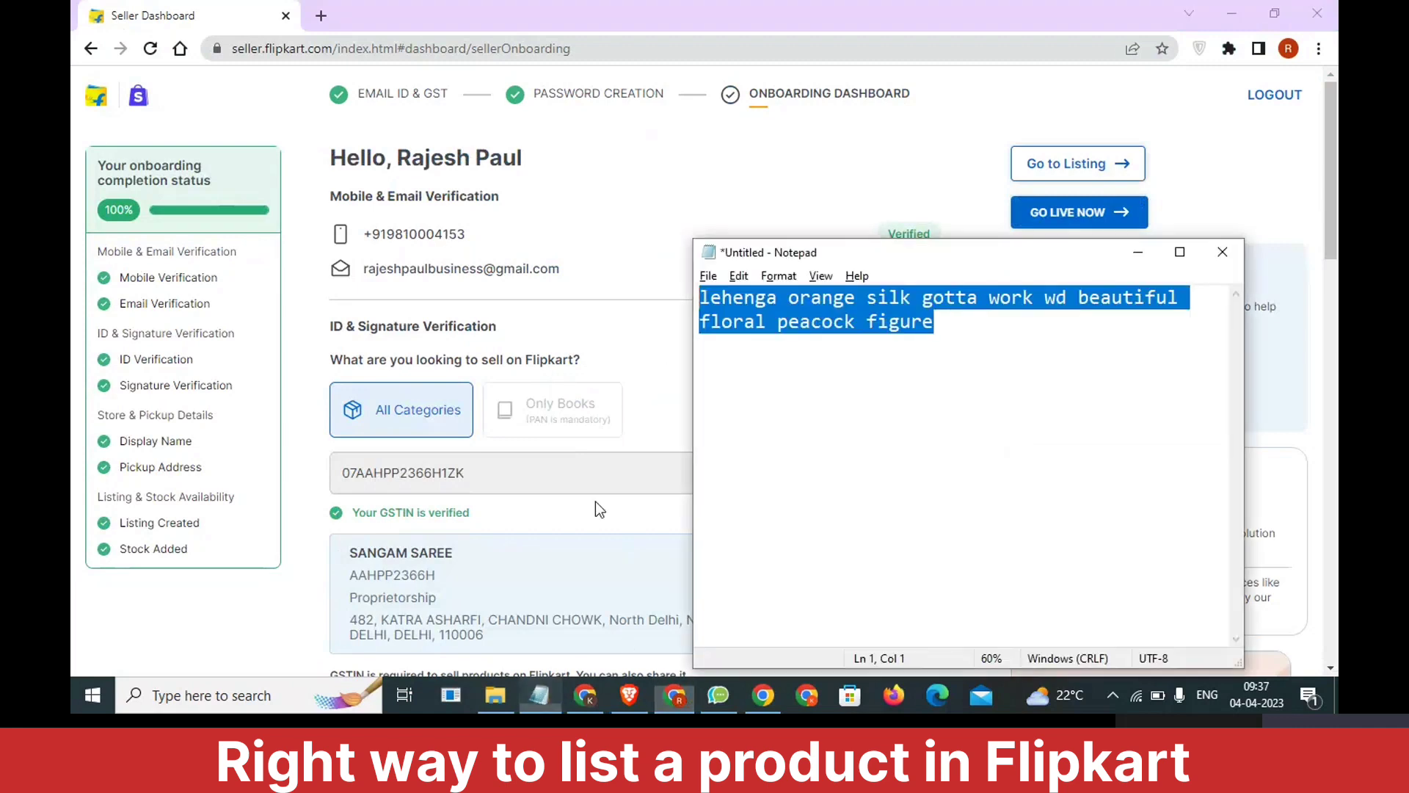
left_click(933, 406)
key("Return")
type("86")
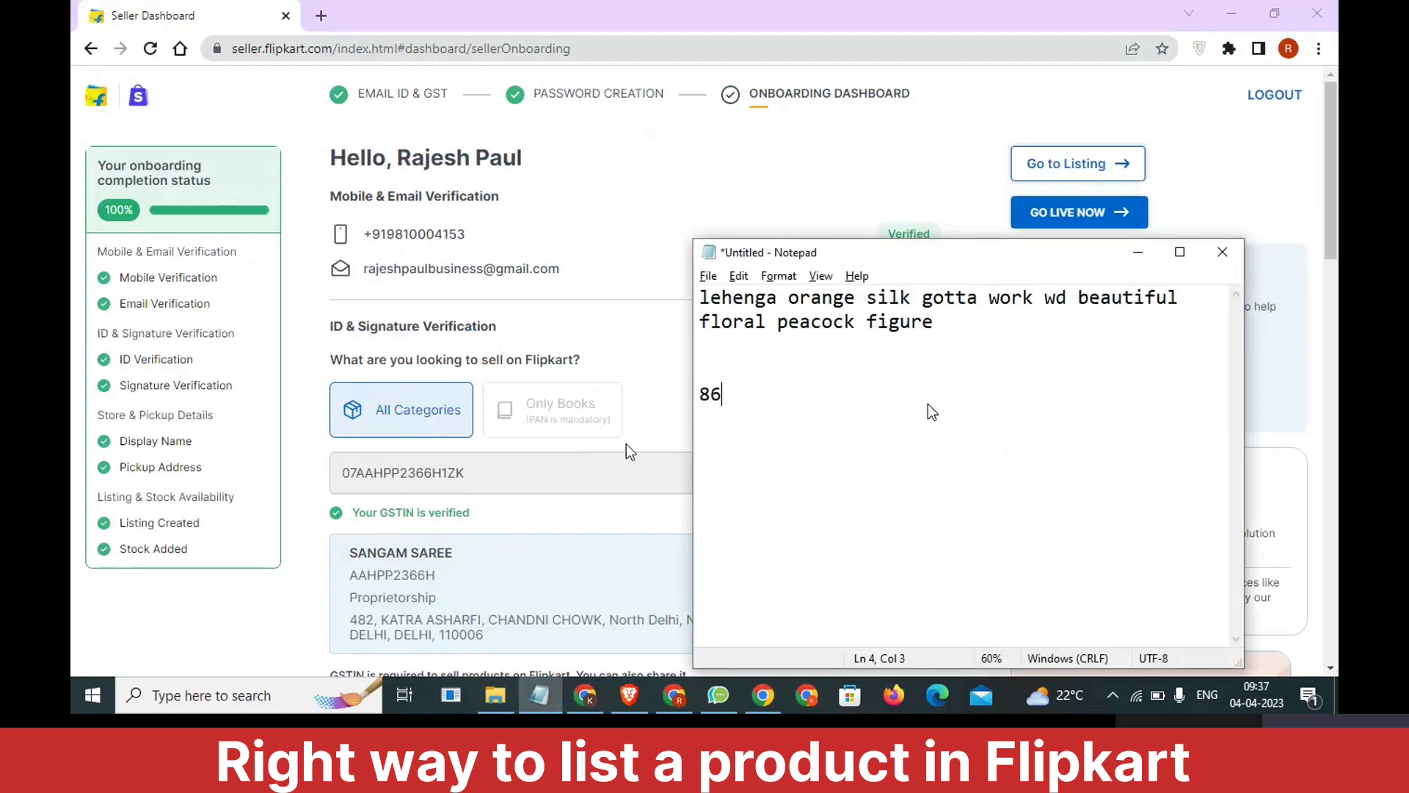
key("Home")
type("5")
key("Home")
key("shift+End")
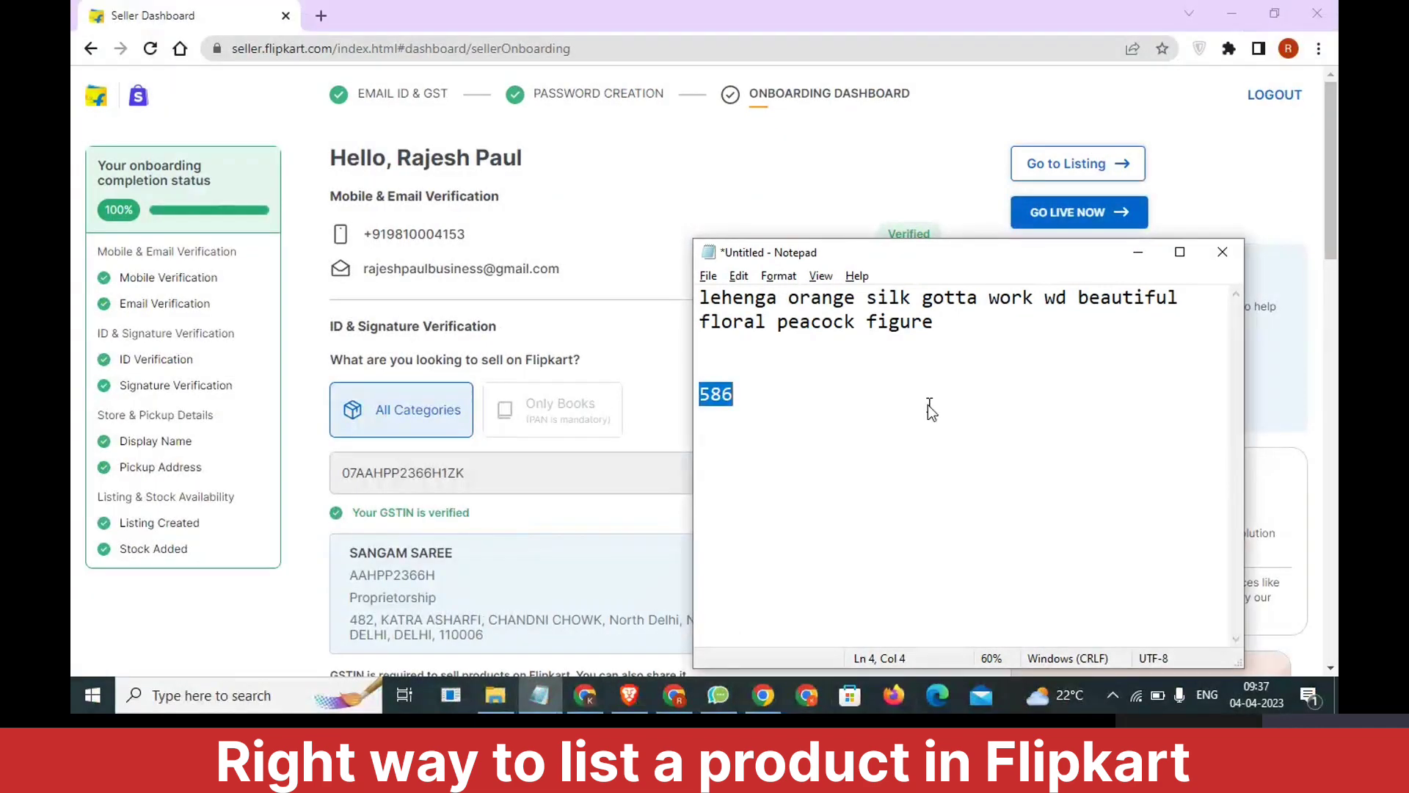
type("85%")
left_click_drag(793, 400, 691, 400)
left_click(824, 411)
left_click_drag(735, 396, 703, 397)
Add the line "100% >> 1 products" below the 85% line, leaving a blank line between them.
left_click(768, 405)
key("Return")
key("Return")
type("100")
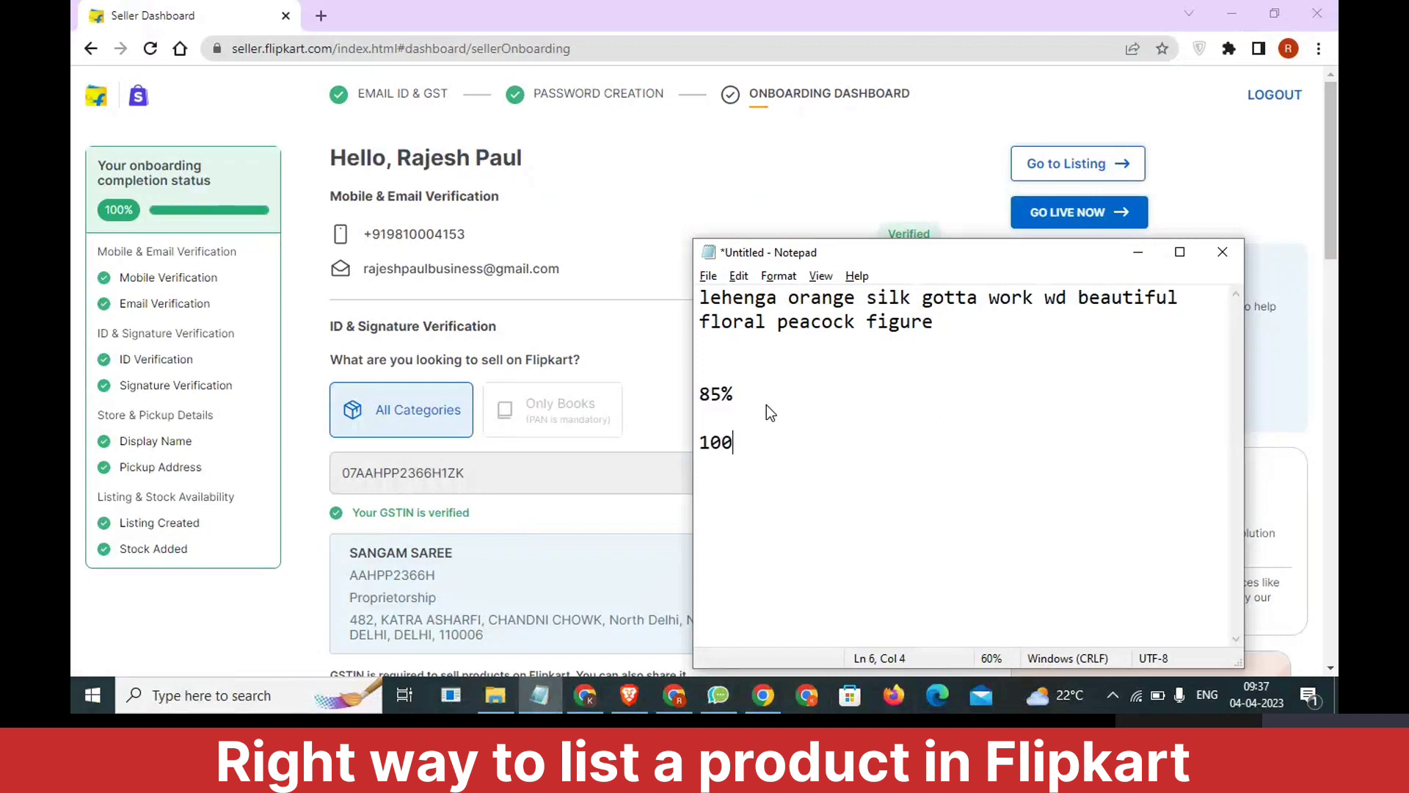
type("% >> 1 products")
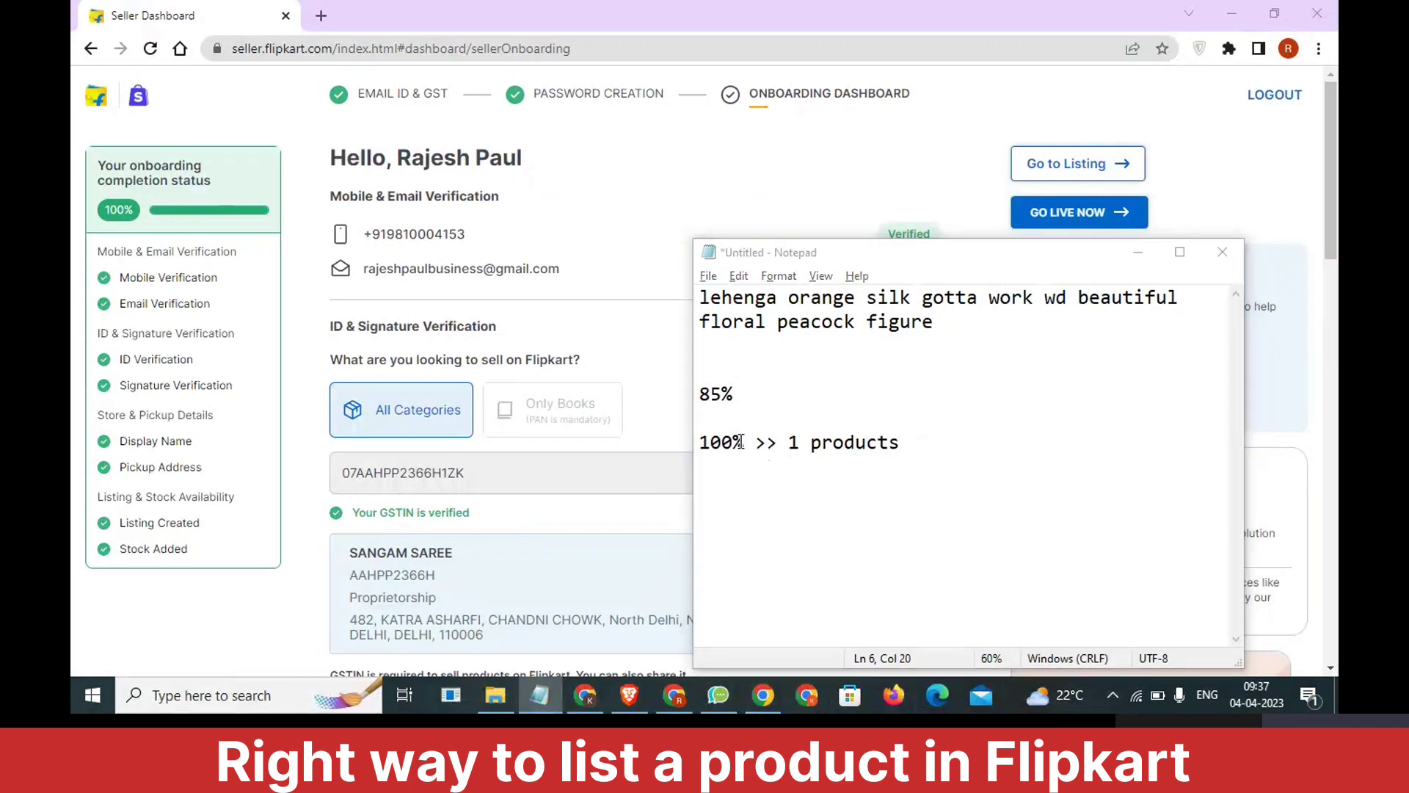
Compare the onboarding completion status on the seller dashboard with the 85% line in the Notepad note.
left_click(331, 350)
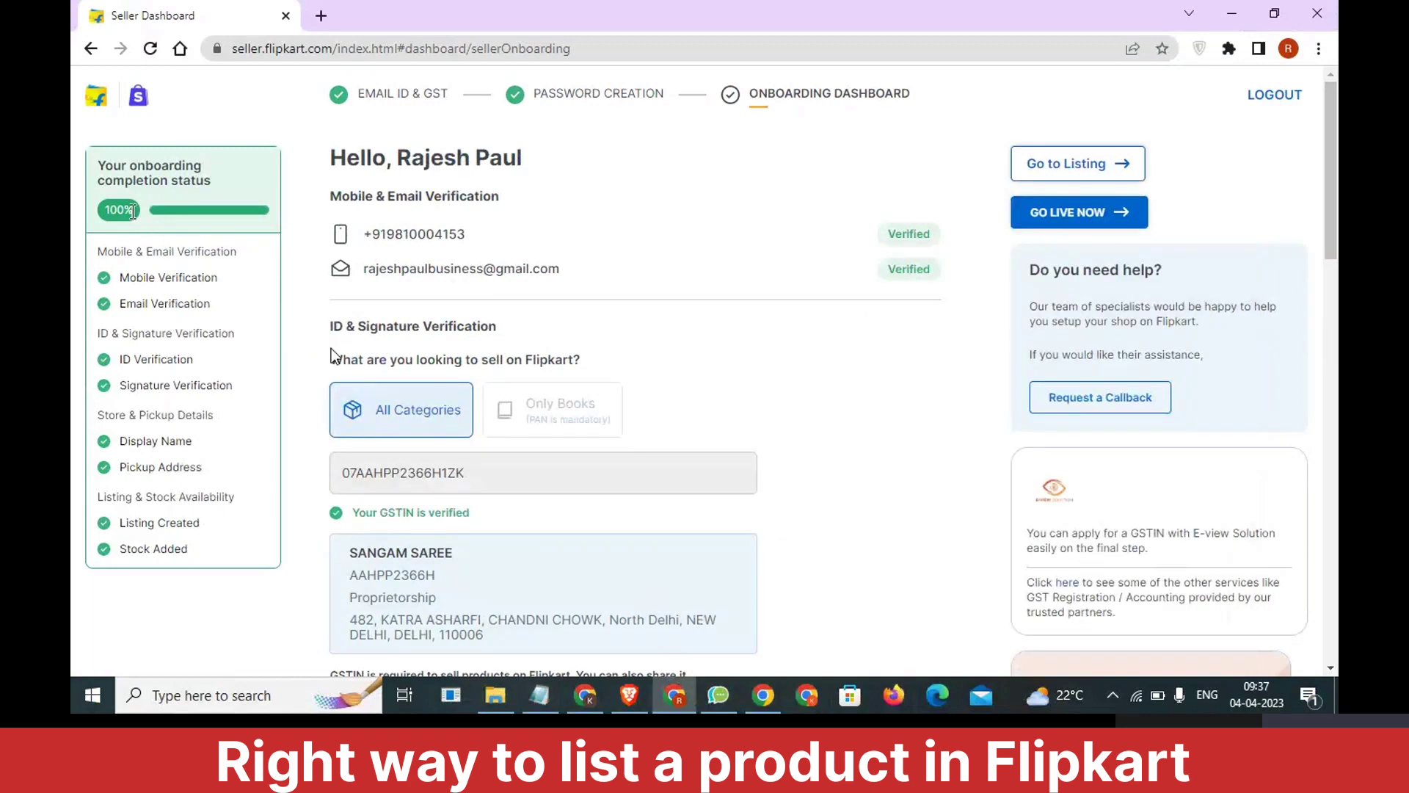
left_click_drag(132, 210, 103, 222)
left_click(540, 695)
left_click_drag(737, 394, 702, 391)
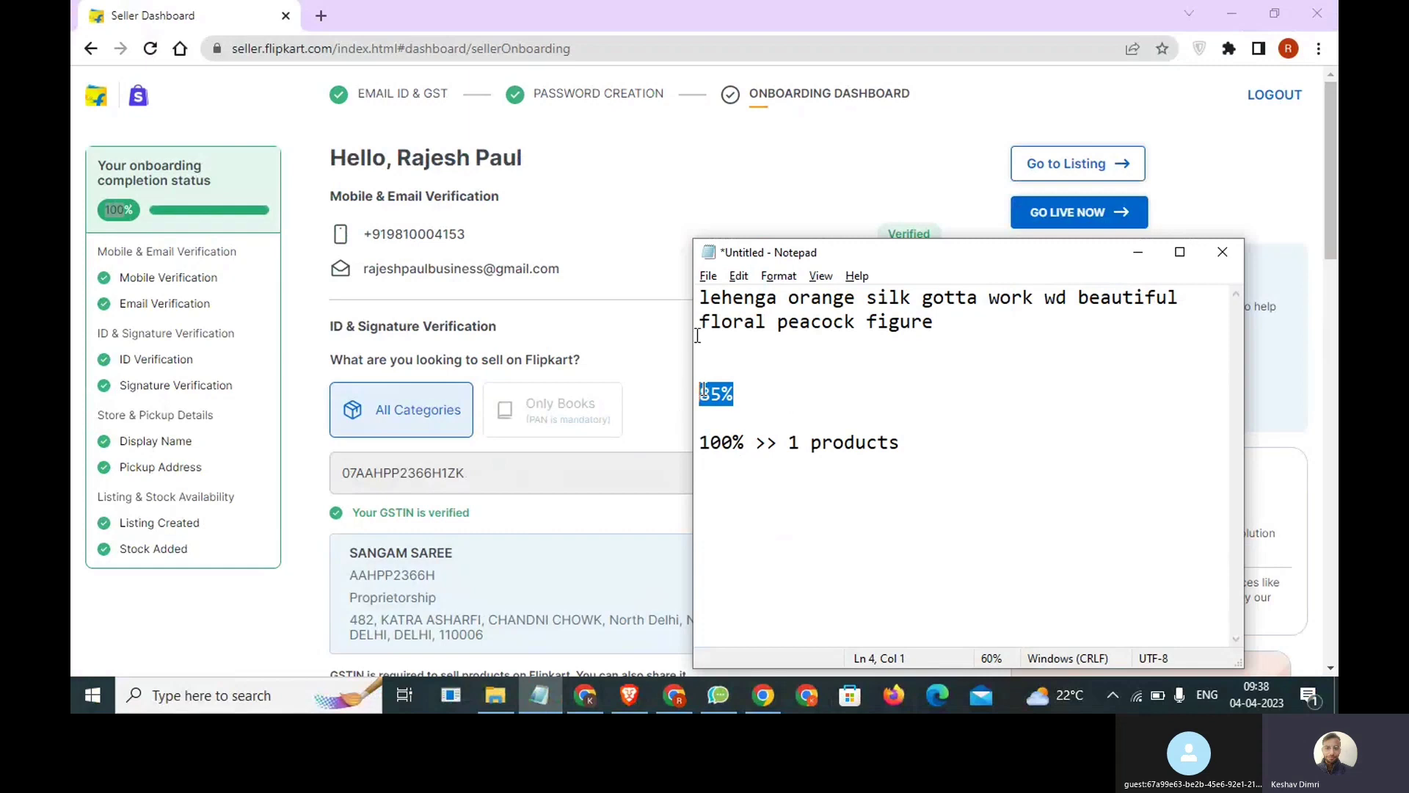
left_click(699, 201)
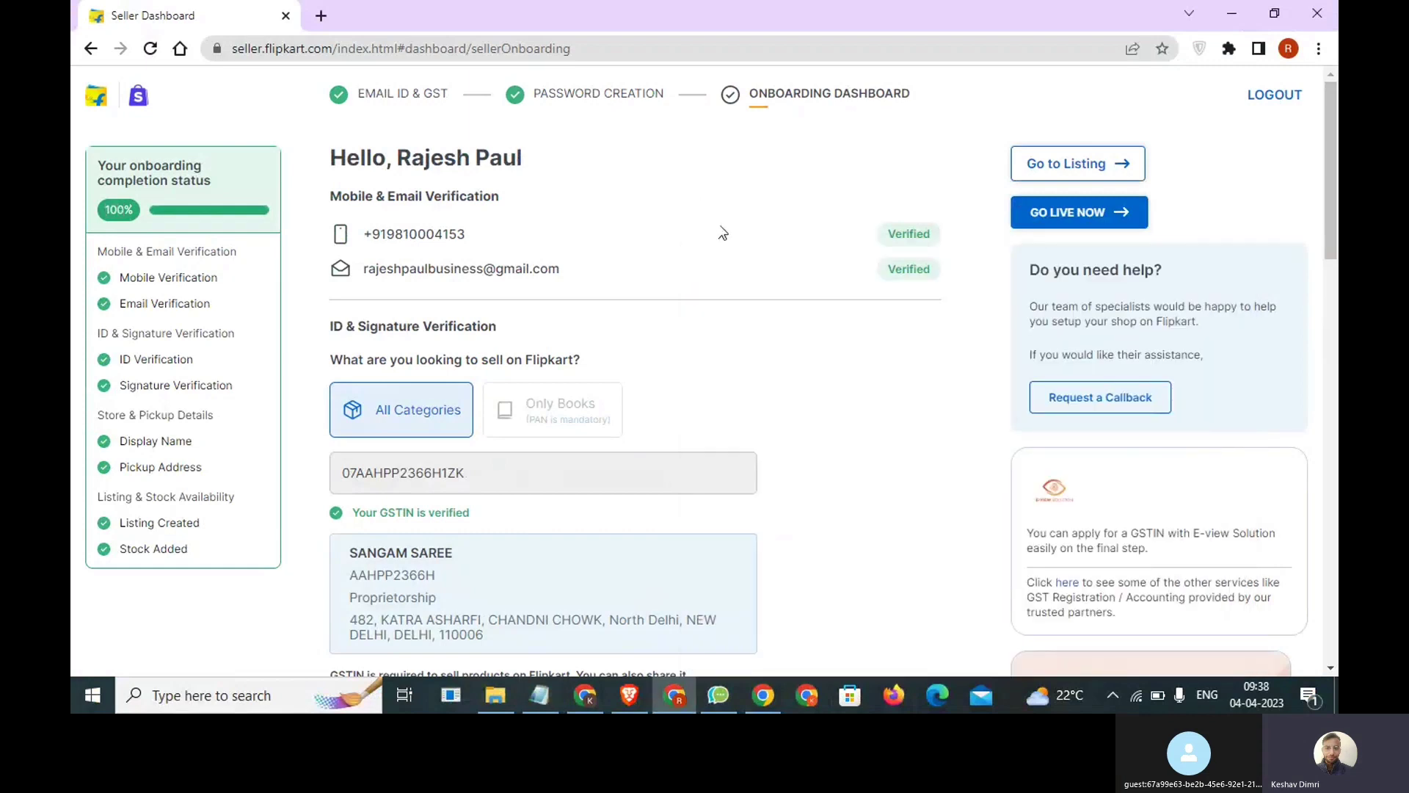
Open the callback request form on the onboarding dashboard to examine its fields, and close it again.
left_click(1128, 400)
scroll(1125, 426, "down", 1)
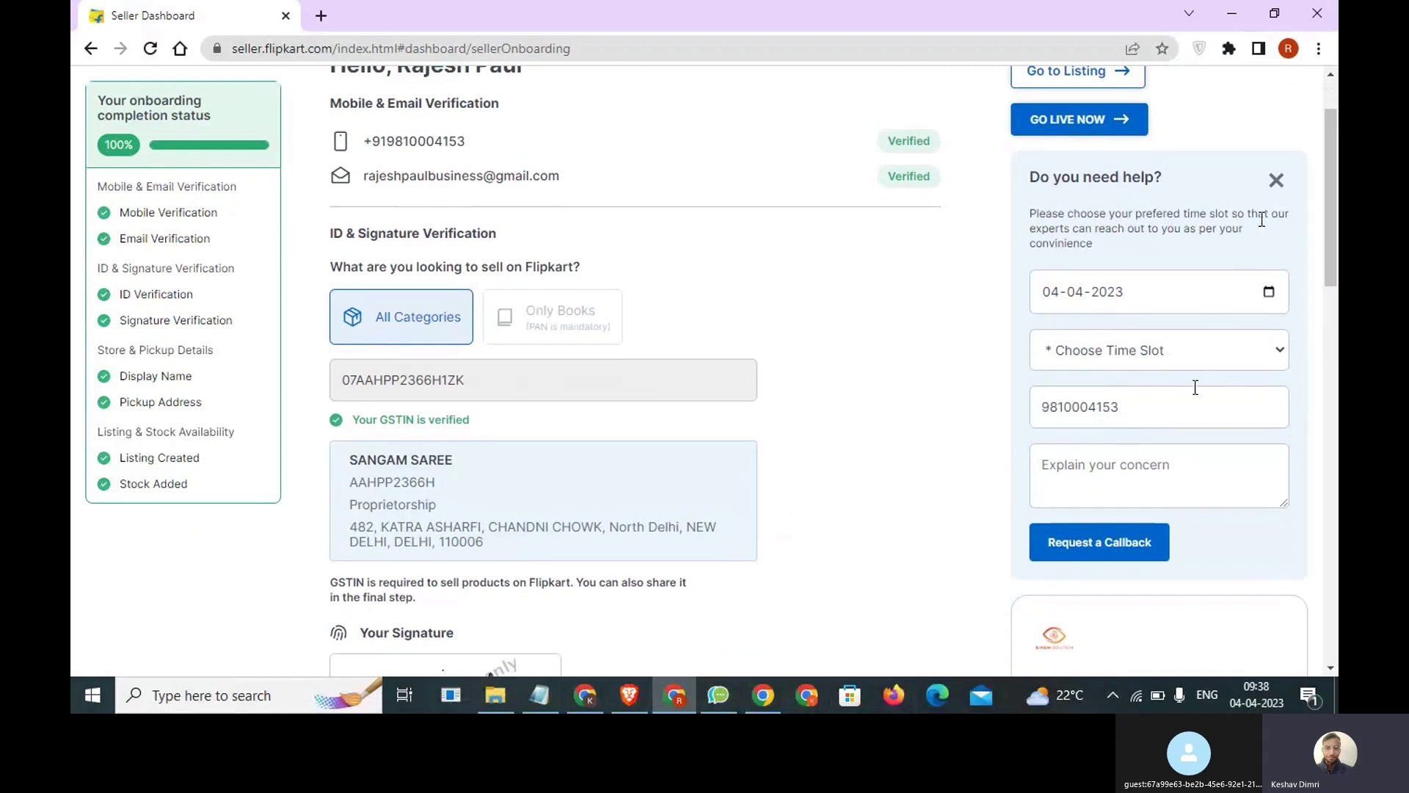
left_click(1275, 183)
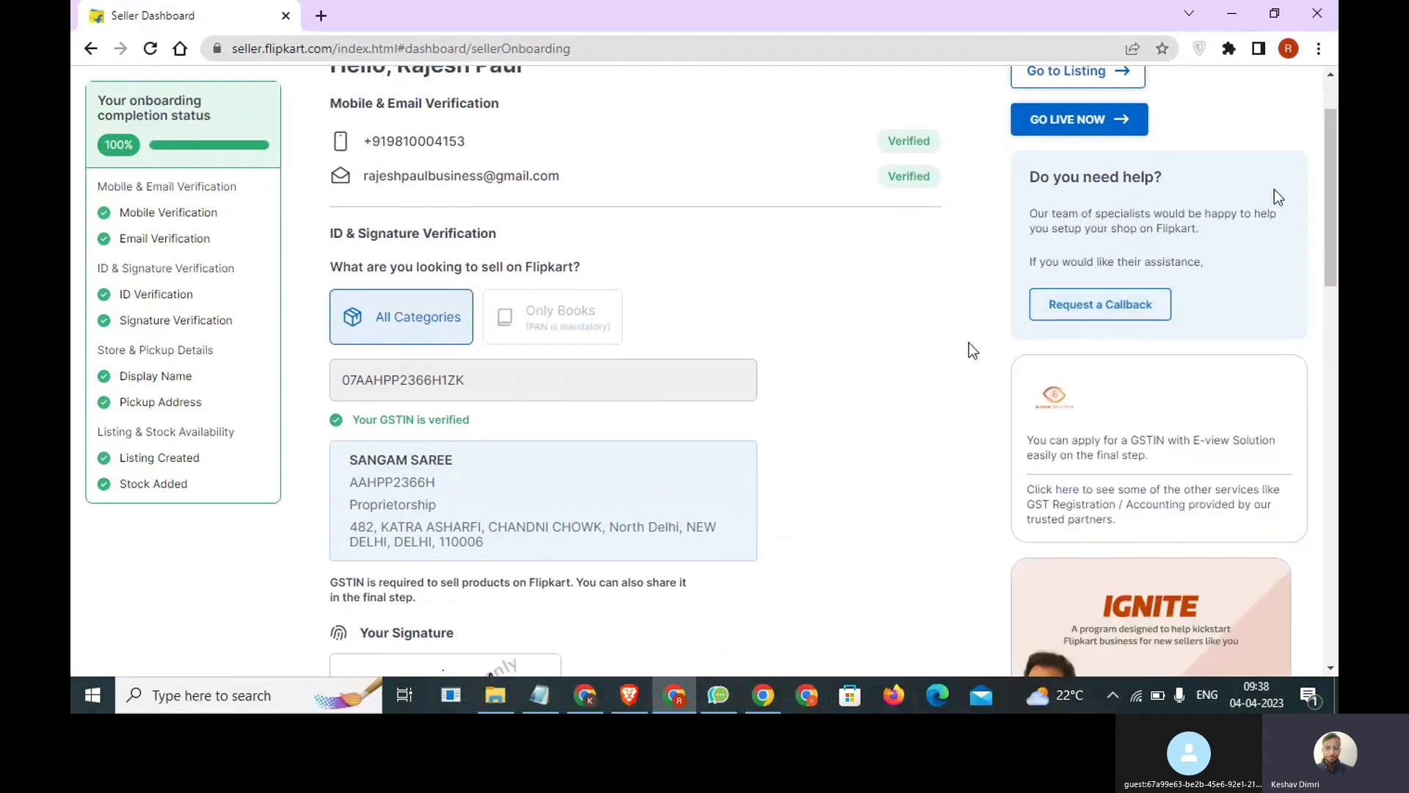
scroll(973, 350, "up", 1)
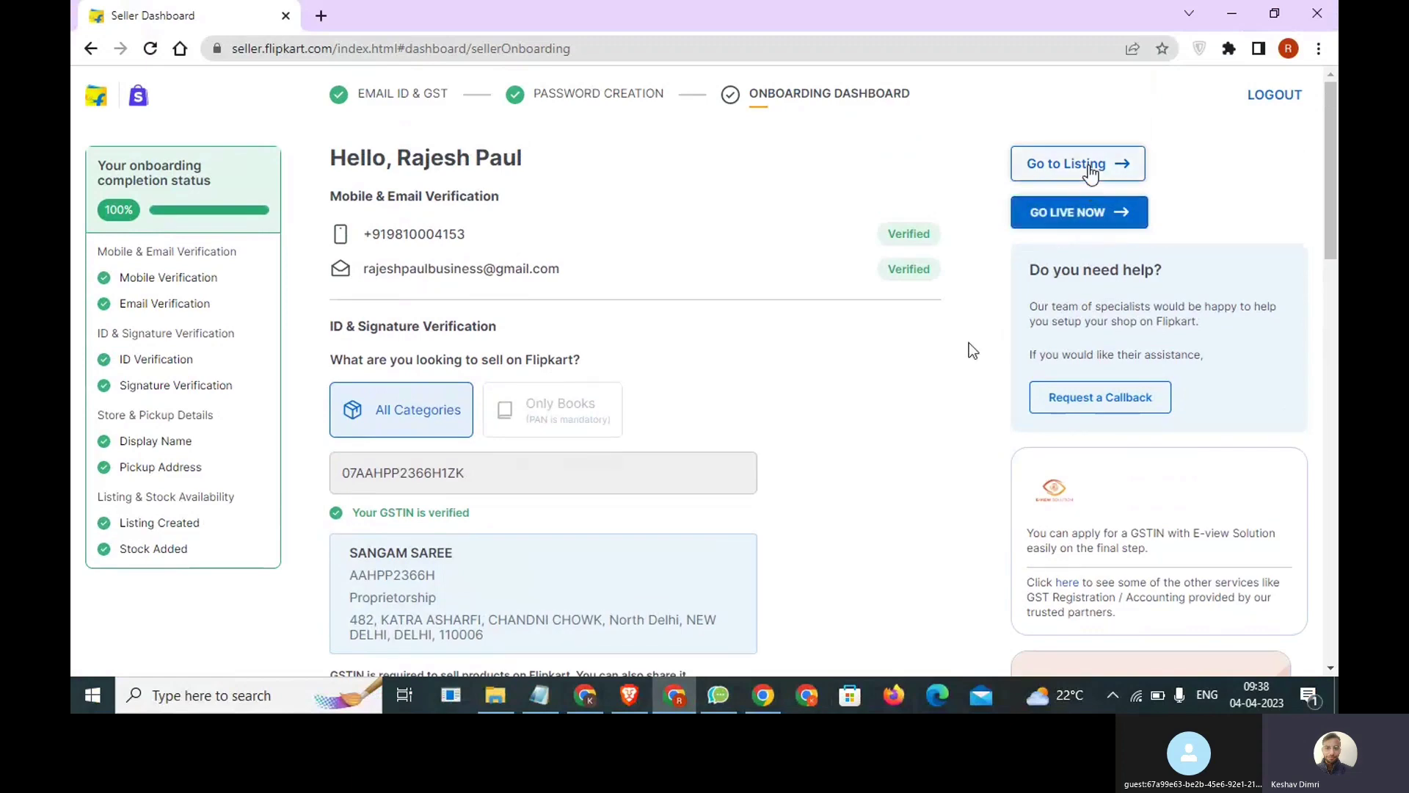
Go to the new listings page, start adding a single listing, and dismiss the vertical search tip.
left_click(1089, 167)
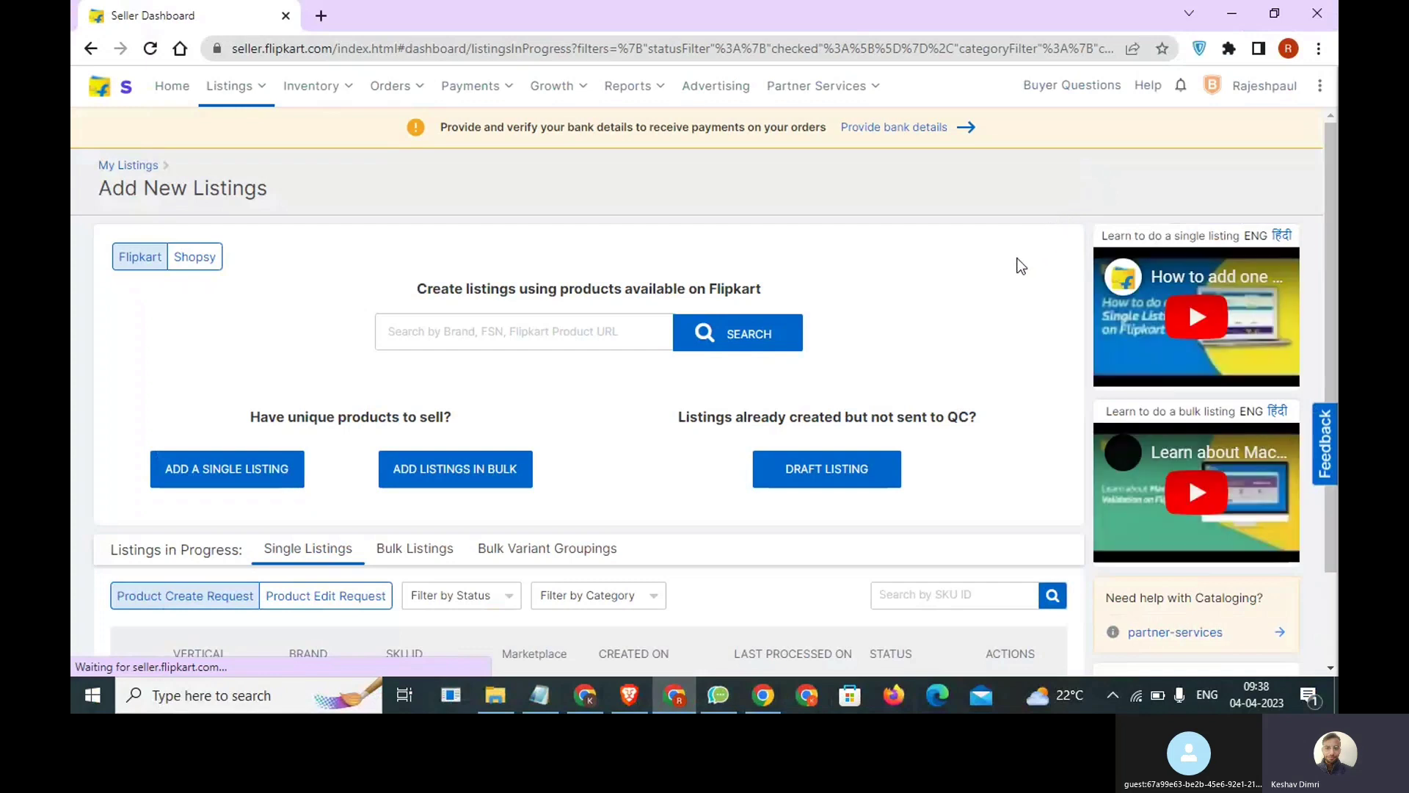
scroll(506, 382, "down", 1)
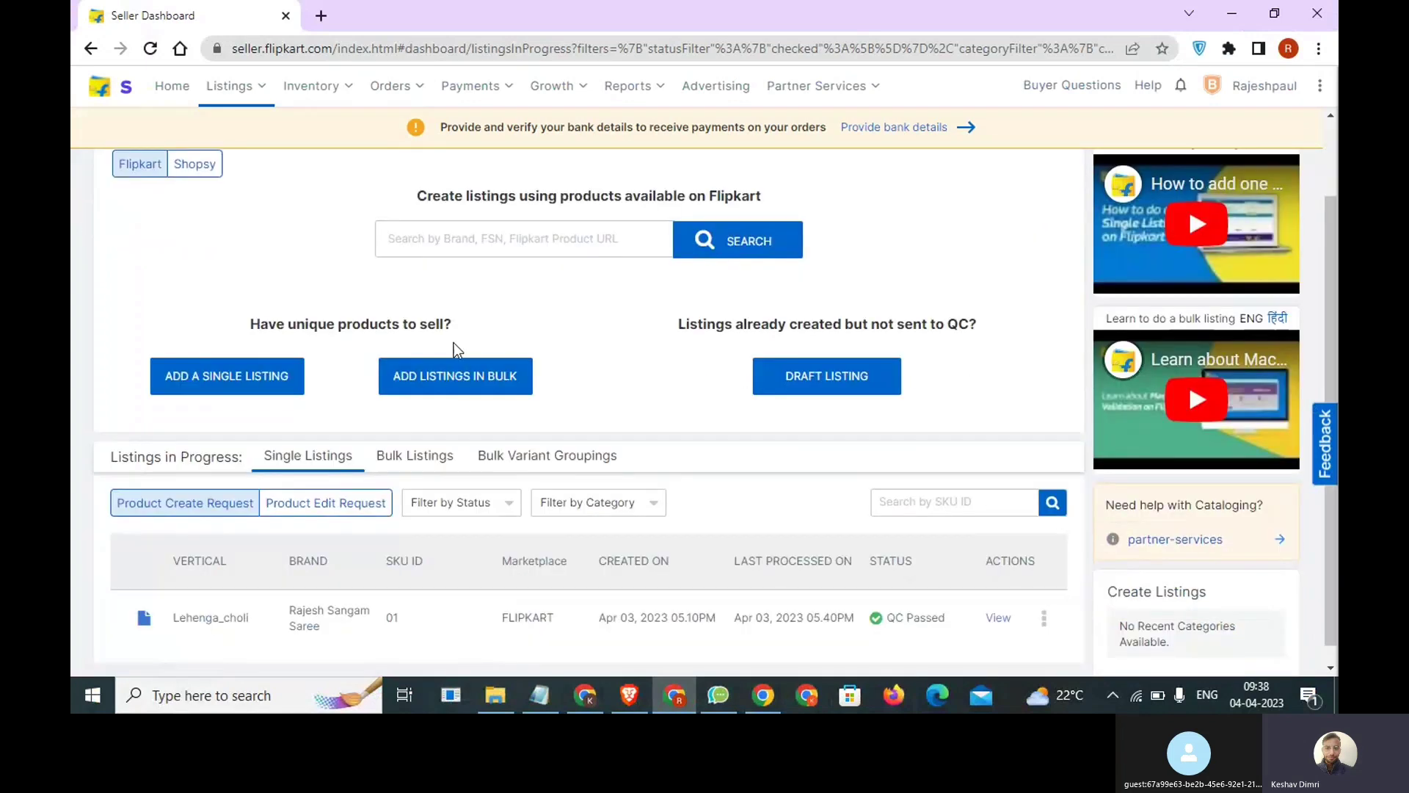
left_click_drag(492, 315, 240, 327)
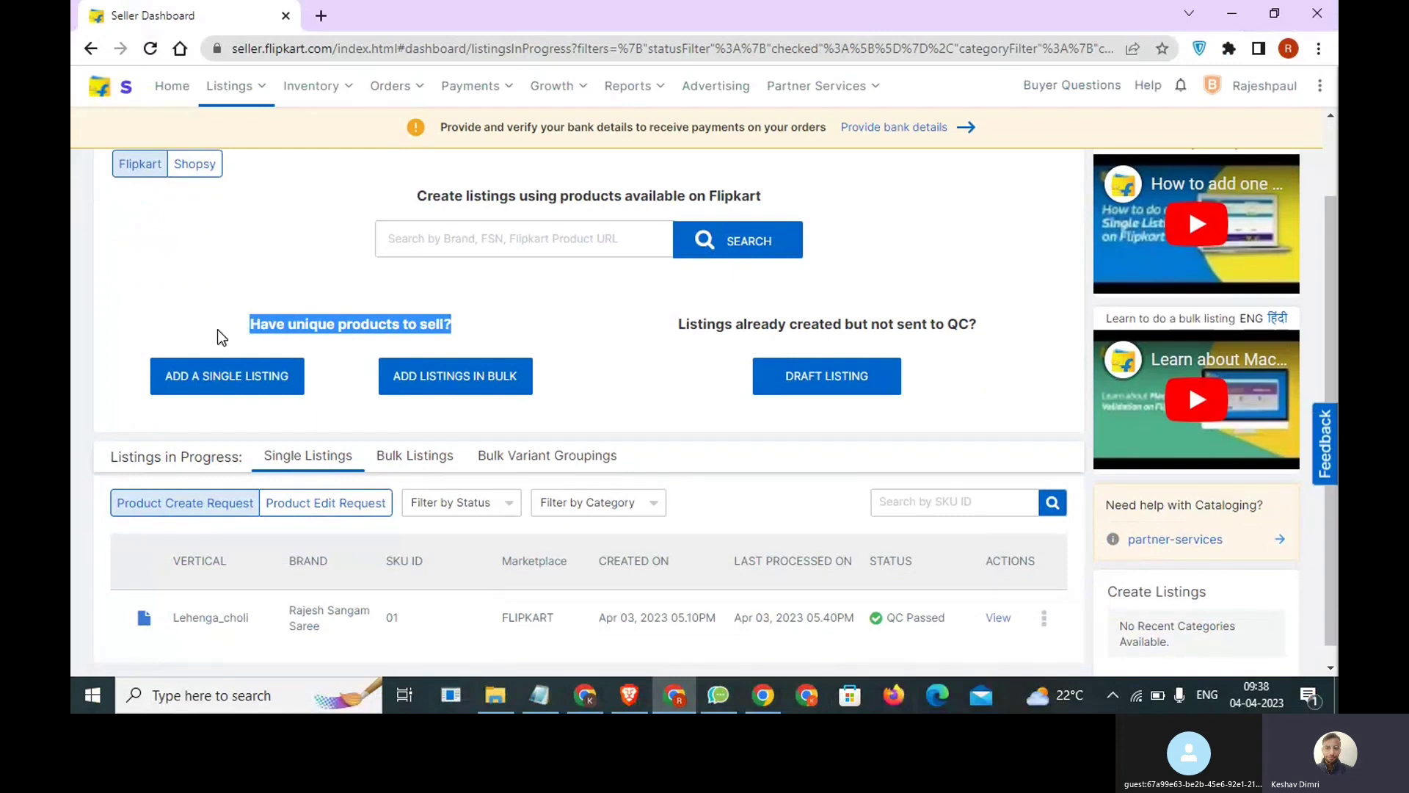
left_click(237, 390)
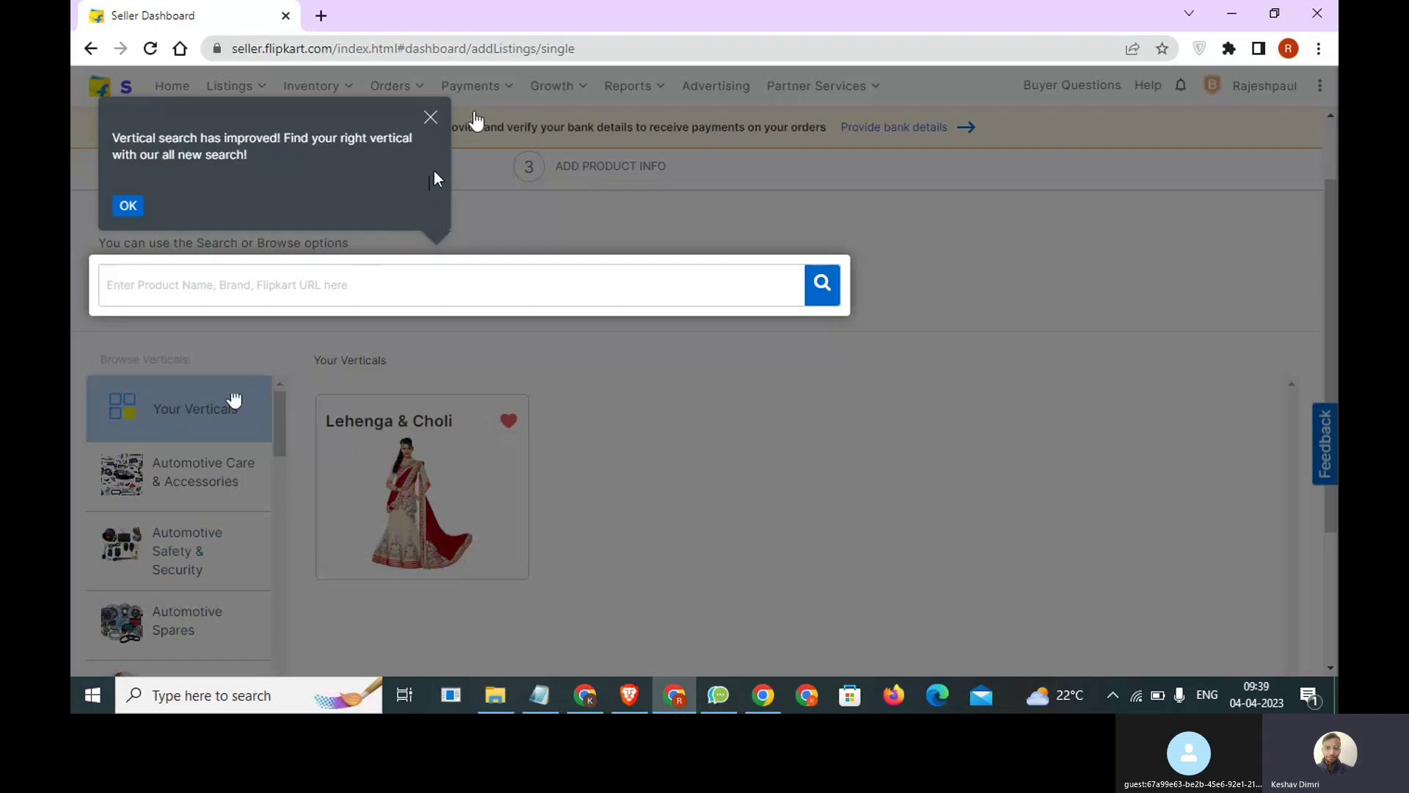
left_click(431, 117)
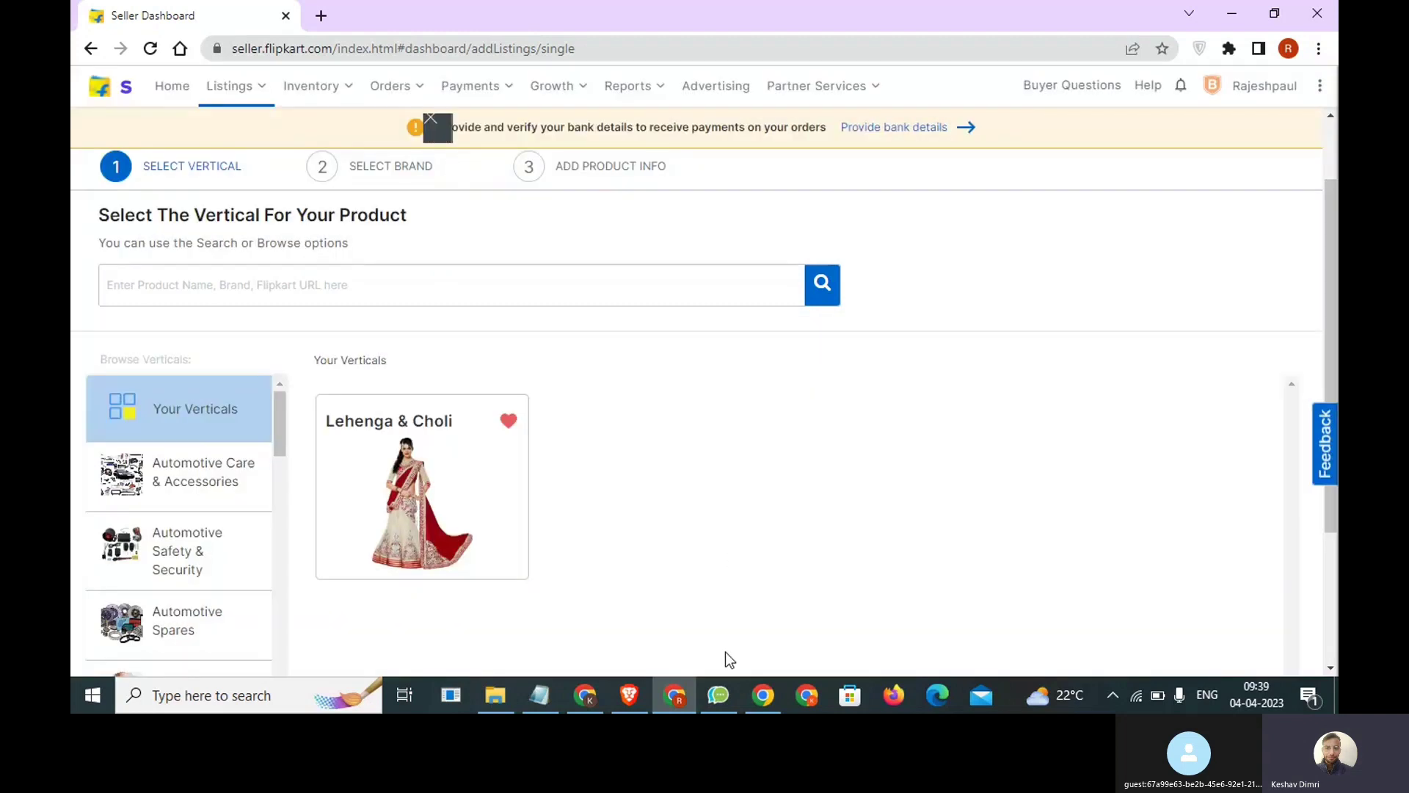
Switch to the Notepad note and add the line "Bulk >> Likh >> data >>" below the 100% line.
left_click(540, 695)
type("Bulk ")
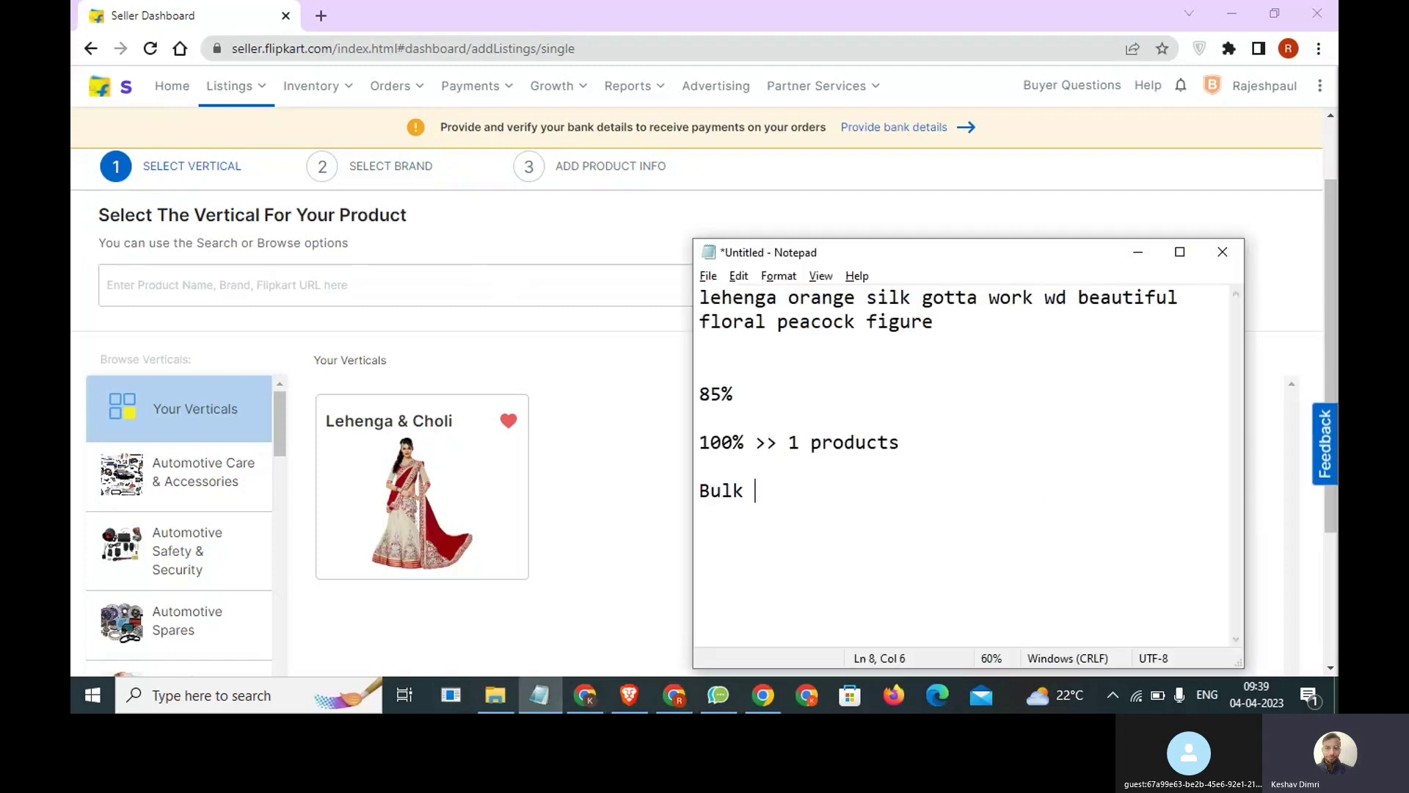
type(">> Links")
key("BackSpace")
key("BackSpace")
key("BackSpace")
key("BackSpace")
type("kyh")
key("BackSpace")
key("BackSpace")
type("h >> data >>")
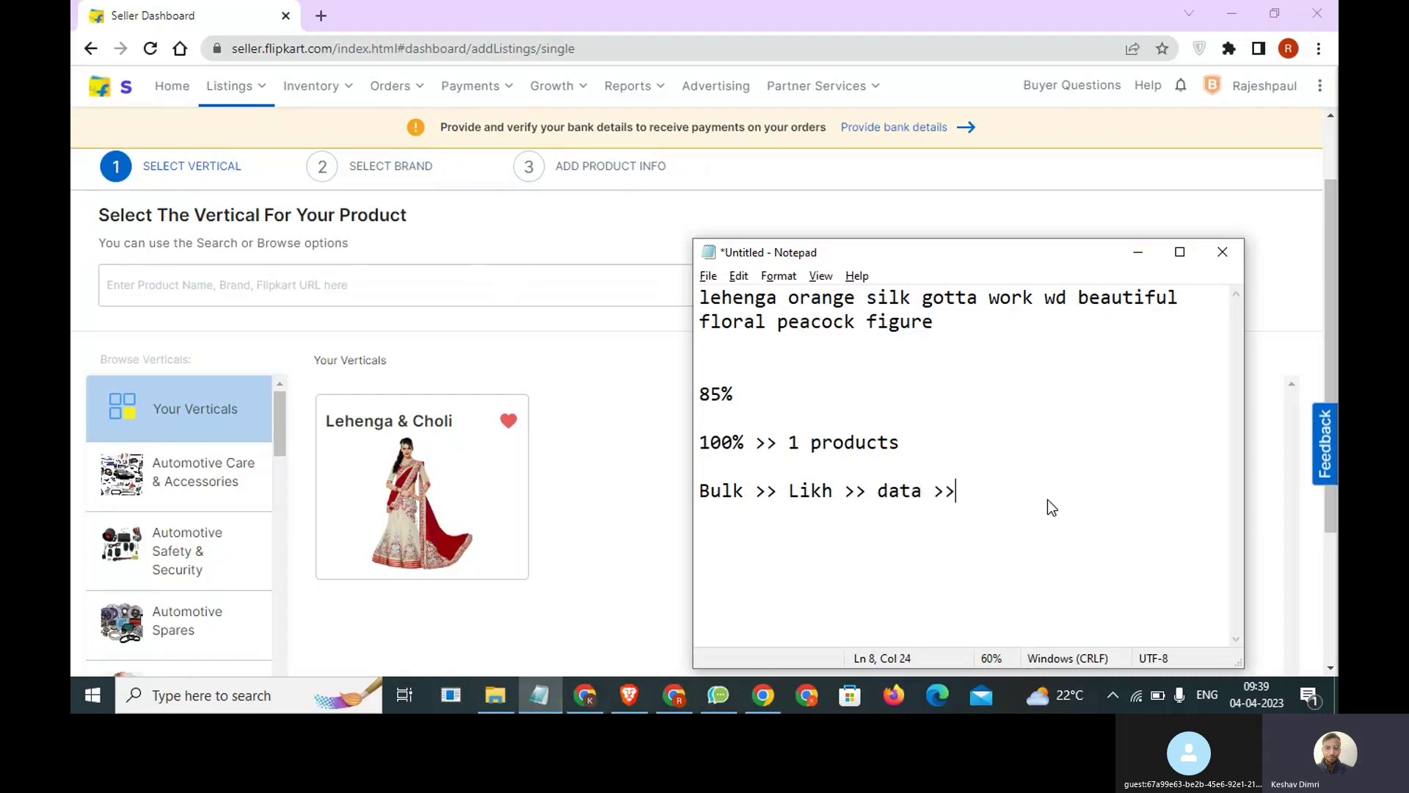
Append "10" to the end of the Bulk line in the note and return to the seller dashboard.
key("shift+Left")
key("shift+Left")
key("shift+Up")
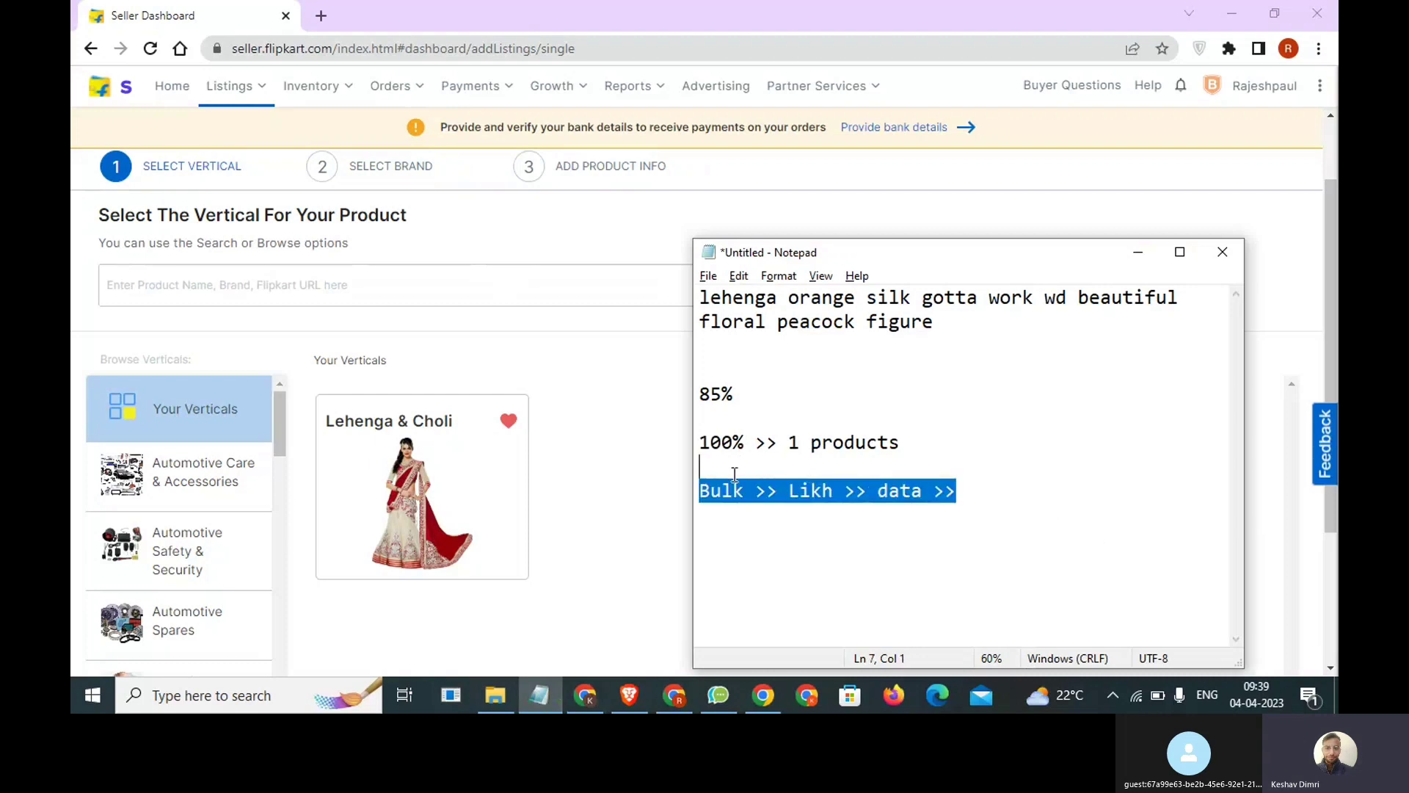
left_click(1051, 508)
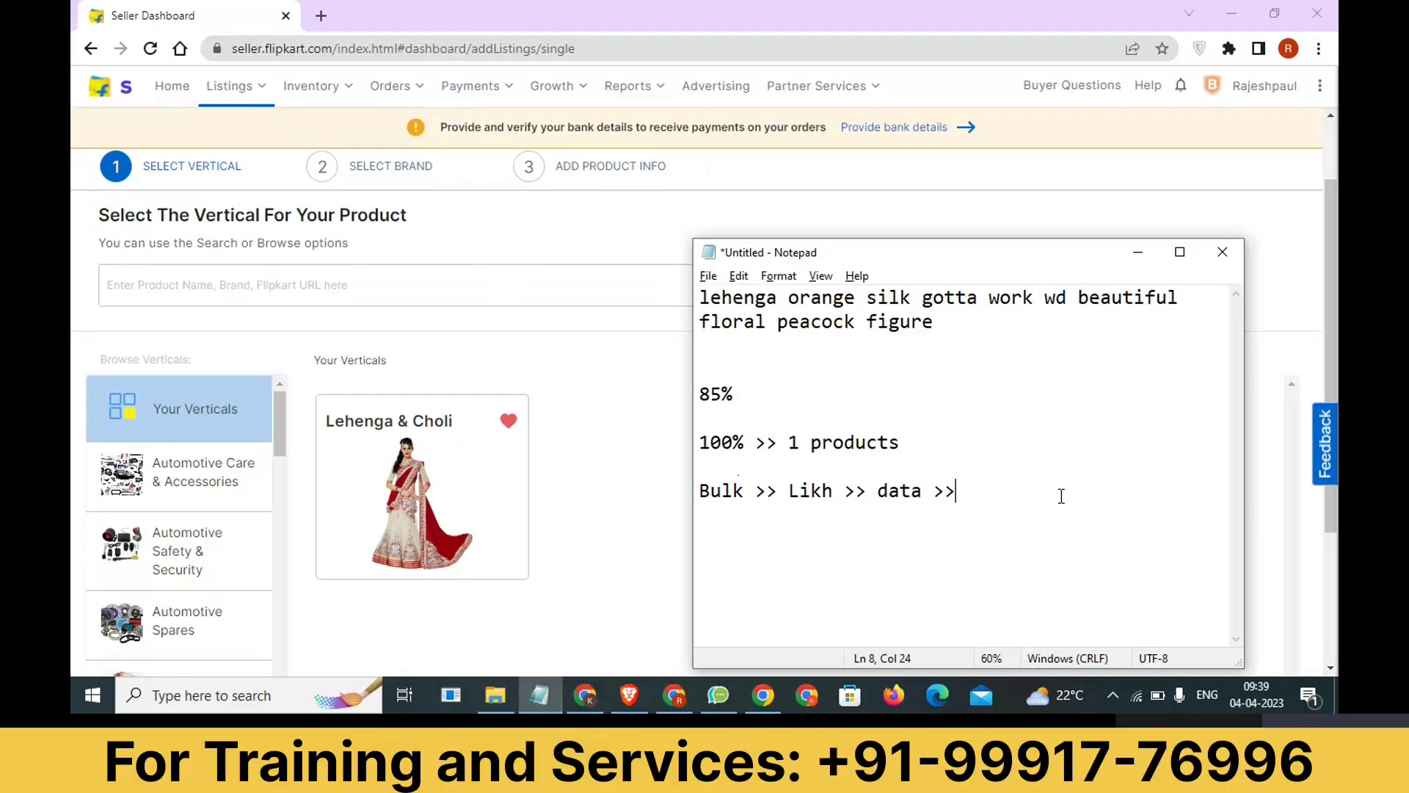
type("1-")
key("BackSpace")
left_click_drag(1091, 489, 691, 494)
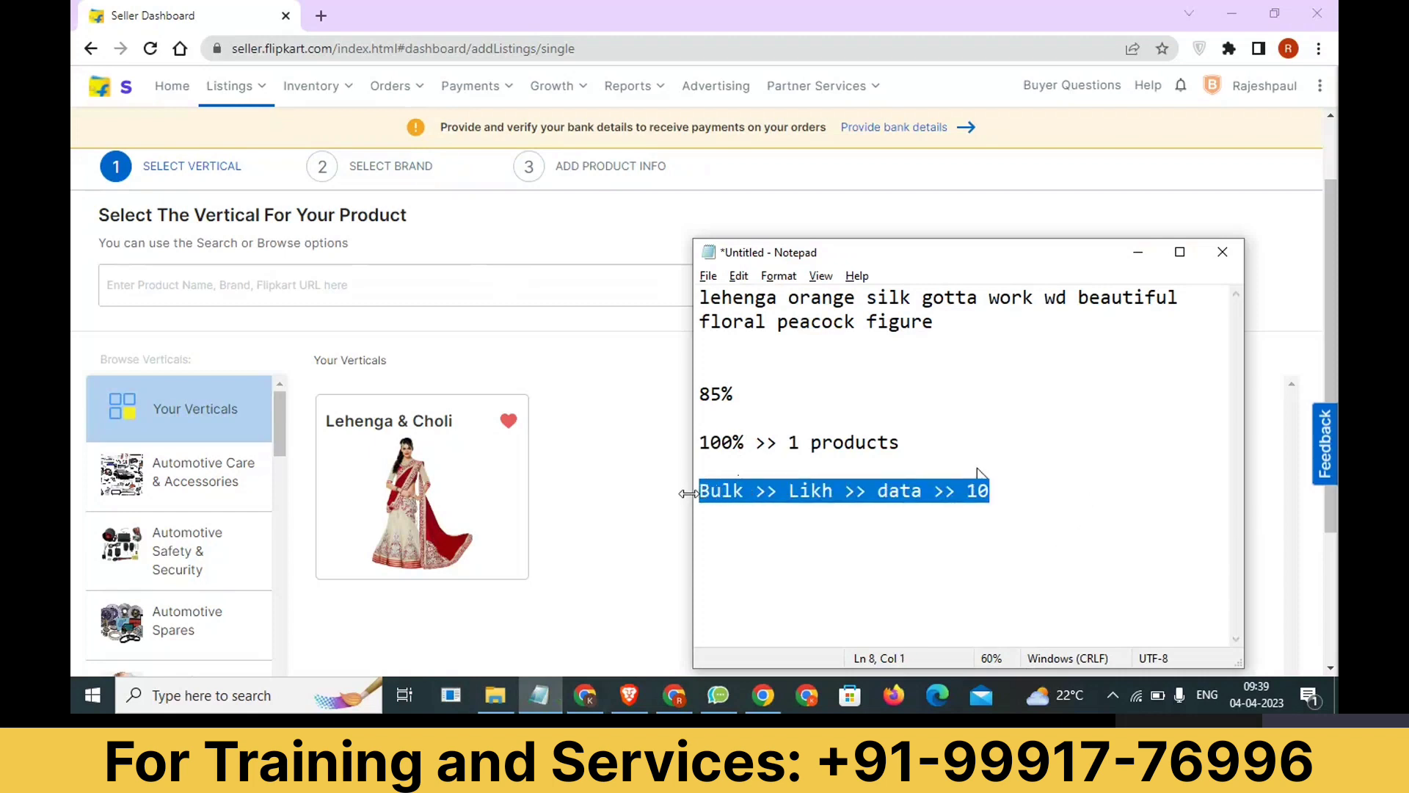
left_click(593, 500)
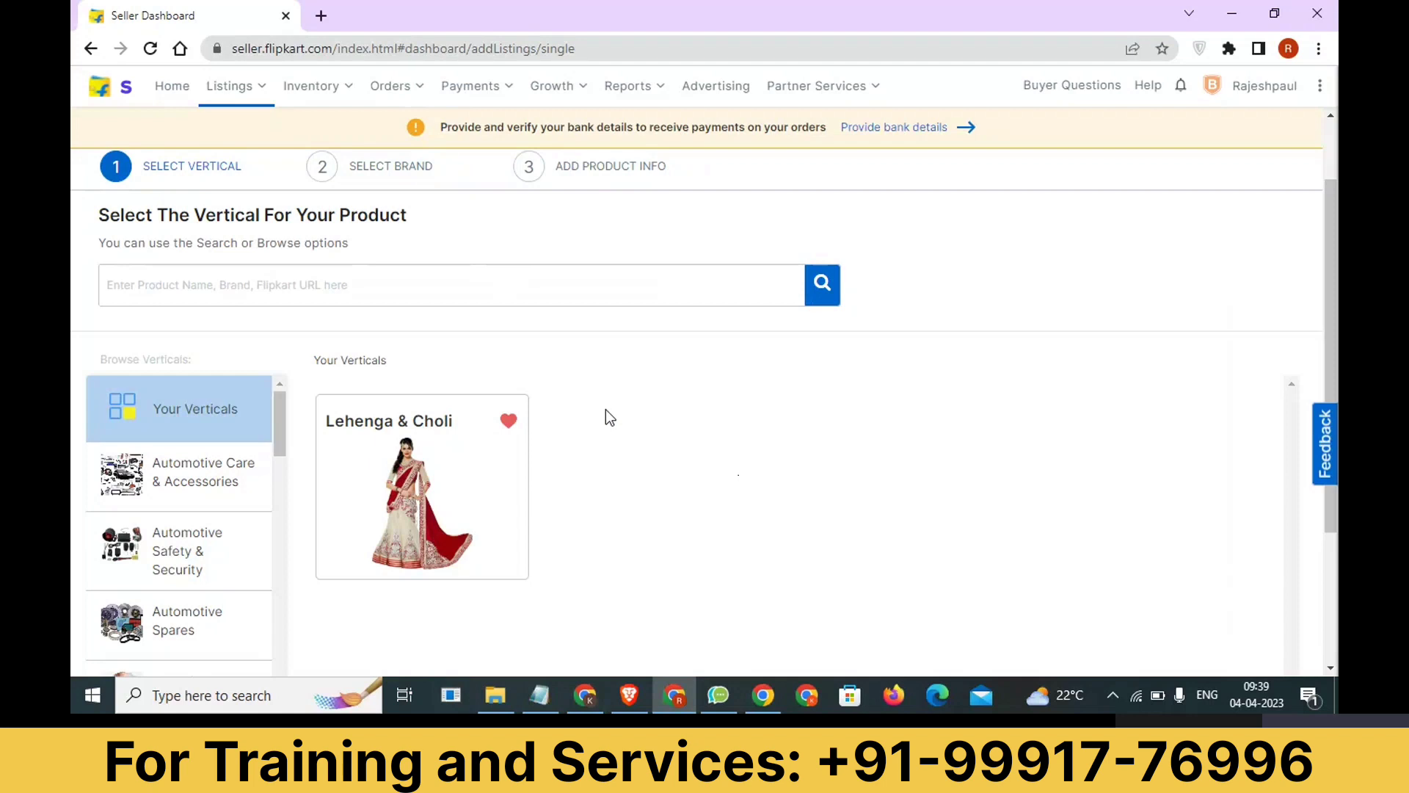
Select the Clothing category and its Ethnic Wear sub-category for the new product.
scroll(605, 411, "down", 2)
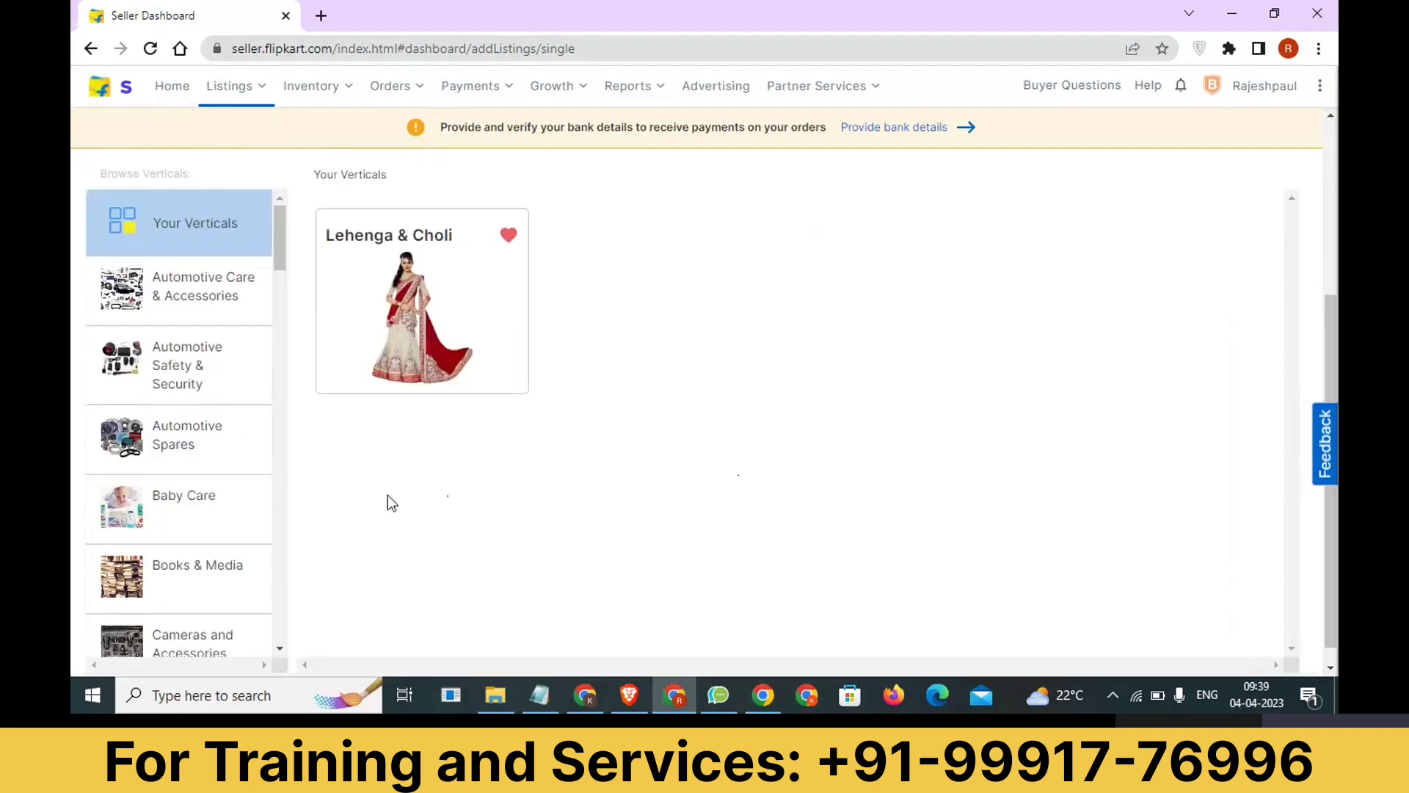
scroll(204, 544, "down", 4)
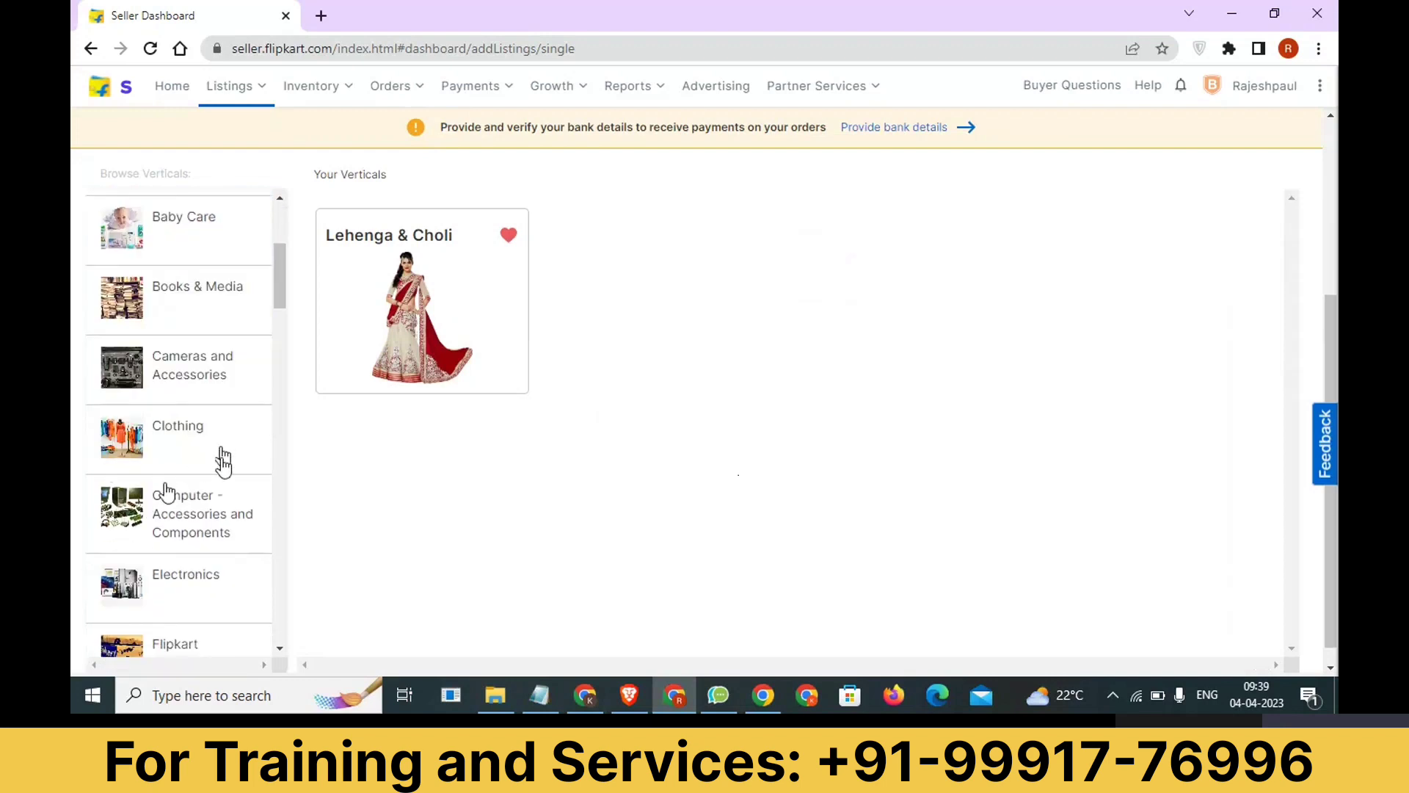
scroll(224, 517, "down", 1)
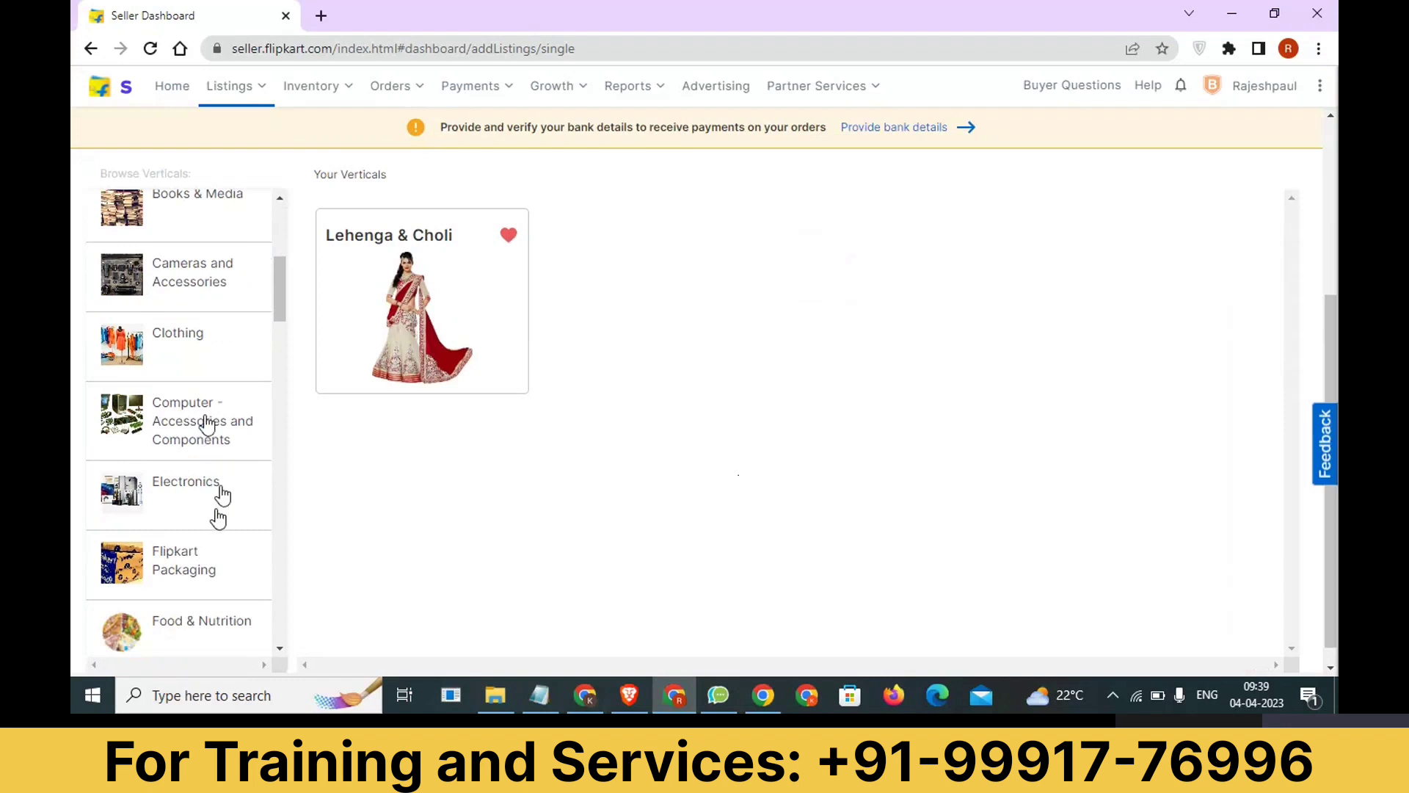
scroll(218, 569, "up", 3)
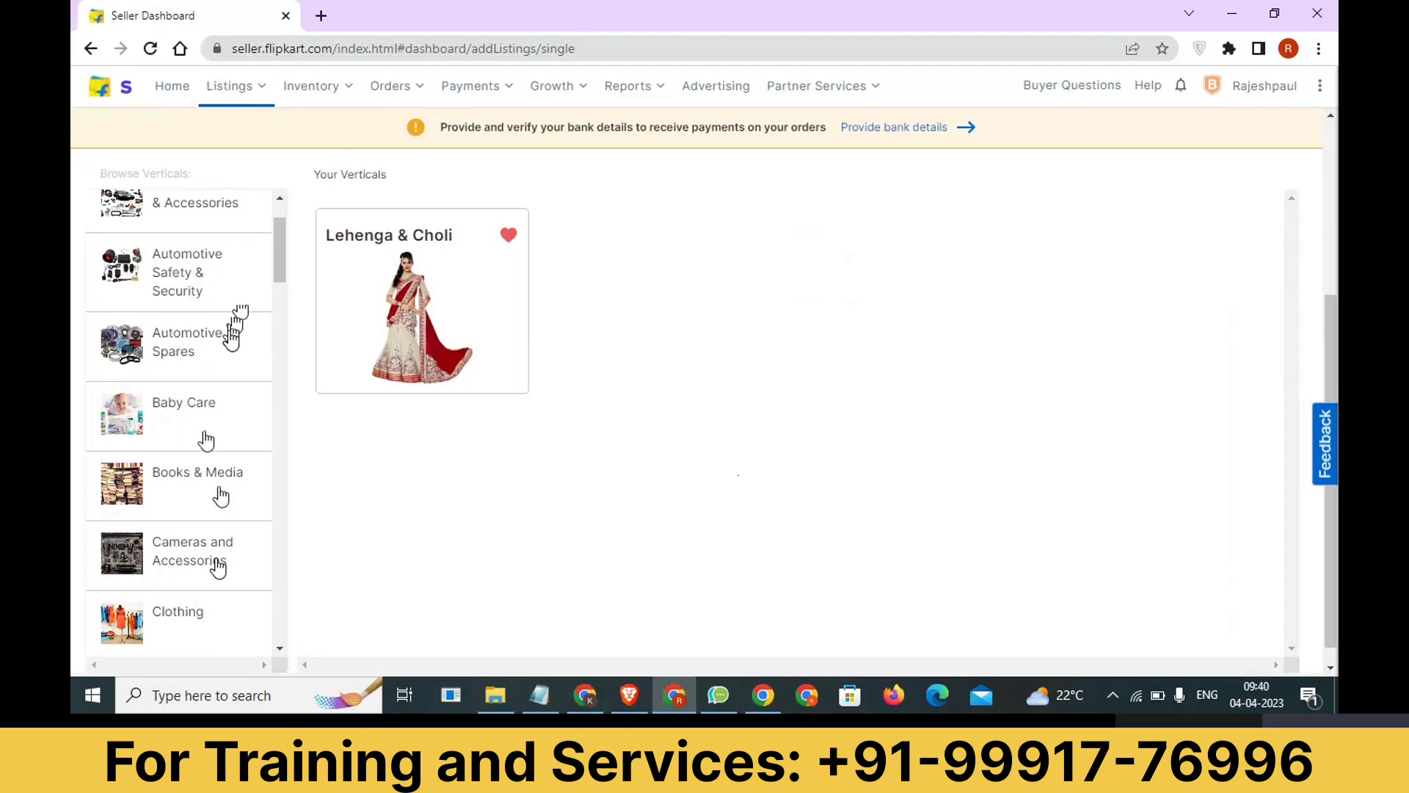
scroll(206, 441, "up", 2)
scroll(221, 448, "down", 4)
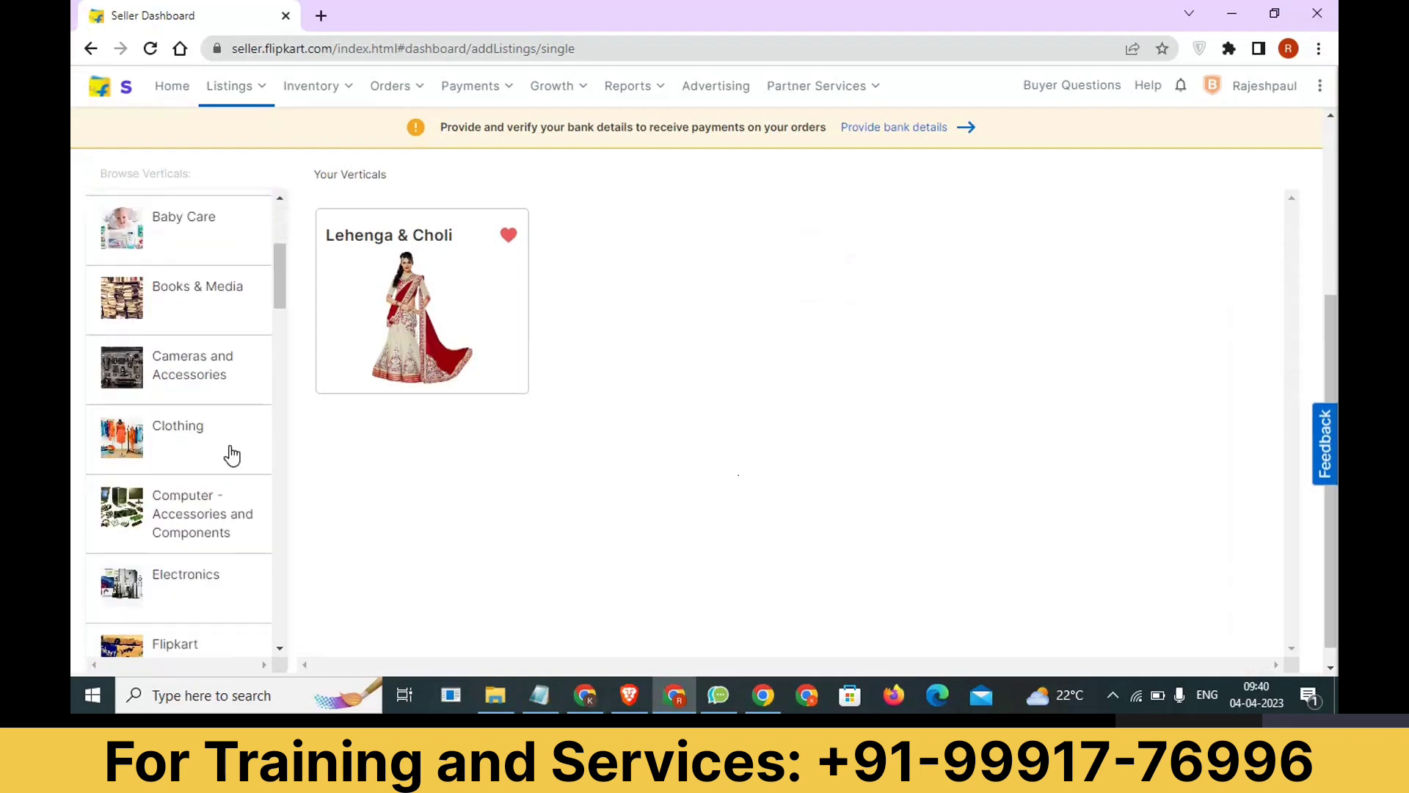
scroll(232, 485, "down", 3)
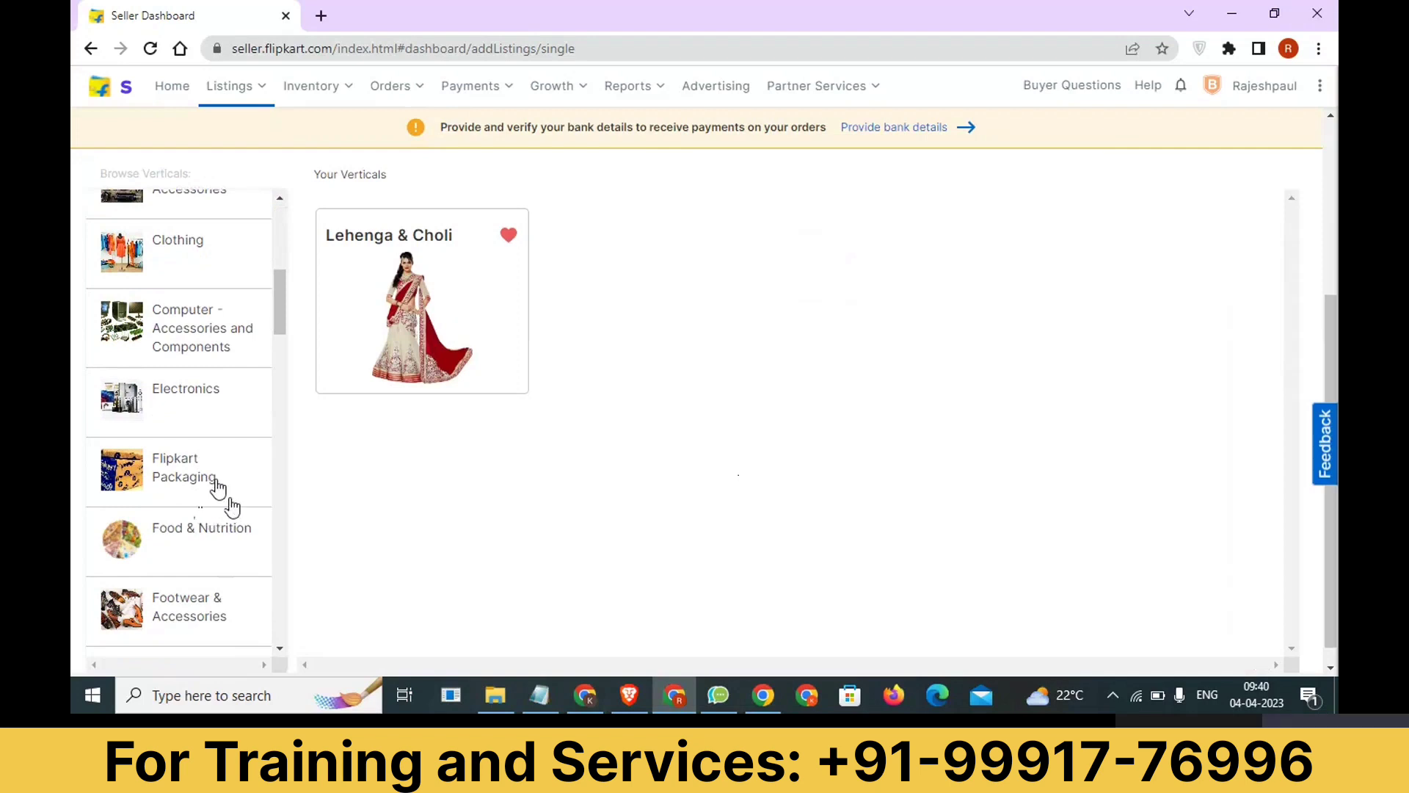
scroll(221, 490, "down", 1)
scroll(222, 491, "up", 1)
left_click(231, 238)
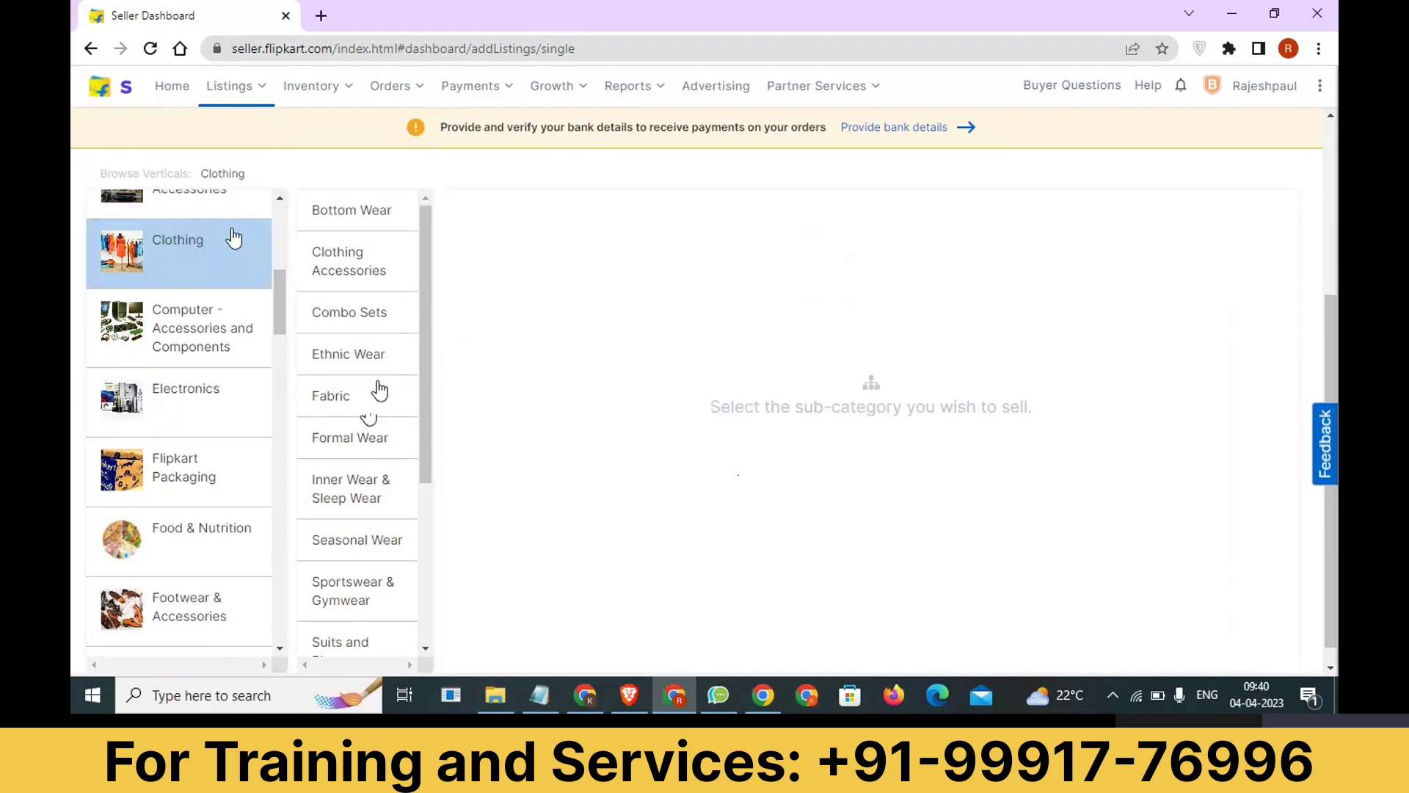
left_click(377, 357)
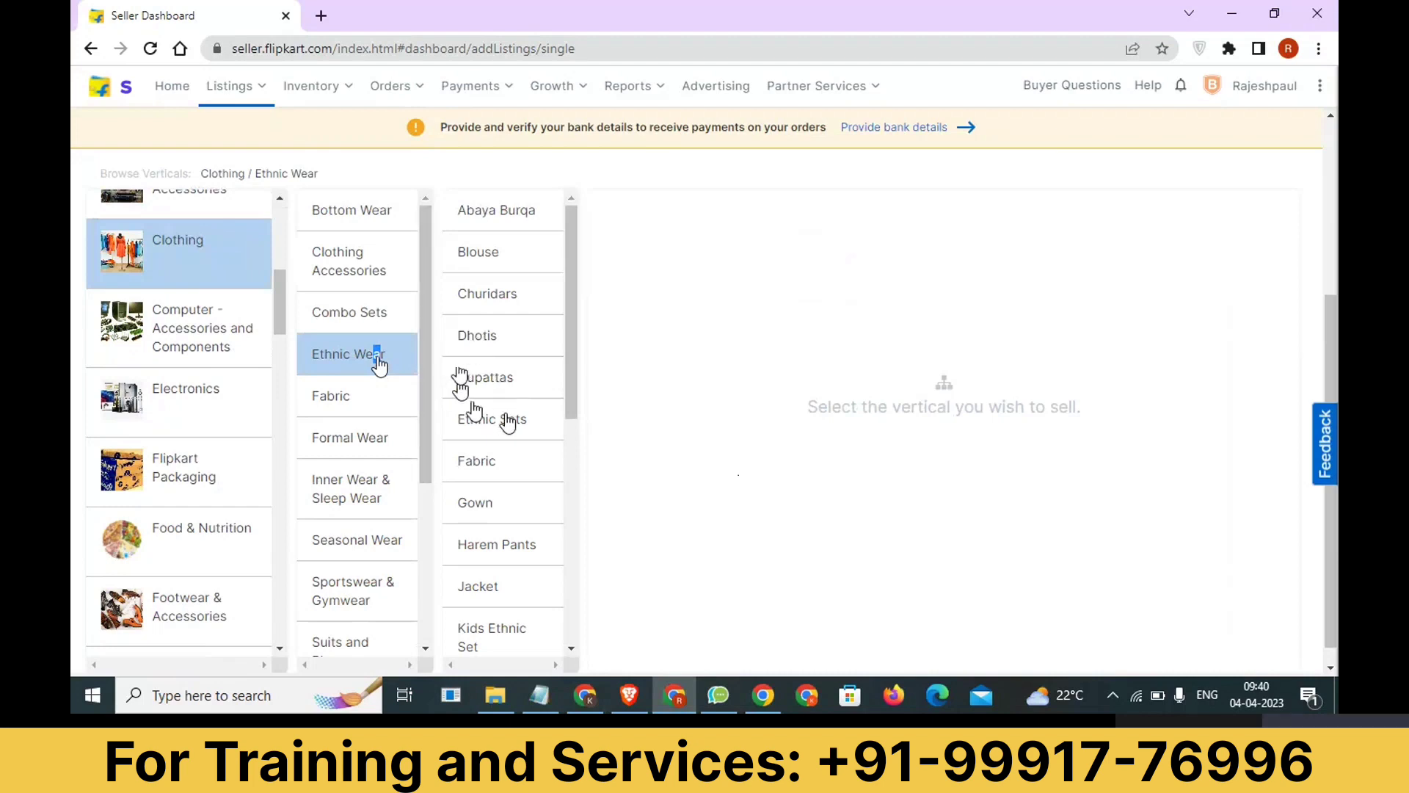
Choose Lehenga & Choli as the product vertical under Ethnic Wear.
scroll(505, 437, "down", 3)
scroll(513, 450, "down", 3)
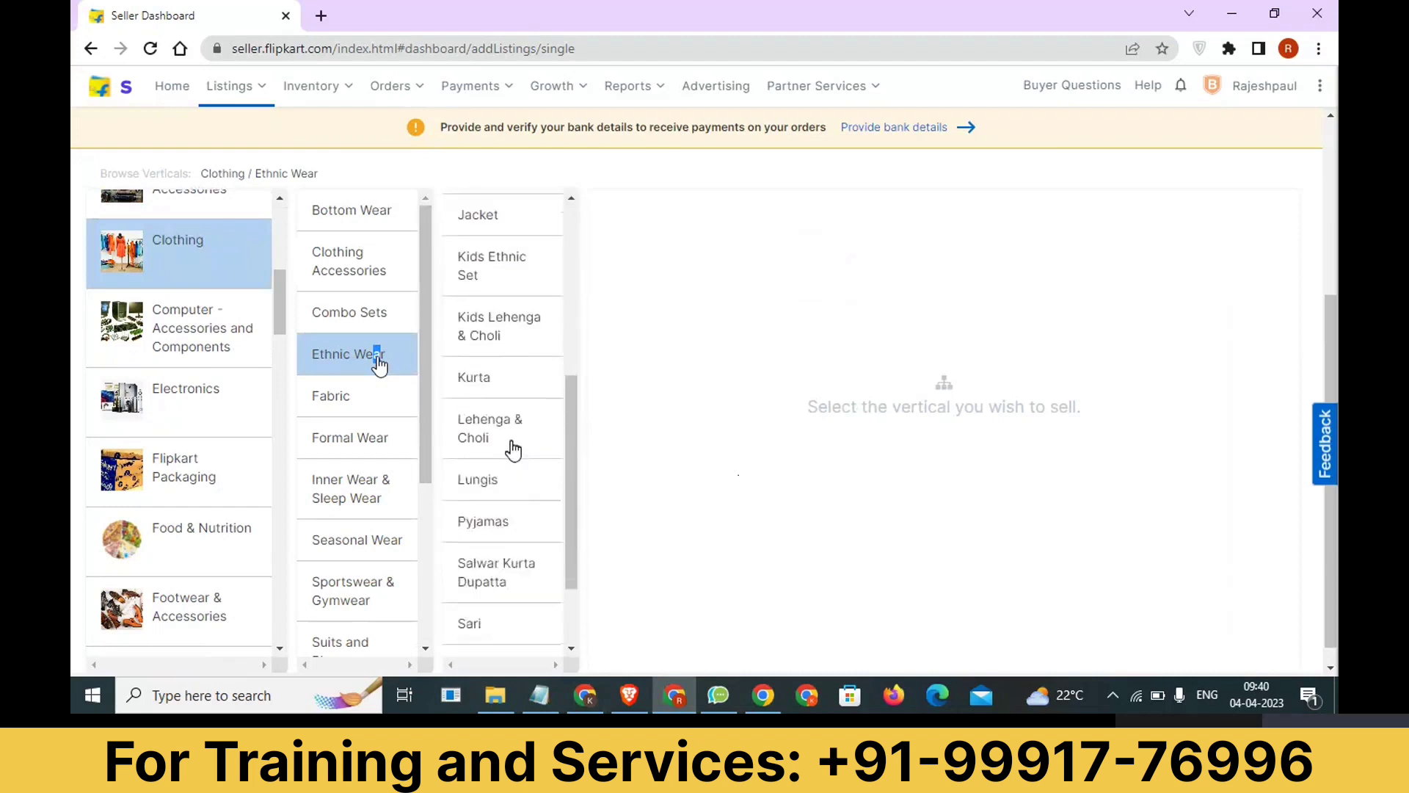
scroll(514, 448, "up", 5)
scroll(521, 440, "down", 1)
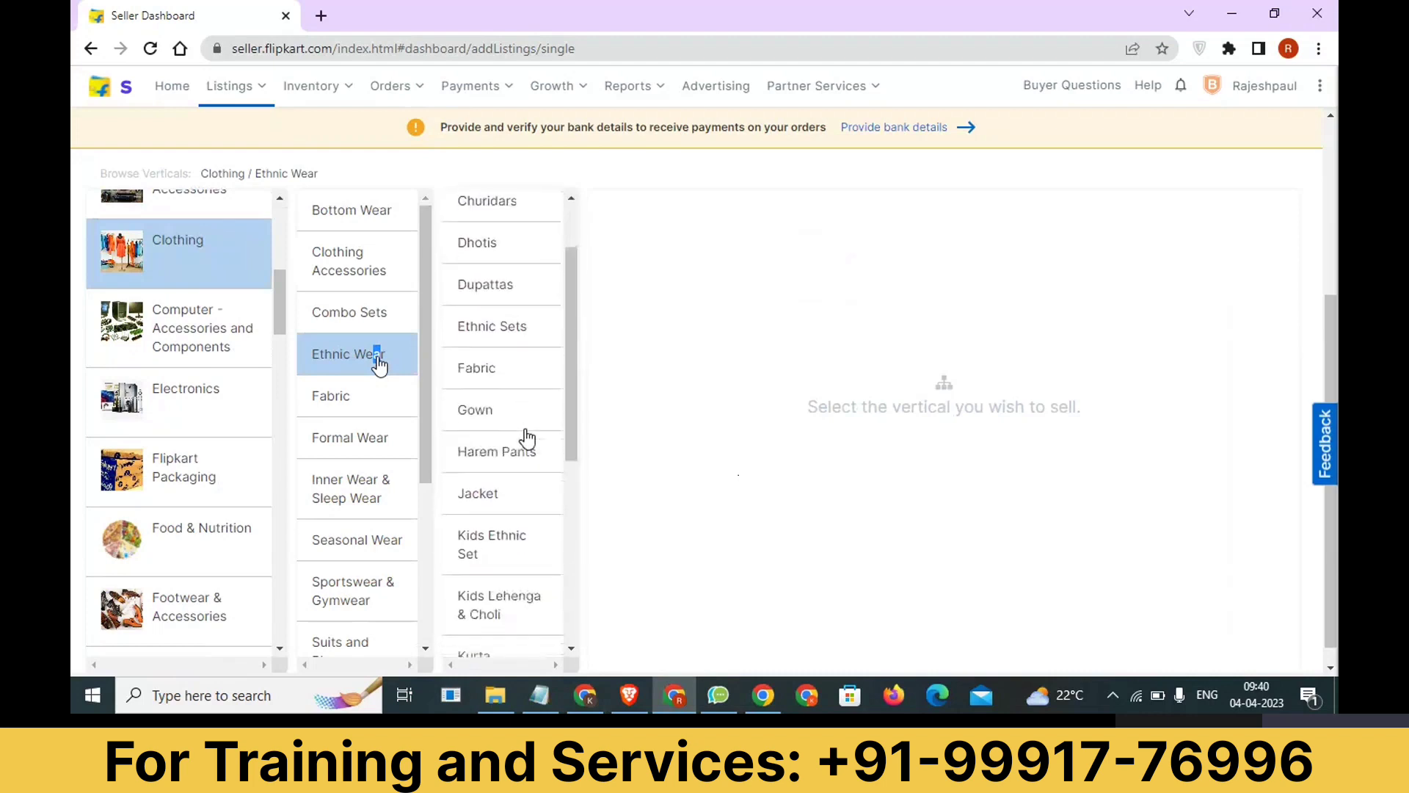
scroll(527, 438, "down", 4)
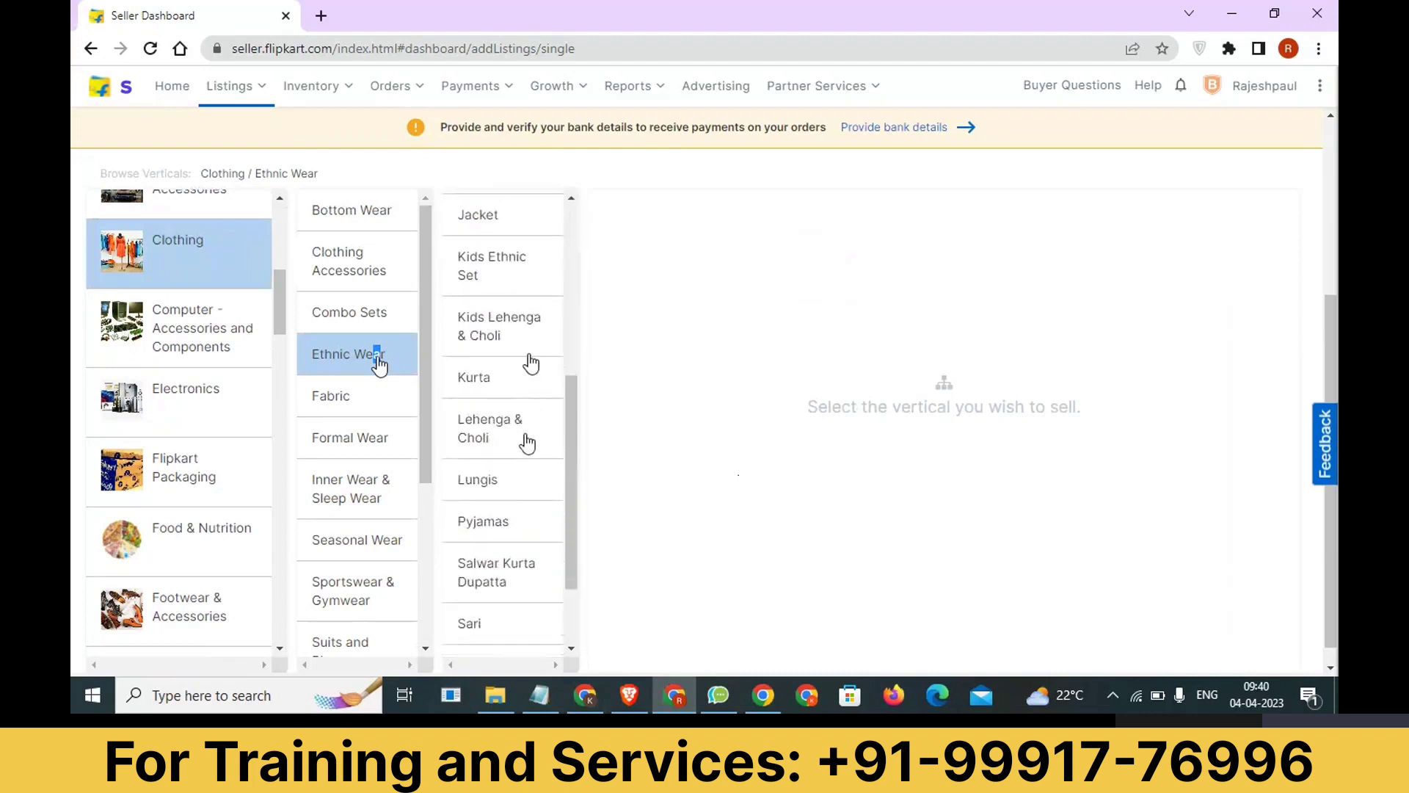
left_click(523, 431)
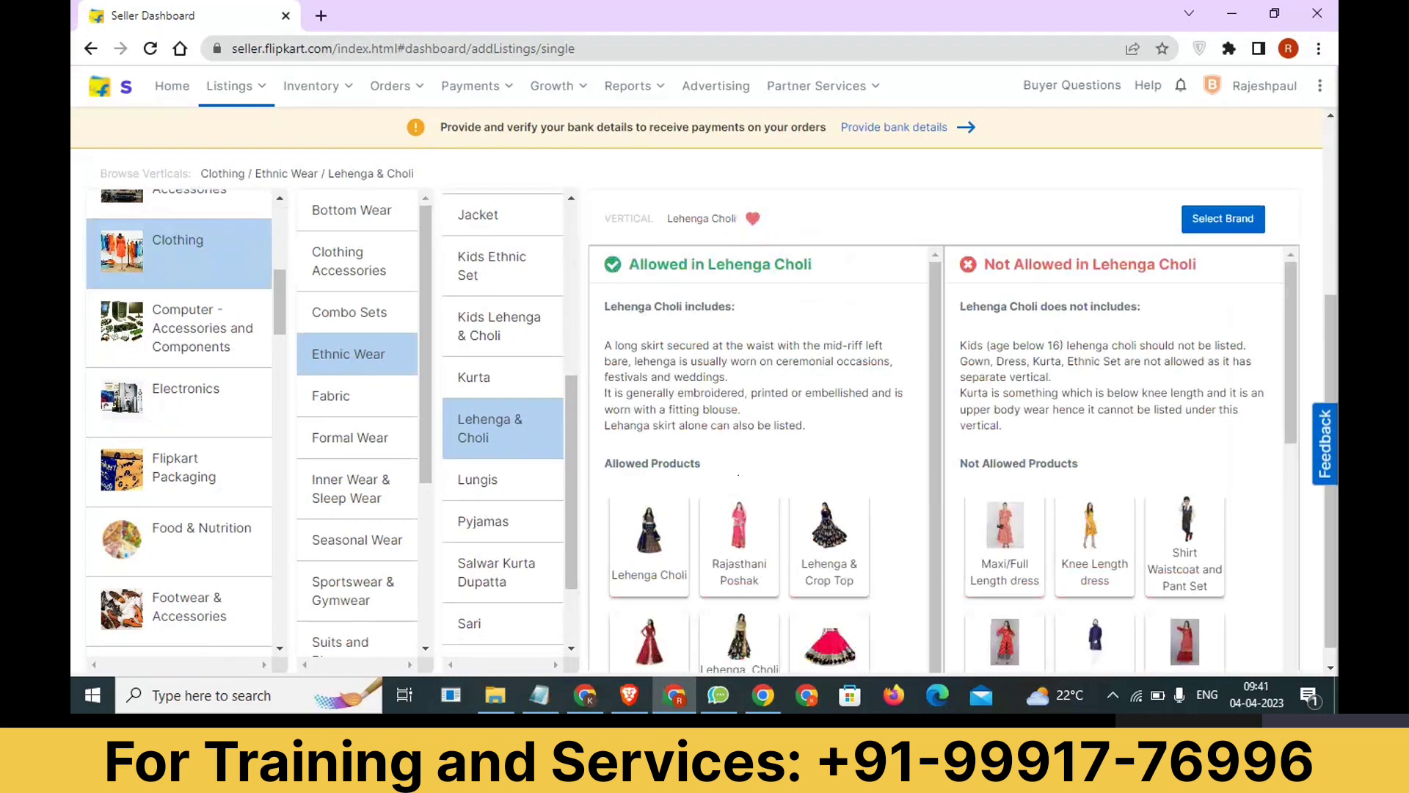
Review the products allowed in the Lehenga Choli vertical and proceed to brand selection.
scroll(734, 440, "down", 1)
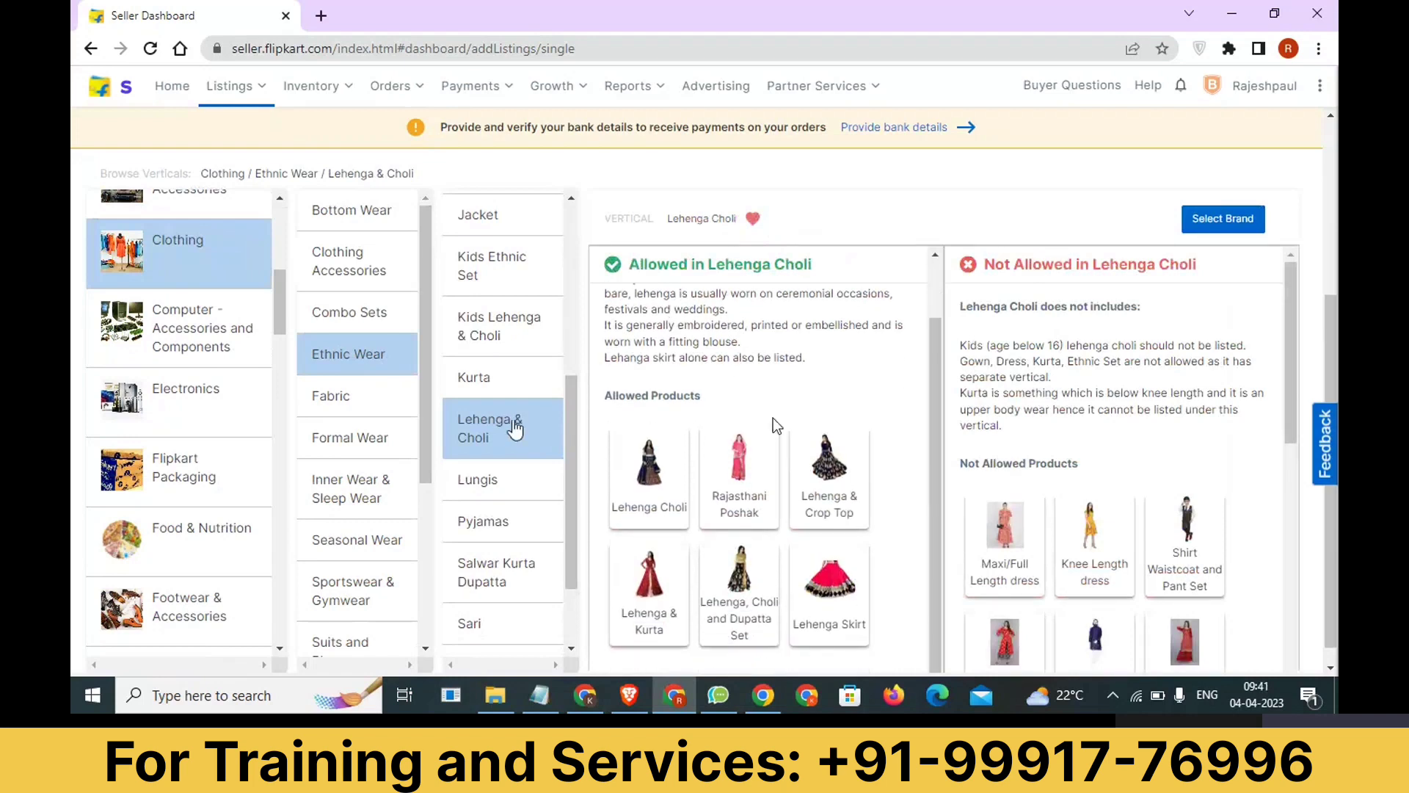
scroll(830, 423, "up", 1)
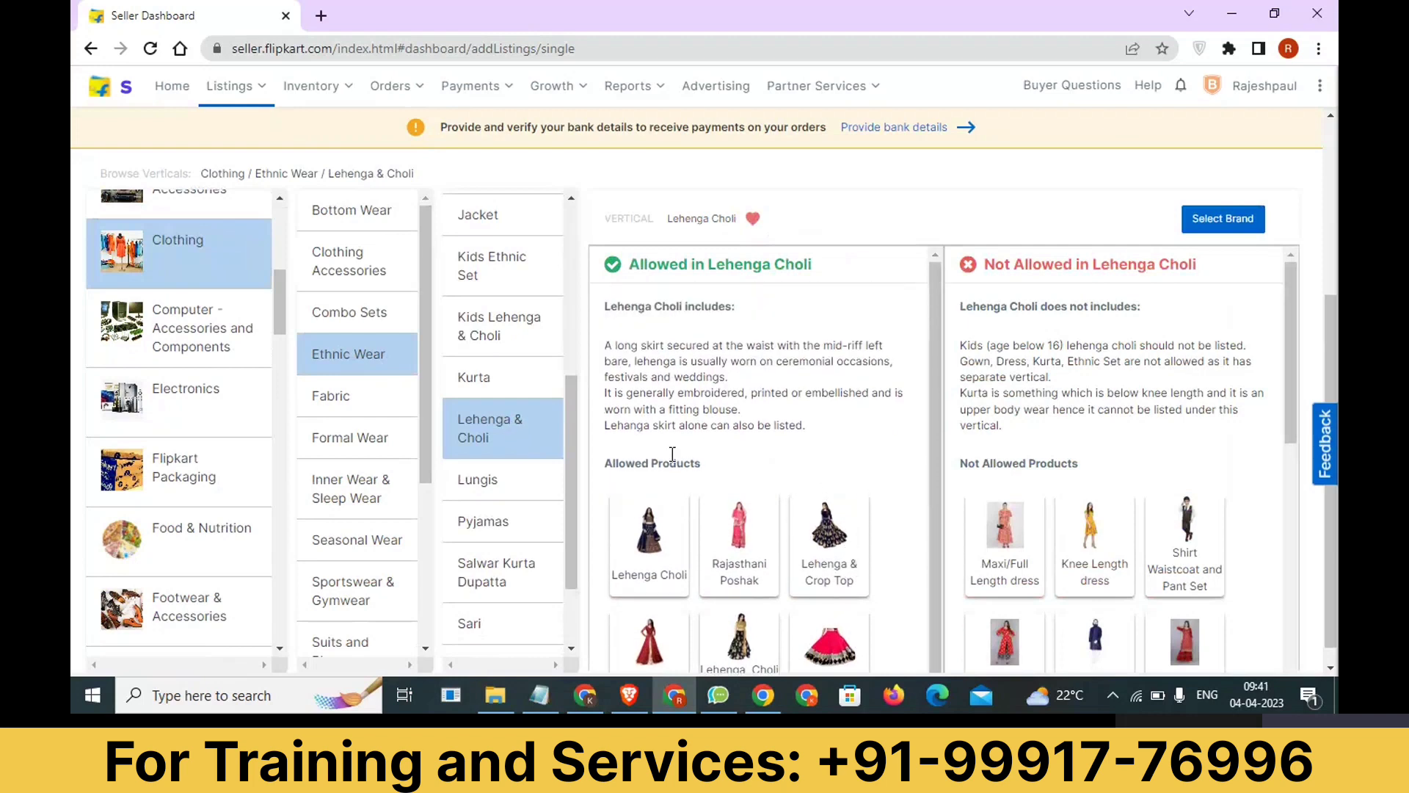
left_click(1216, 224)
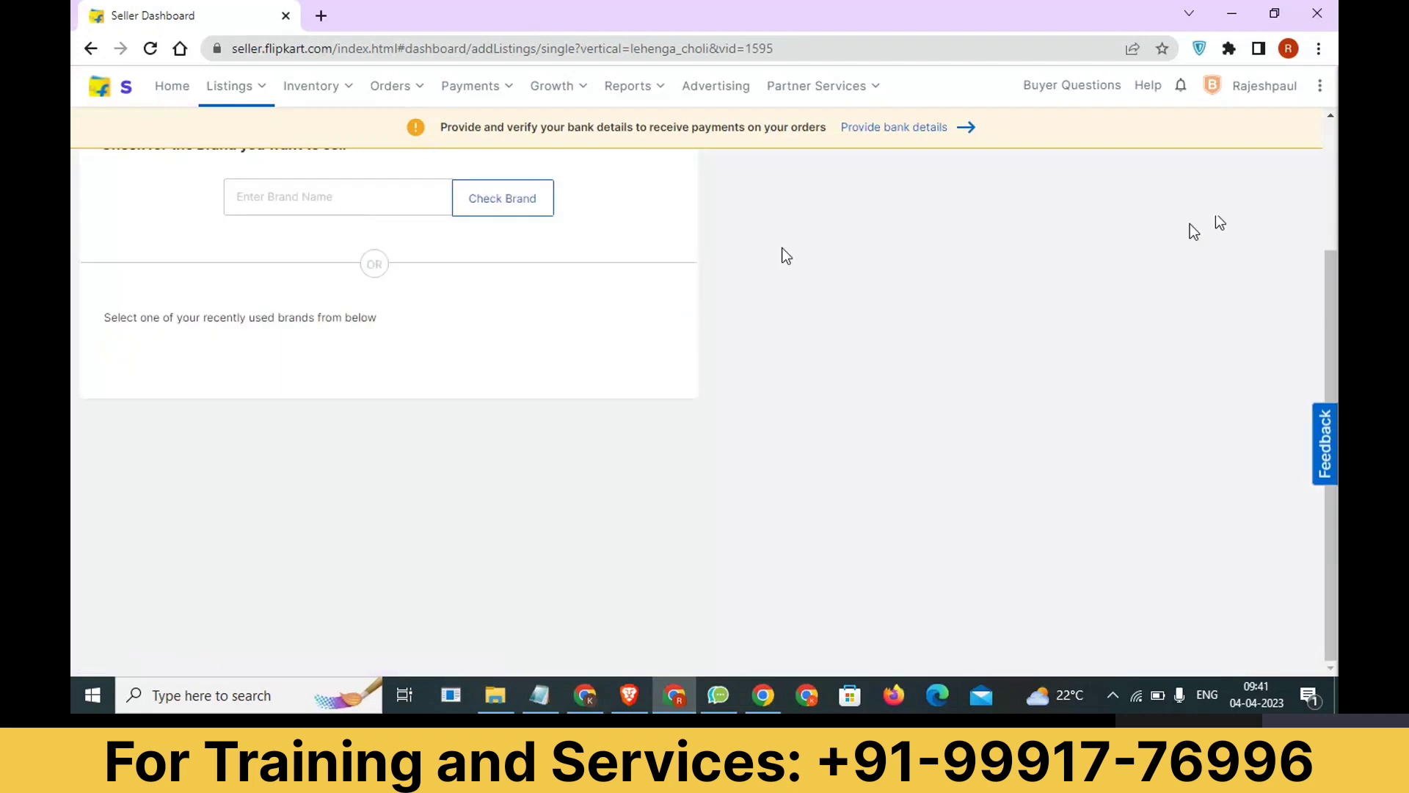
Check whether the brand "Rajesh Sangam Saree" can be used for selling and highlight the approval text and brand name.
scroll(353, 273, "up", 3)
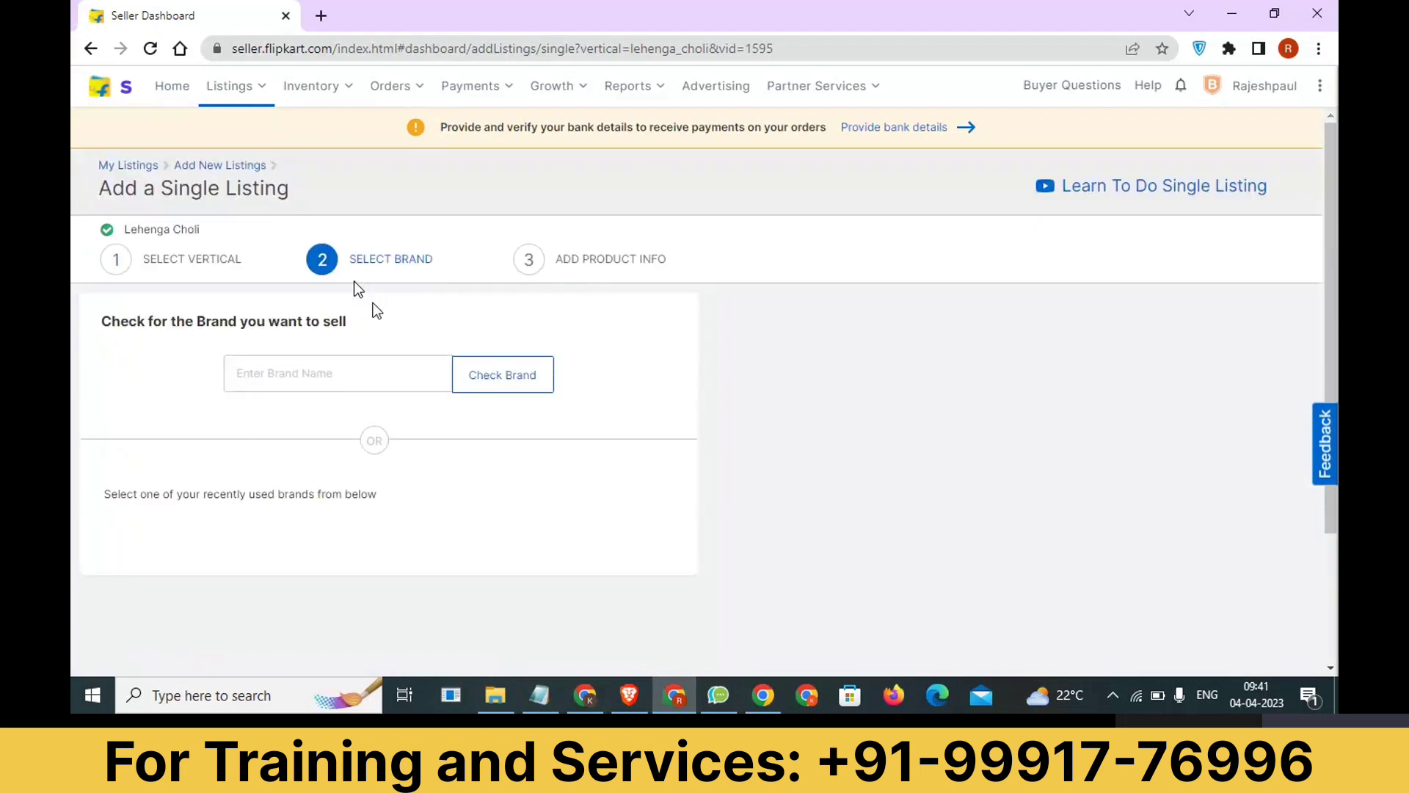
type("Rajesh Sangam Saree")
left_click(502, 375)
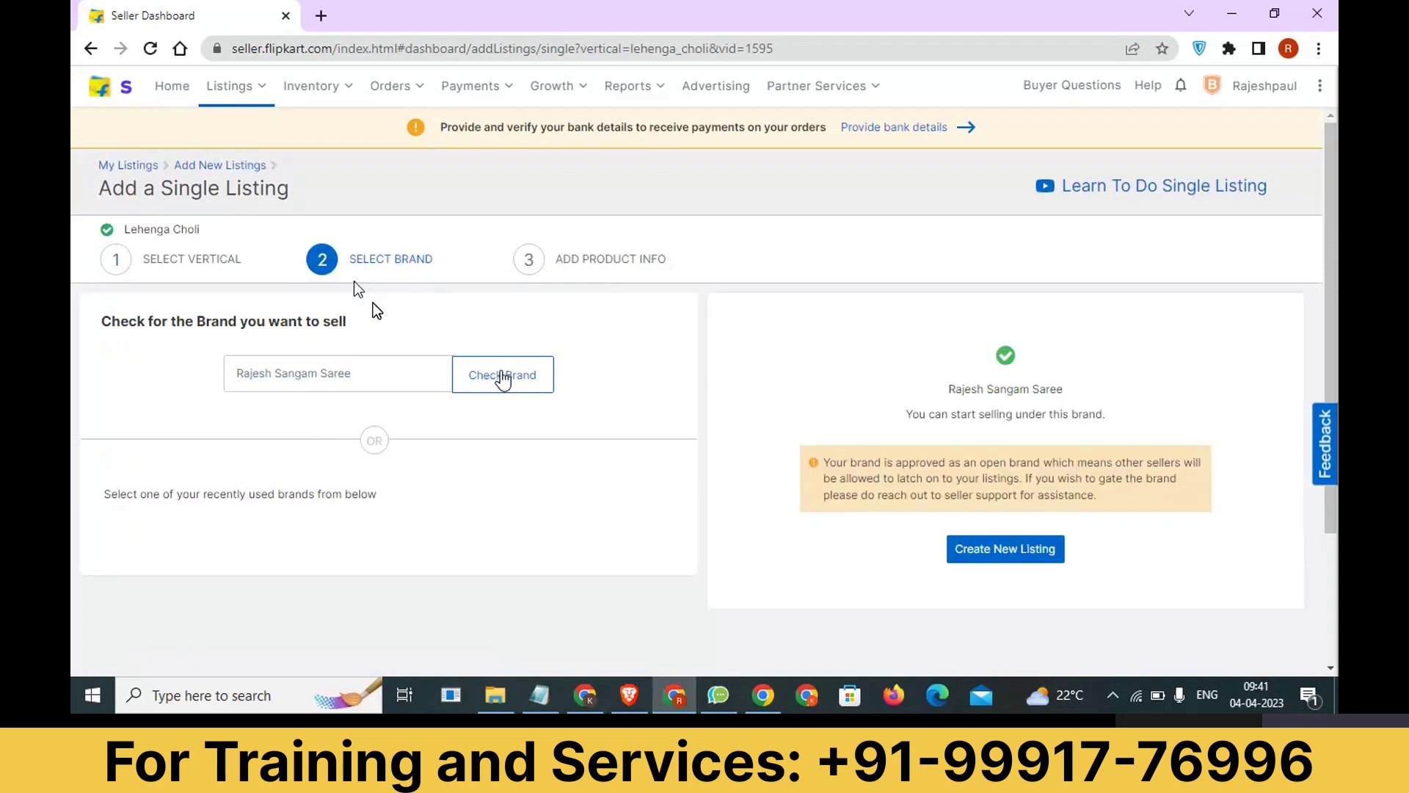
left_click_drag(1065, 391, 956, 391)
left_click_drag(1106, 415, 923, 419)
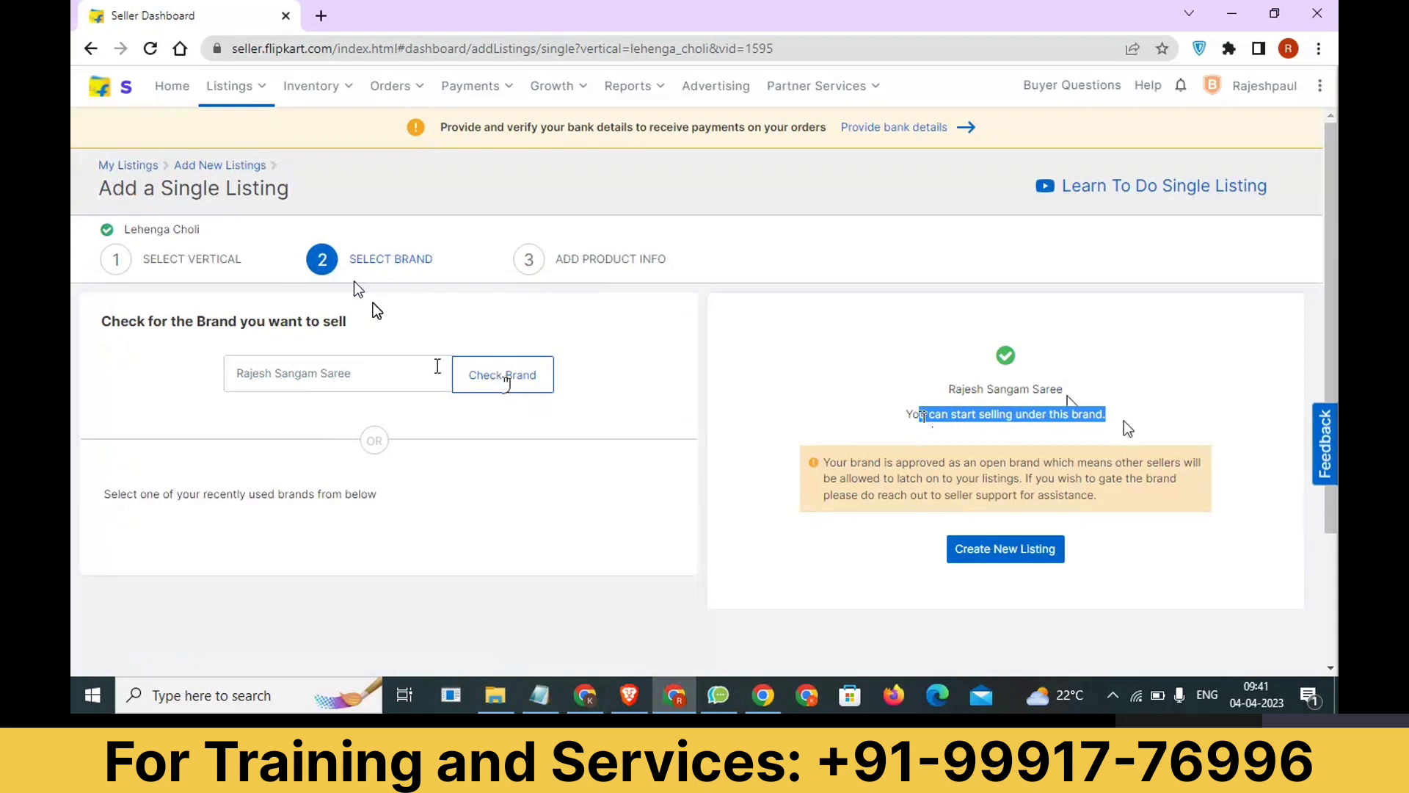
left_click_drag(354, 373, 245, 373)
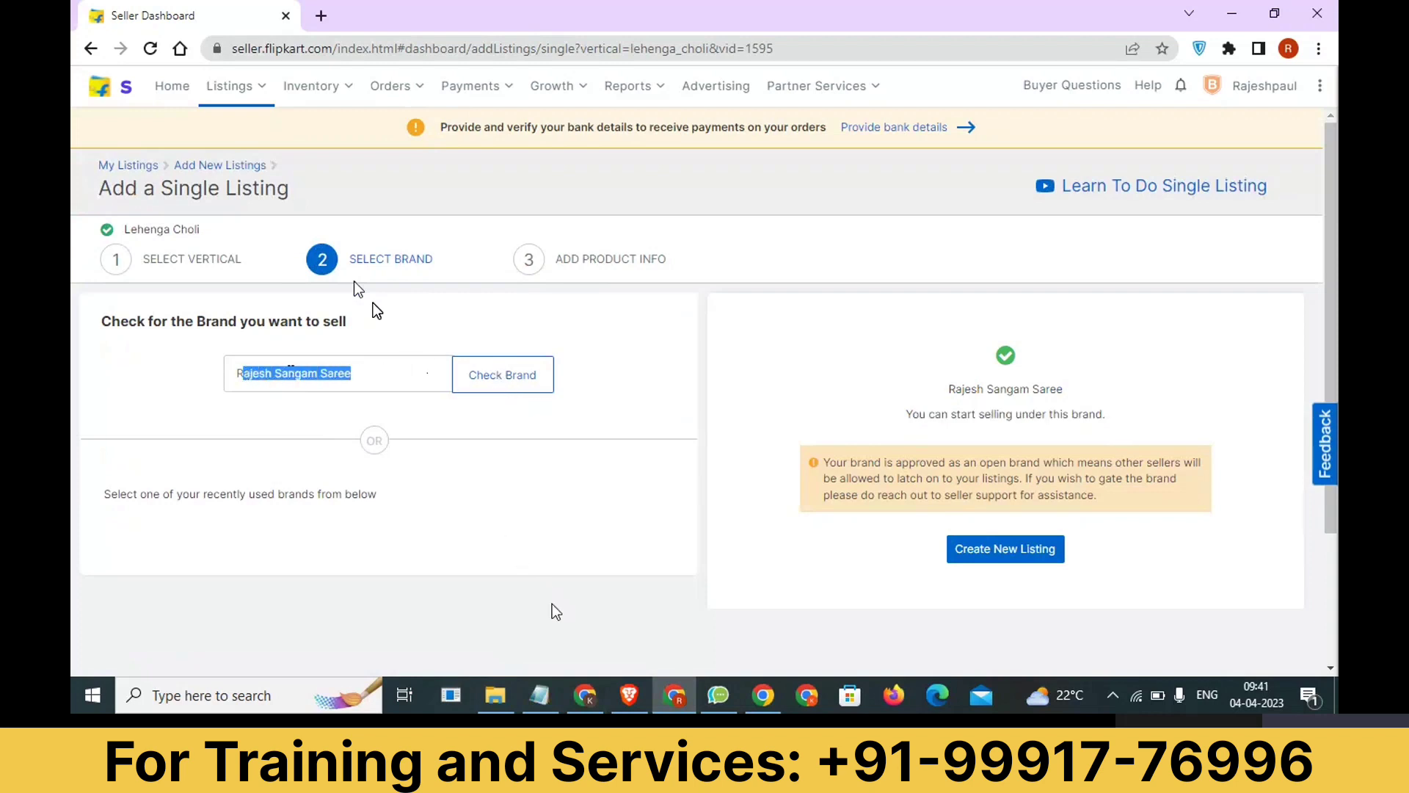
Switch to the Notepad note, add the line "sabhi >> Brand Approval" below the Bulk line, and return to the seller dashboard.
left_click(538, 695)
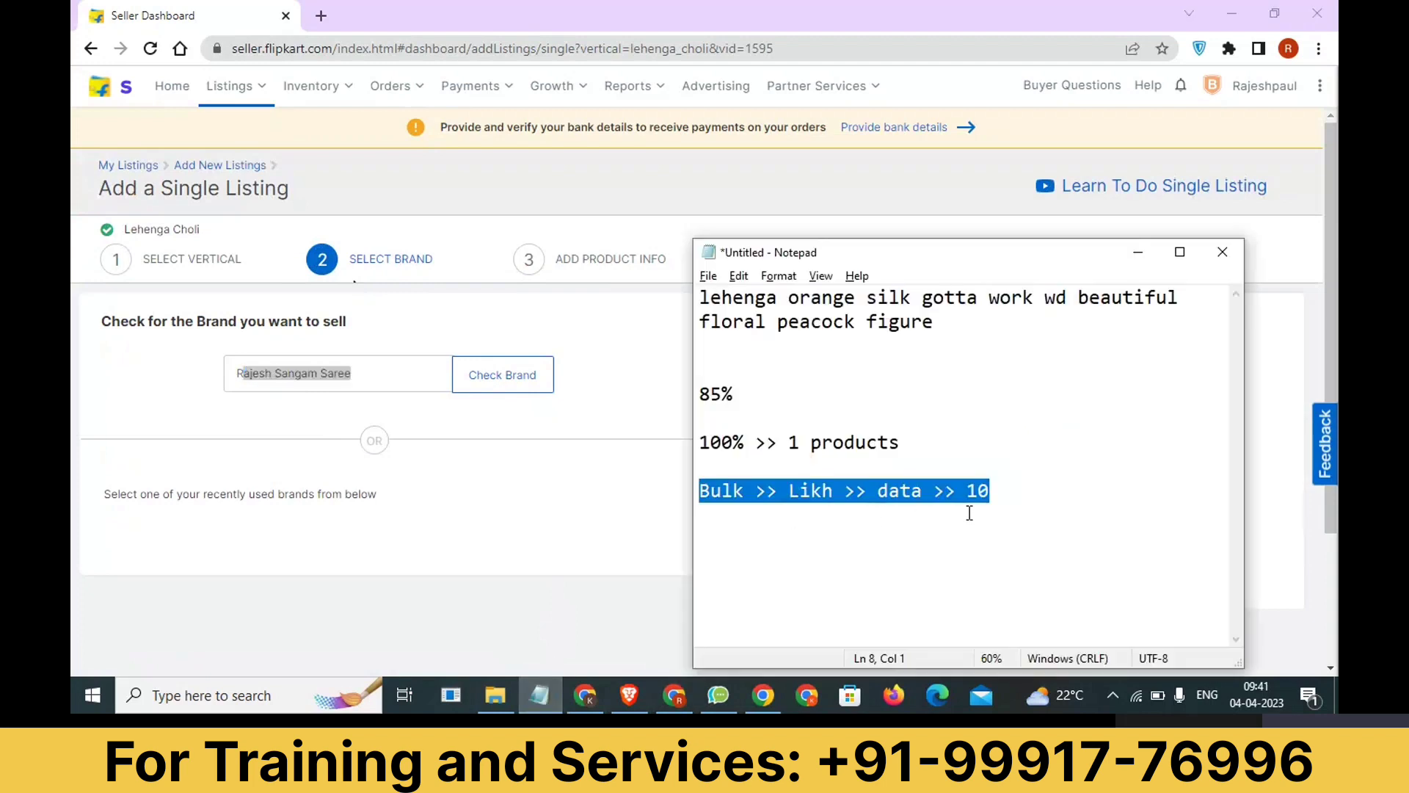
left_click(1000, 497)
key("Return")
key("Return")
key("Return")
type("sabhi >>")
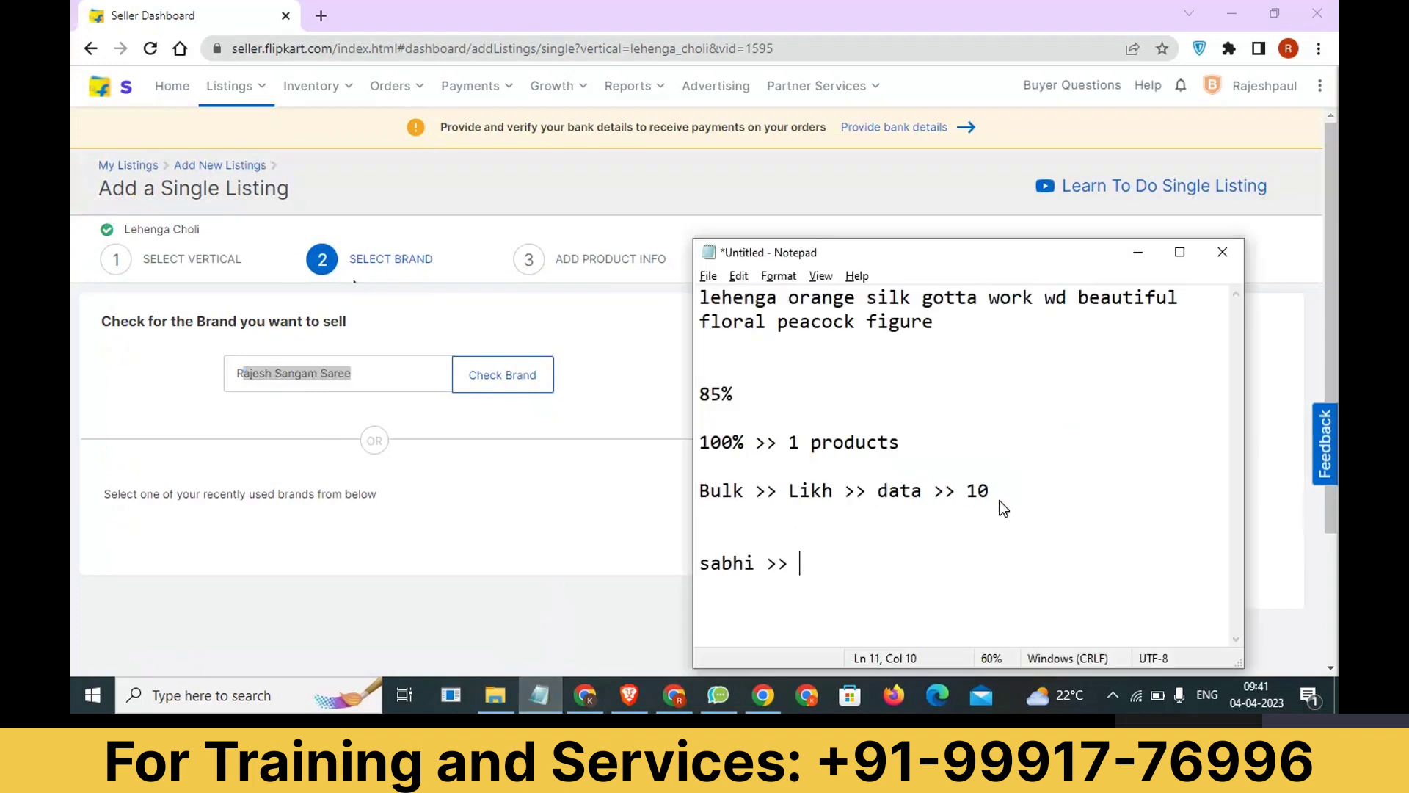
type(" Brand Approvaol")
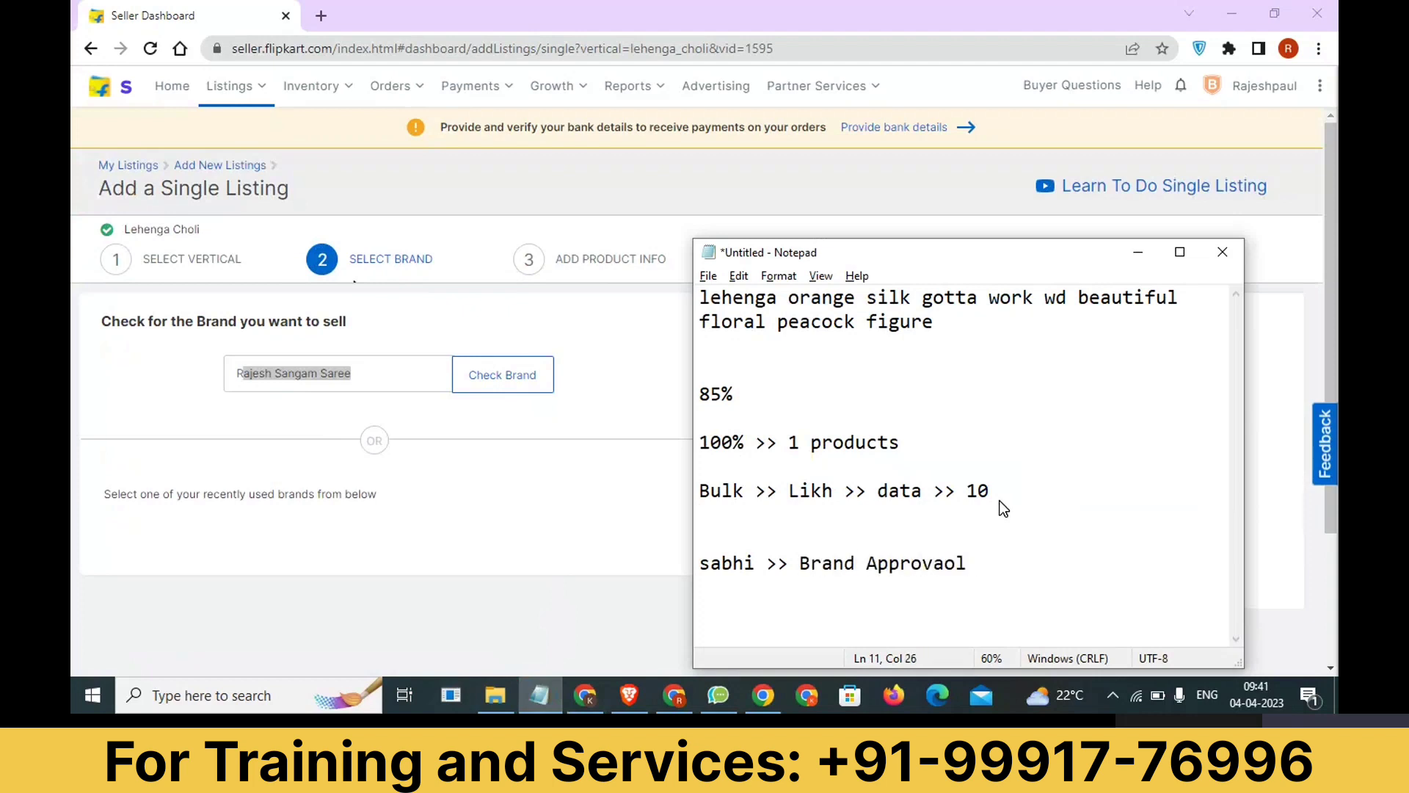
key("BackSpace")
key("BackSpace")
type("l")
left_click(1139, 257)
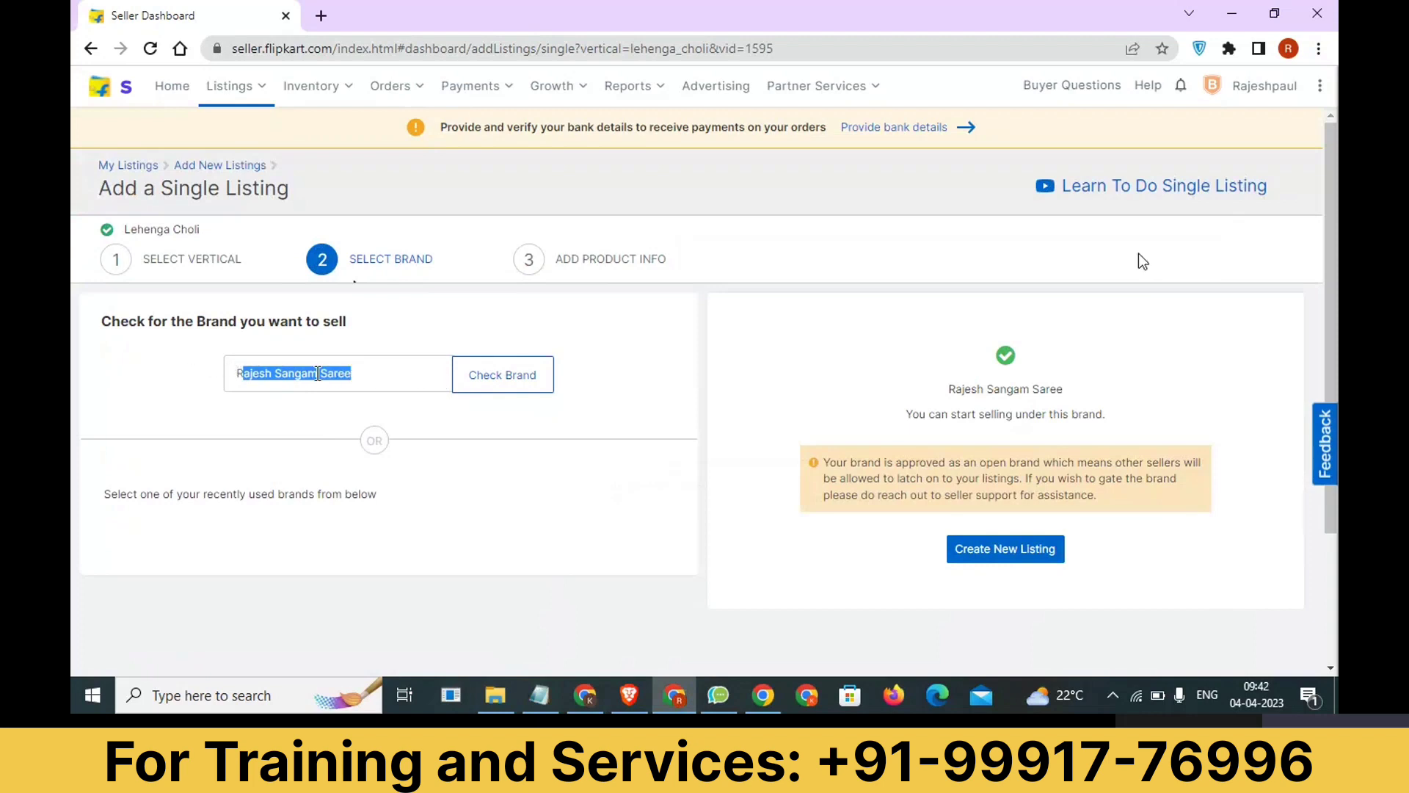
Highlight the open-brand approval text and create a new listing under the checked brand.
left_click(315, 372)
key("ctrl+a")
left_click_drag(823, 463, 1025, 442)
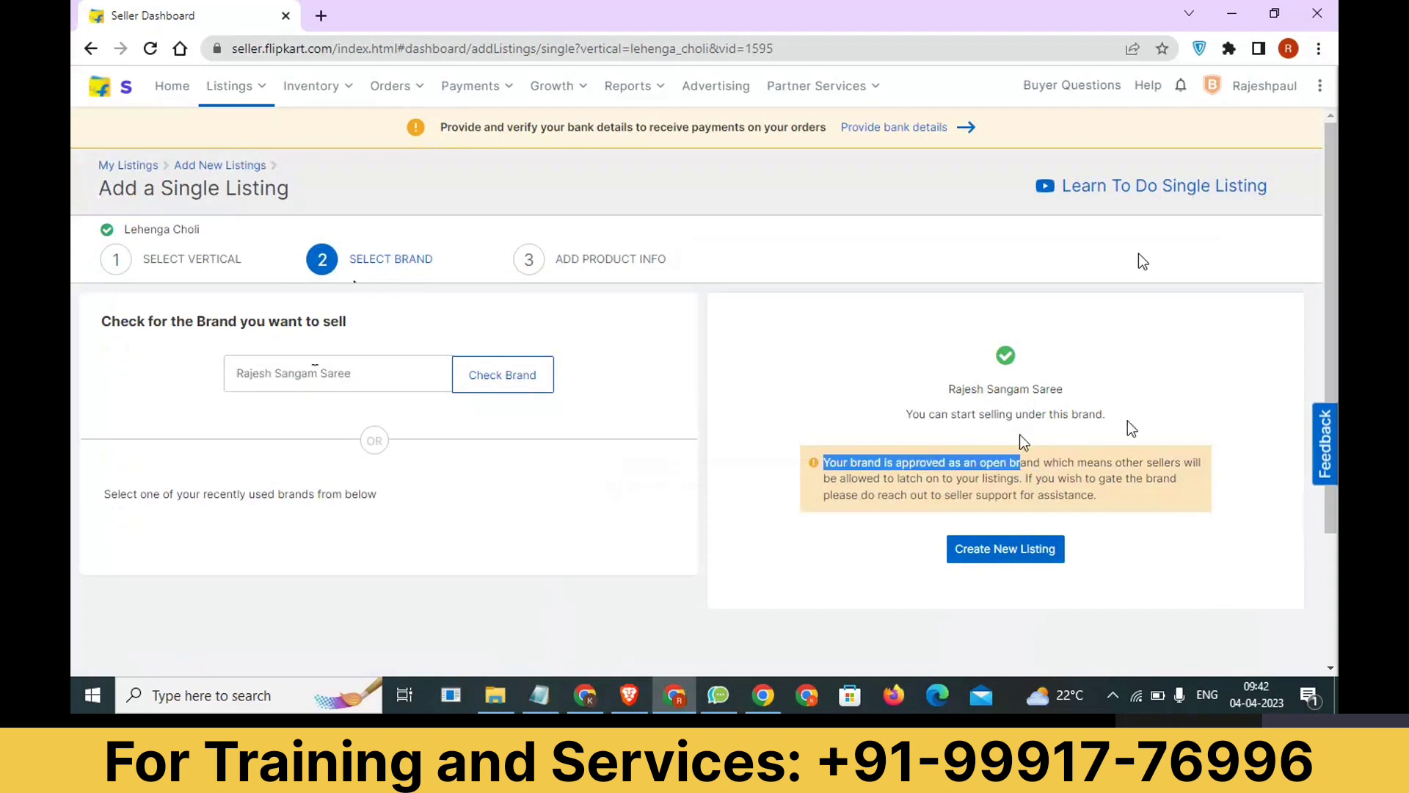
left_click_drag(1106, 415, 955, 415)
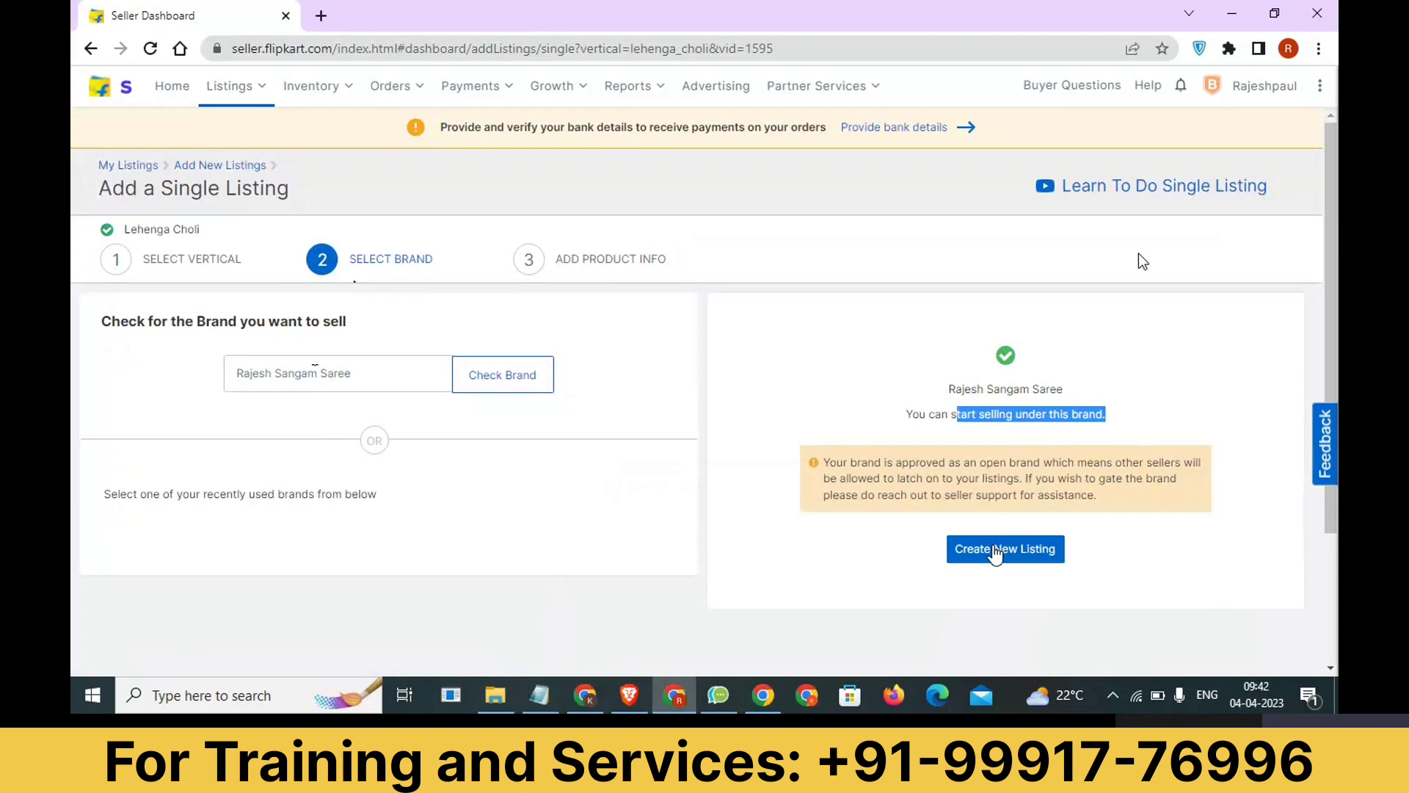
left_click(997, 552)
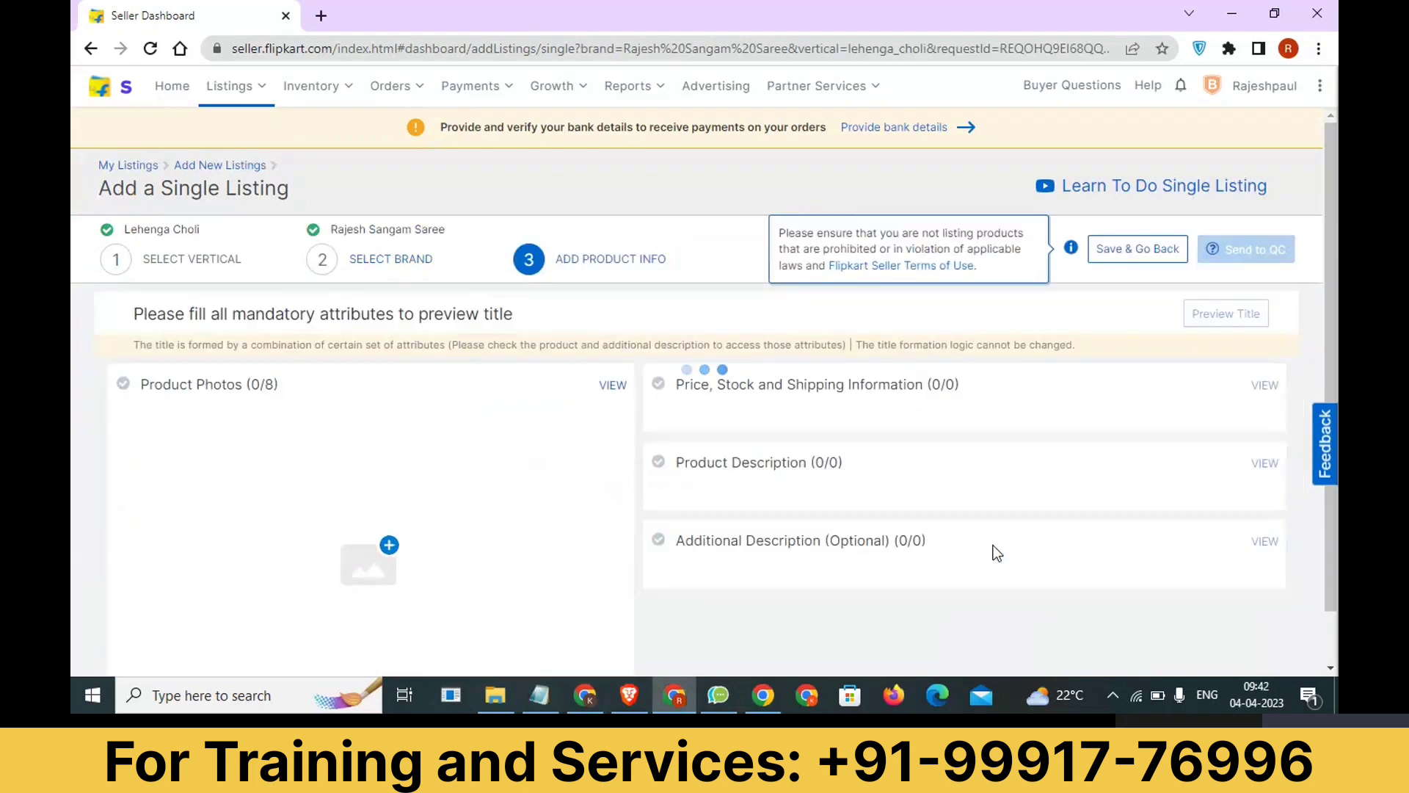
Review the product photo slots and upload 35185077428.png from Downloads as the Front View photo.
scroll(543, 513, "down", 1)
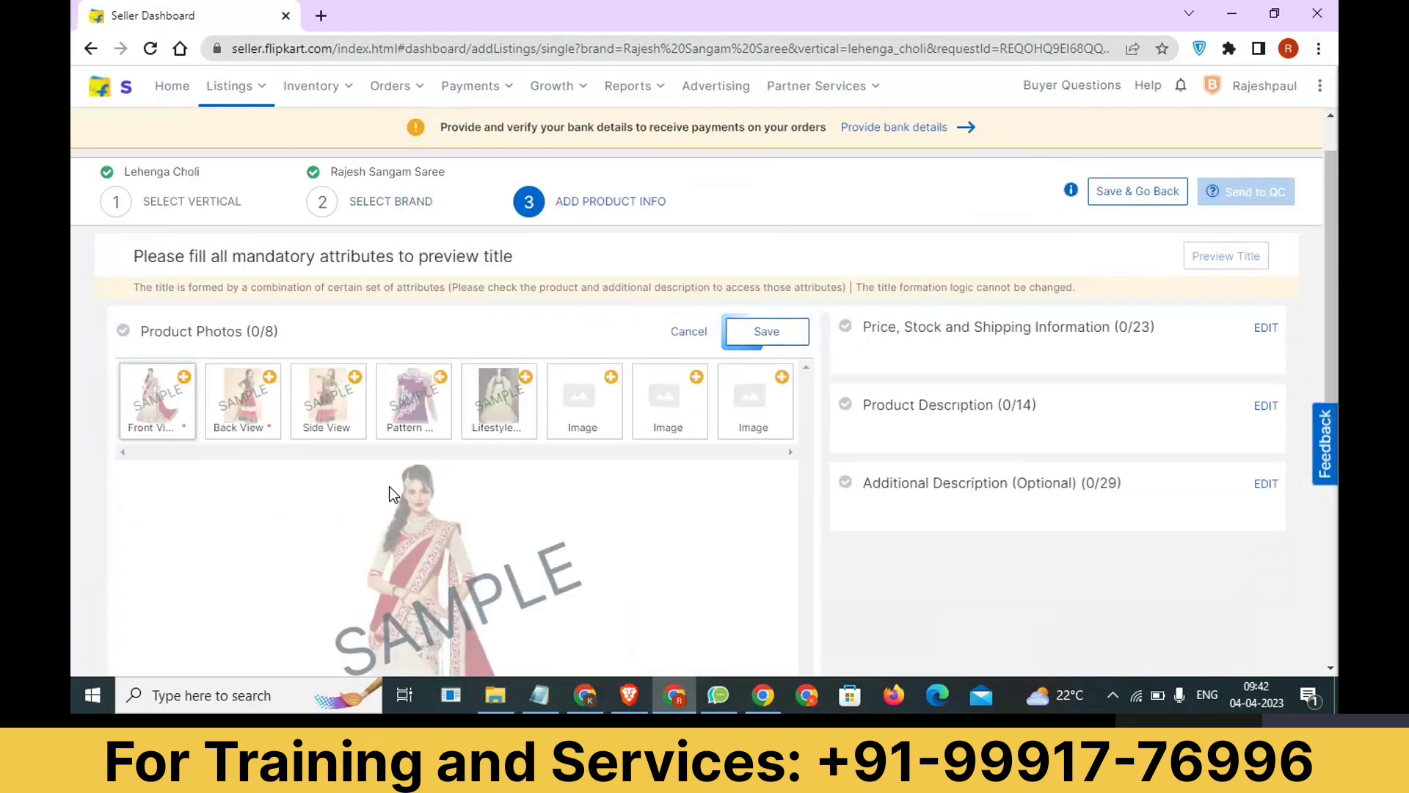
scroll(392, 490, "down", 3)
scroll(396, 505, "up", 3)
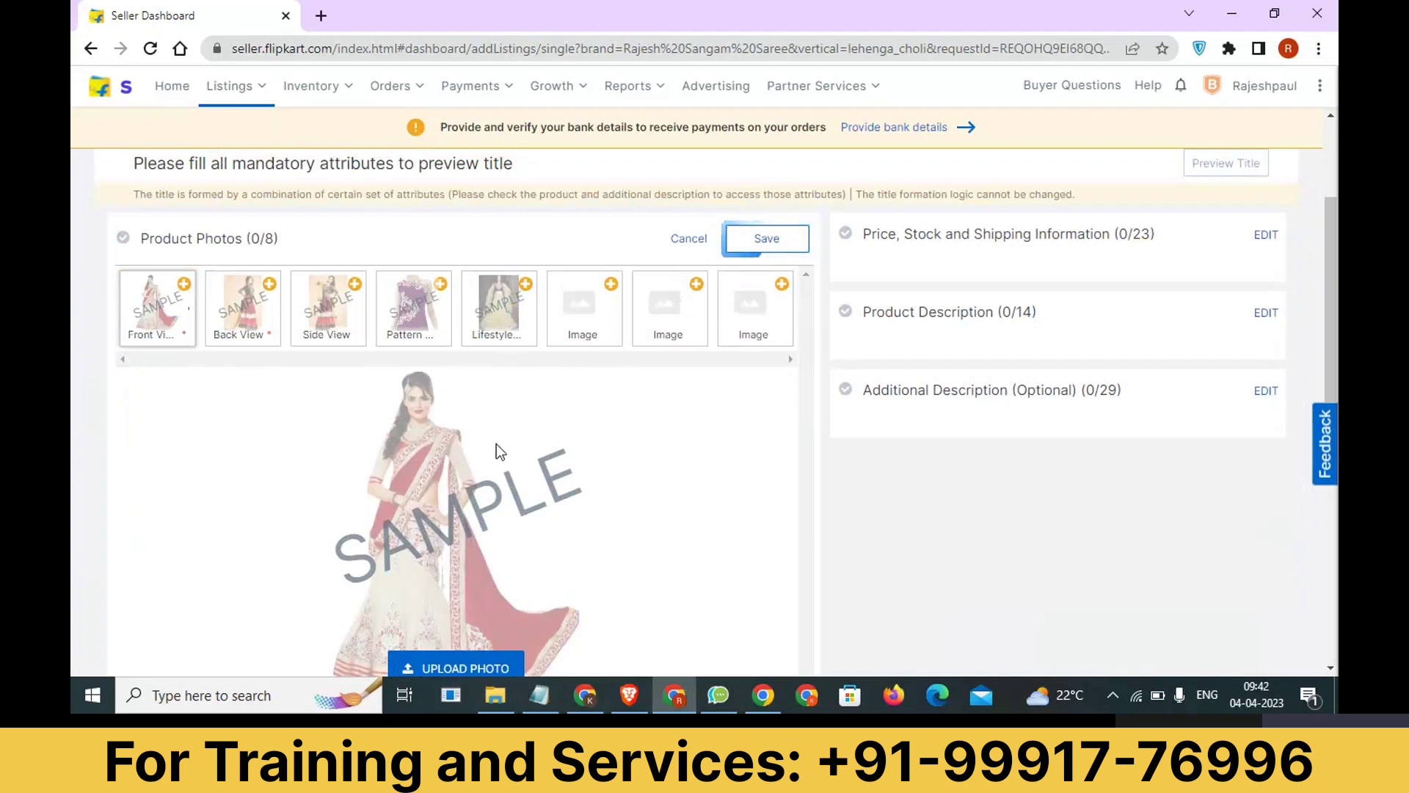
mouse_move(250, 325)
scroll(404, 536, "down", 3)
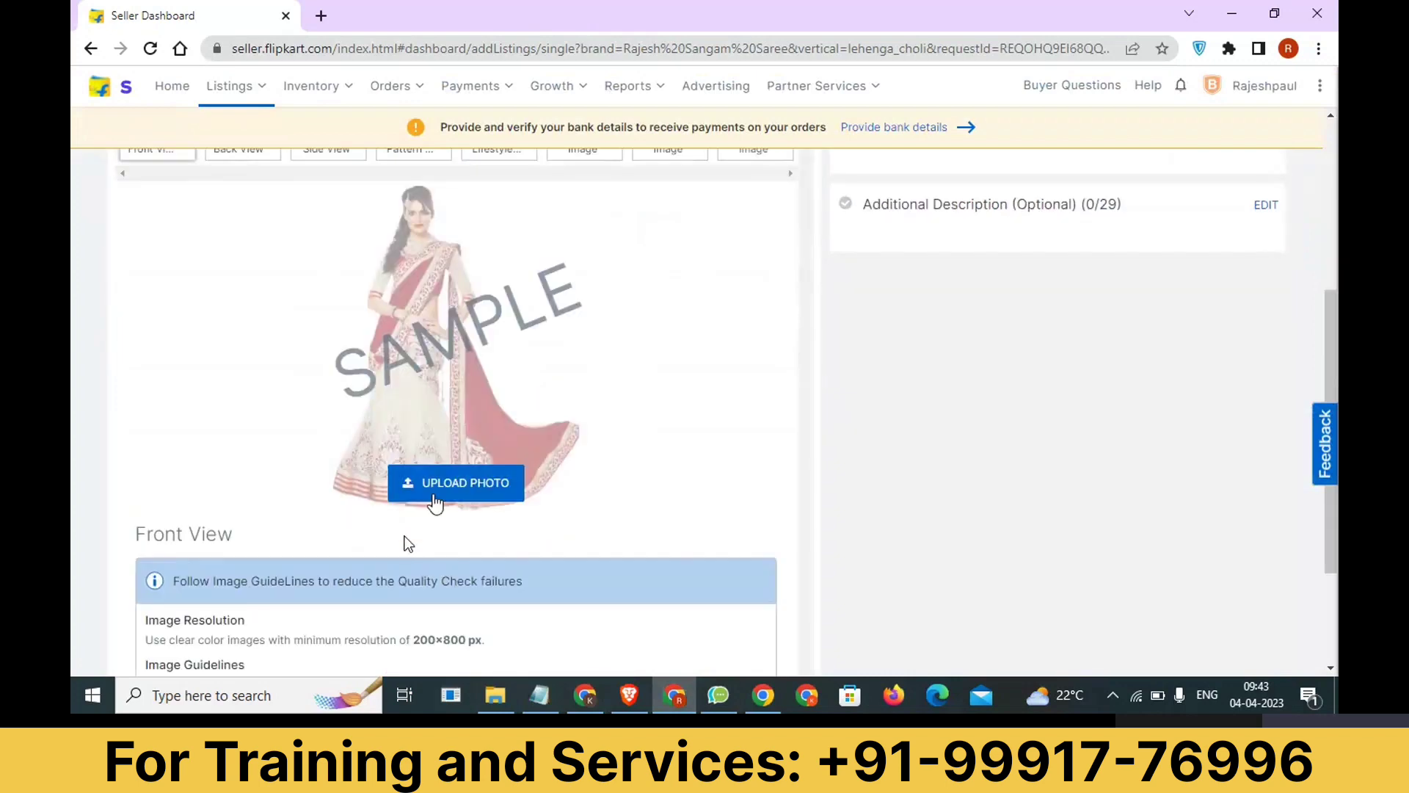
left_click(436, 503)
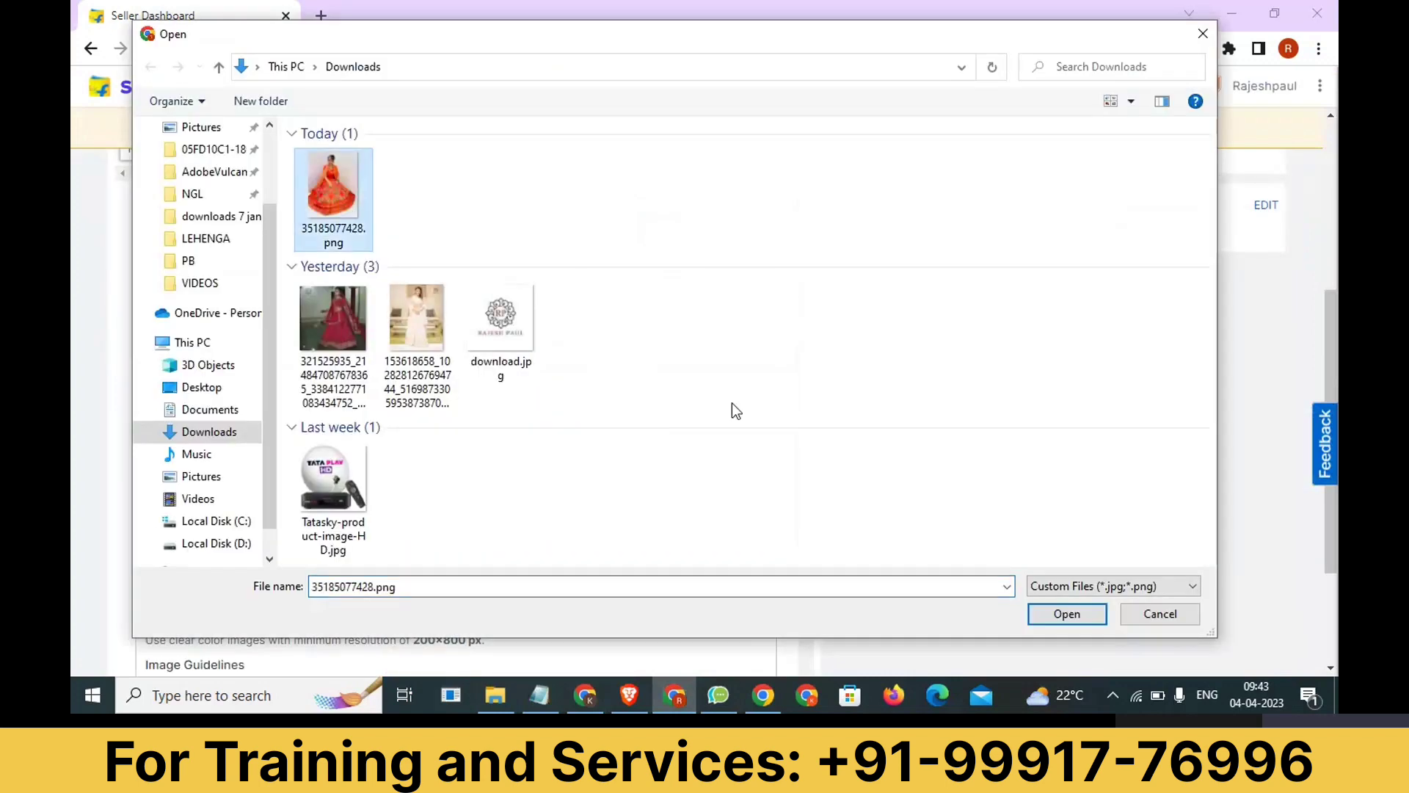
left_click(1051, 617)
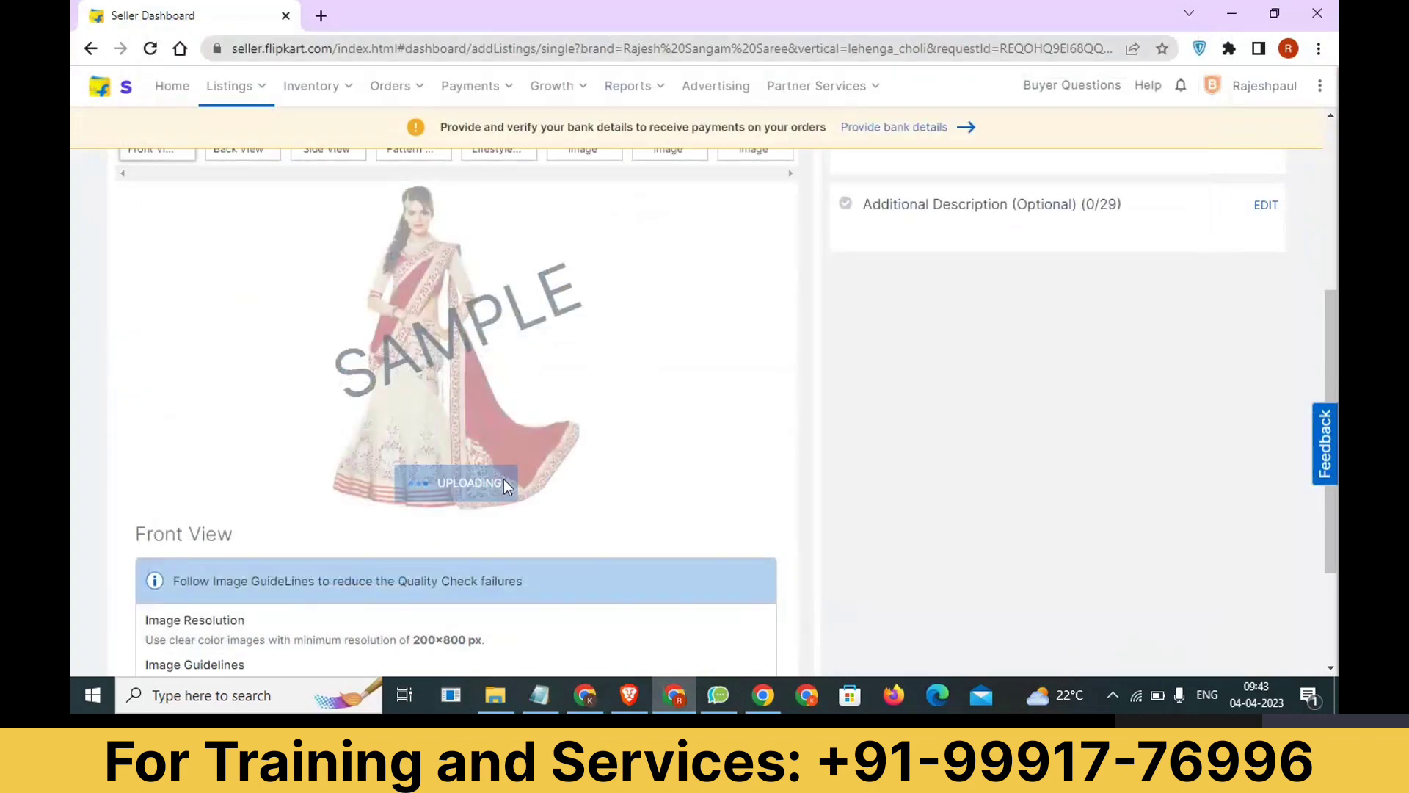
Upload "WhatsApp Image 2023-03-30 at 4.24.51 PM.jpeg" as the Back View photo, showing all file types to find it.
scroll(504, 479, "up", 3)
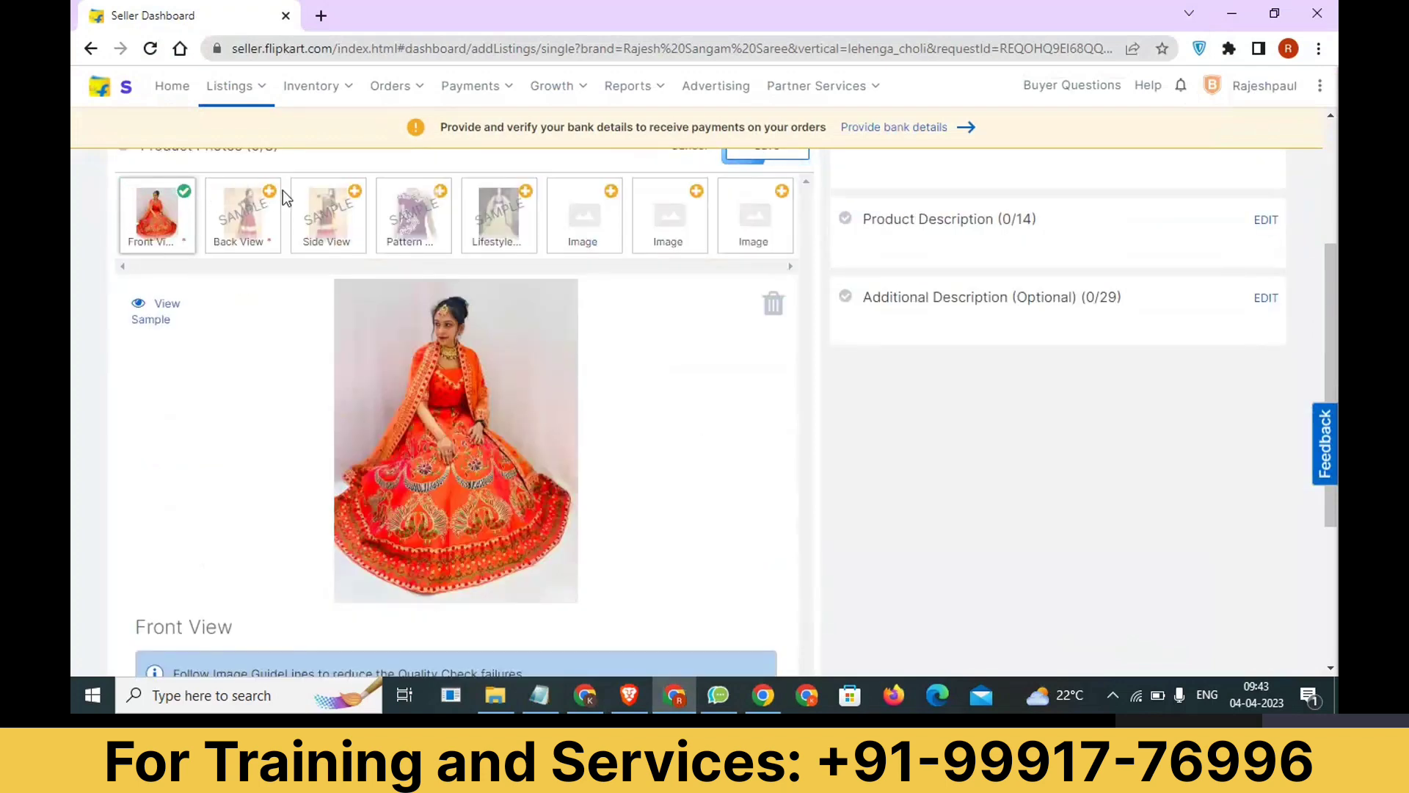
left_click(258, 200)
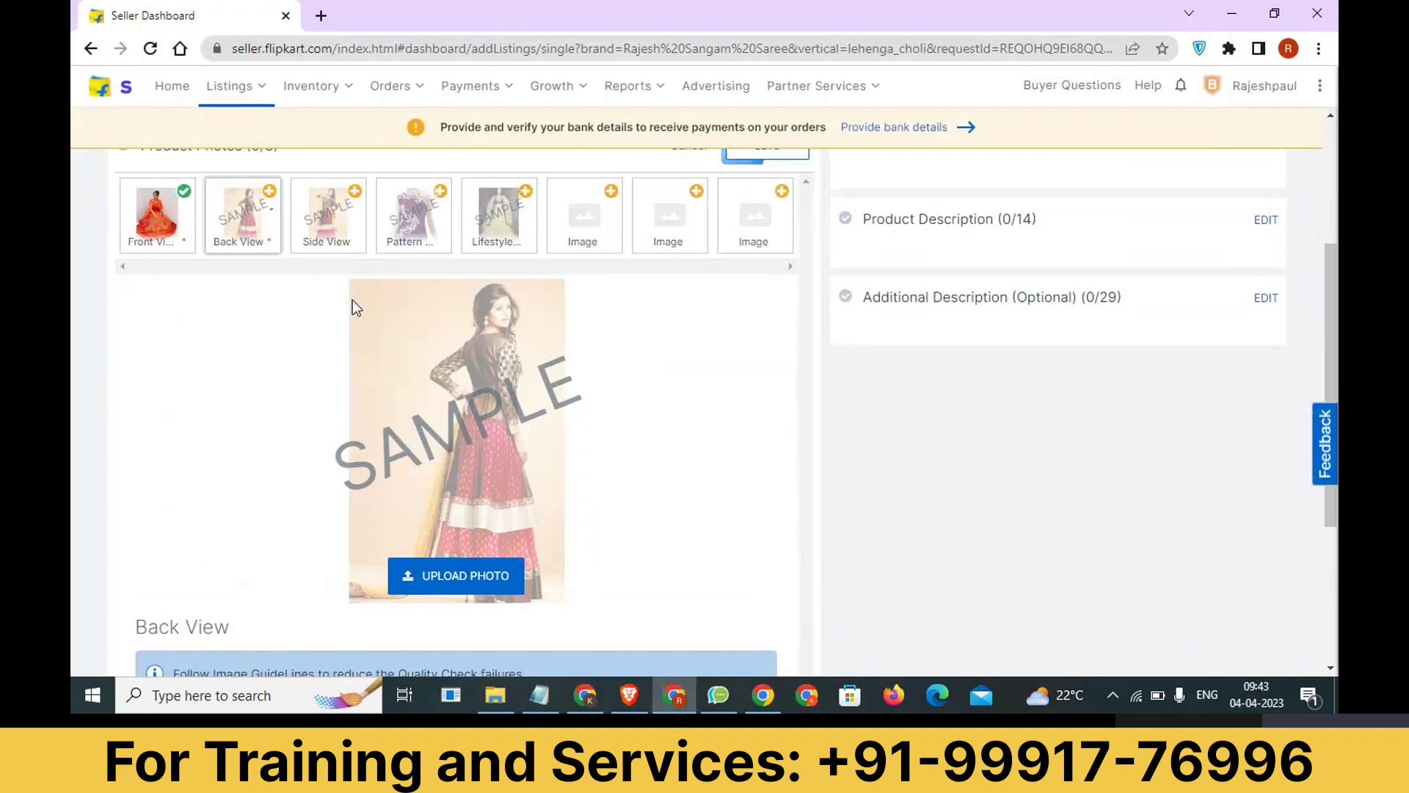
left_click(449, 577)
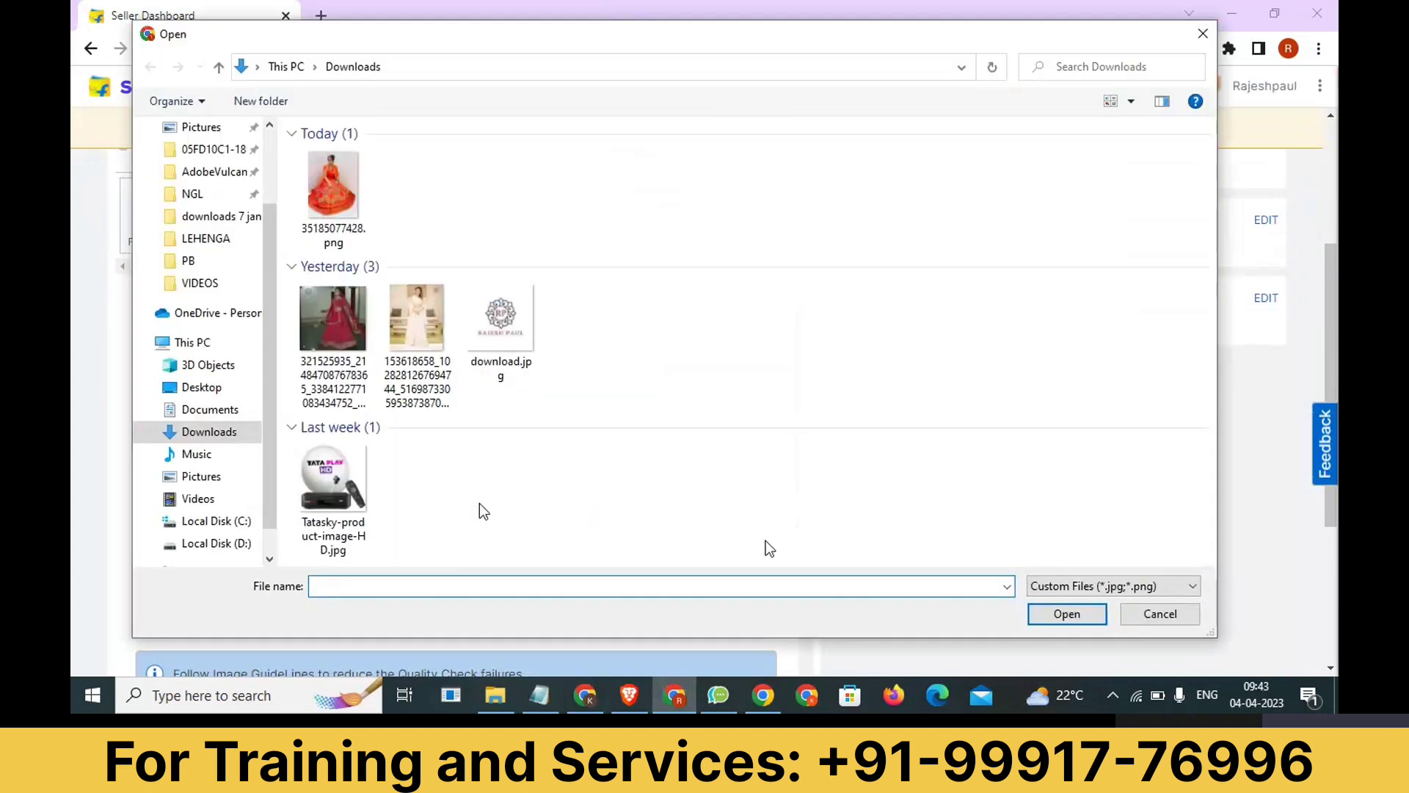
left_click(1116, 585)
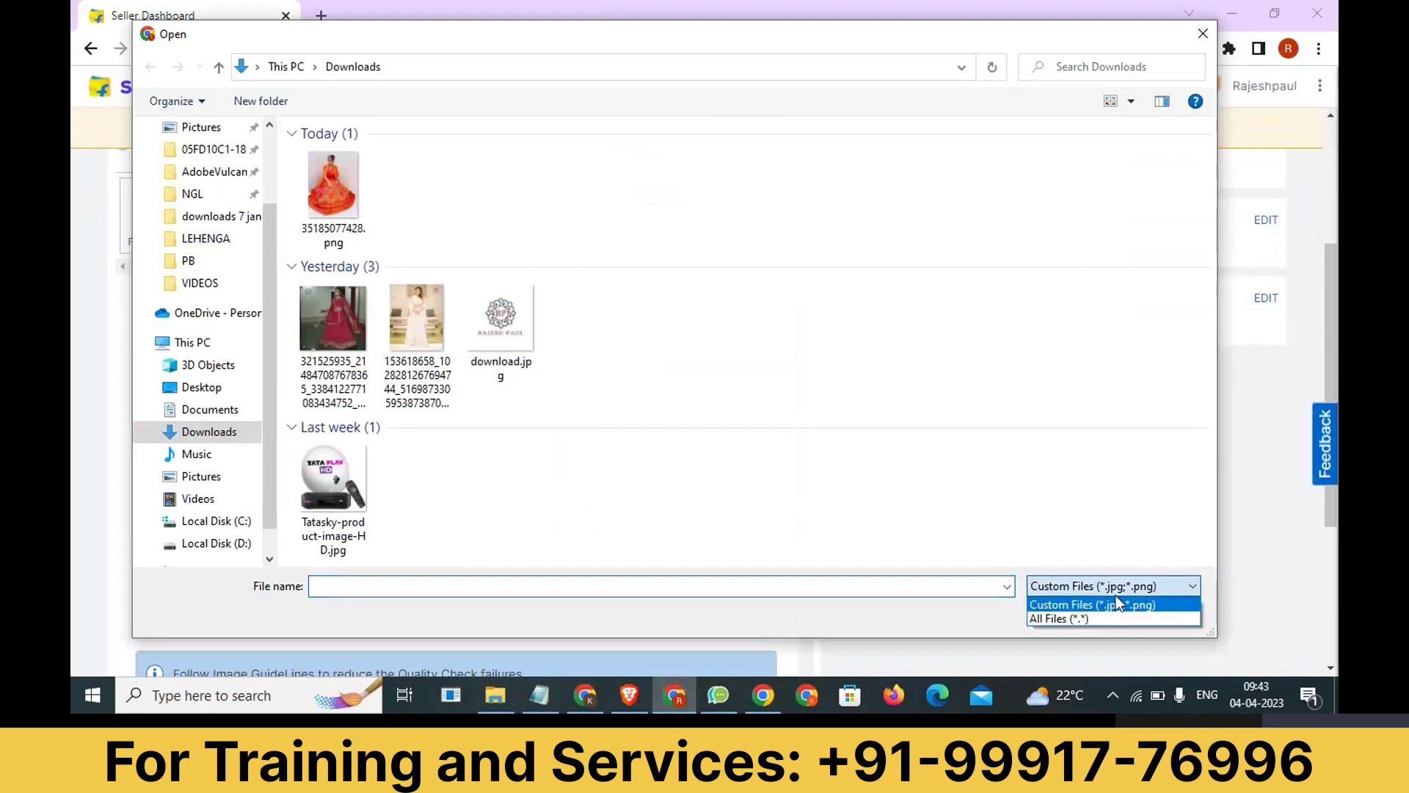
left_click(1083, 618)
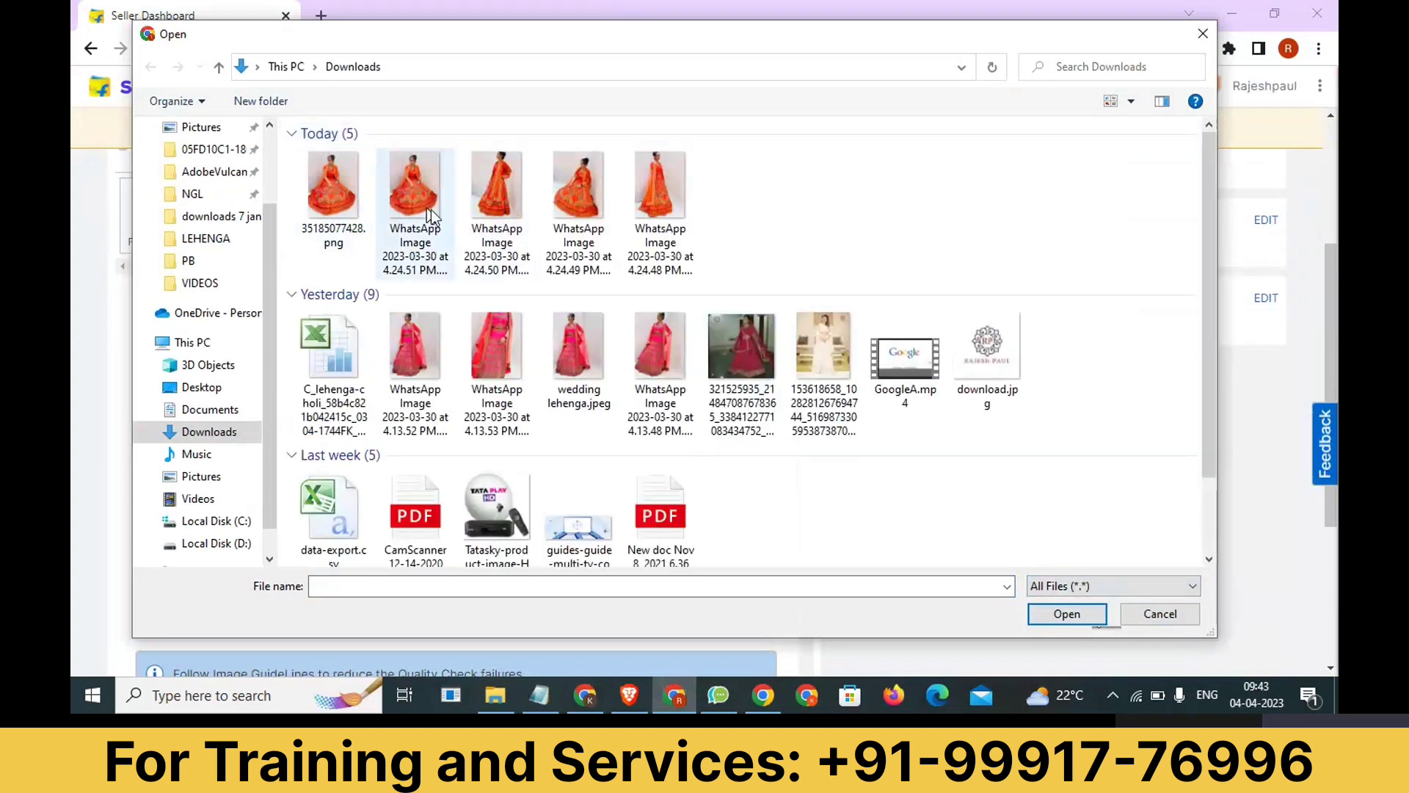
left_click(437, 210)
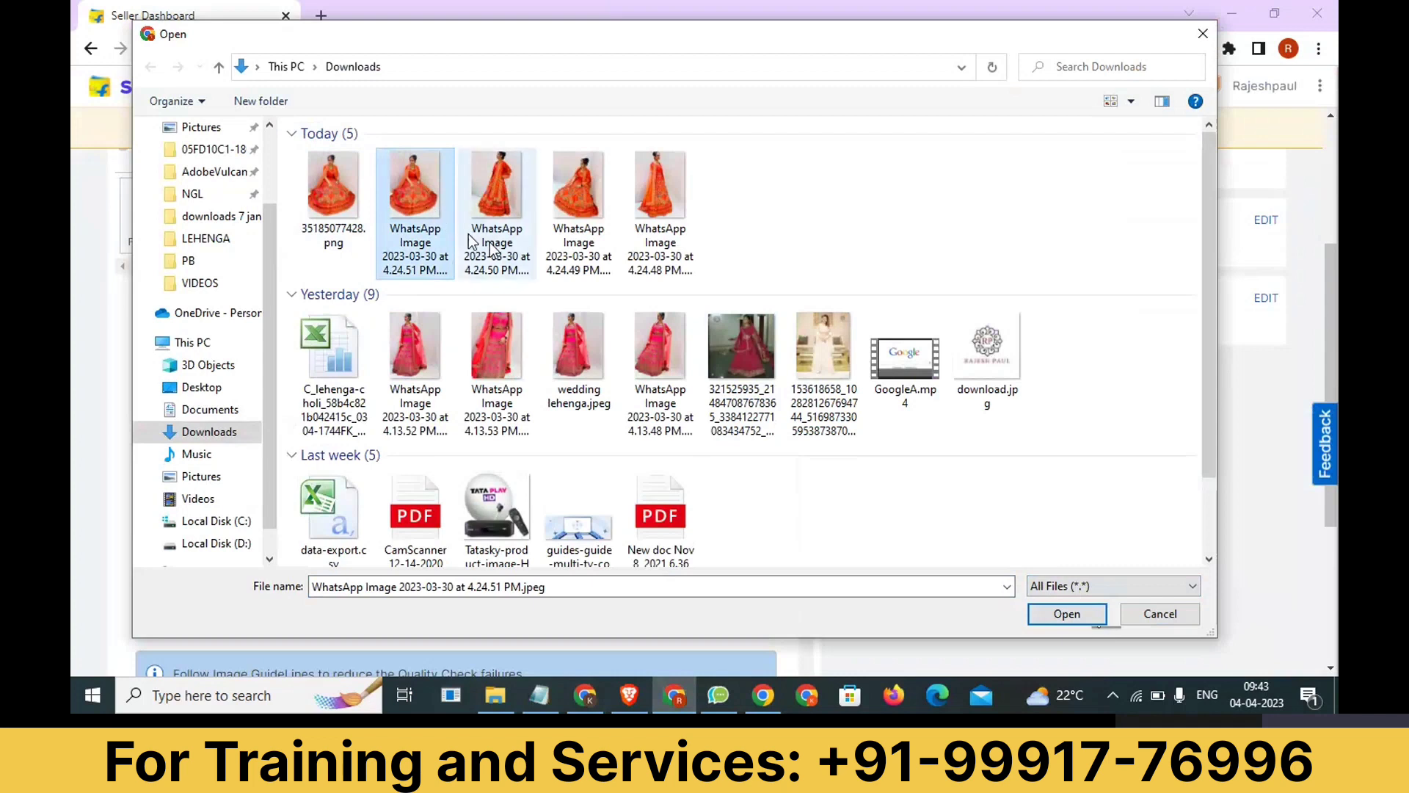
left_click(1071, 620)
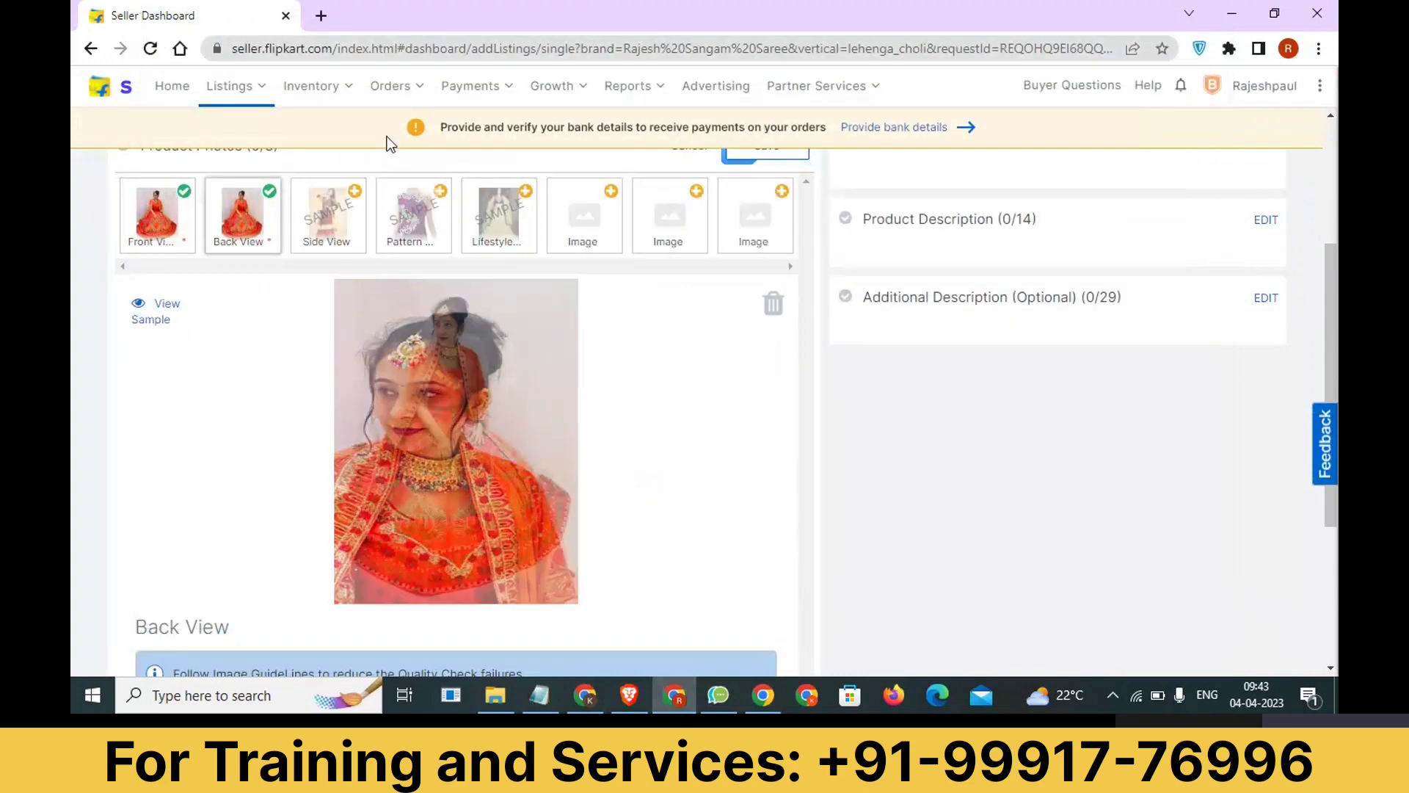
Upload "WhatsApp Image 2023-03-30 at 4.24.48 PM.jpeg" as the Side View photo, showing all file types to find it.
mouse_move(357, 200)
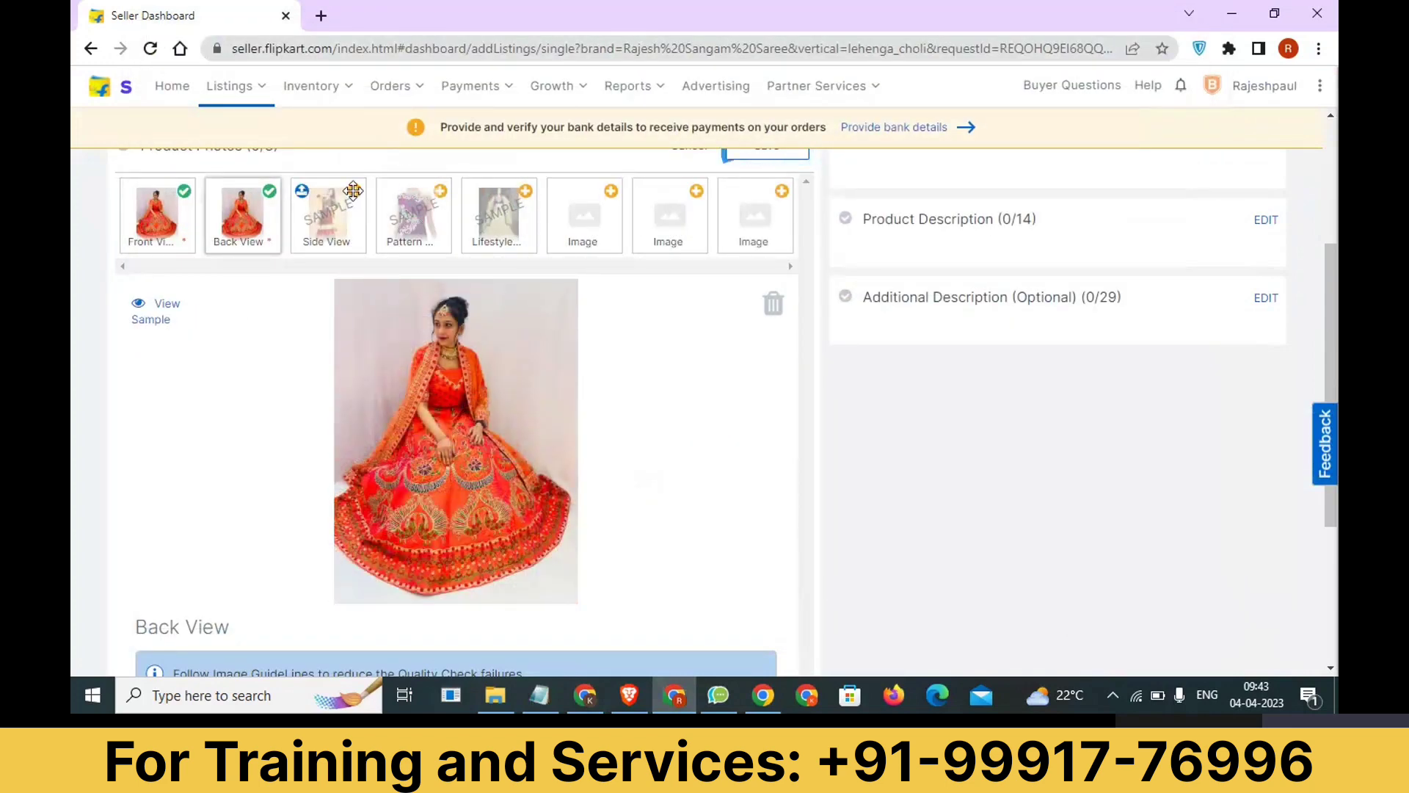
left_click(353, 191)
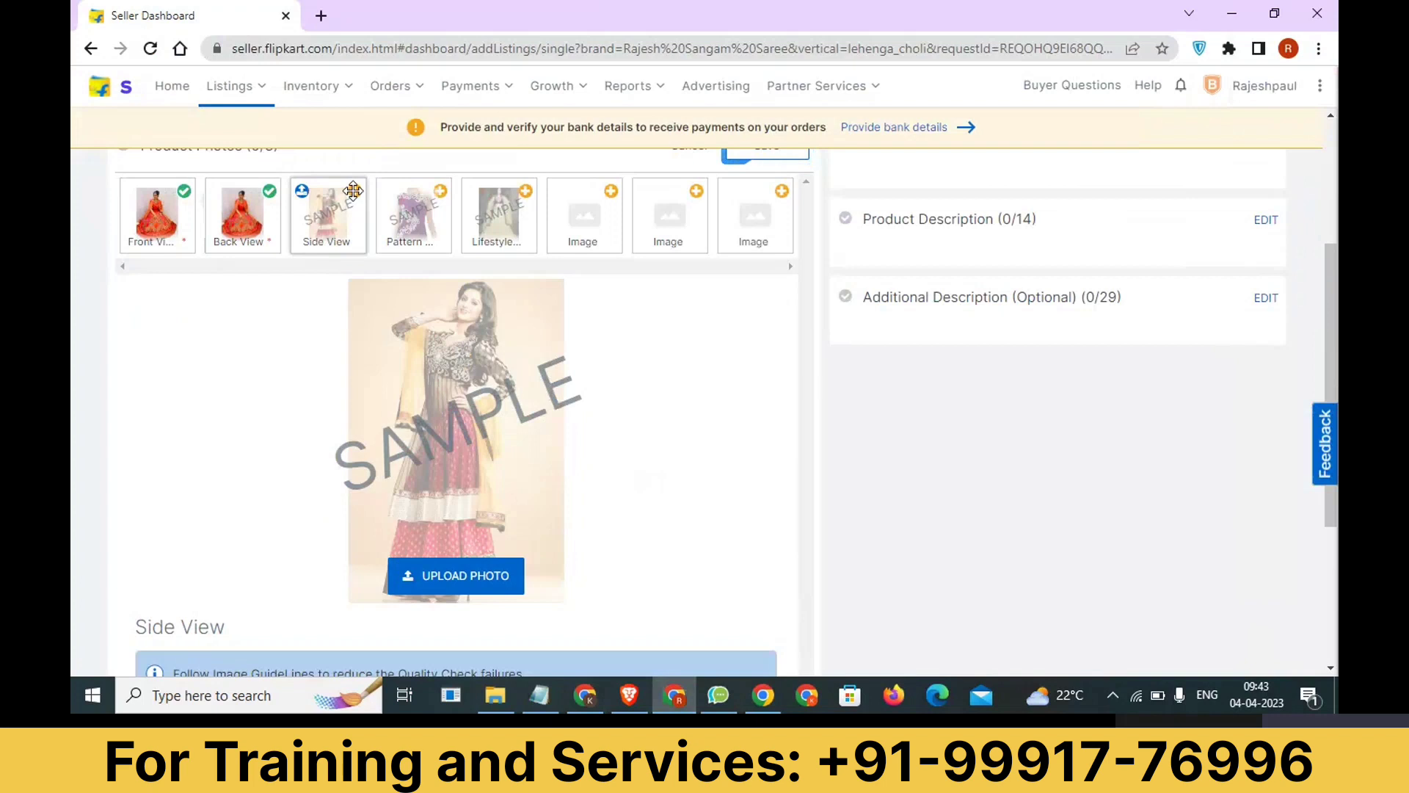
left_click(445, 571)
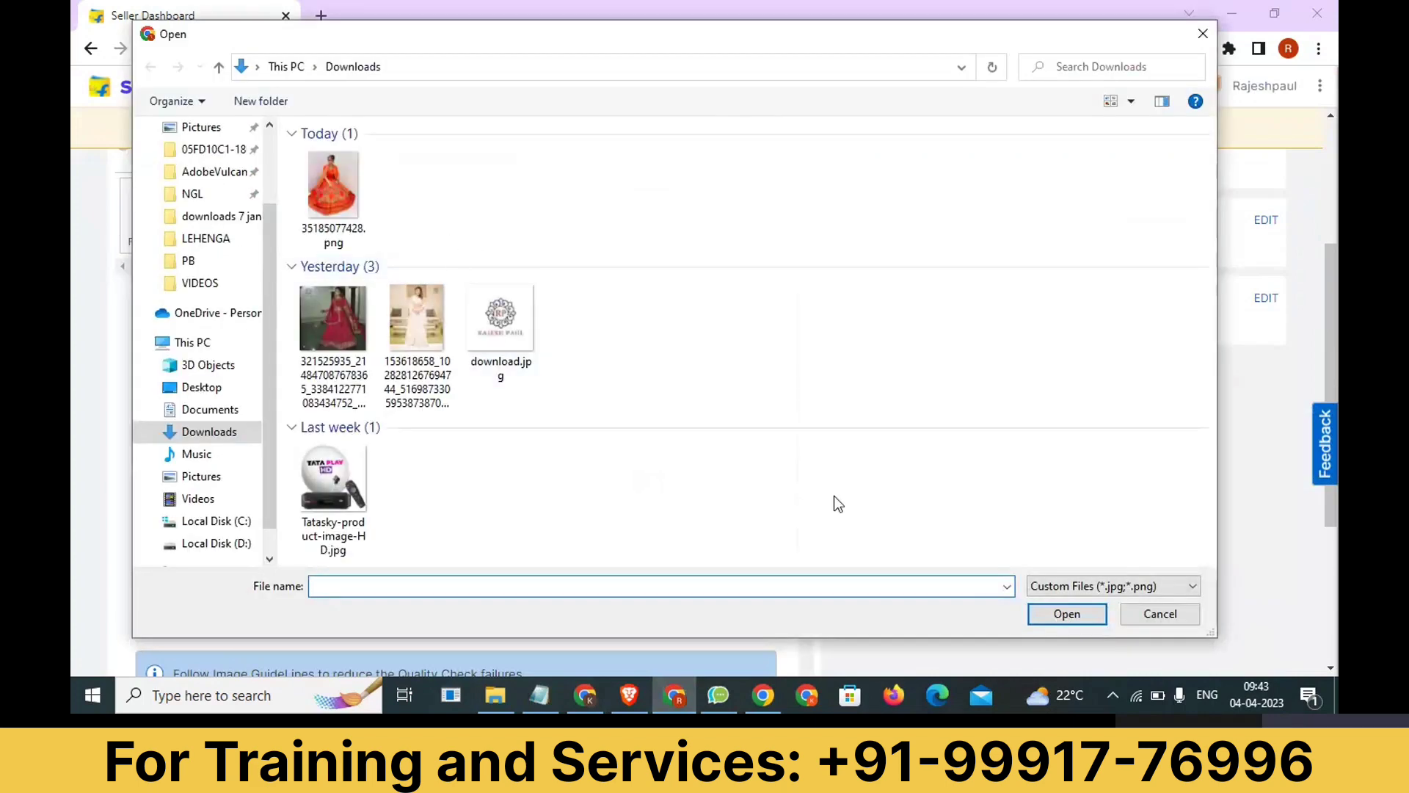
left_click(1071, 585)
left_click(1073, 613)
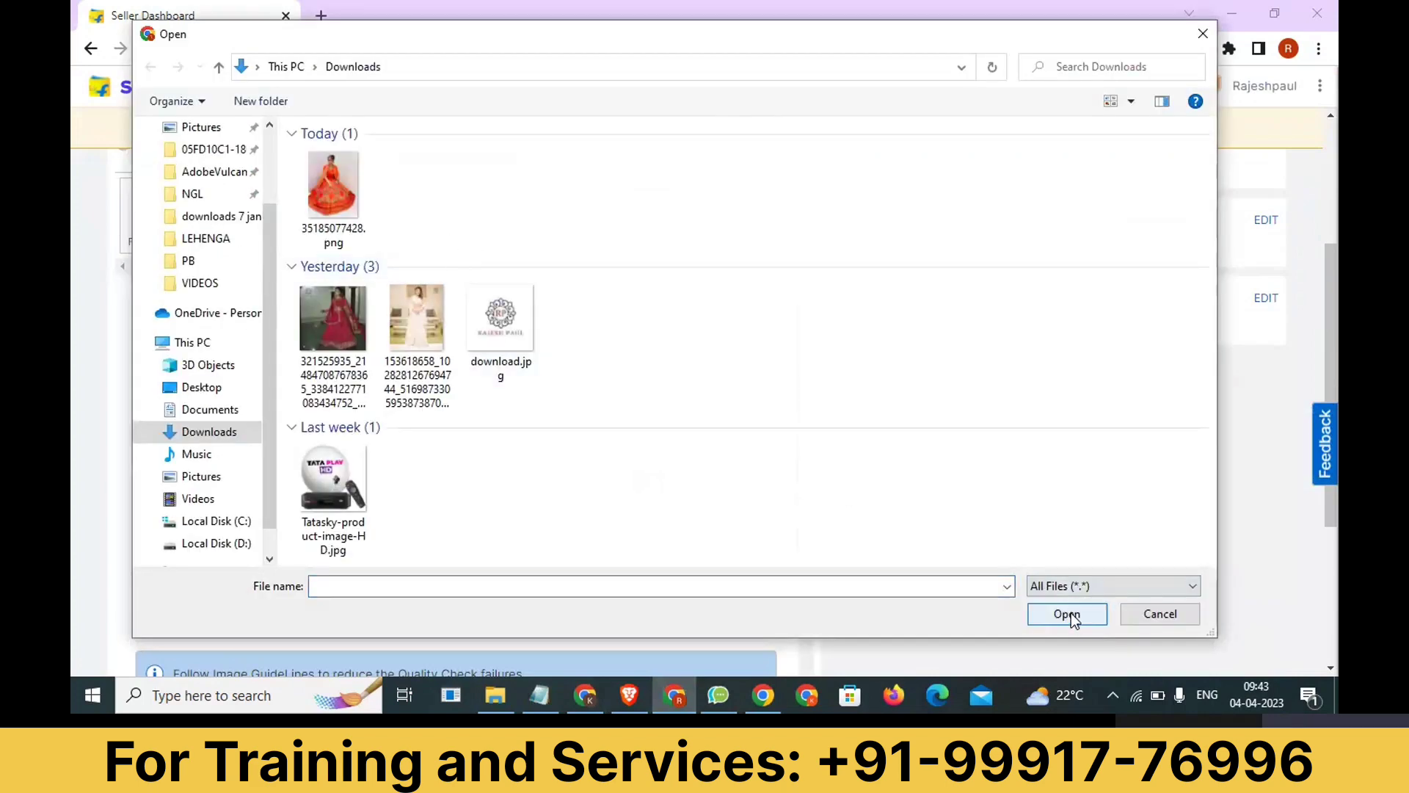
left_click(683, 263)
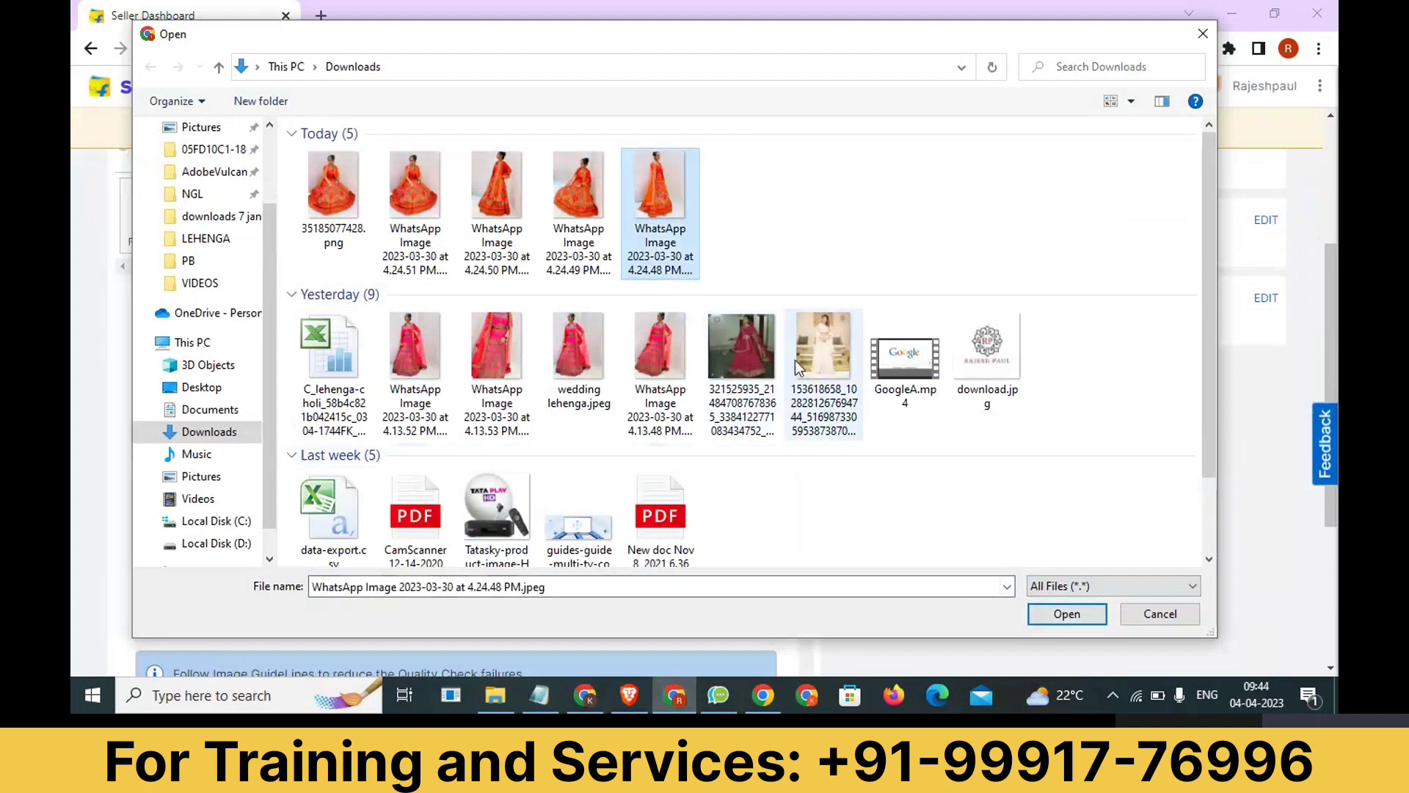
left_click(1067, 615)
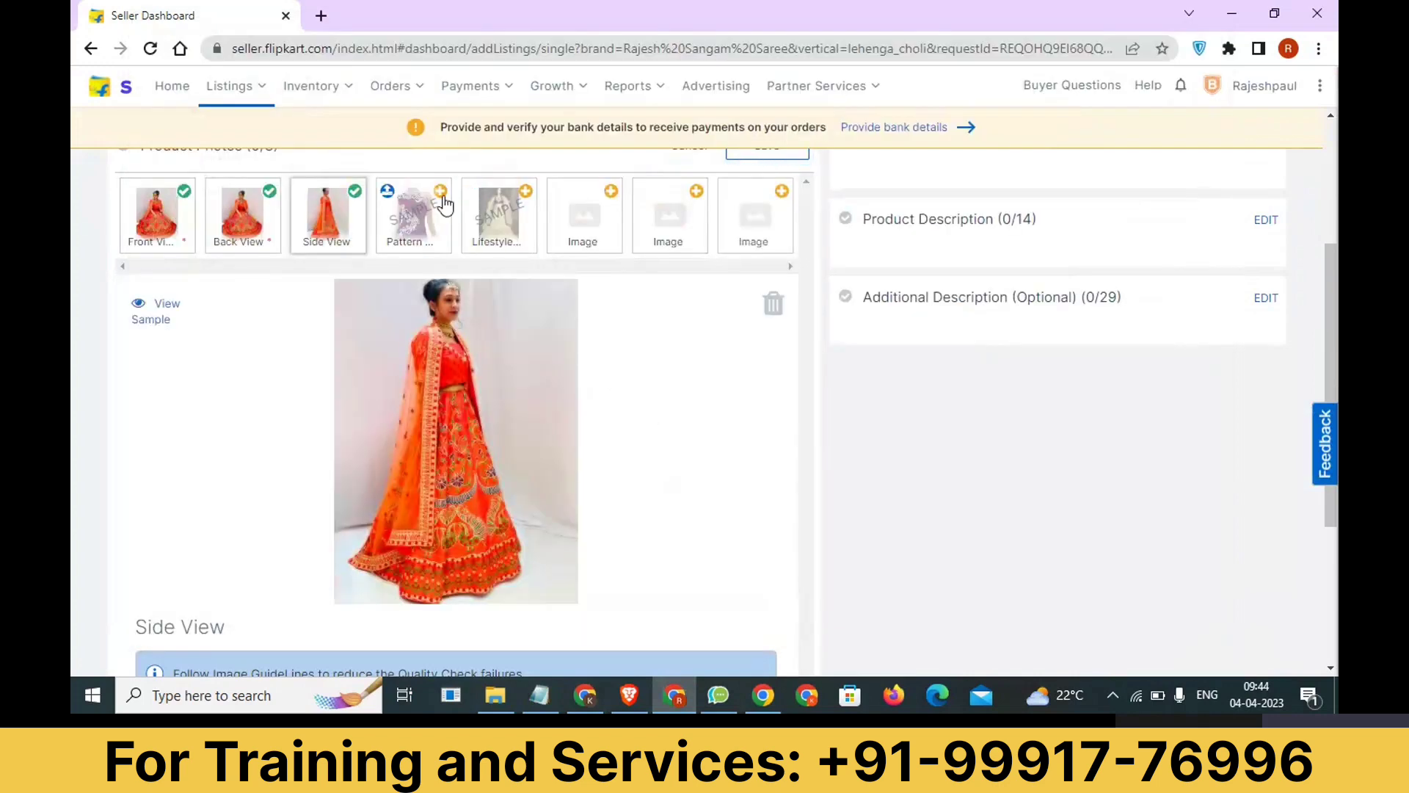
Upload "WhatsApp Image 2023-03-30 at 4.24.50 PM.jpeg" as the Pattern View photo, showing all file types to find it.
left_click(443, 201)
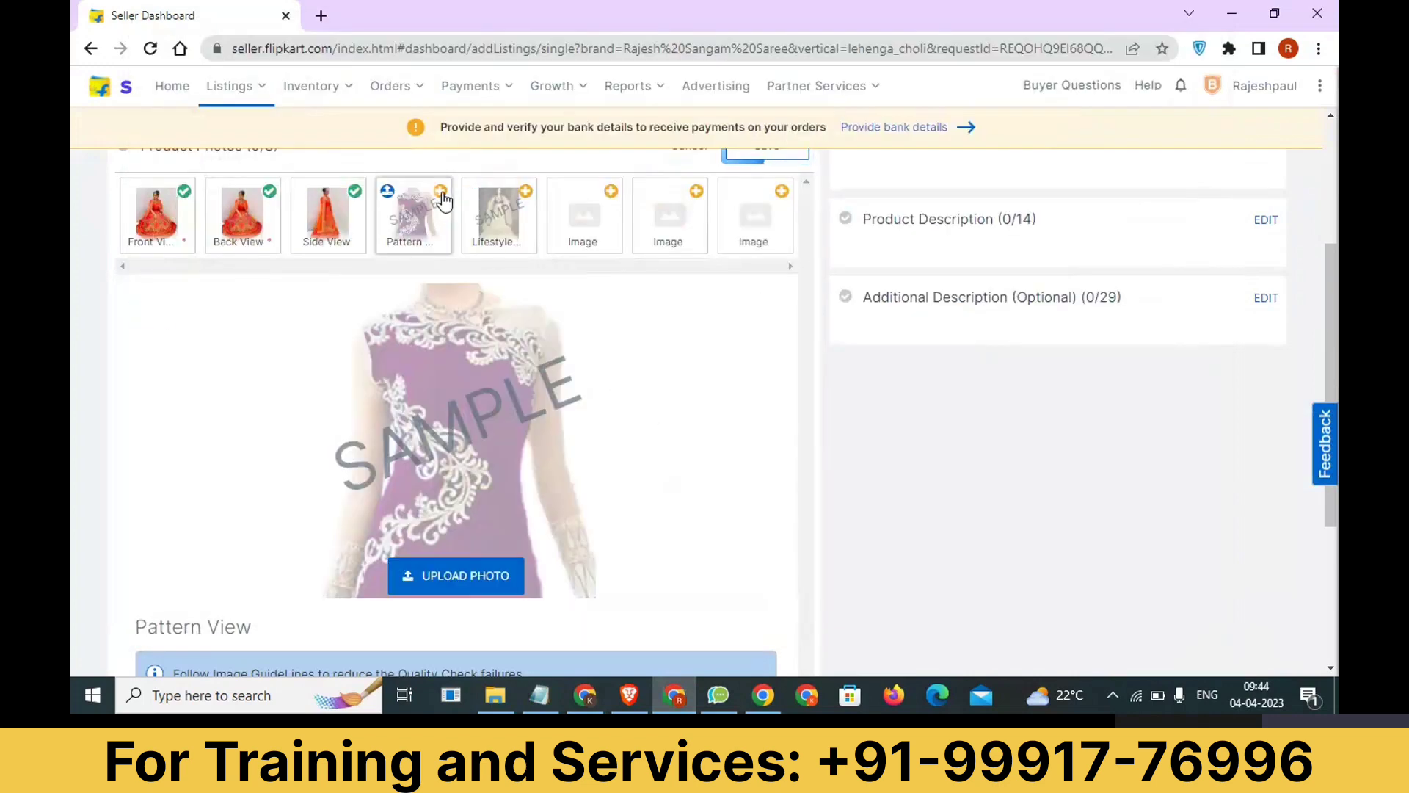
left_click(465, 577)
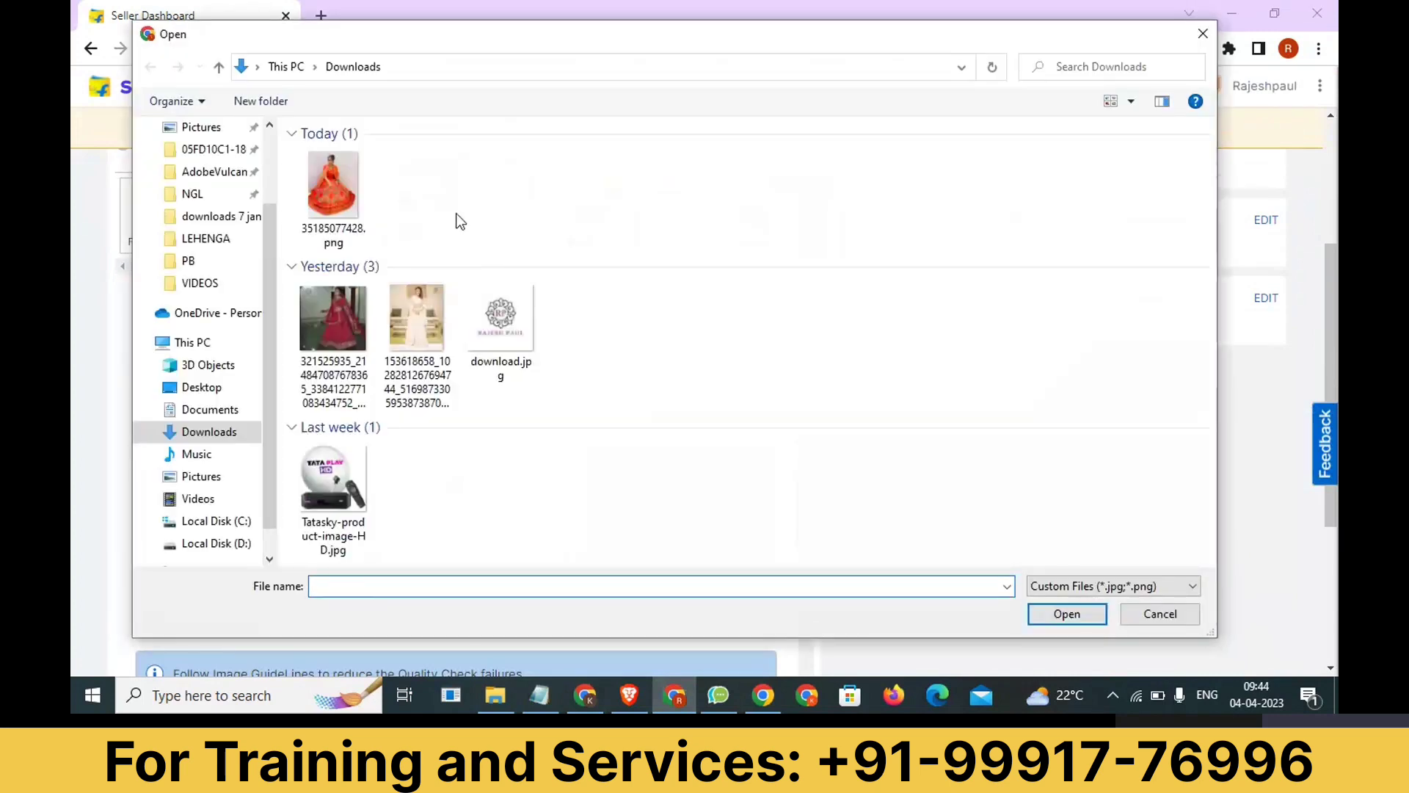
left_click(1095, 586)
left_click(1093, 620)
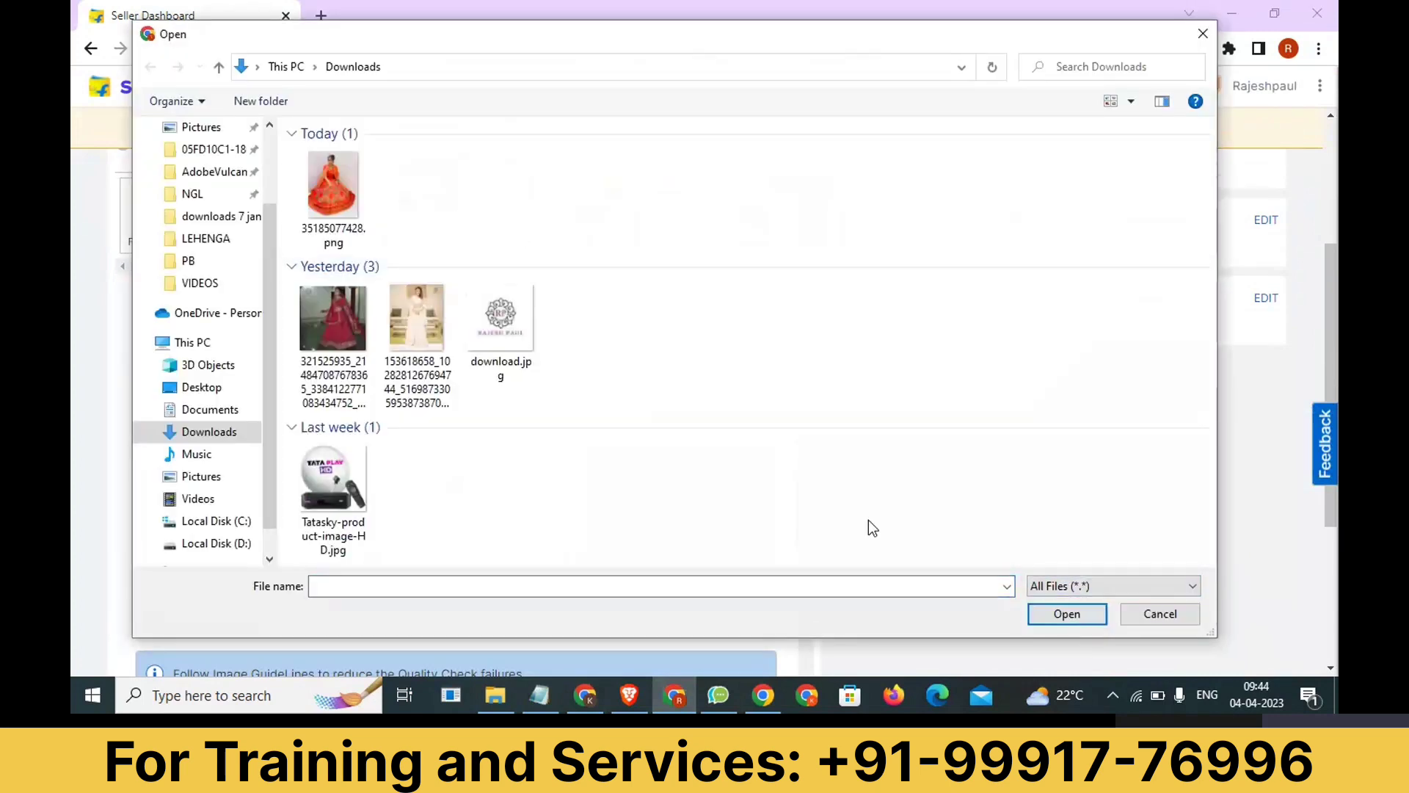
left_click(584, 220)
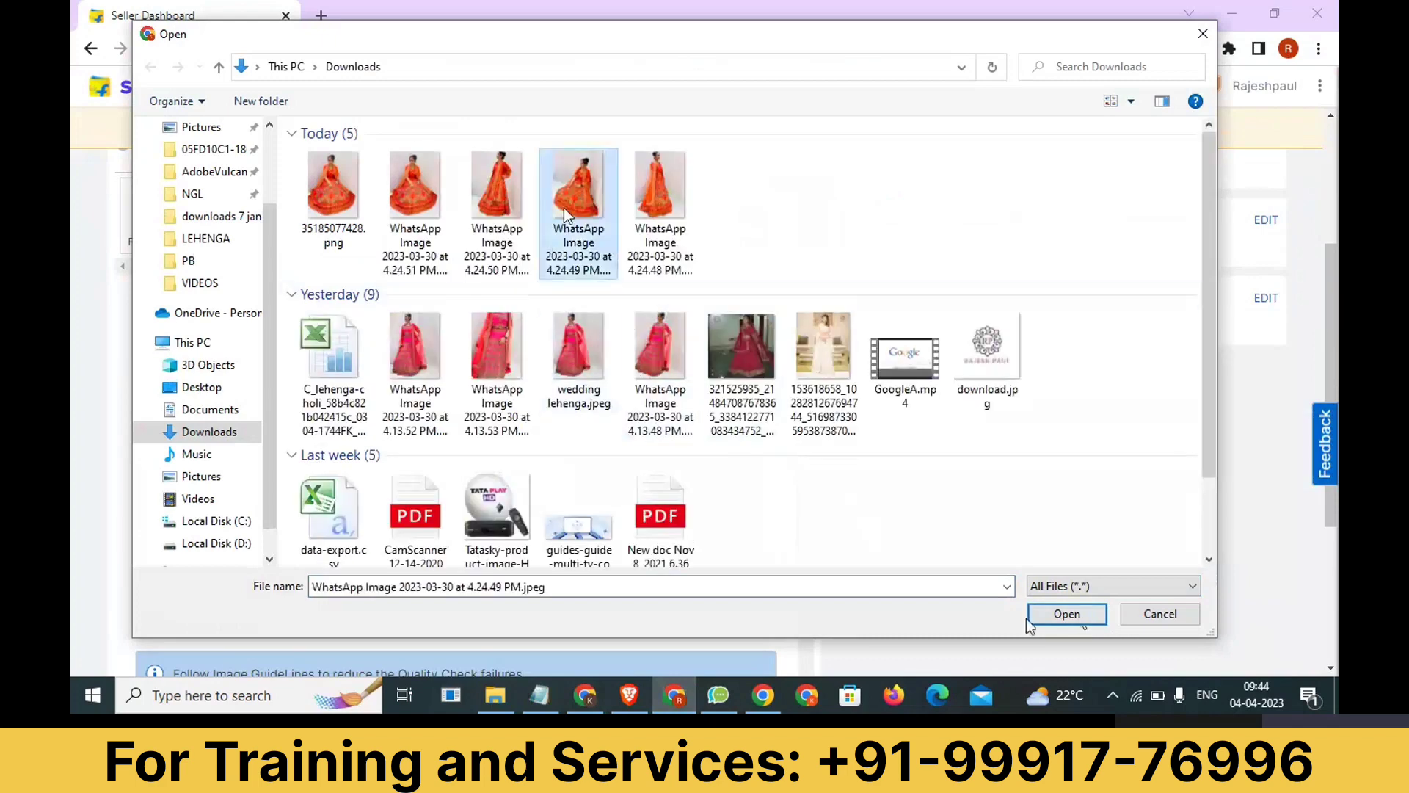
left_click(497, 194)
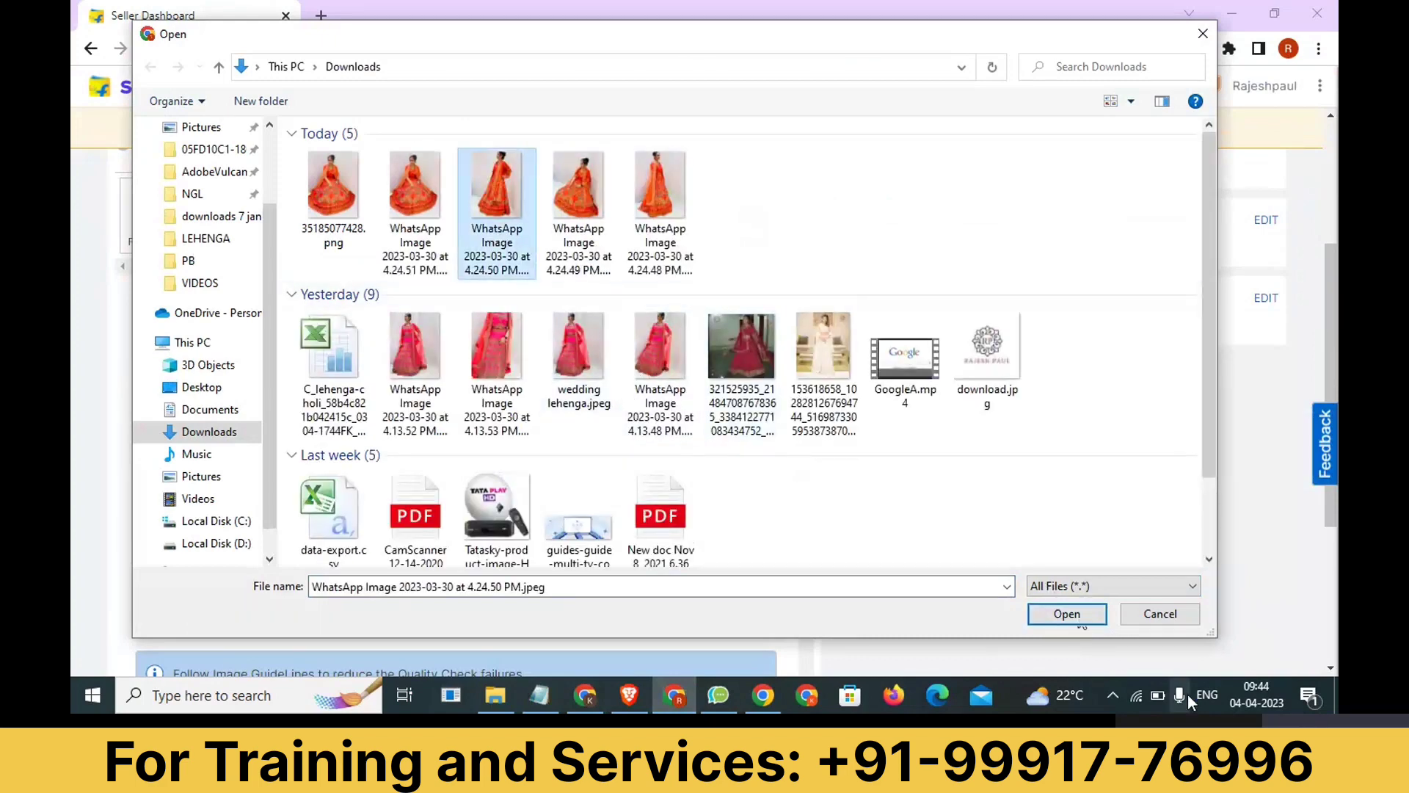
left_click(1067, 617)
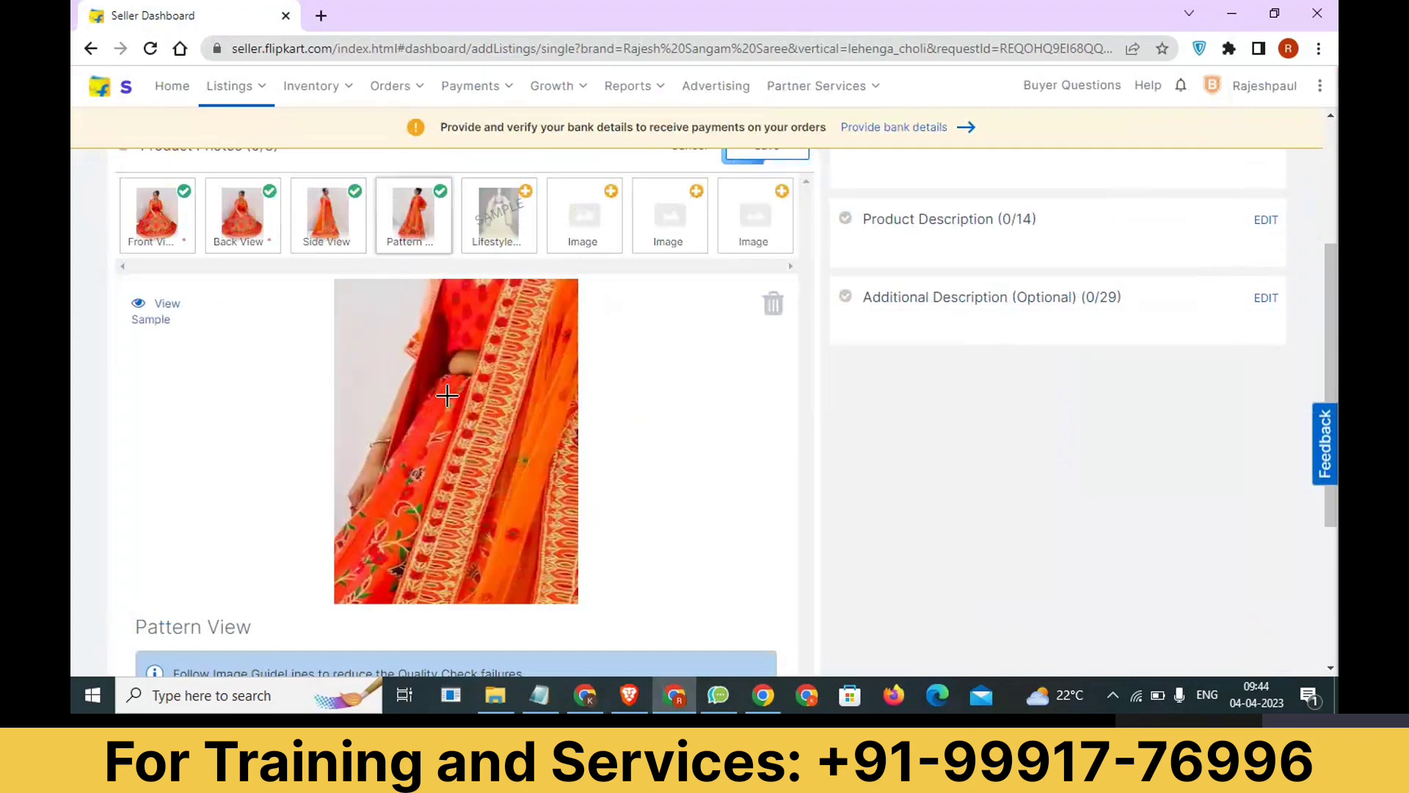
Open the Price, Stock and Shipping Information section for editing and review its first listing fields.
scroll(811, 441, "up", 3)
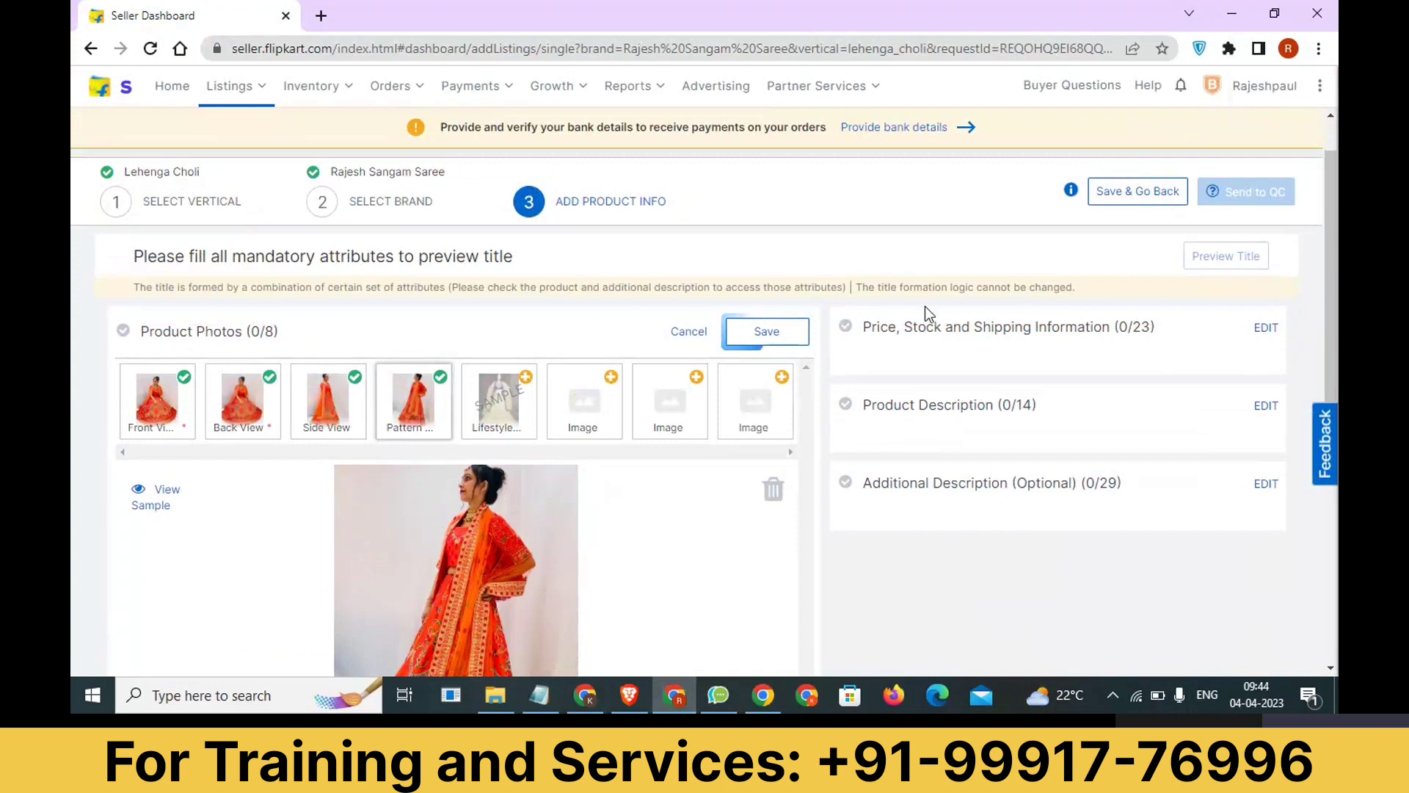
left_click(1270, 332)
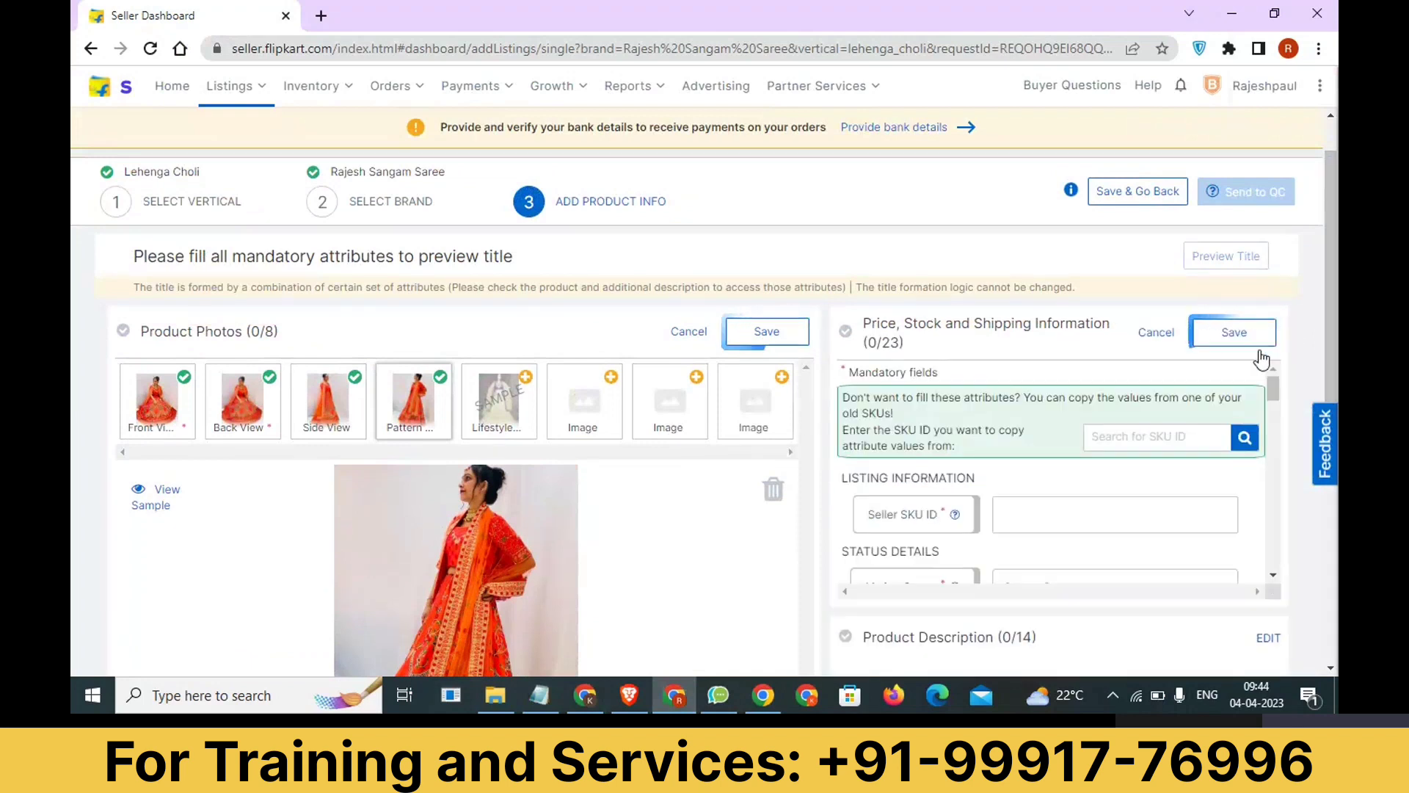
scroll(1043, 411, "down", 1)
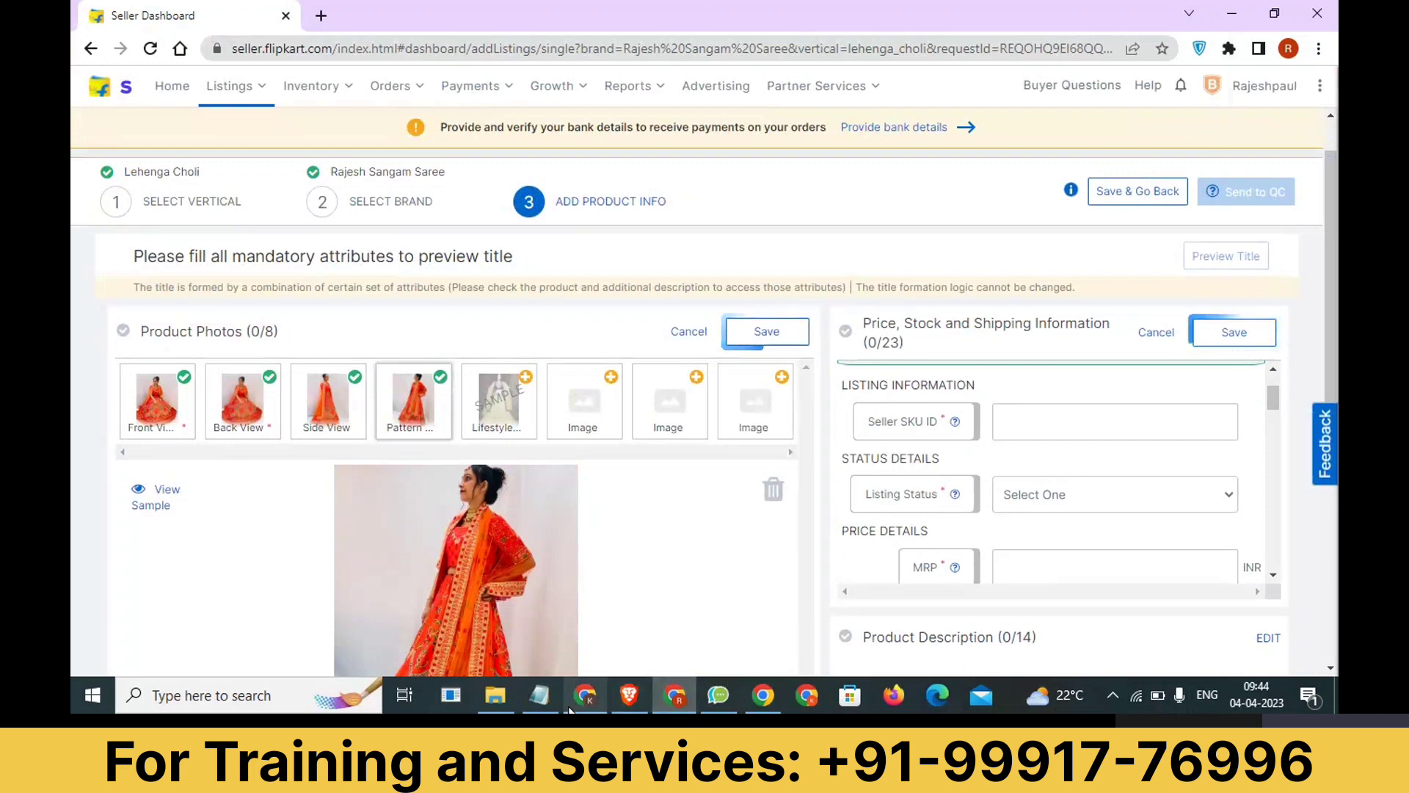
Switch to the Notepad note, add the line "UNique Identifer >> LH0292" below the brand approval line, and highlight LH0292.
left_click(539, 695)
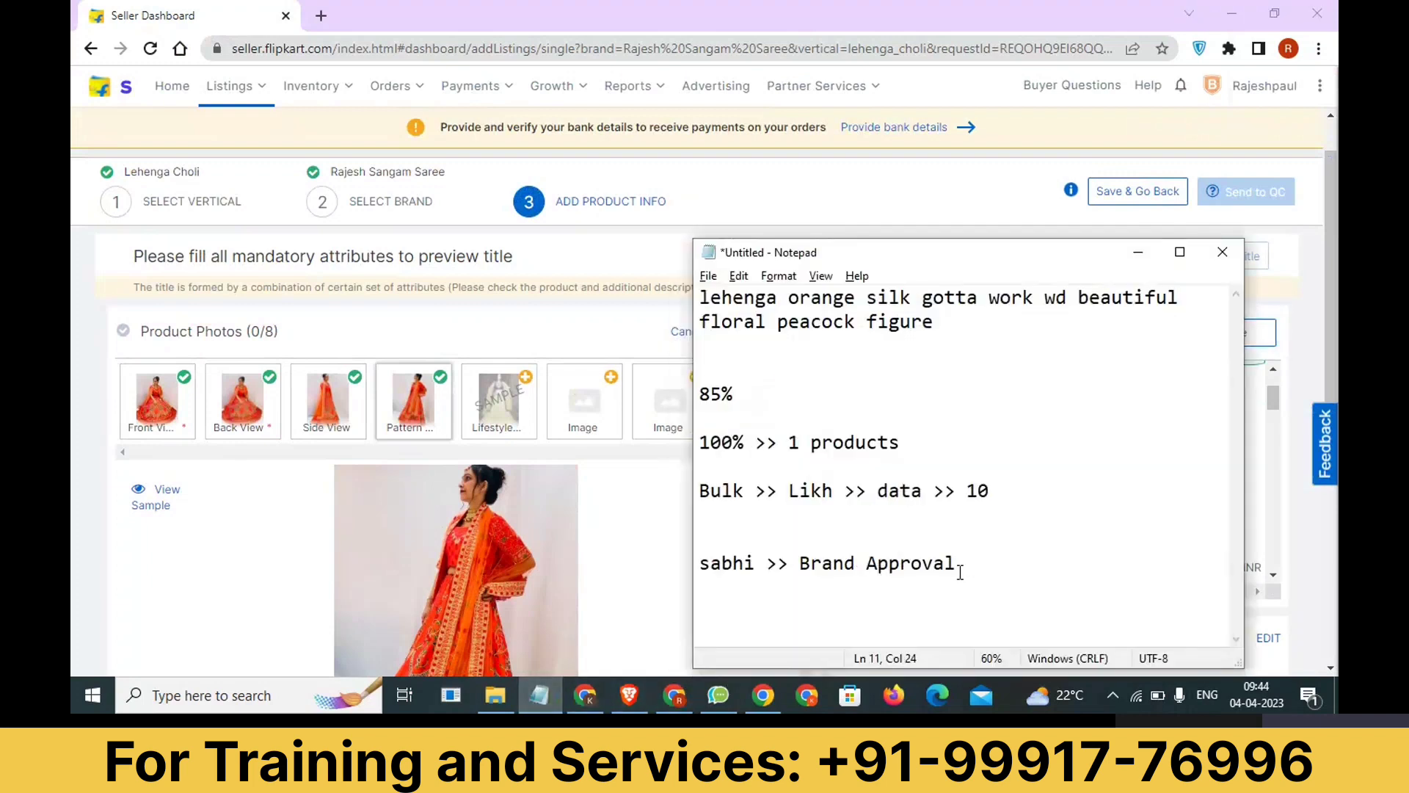
key("Return")
type("UNiq")
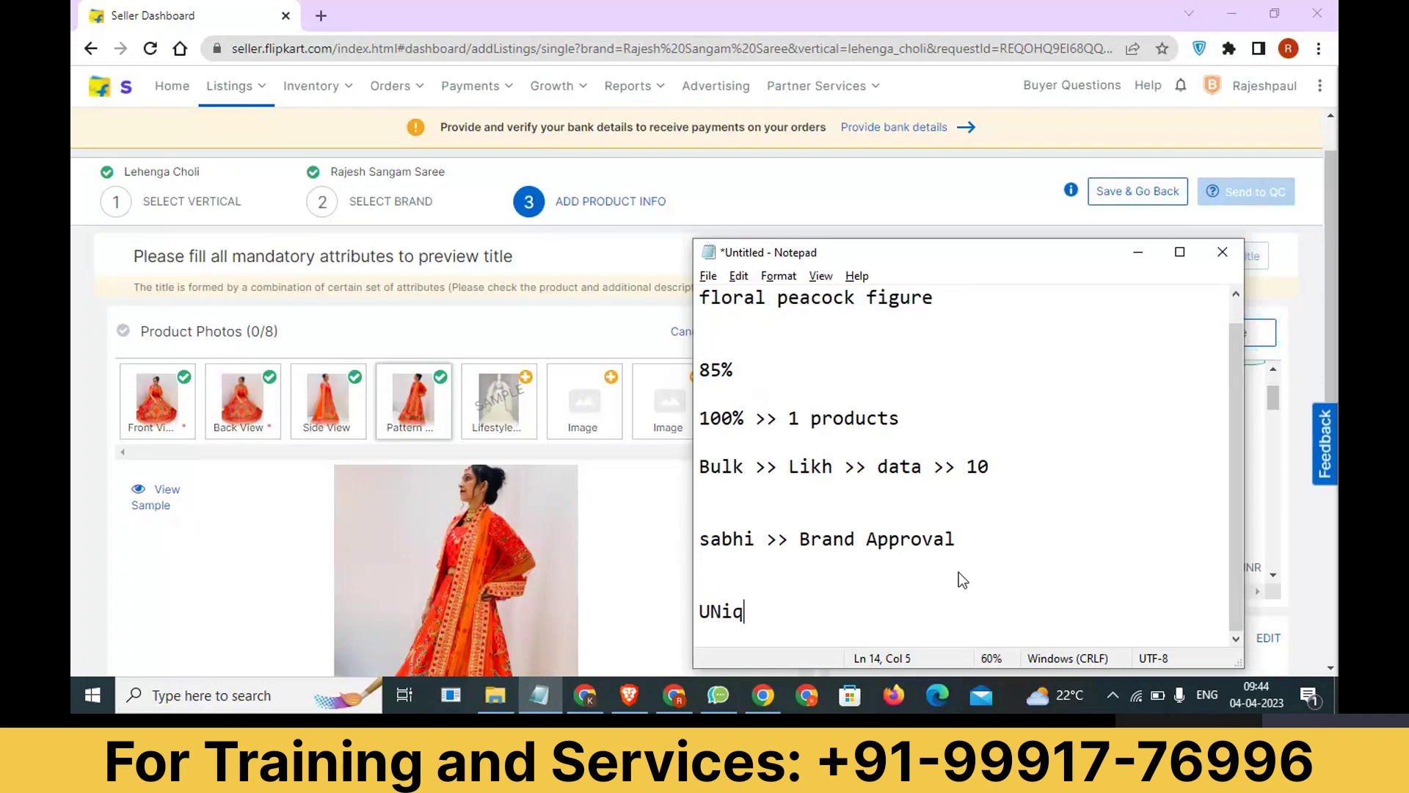
type("ue Identifer ")
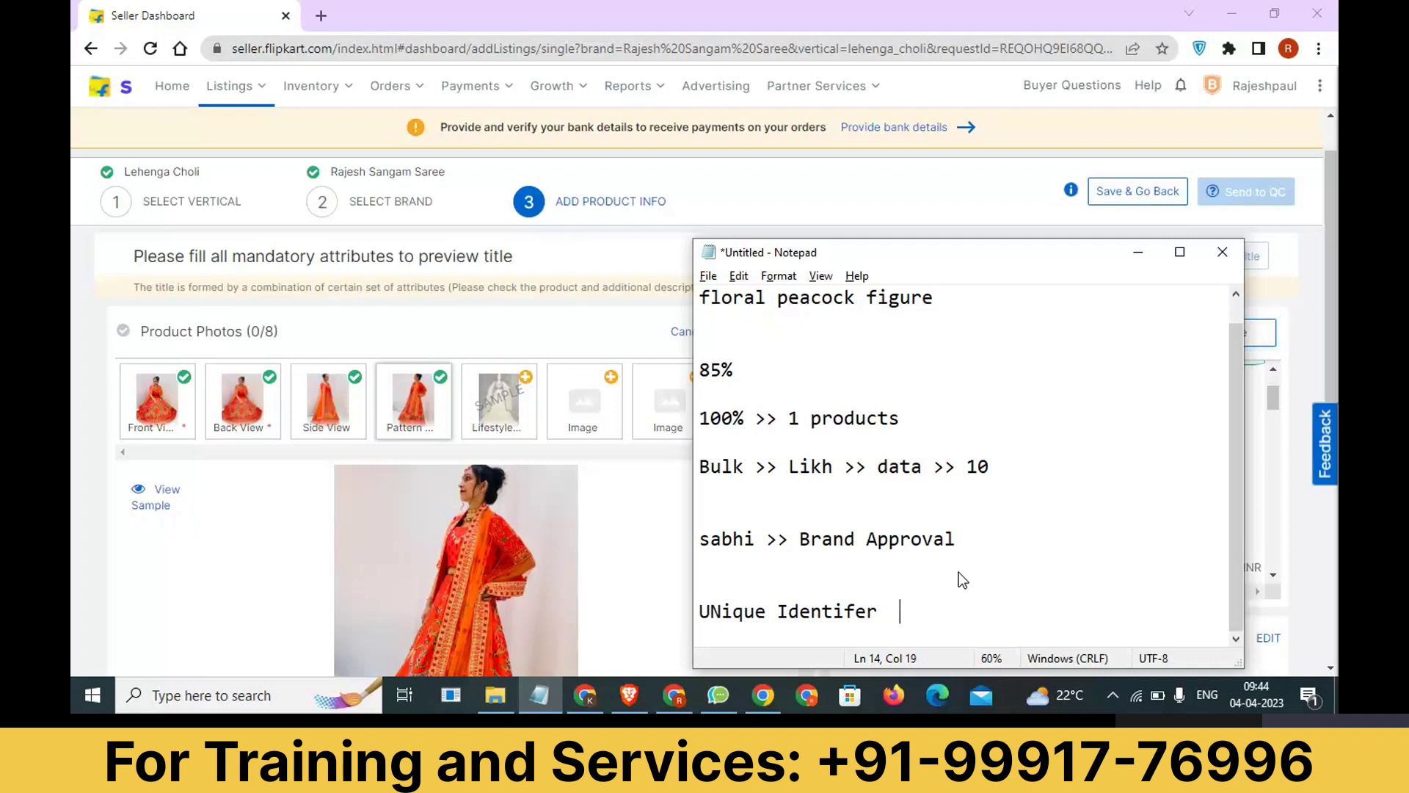
type(" >> LH0292")
key("ctrl+shift+Left")
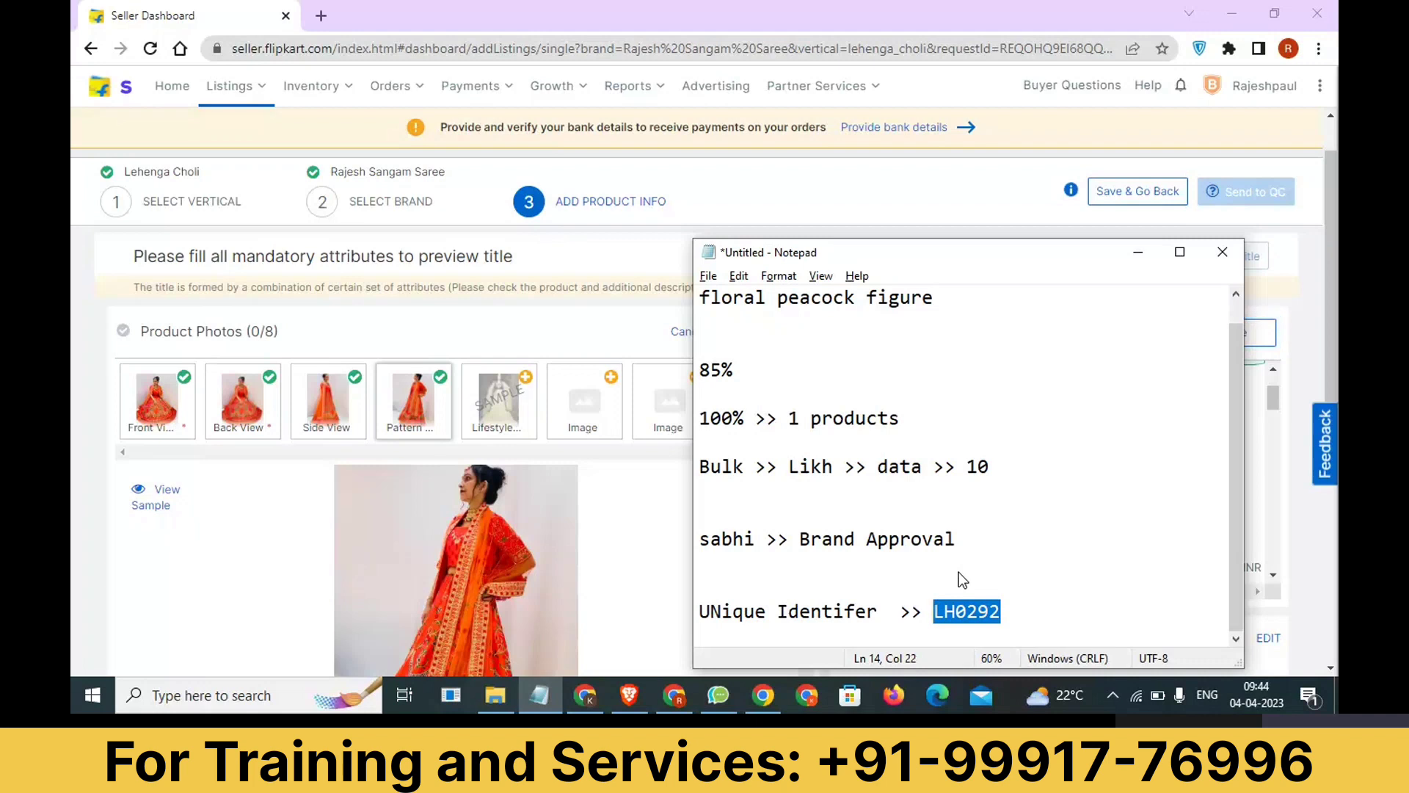
Add the line "sharara >> Sh0283" below the identifier line in the note and return to the seller dashboard.
key("End")
key("Return")
key("Return")
key("Return")
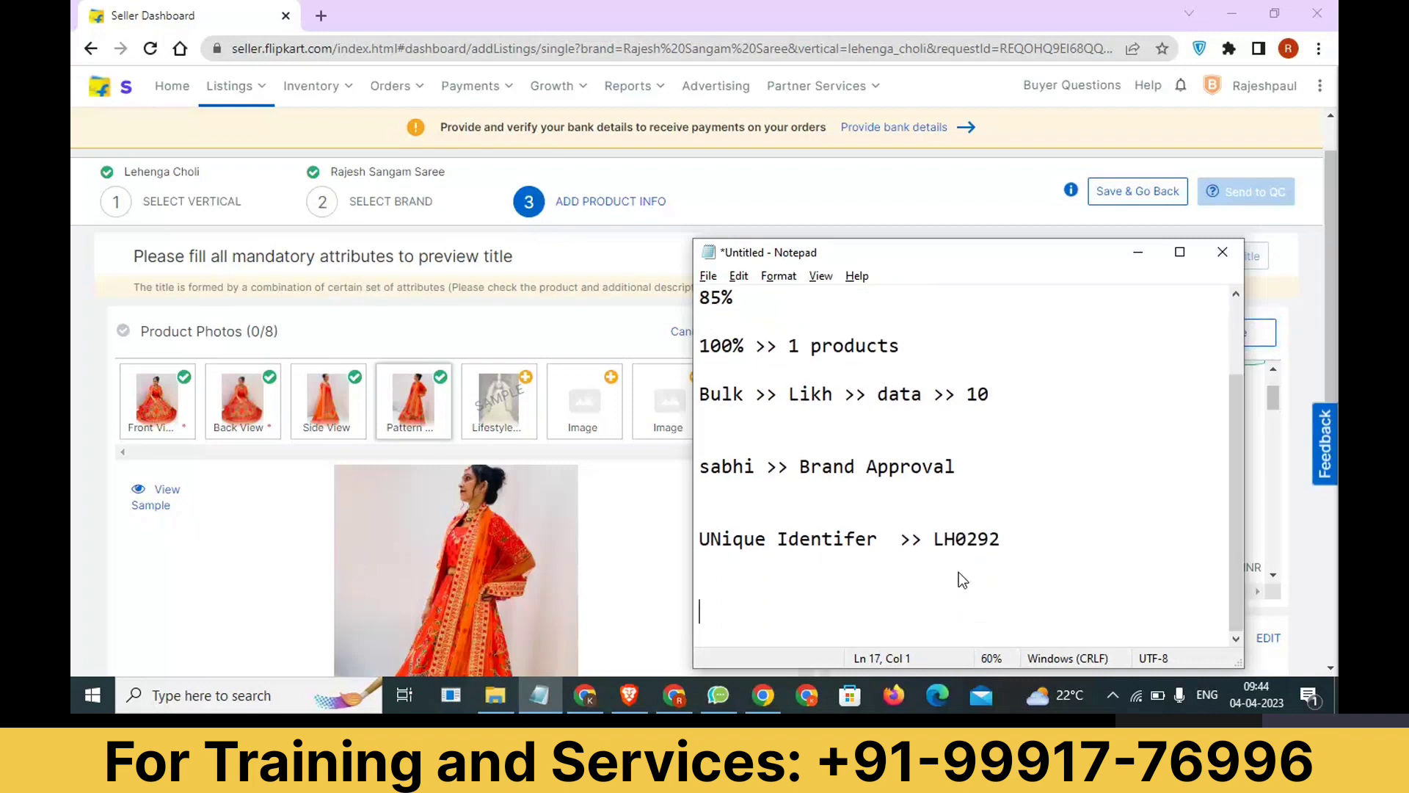
type("sharara >")
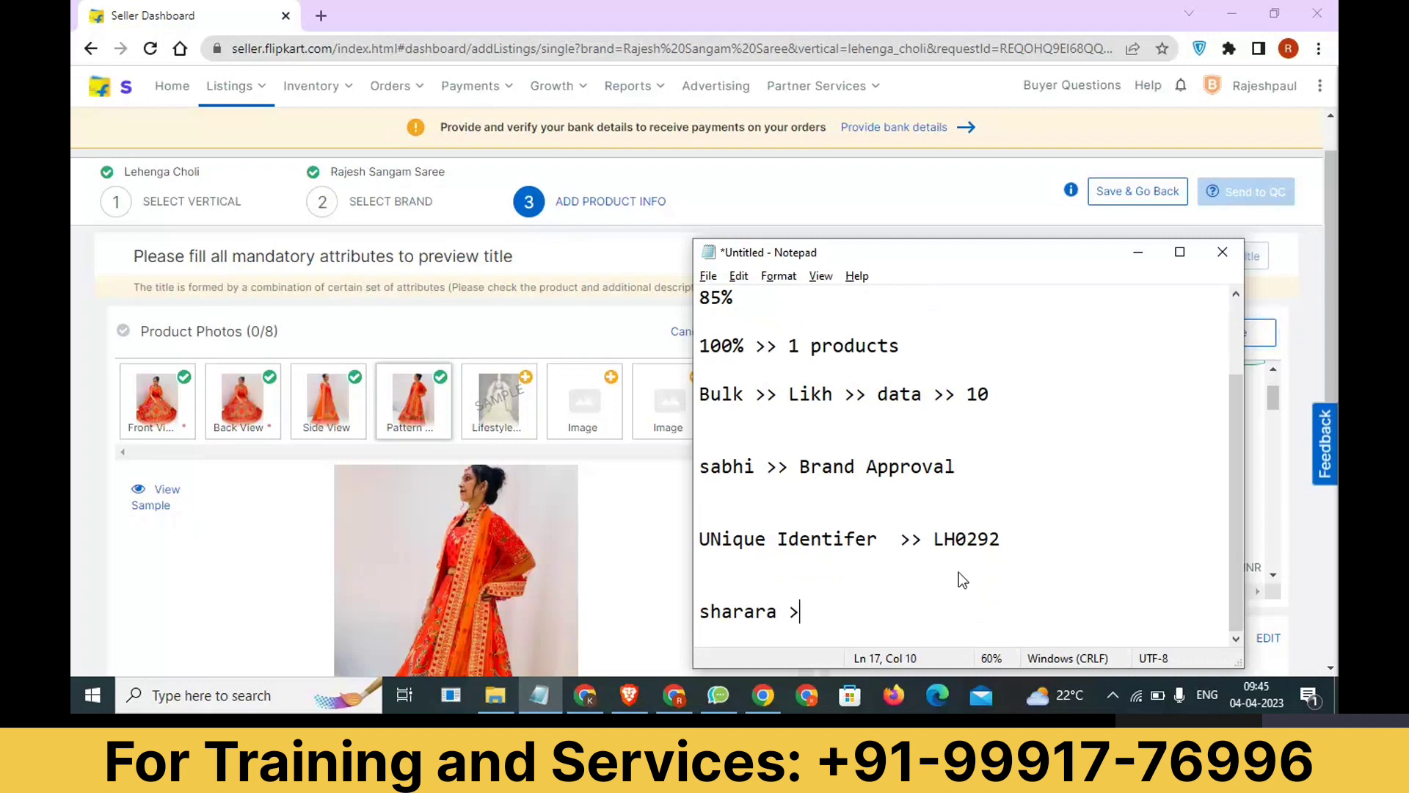
type("> Sh0283")
left_click_drag(901, 541, 712, 533)
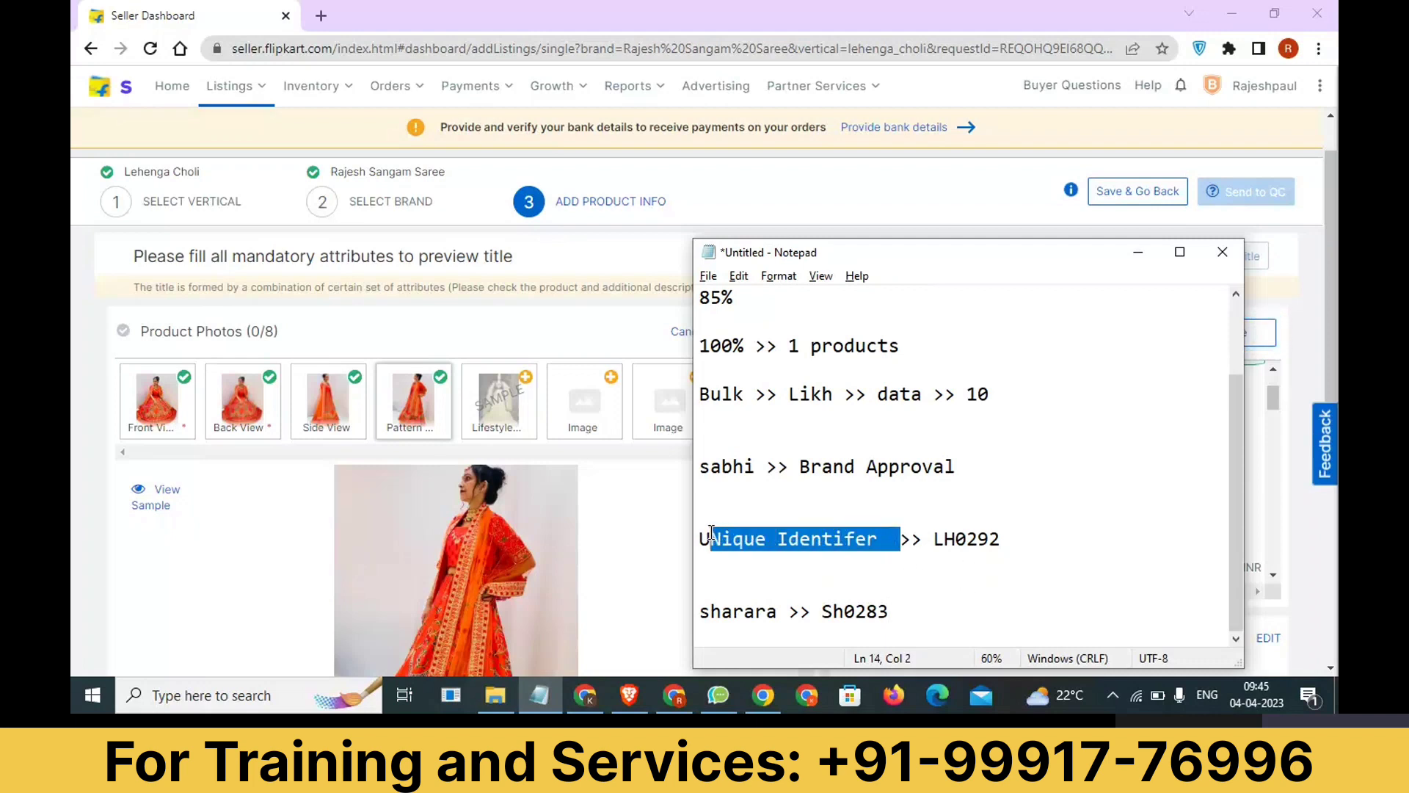
left_click(640, 548)
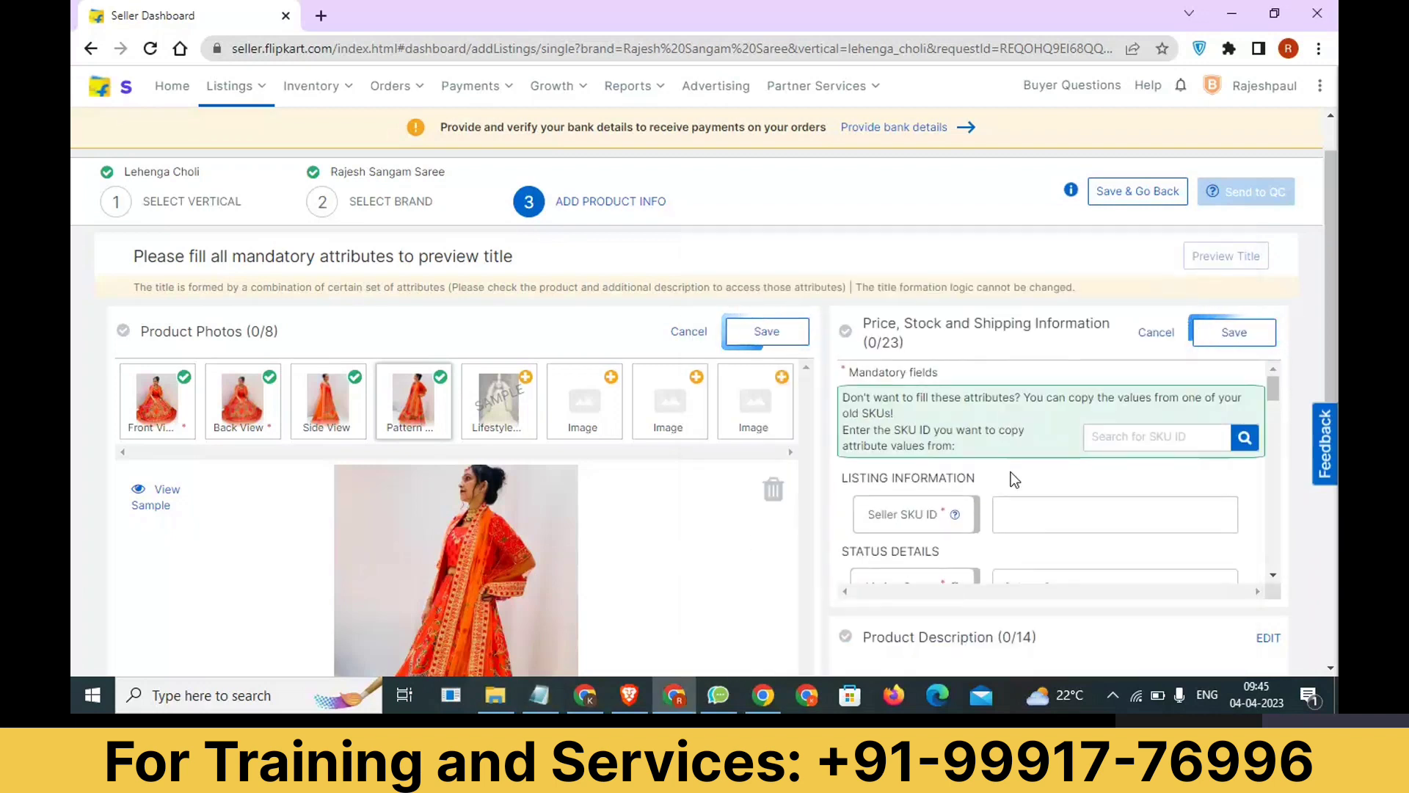
Set the Seller SKU ID to 03 and the Listing Status to Active.
left_click(1016, 513)
type("03")
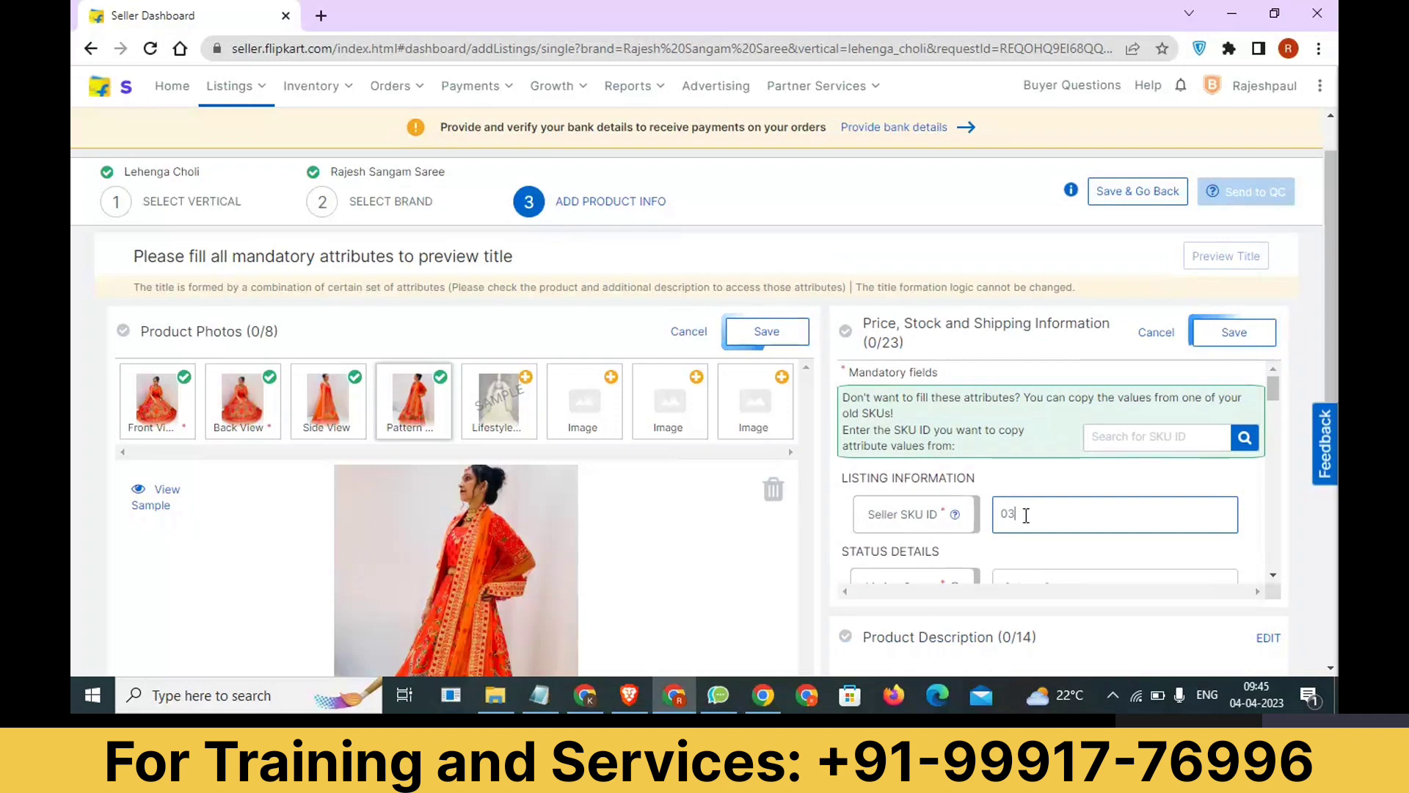
scroll(1026, 515, "down", 1)
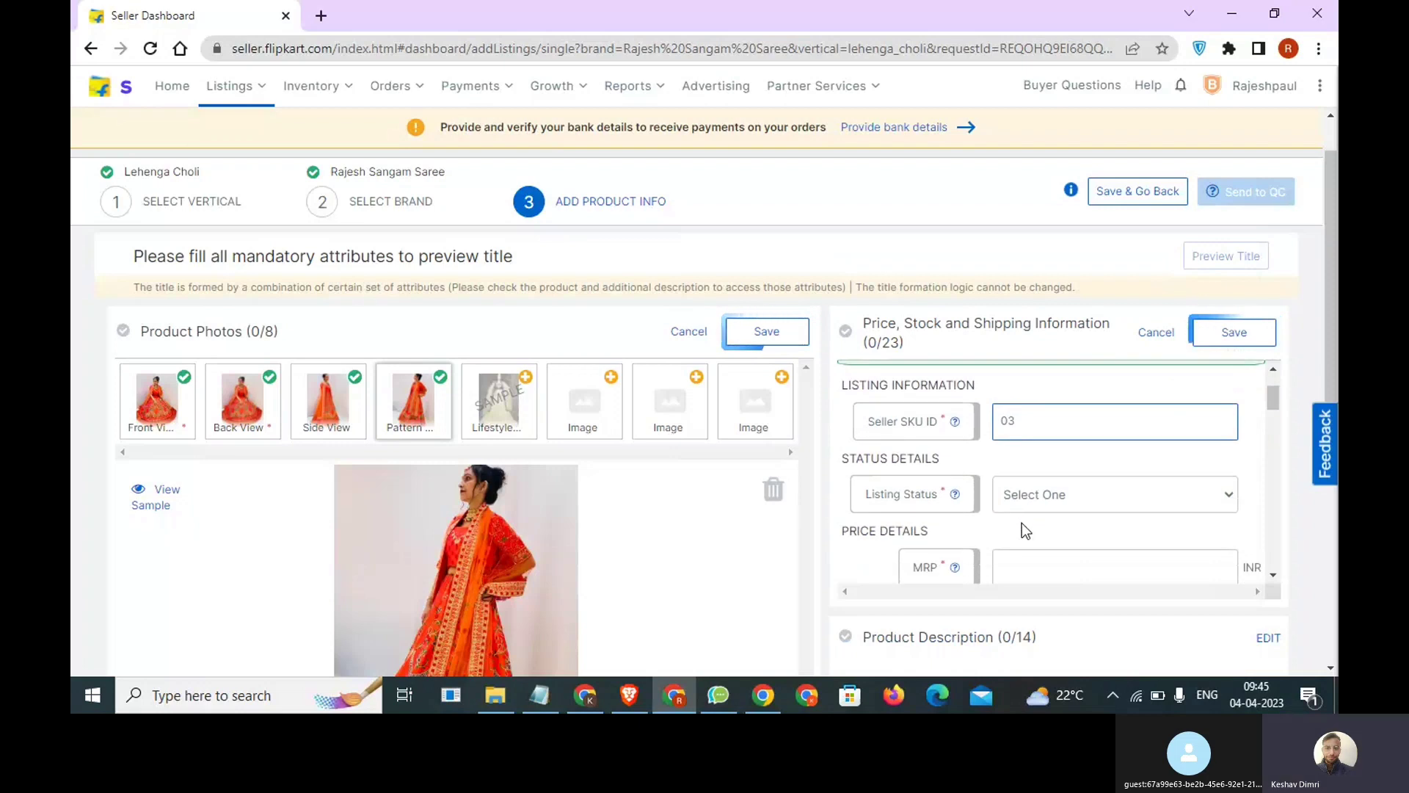
left_click(1036, 500)
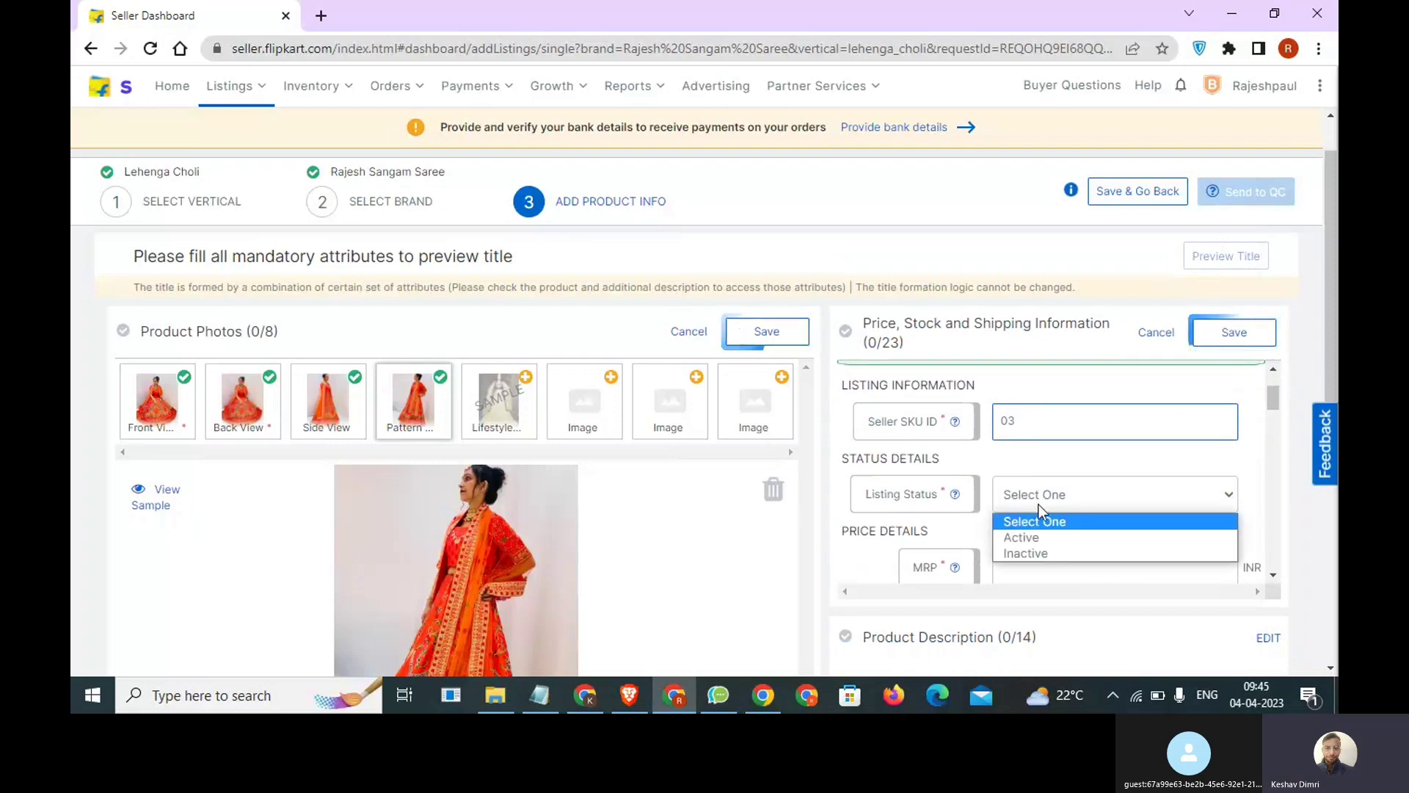
left_click(1039, 537)
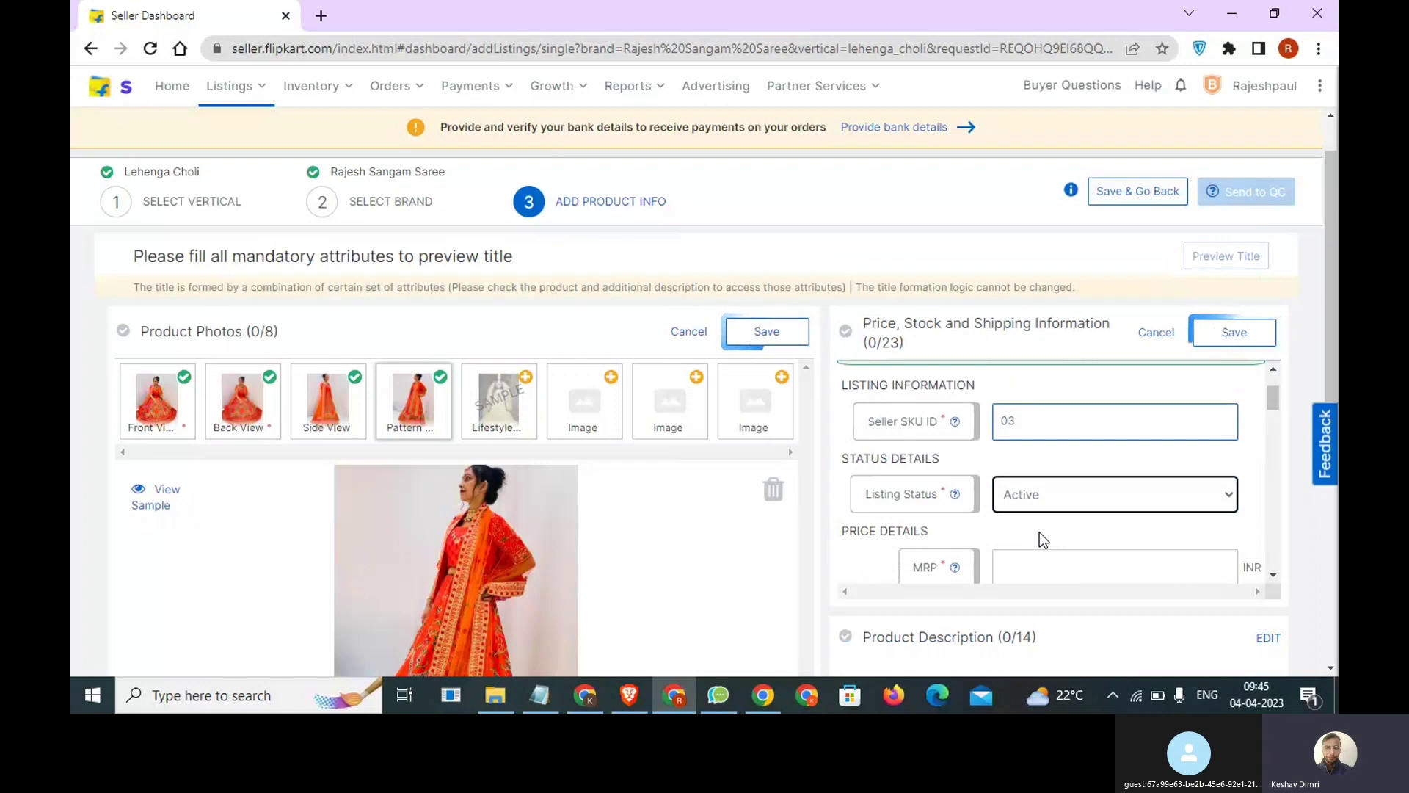
Set the MRP to 16999 INR and the selling price to 11999 INR in the price details.
scroll(1040, 531, "down", 1)
left_click(1054, 486)
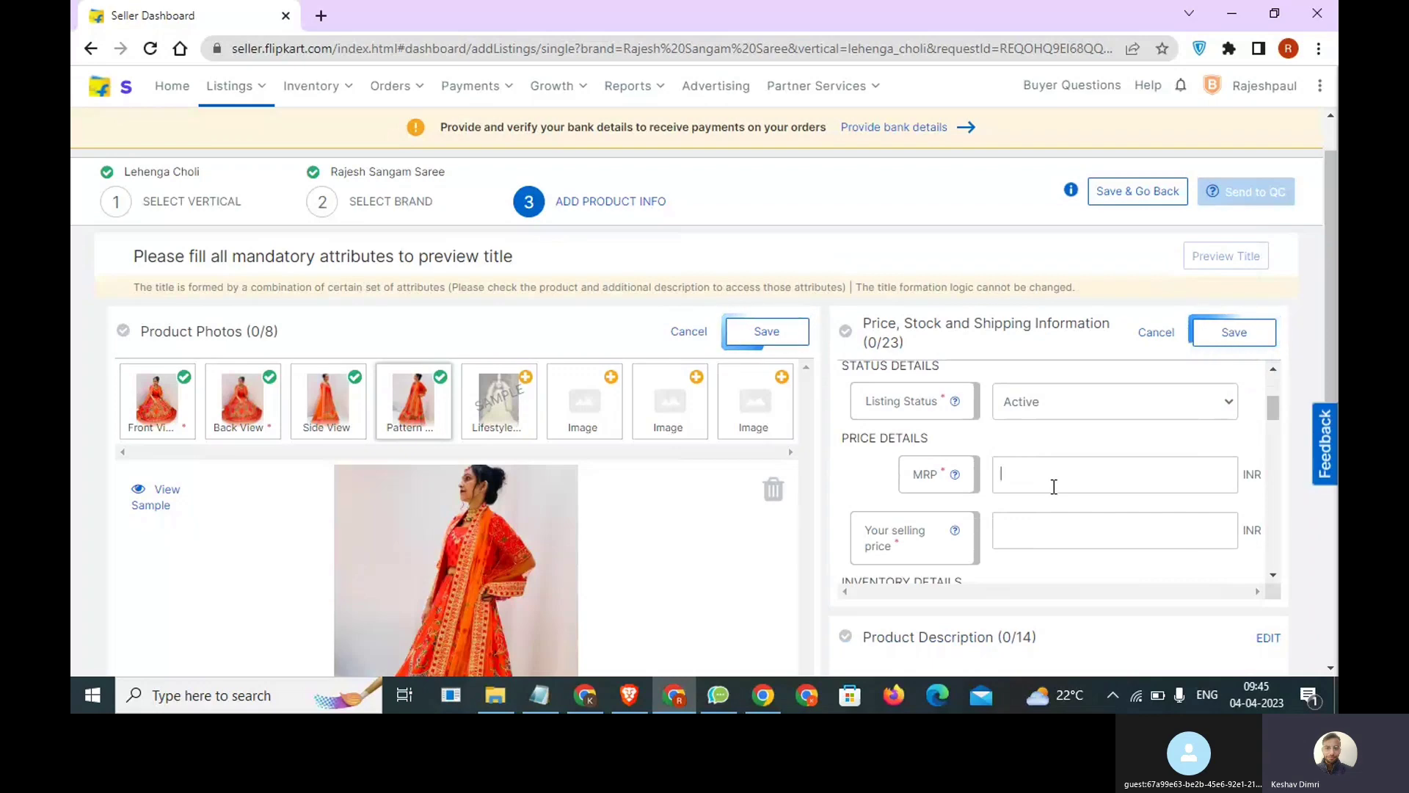
scroll(1054, 487, "up", 4)
scroll(1053, 487, "down", 3)
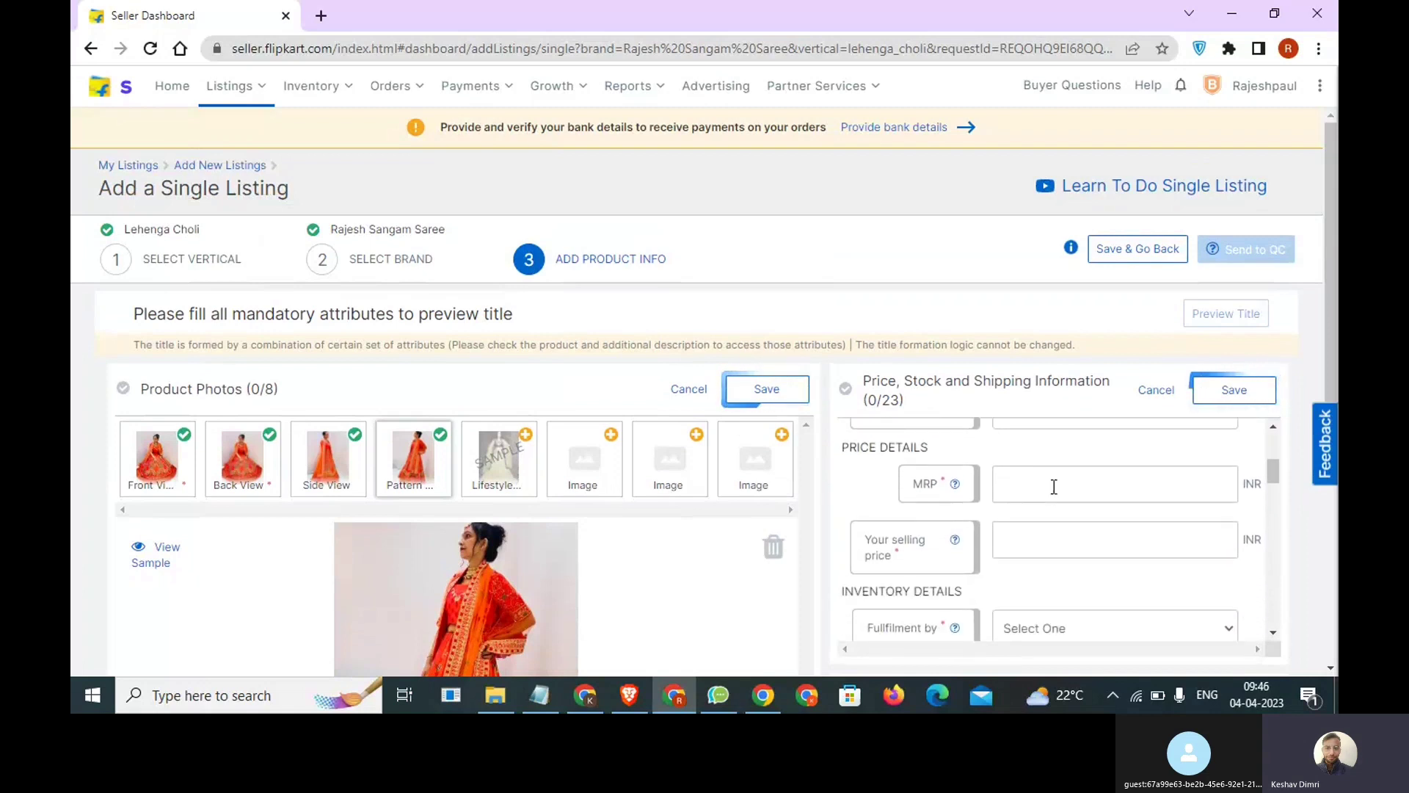
left_click(1054, 487)
type("16999")
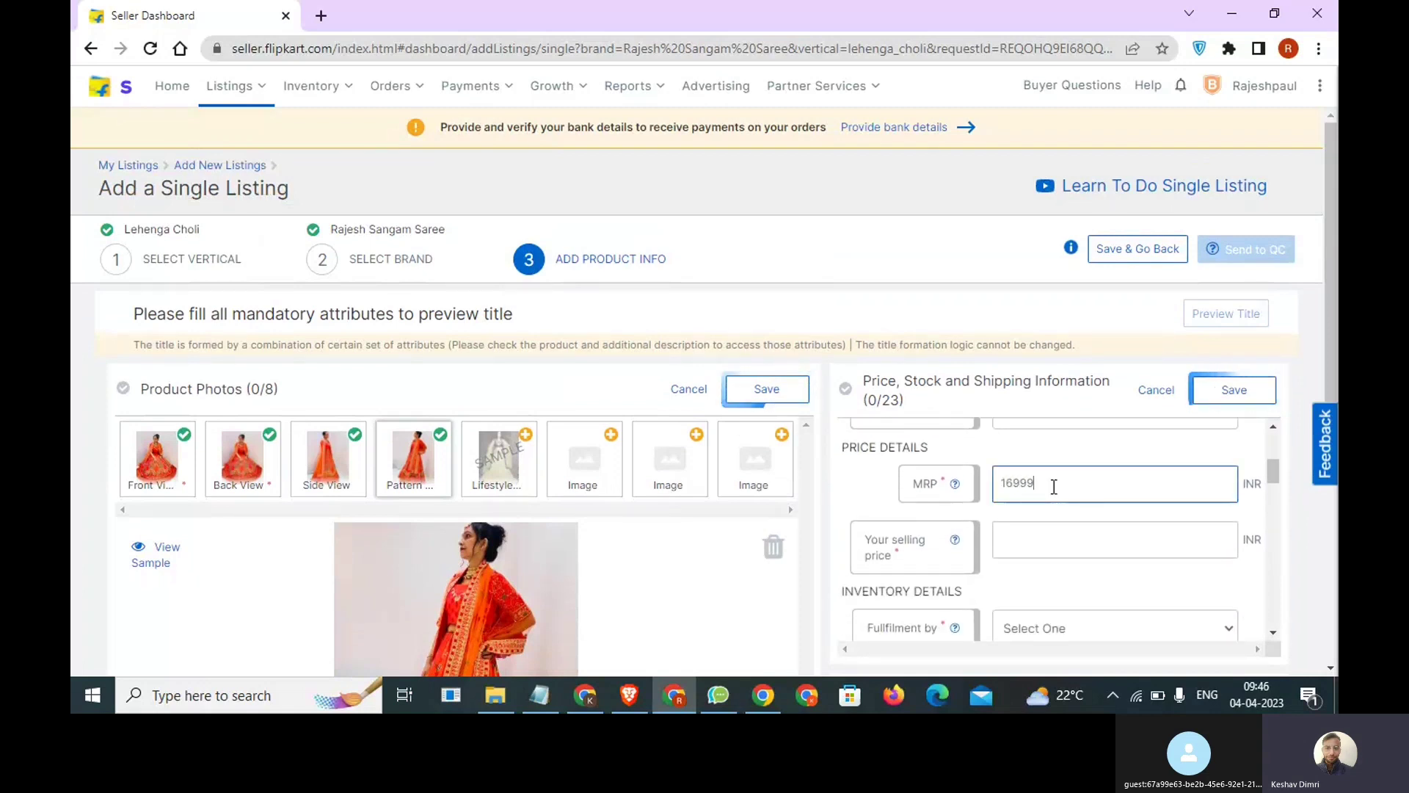
left_click(1057, 534)
type("1199")
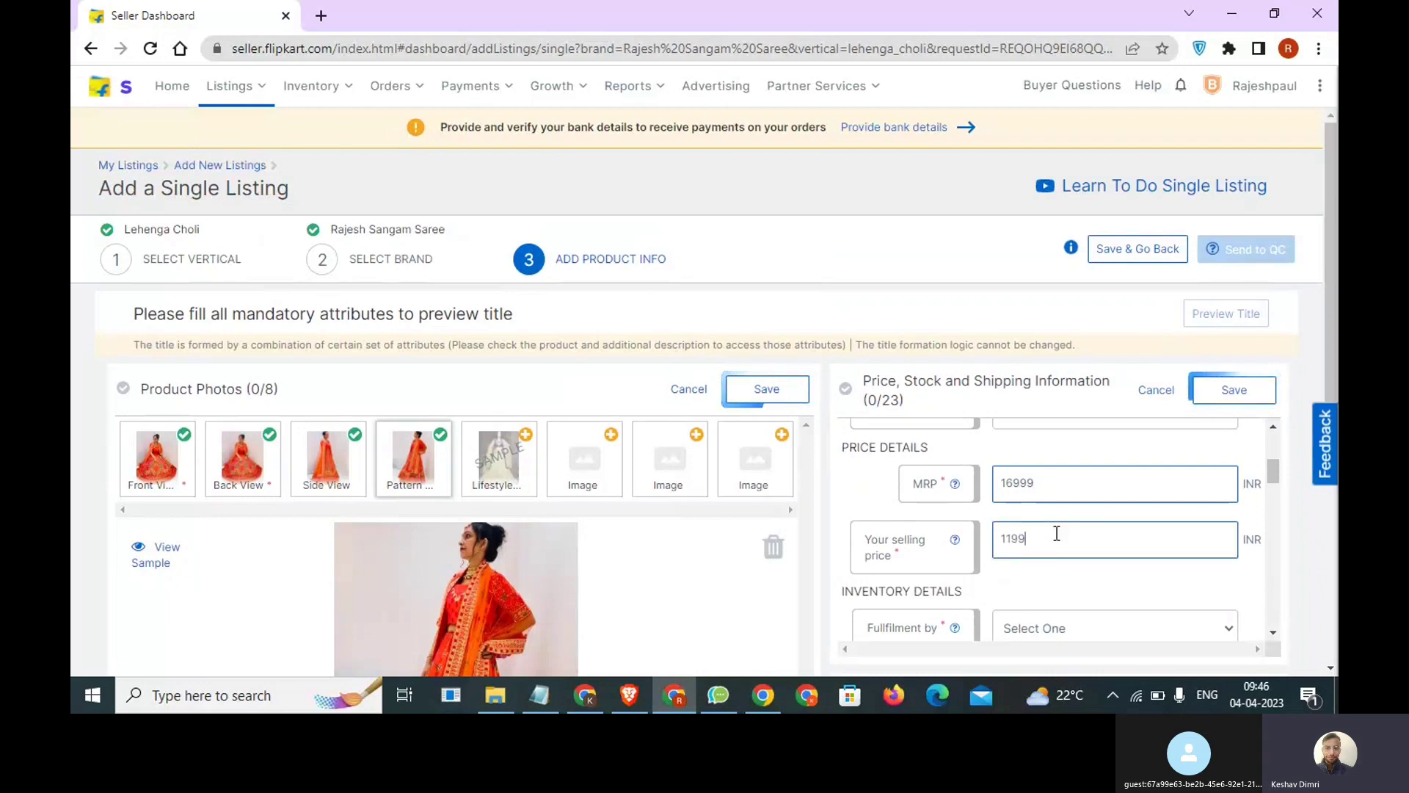
type("9")
In the inventory details, set fulfilment by Seller, procurement type Instock and a procurement SLA of 2 days.
scroll(1087, 596, "down", 1)
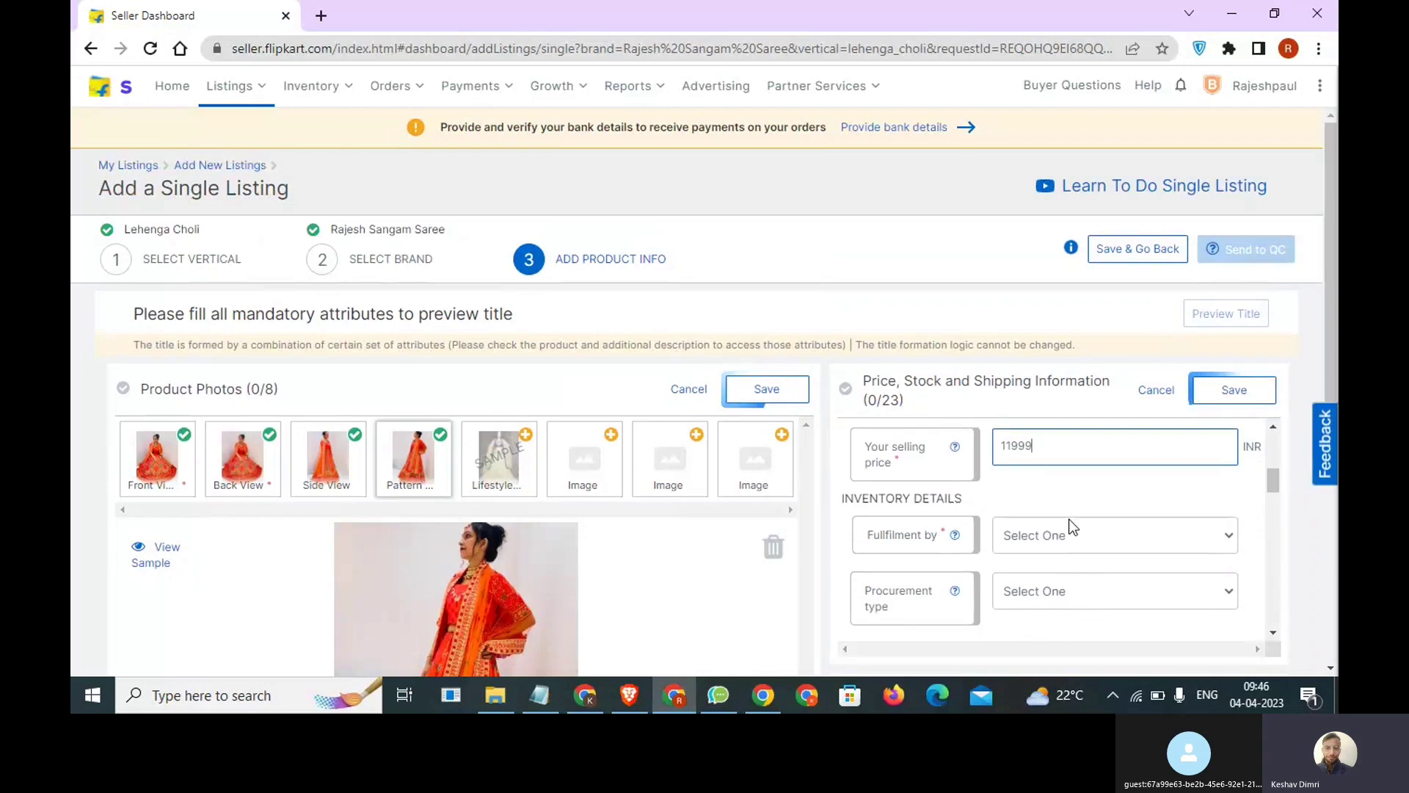
left_click(1071, 536)
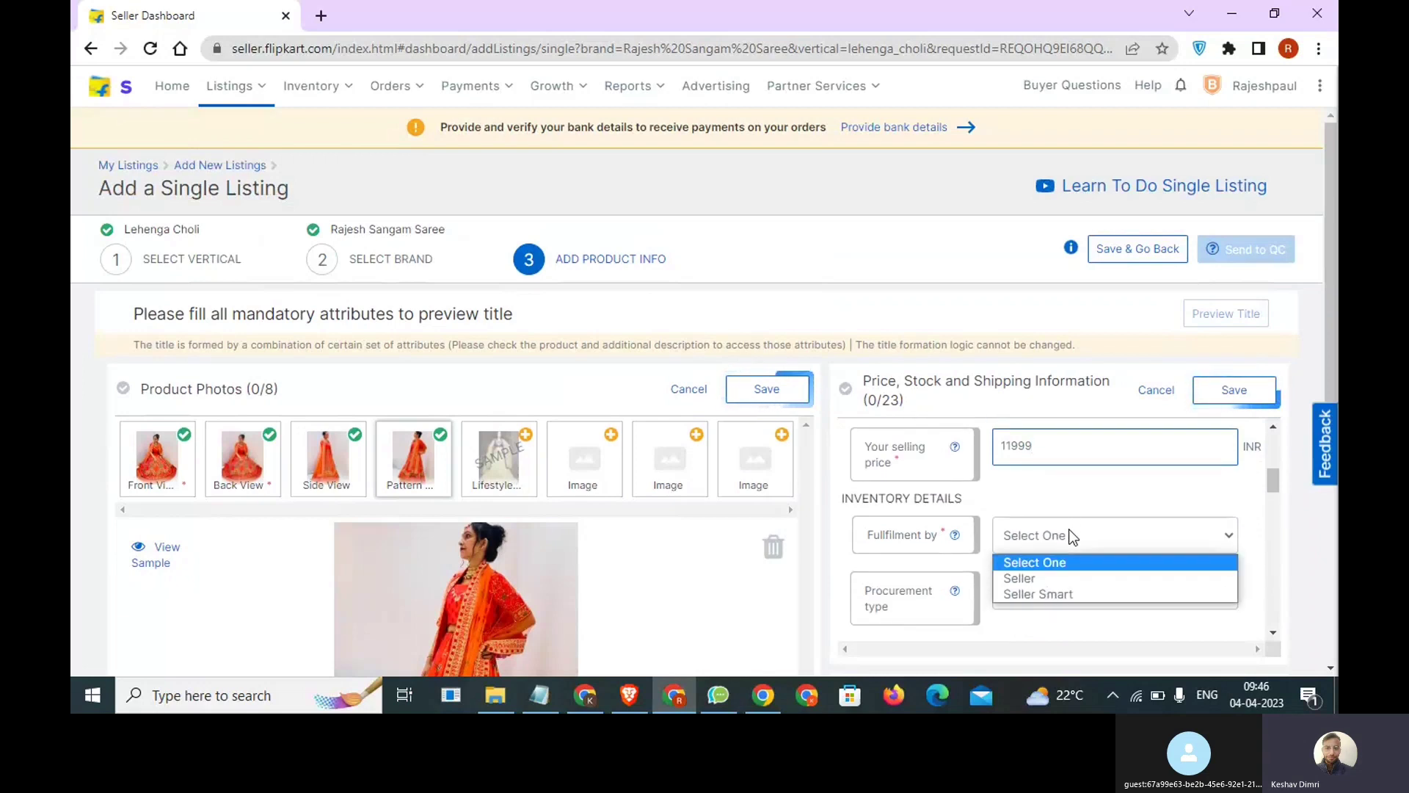
left_click(1065, 576)
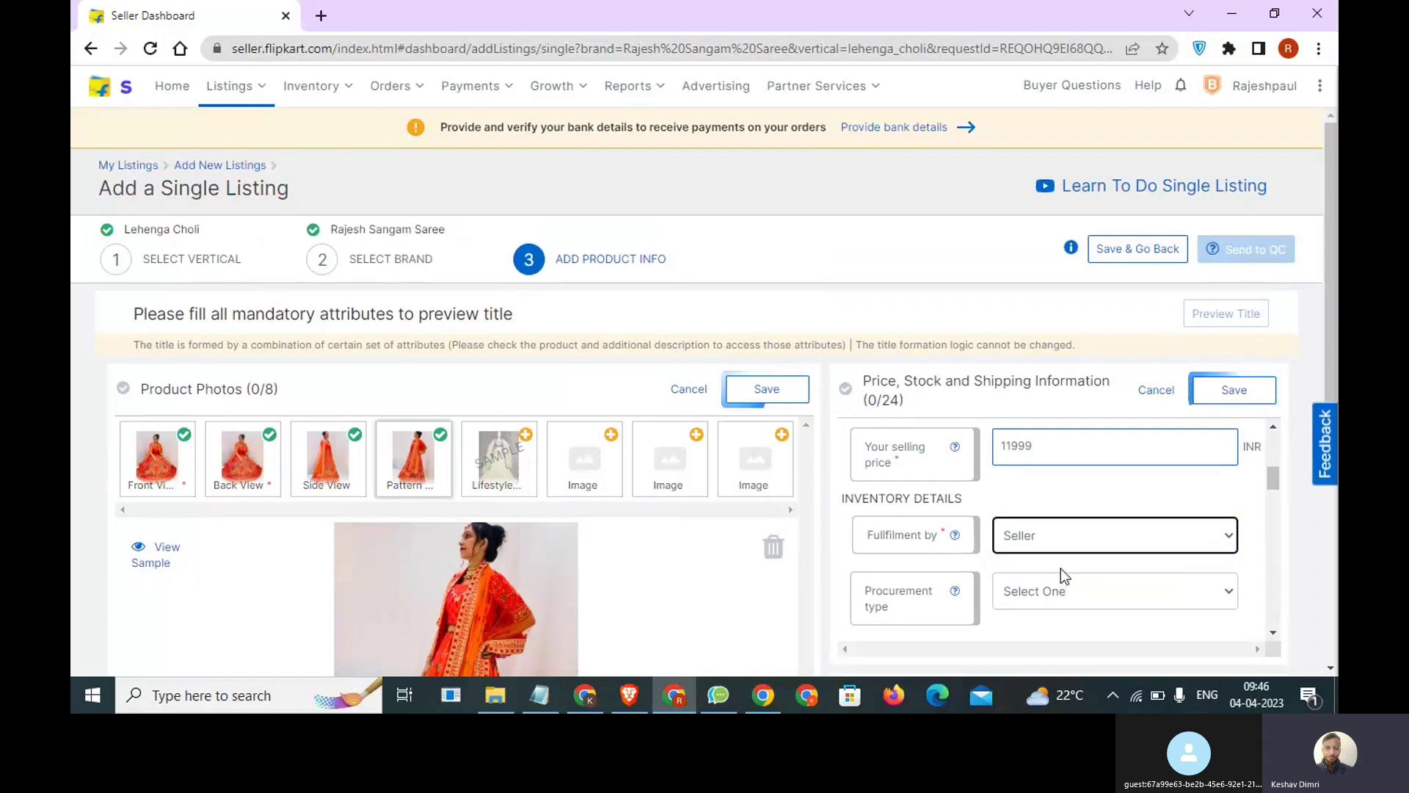
scroll(1060, 568, "down", 1)
left_click(1077, 503)
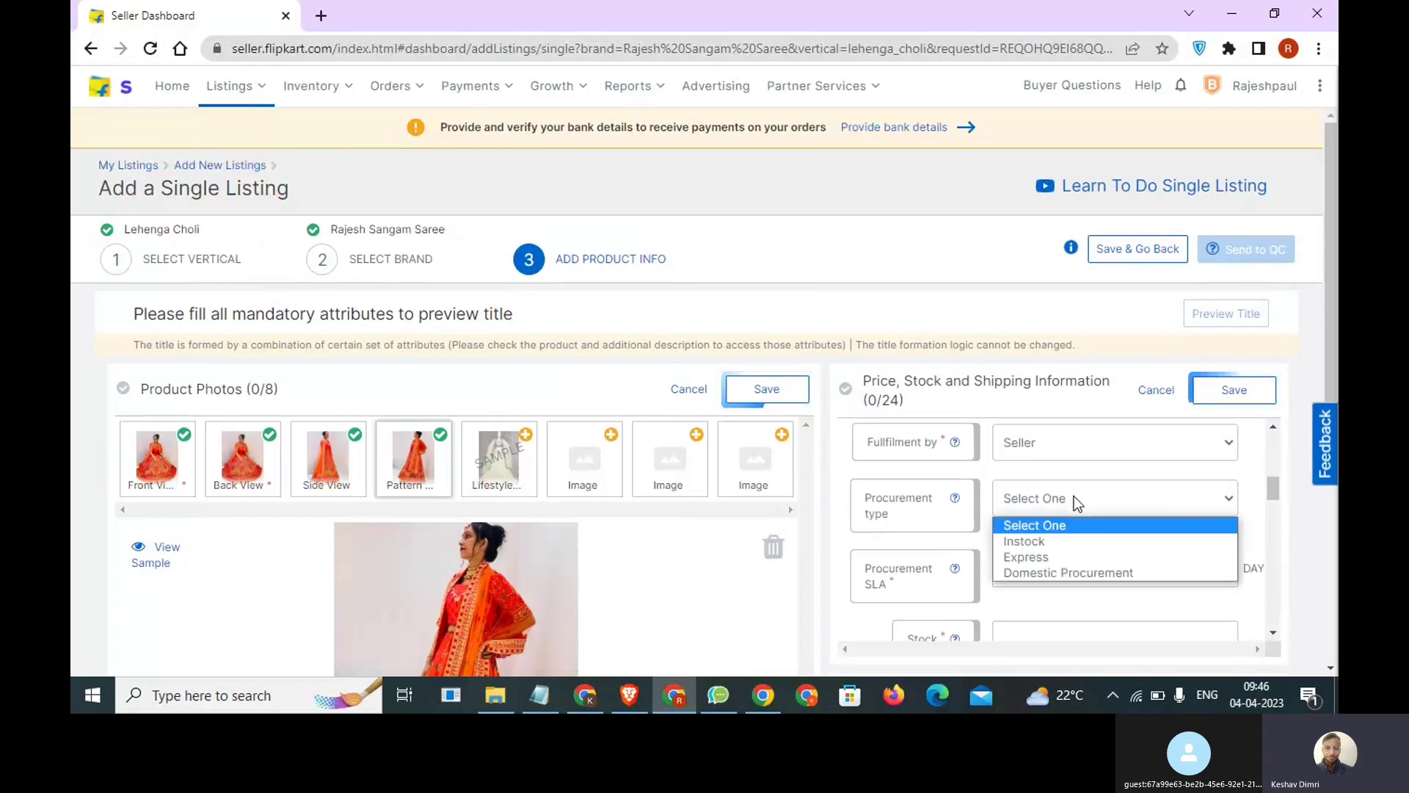
left_click(1060, 541)
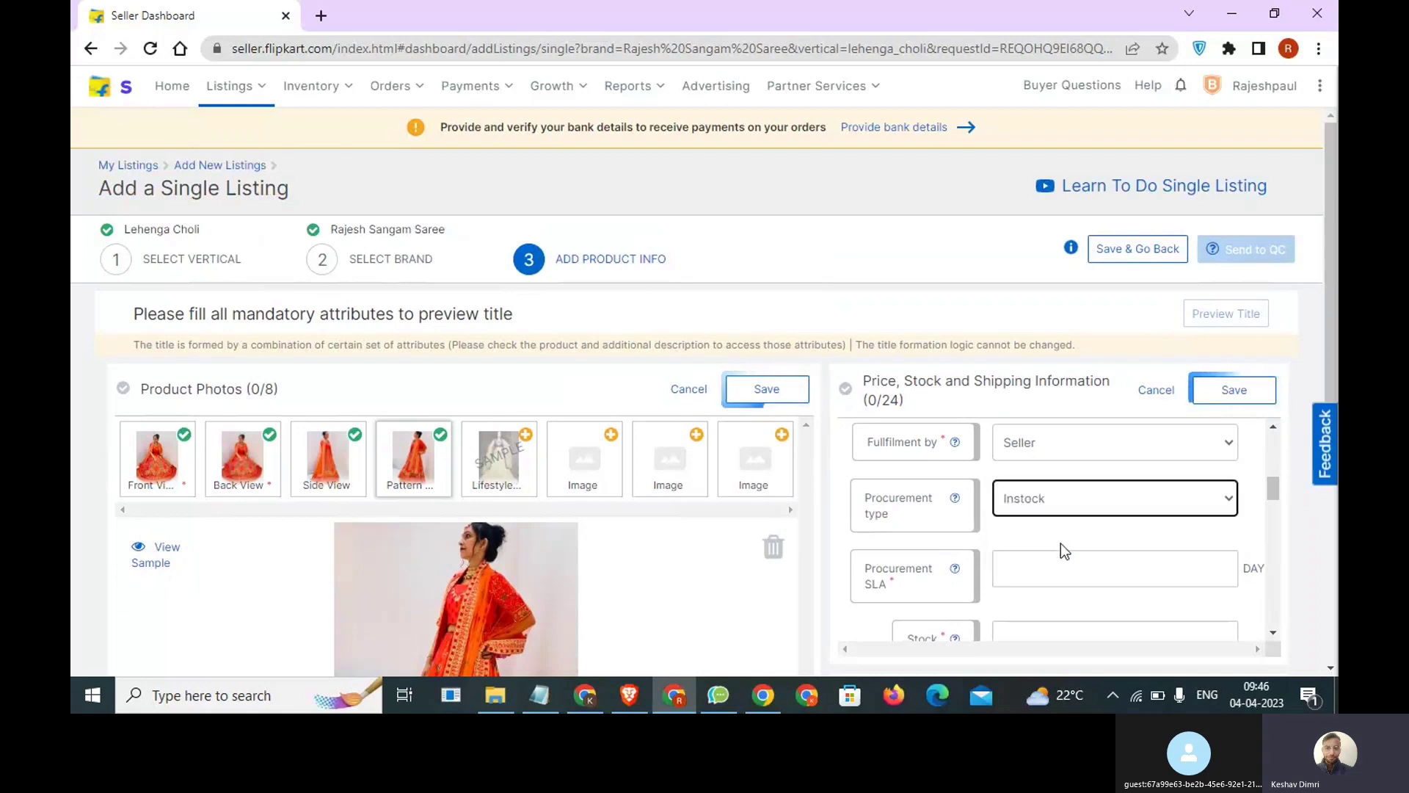
left_click(1048, 583)
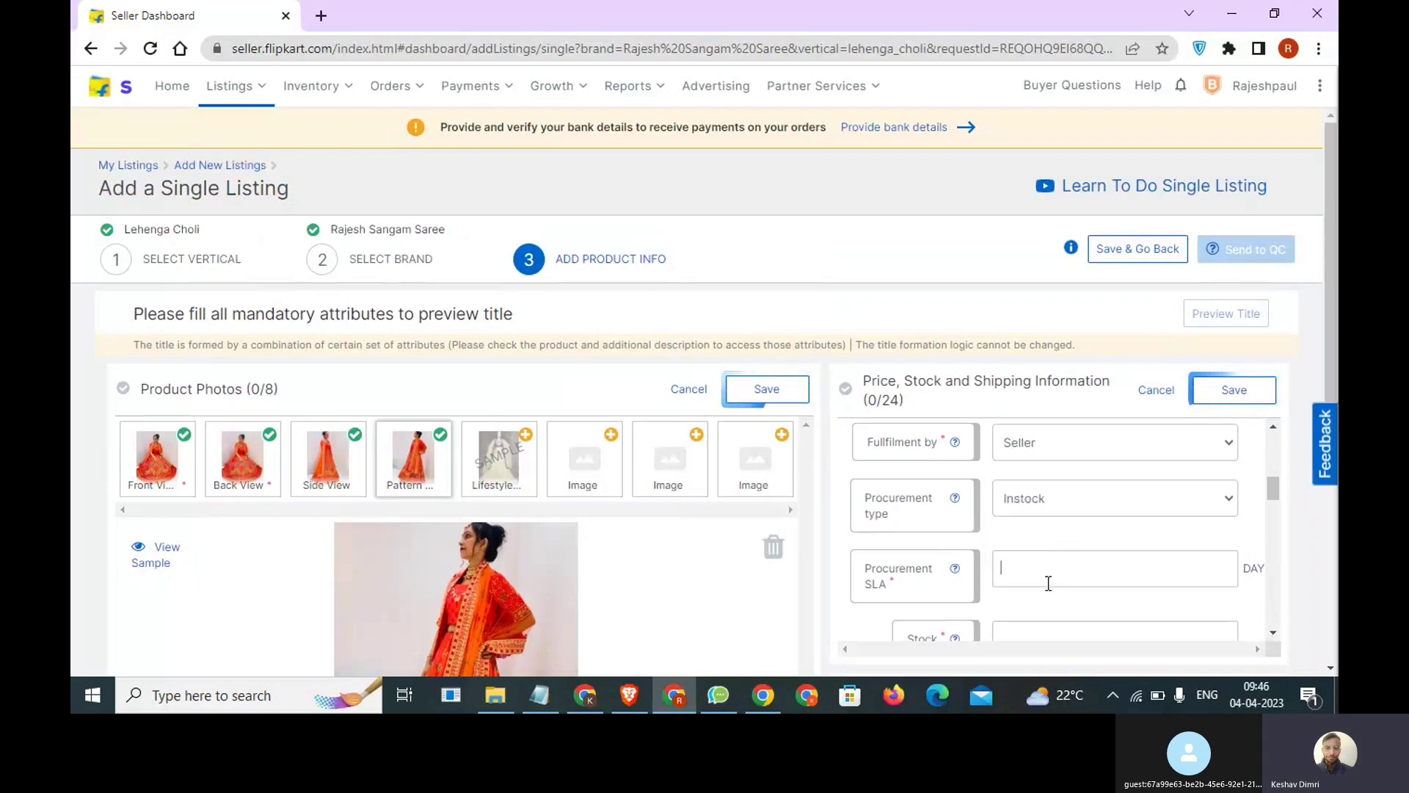
type("2")
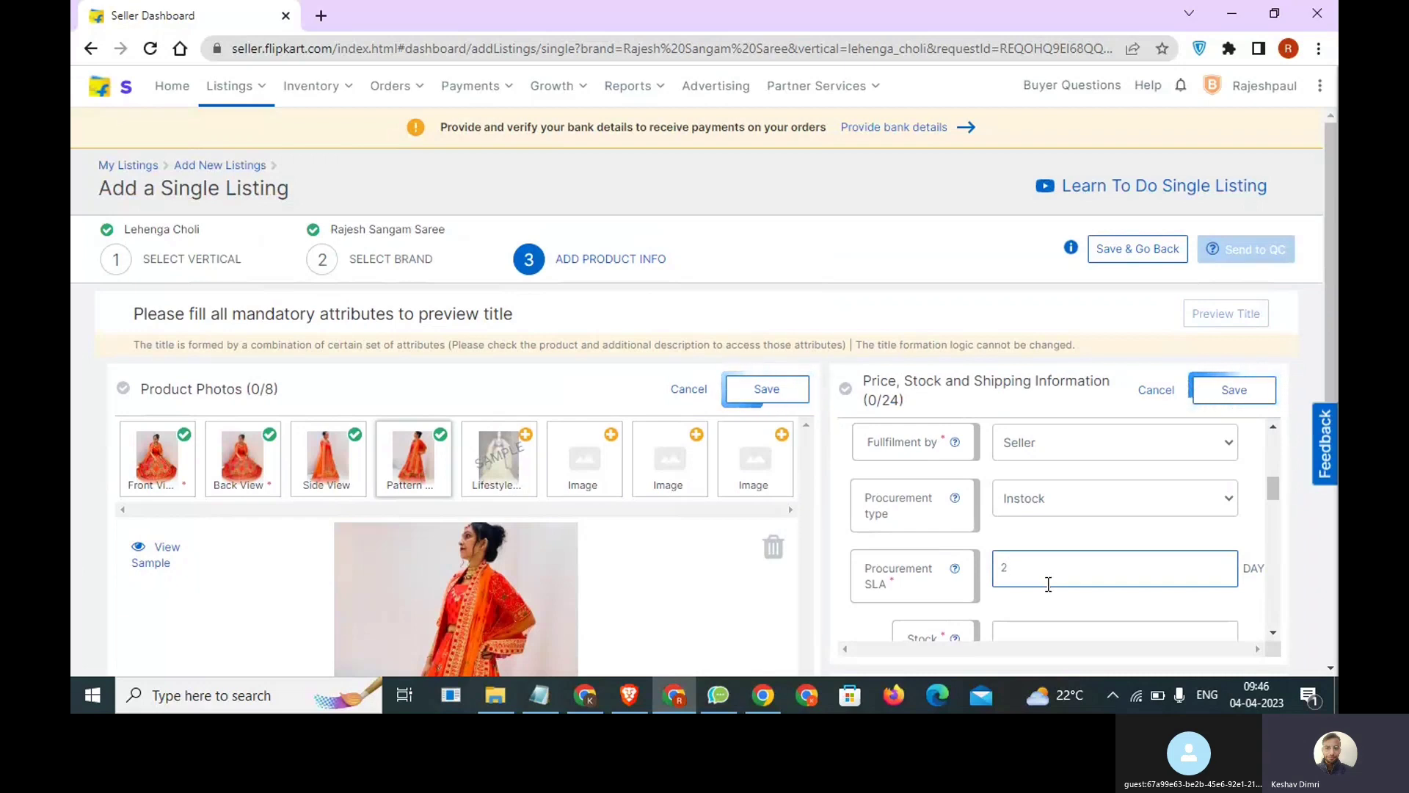
Switch the procurement type to Express and read the help notes for procurement type and procurement SLA.
left_click(1072, 505)
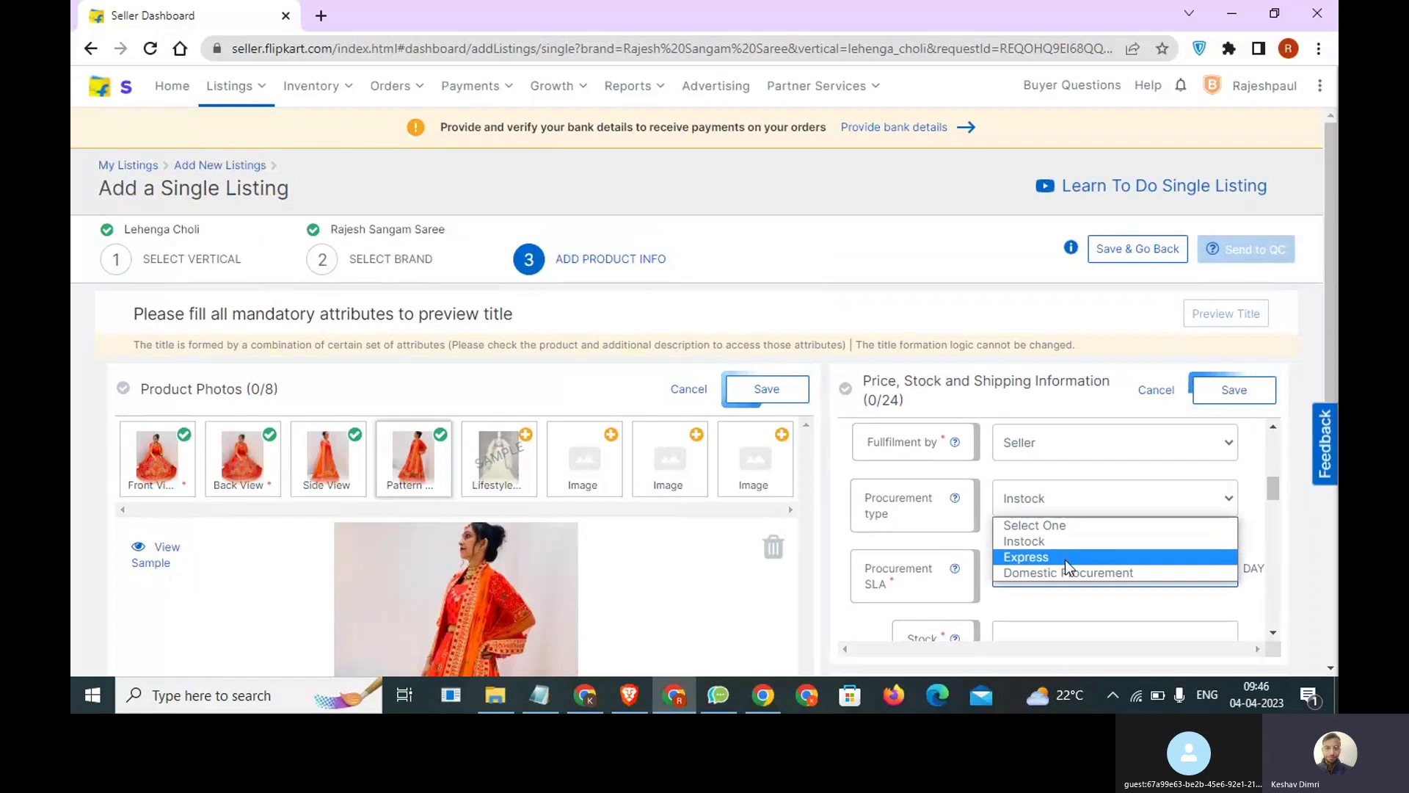
left_click(1064, 558)
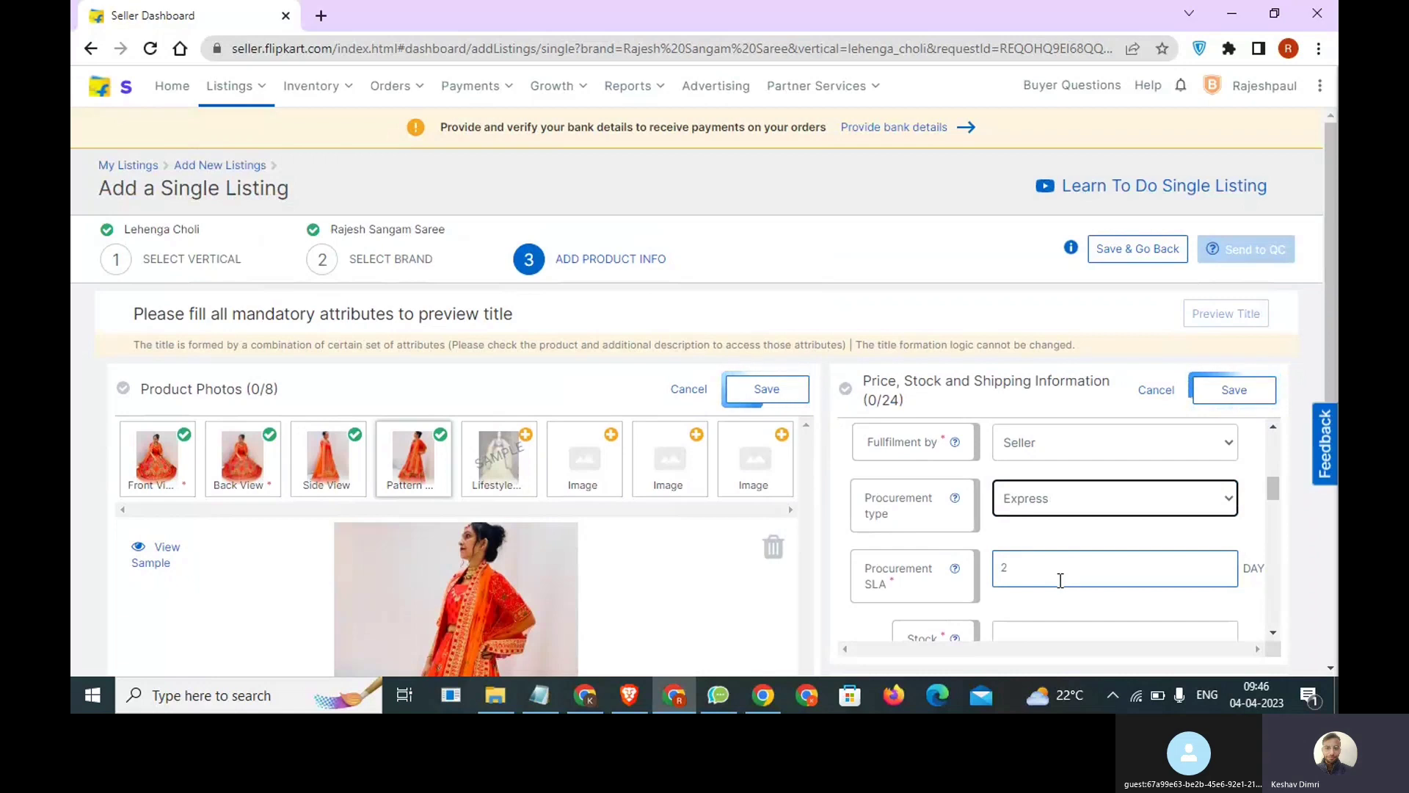
left_click(1061, 506)
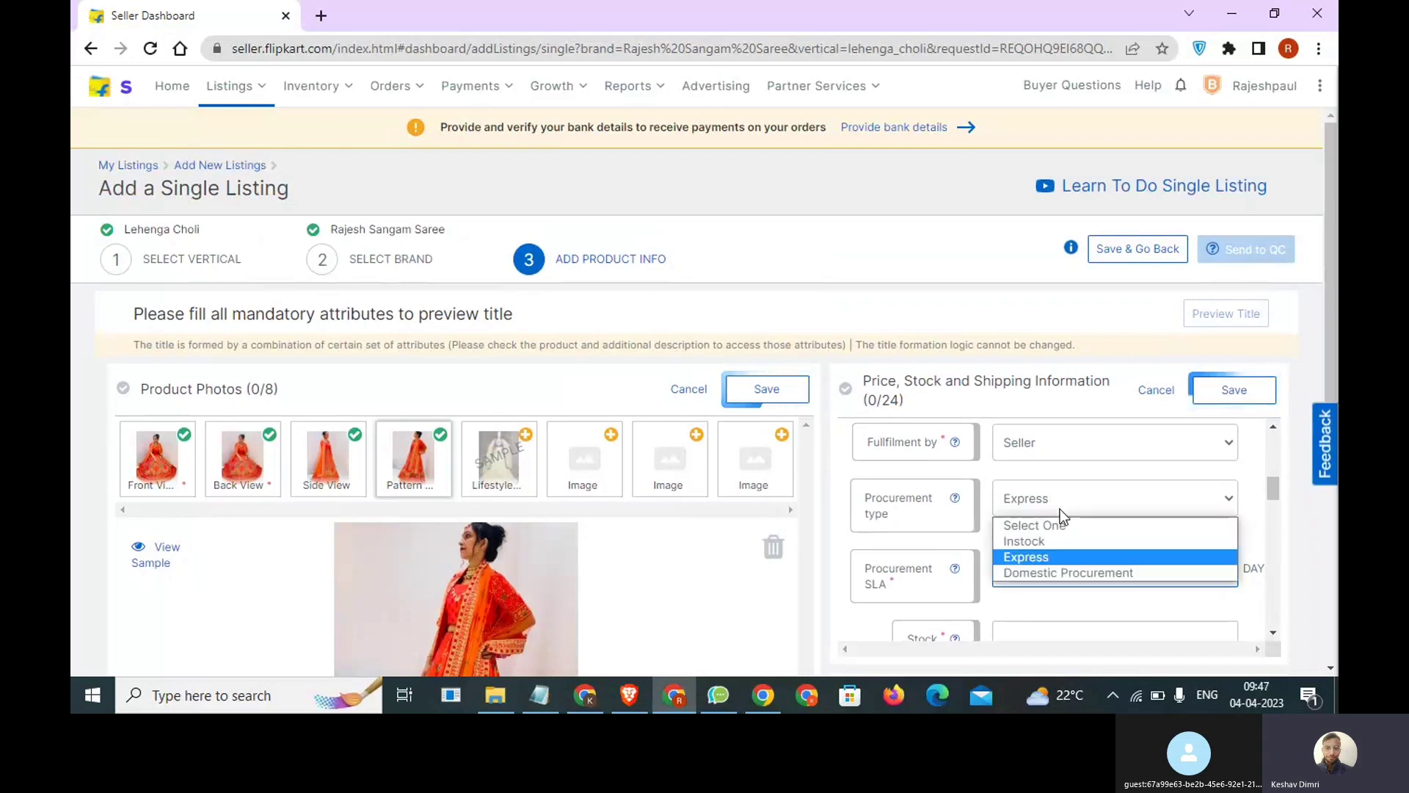
mouse_move(957, 507)
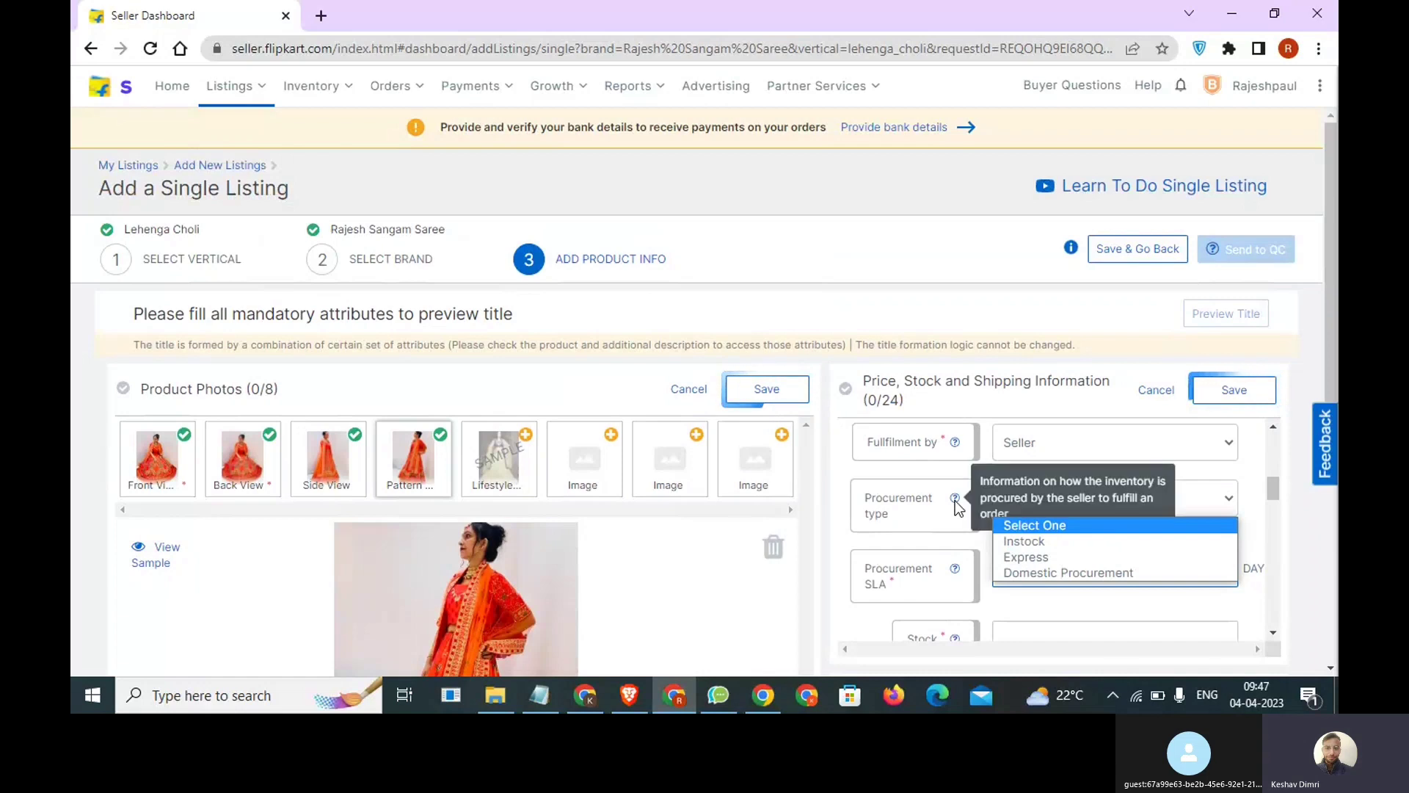
left_click(853, 523)
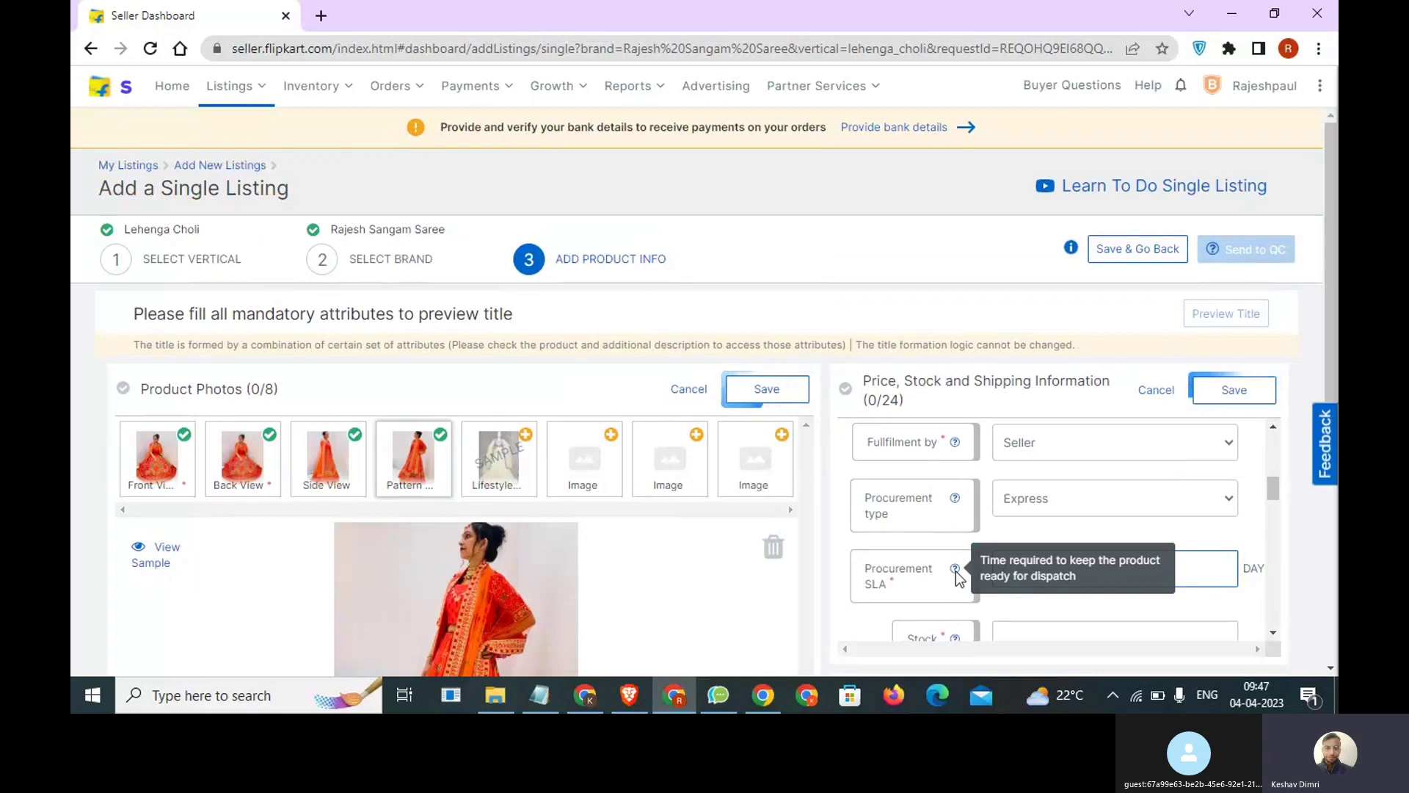
mouse_move(956, 568)
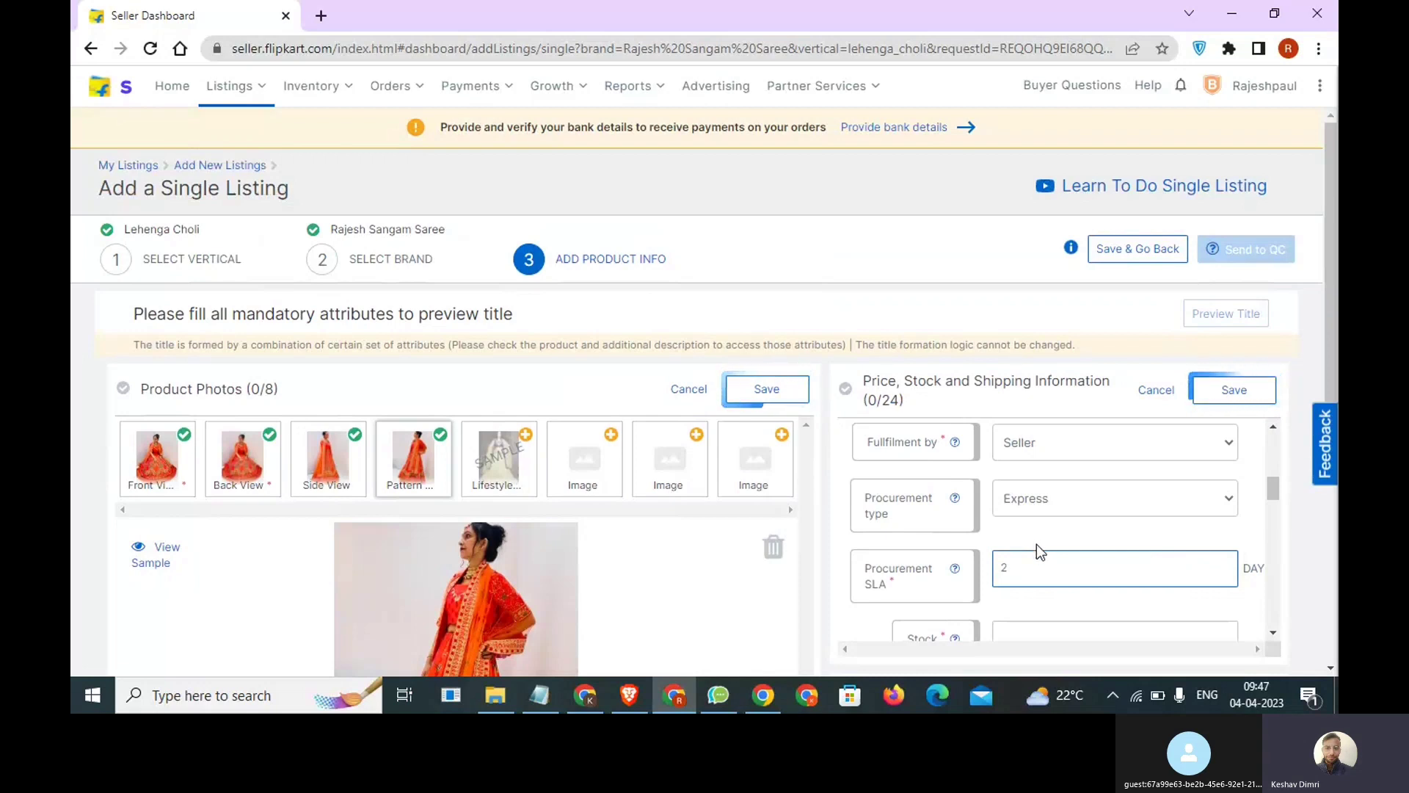
Set the procurement type back to Instock and enter a stock of 10.
double_click(1005, 573)
left_click(1049, 502)
left_click(1047, 552)
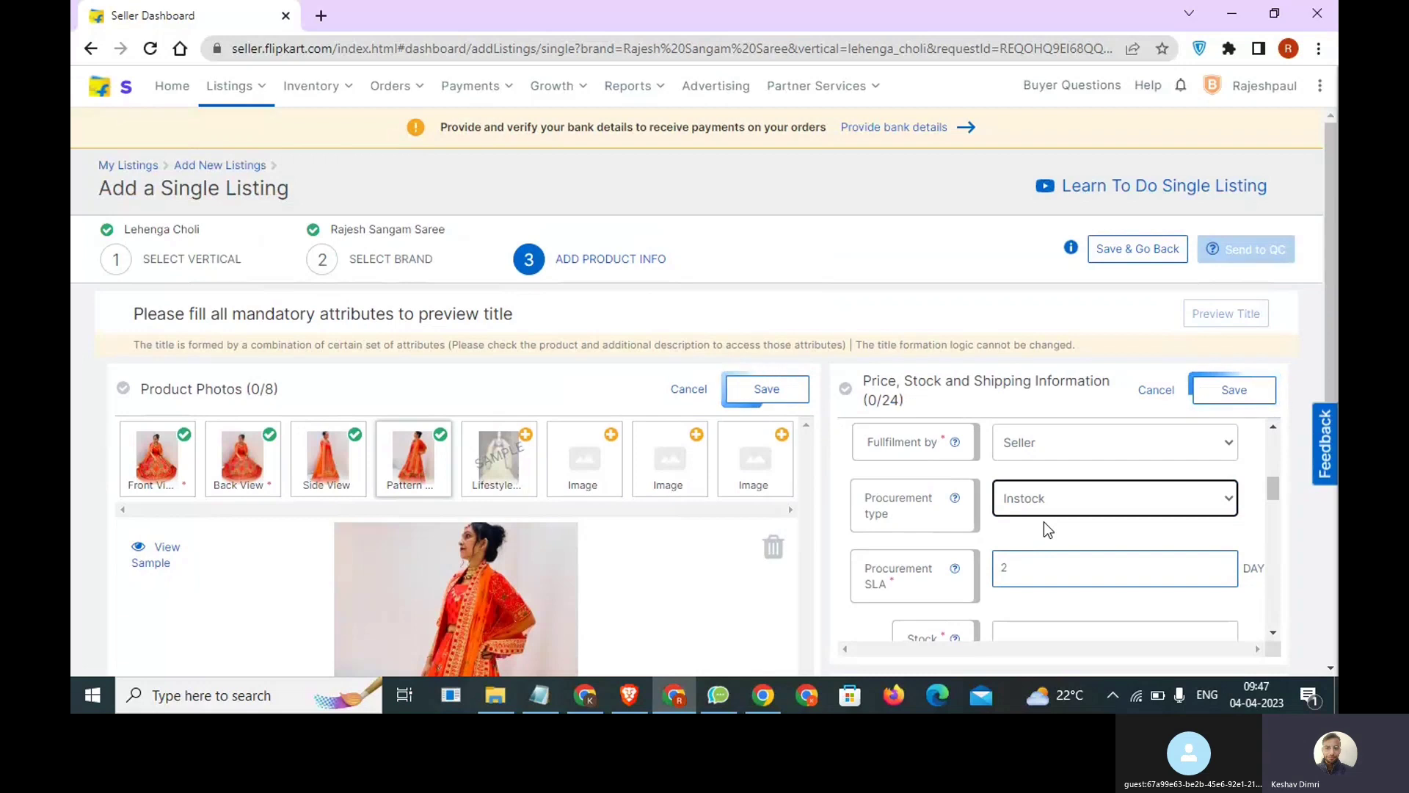
scroll(1043, 524, "down", 1)
left_click(1042, 543)
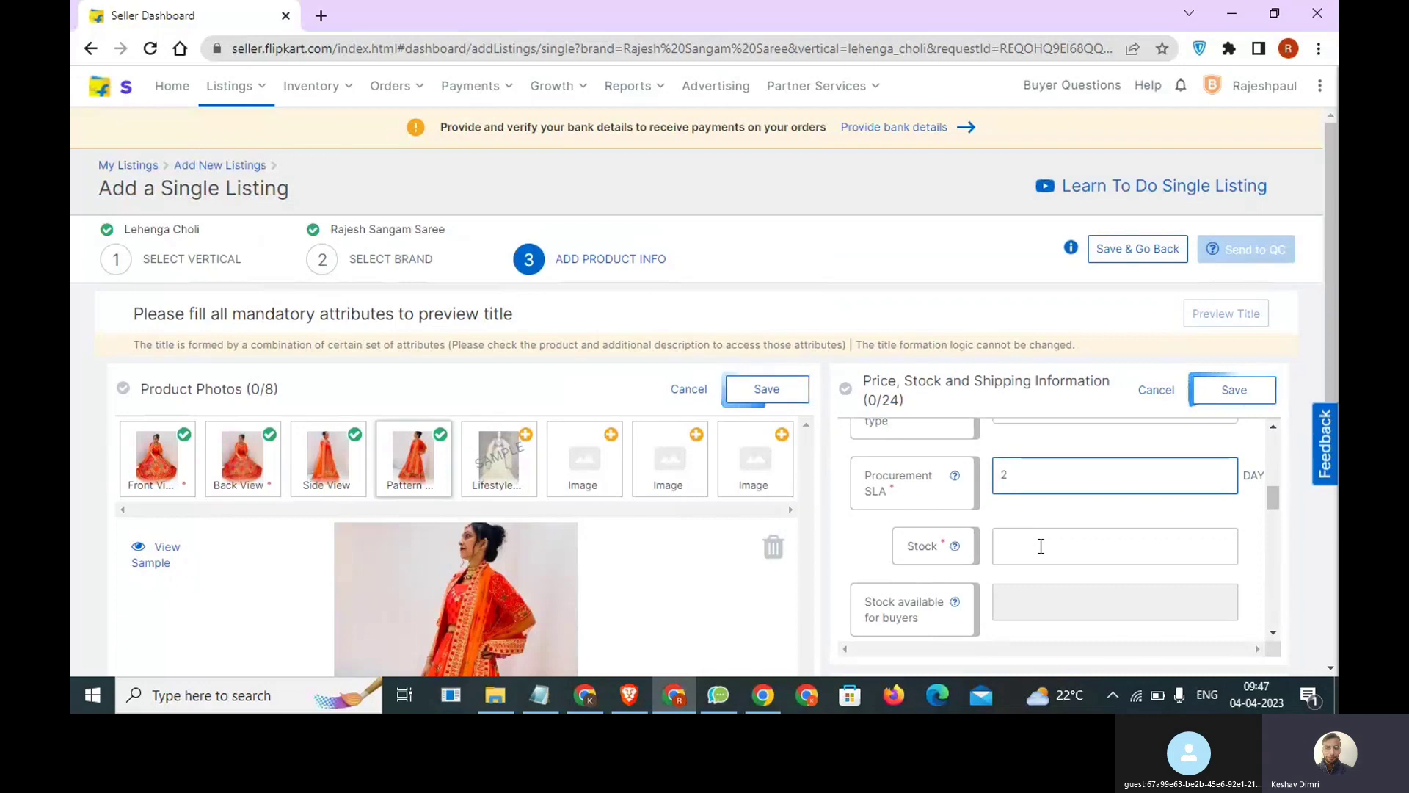
type("10")
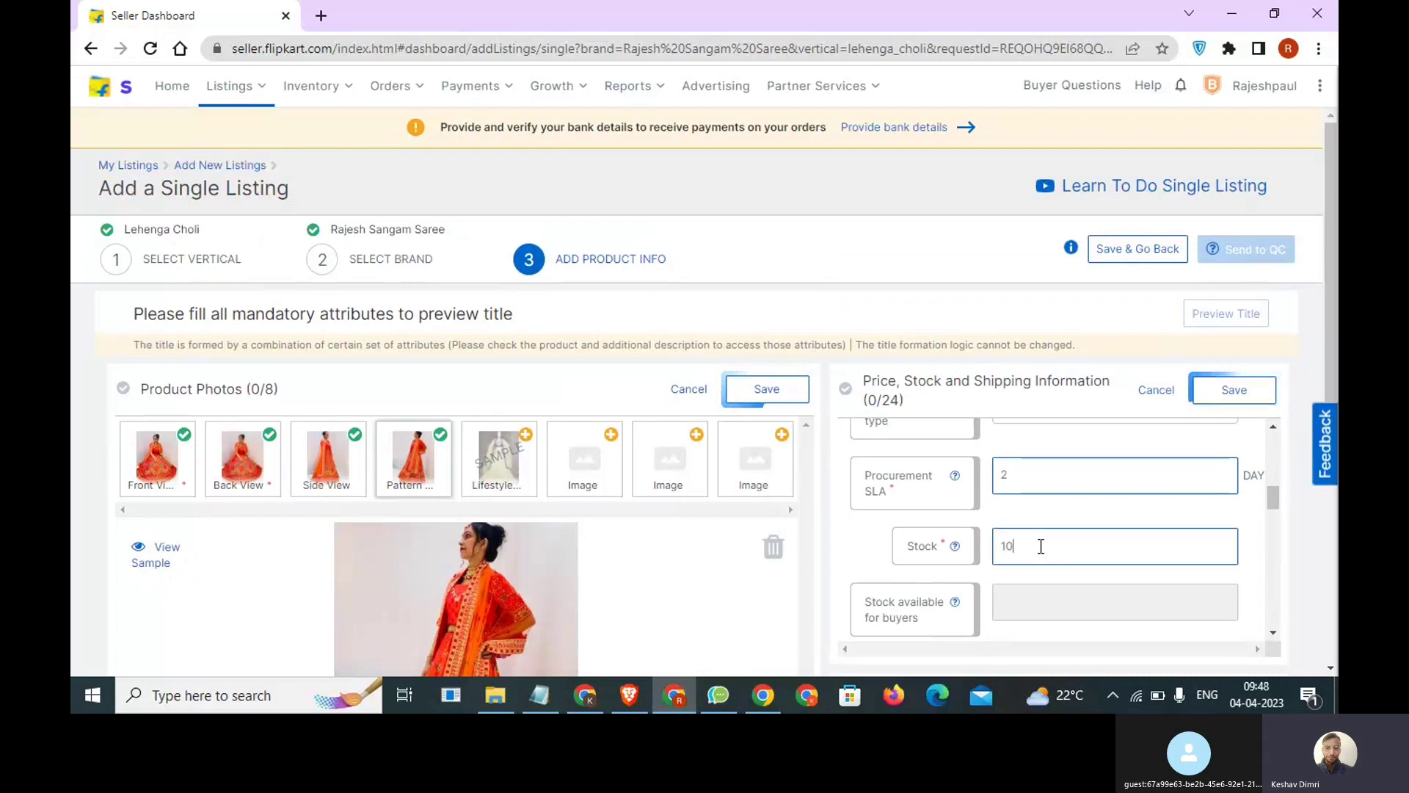
Read the help note for stock available for buyers and set the shipping provider to Flipkart.
scroll(1041, 548, "down", 1)
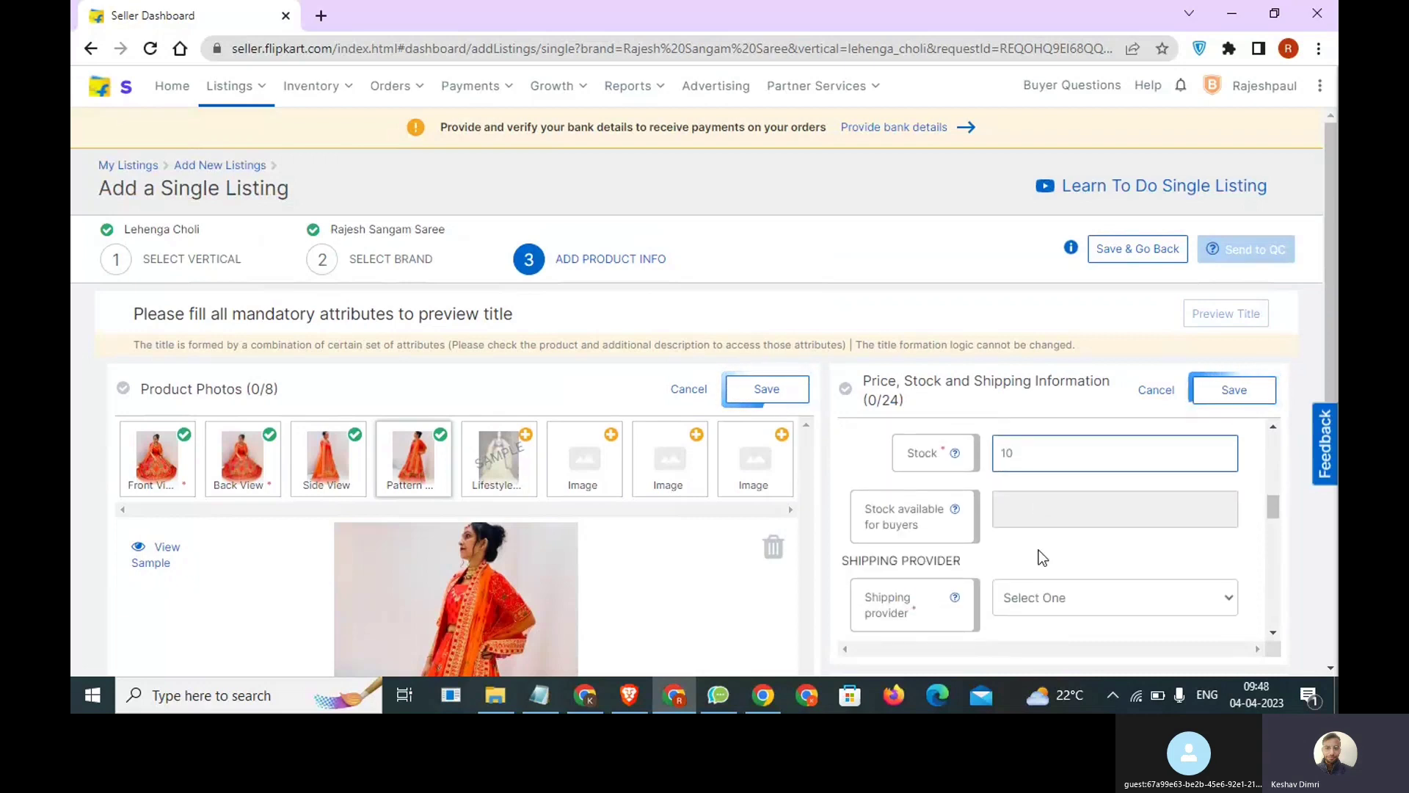
scroll(1037, 555, "down", 1)
scroll(1038, 555, "up", 1)
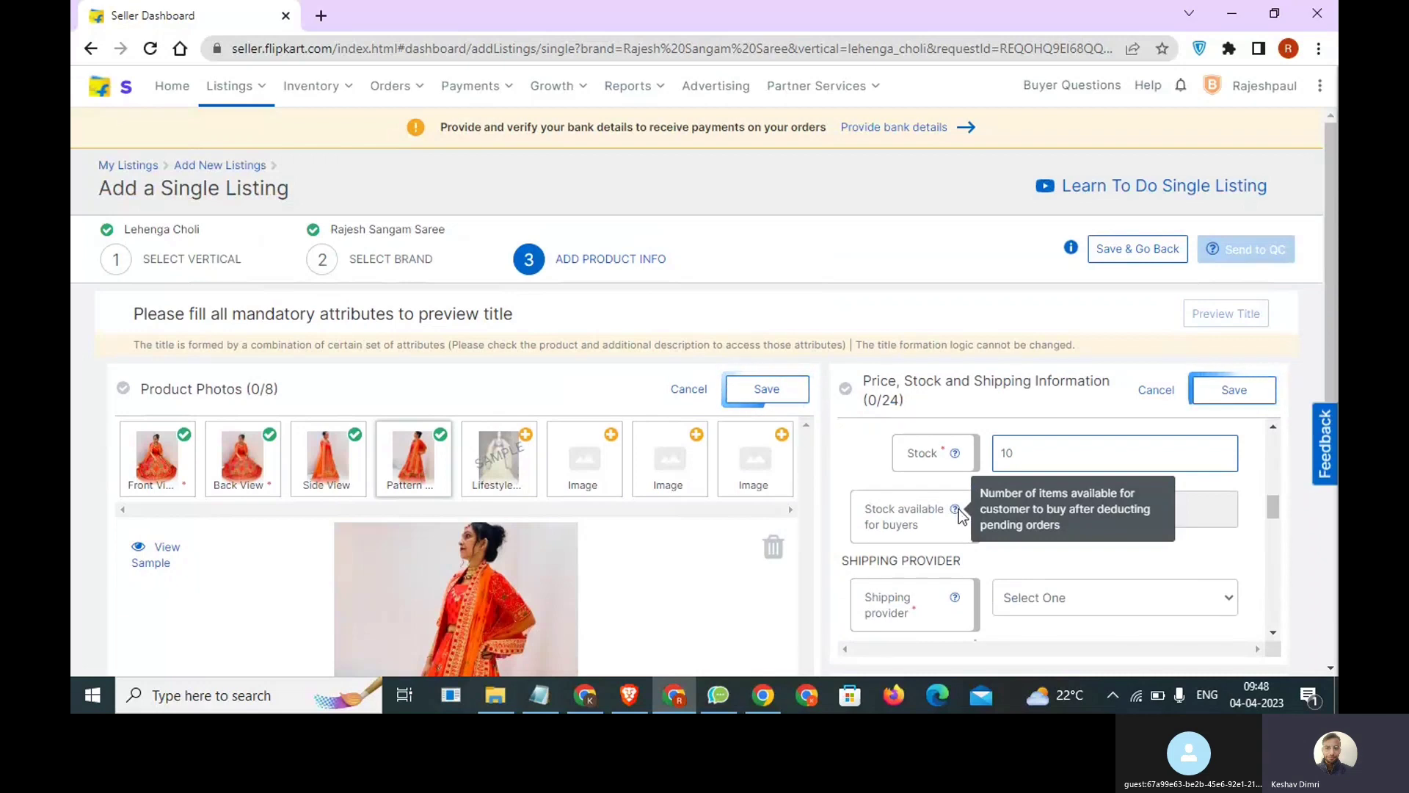
scroll(984, 552, "up", 3)
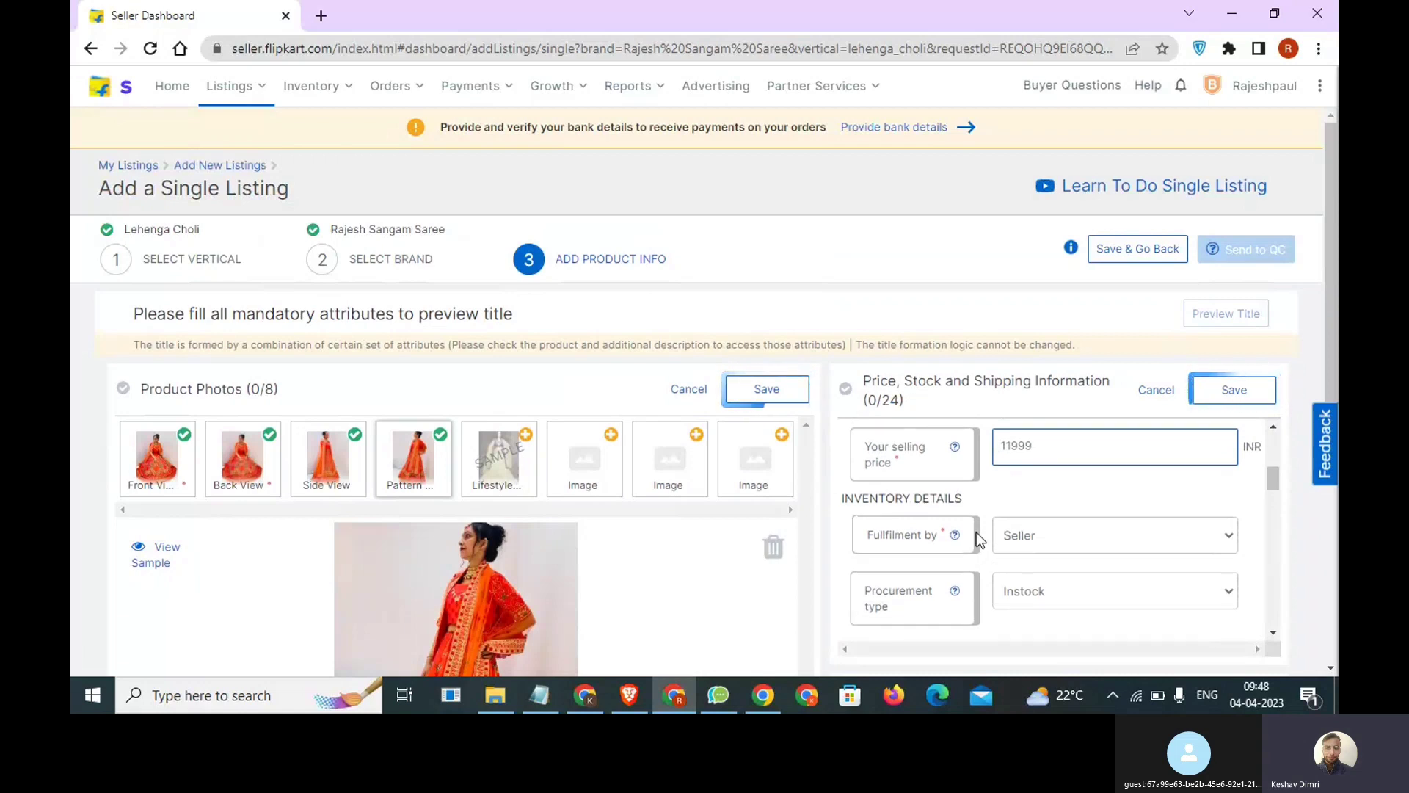
scroll(972, 544, "down", 3)
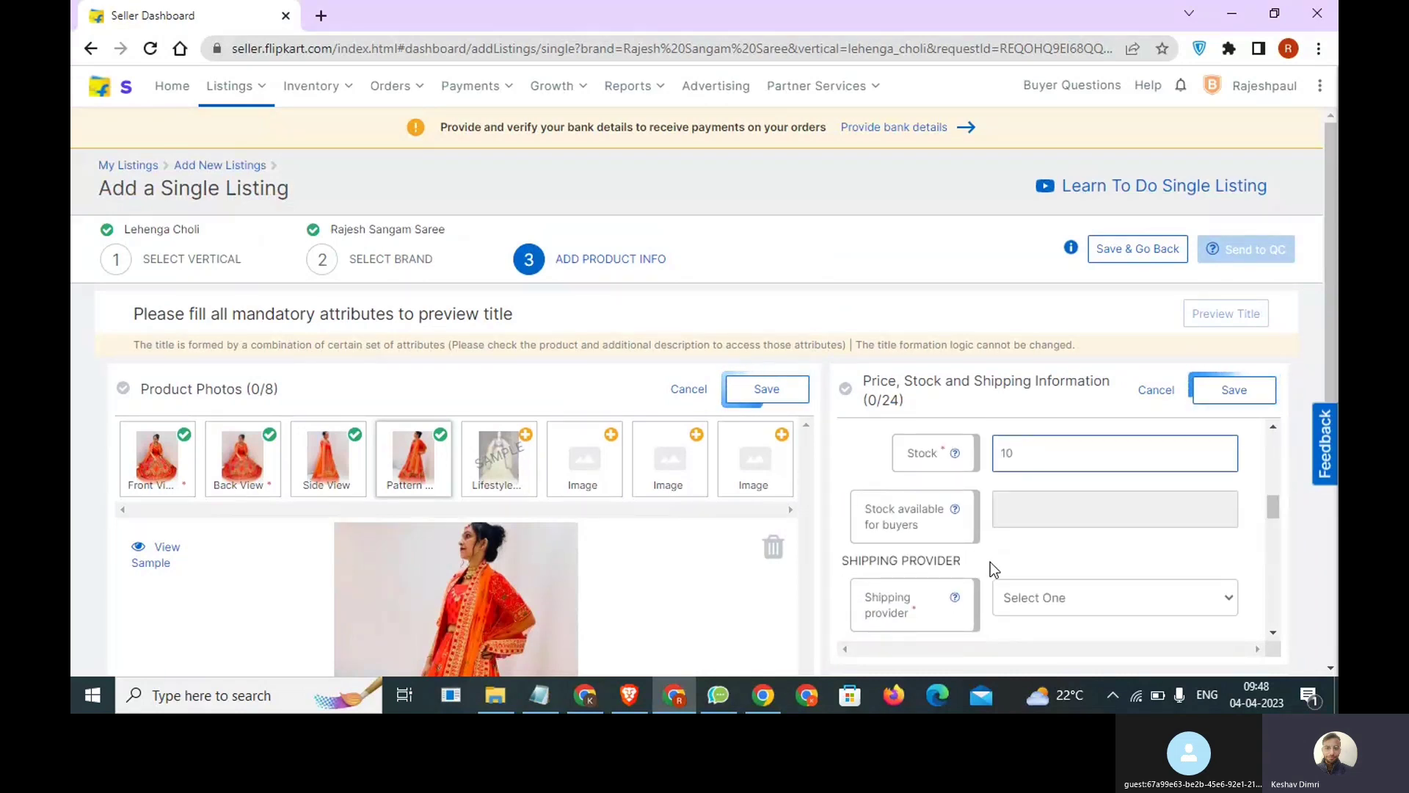
scroll(989, 561, "down", 1)
left_click(1086, 521)
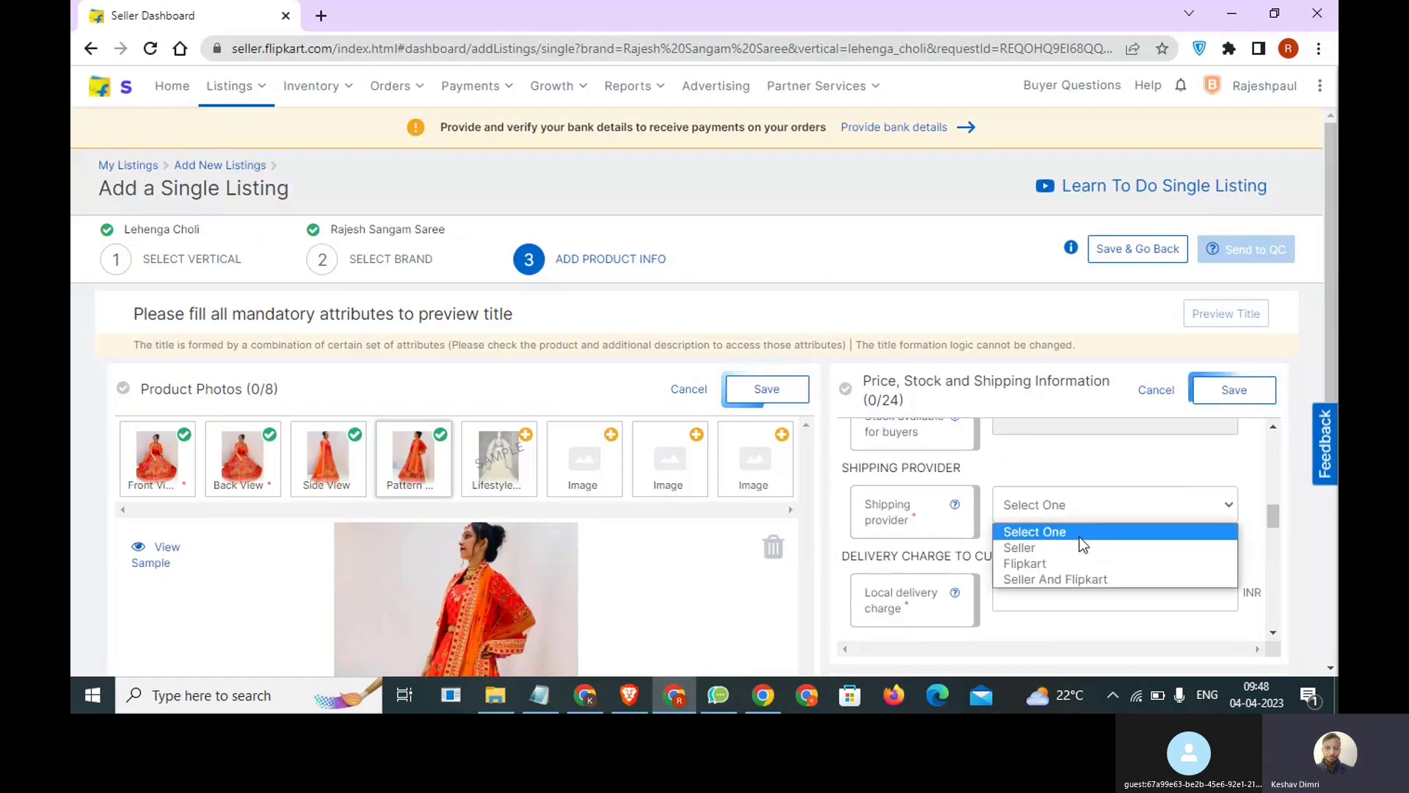
left_click(1060, 563)
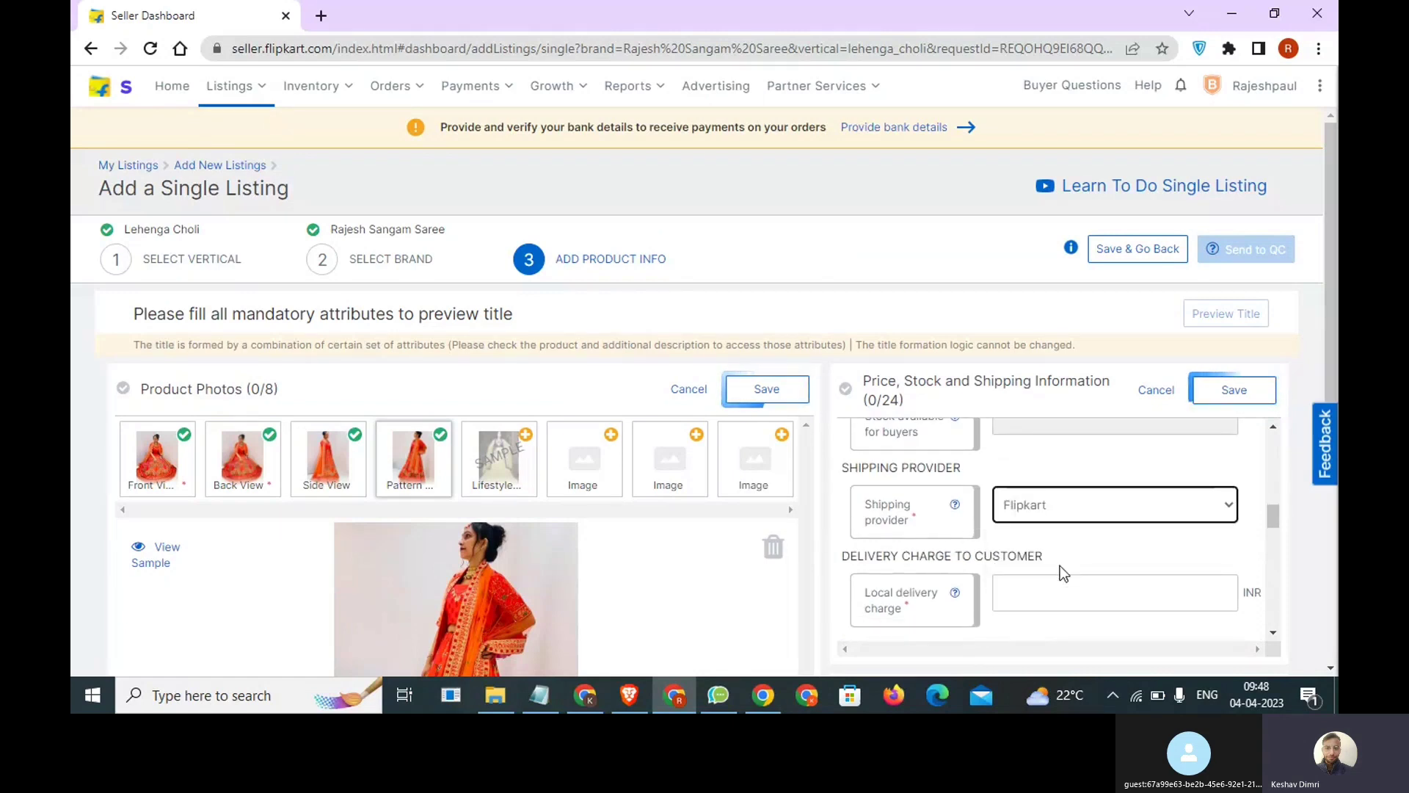
Set the local, zonal and national delivery charges to the customer to 0 INR each.
scroll(1060, 568, "down", 1)
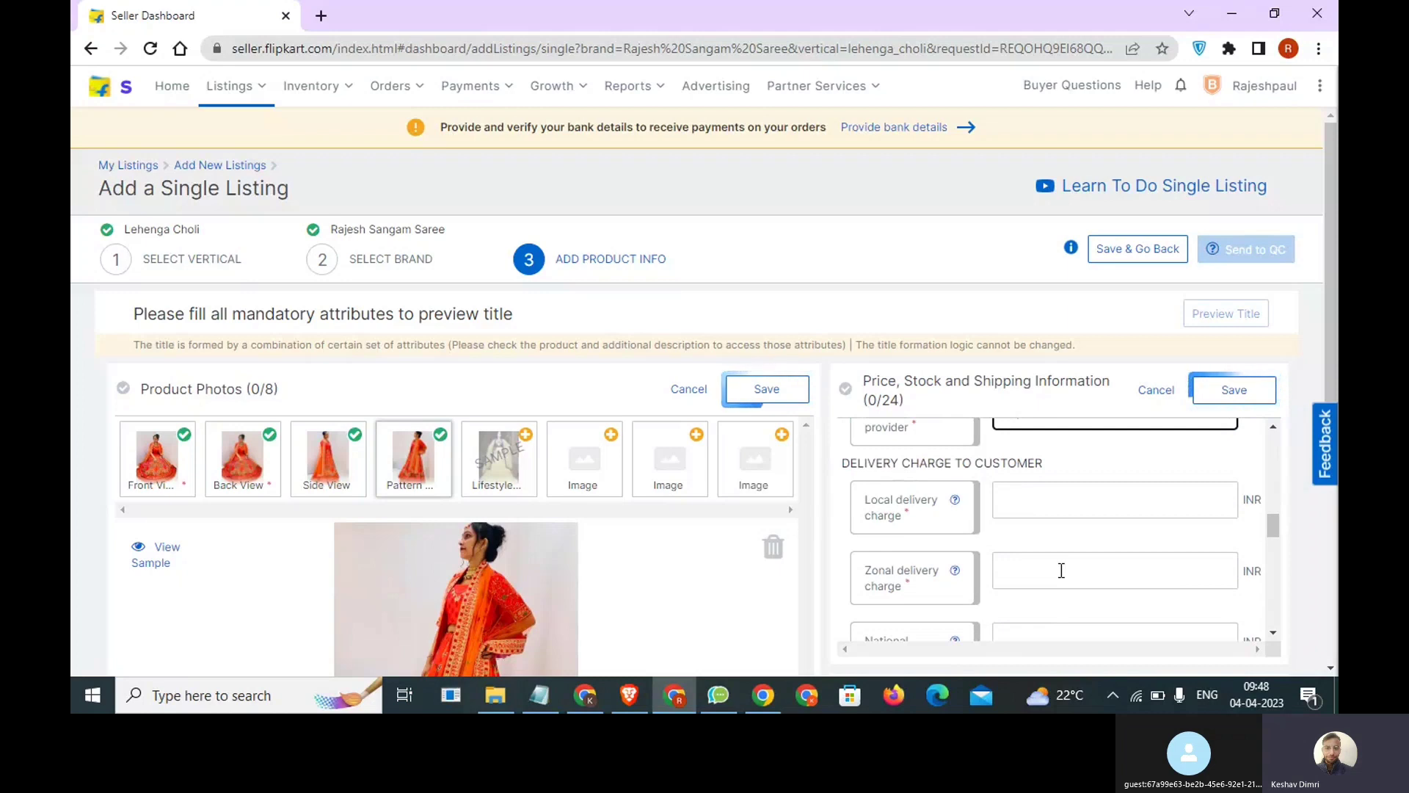
left_click(1042, 506)
type("0")
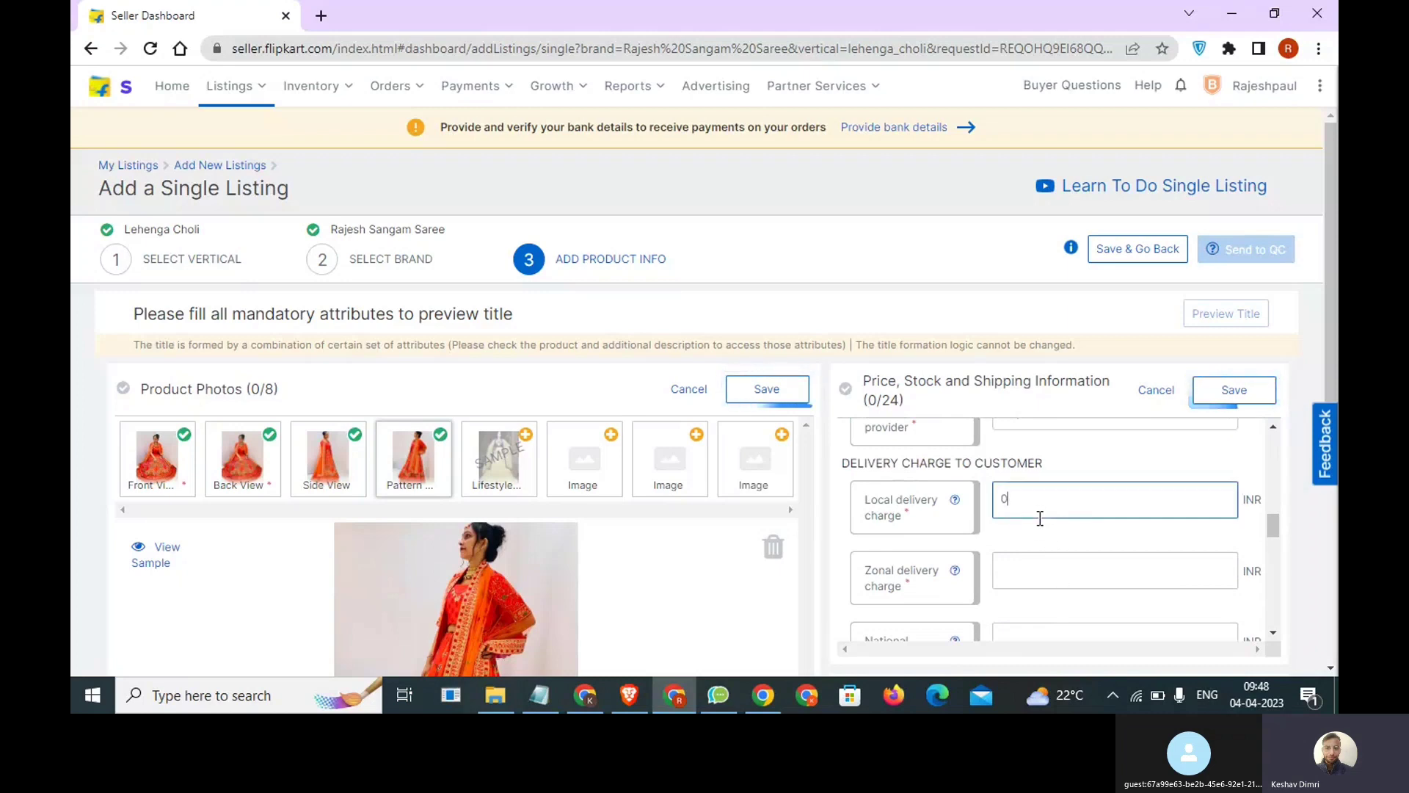
left_click(1042, 564)
type("0")
scroll(1042, 565, "down", 1)
left_click(1043, 564)
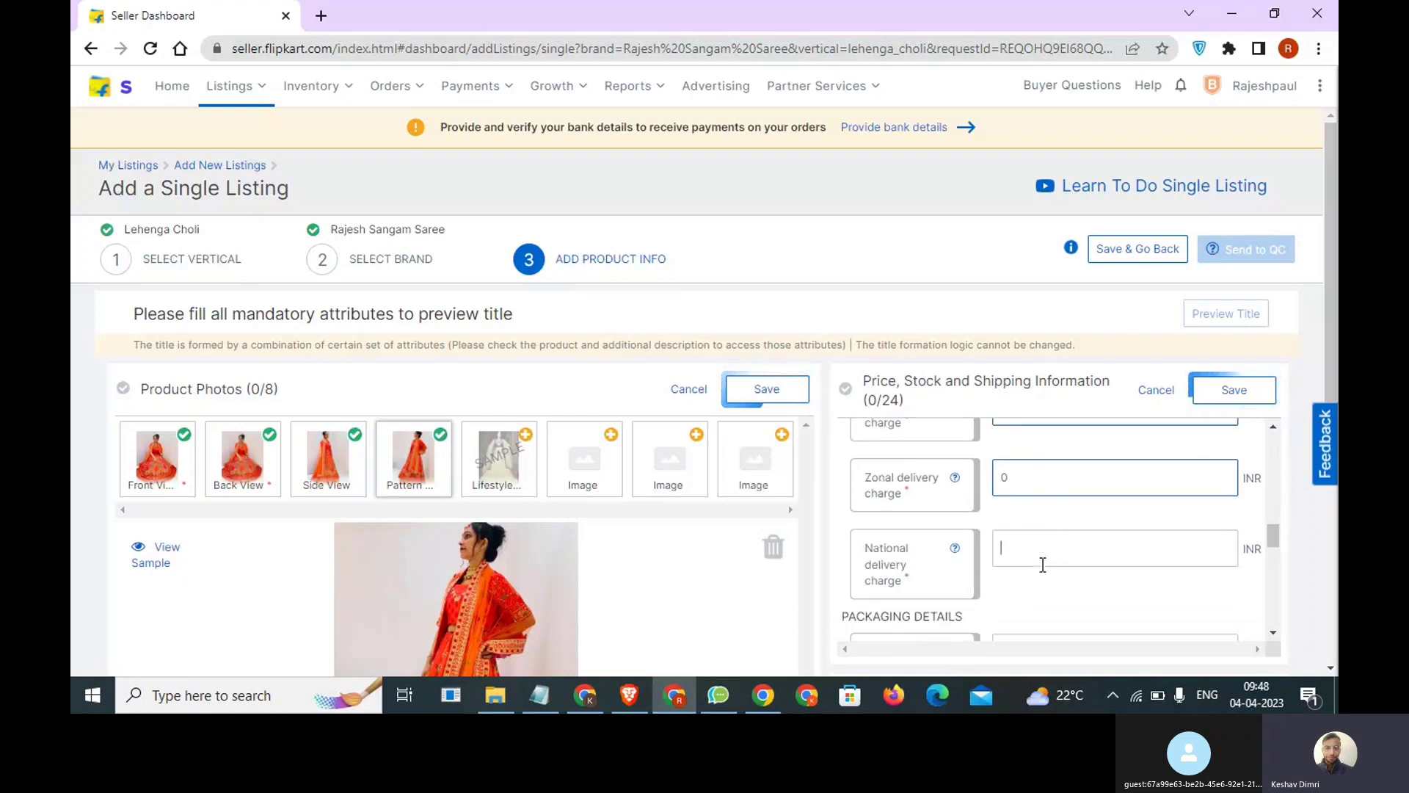
type("0")
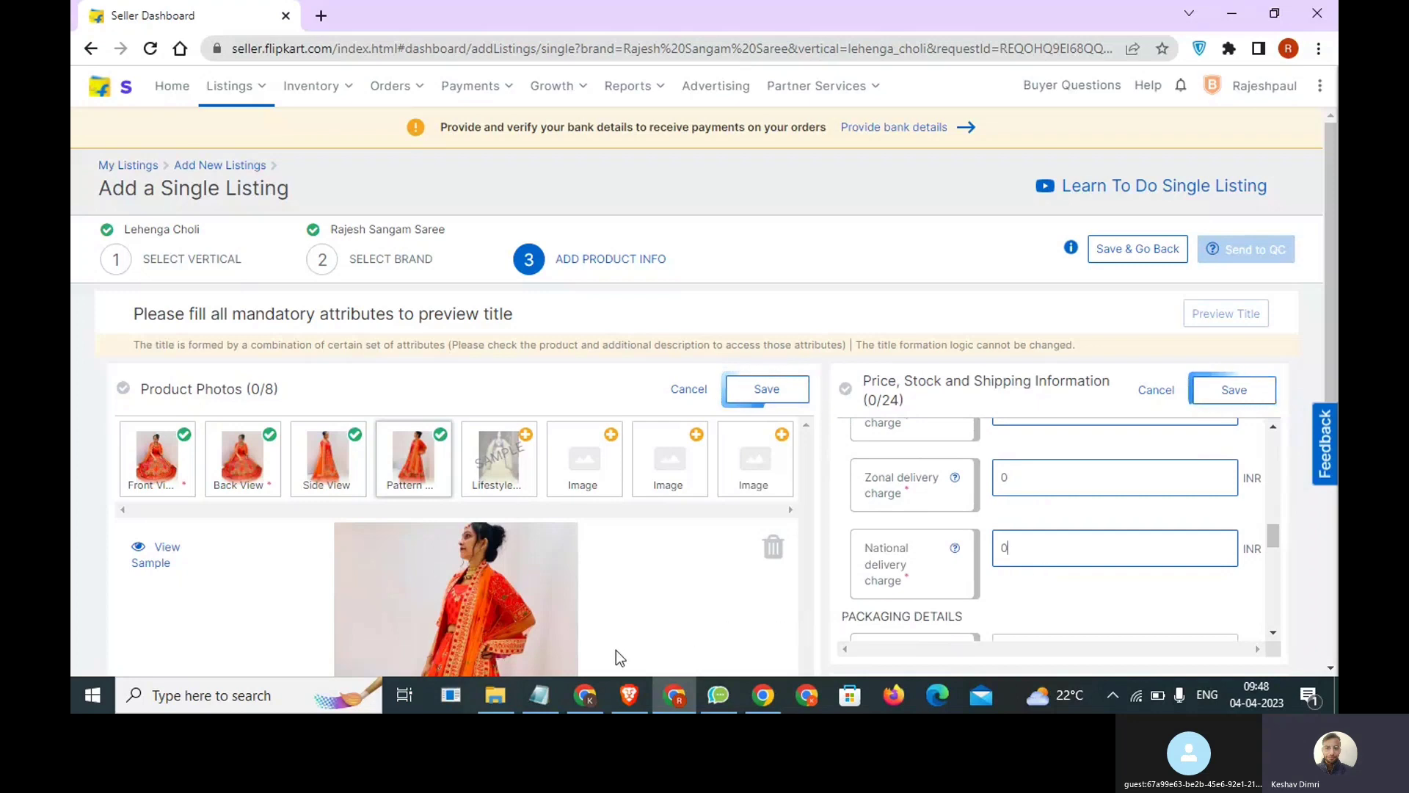
Switch to the Notepad note and add the line "FREE >> SHipping" below the sharara line.
left_click(541, 695)
left_click(935, 612)
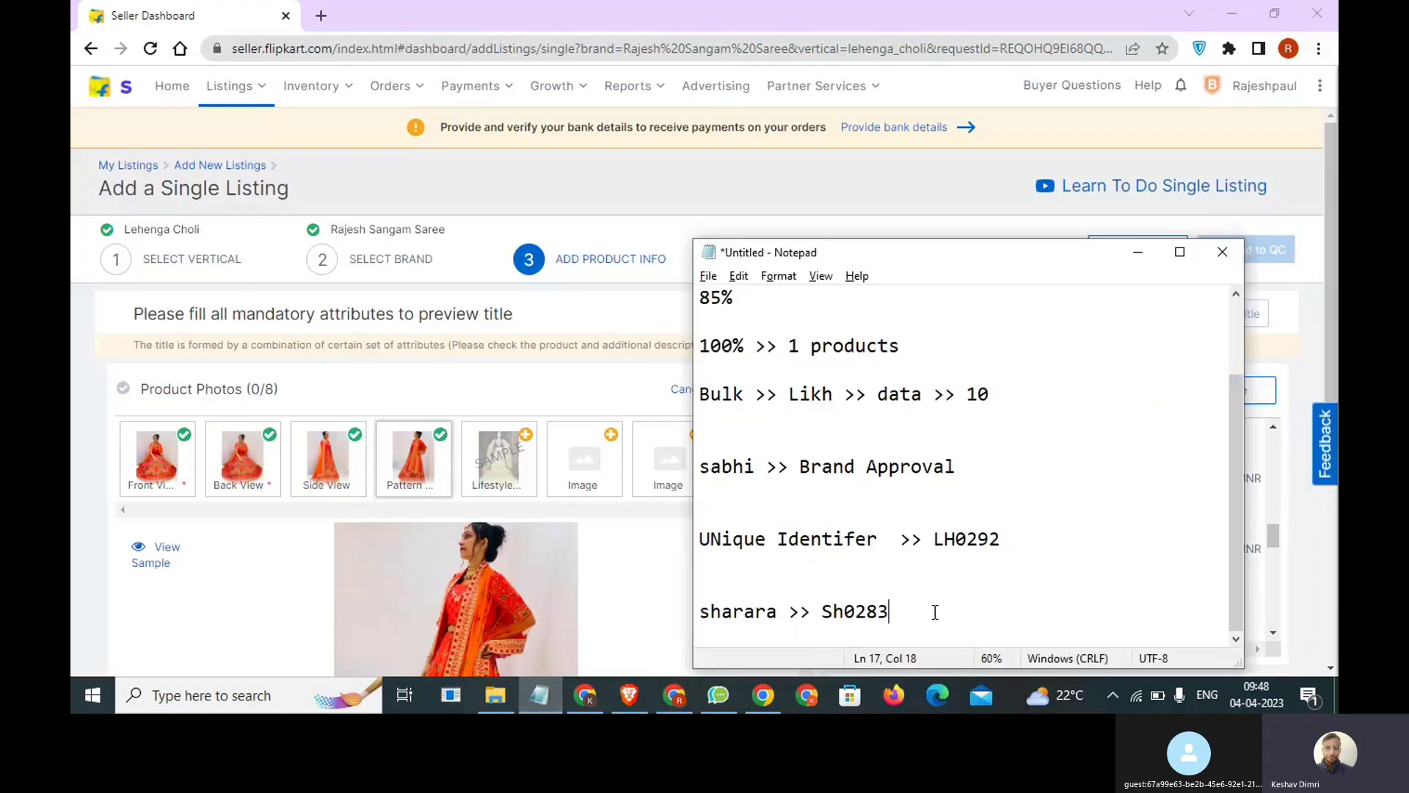
key("Return")
key("Return")
key("Return")
type("FRE")
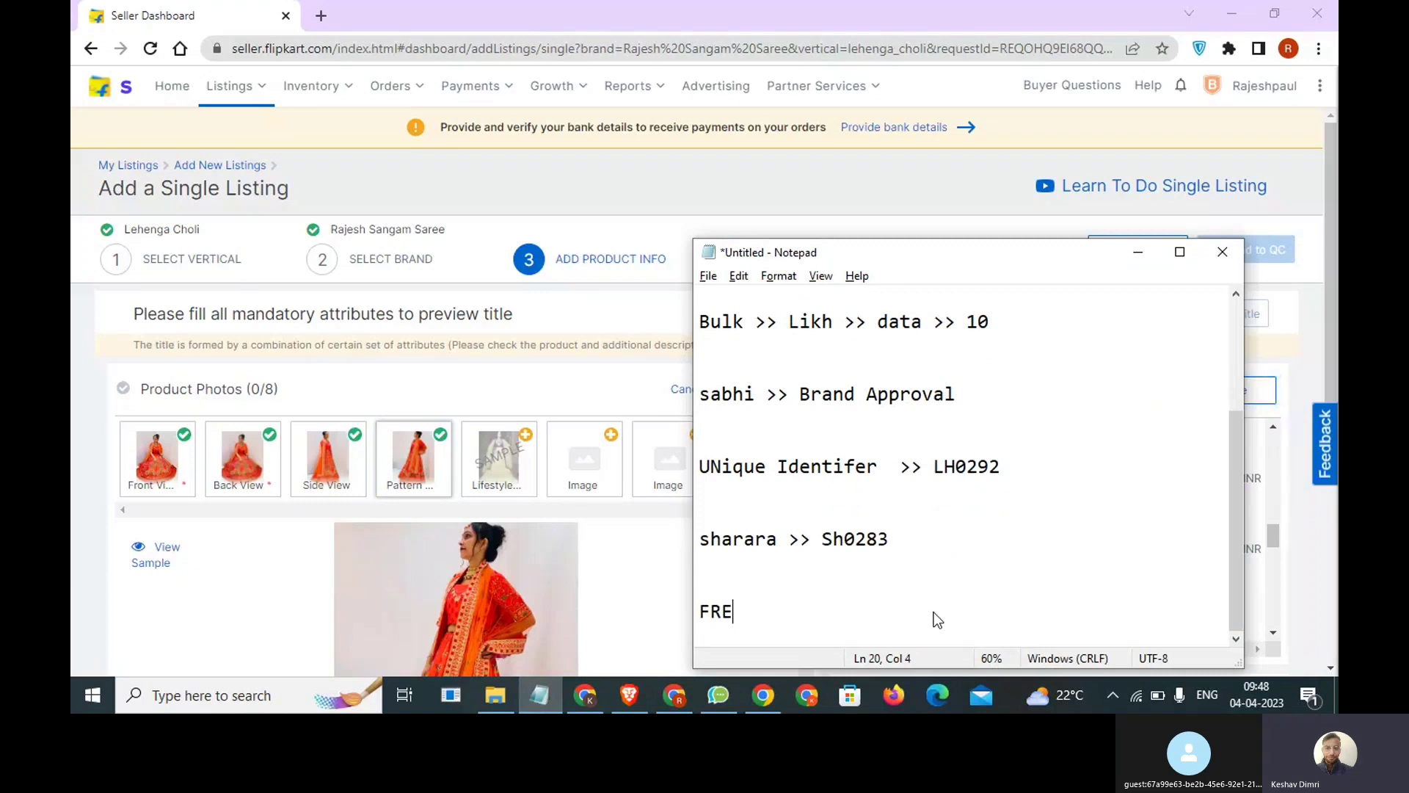
type("E >> SHipping")
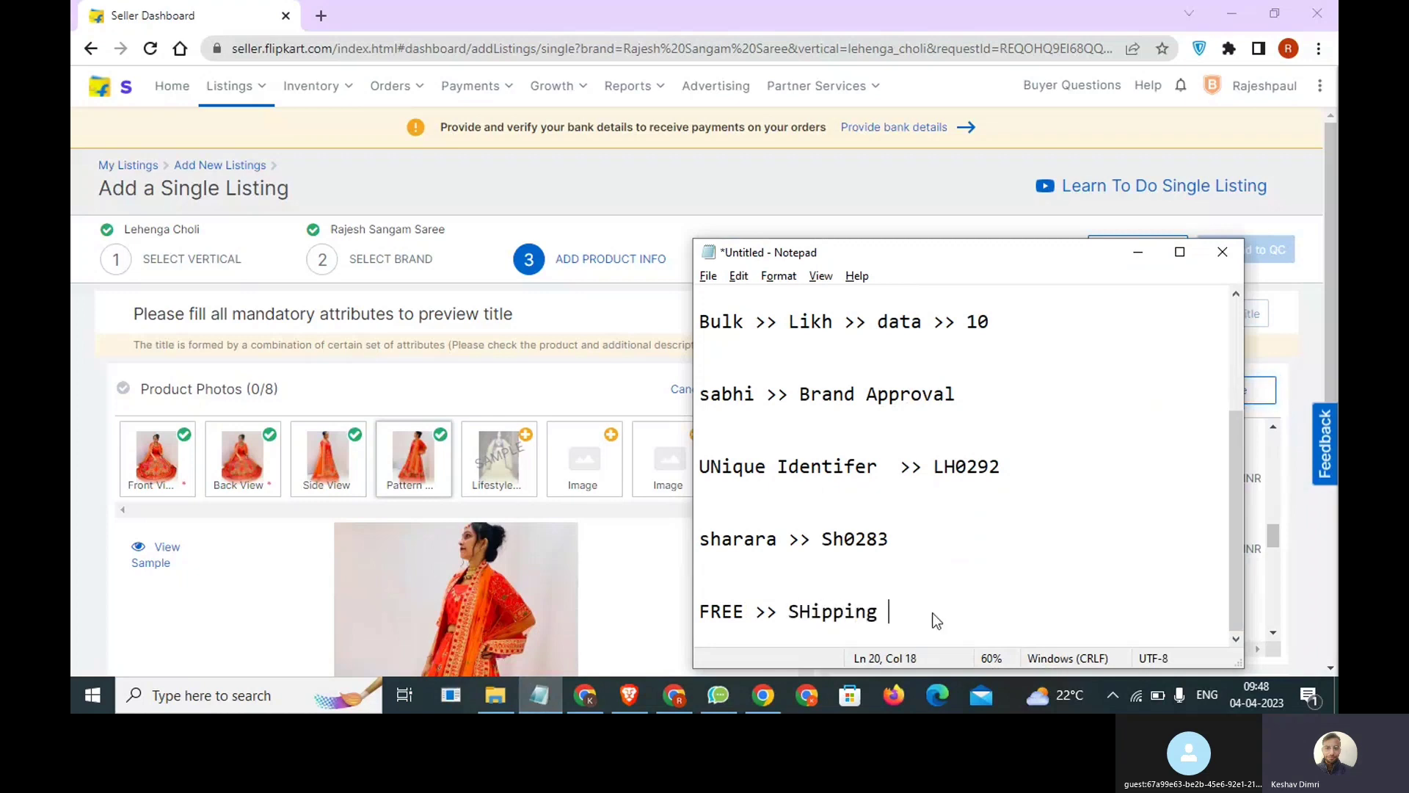
Add the calculation "12000 + 500 >> 12500" below the free shipping line in the note and highlight 12500.
key("Return")
key("Return")
key("Return")
key("Return")
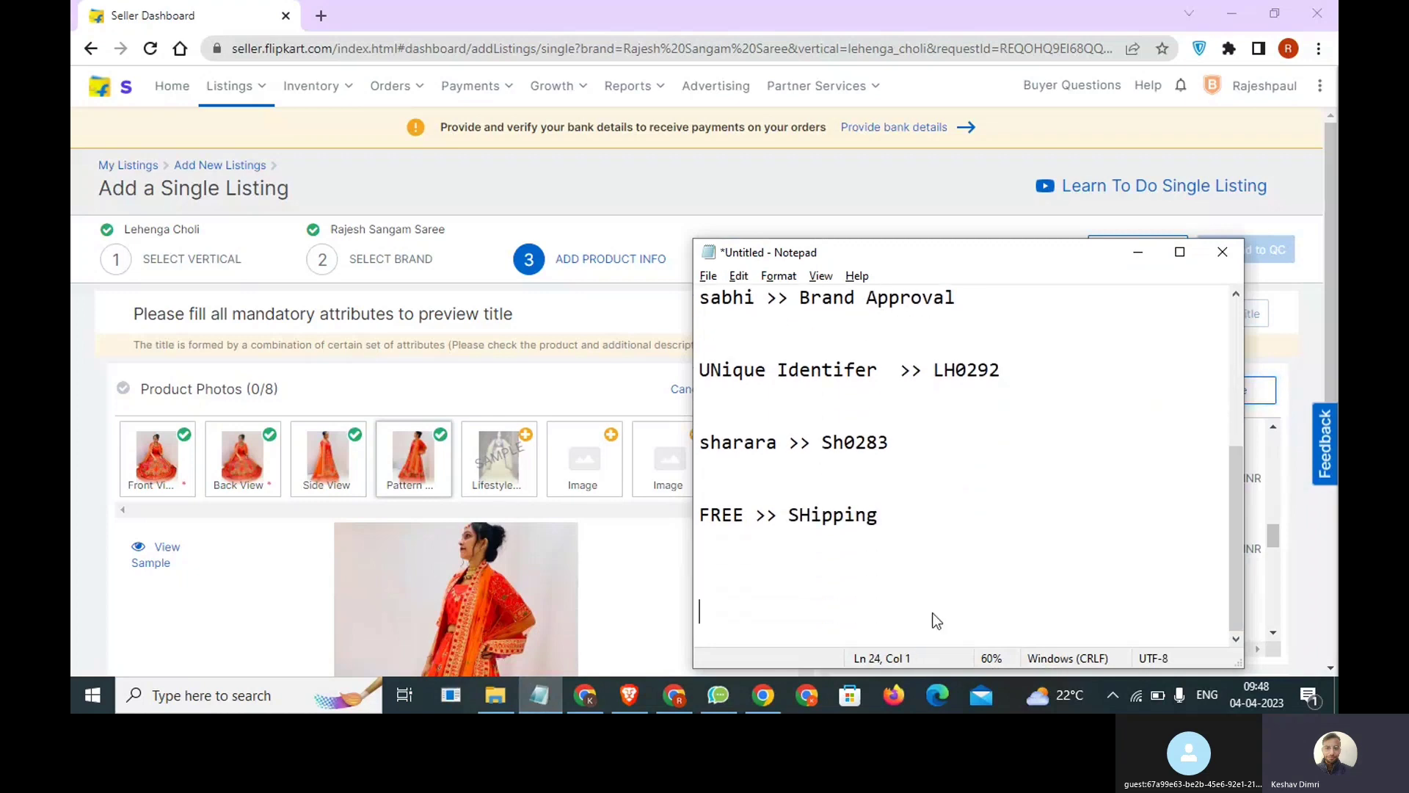
type("12000 + 500")
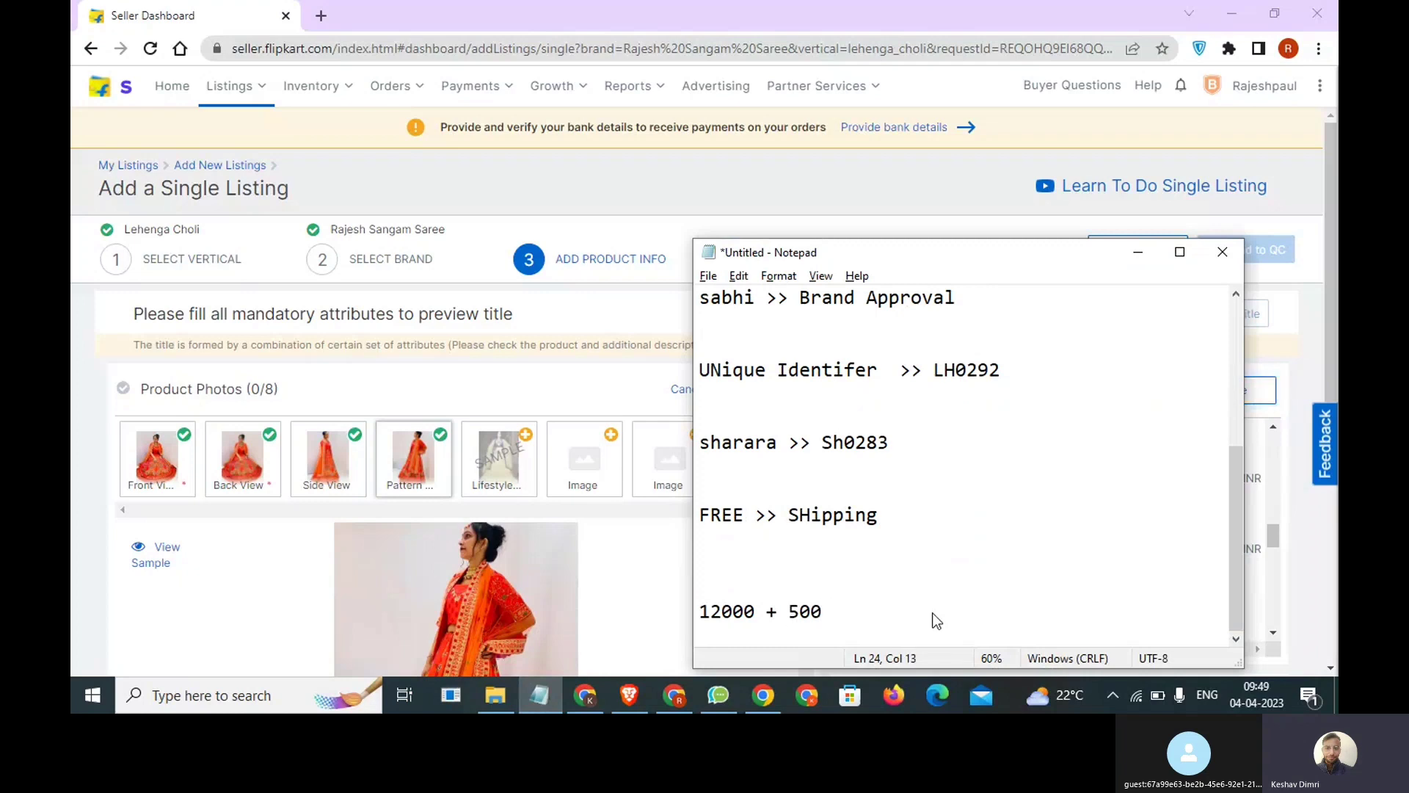
type(" >> 12500")
left_click_drag(947, 609, 863, 606)
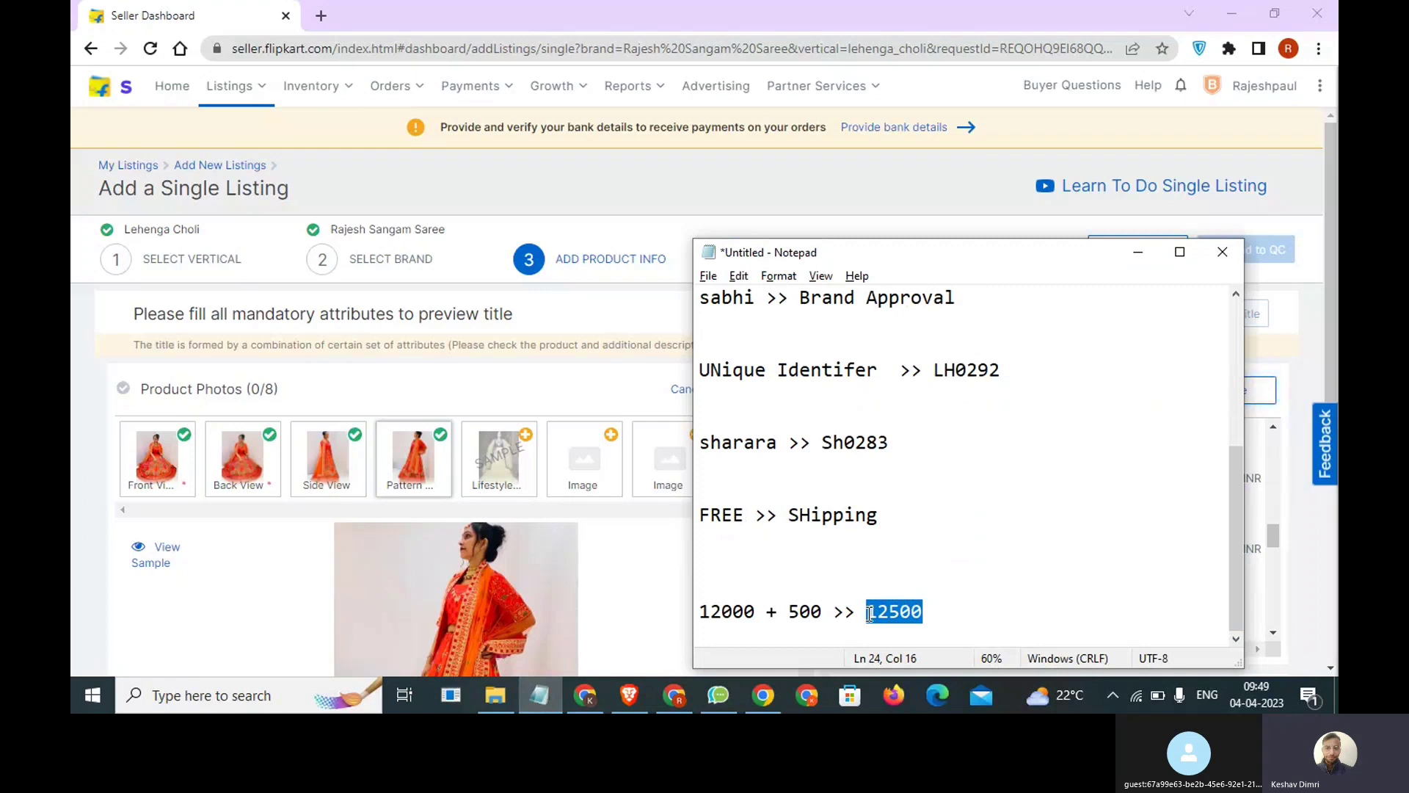
Change the amount added to 12000 in the note's last line to 150 and highlight it.
left_click_drag(801, 613, 787, 613)
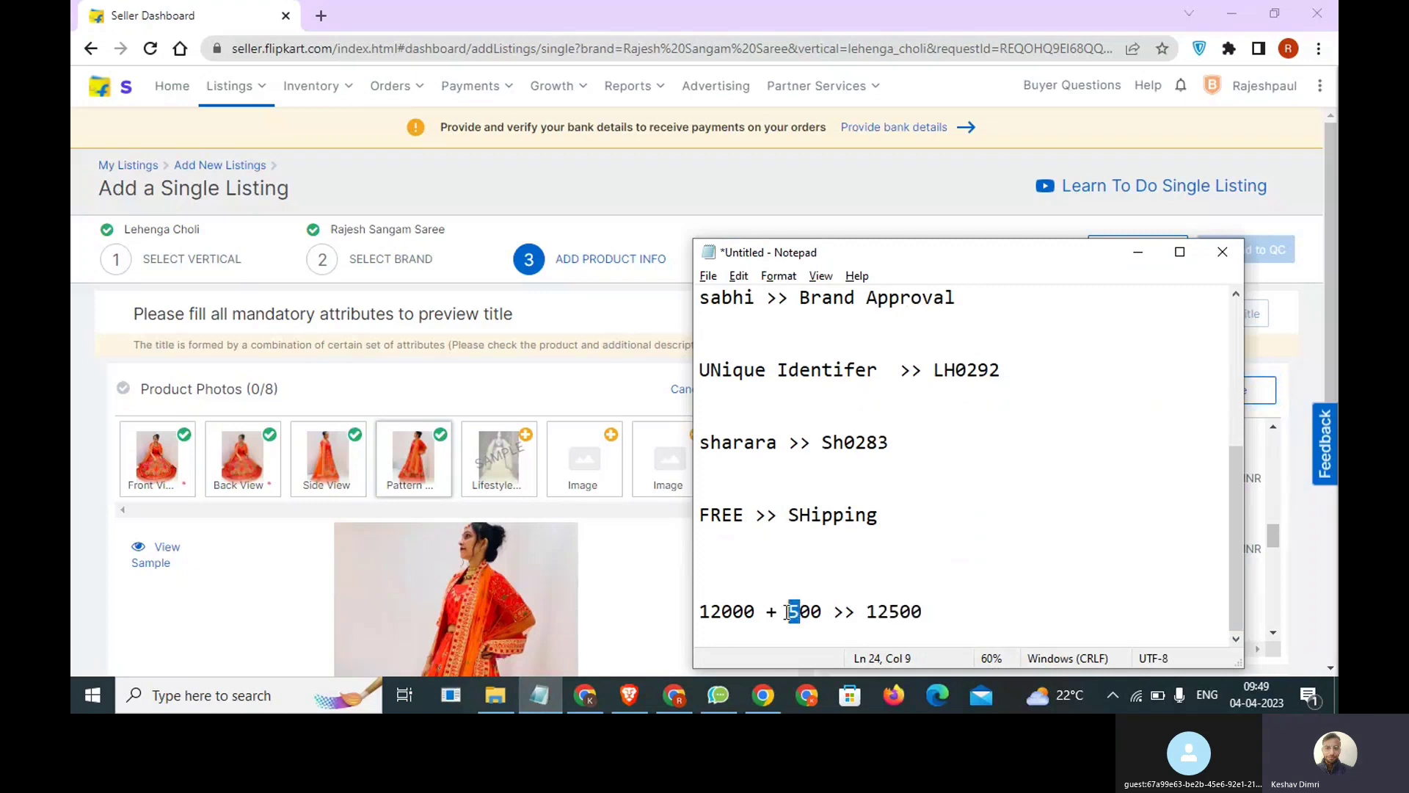
type("15")
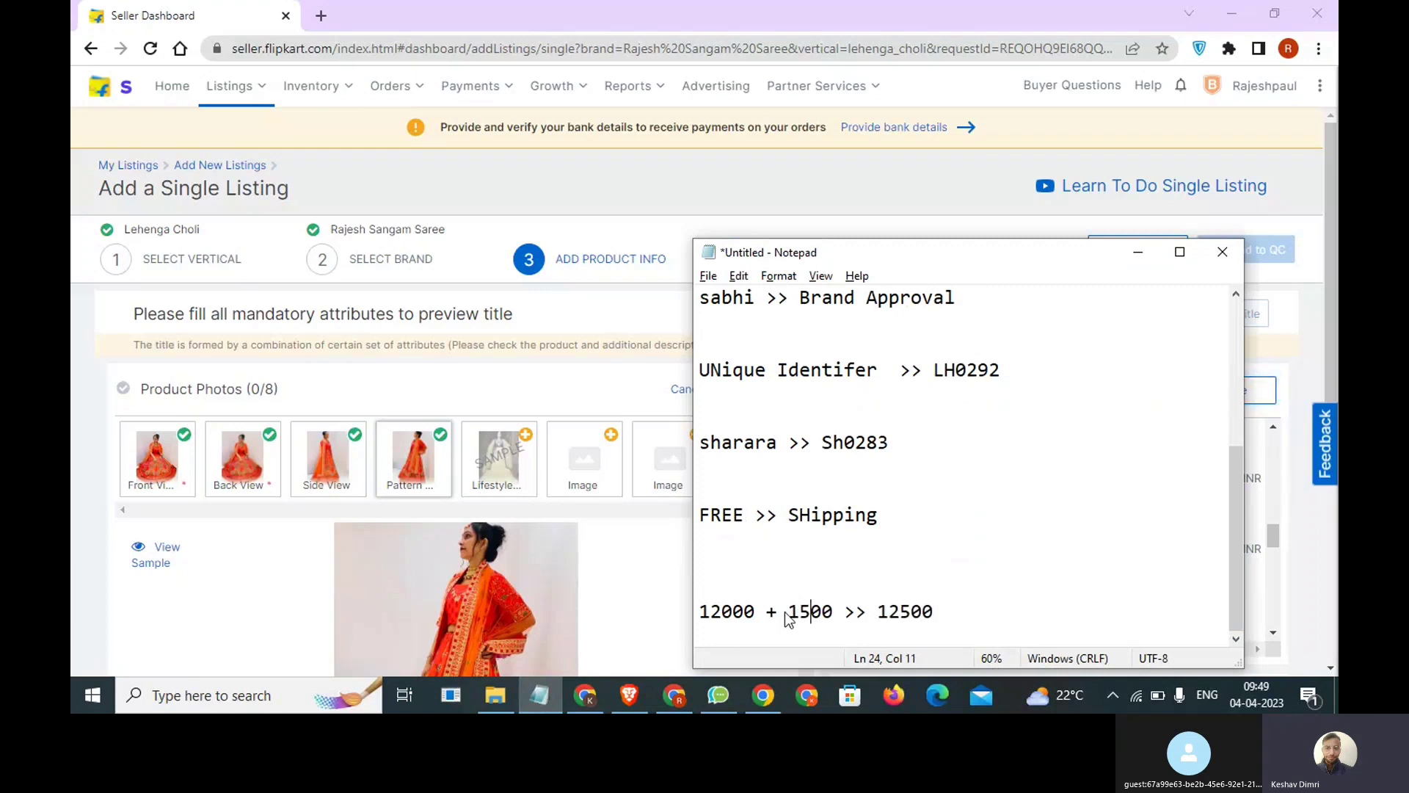
key("Delete")
left_click_drag(824, 615, 791, 613)
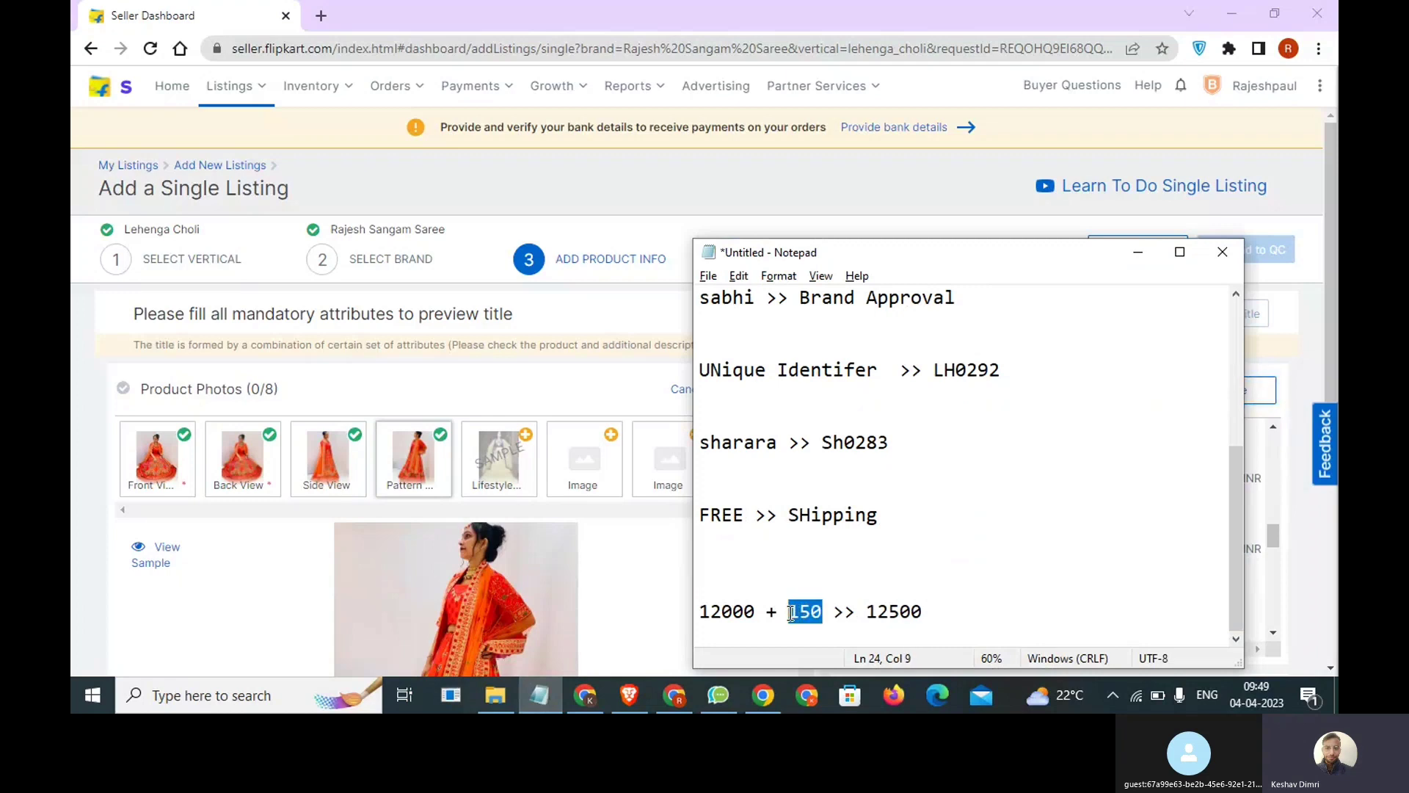
Add the calculation "300 + 150>> 450" on a new line below the 12000 calculation in the note.
left_click(924, 619)
key("Return")
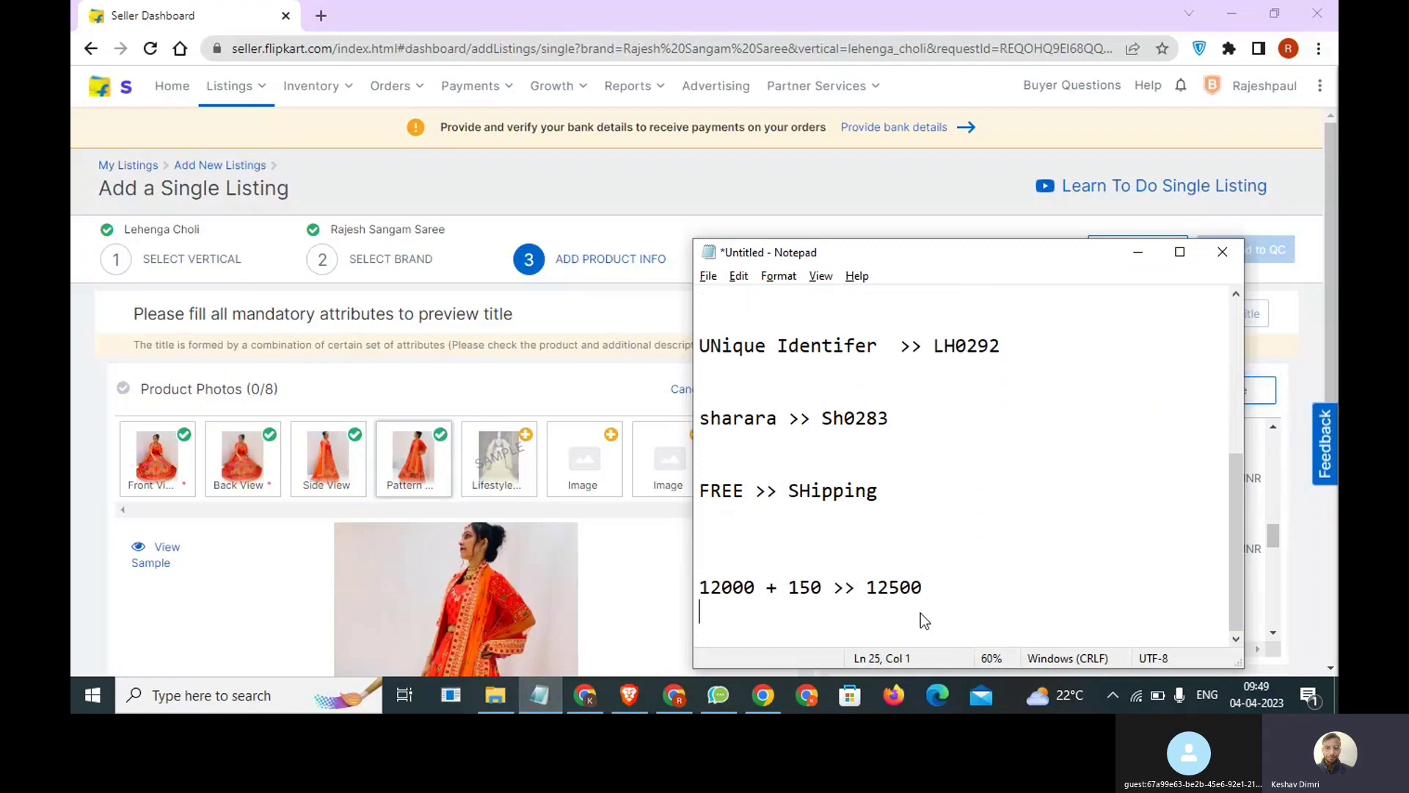
key("Return")
key("Return")
type("300 +")
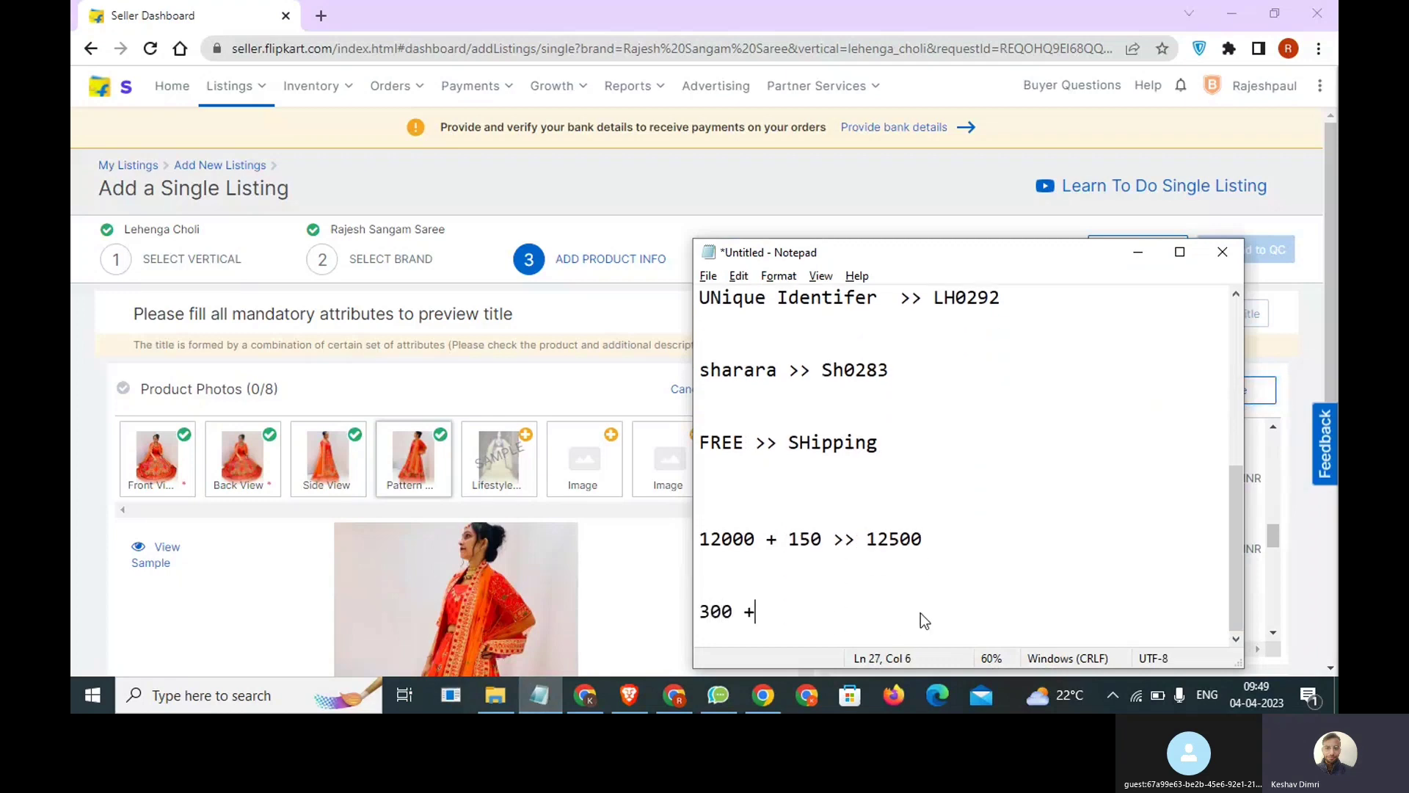
type(" 150>> 450")
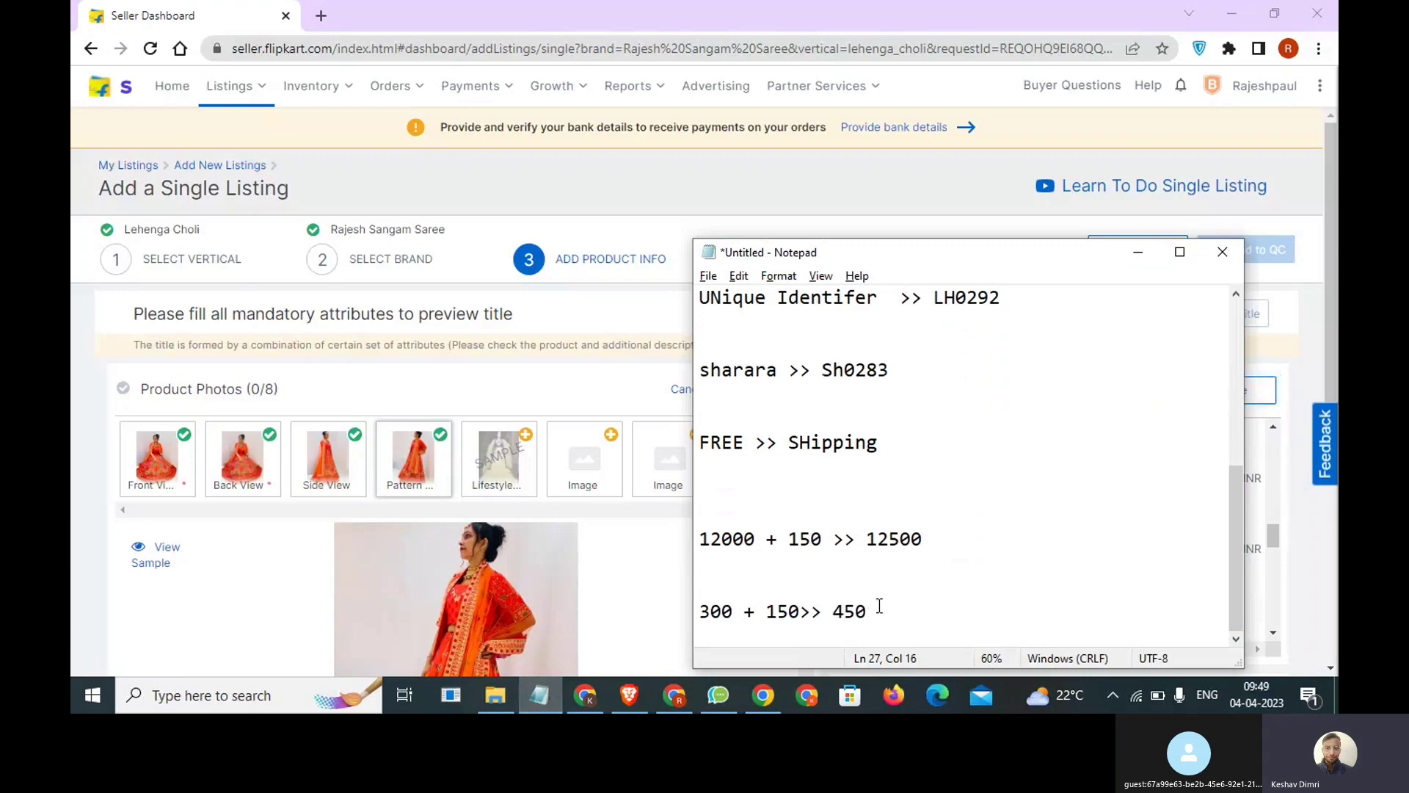
Highlight the whole 12000 calculation and then only its 12000 amount, and return to the Flipkart listing form.
left_click_drag(947, 544, 697, 540)
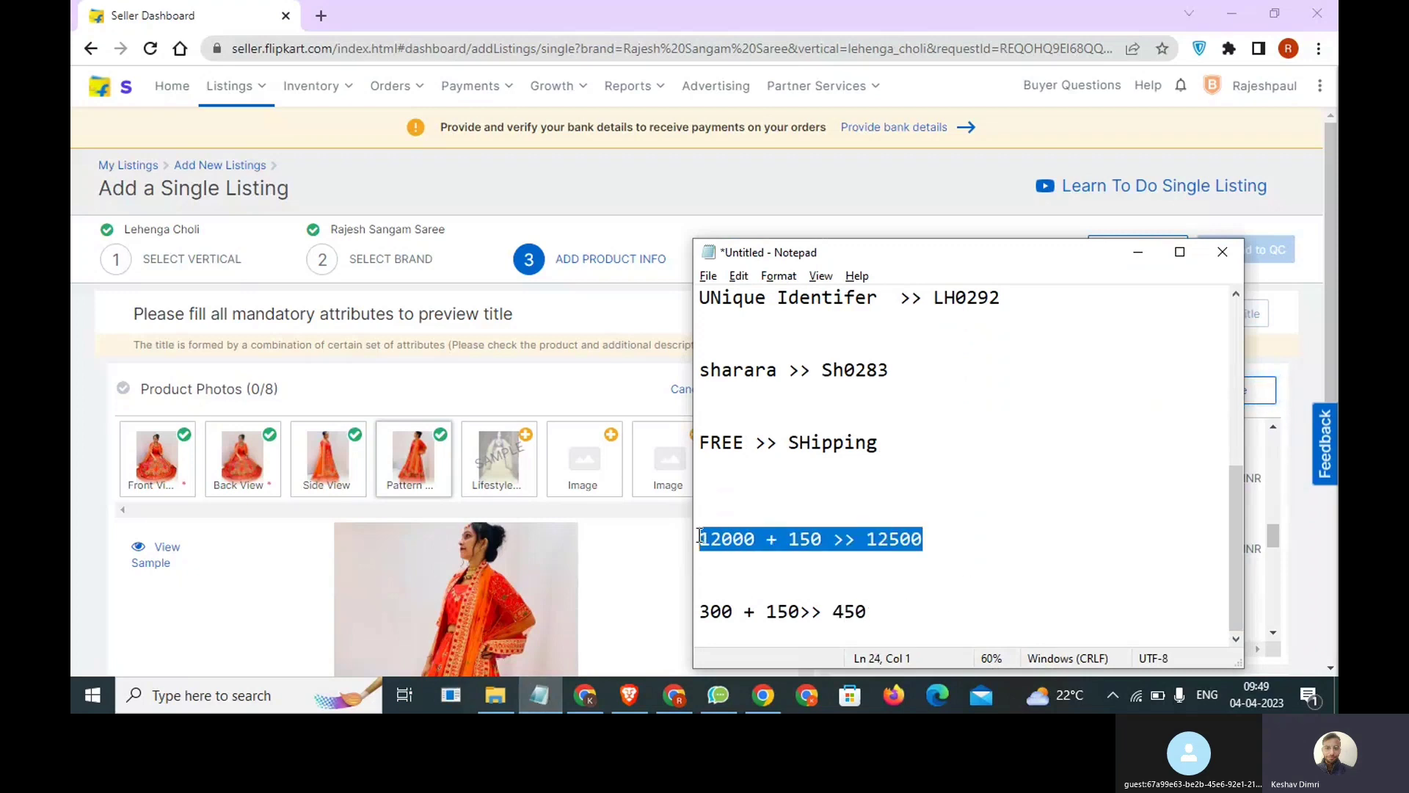
double_click(741, 541)
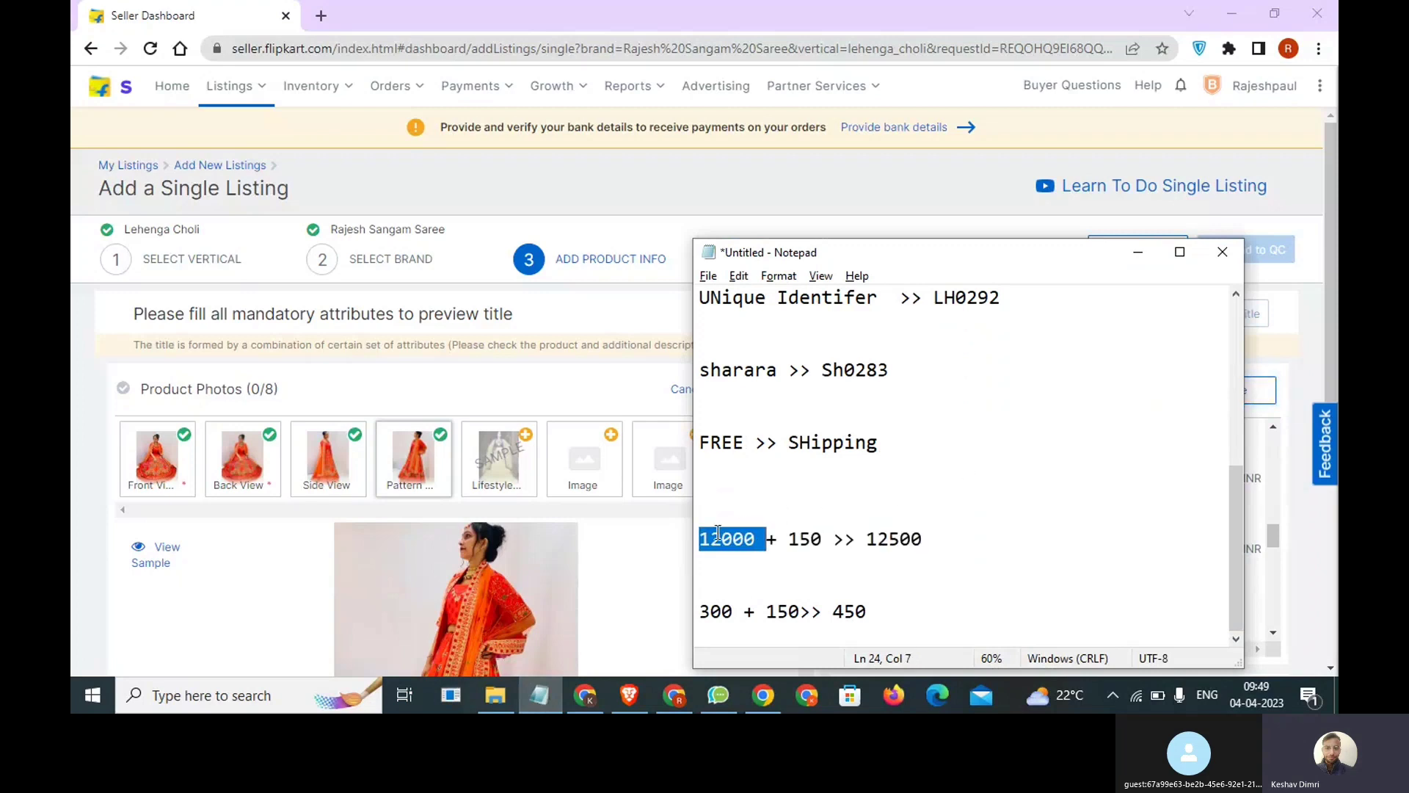
left_click(1136, 254)
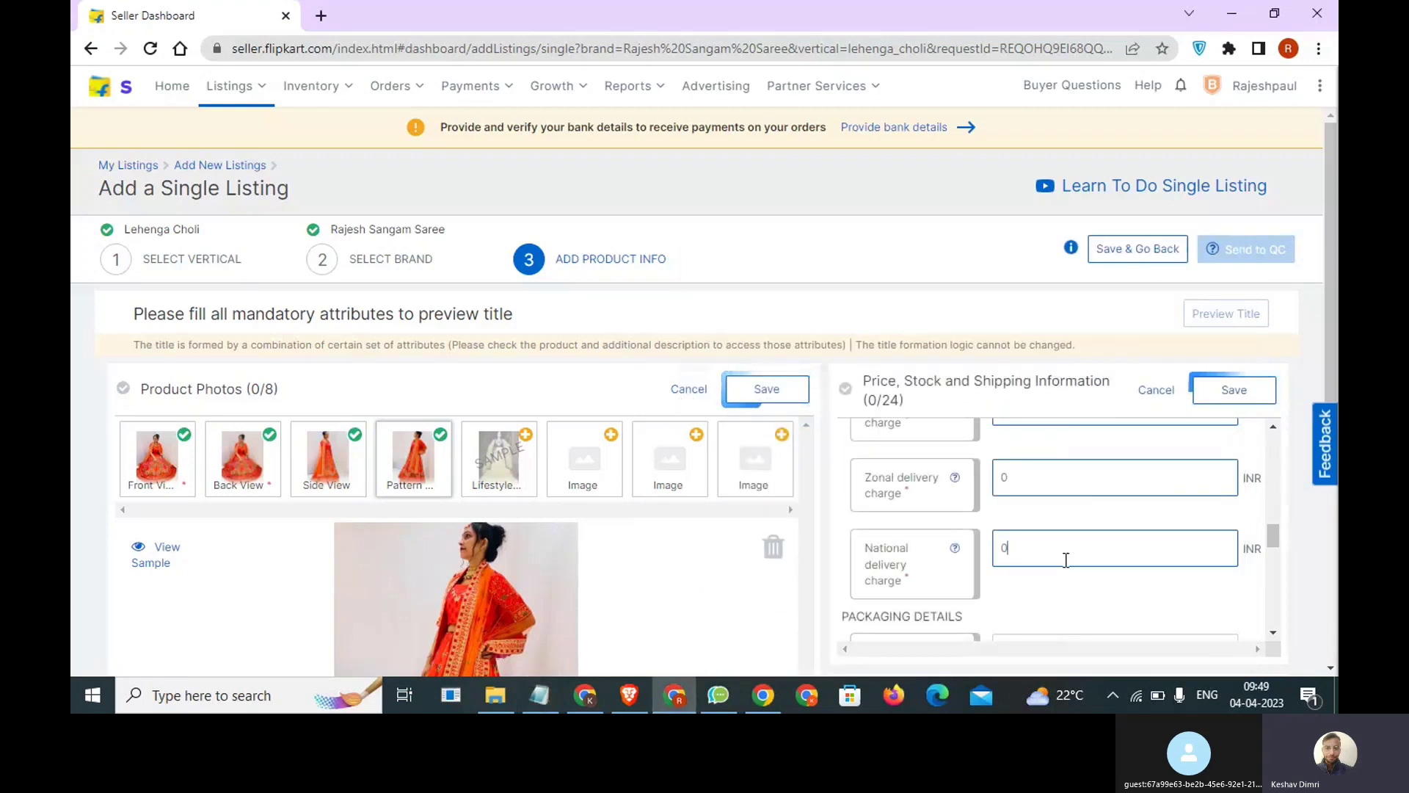
Set the package weight to 1 KG and the package length to 3 CM in the packaging details.
scroll(1065, 558, "down", 3)
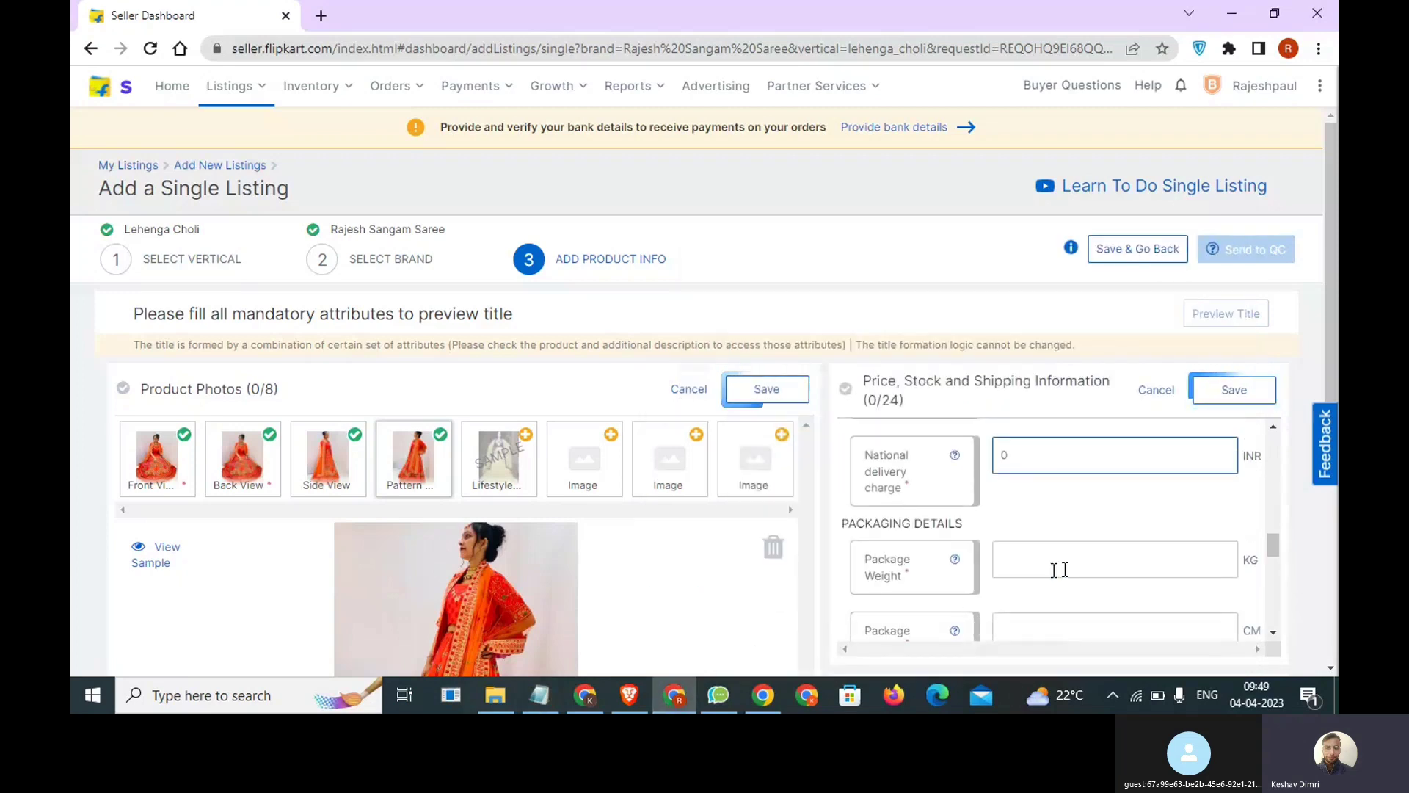
left_click(1046, 461)
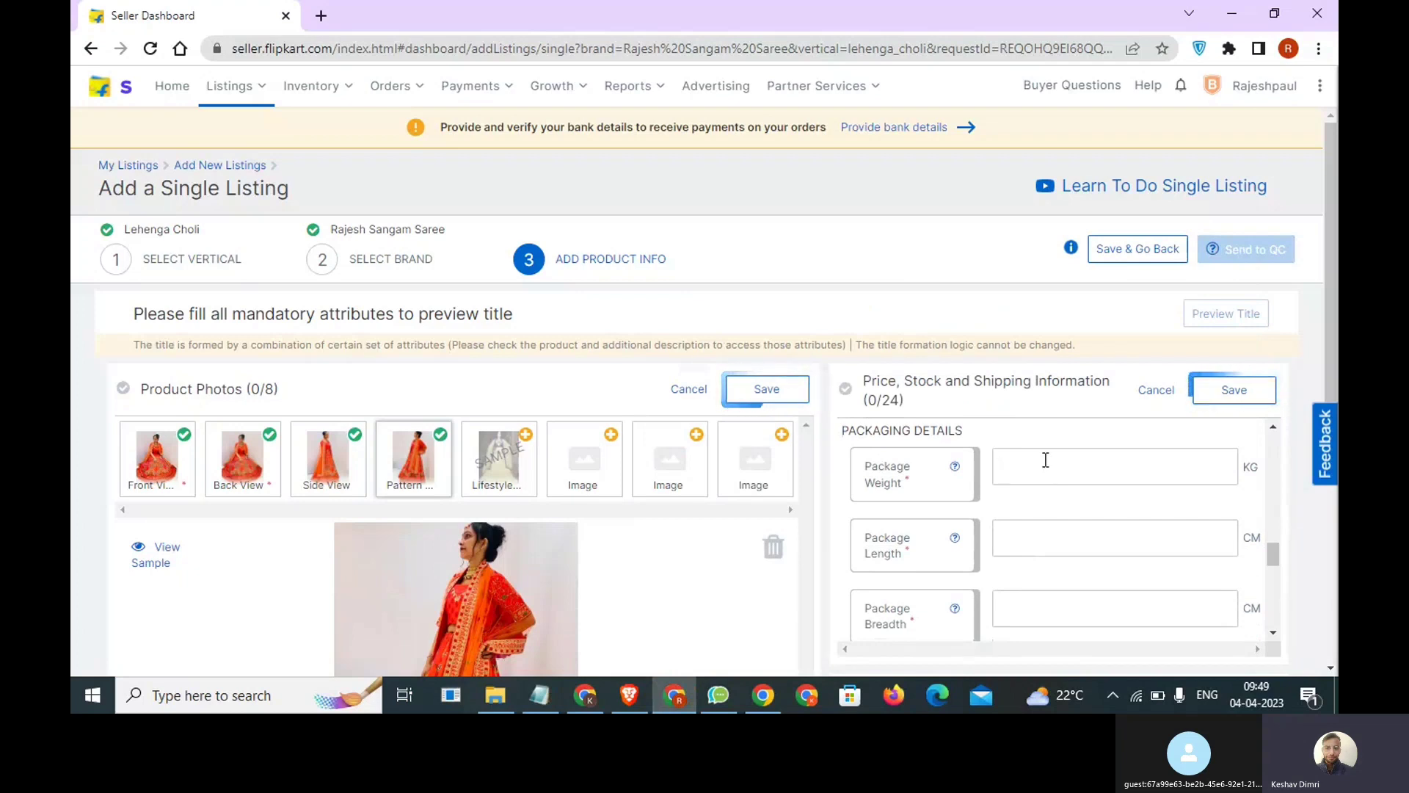
scroll(1031, 521, "down", 1)
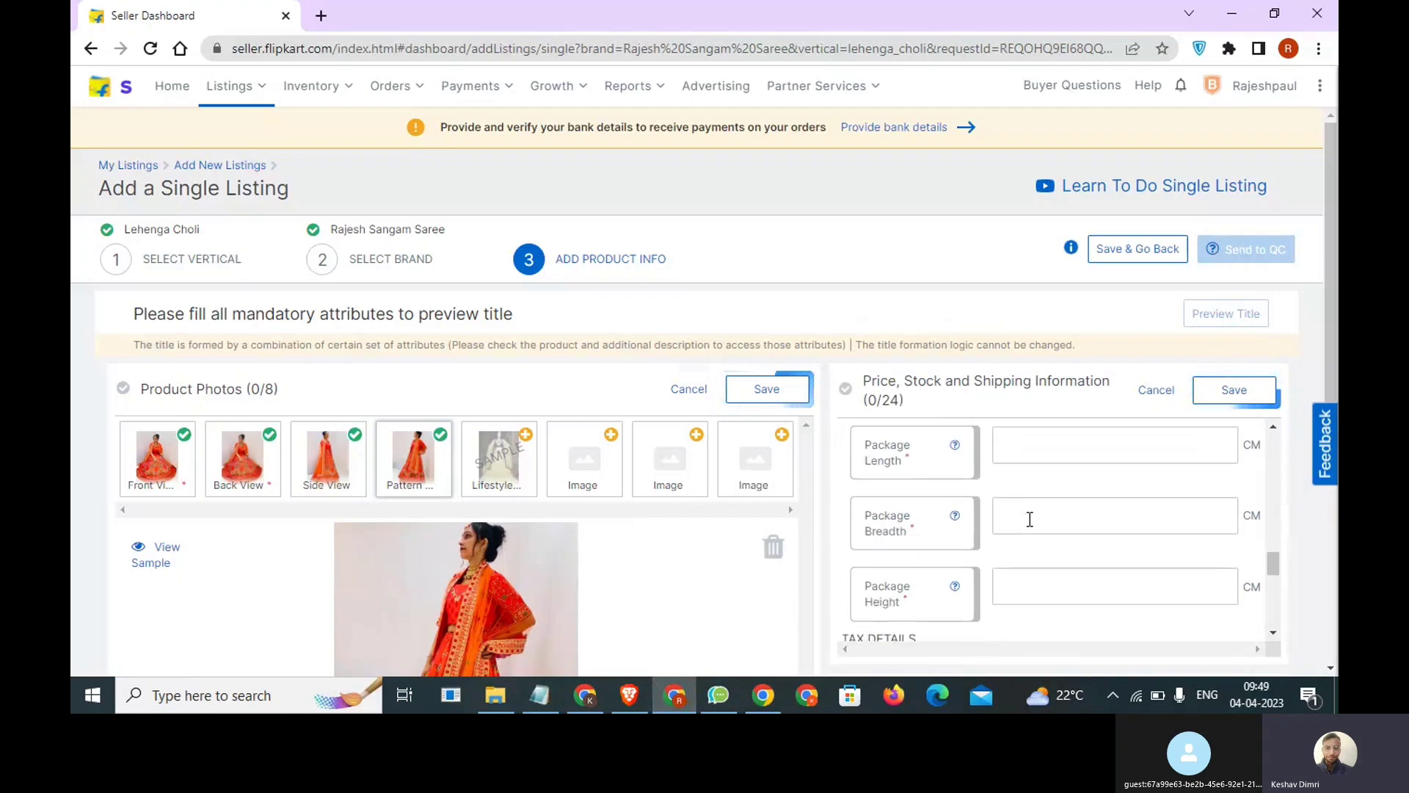
left_click(1015, 591)
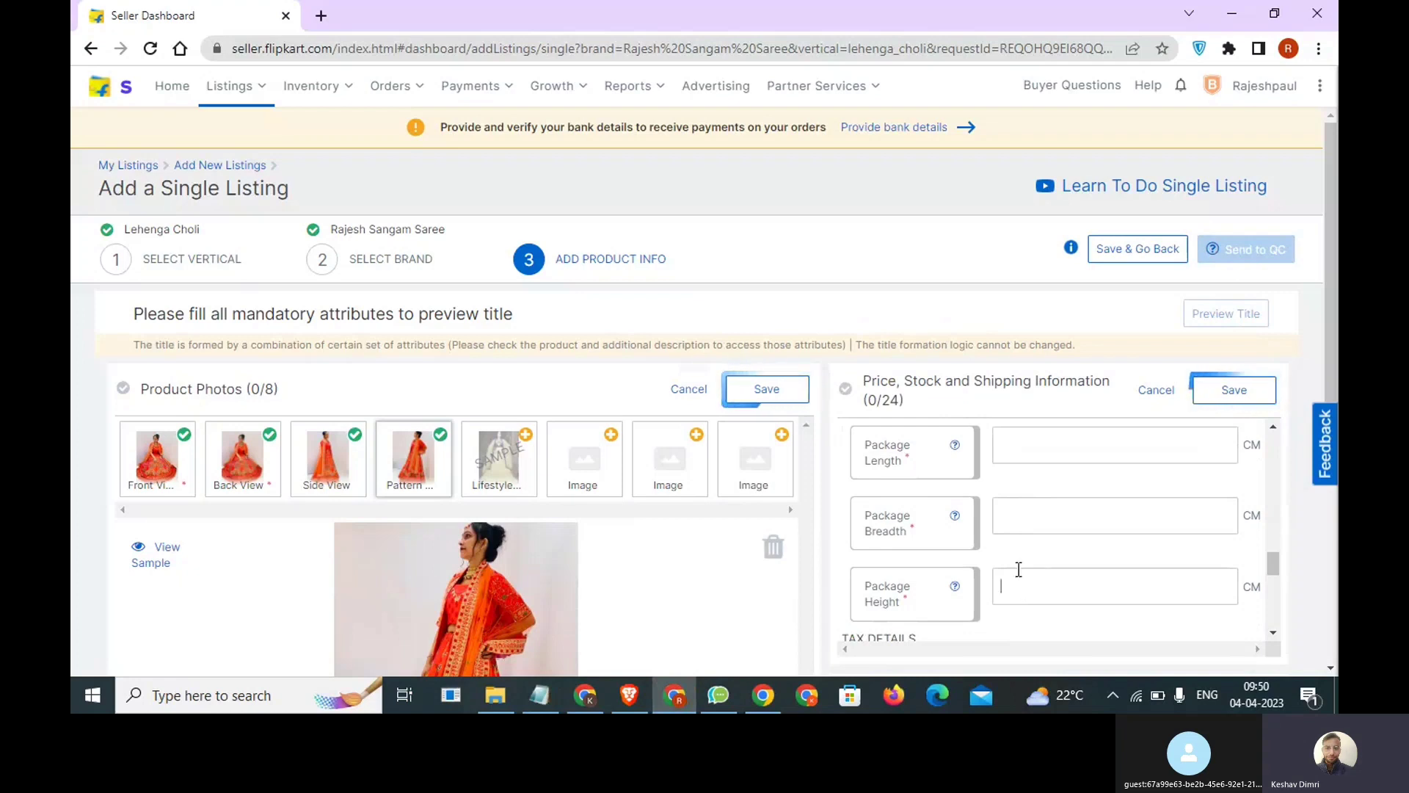
scroll(1019, 569, "up", 2)
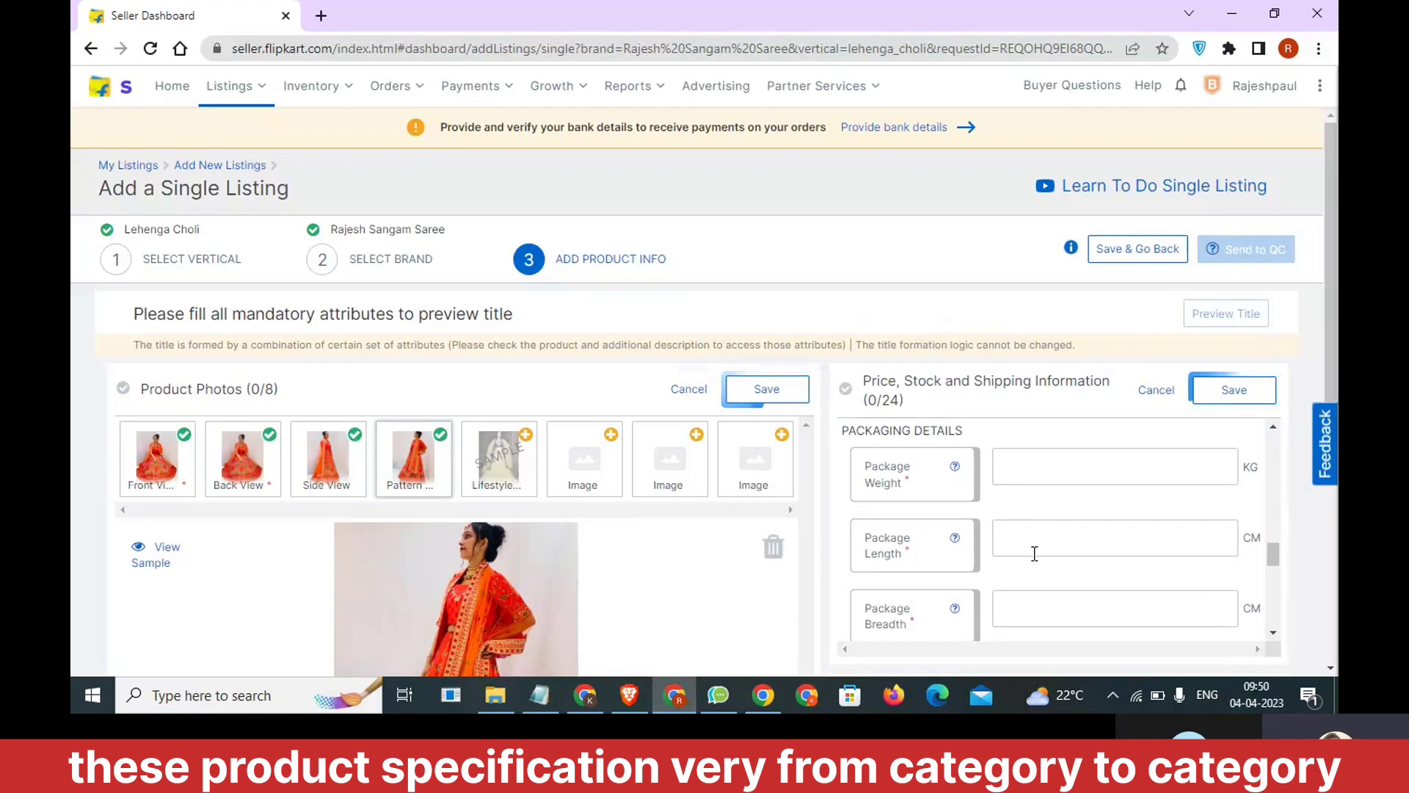
scroll(1023, 577, "down", 1)
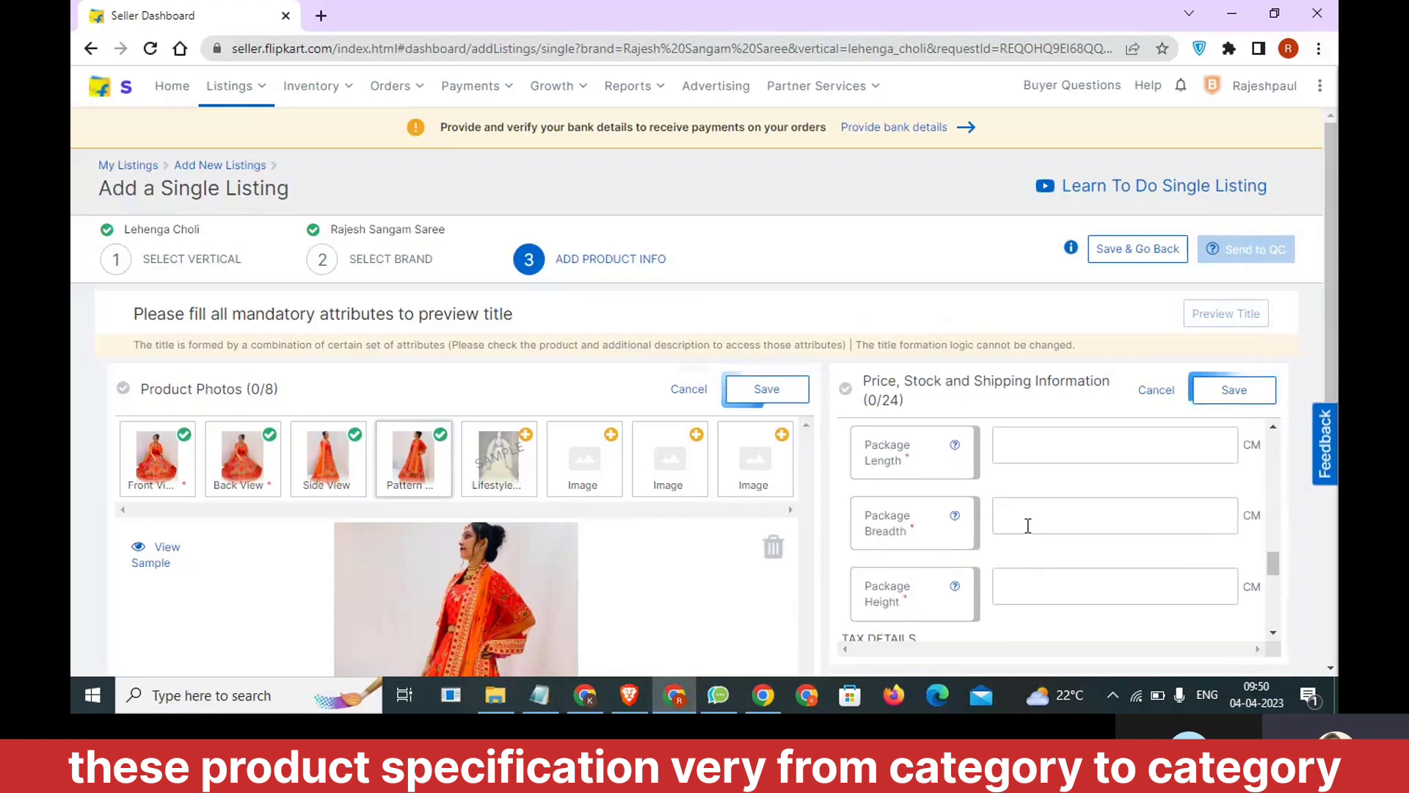
scroll(1029, 521, "up", 1)
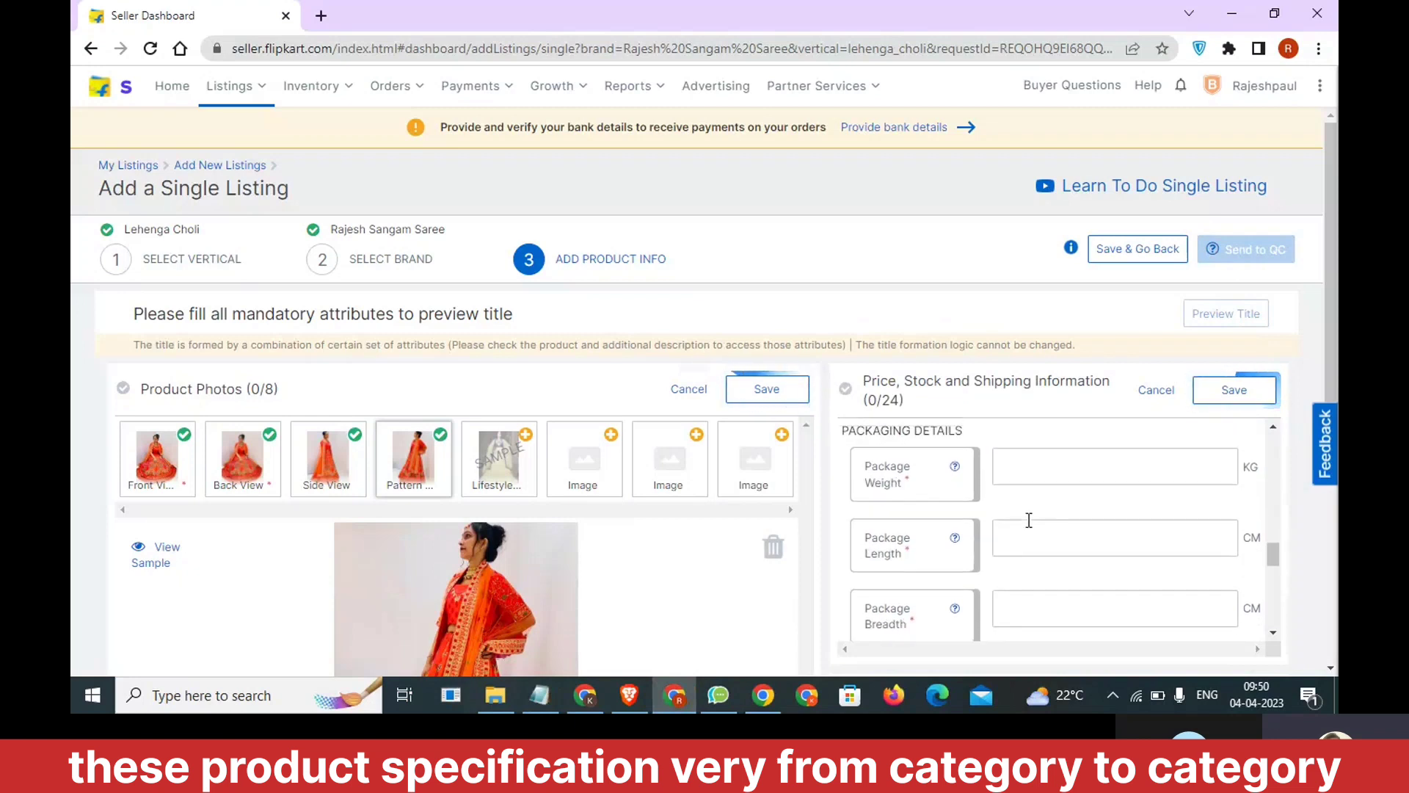
left_click(1044, 464)
type("1")
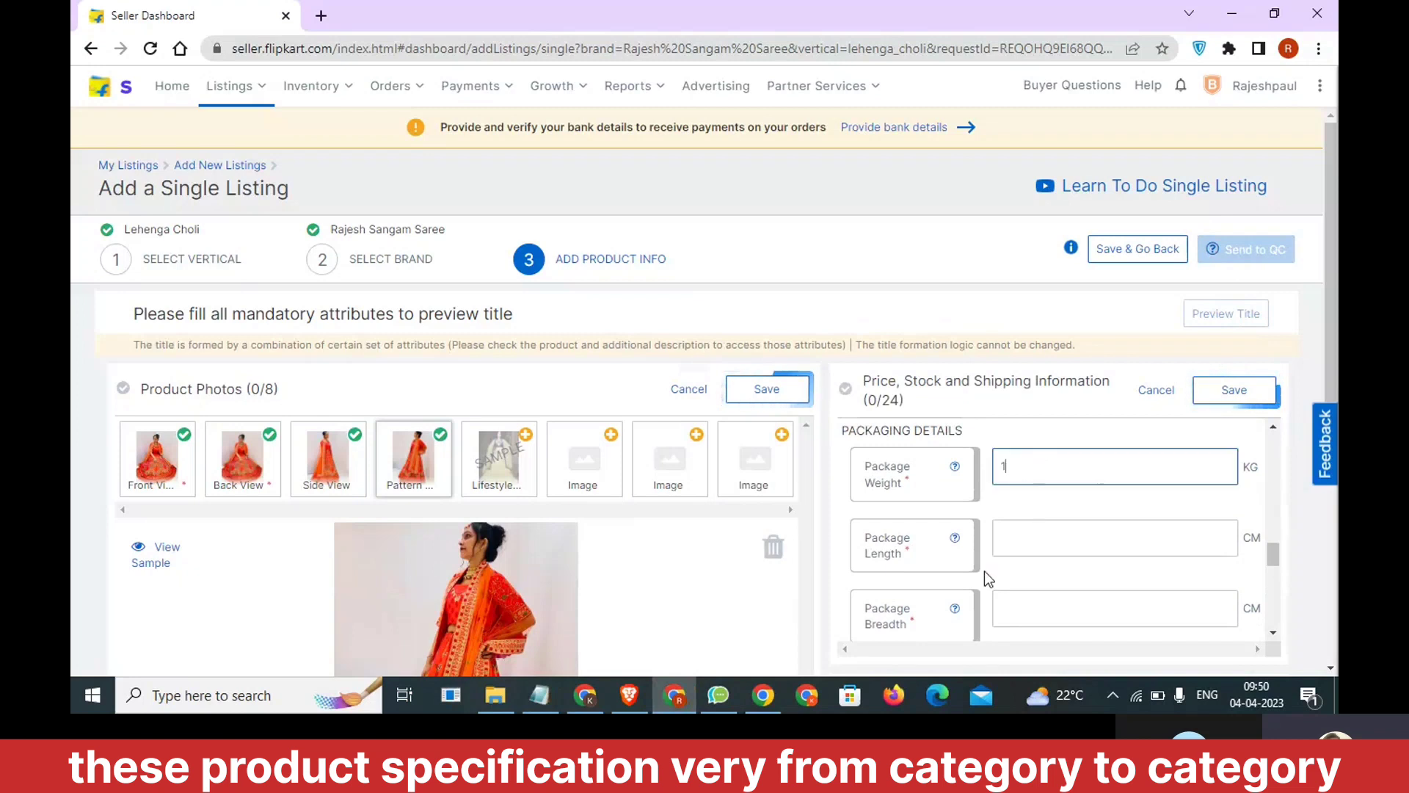
left_click(1016, 543)
type("3")
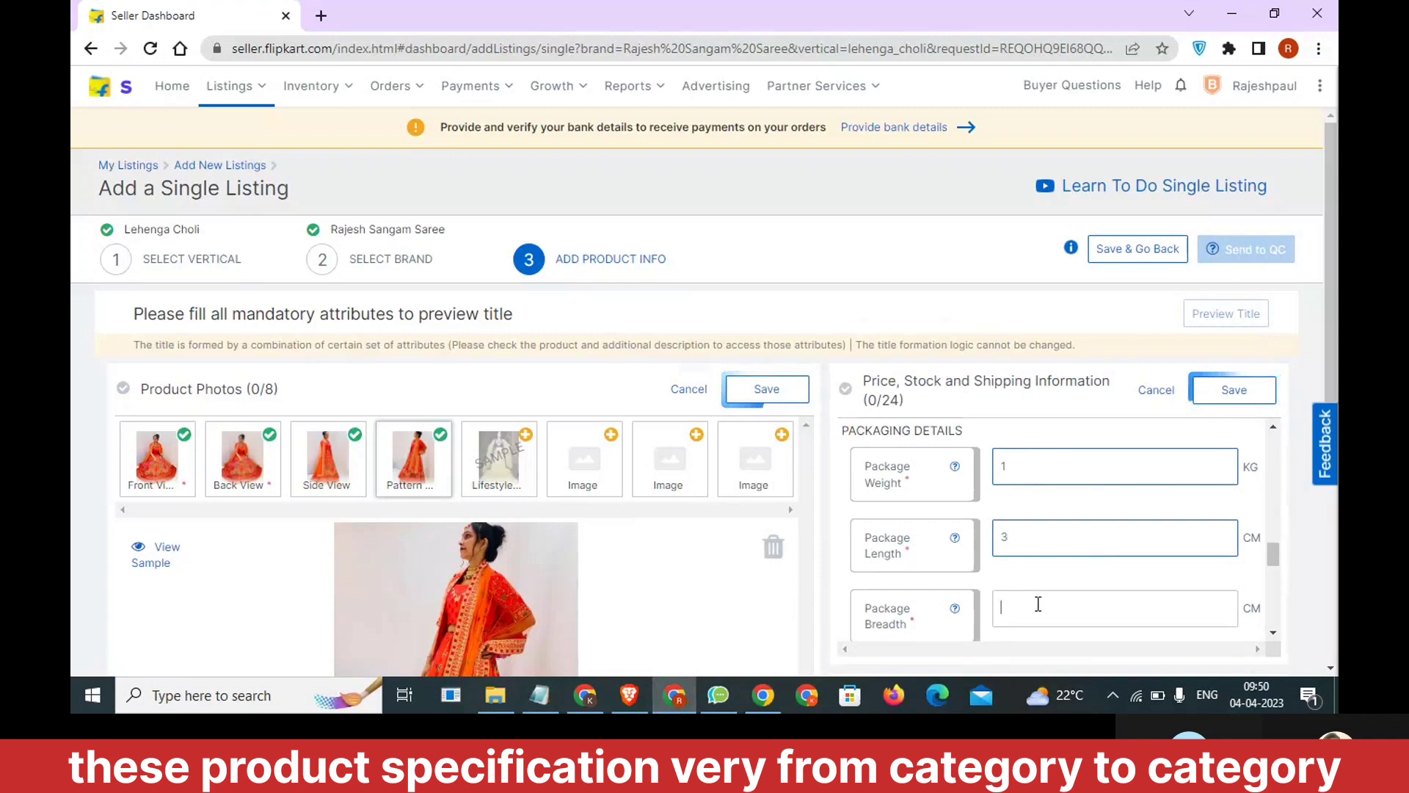
type("12")
Set the package breadth to 12 CM and the package height to 10 CM.
scroll(1035, 596, "down", 1)
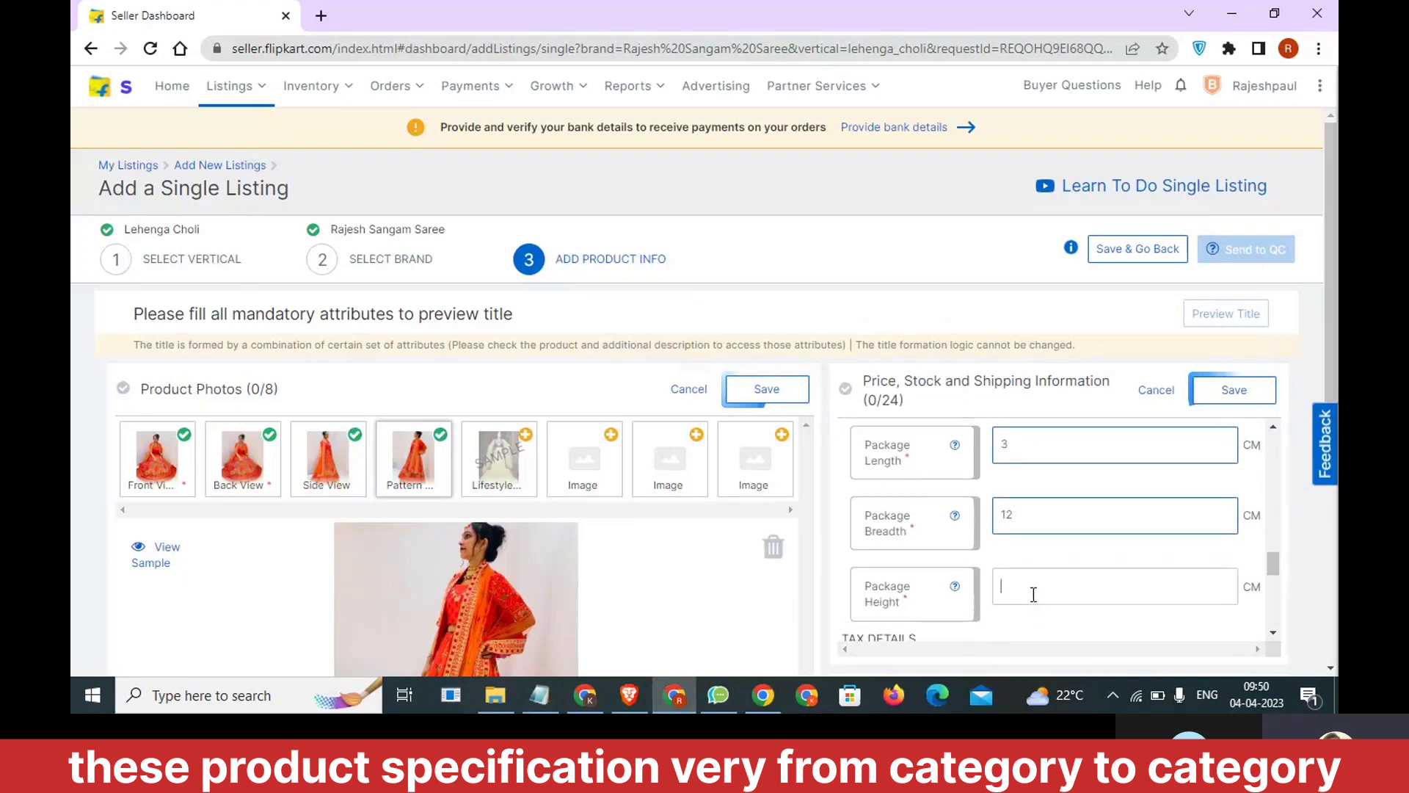
left_click(1034, 595)
type("1")
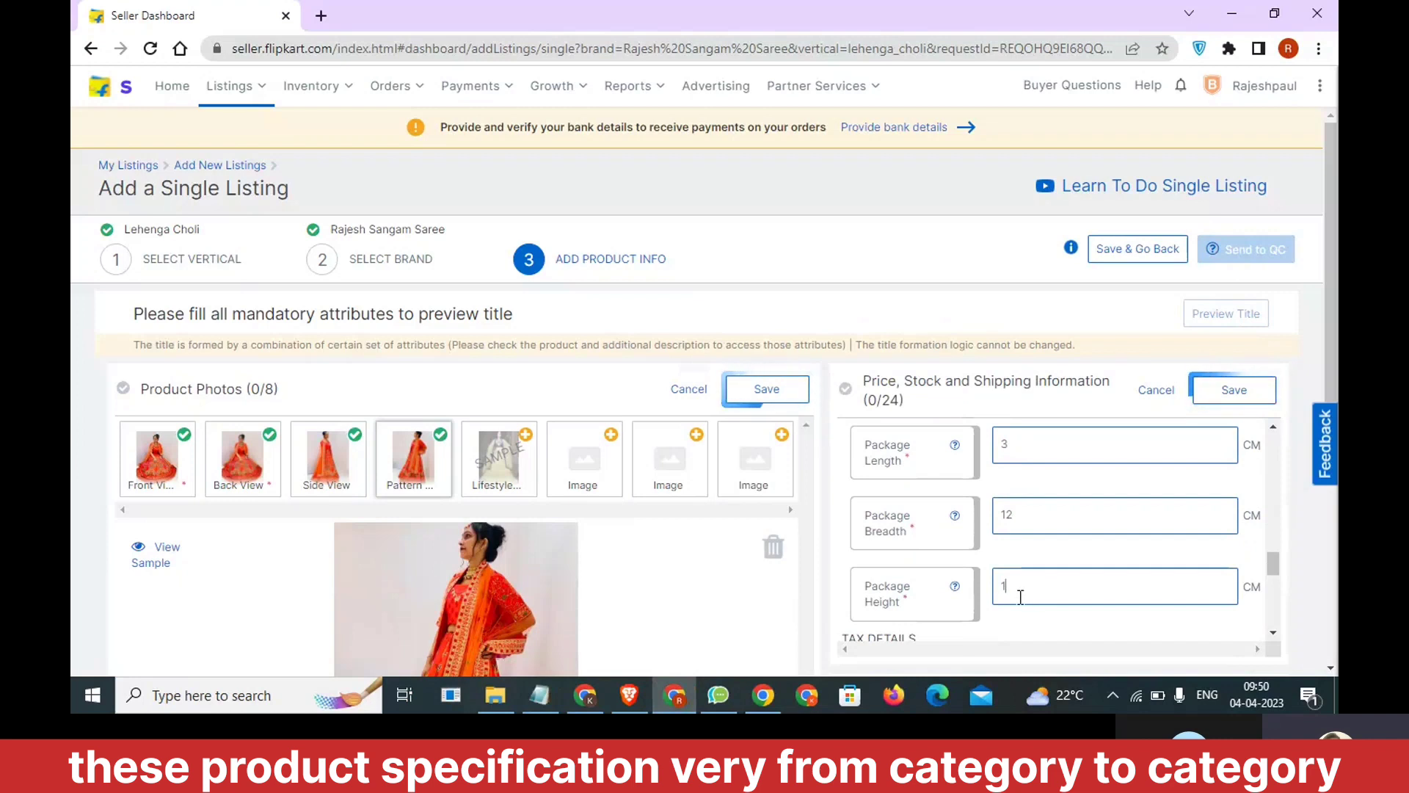
scroll(1019, 593, "down", 1)
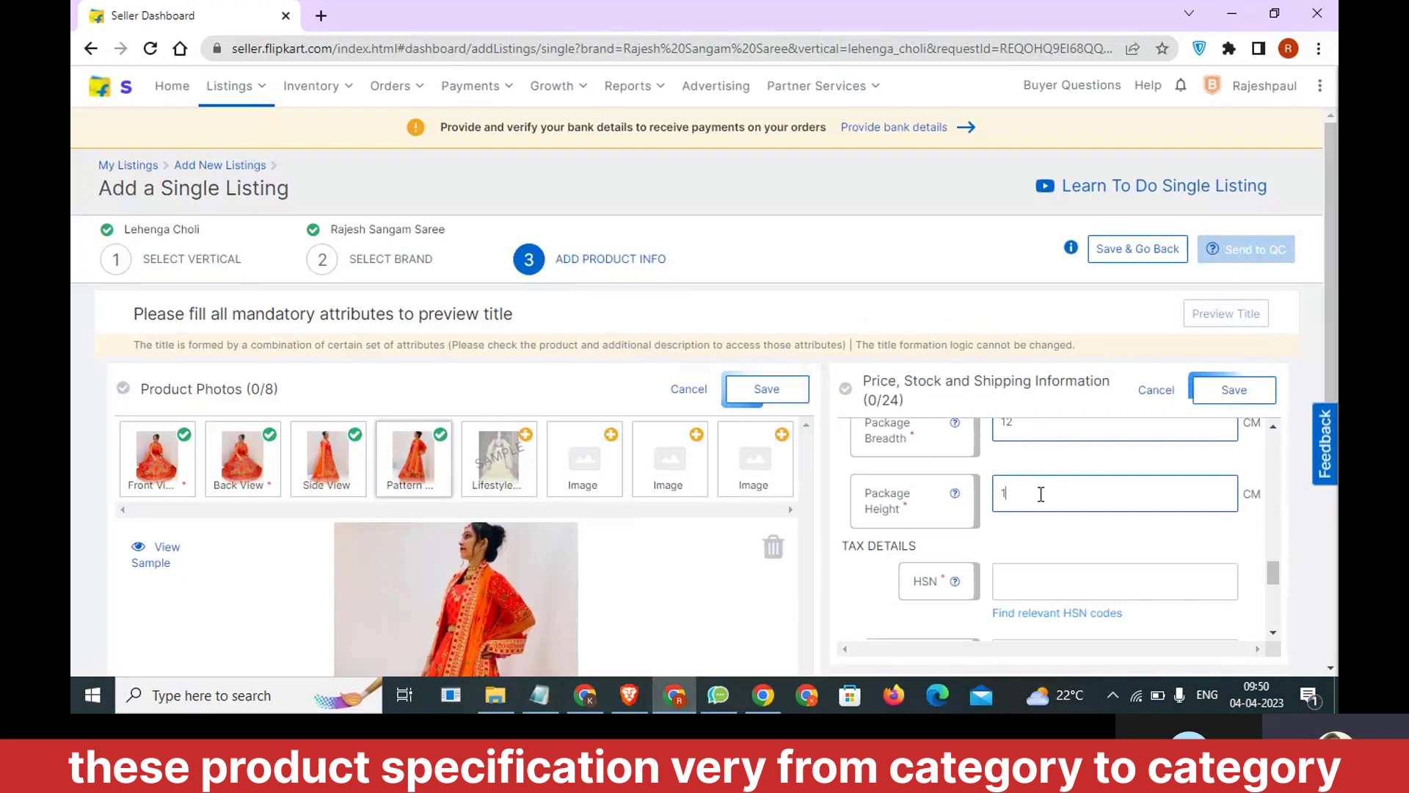
type("0")
Open the list of relevant HSN codes for the listing's tax details.
scroll(1033, 543, "down", 1)
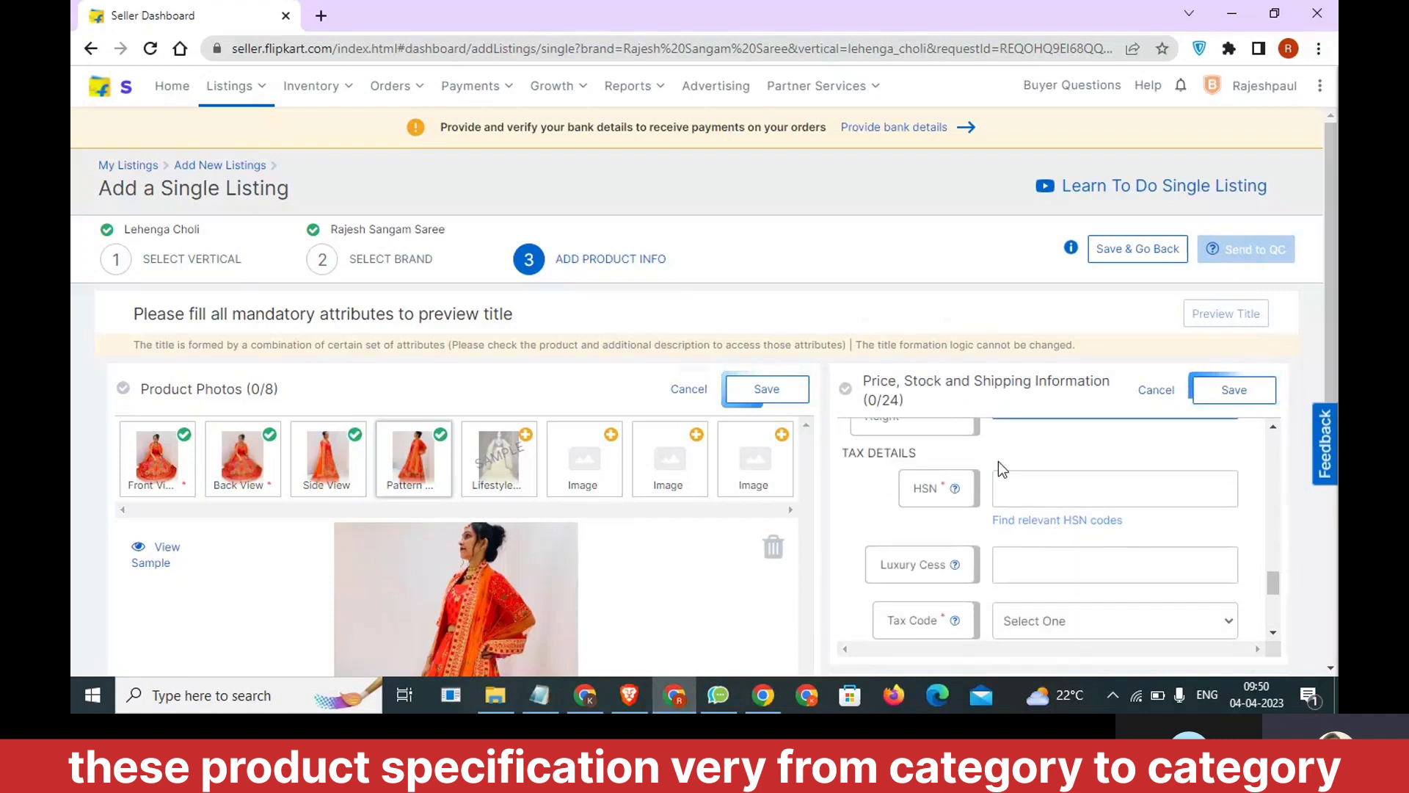
left_click(1050, 521)
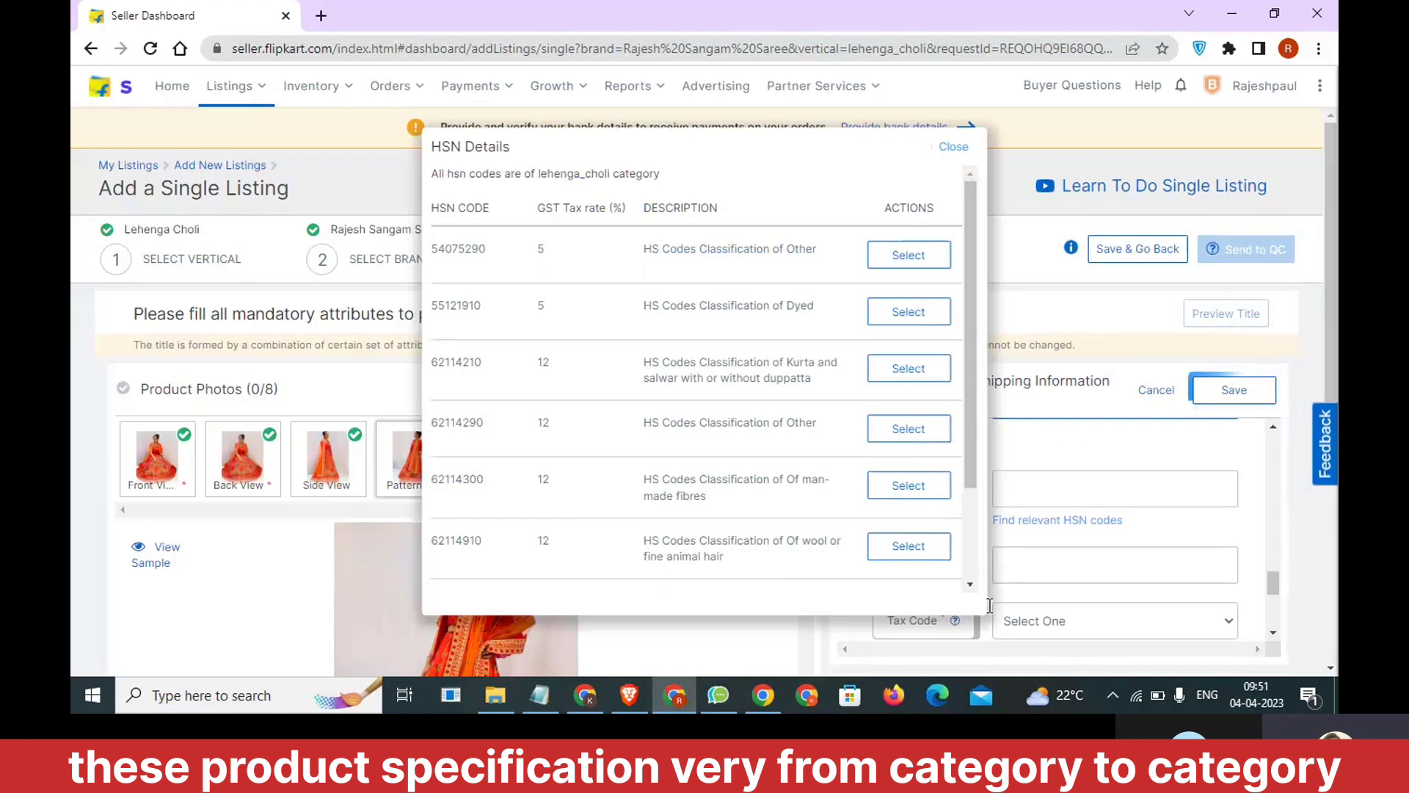
Switch to the Notepad note and add the line "18% >> Gst" below the 300 + 150 calculation, followed by a line with "\".
left_click(540, 695)
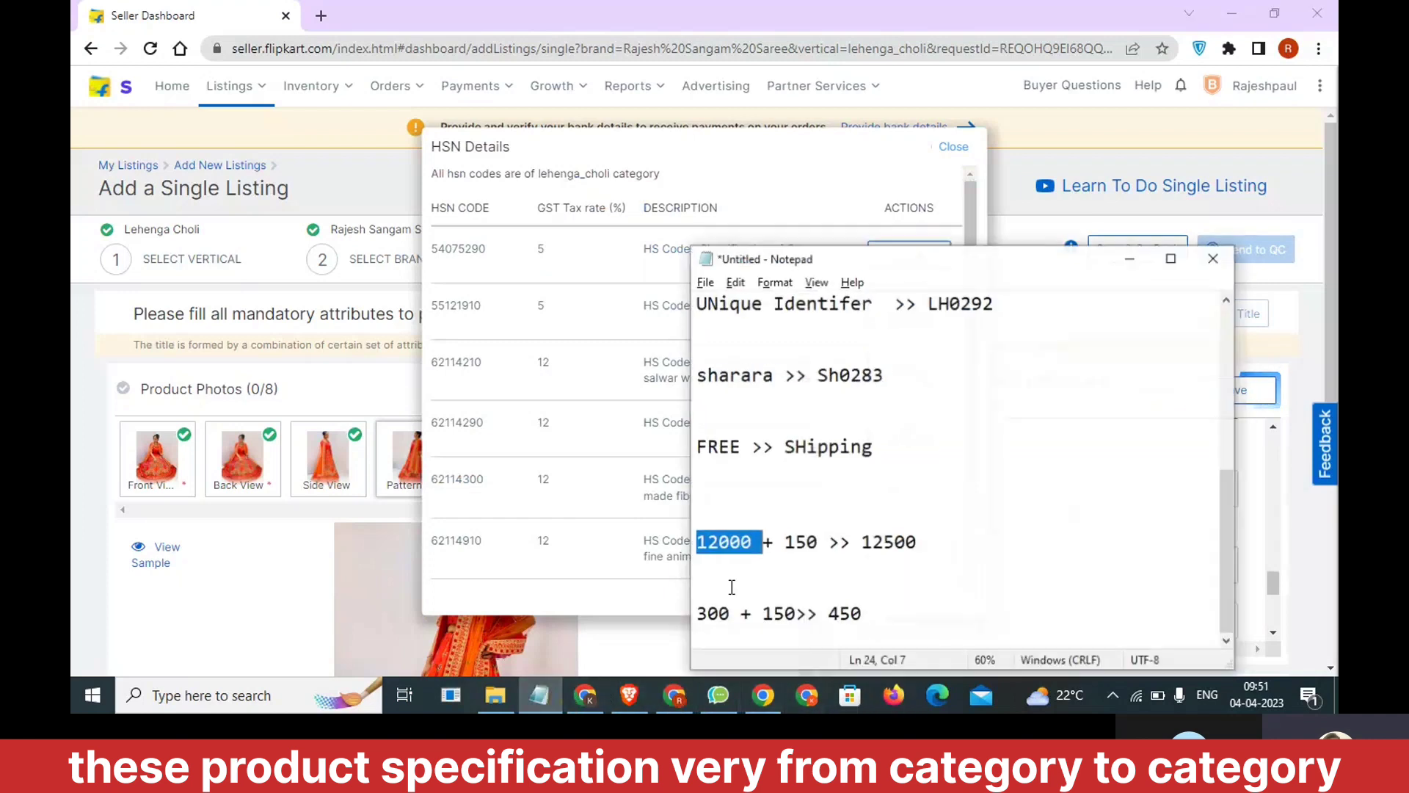
left_click(928, 605)
key("Return")
key("Return")
key("Return")
key("Return")
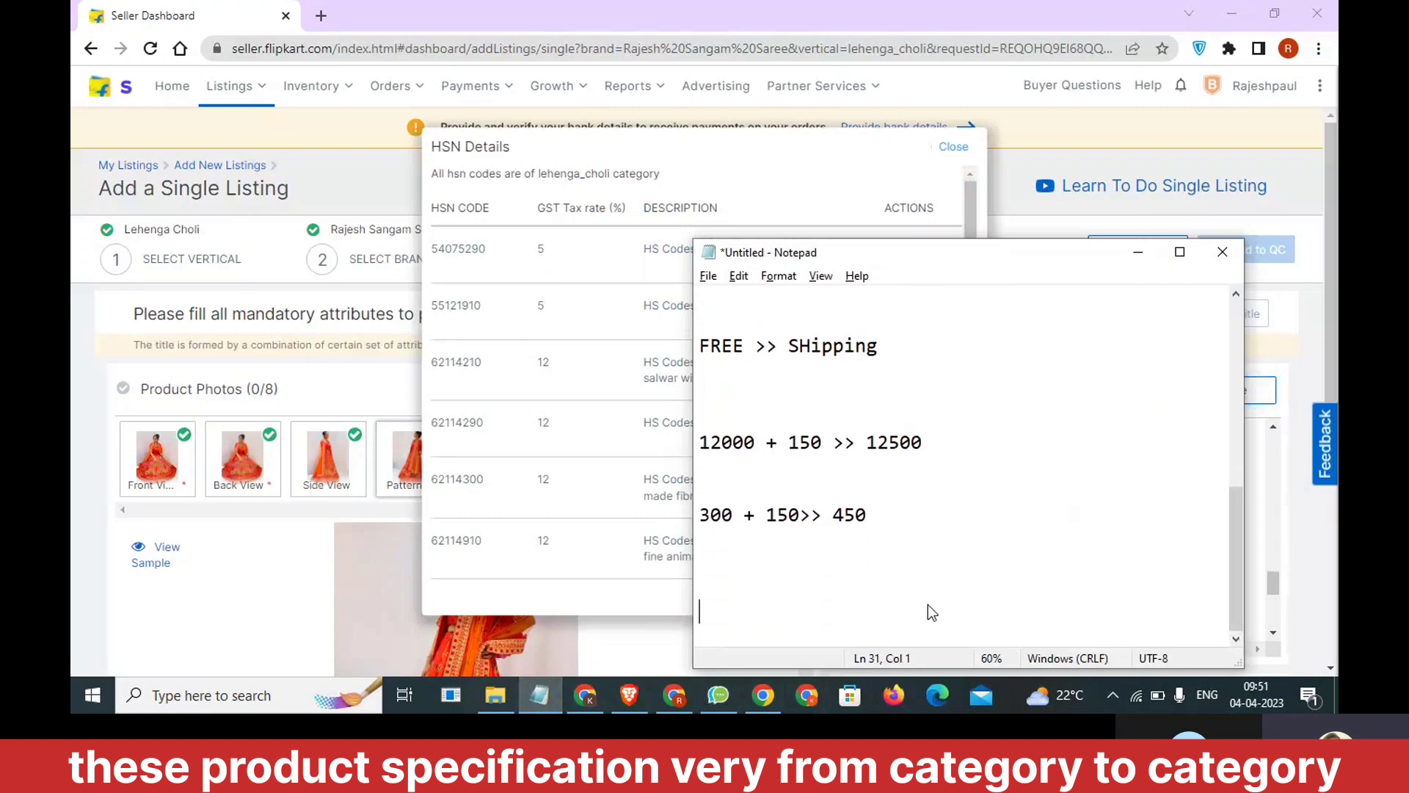
type("18% >> Gst")
key("Return")
type("\\")
Add the rates 12%, 5% and 28% on separate lines below the GST line in the note and highlight 28%.
key("Return")
key("Return")
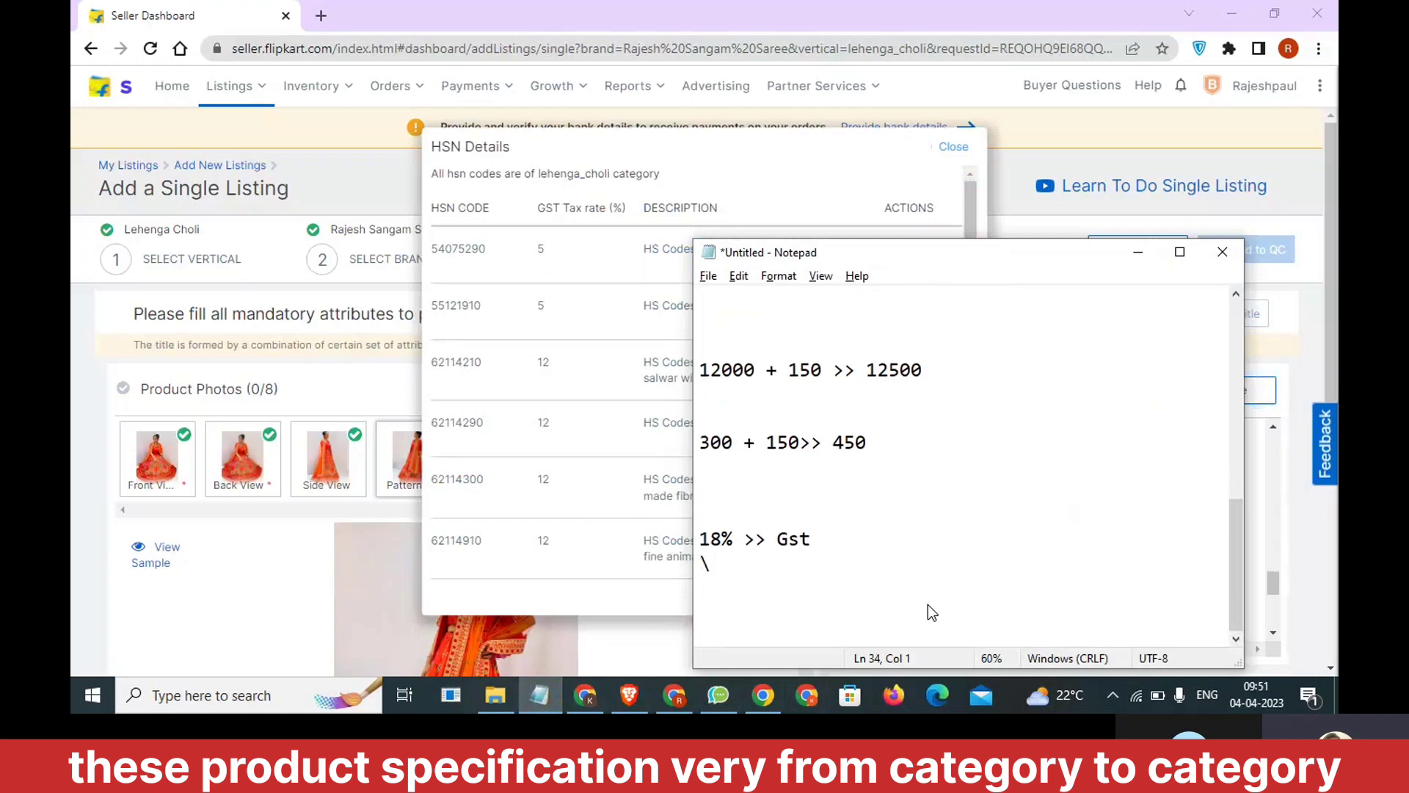
type("12%")
key("Return")
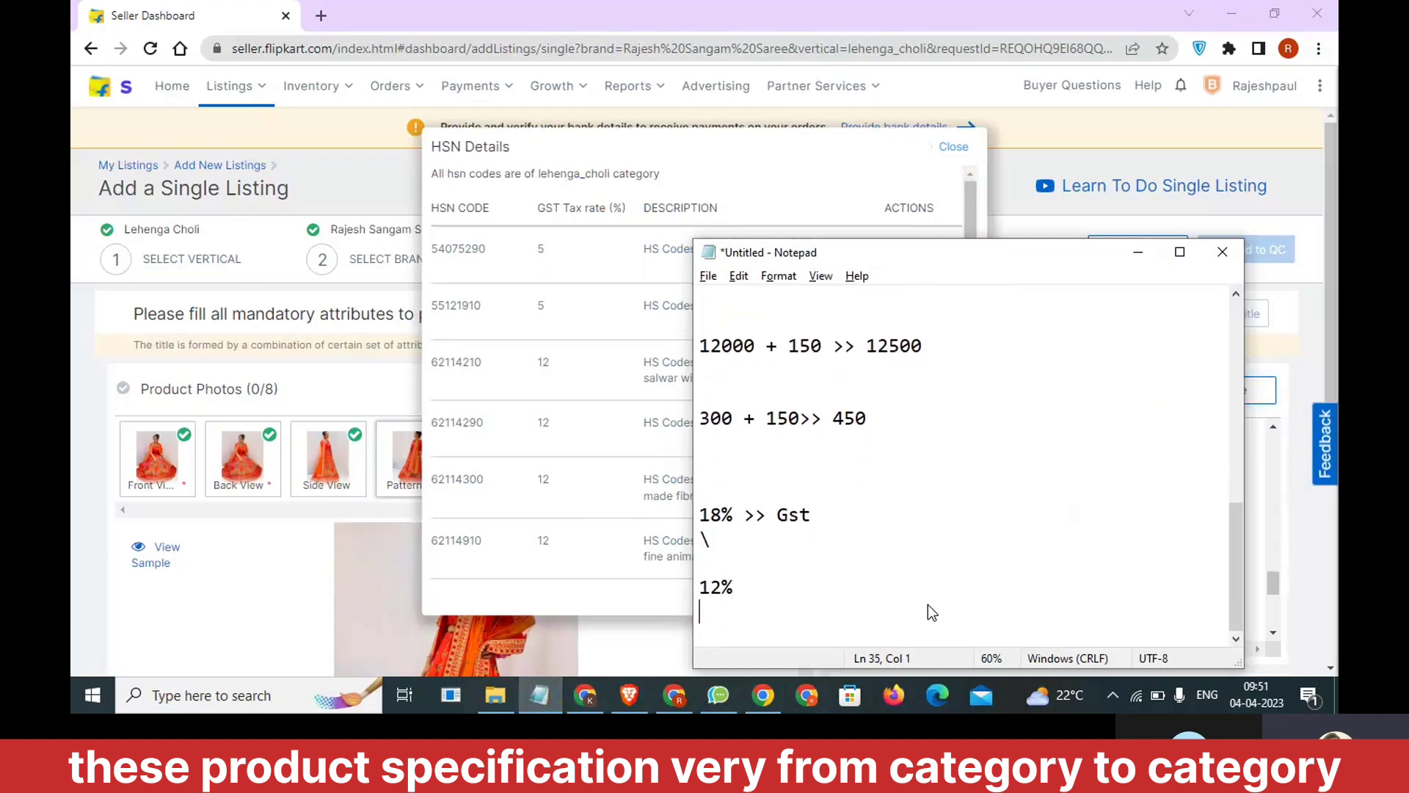
type("5%")
key("Return")
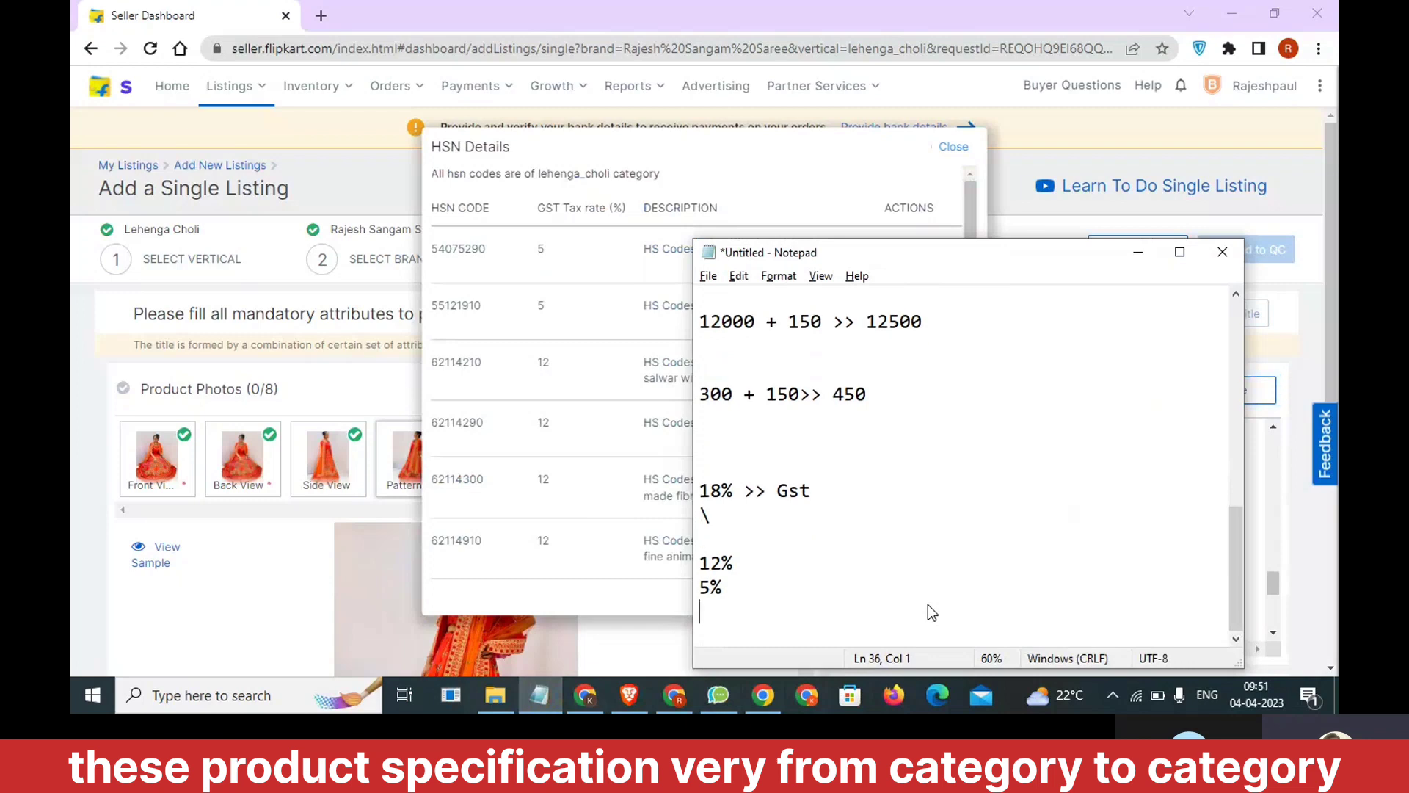
type("28%")
left_click_drag(806, 618, 696, 603)
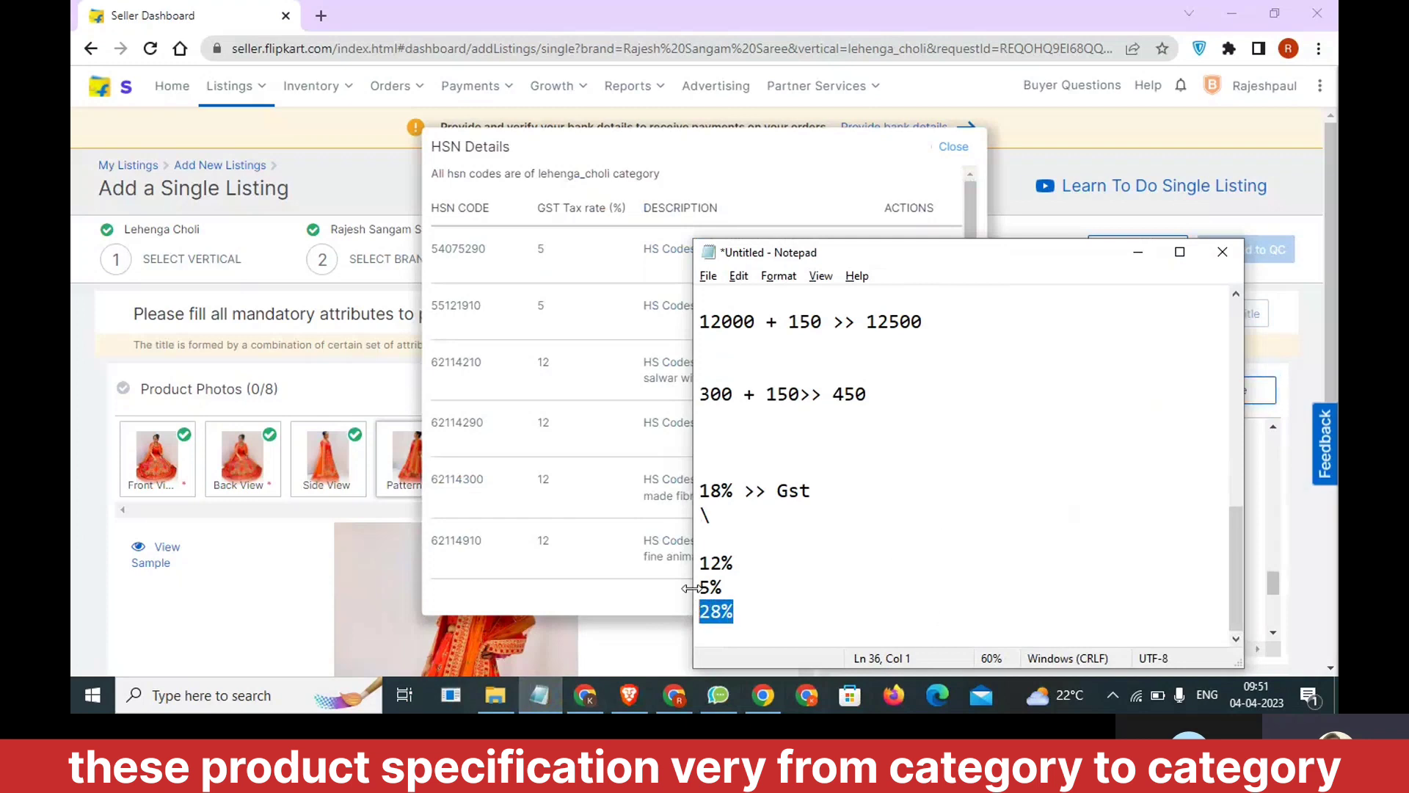
Return to the HSN code list and select 62114210, the classification for kurta and salwar with or without duppatta.
left_click(574, 593)
scroll(705, 456, "down", 2)
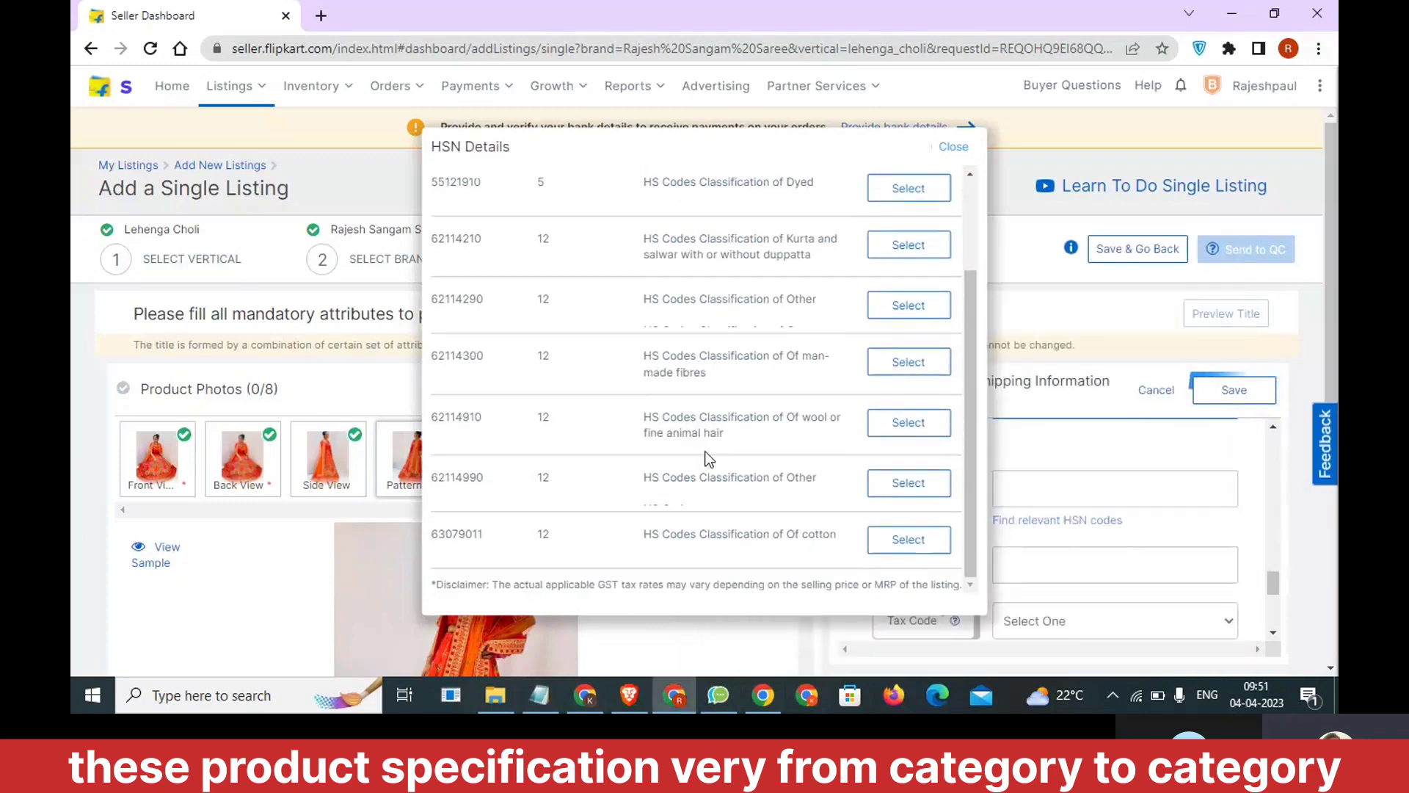
scroll(708, 459, "up", 3)
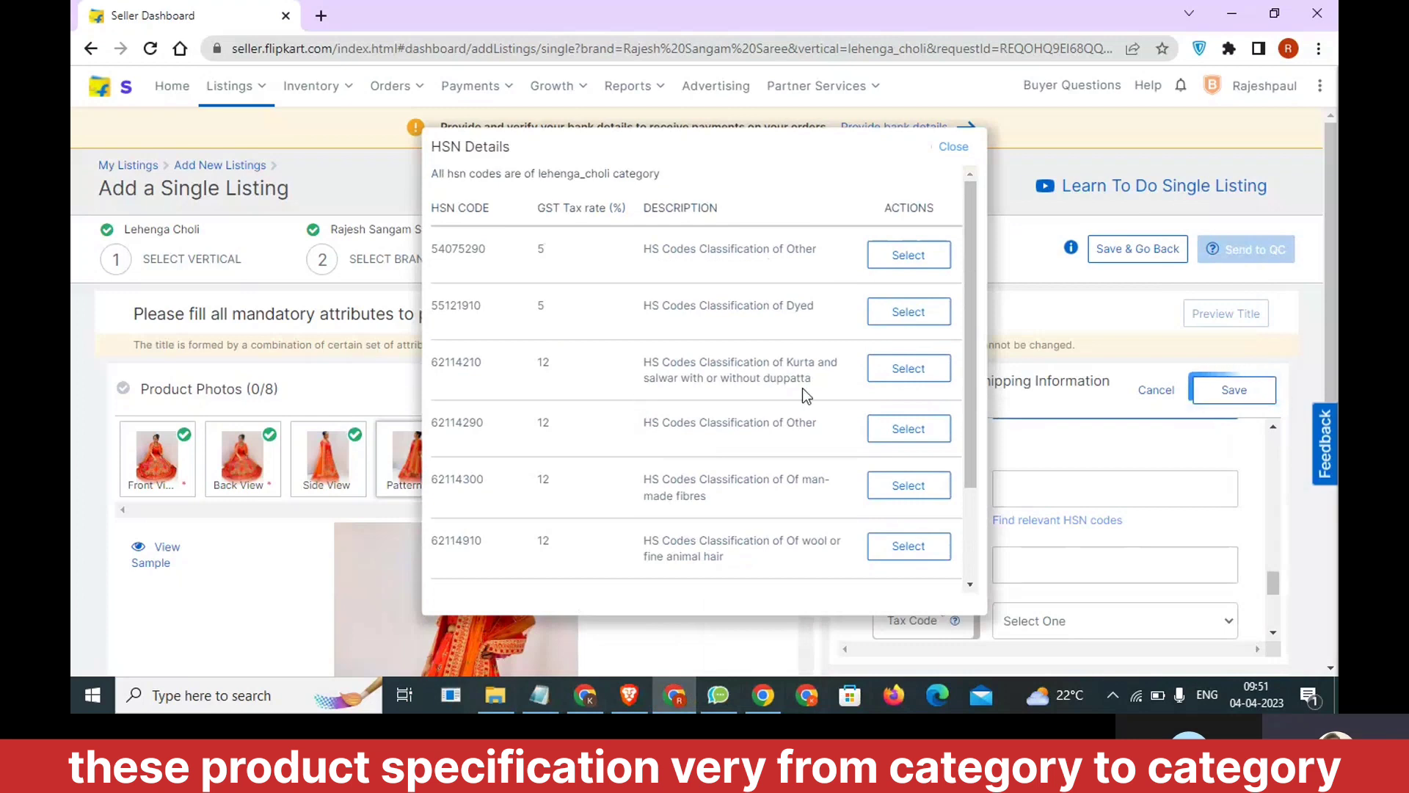
left_click_drag(814, 379, 641, 371)
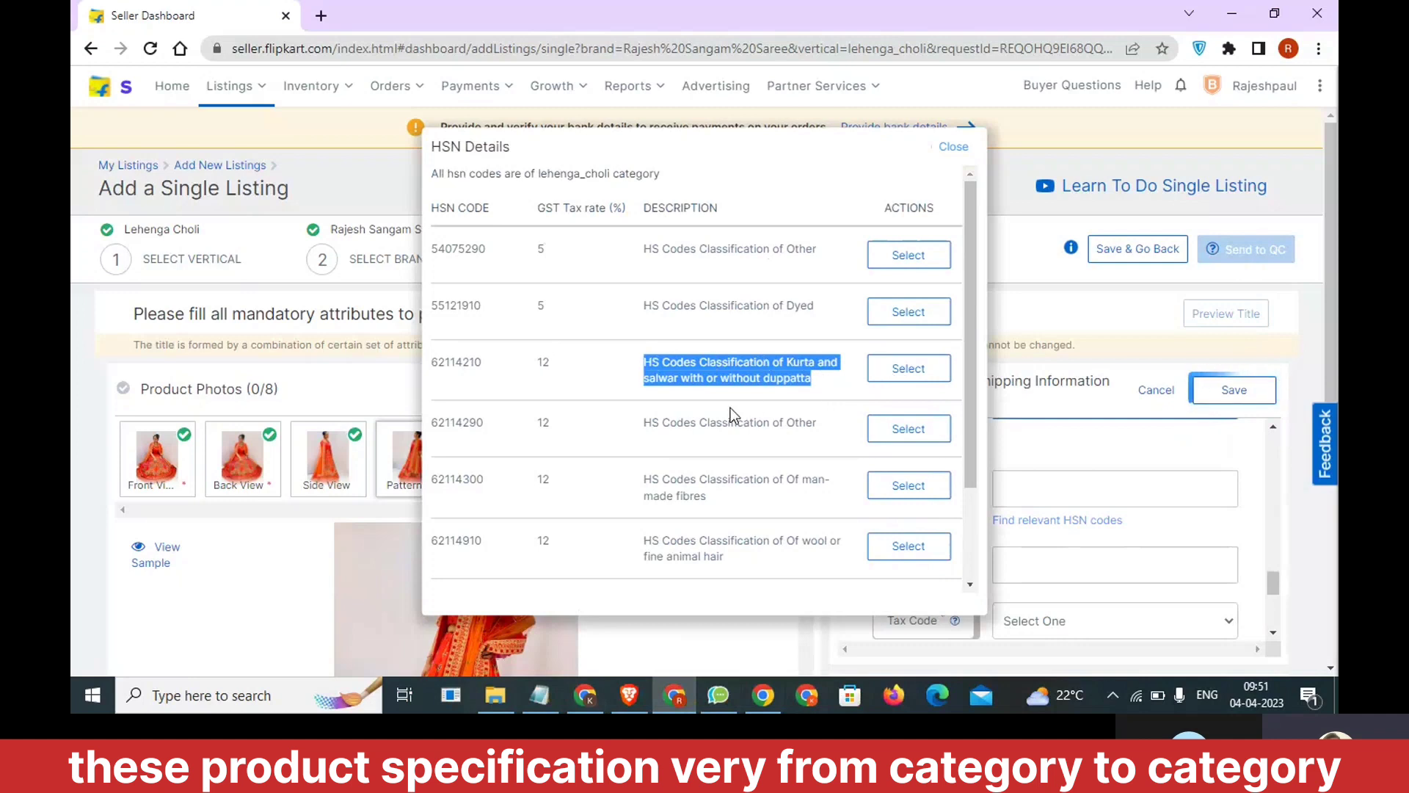
scroll(734, 407, "down", 2)
left_click(907, 245)
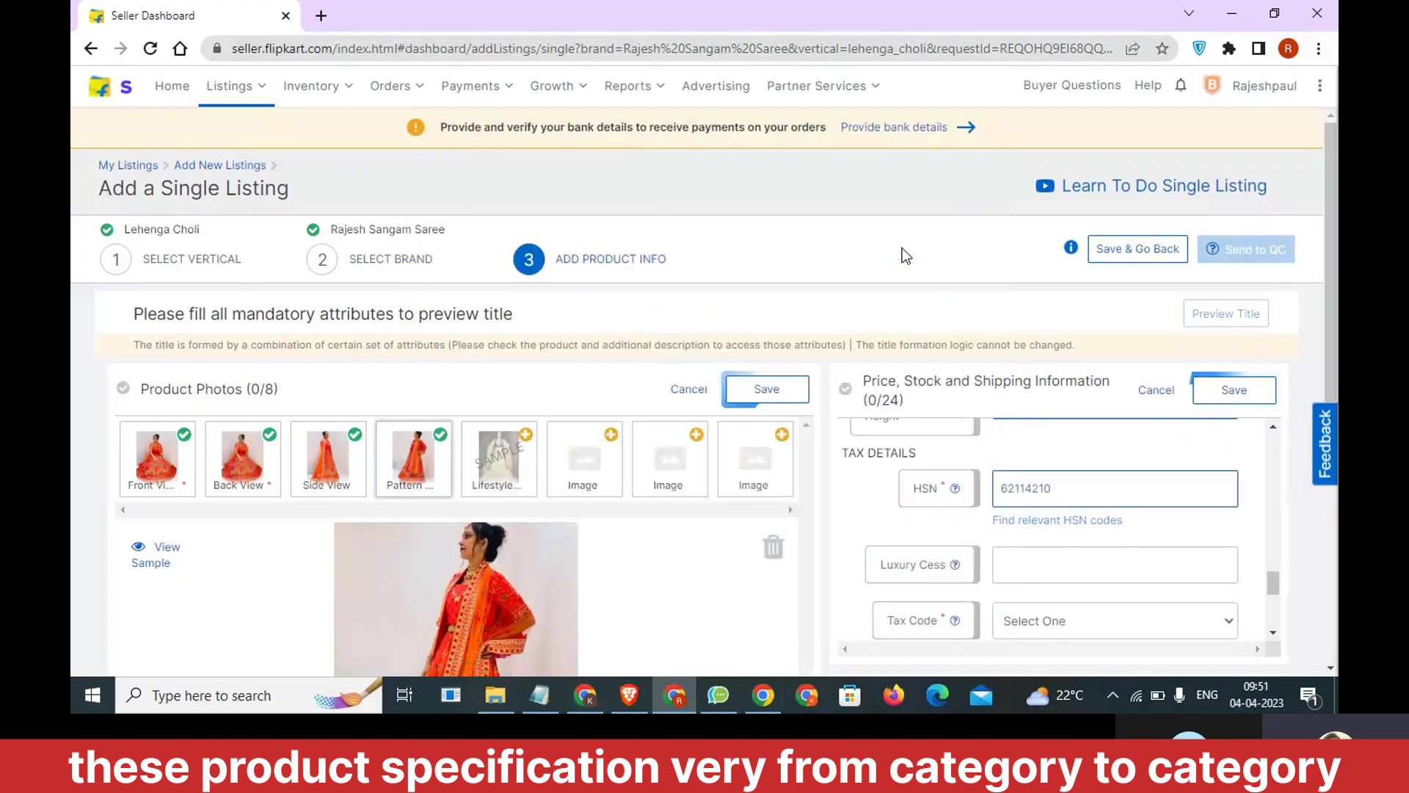
Set the listing's tax code to GST_APPAREL, viewing the tax code explanation and reselecting the same option.
scroll(1039, 302, "down", 4)
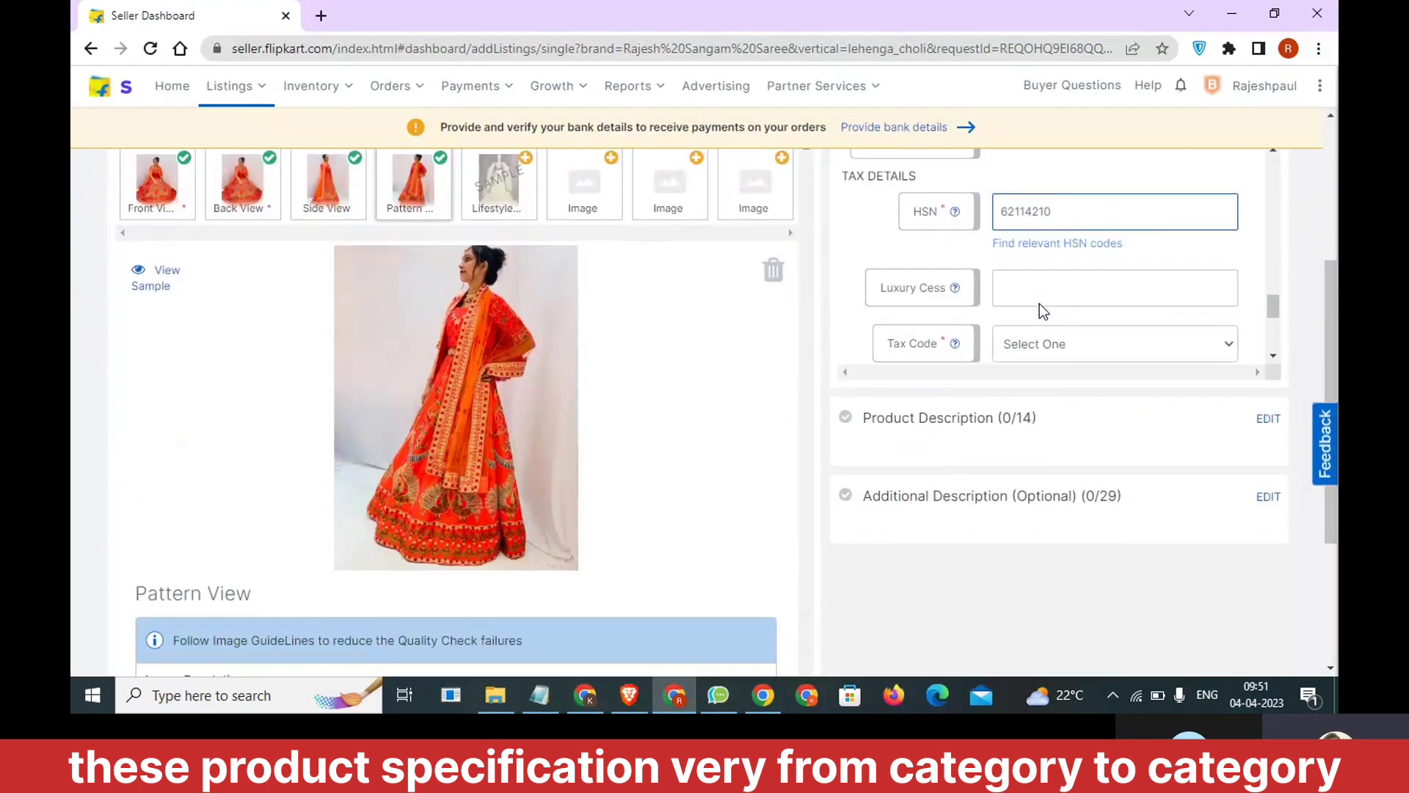
left_click(1034, 334)
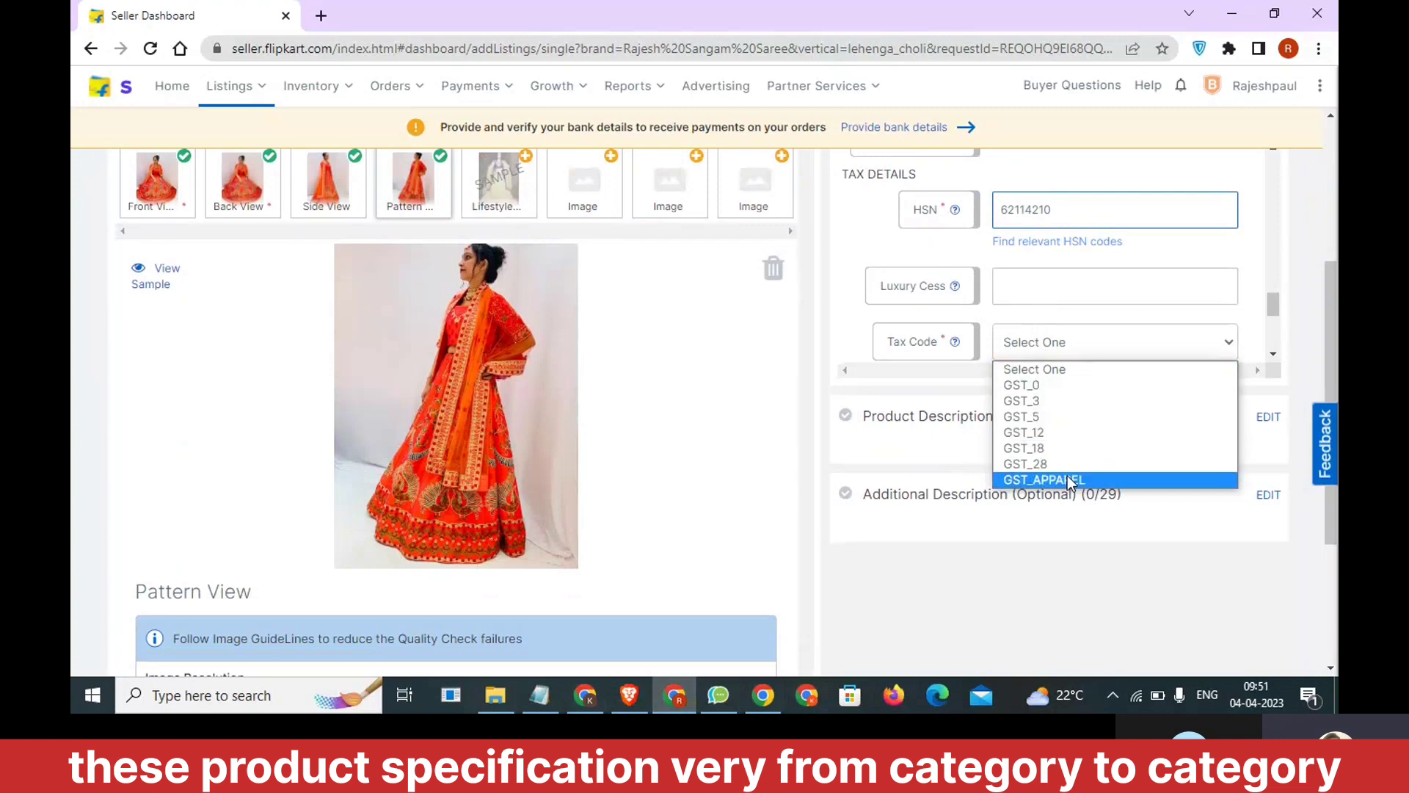
left_click(1067, 479)
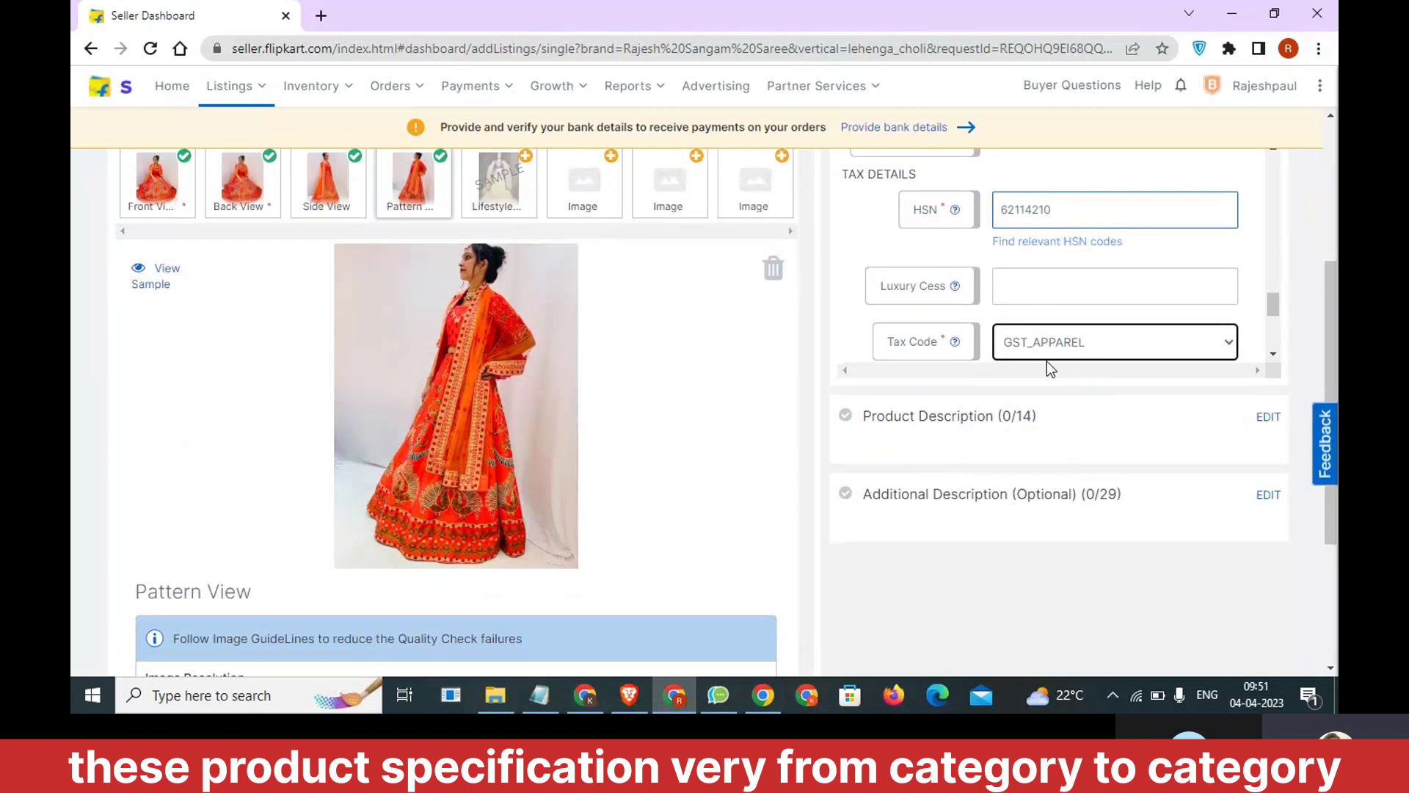
mouse_move(957, 345)
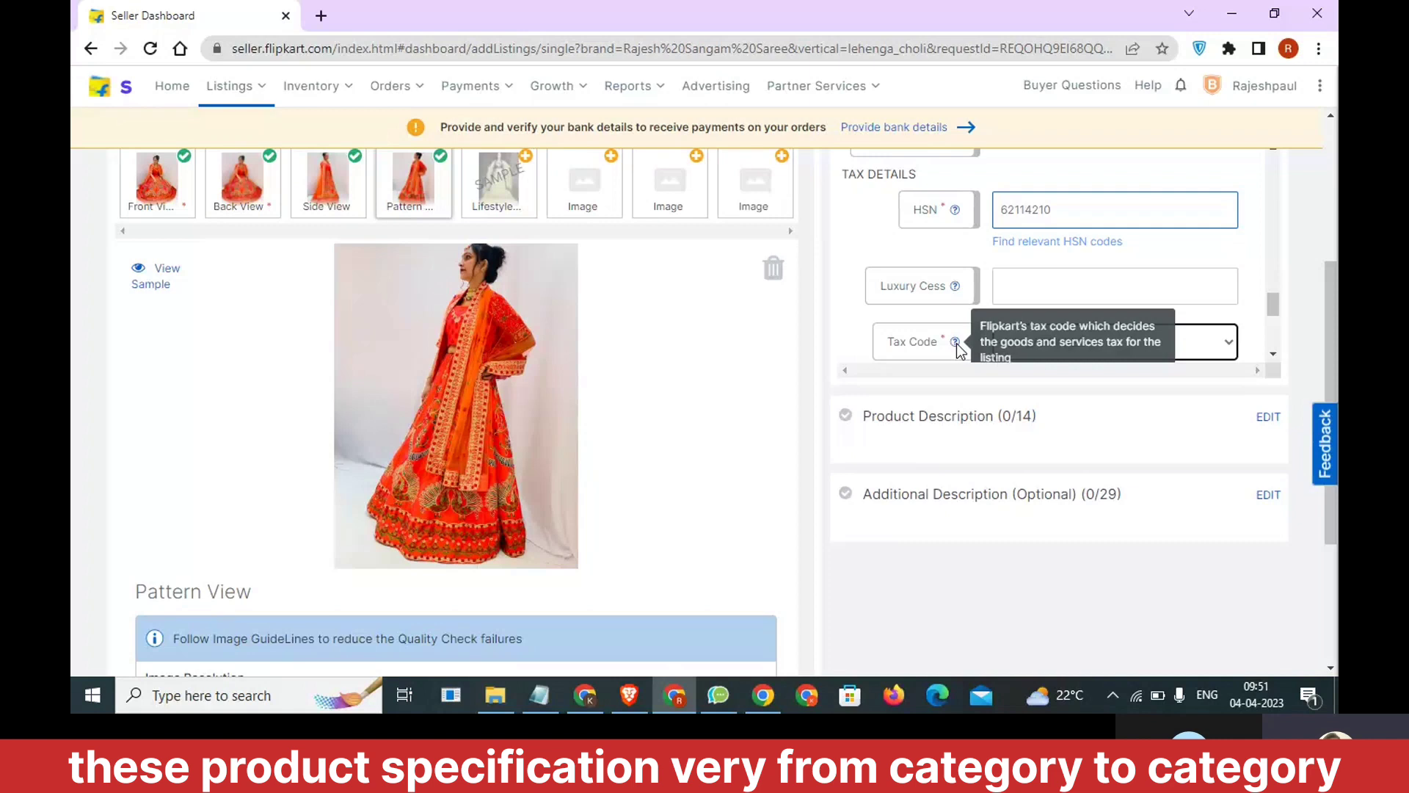
left_click(1050, 344)
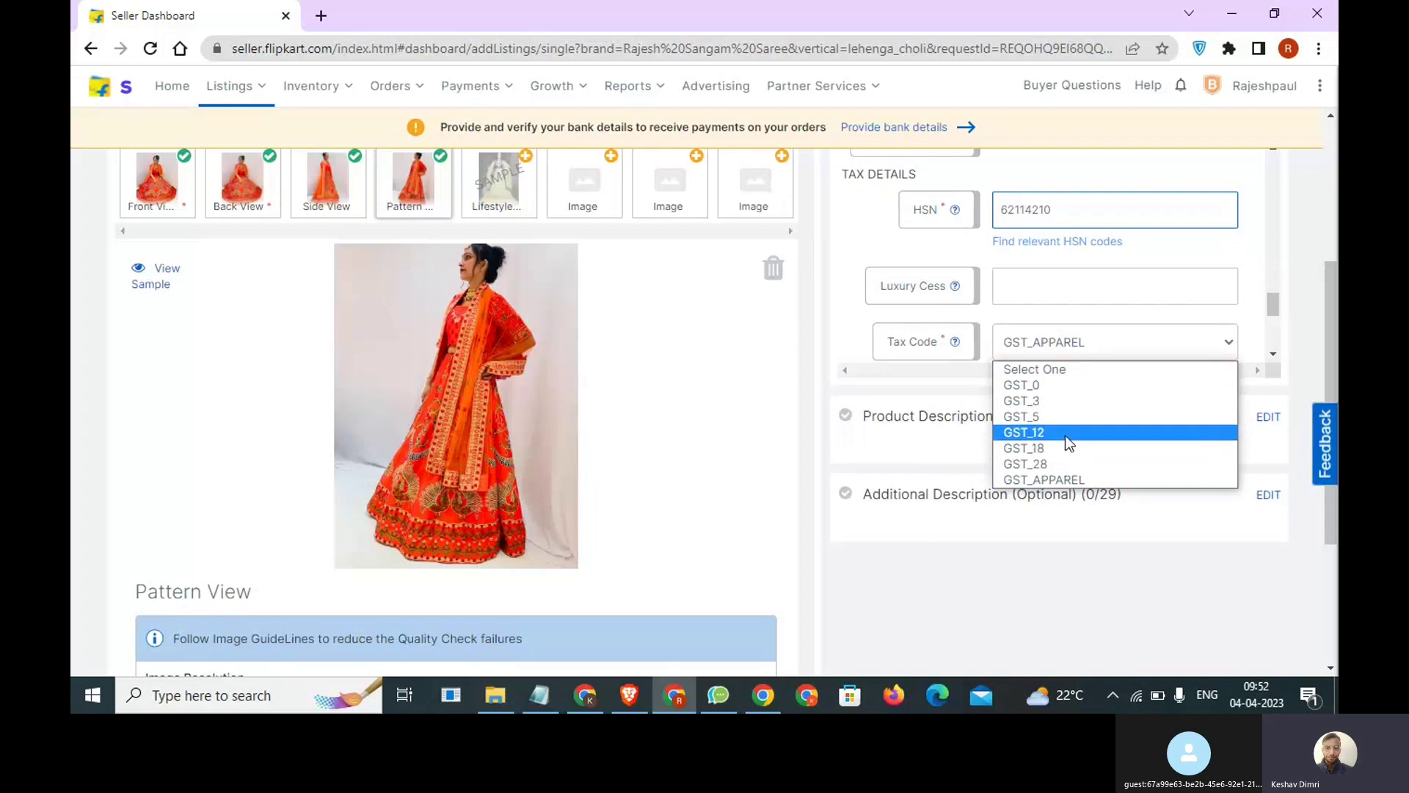
left_click(1073, 478)
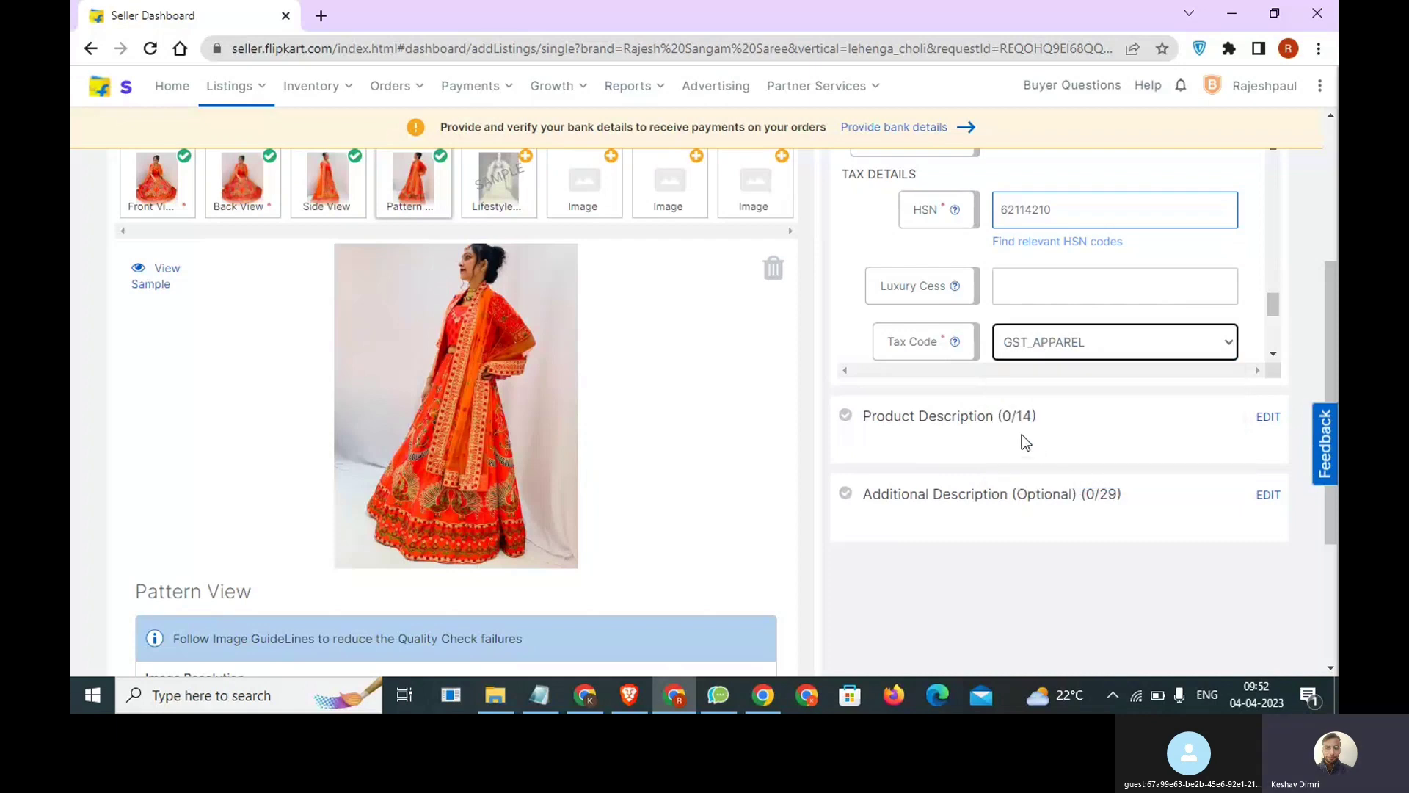
Save the Price, Stock and Shipping Information section and collapse the issues list.
scroll(1094, 409, "up", 4)
scroll(1041, 459, "up", 4)
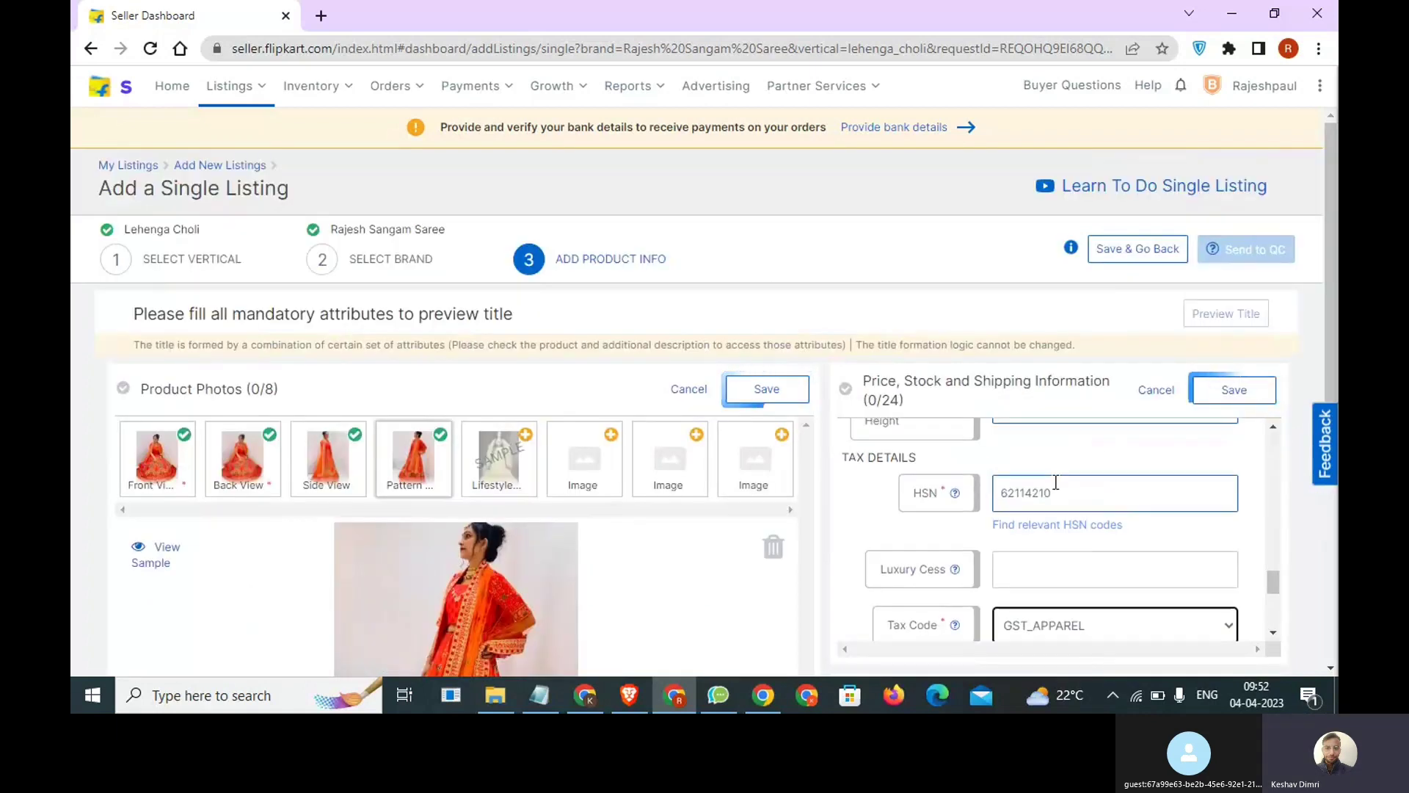
left_click(1220, 391)
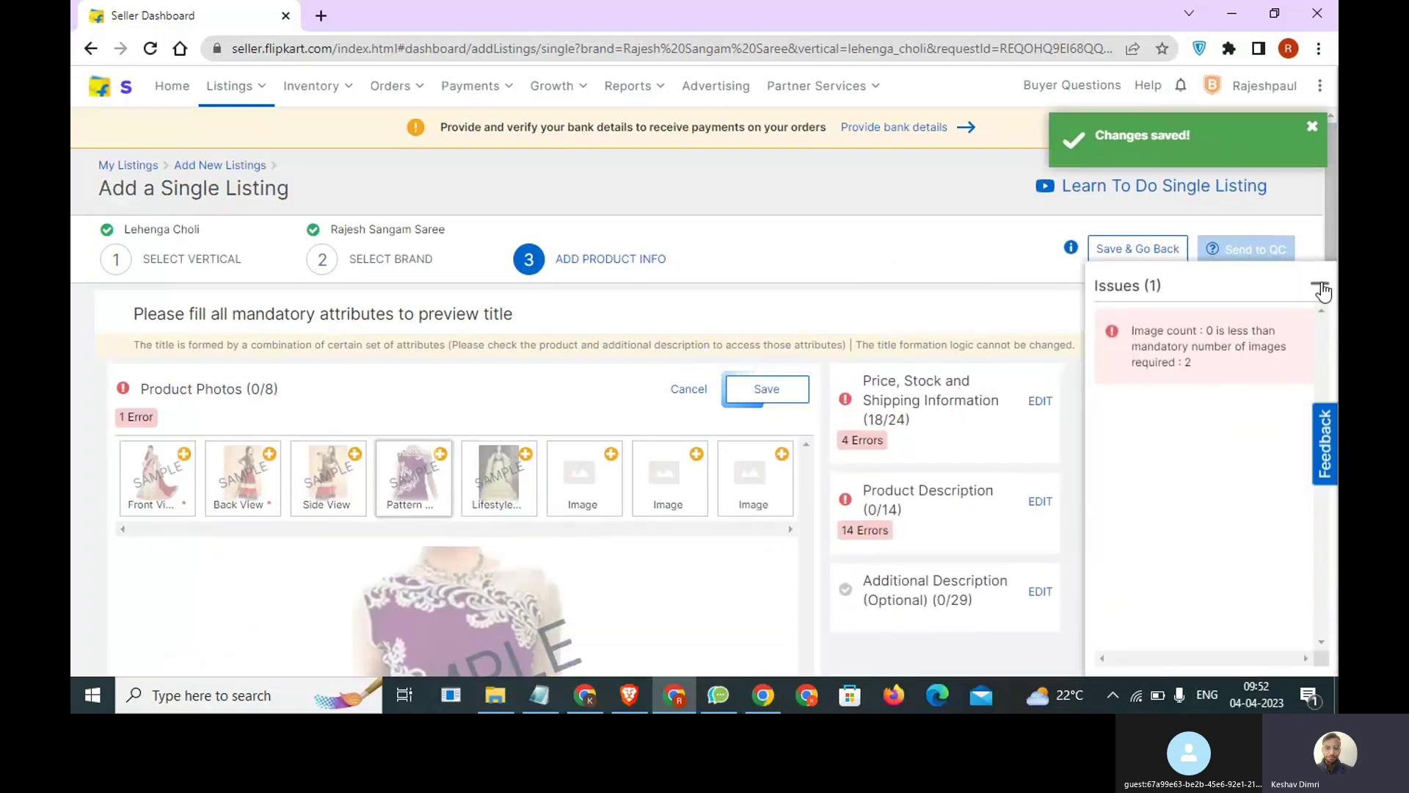
left_click(1320, 285)
Reopen the Price, Stock and Shipping Information section and set the country of origin to India.
left_click(1203, 385)
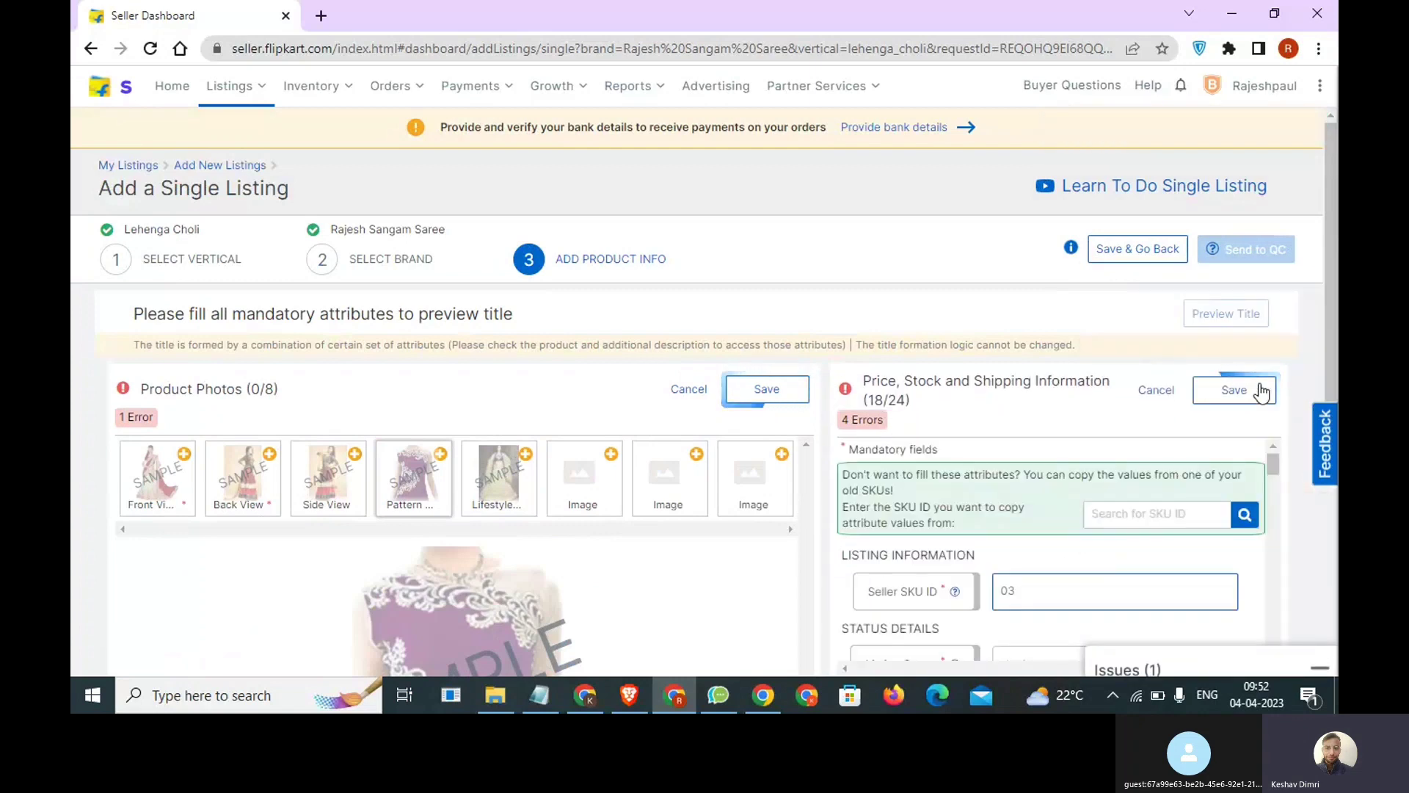
scroll(1116, 459, "down", 10)
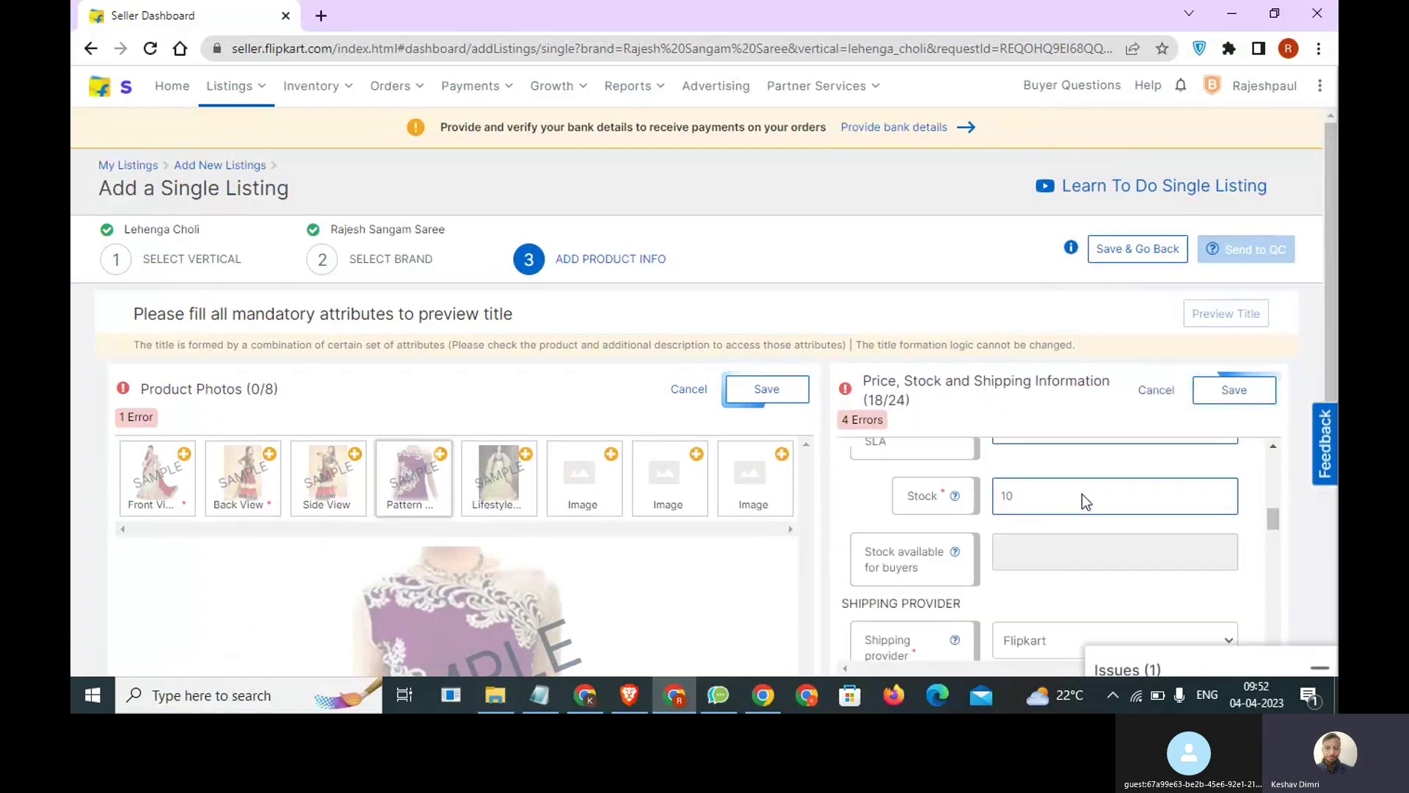
scroll(1082, 495, "down", 10)
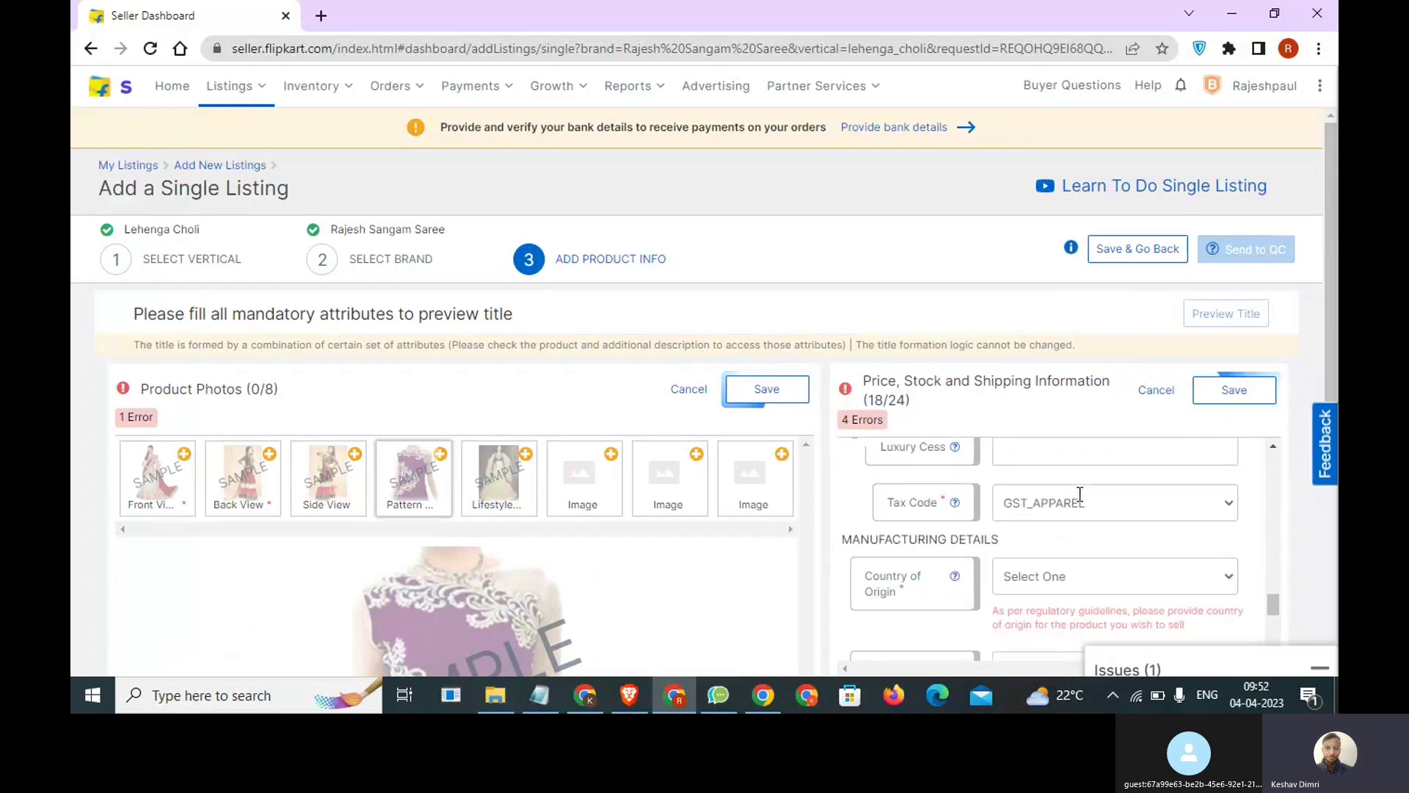
scroll(1079, 494, "up", 1)
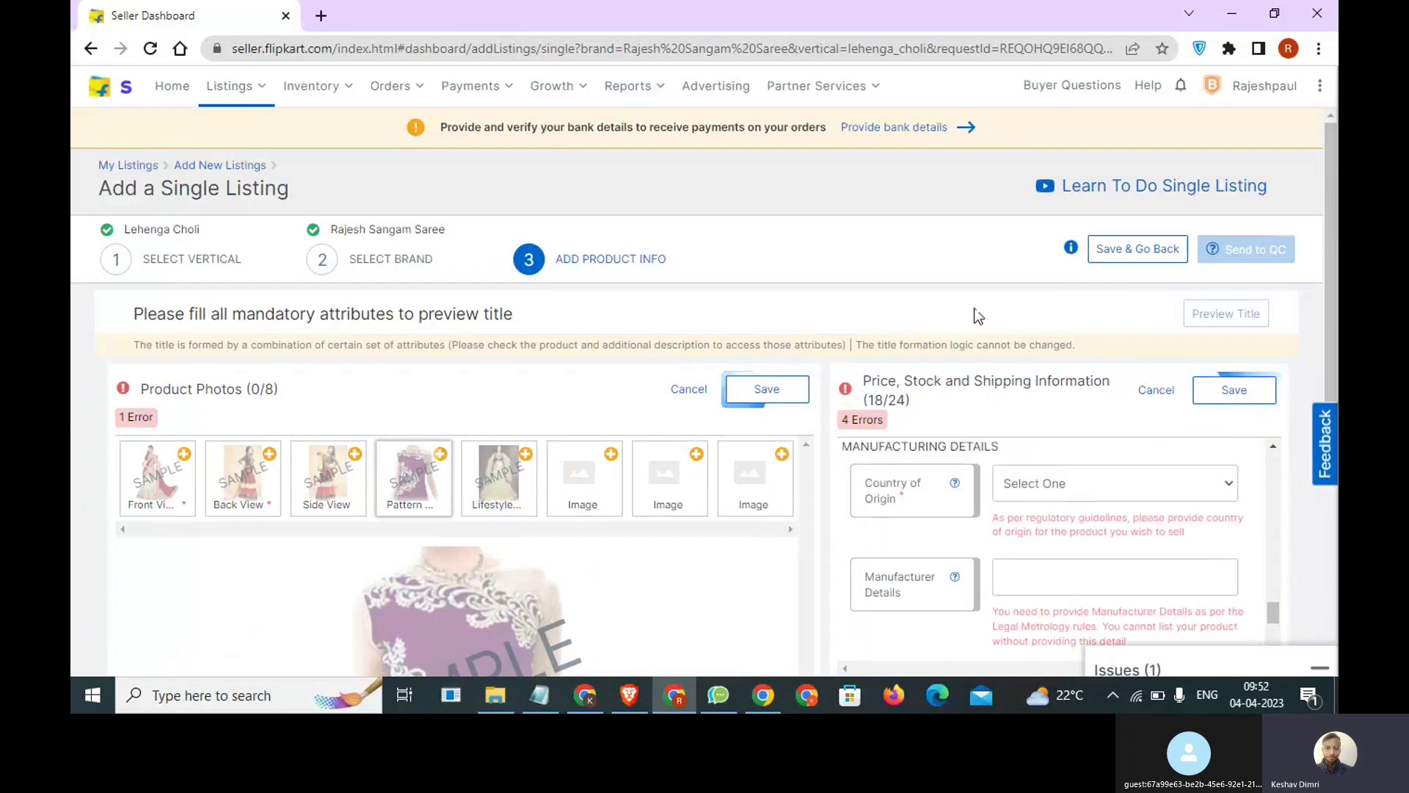
scroll(975, 312, "down", 1)
scroll(1055, 466, "up", 1)
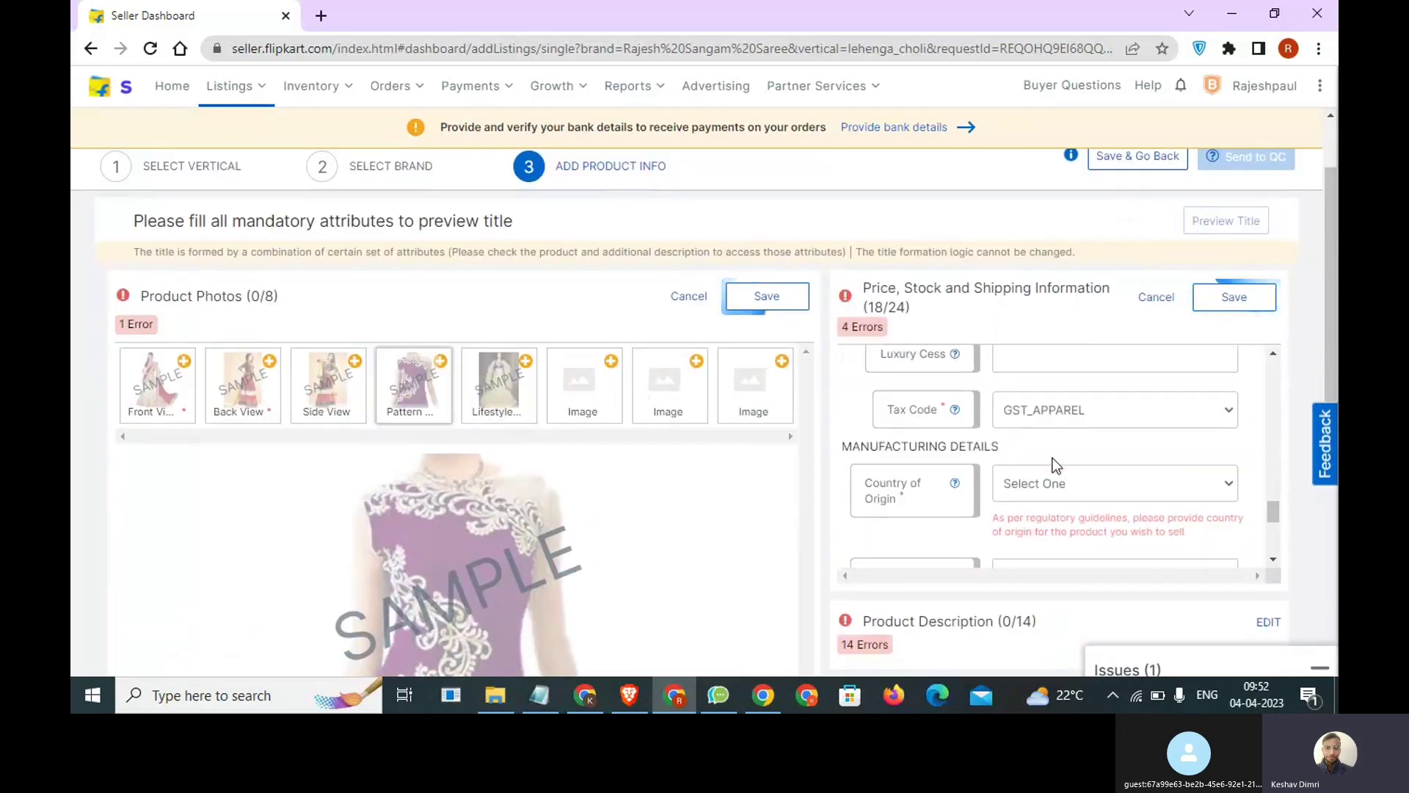
left_click(1069, 477)
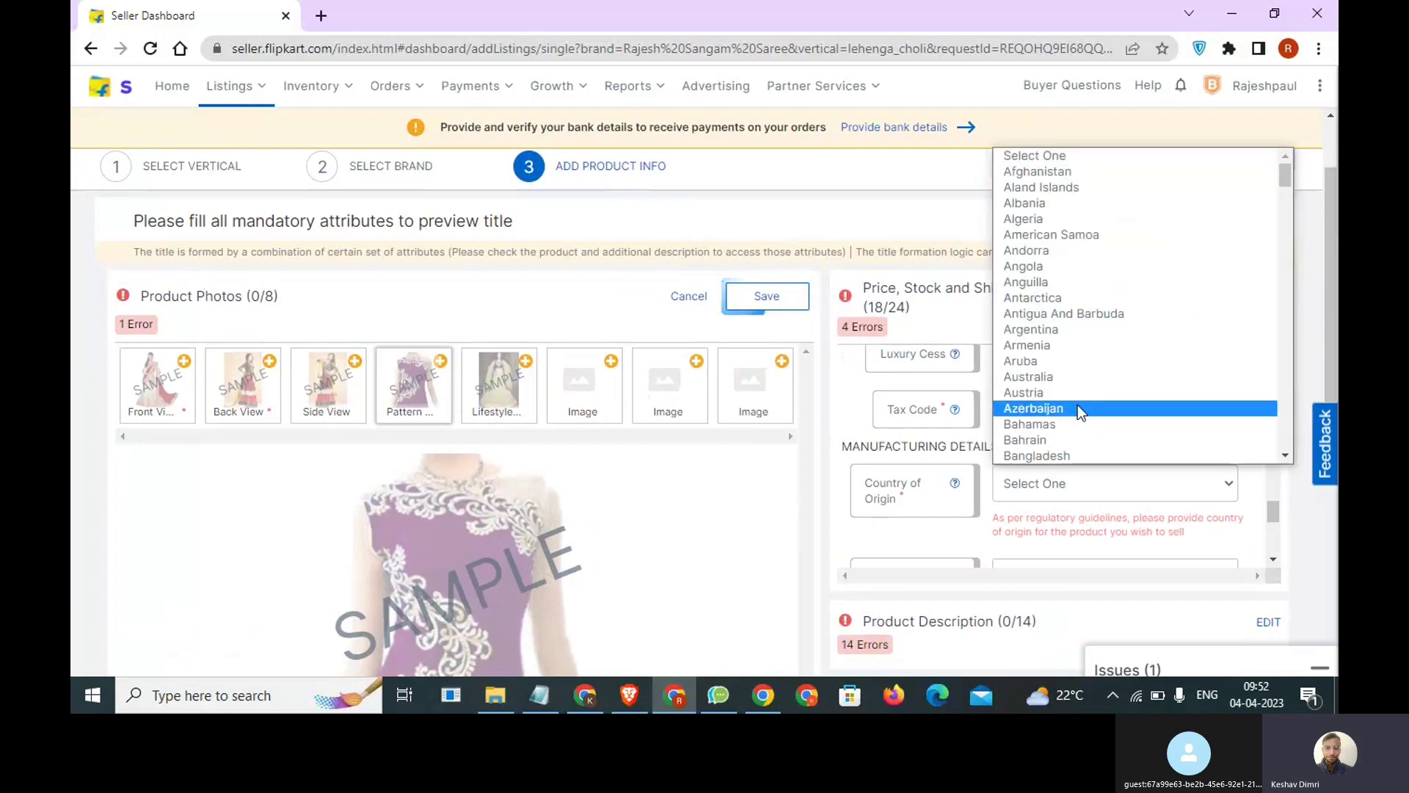
key("i")
key("n")
key("Return")
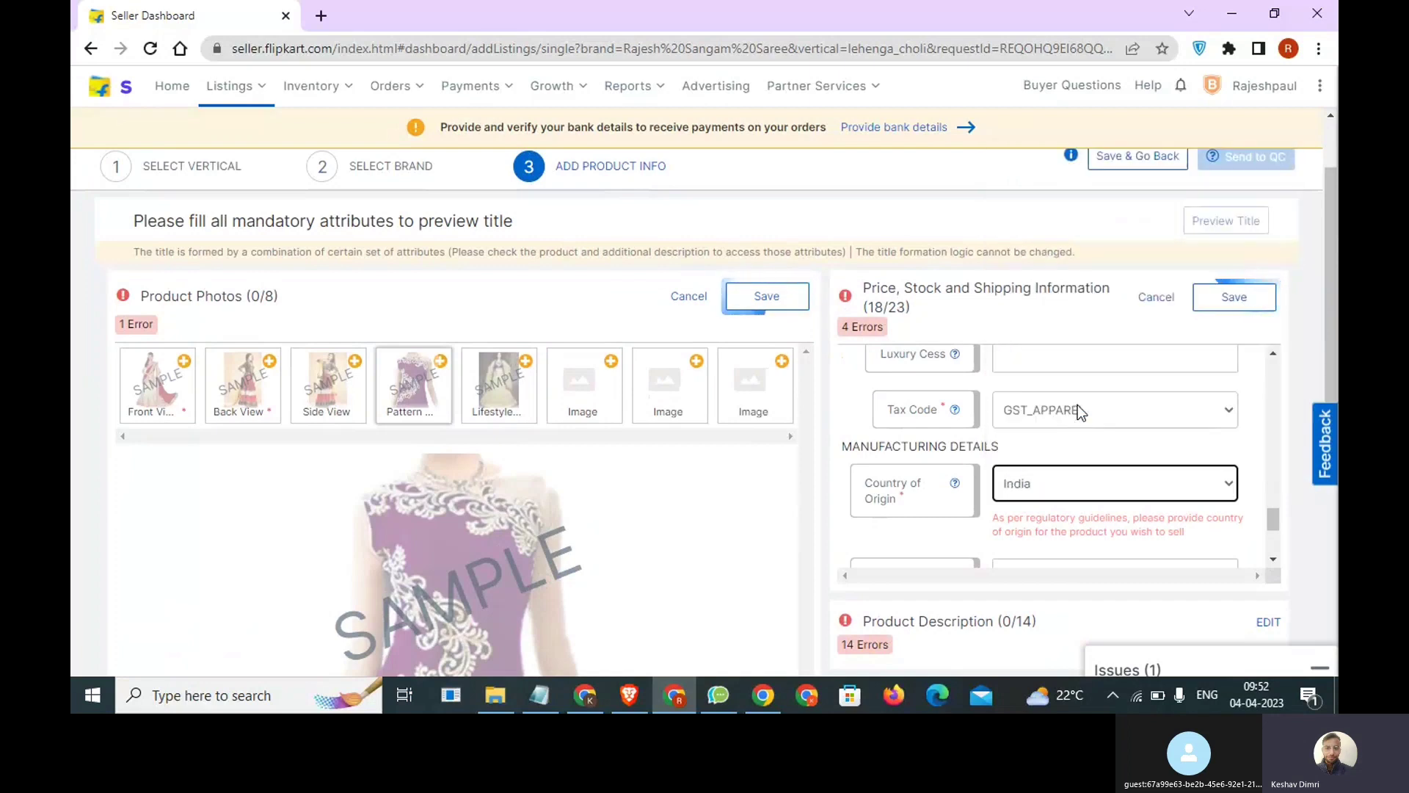
Enter "Sangam Saree" as the manufacturer details.
scroll(1060, 478, "down", 1)
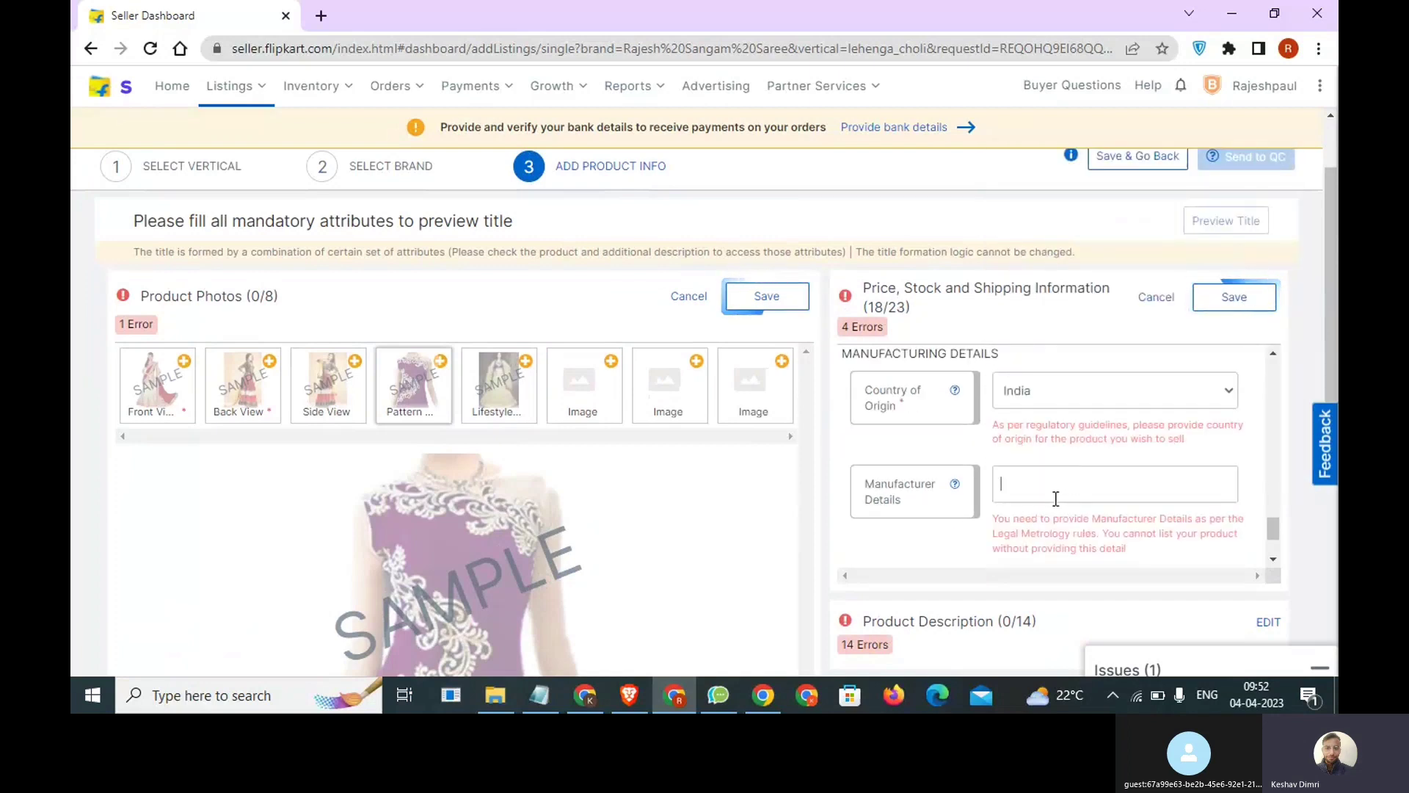
left_click(1055, 497)
type("Sang")
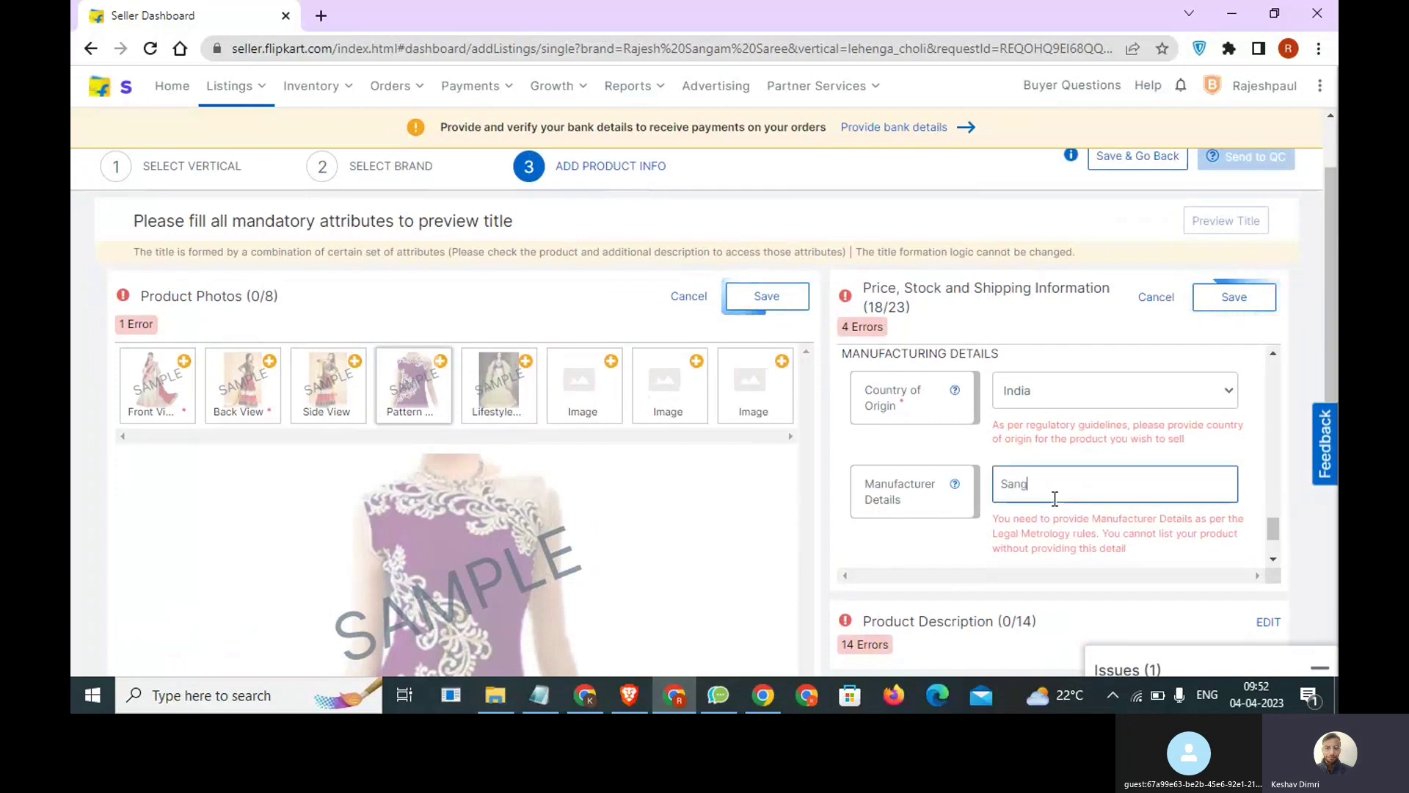
type("am Saree")
scroll(1055, 499, "down", 1)
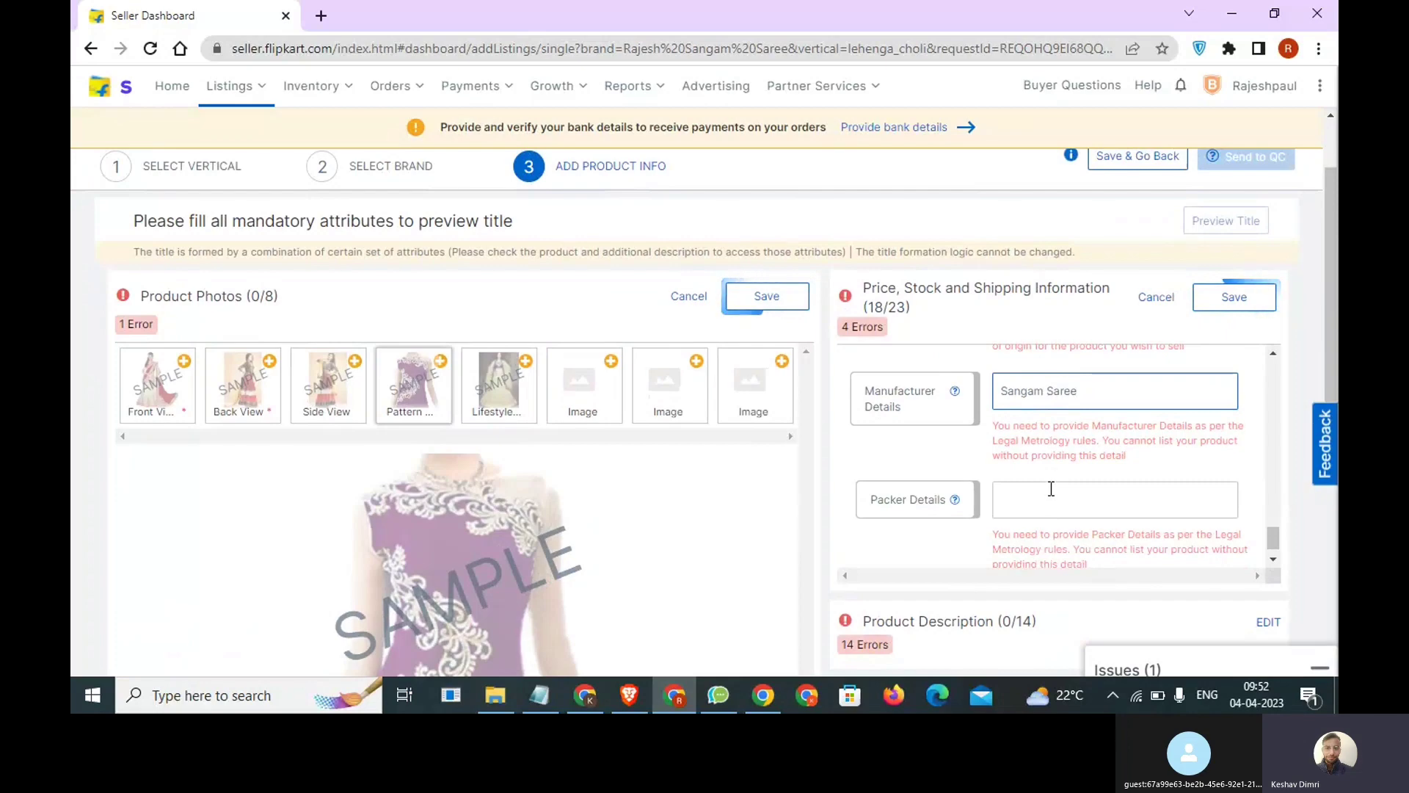
Copy the manufacturer details "Sangam Saree" into the packer details.
key("ctrl+a")
key("ctrl+c")
left_click(1053, 497)
key("ctrl+v")
key("ctrl+a")
key("BackSpace")
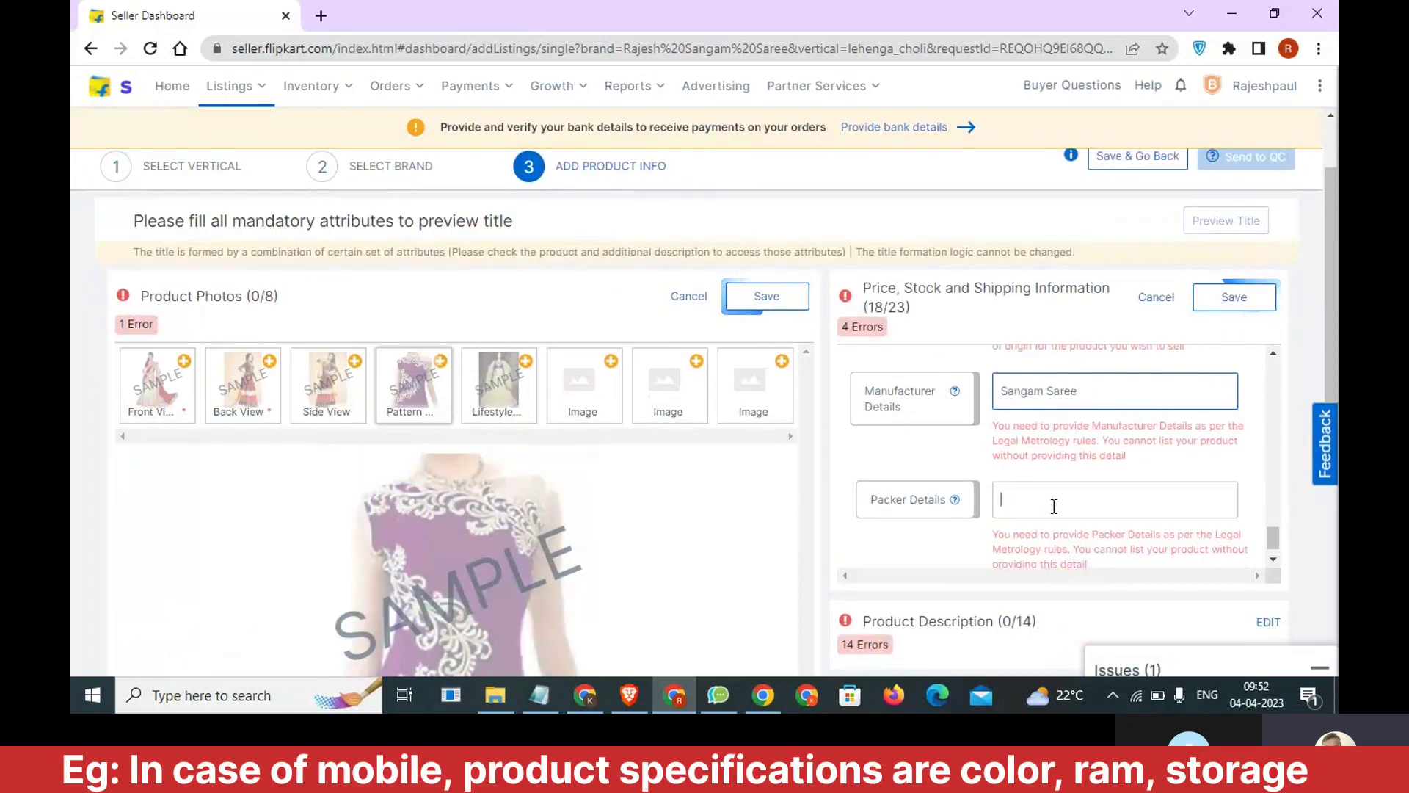
left_click(1050, 393)
key("ctrl+a")
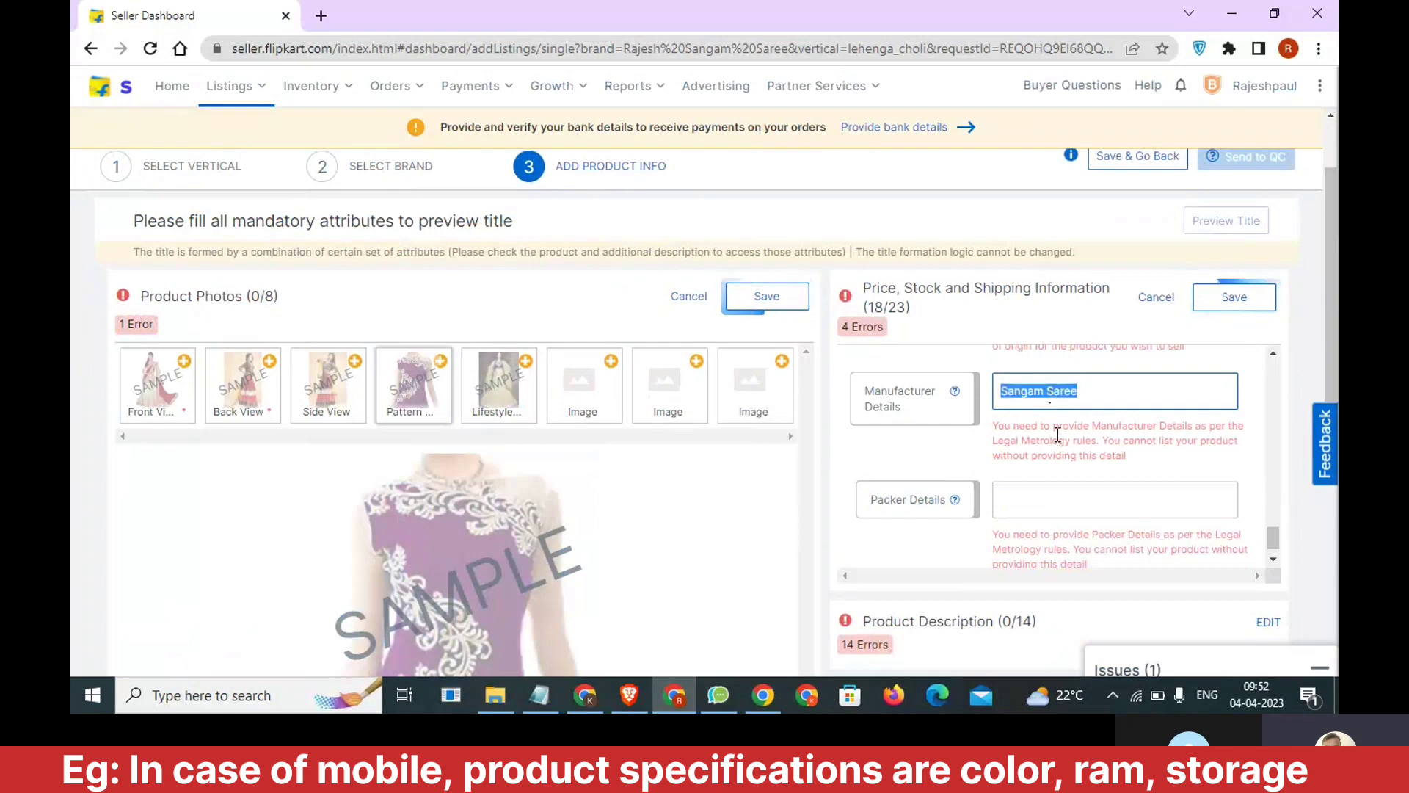
key("ctrl+c")
left_click(1054, 498)
key("ctrl+v")
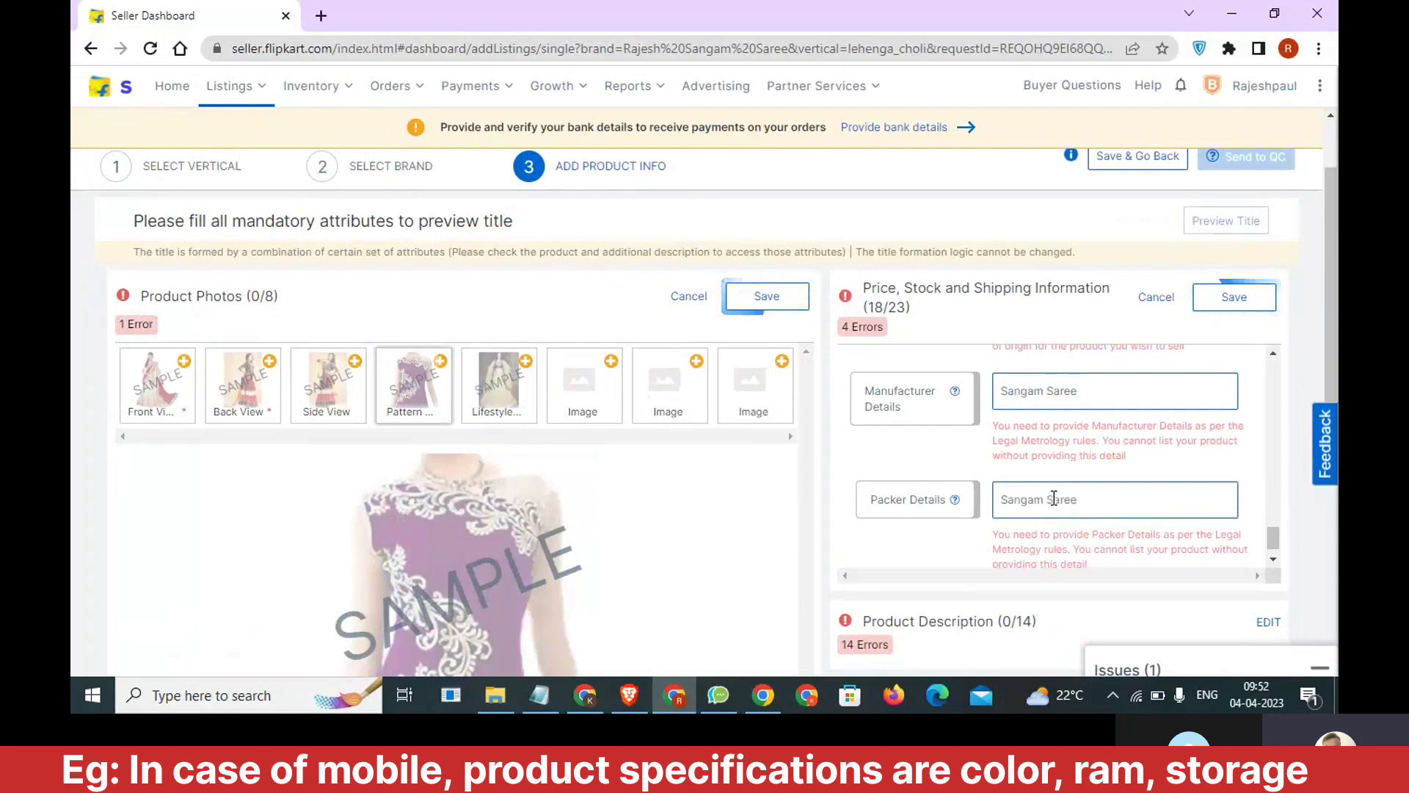
Review the completed tax and manufacturing entries and save the Price, Stock and Shipping Information section again.
scroll(1064, 503, "up", 4)
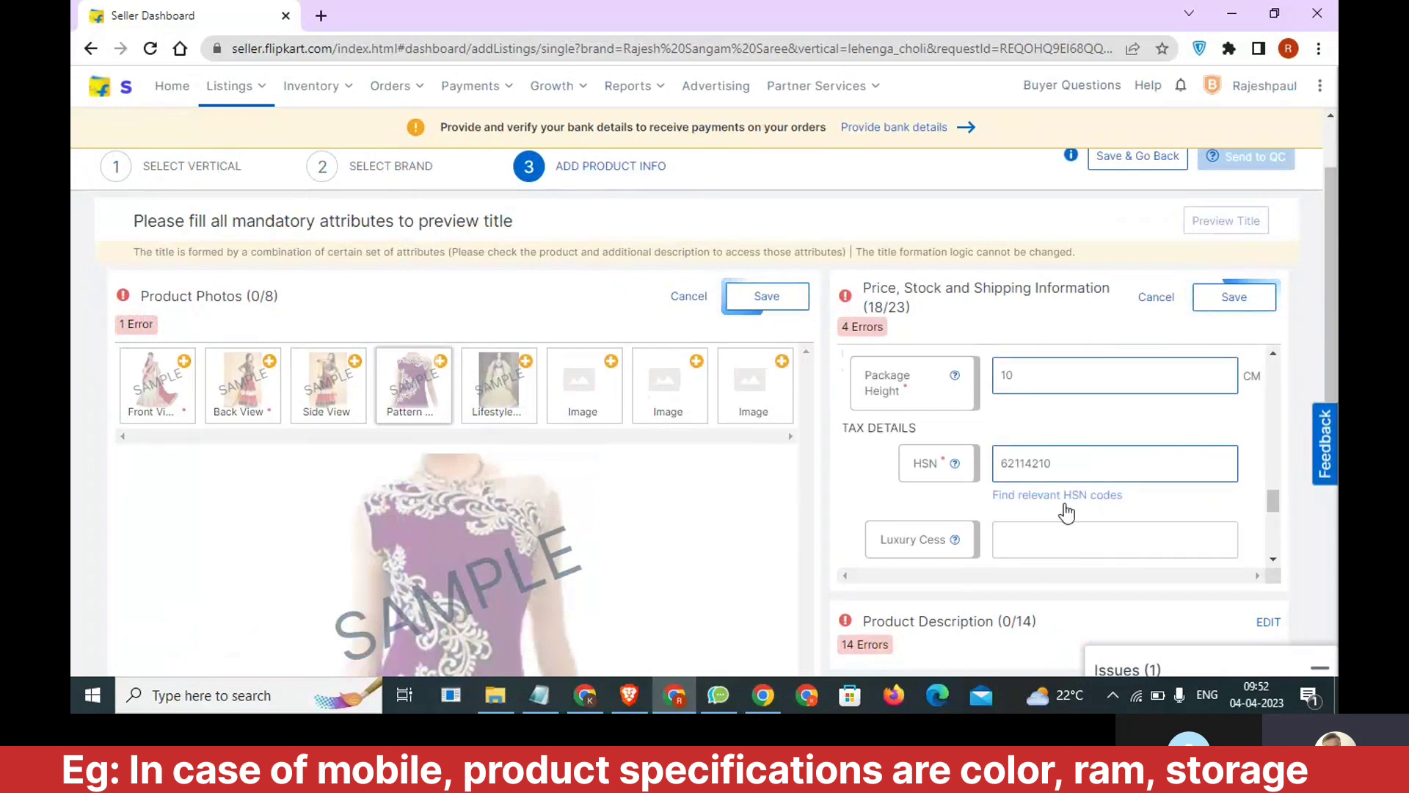
scroll(1066, 506, "down", 5)
scroll(1065, 504, "down", 2)
scroll(1069, 499, "up", 3)
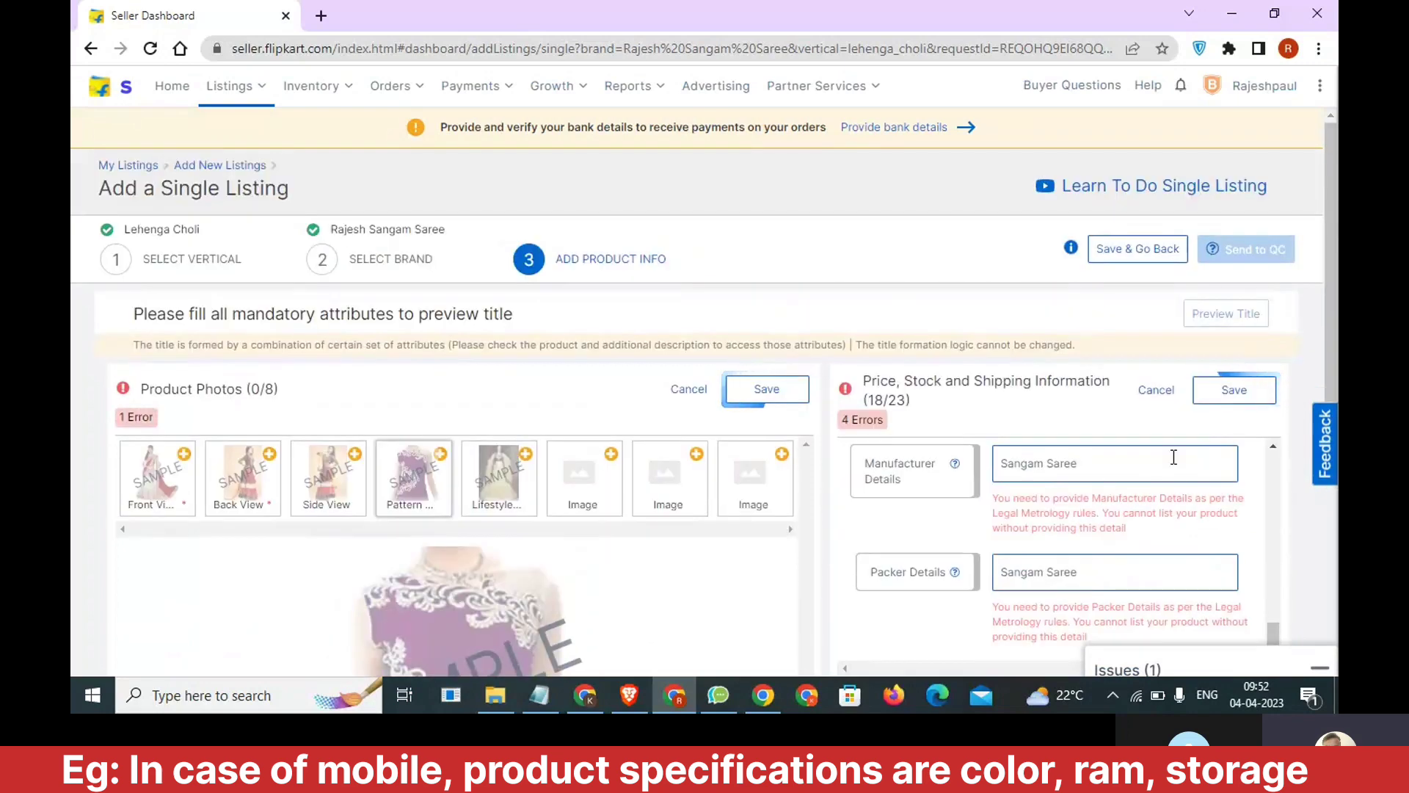
left_click(1227, 393)
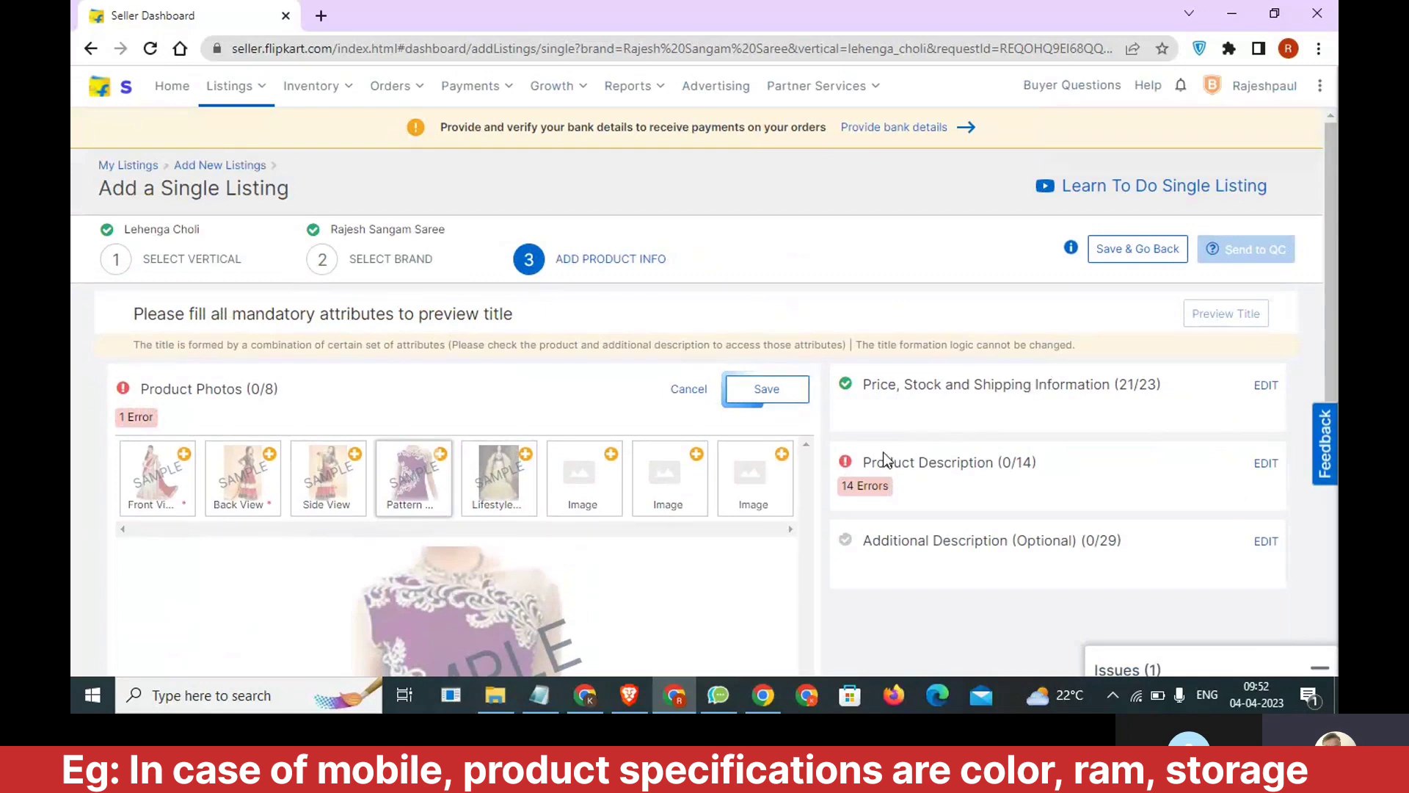
Upload 35185077428.png from Downloads as the Pattern View product photo.
scroll(674, 494, "down", 2)
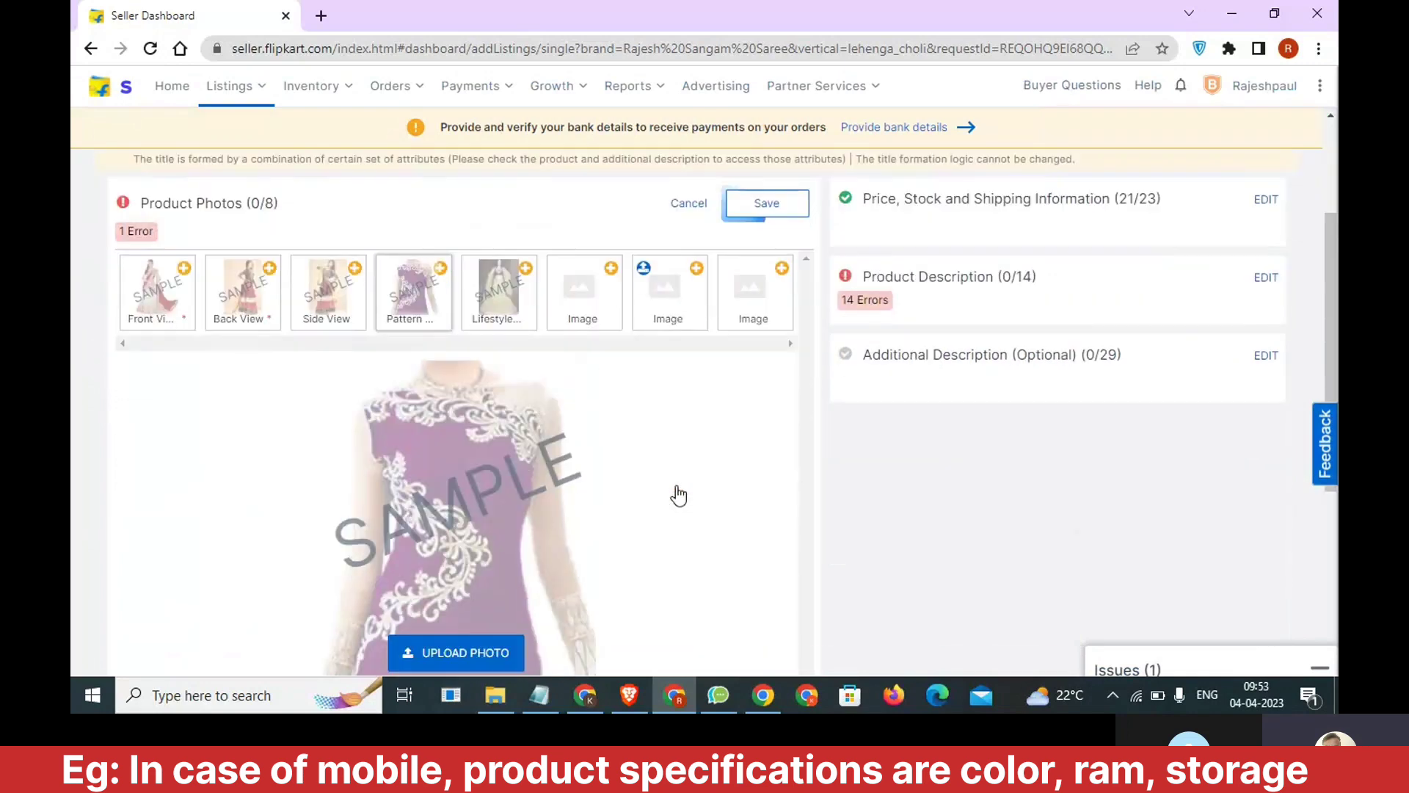
scroll(624, 500, "up", 1)
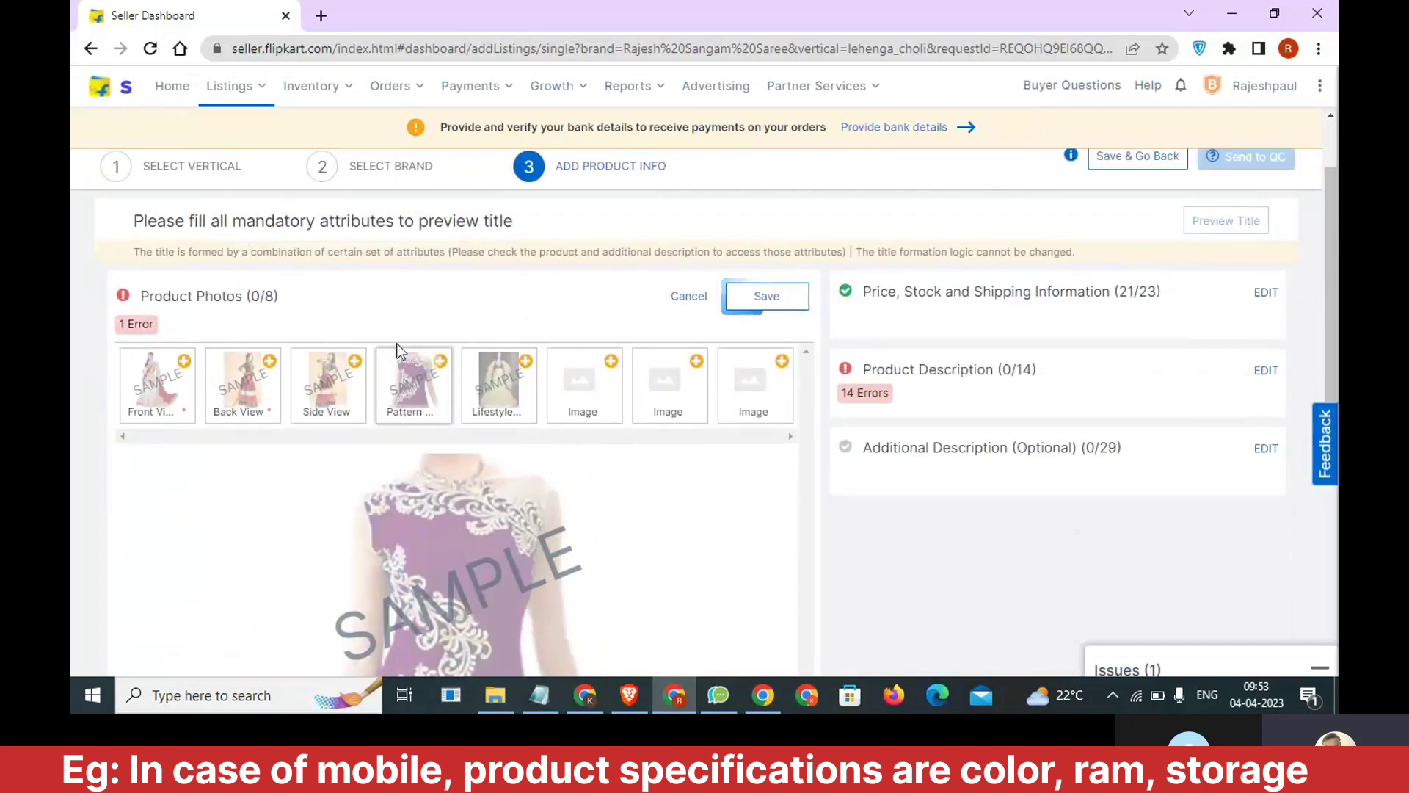
scroll(304, 488, "down", 2)
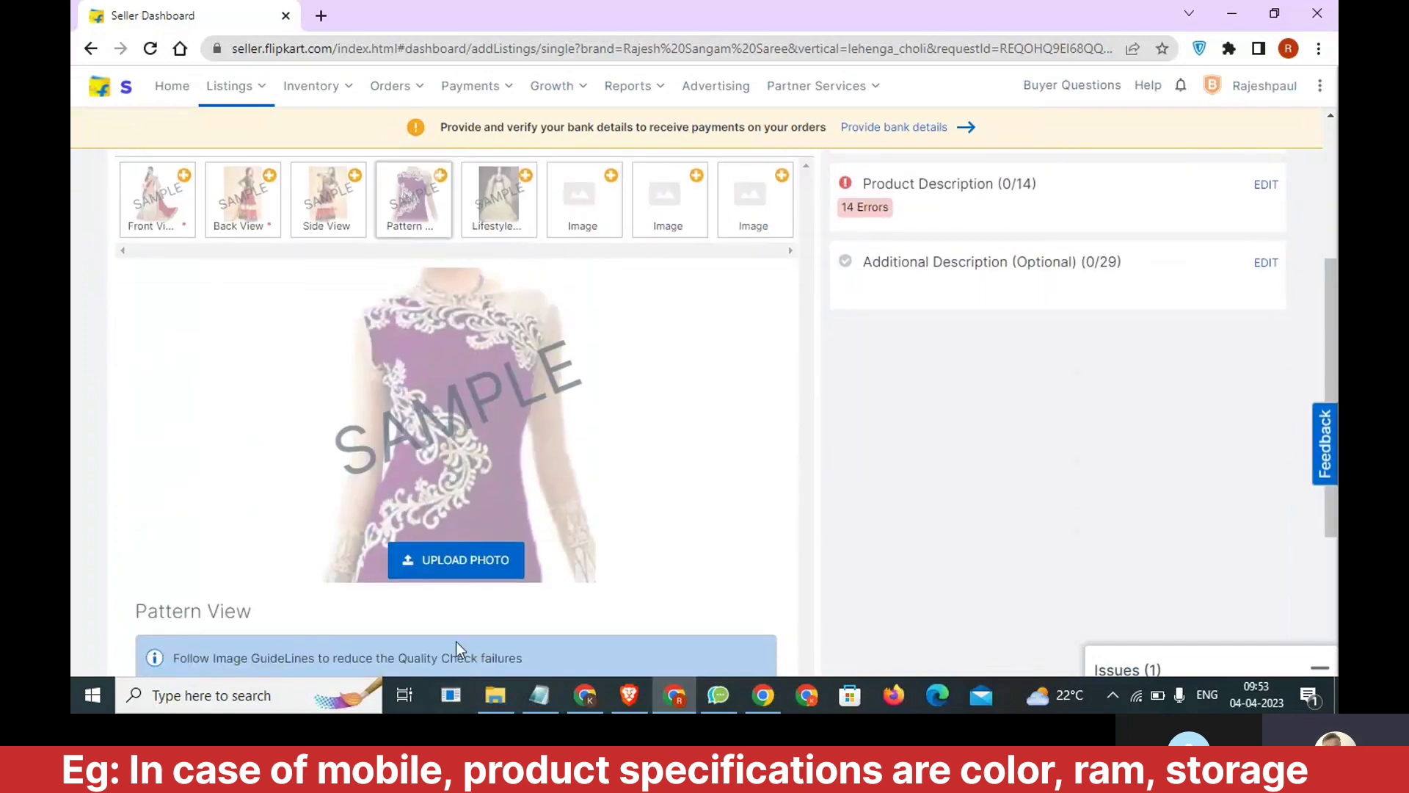
left_click(455, 561)
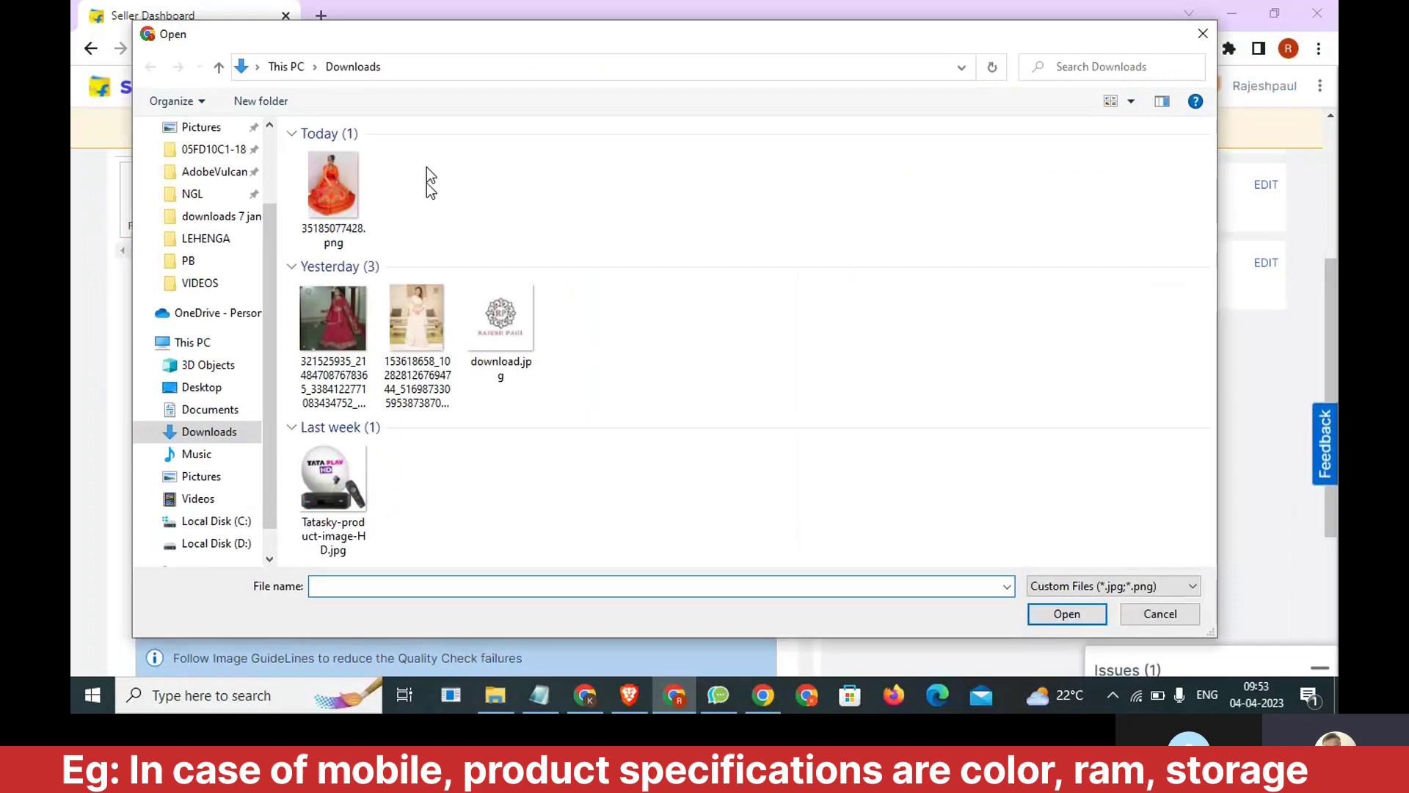
left_click(343, 209)
left_click(1066, 616)
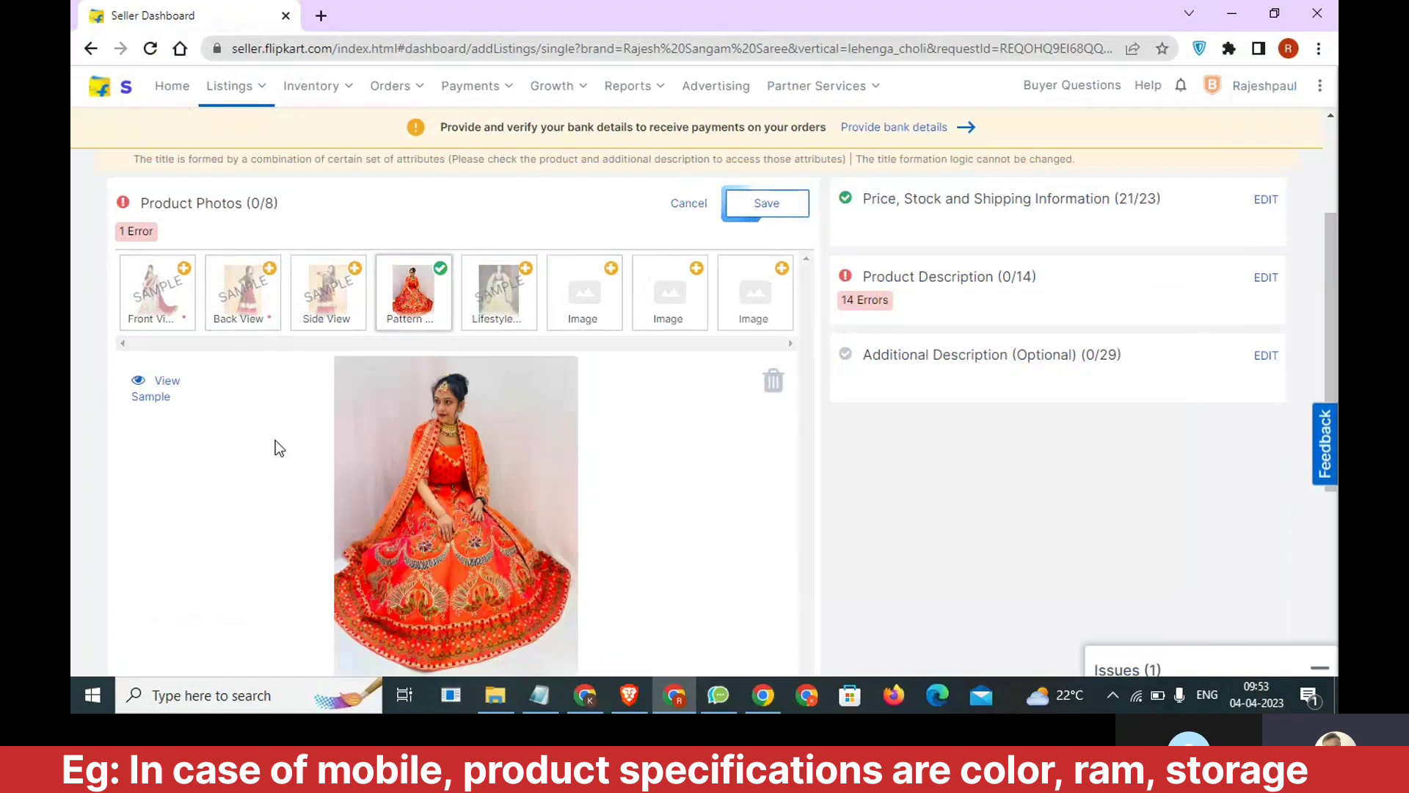
Upload a photo of the seated model in the orange lehenga as the Front View, with all file types shown.
left_click(179, 273)
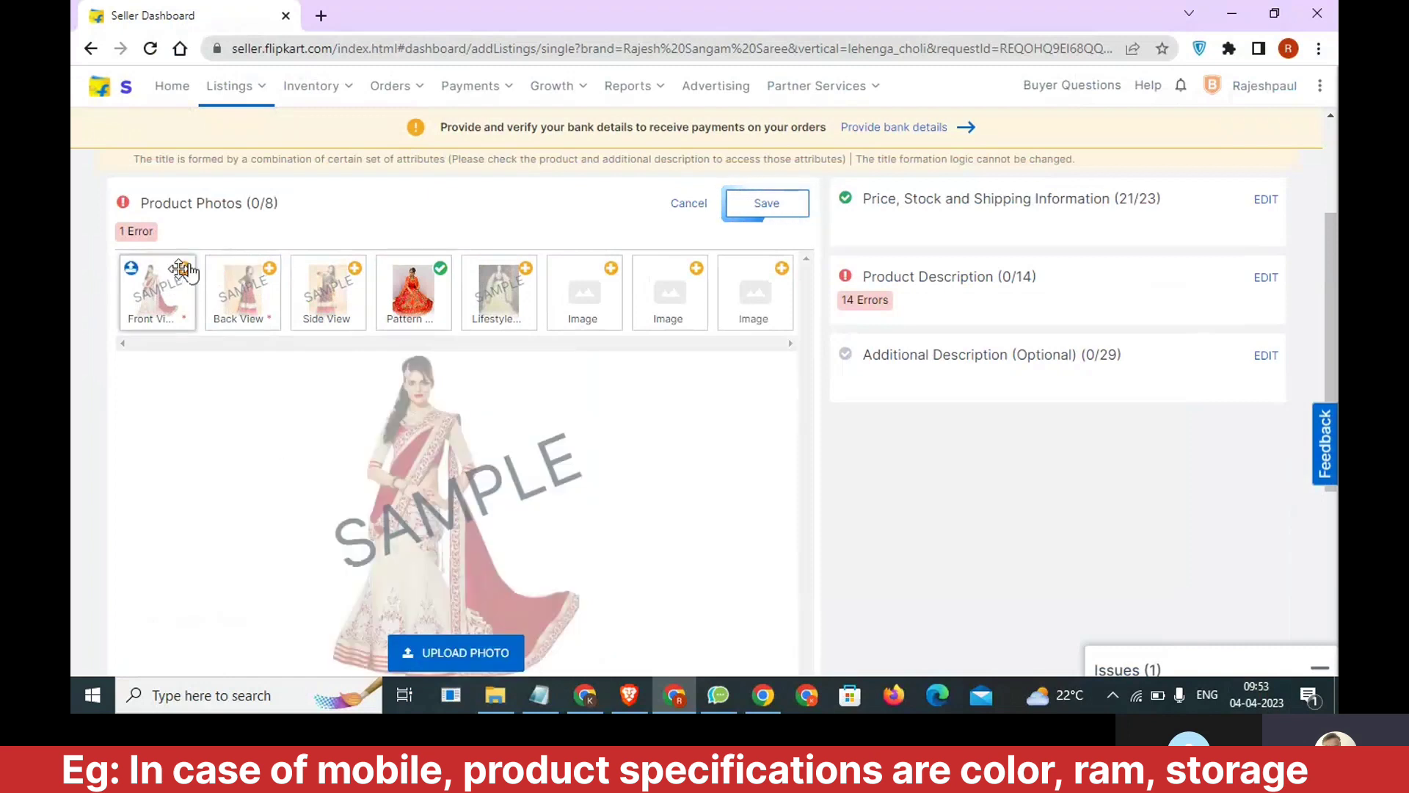
left_click(484, 649)
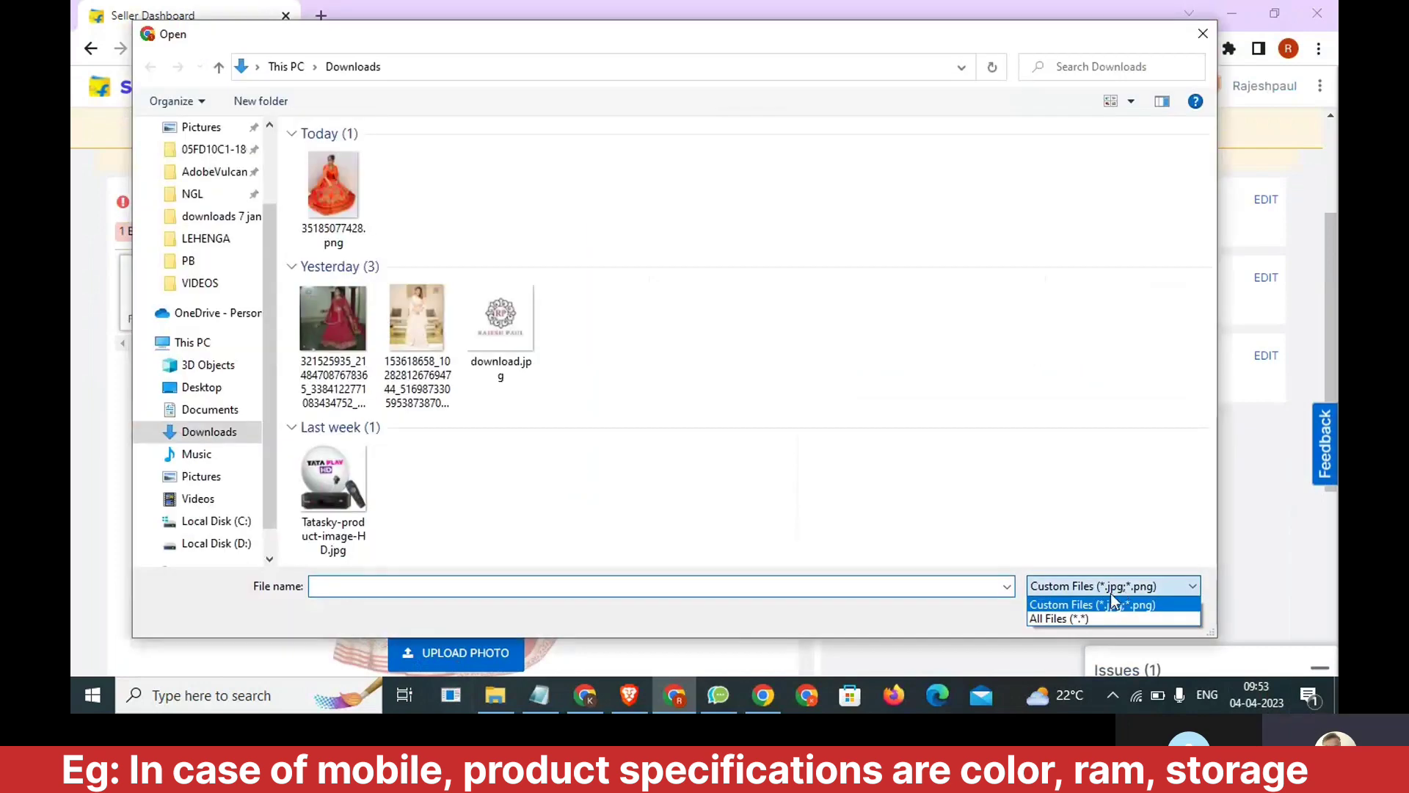
left_click(1085, 615)
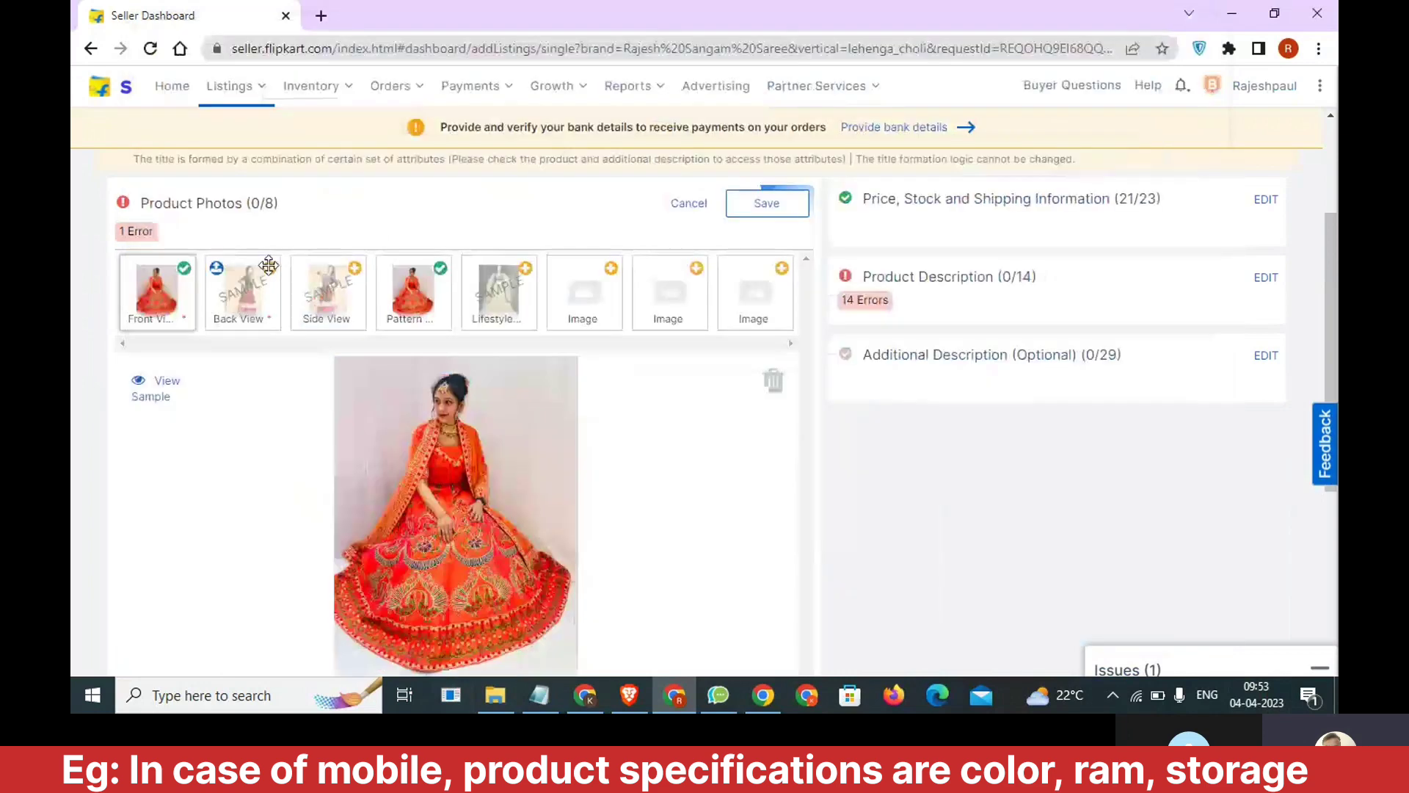
Upload the WhatsApp image dated 2023-03-30 at 4.24.51 PM as the Back View product photo.
left_click(268, 265)
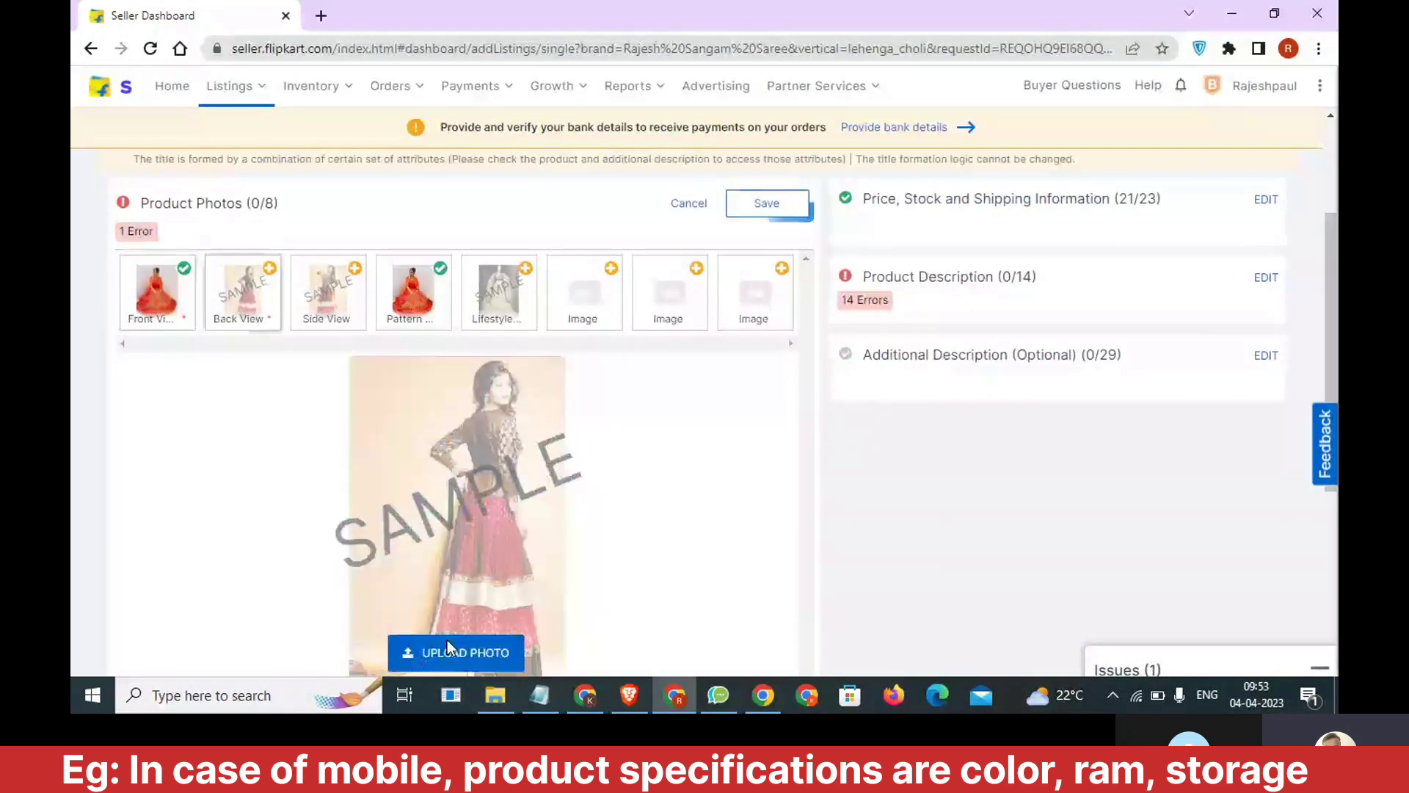
left_click(447, 646)
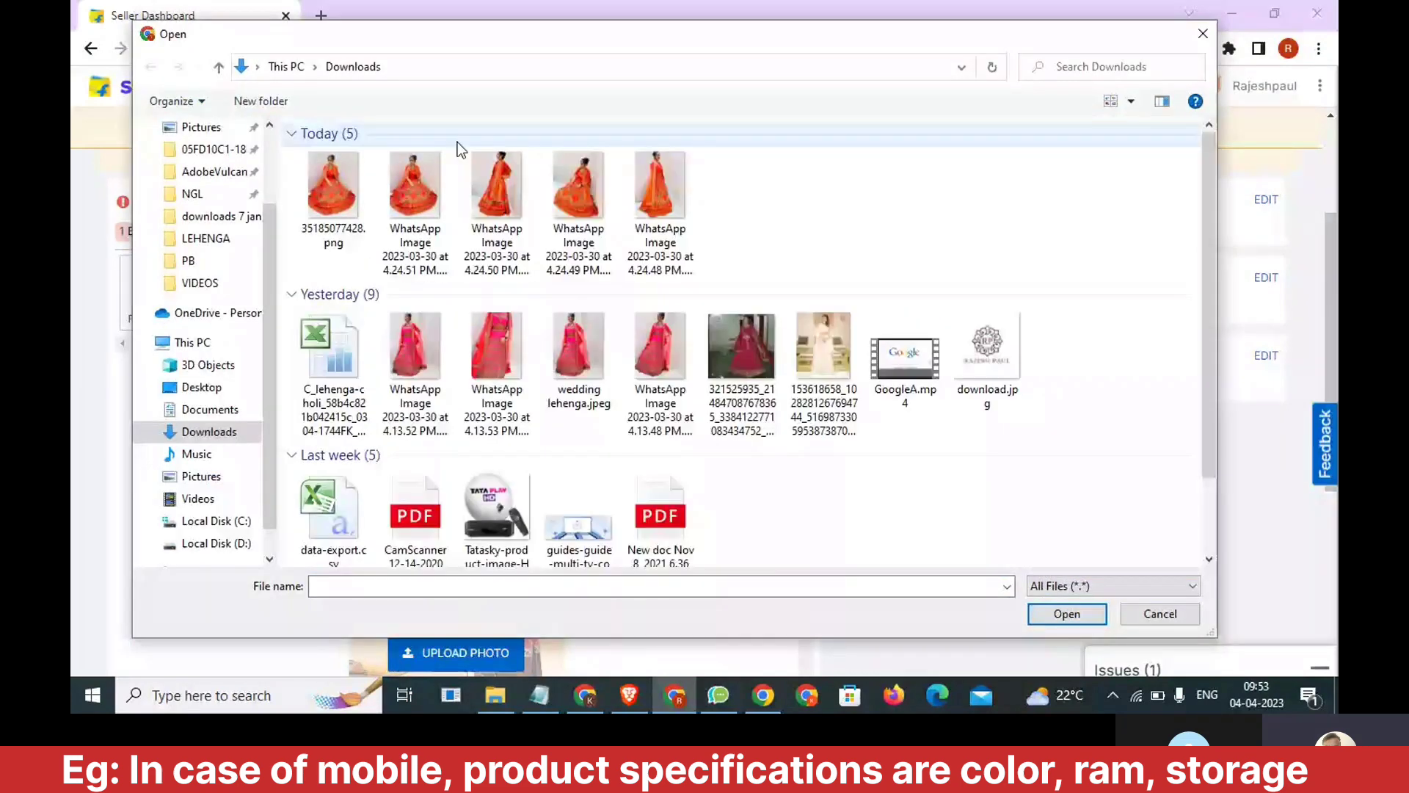
double_click(424, 183)
Show all file types in Downloads and upload "WhatsApp Image 2023-03-30 at 4.24.50 PM.jpeg" as the Side View product photo.
left_click(356, 271)
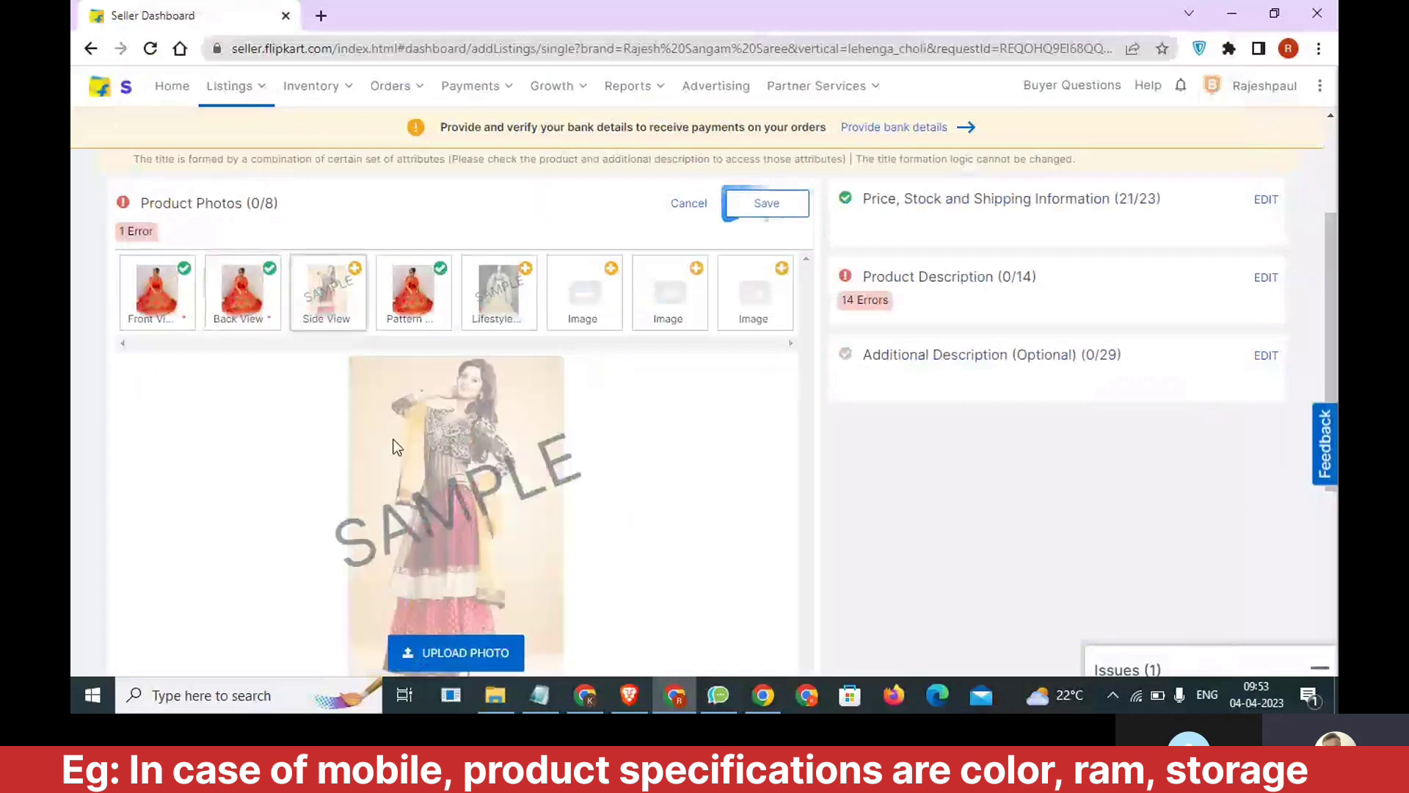
left_click(472, 655)
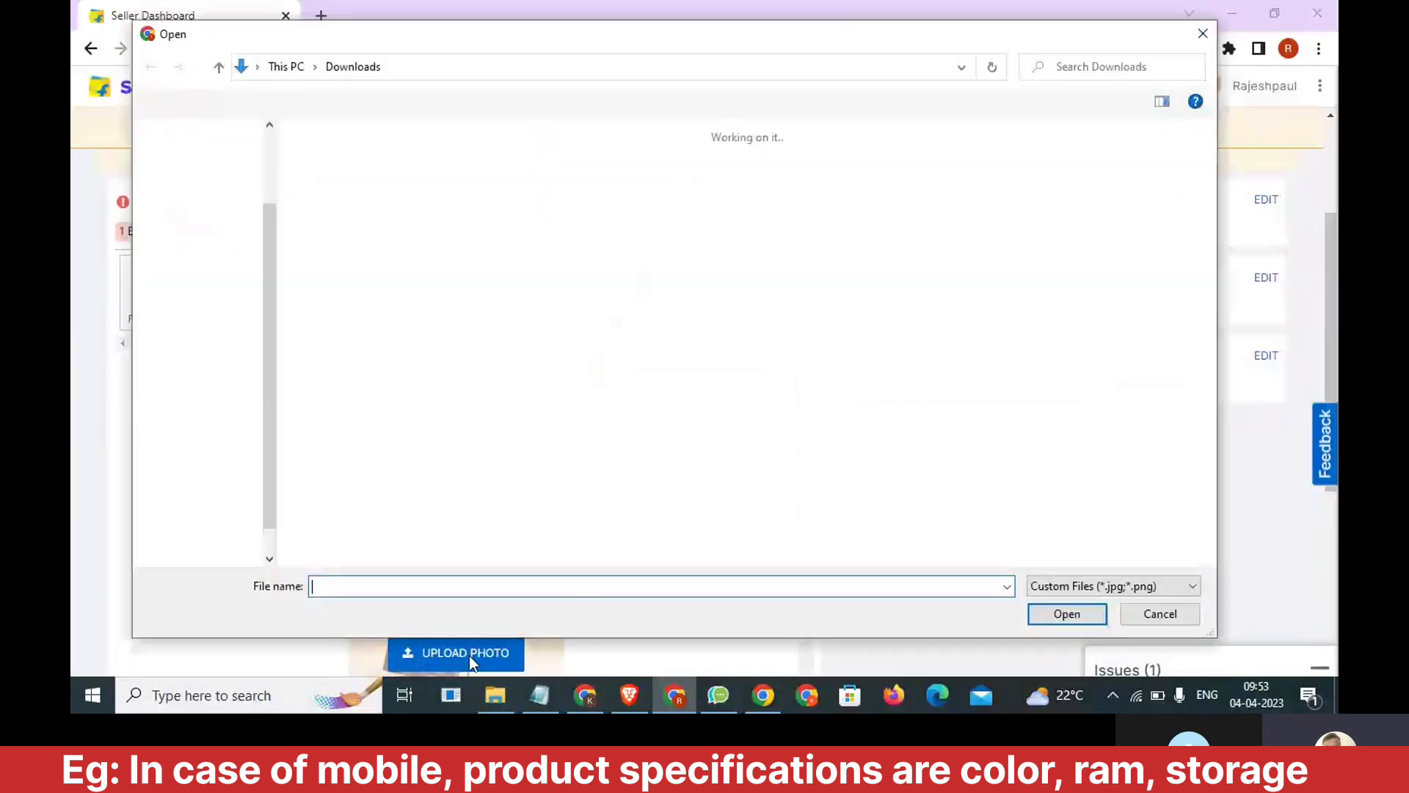
left_click(1102, 587)
left_click(1090, 621)
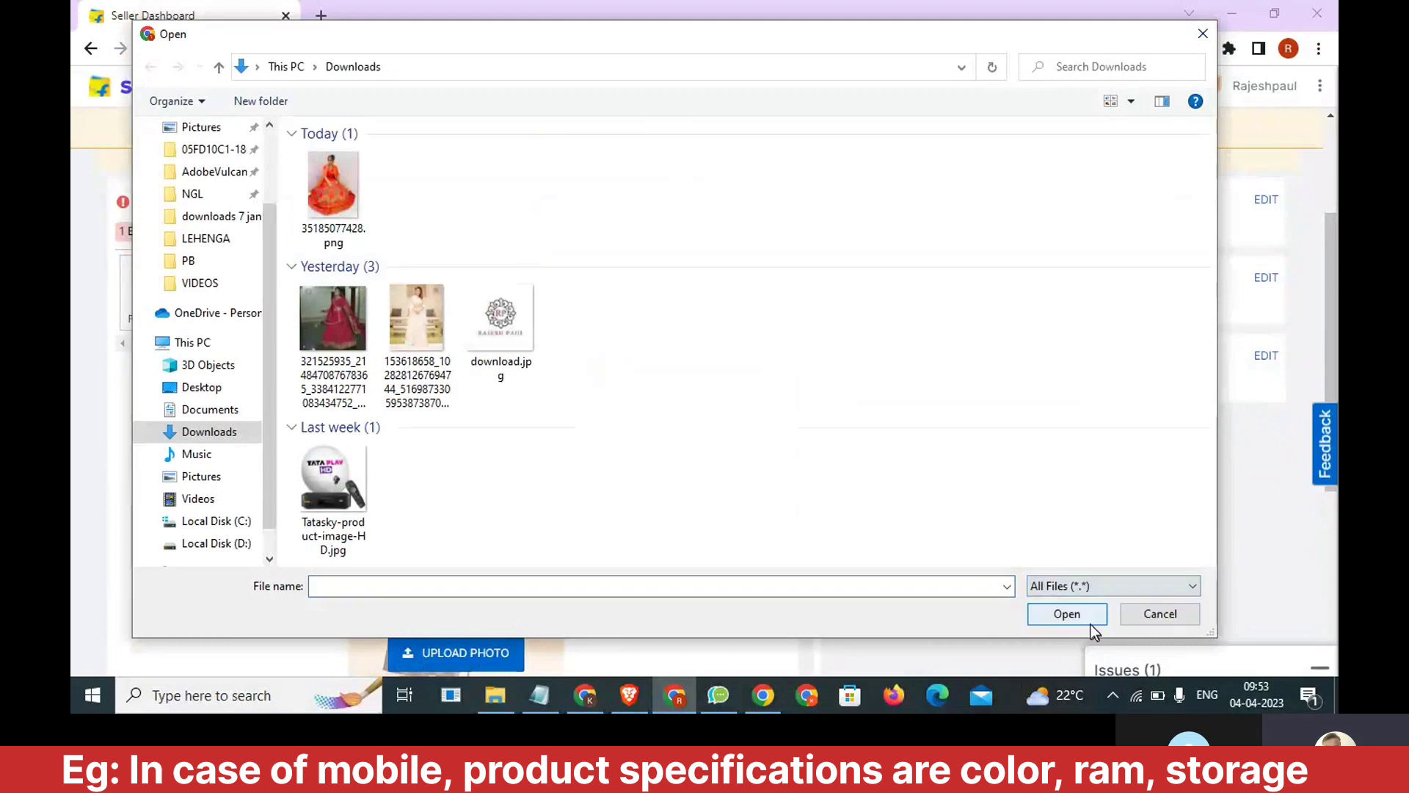
left_click(497, 213)
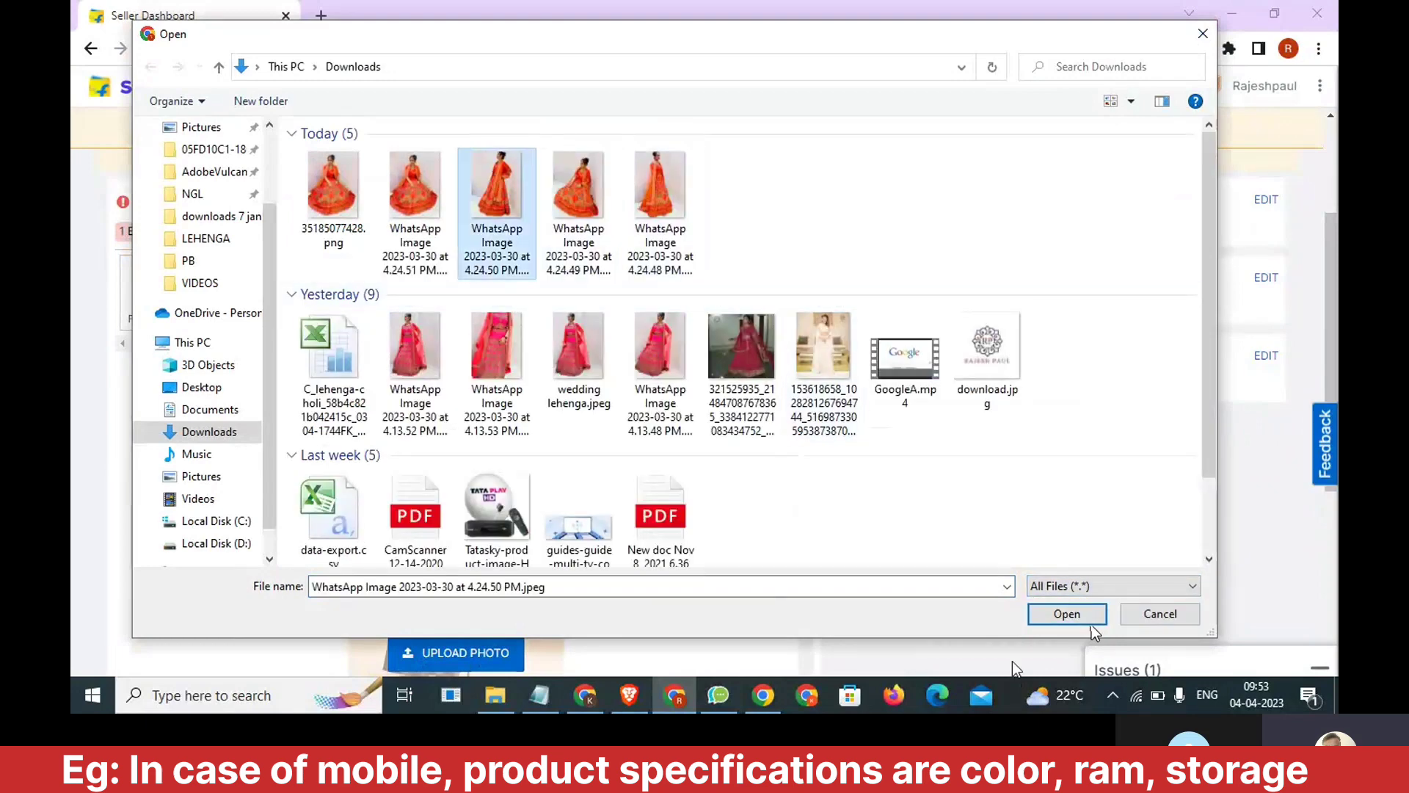
left_click(1066, 614)
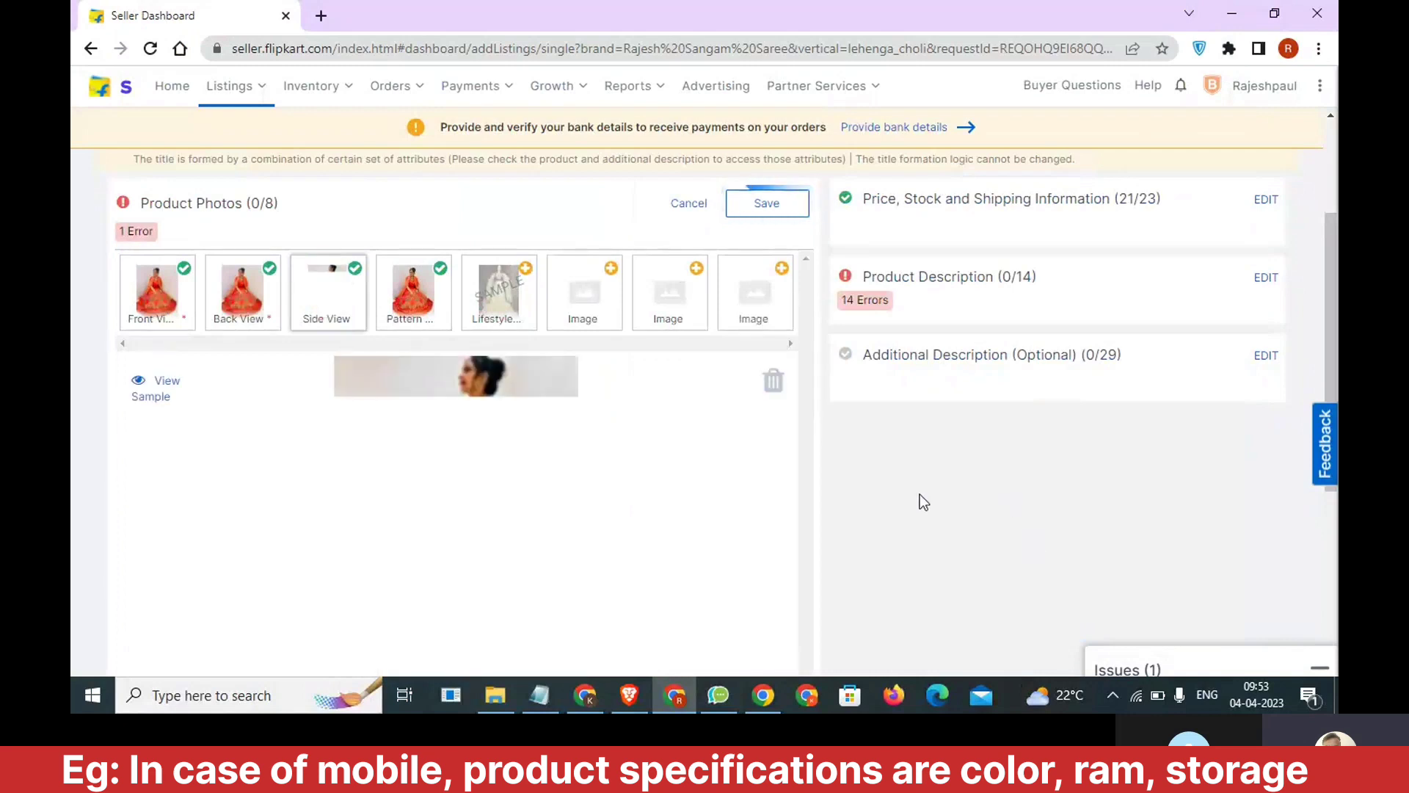
Save the product photos and open the Product Description section for editing.
left_click(771, 206)
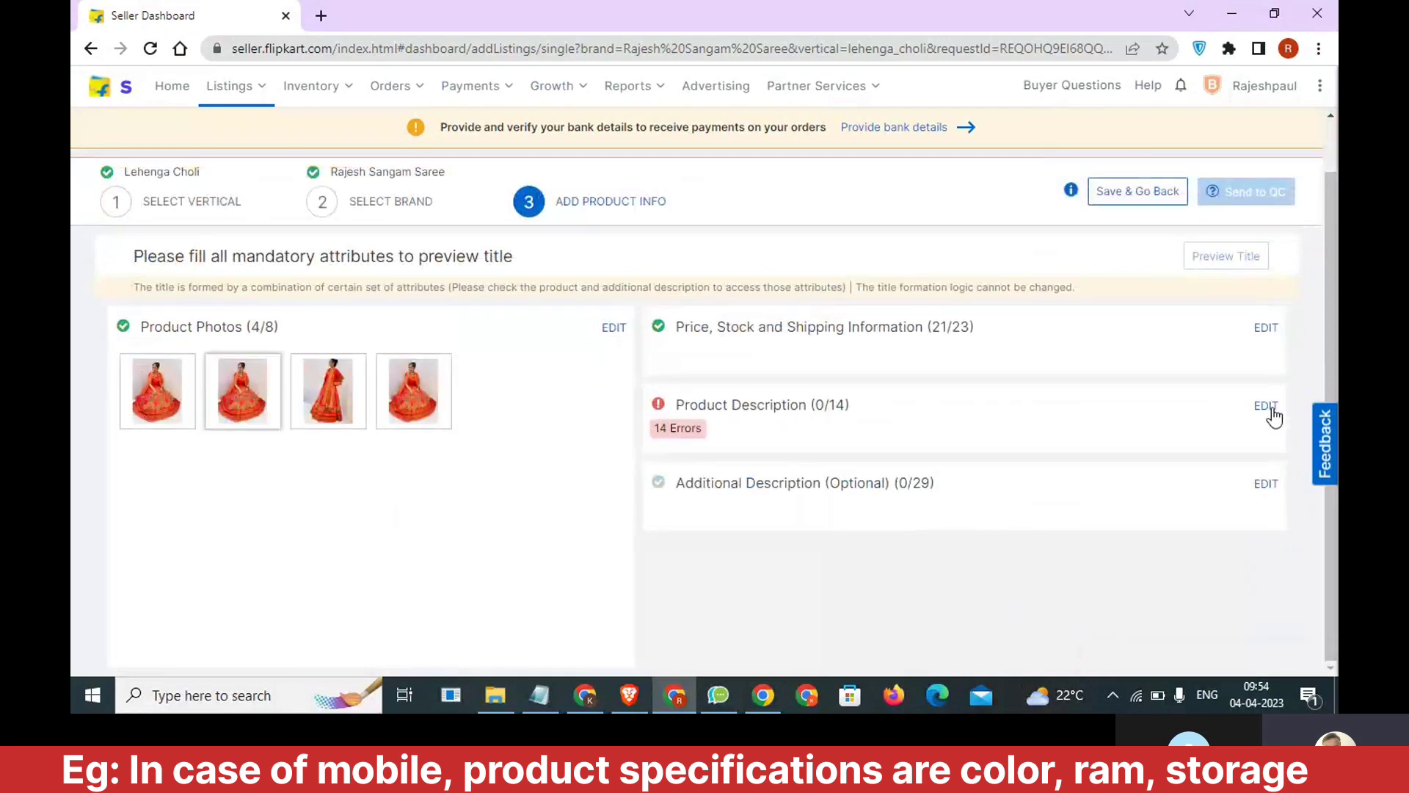
left_click(1268, 409)
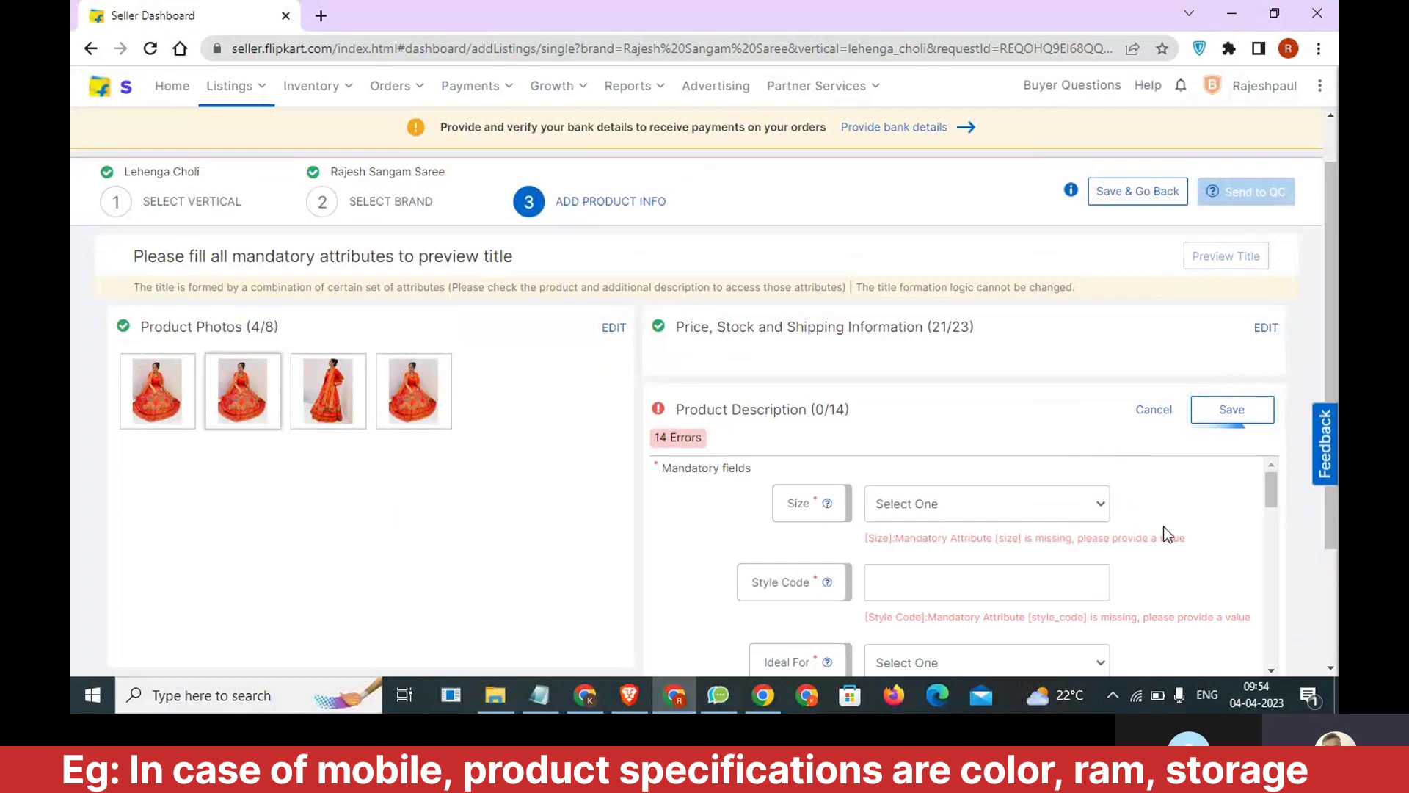
Switch to the Notepad notes and add the line "Flipkart" below the GST percentages, followed by blank lines.
scroll(1170, 536, "down", 1)
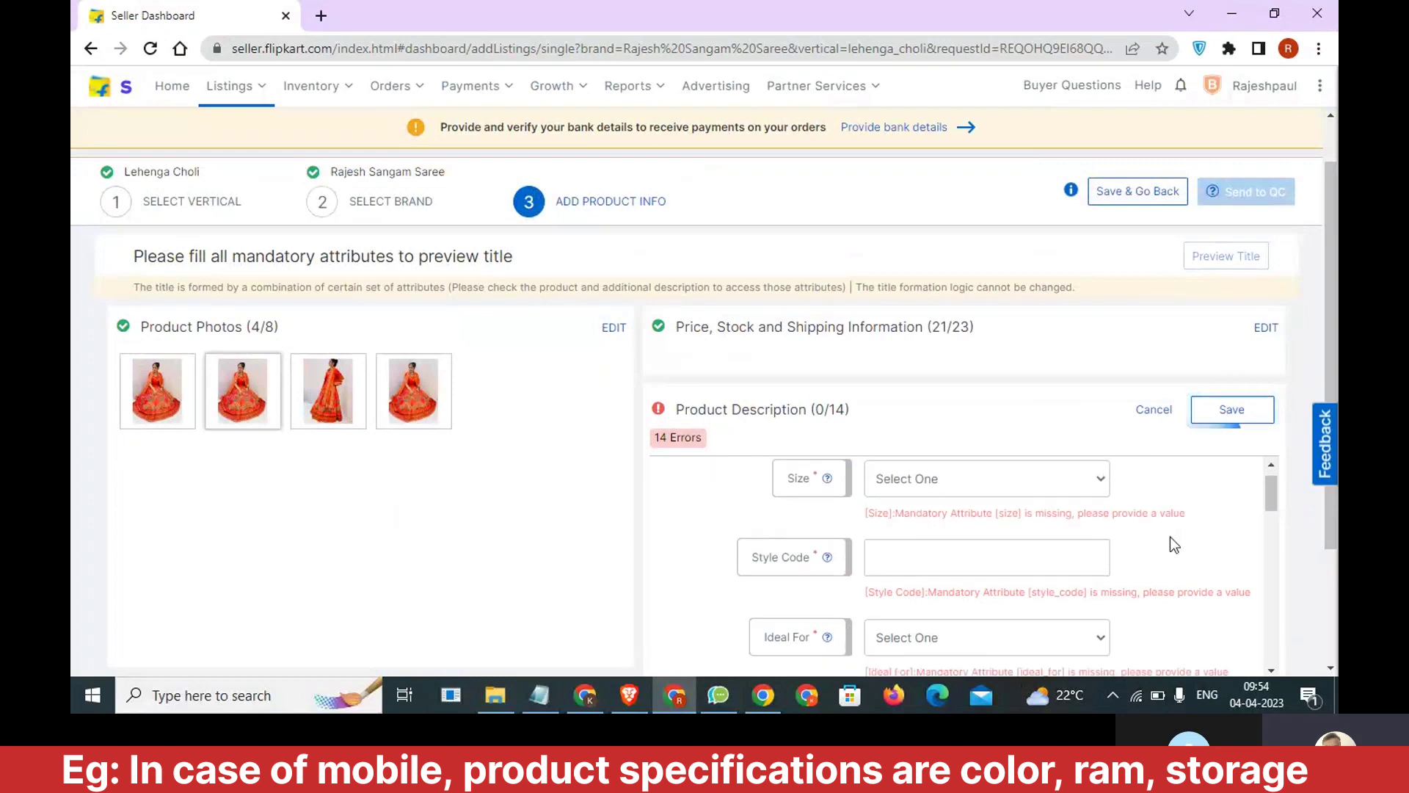
scroll(1073, 571, "up", 1)
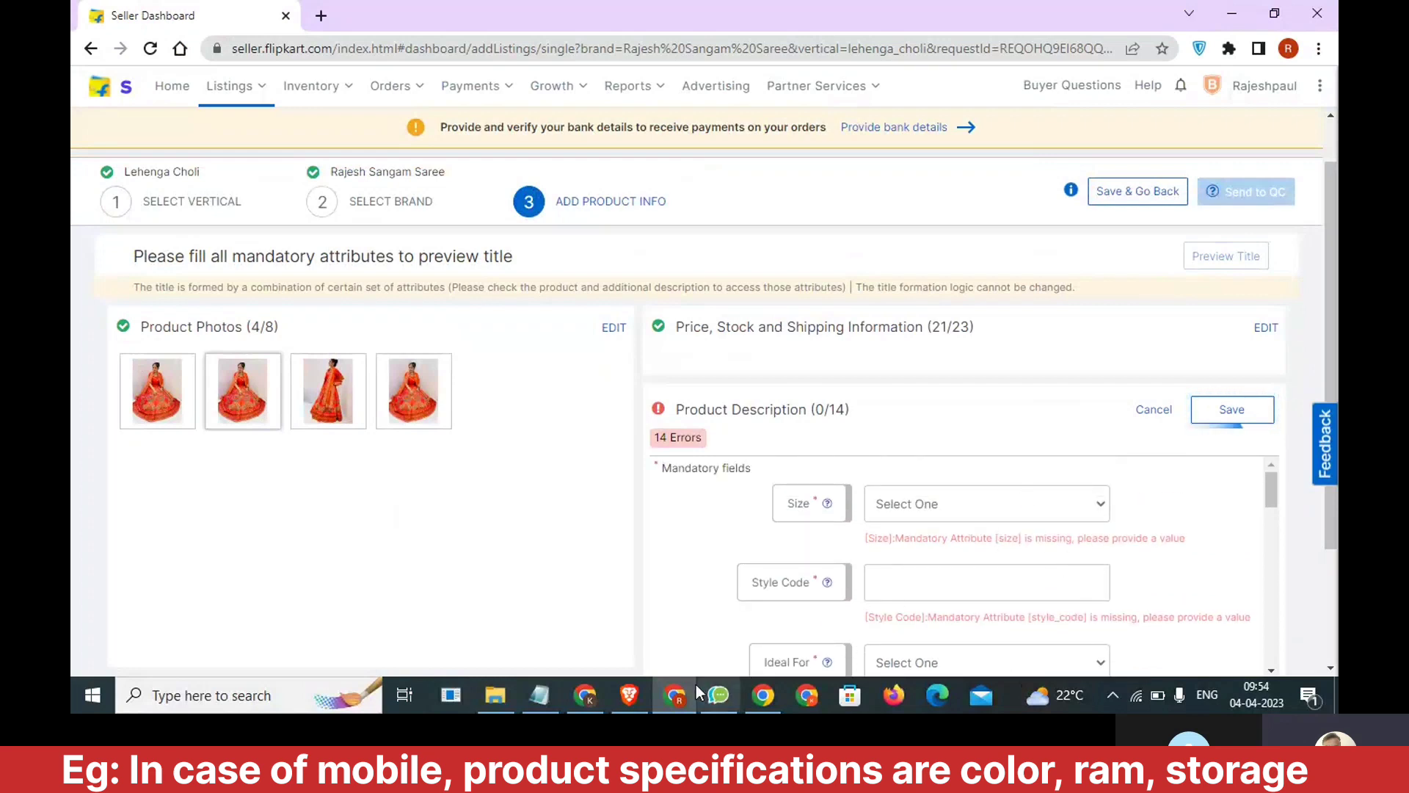
left_click(539, 695)
left_click(843, 621)
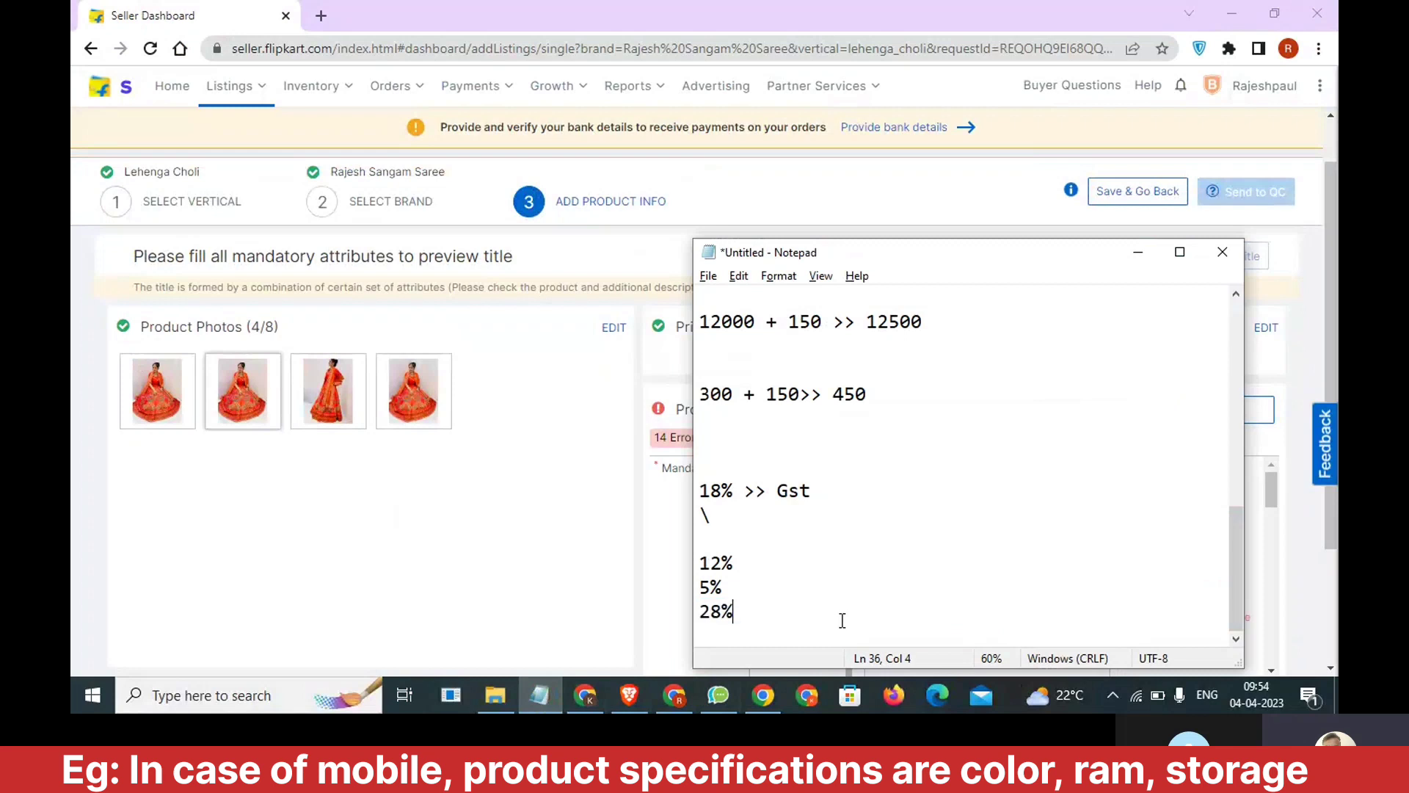
key("Return")
key("Return")
type("Flip")
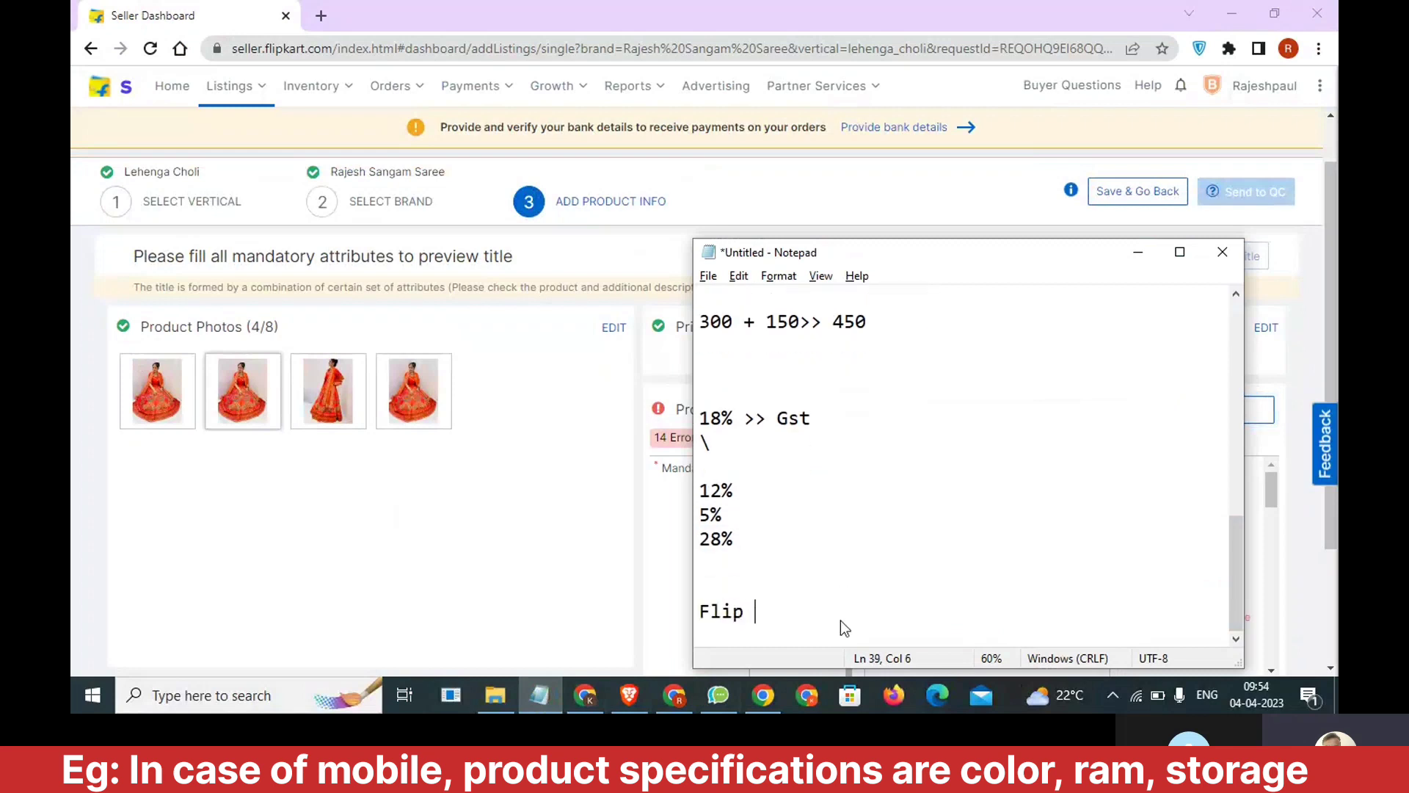
key("BackSpace")
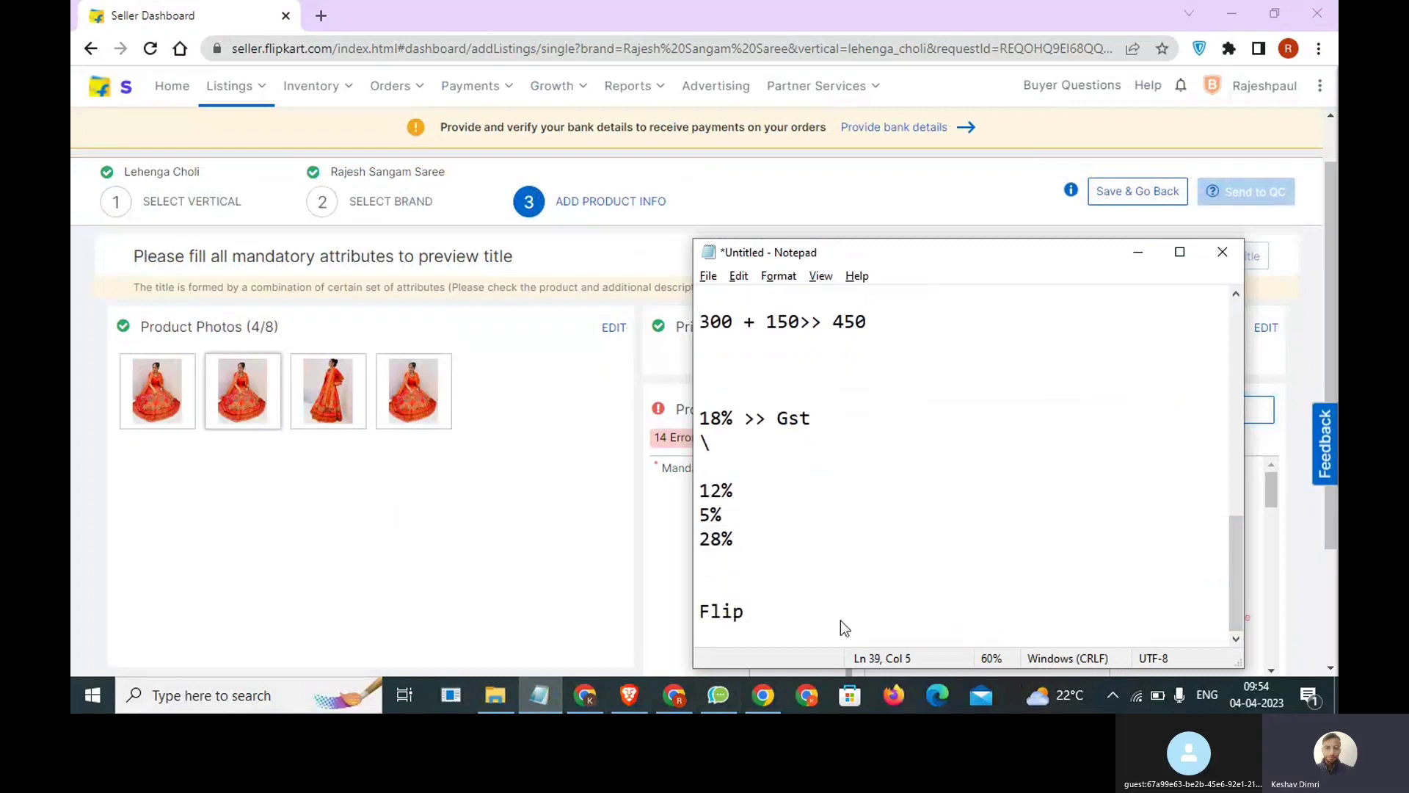
type("kart")
key("Return")
key("Return")
key("Return")
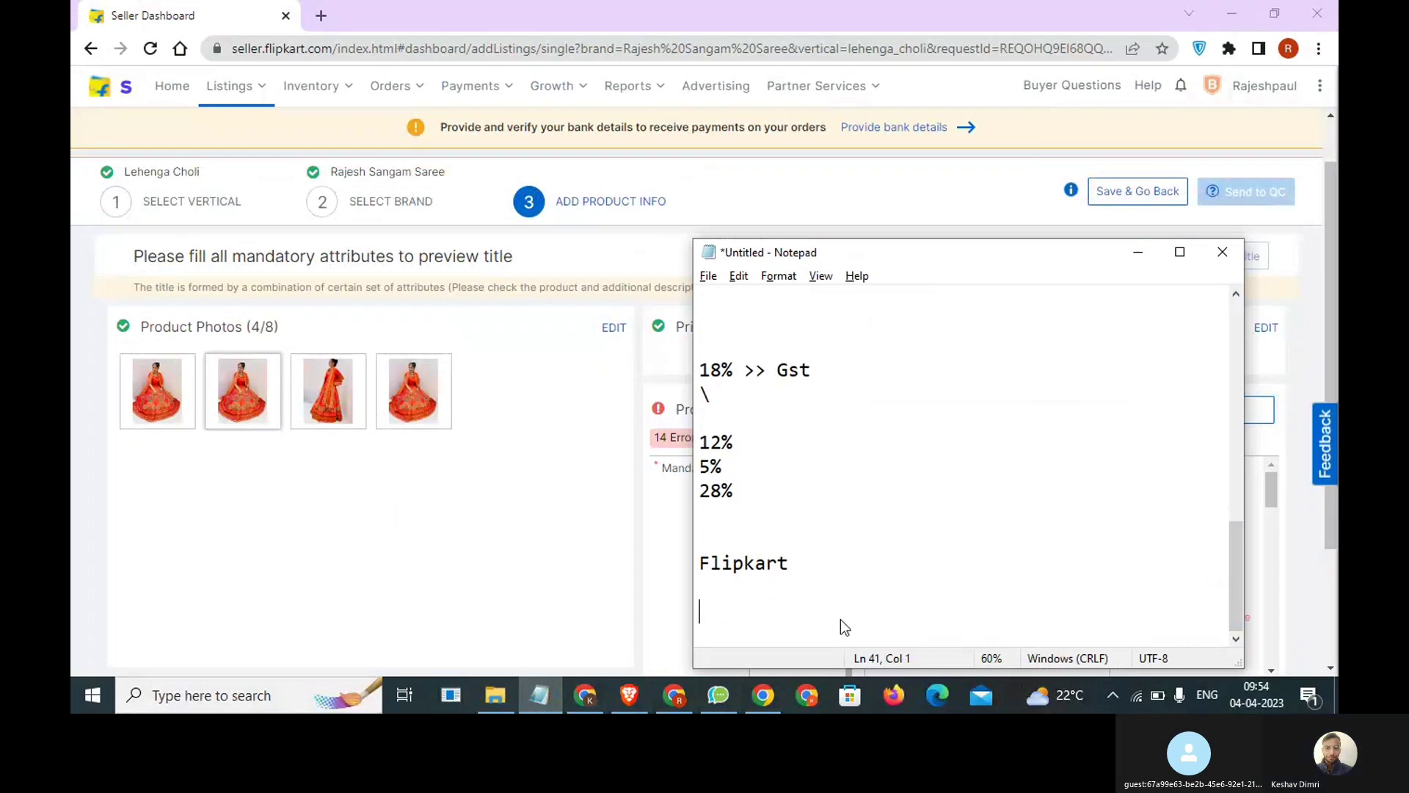
Write "<<10000" below the Flipkart line in the notes and leave a blank line under it.
type("10000")
key("Home")
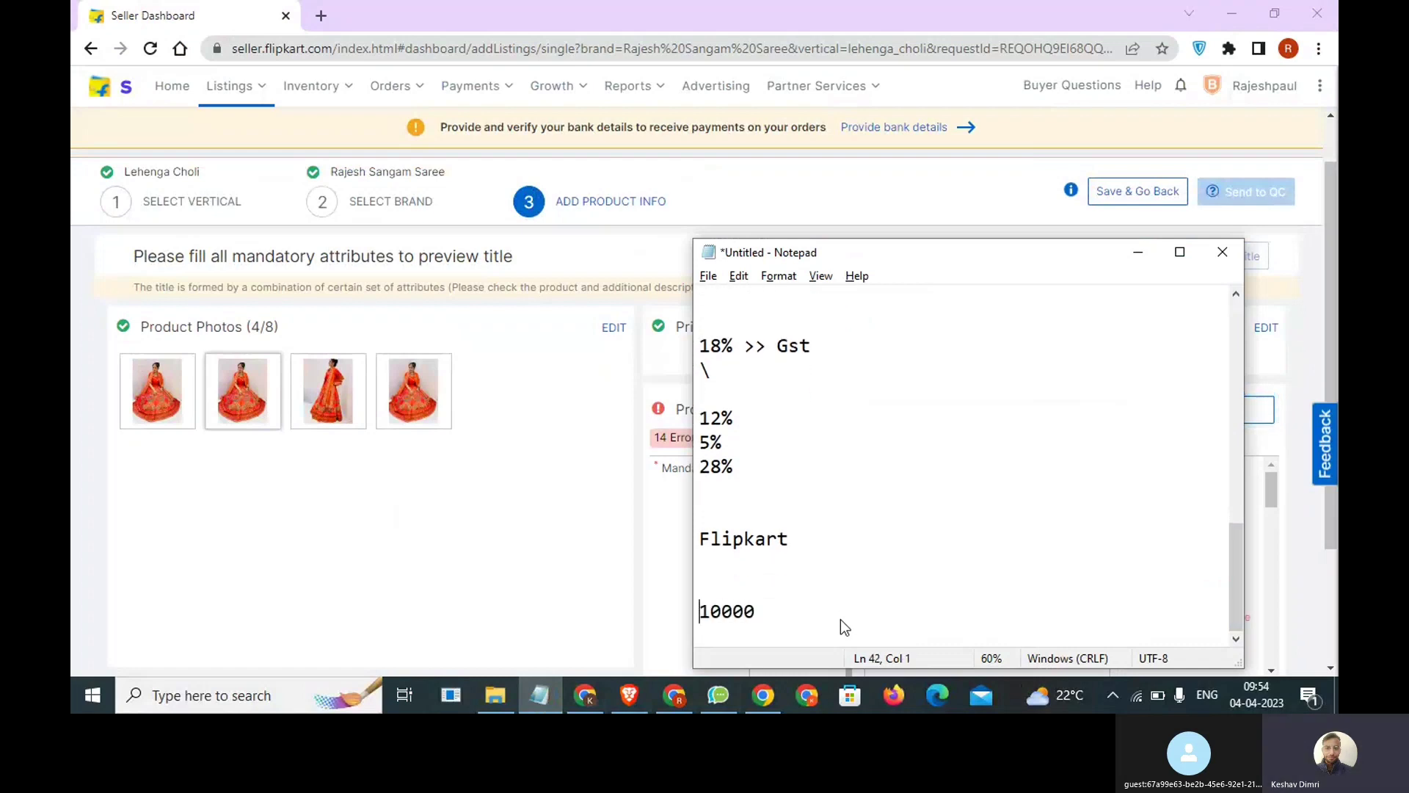
type("<<")
key("End")
key("Return")
key("Return")
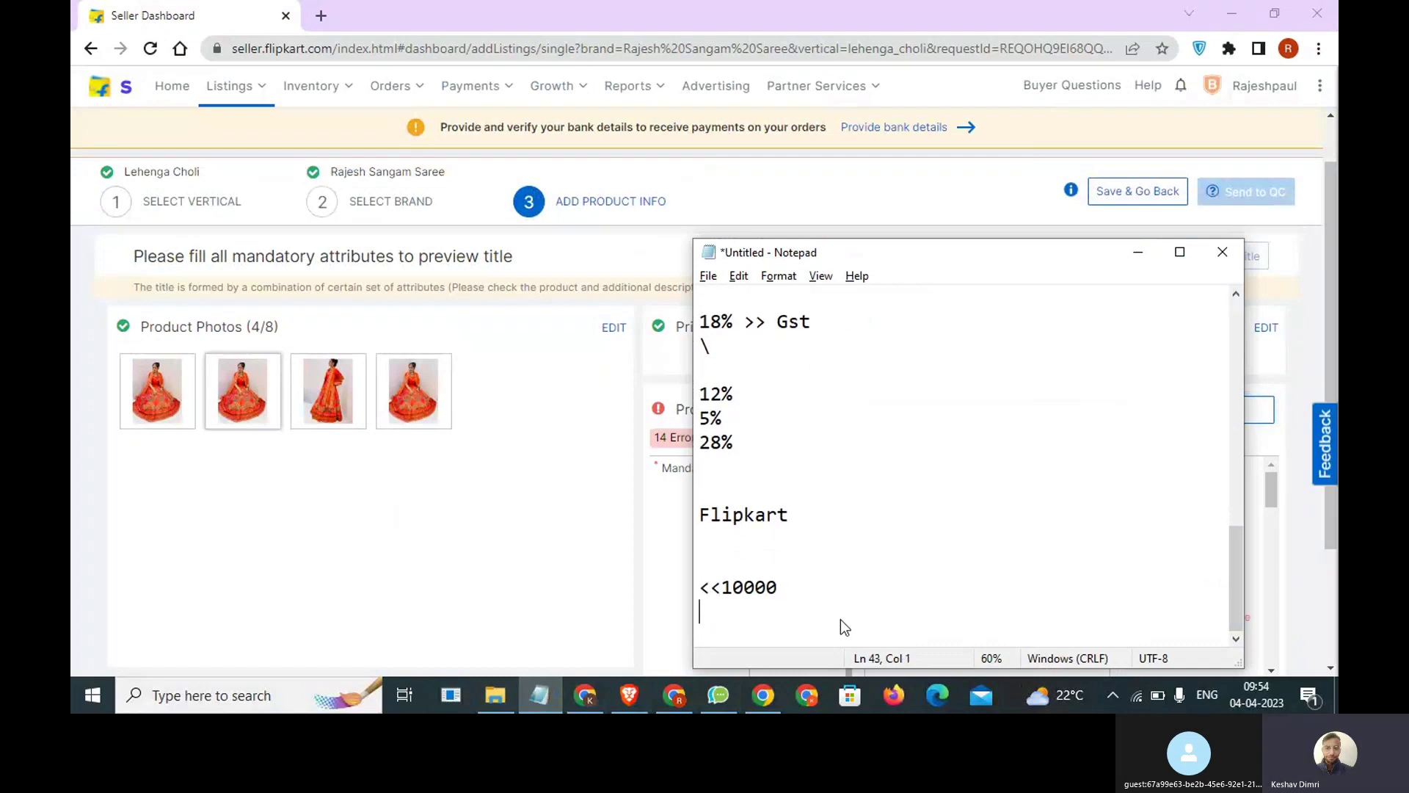
Add the lines "Red" and "relevant >> product" at the end of the notes, separated by a blank line.
type("Red")
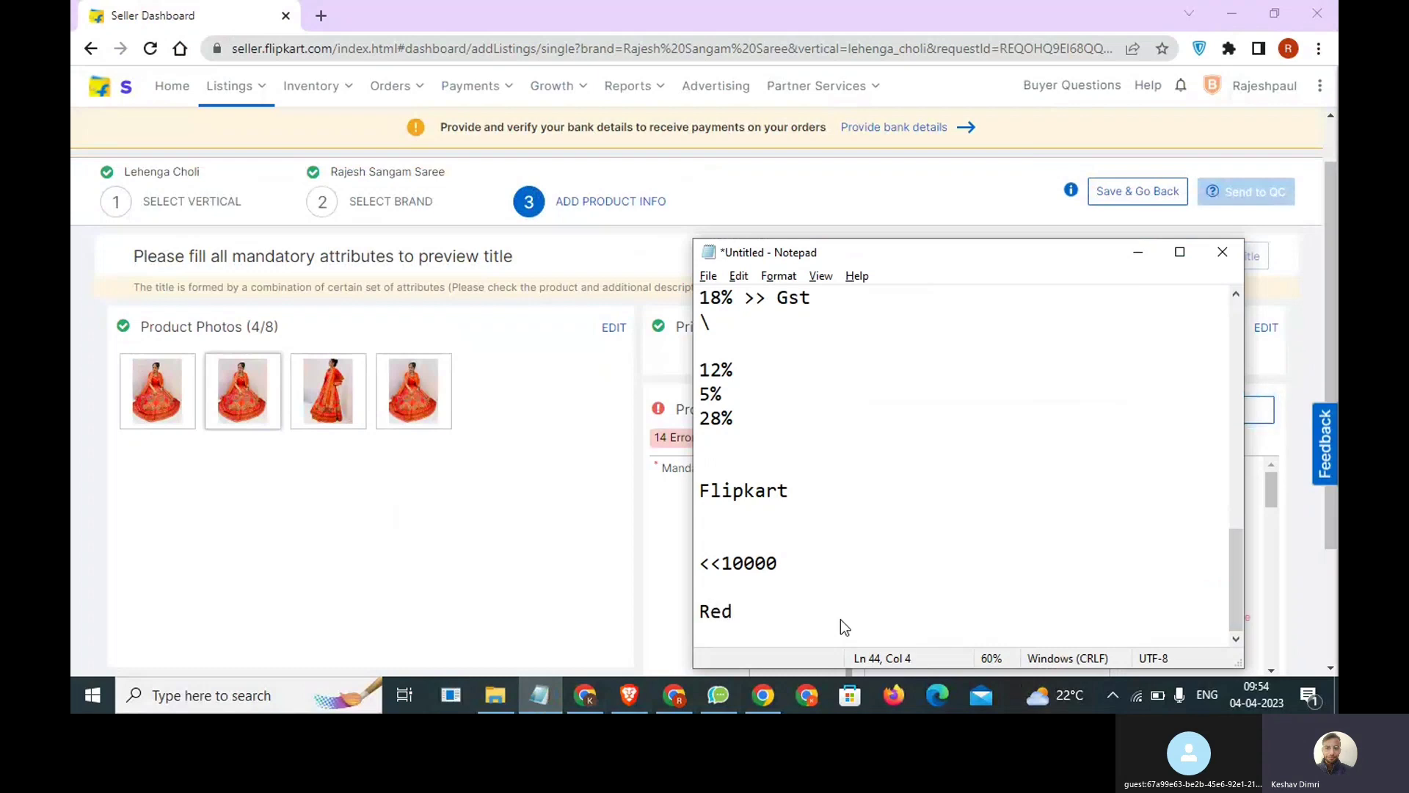
key("Return")
key("Return")
type("re")
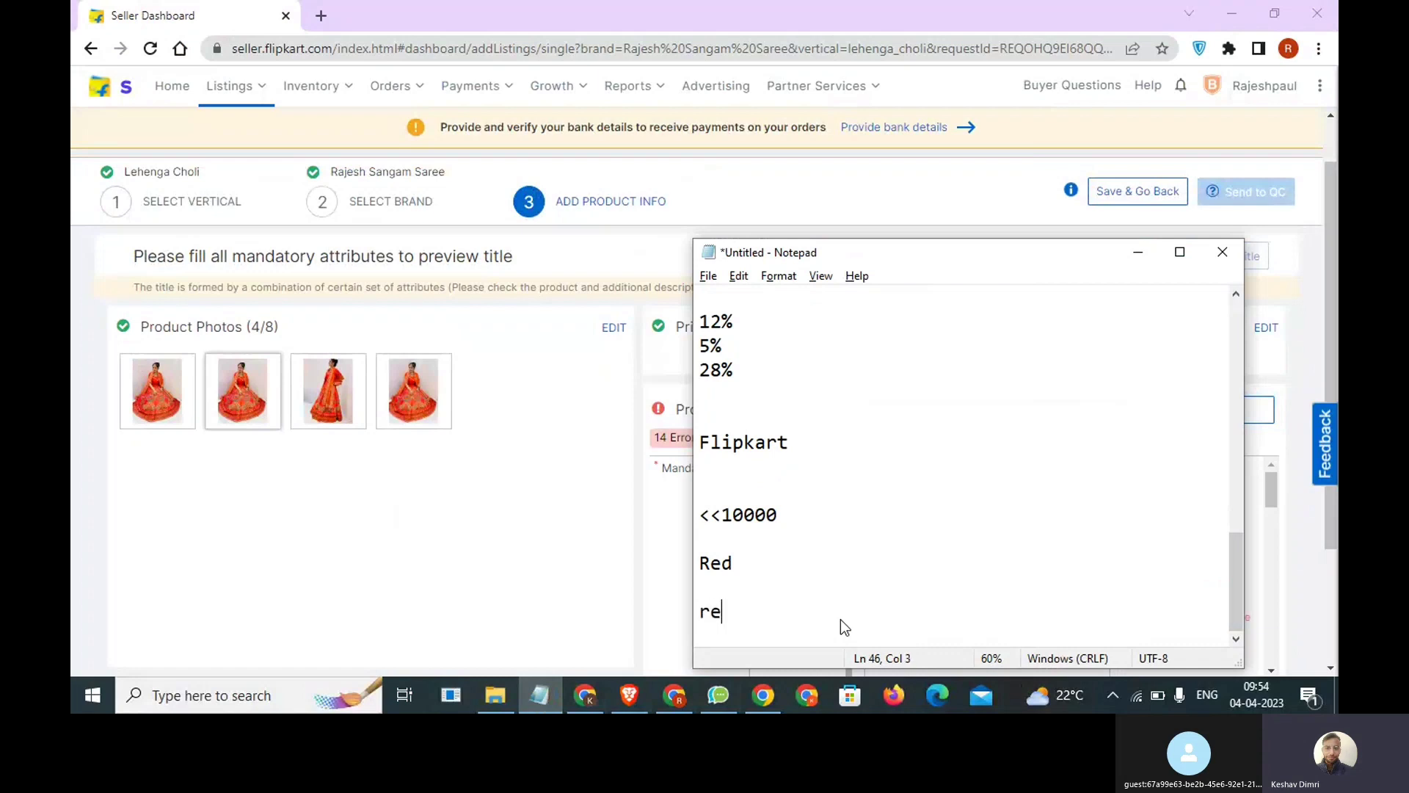
type("levanty")
key("BackSpace")
type(">> product")
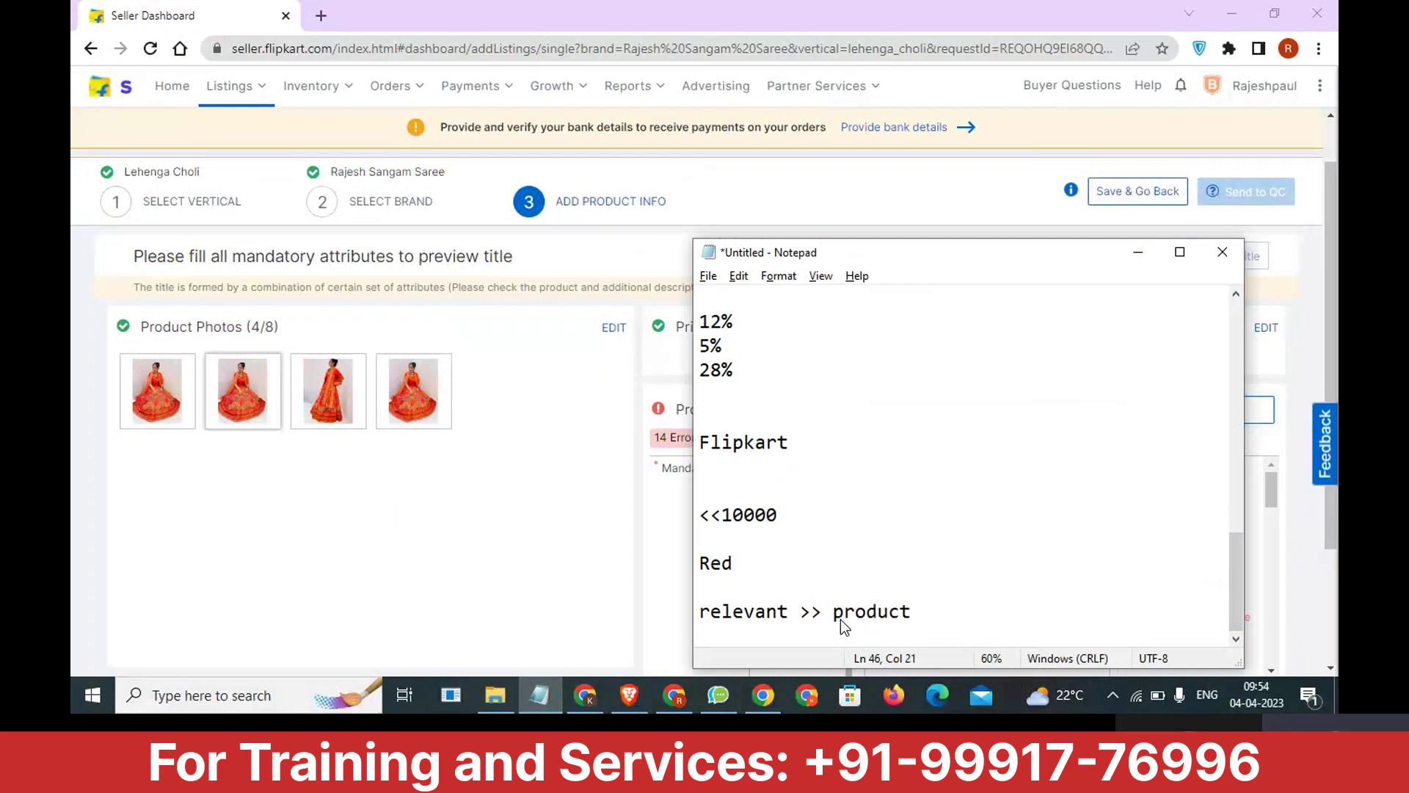
Return to the Flipkart listing in the browser and set the product's Size to Free.
key("alt+Tab")
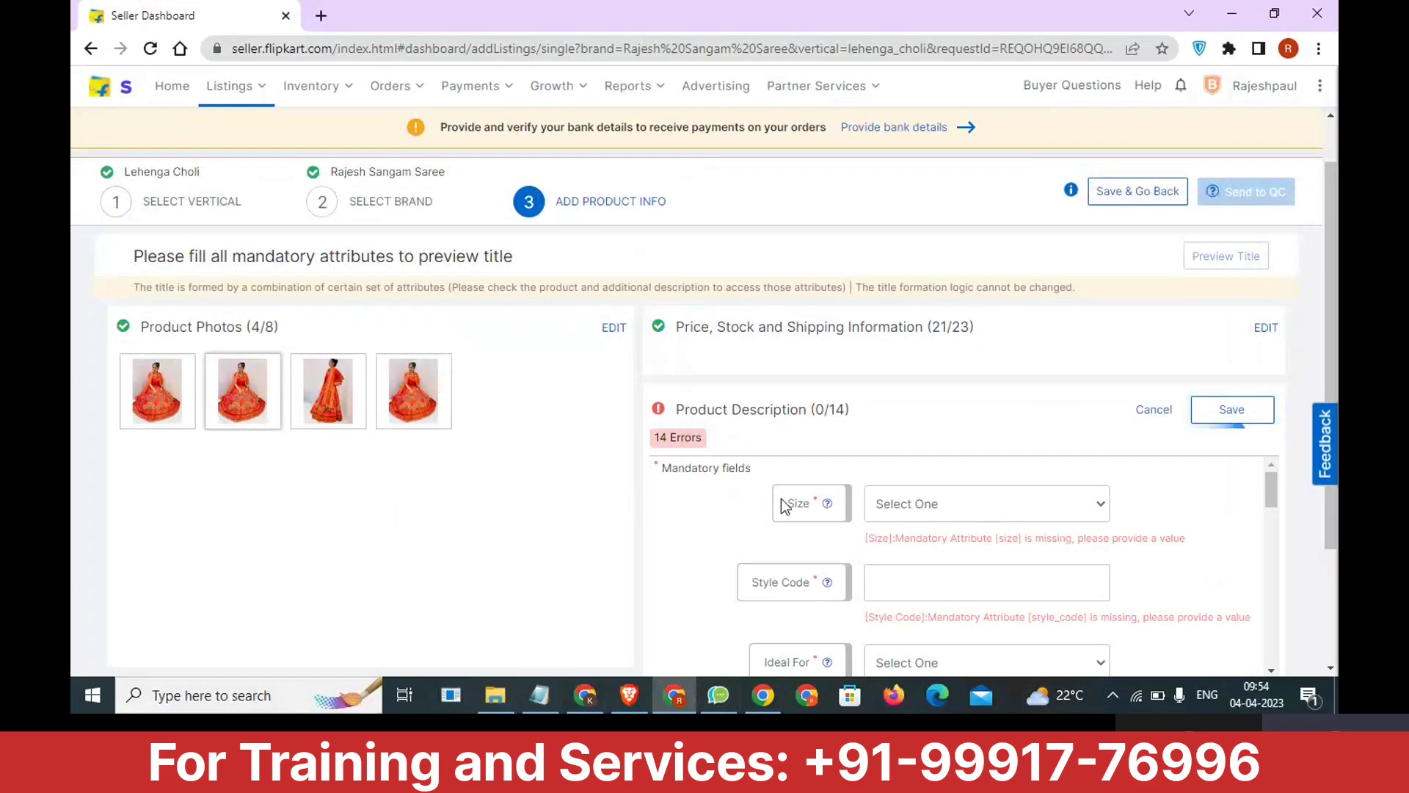
scroll(1023, 477, "up", 1)
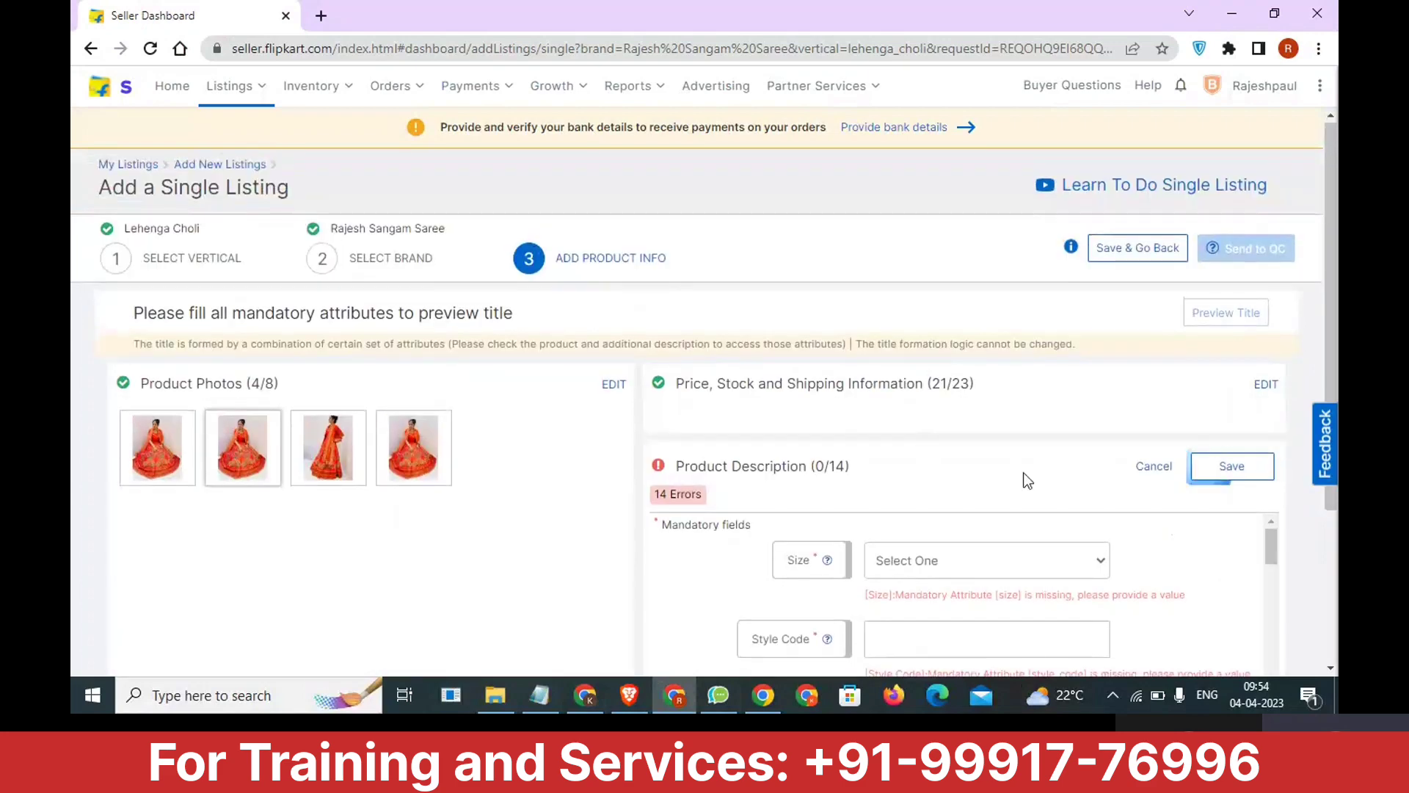
scroll(1022, 478, "down", 3)
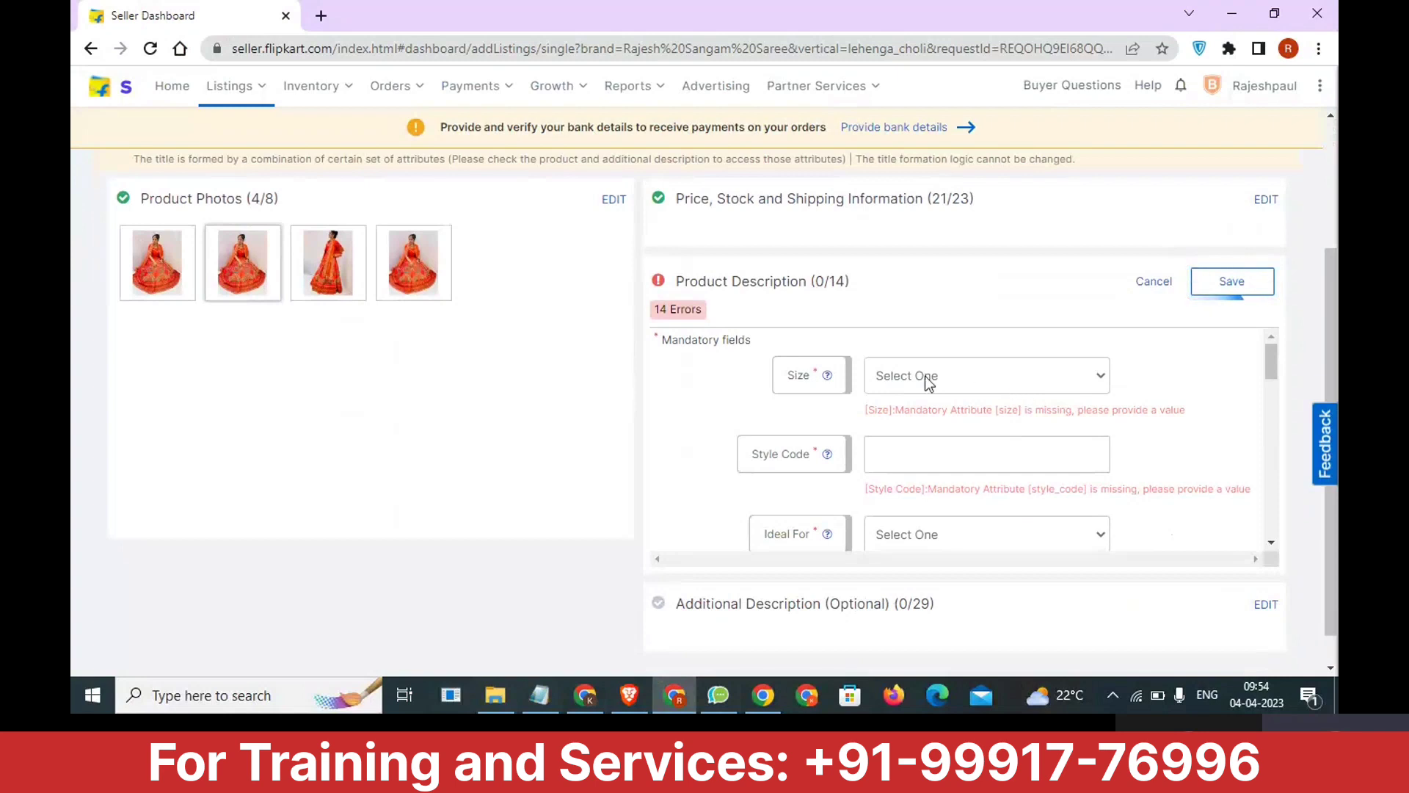
left_click(955, 379)
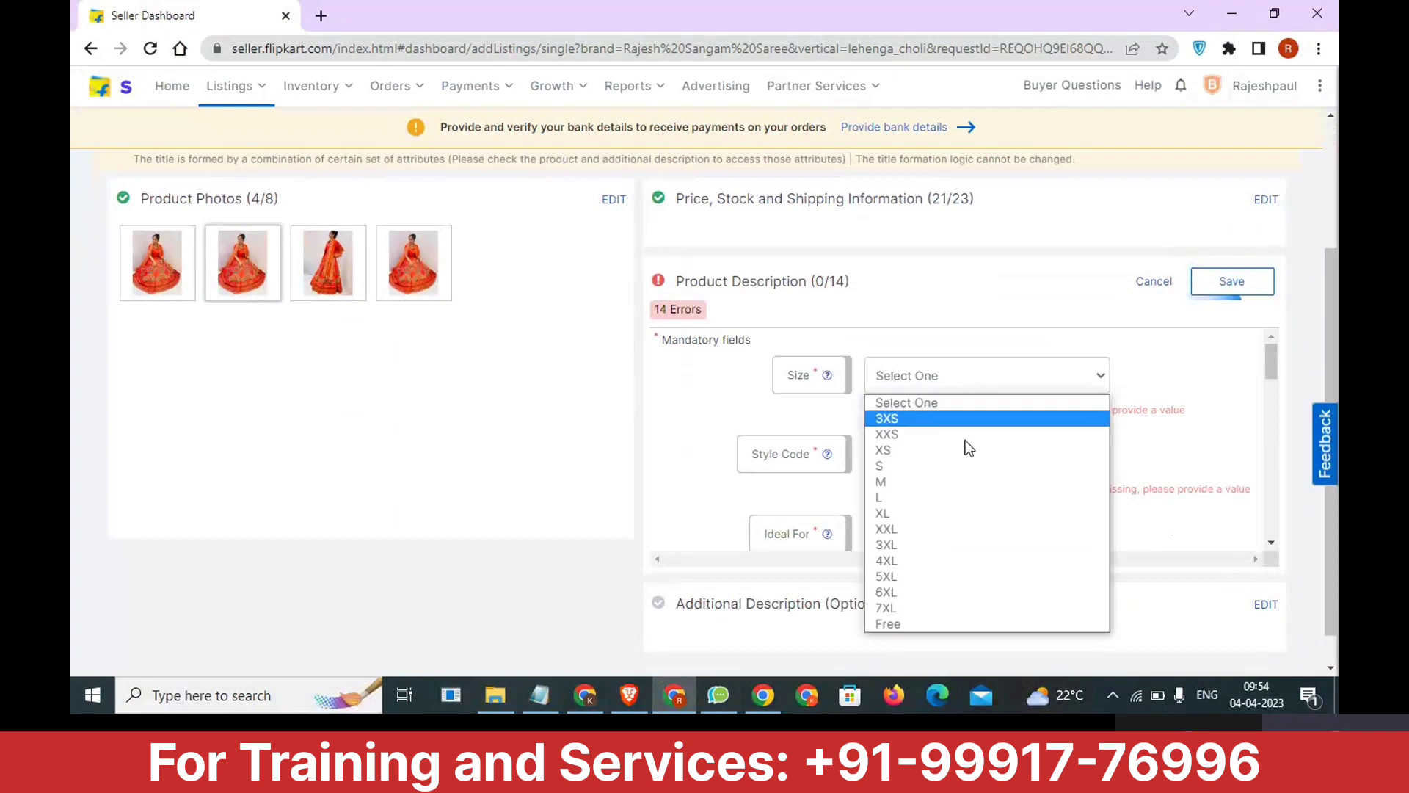
left_click(966, 629)
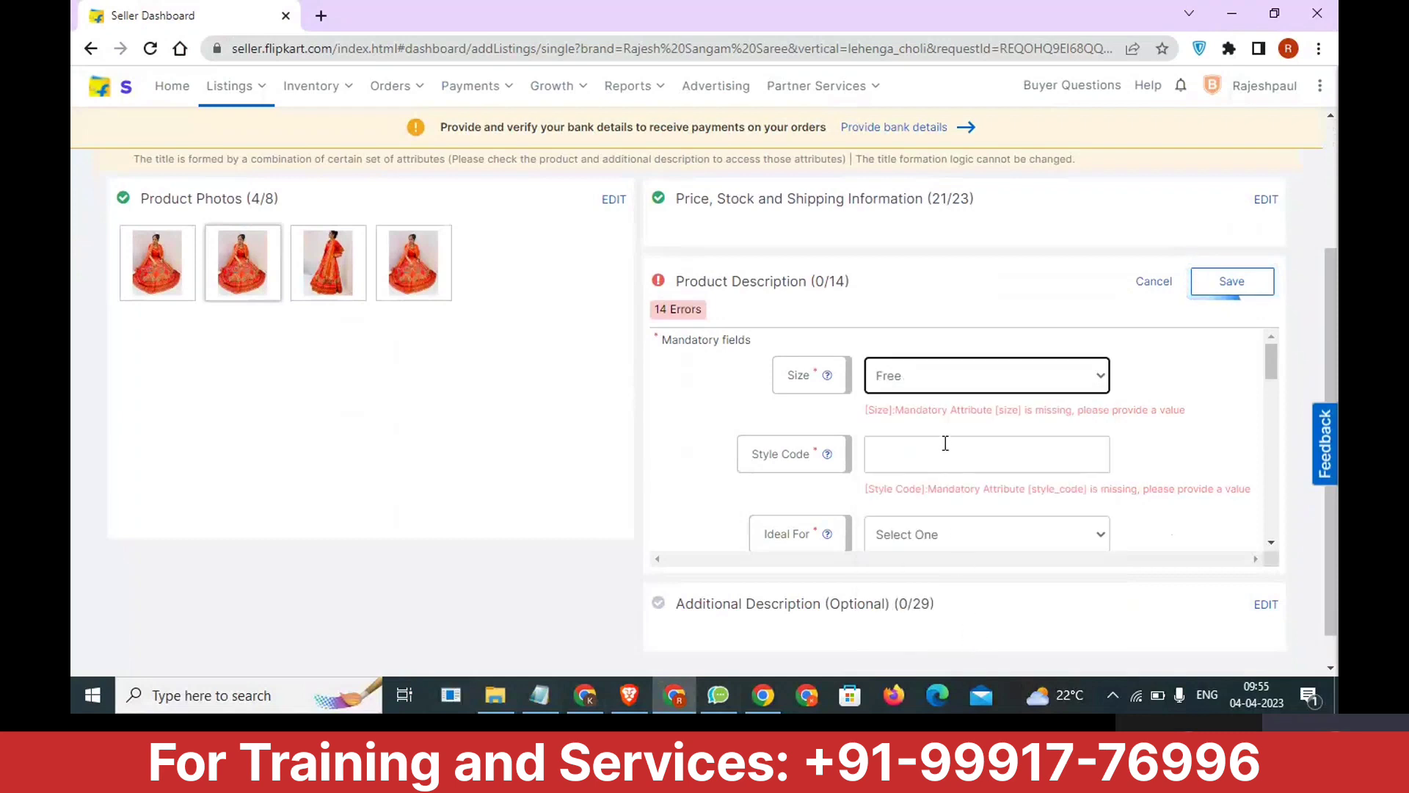
left_click(942, 401)
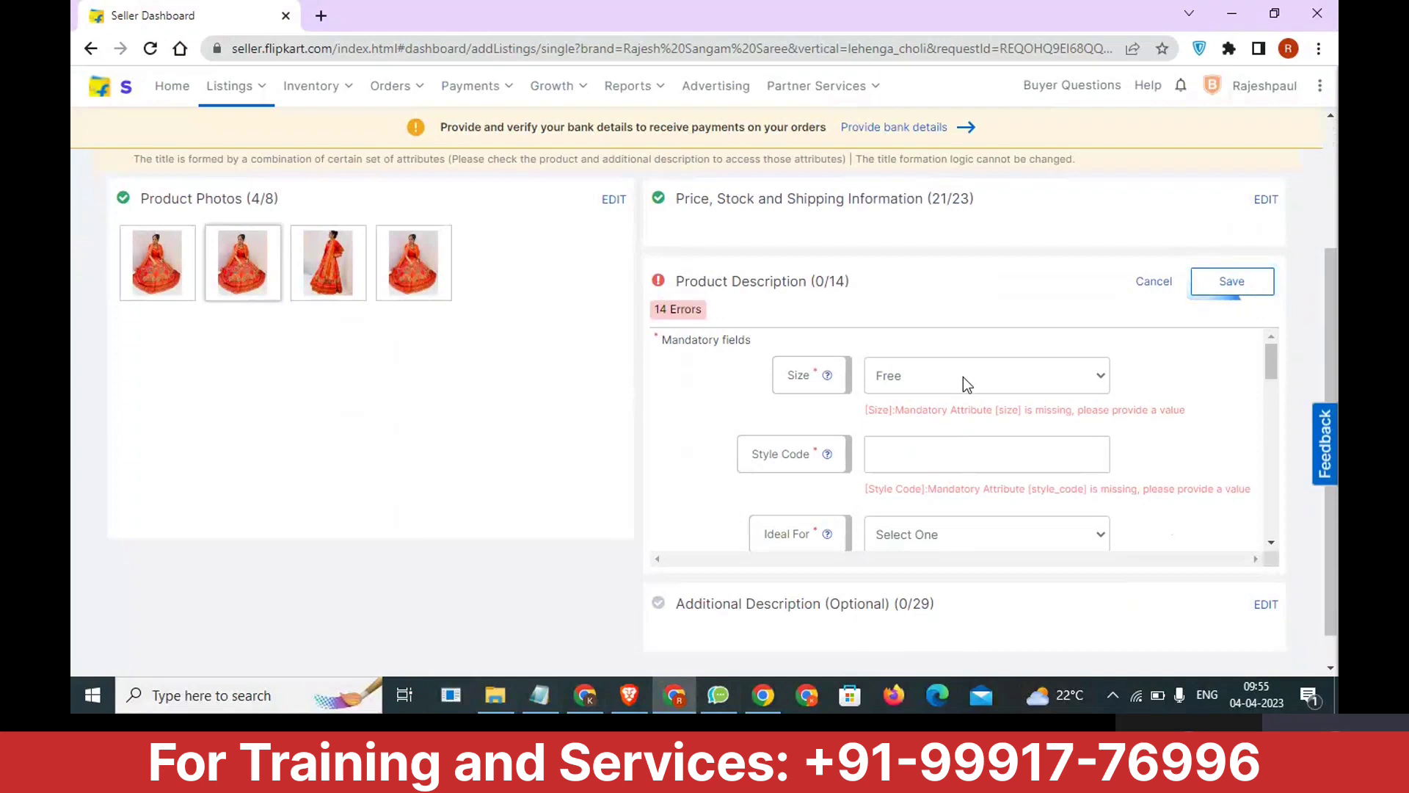
left_click(964, 384)
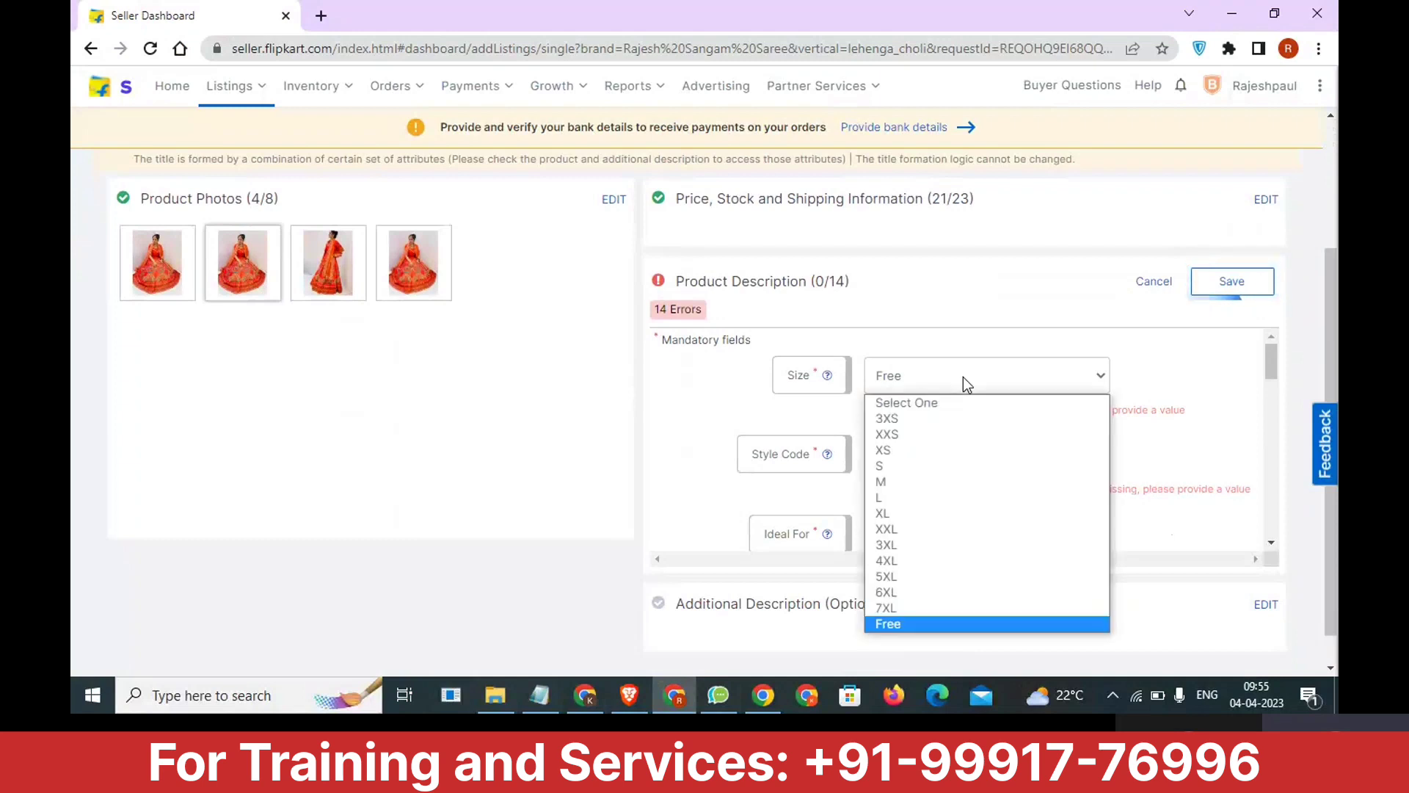
left_click(1138, 378)
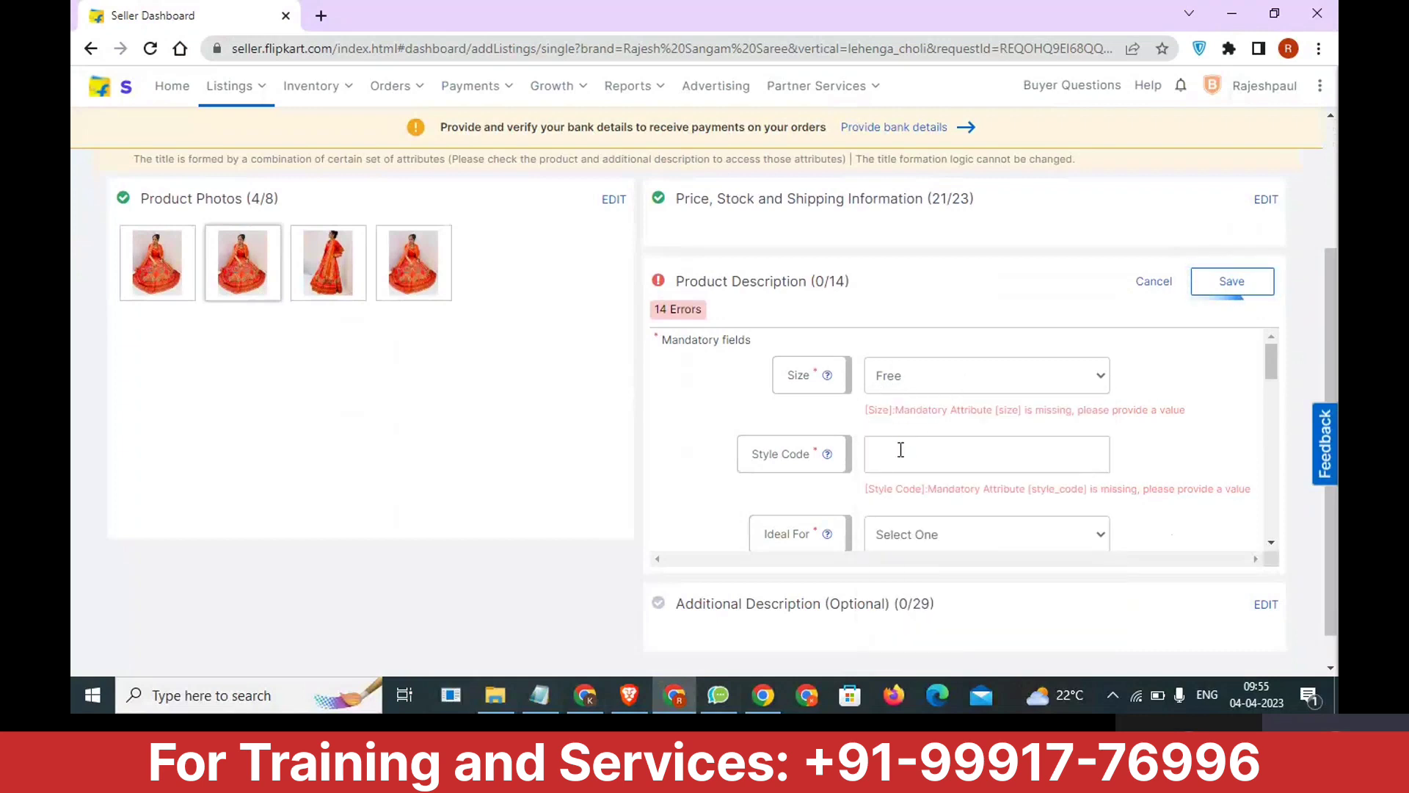
Set the Ideal For attribute to Women in the Product Description, leaving Style Code empty.
scroll(922, 414, "down", 1)
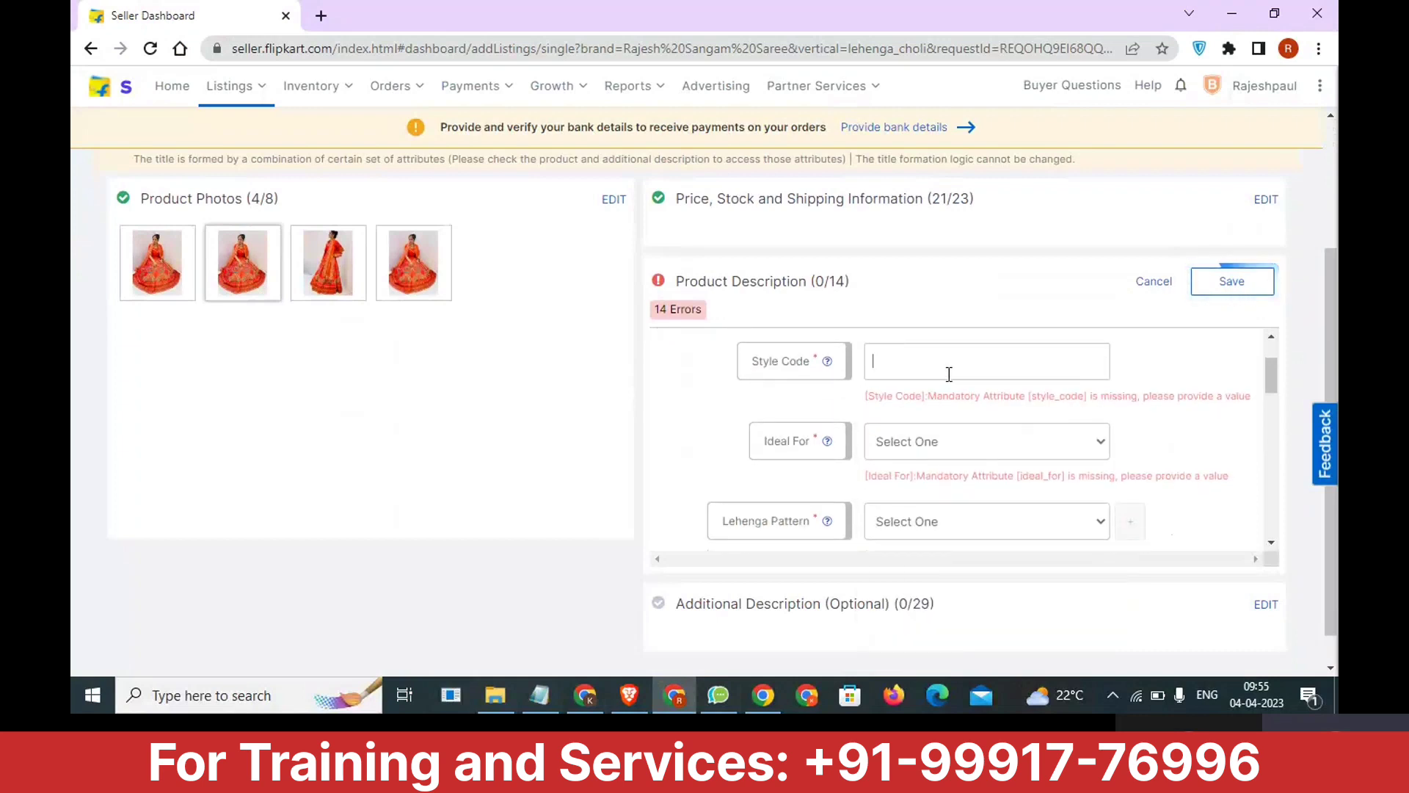
left_click(930, 447)
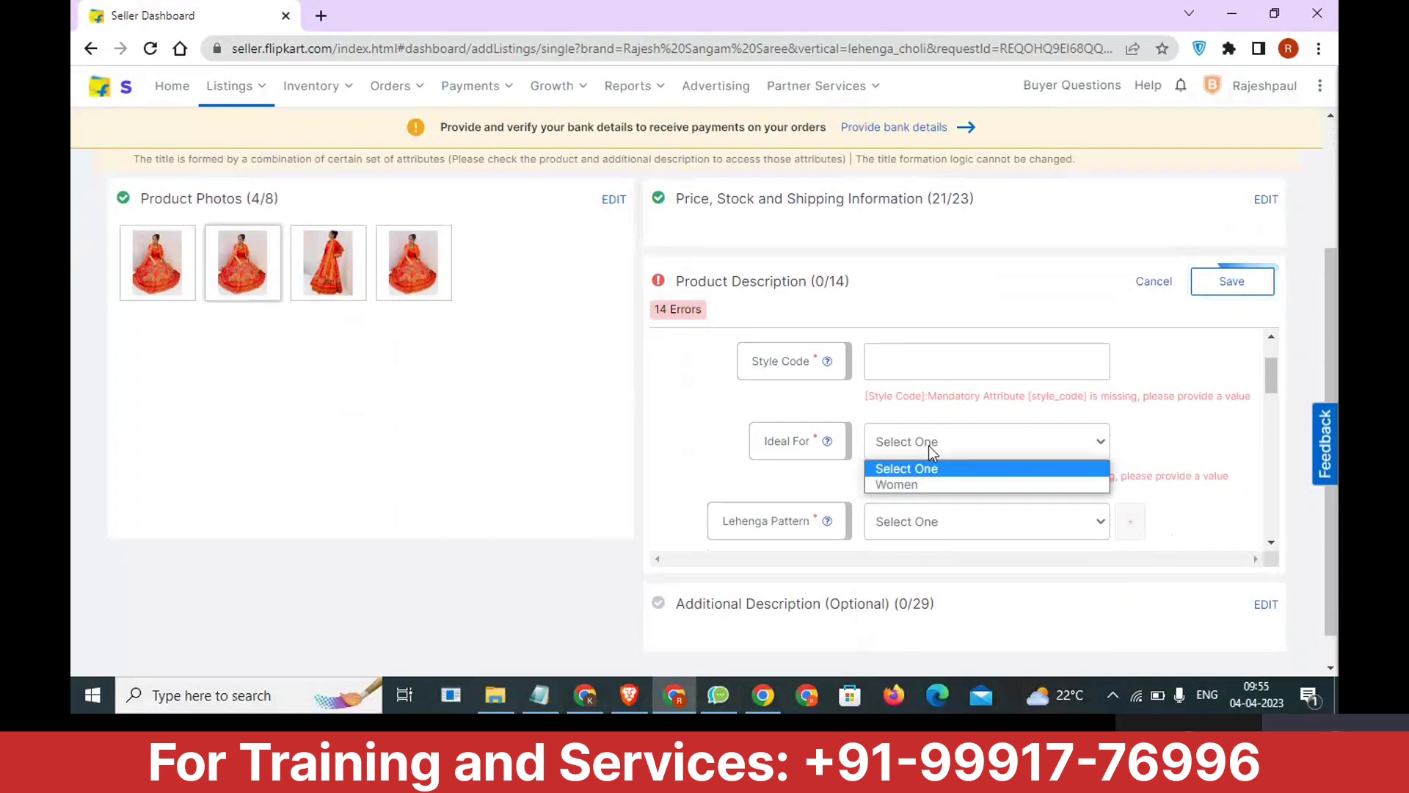
left_click(922, 485)
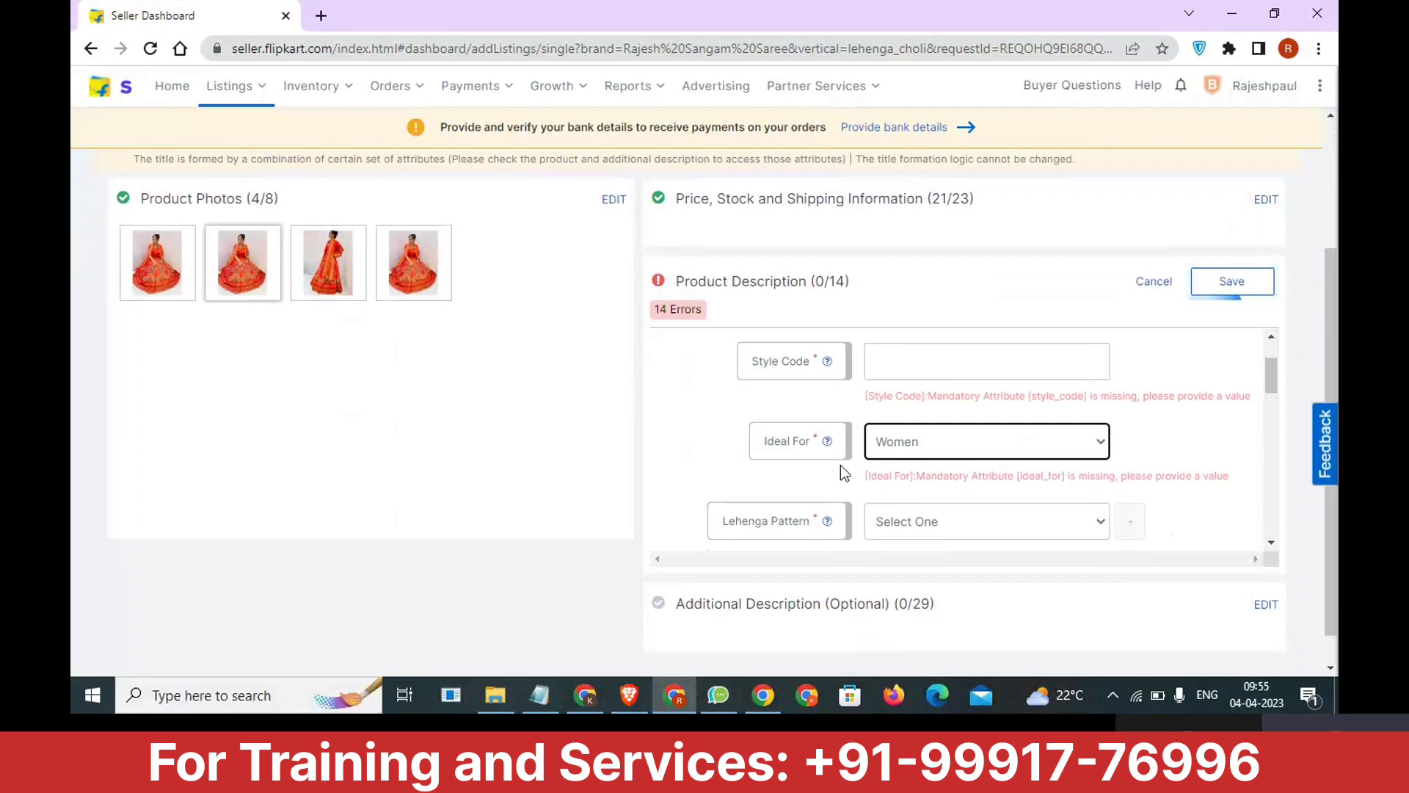
Check the lehenga description at the start of the Notepad notes, and show the Lehenga Pattern options in the listing.
scroll(843, 469, "down", 1)
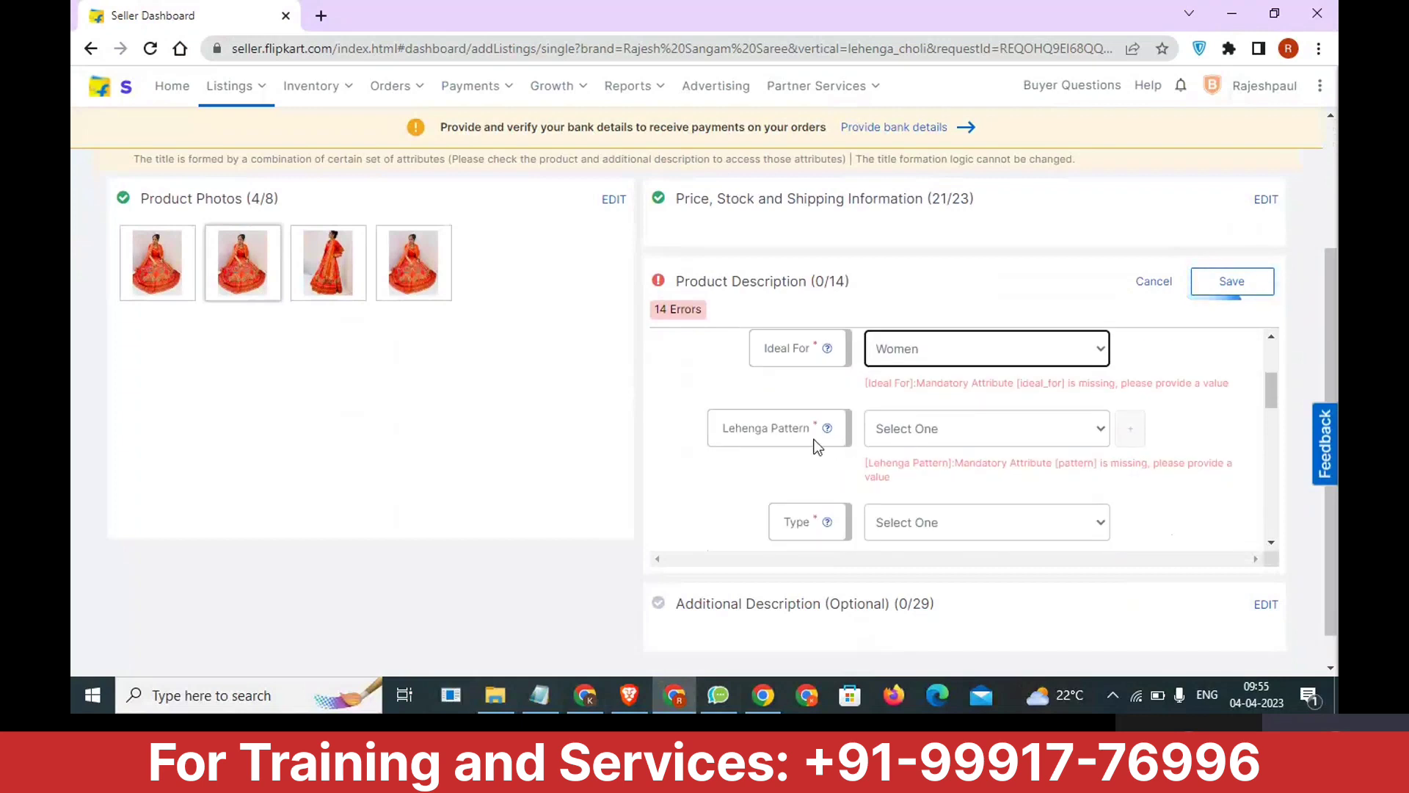
left_click(945, 439)
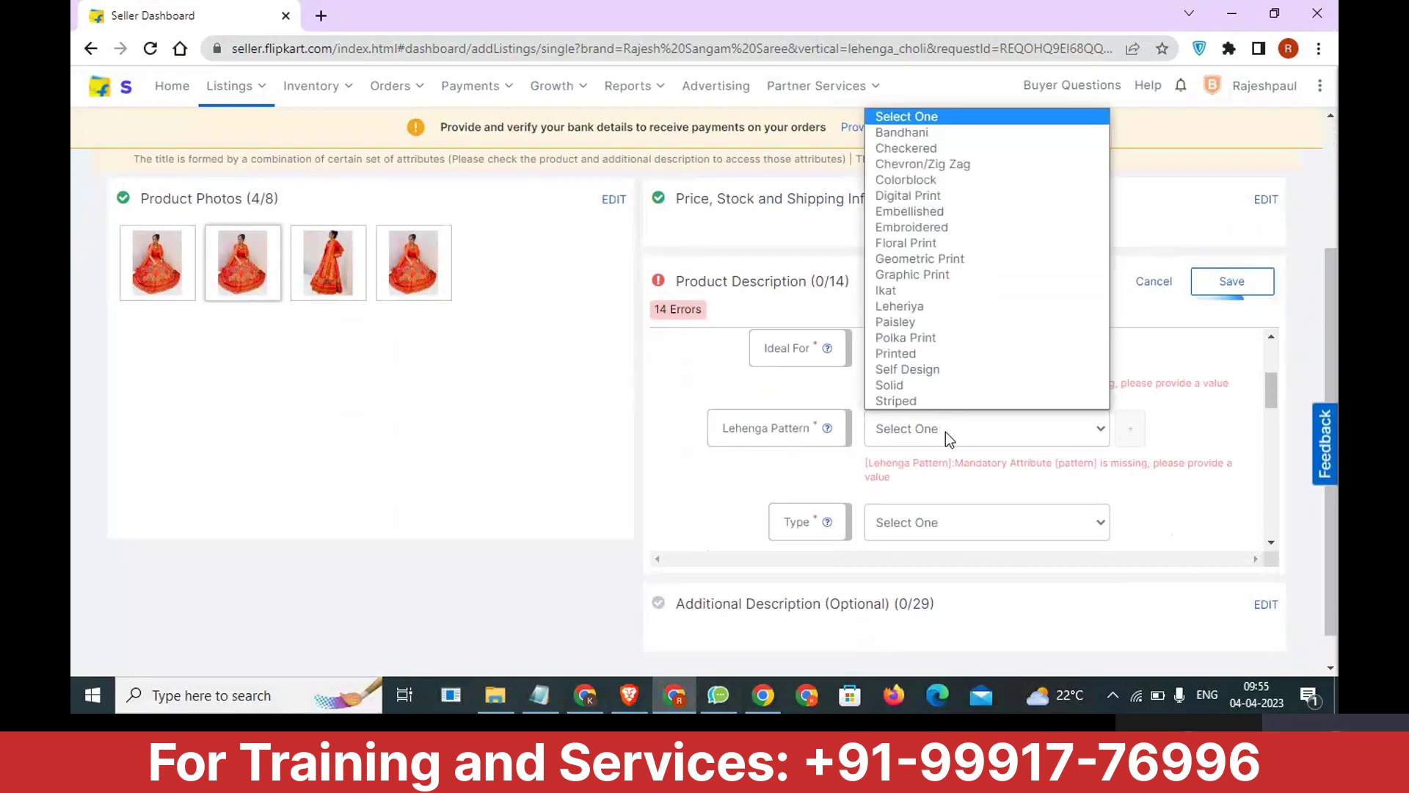
left_click(540, 695)
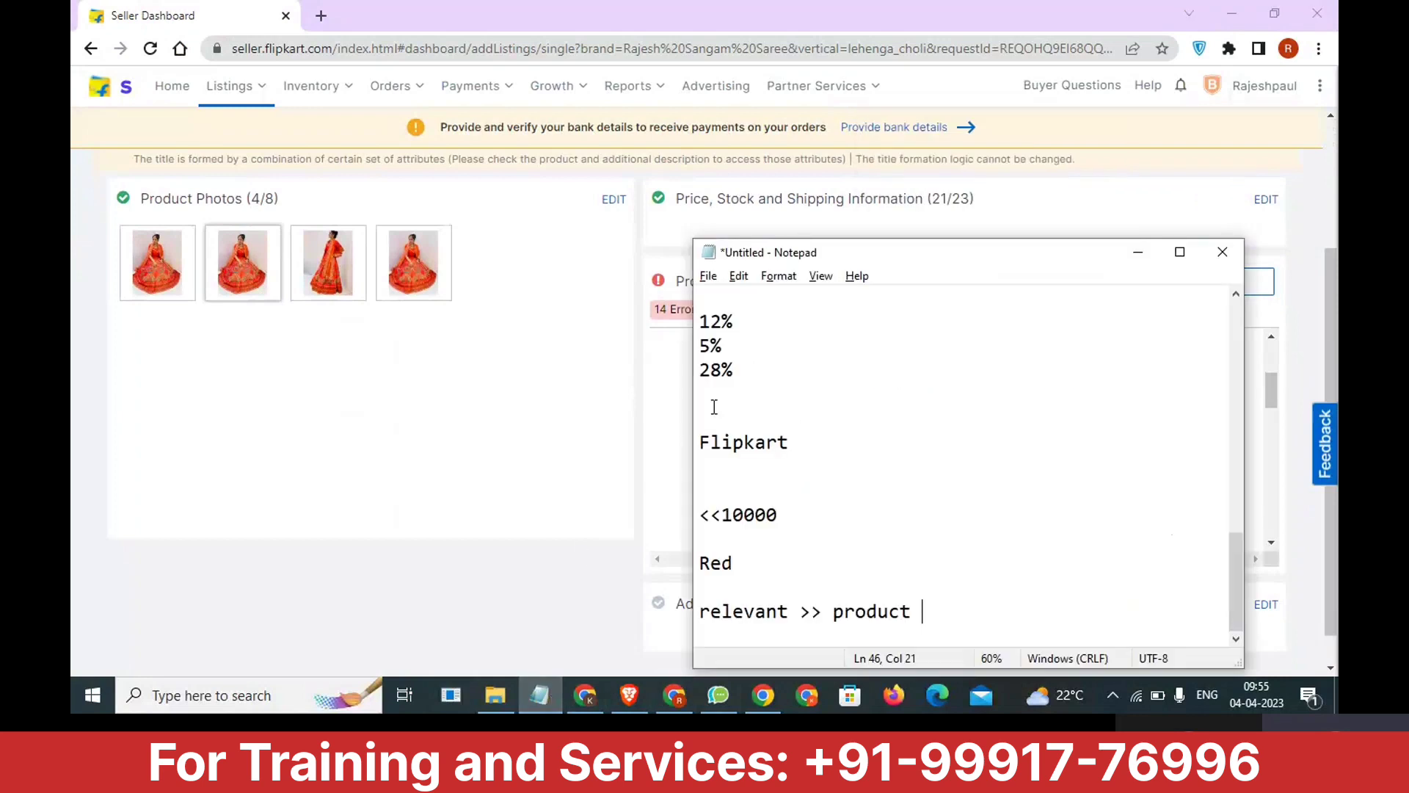
scroll(874, 459, "up", 5)
scroll(875, 457, "up", 4)
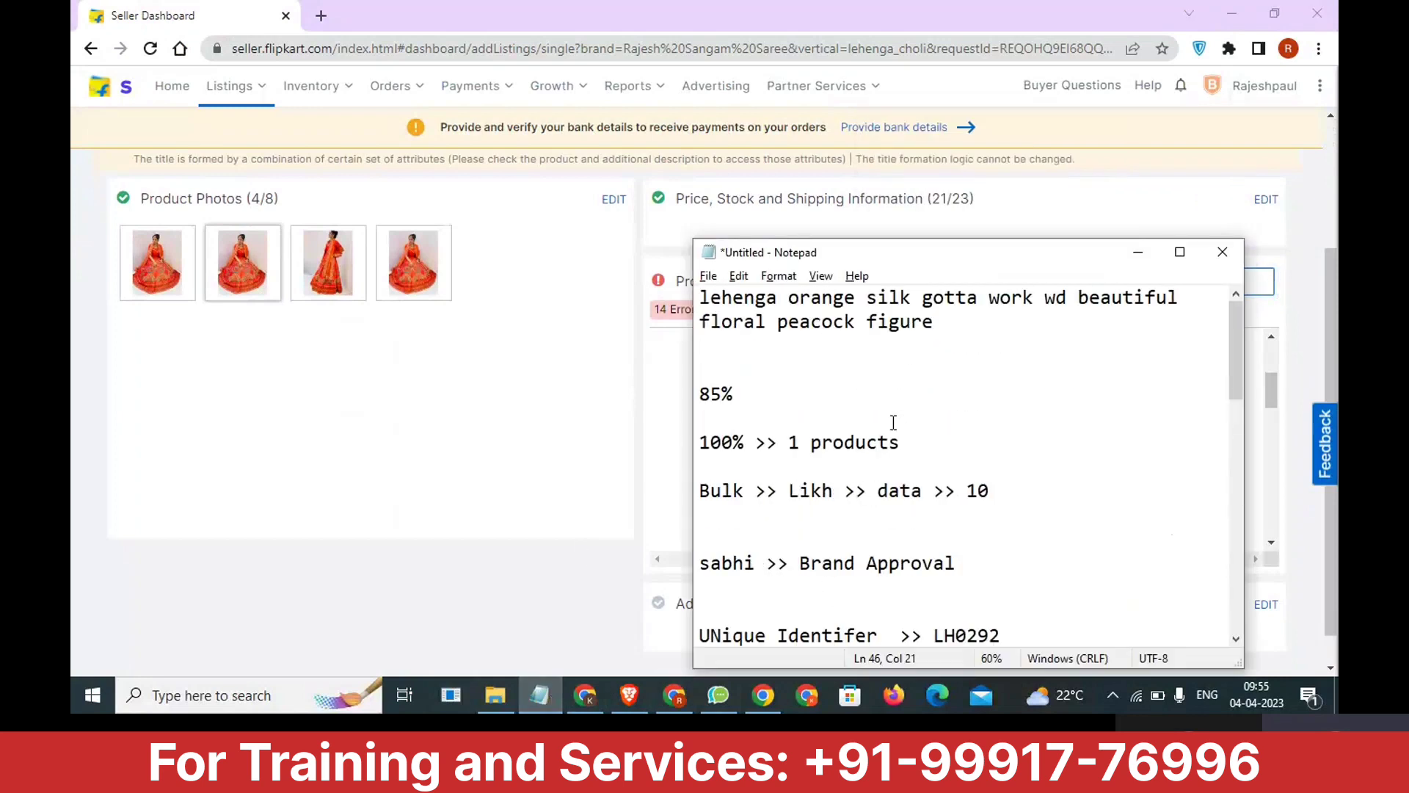
left_click_drag(957, 315, 700, 296)
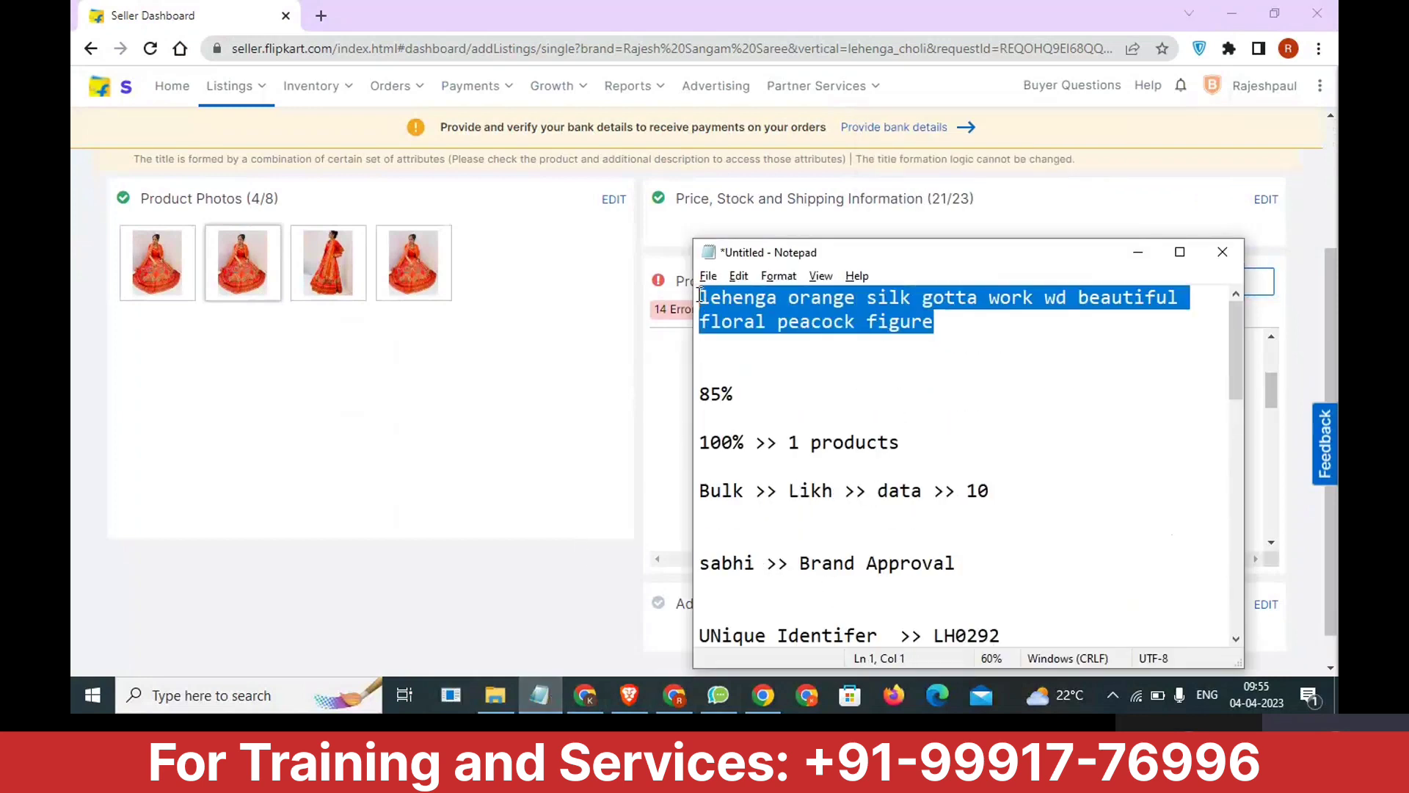
left_click_drag(998, 333, 695, 305)
left_click(707, 305)
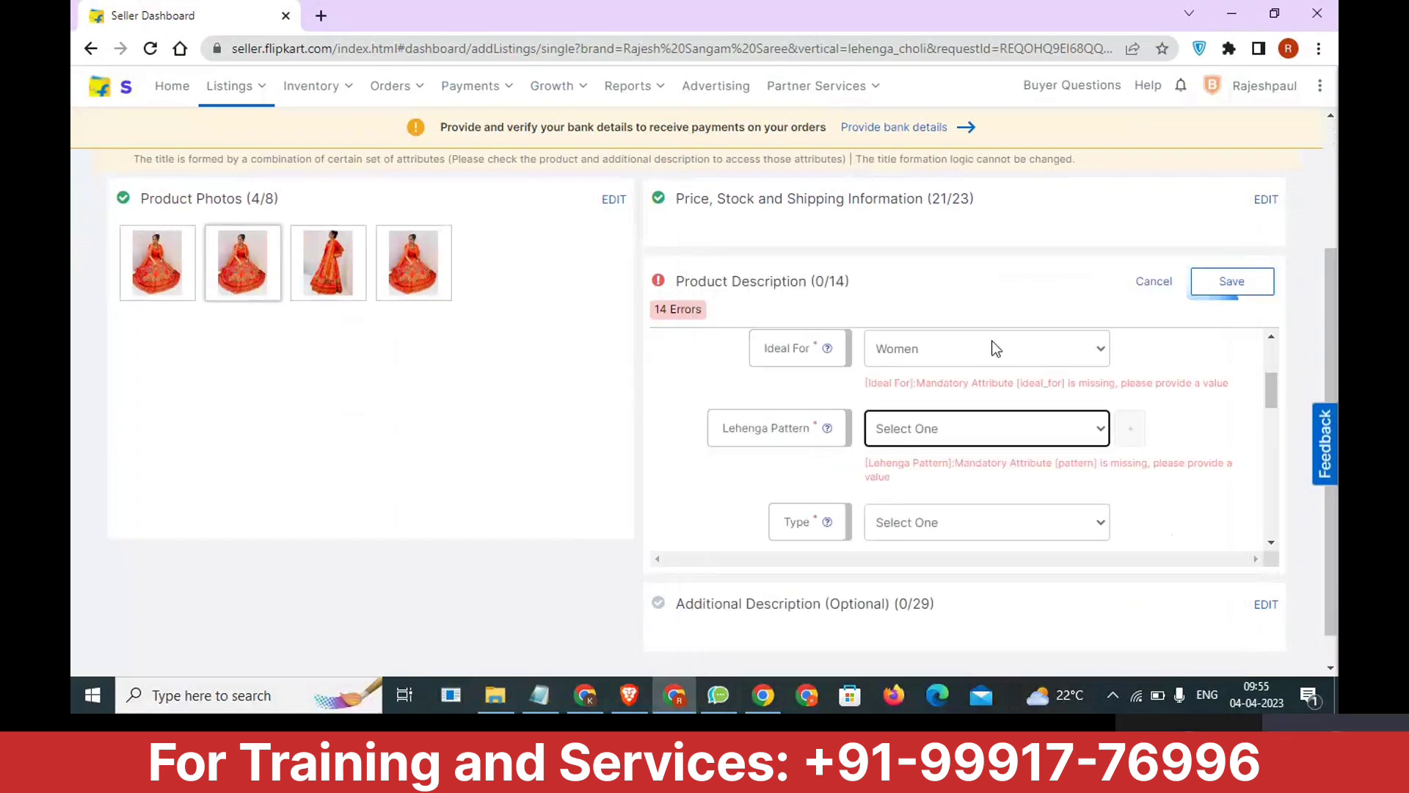
left_click(994, 435)
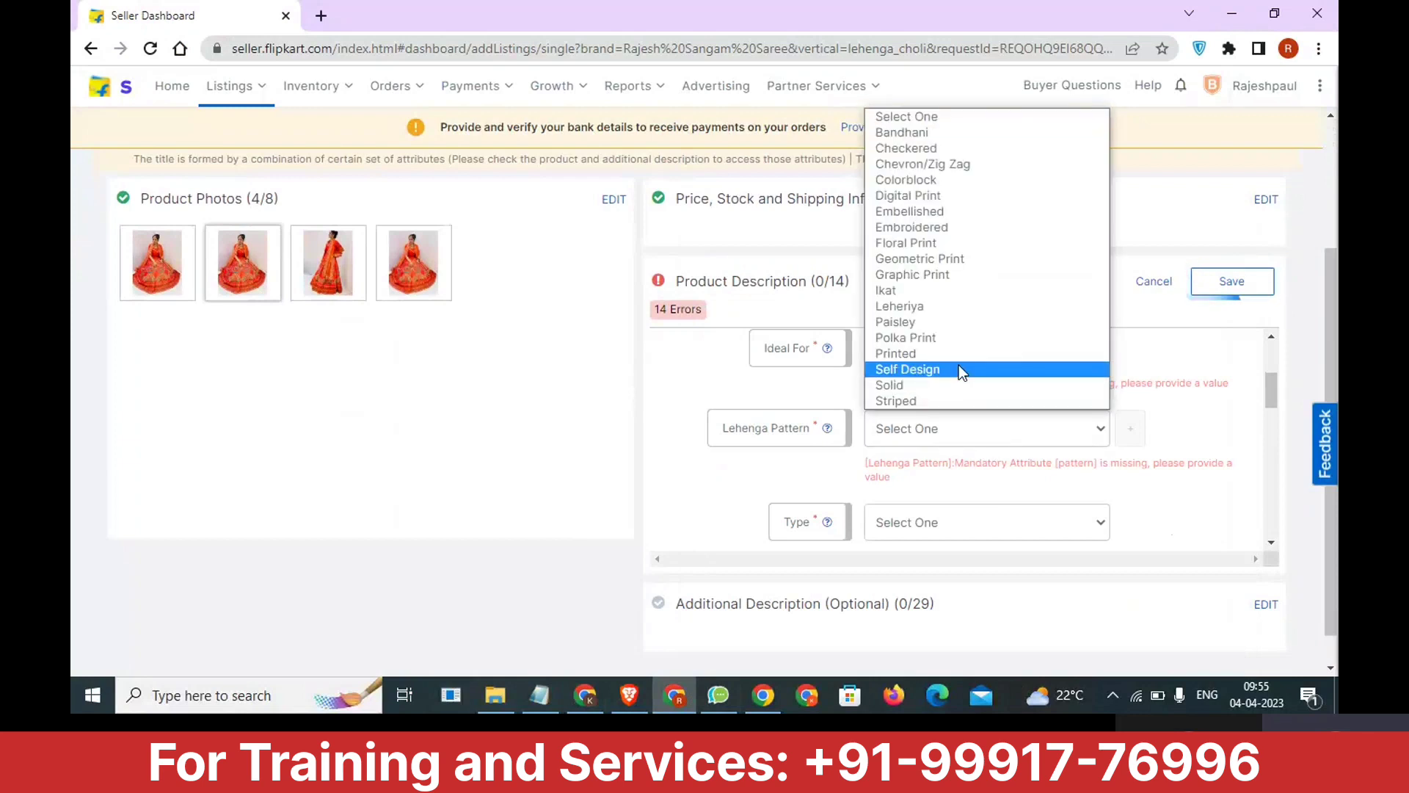
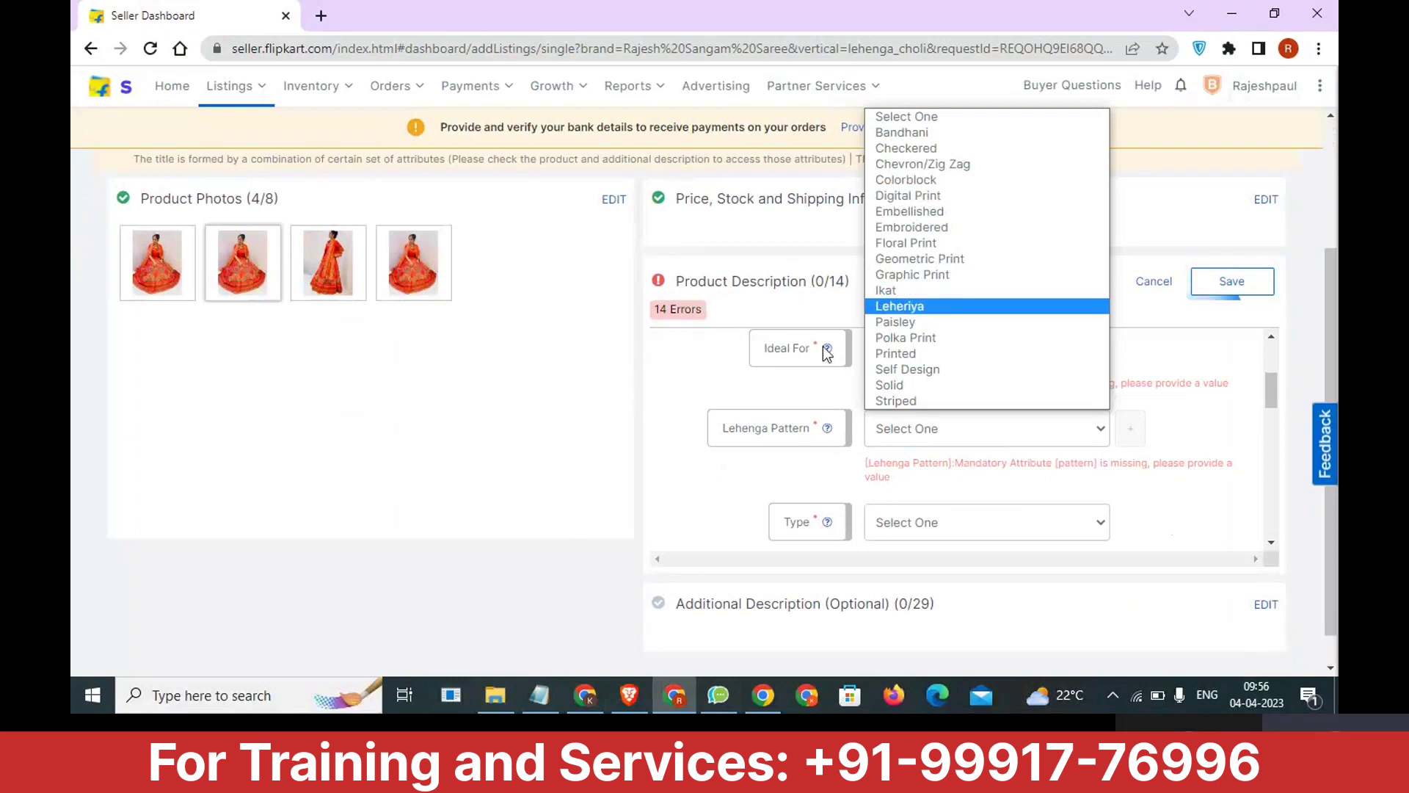
Check the lehenga description in the Notepad notes and set the listing's Lehenga Pattern to Embroidered.
left_click(543, 697)
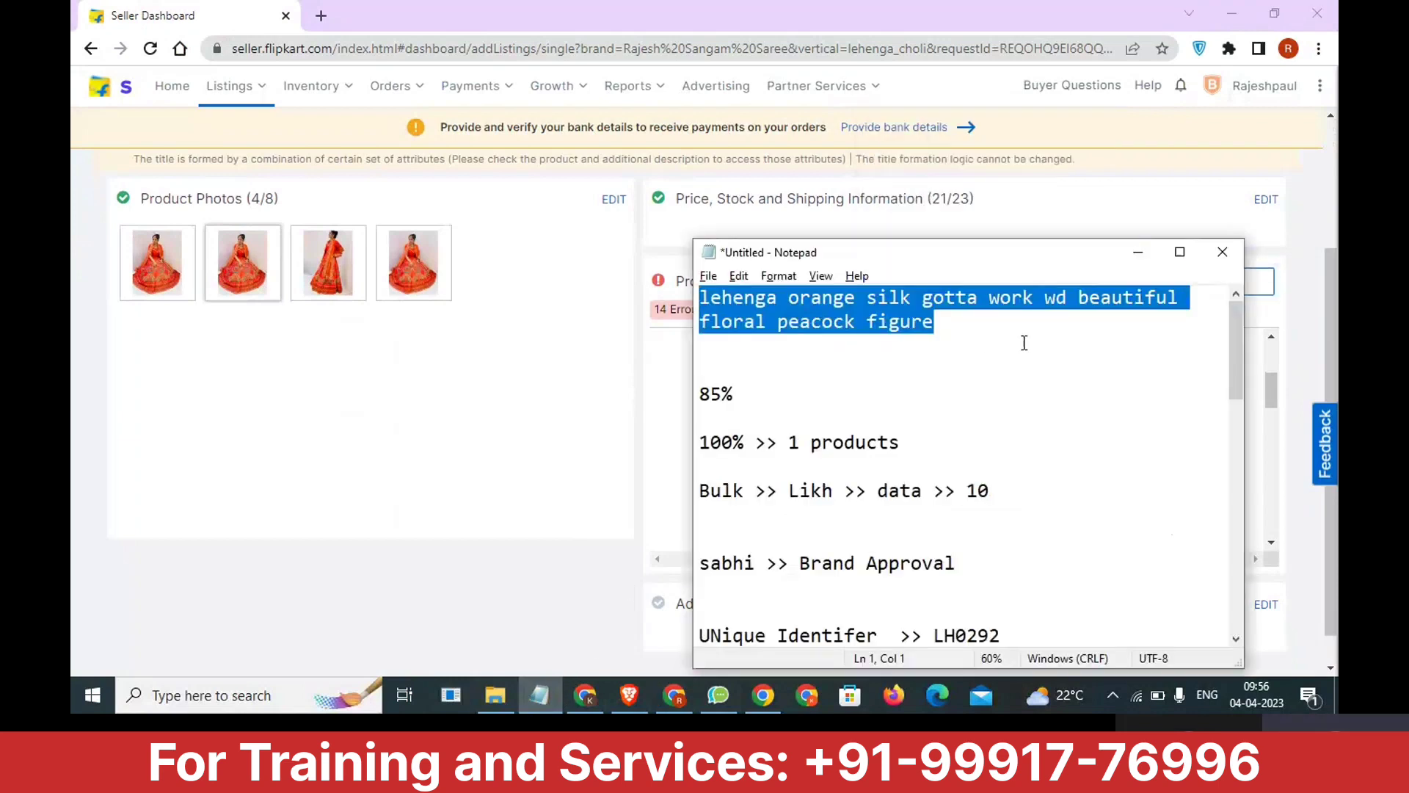
left_click(566, 407)
left_click(927, 433)
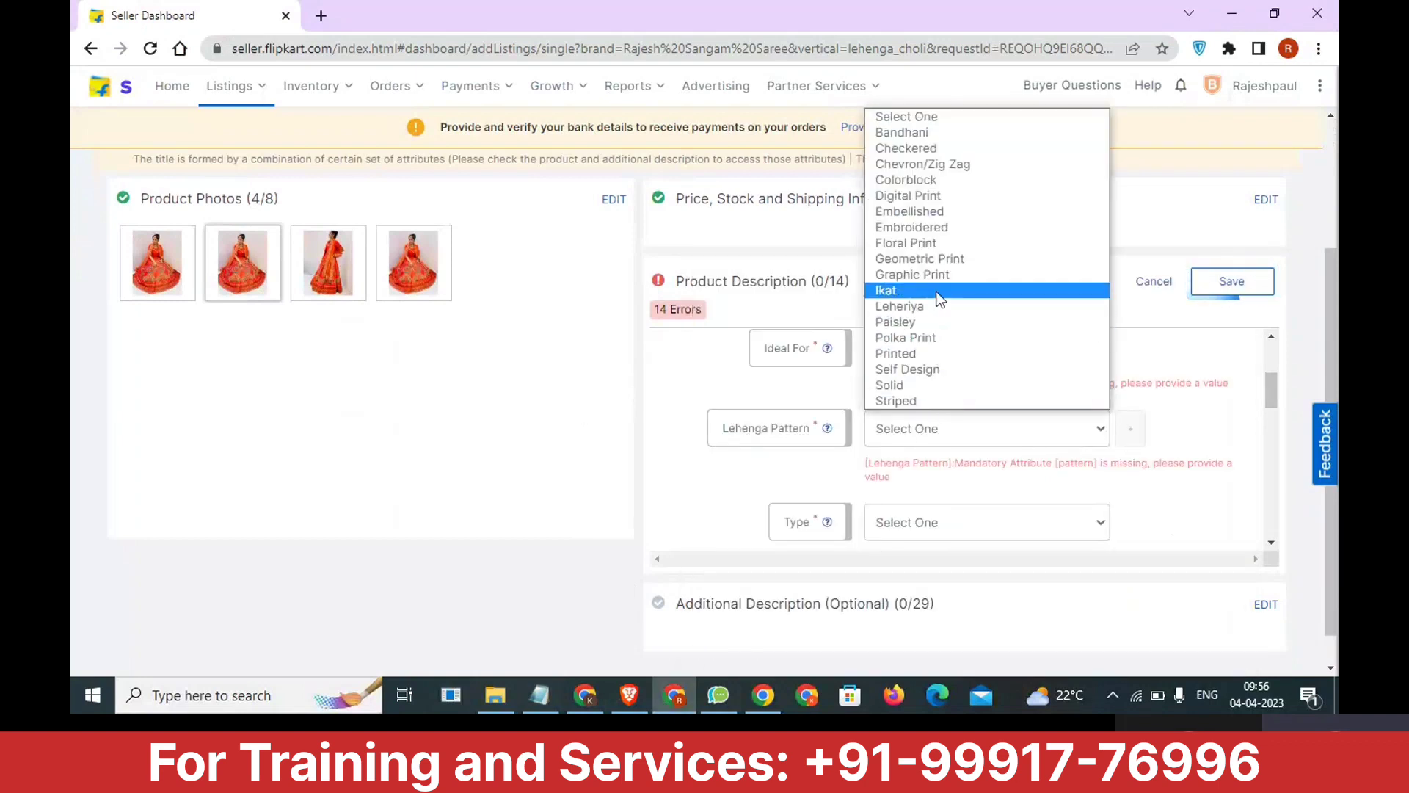
left_click(945, 229)
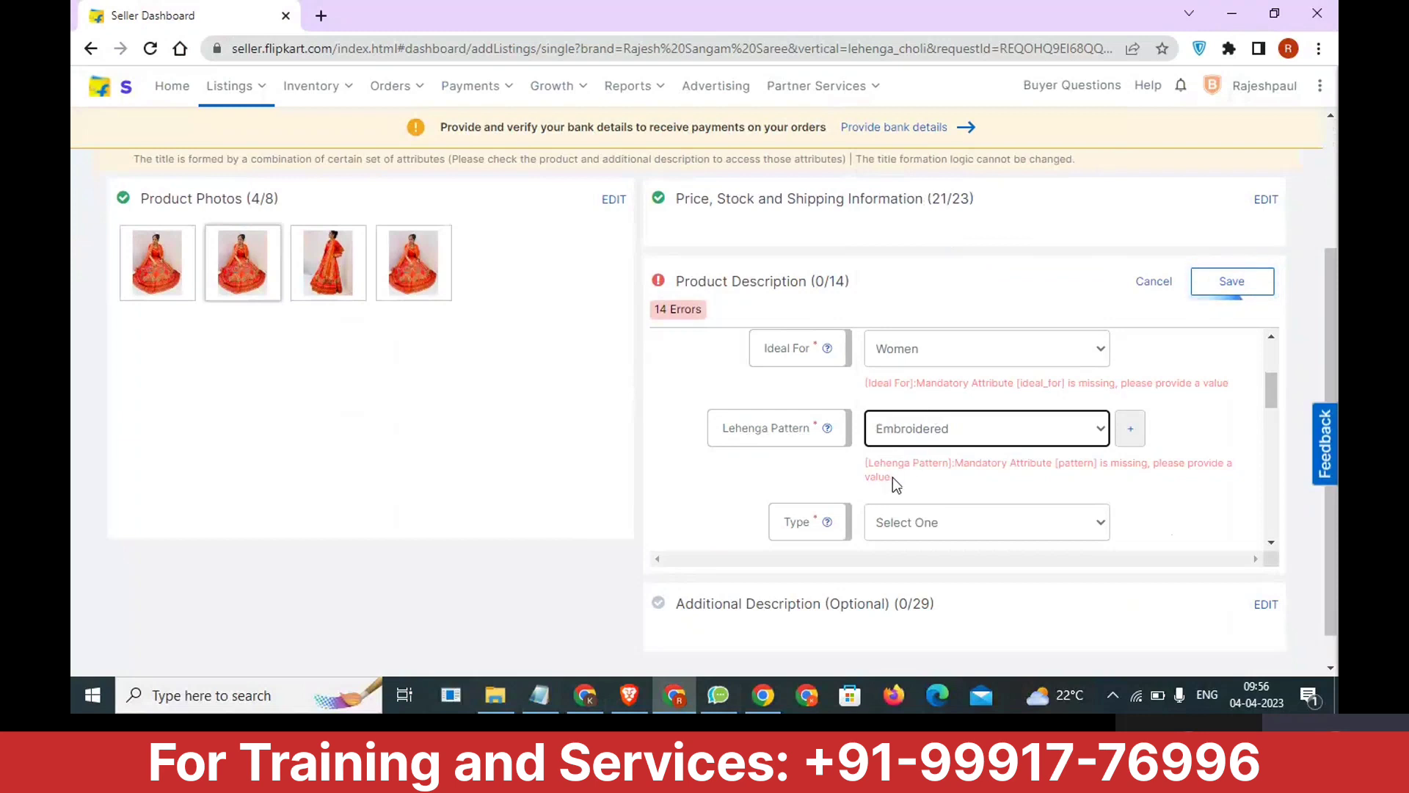
left_click_drag(917, 483, 865, 476)
left_click(822, 474)
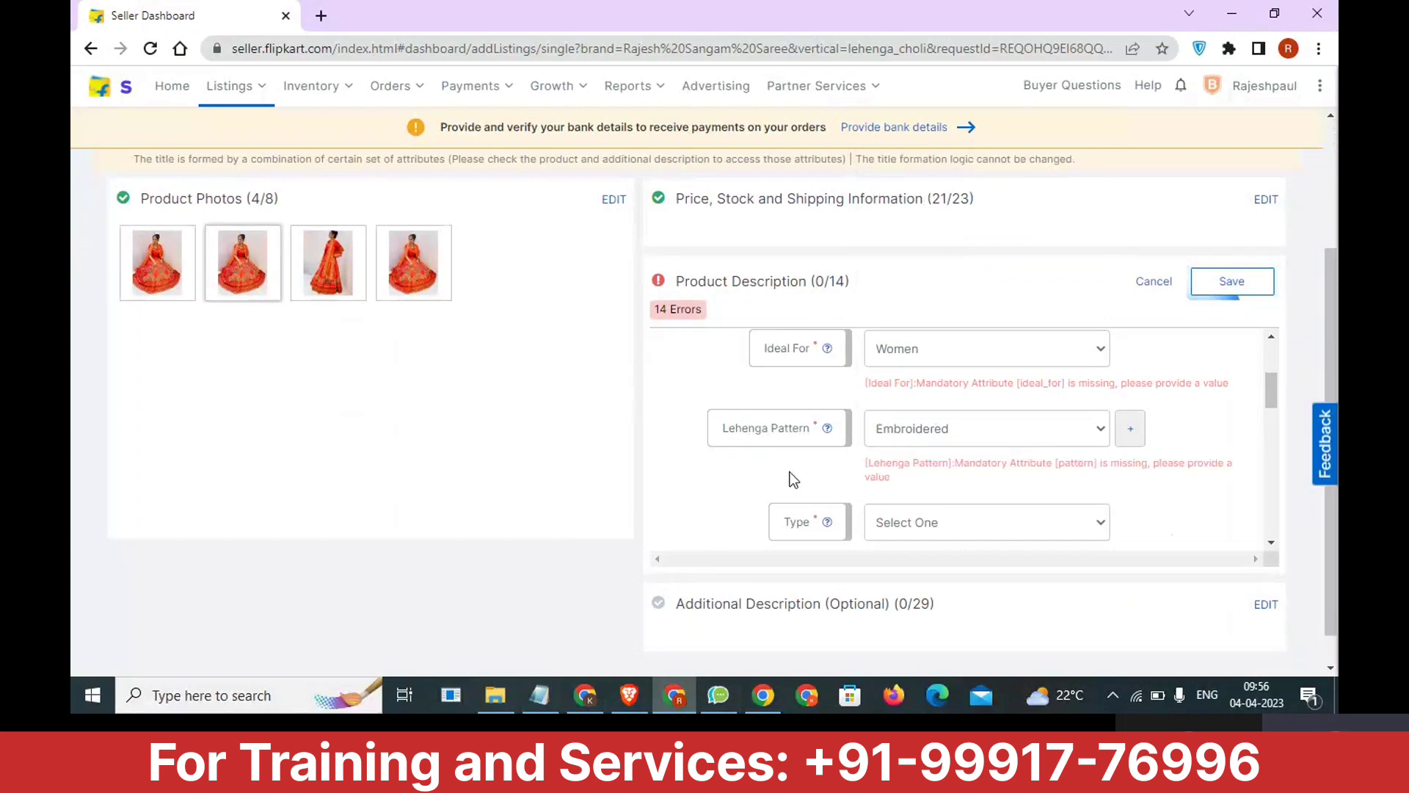
Add a second Lehenga Pattern value and set it to Printed.
left_click(1131, 430)
left_click(958, 470)
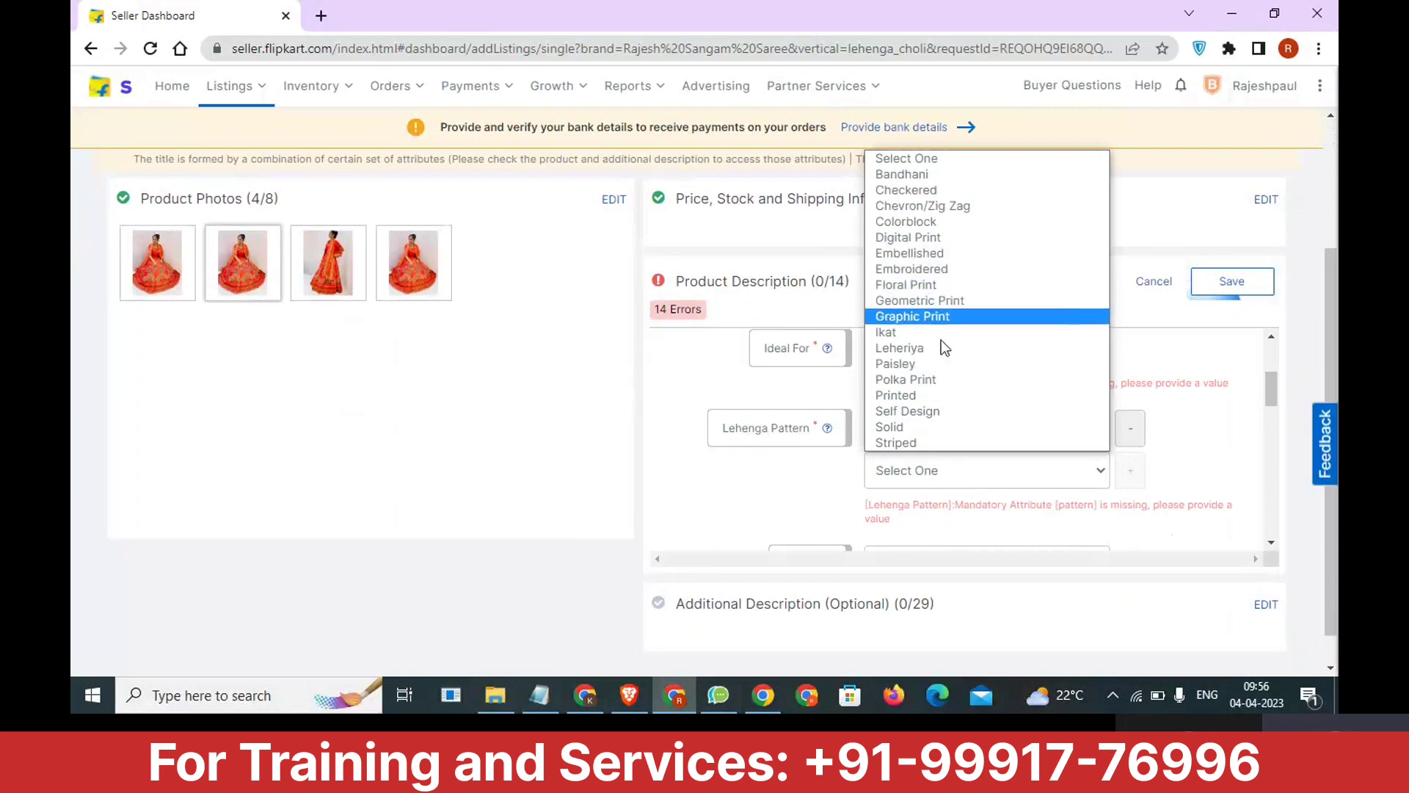
left_click(926, 401)
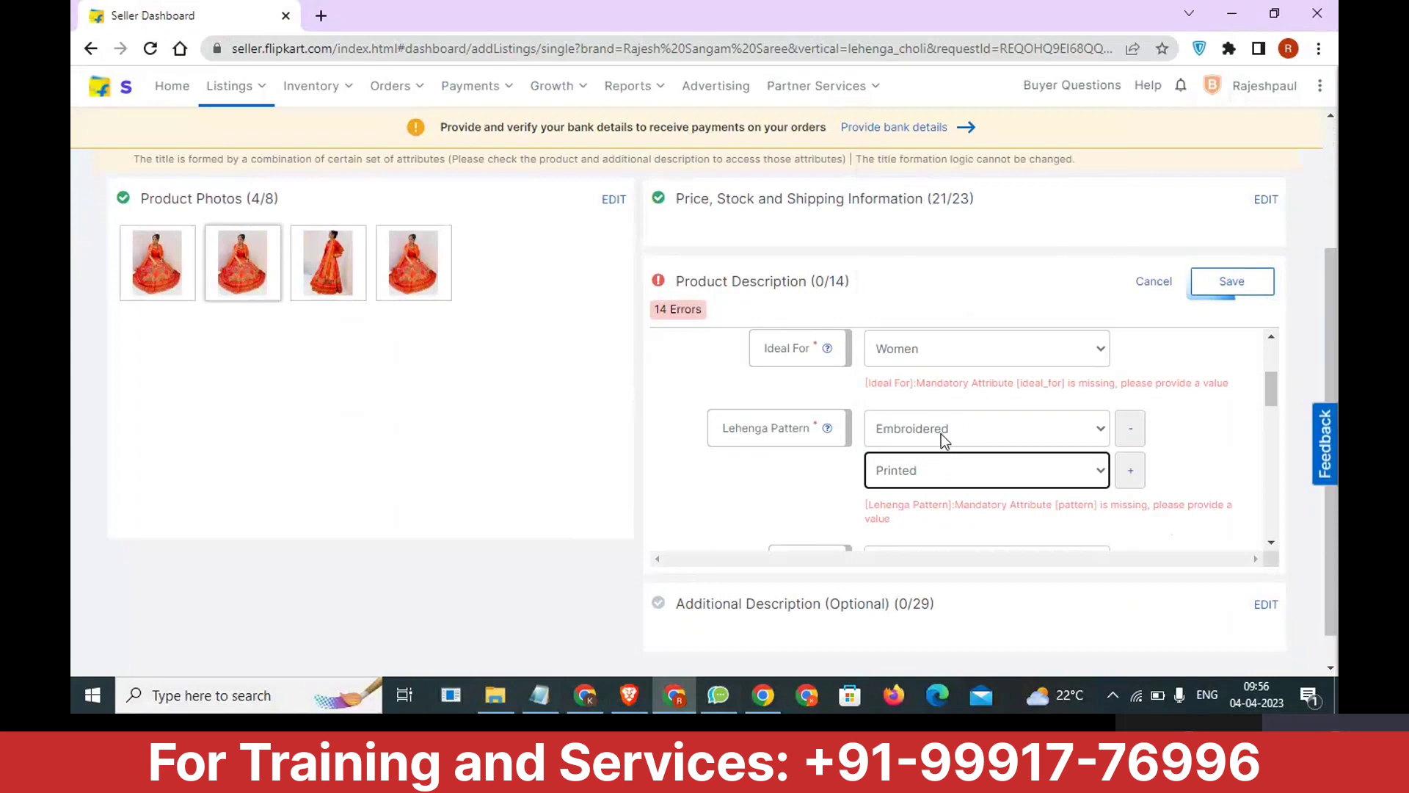
Set the Type attribute to Lehenga Choli and the Color attribute to Orange in the Product Description.
scroll(938, 435, "down", 3)
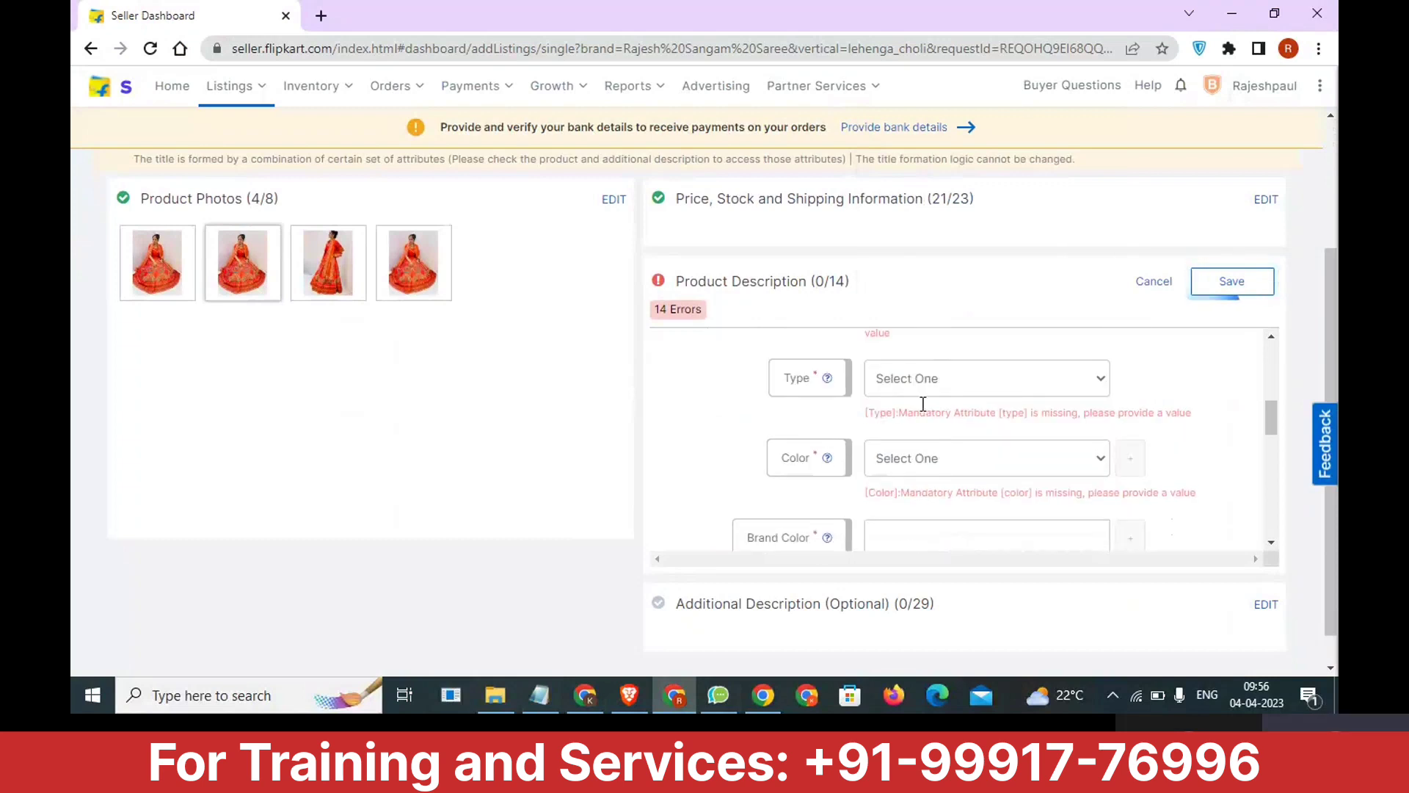
left_click(931, 379)
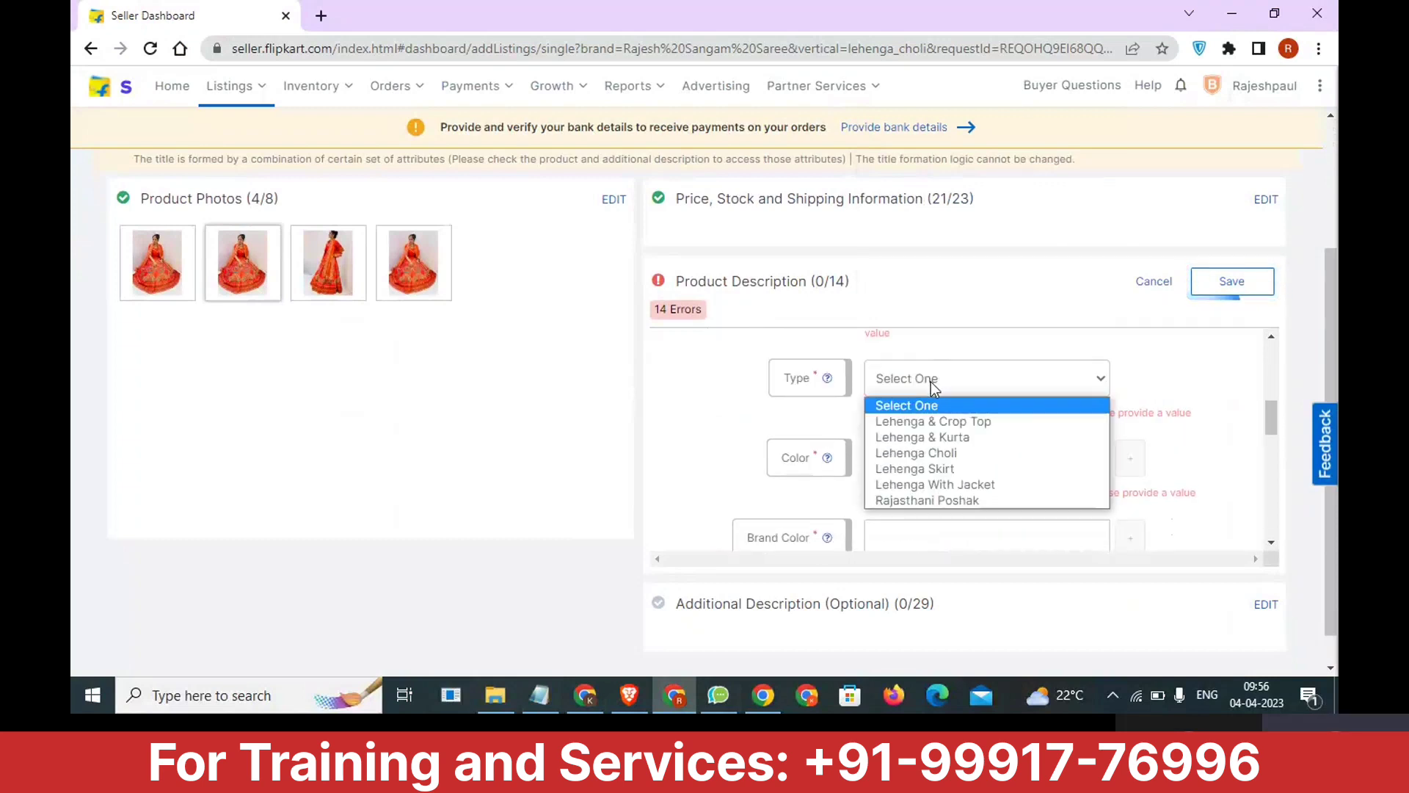
left_click(945, 453)
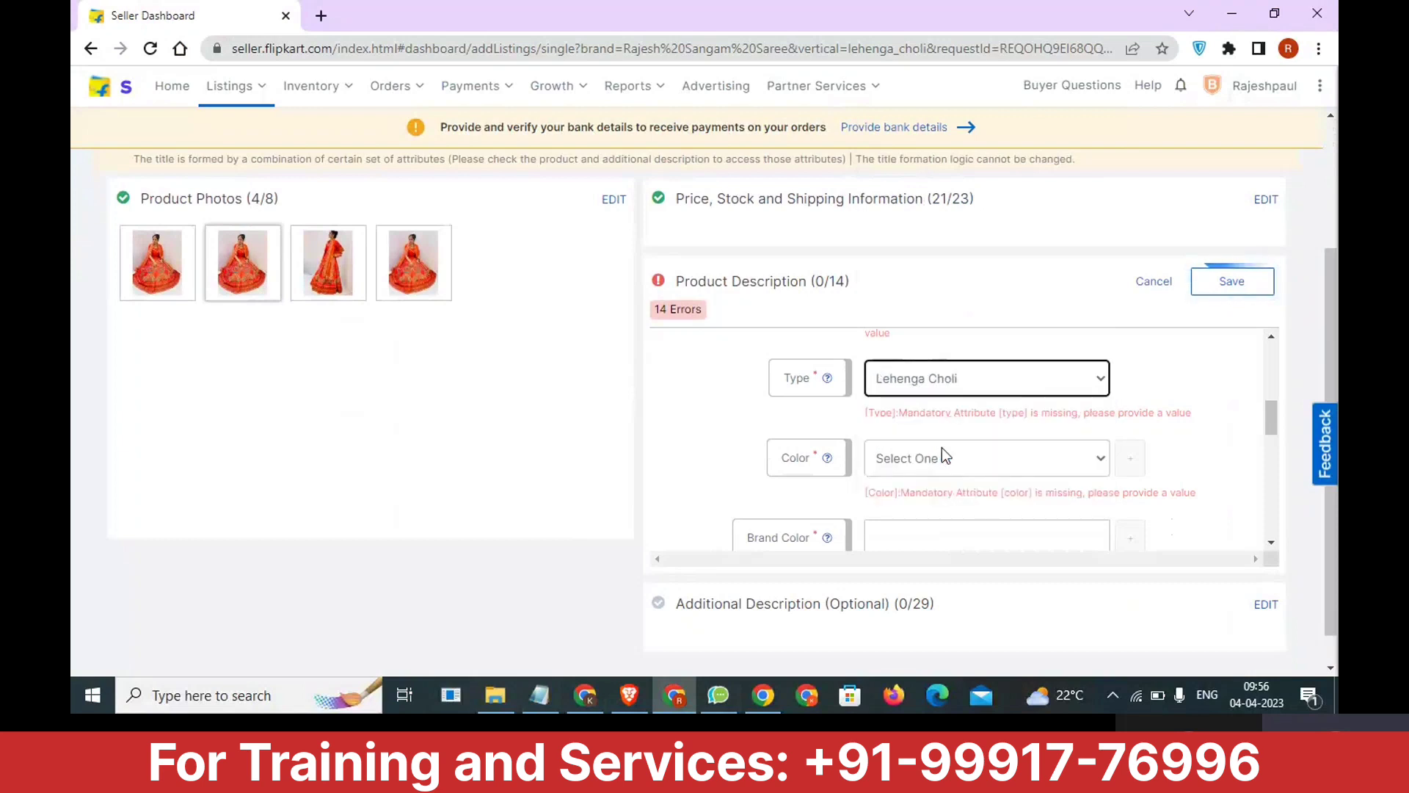
left_click(943, 453)
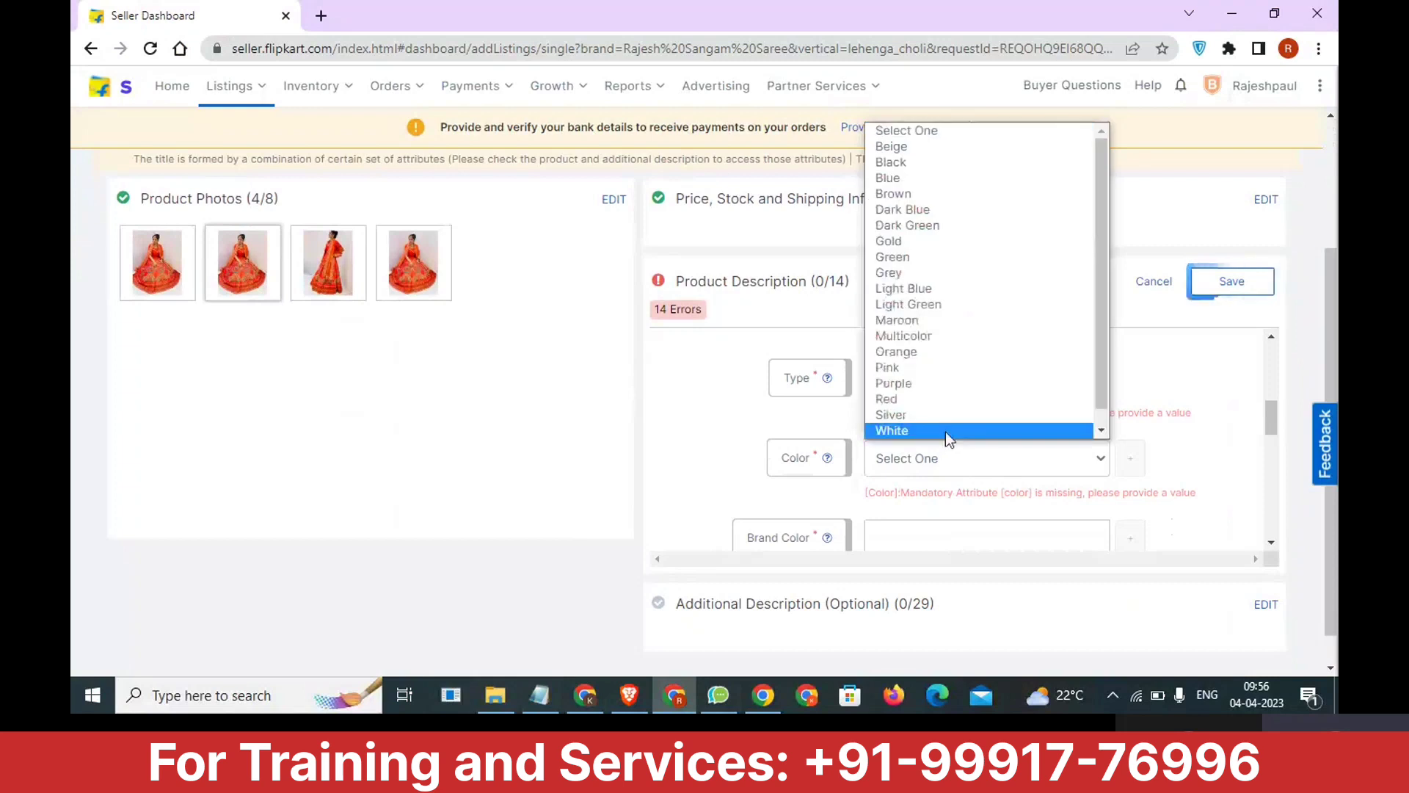
left_click(947, 354)
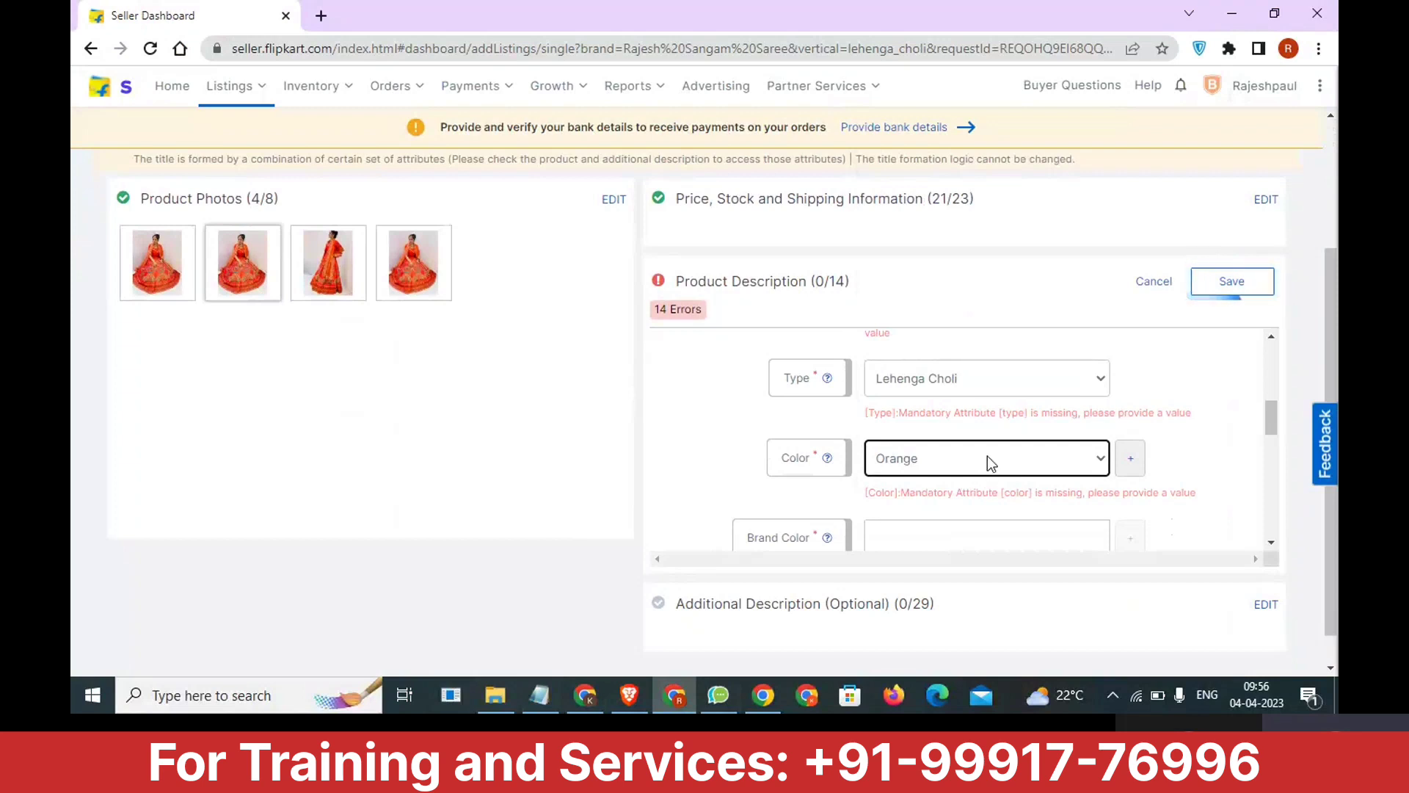
Check the fabric wording in the Notepad notes and set Lehenga Fabric to Cotton Silk in the listing, leaving Brand Color empty.
scroll(985, 482, "down", 1)
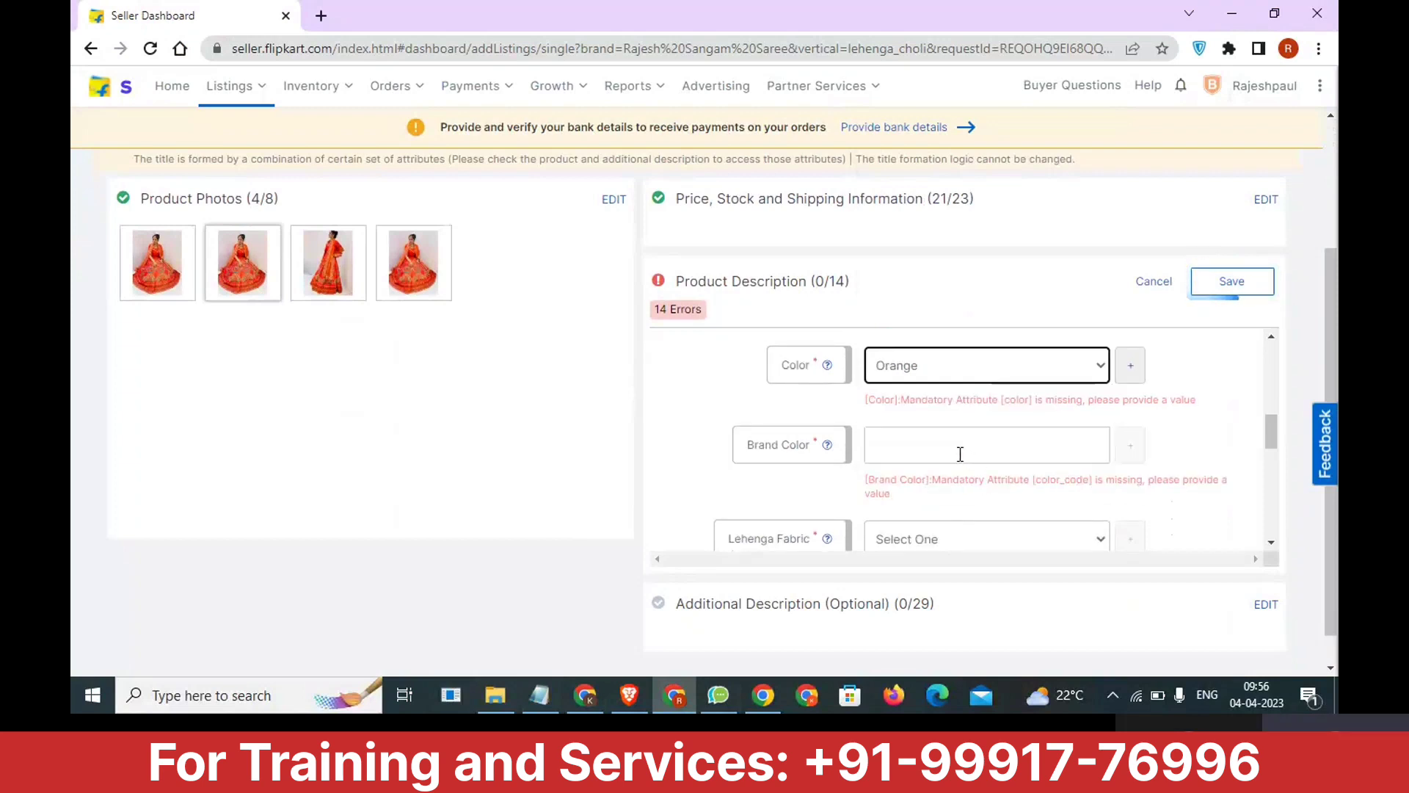
scroll(961, 453, "down", 1)
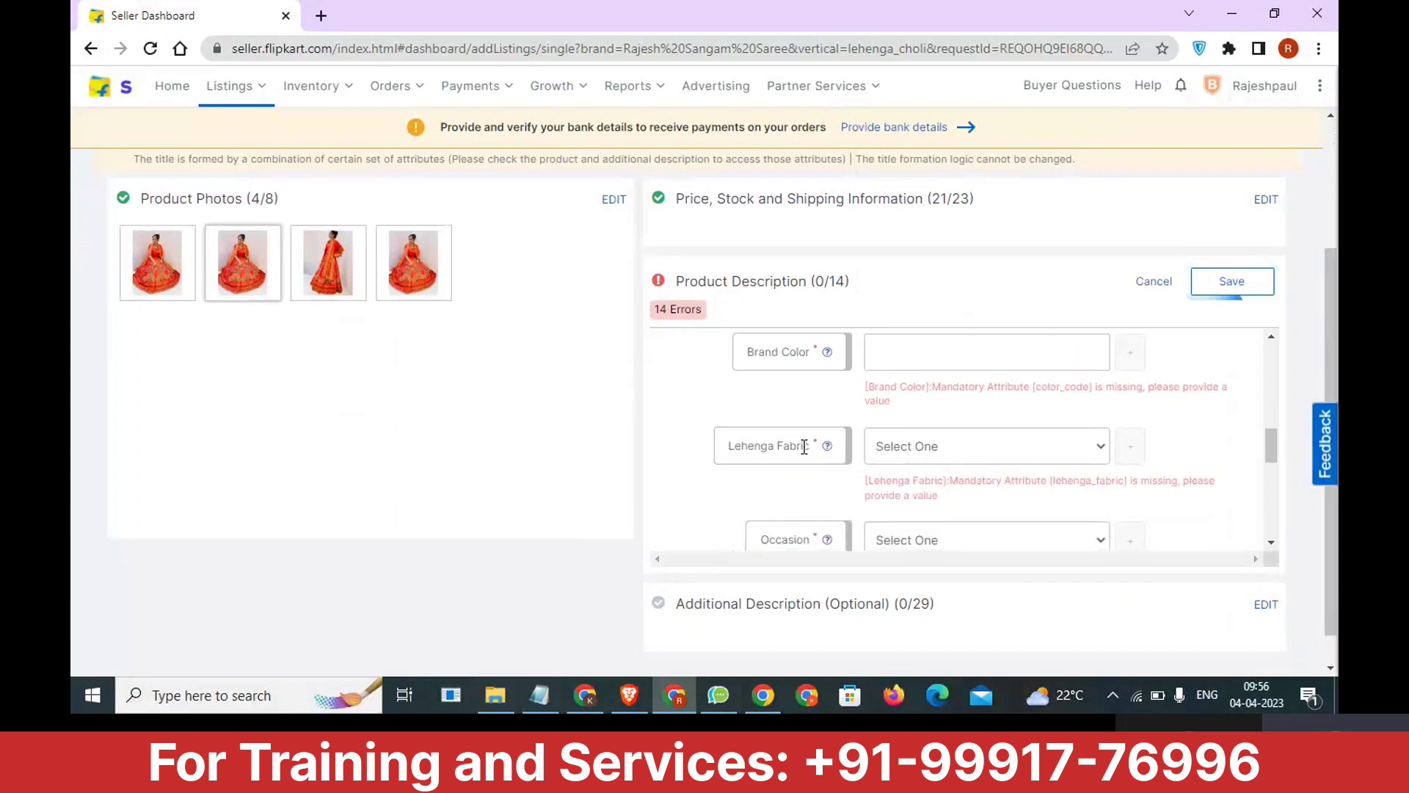
left_click(988, 451)
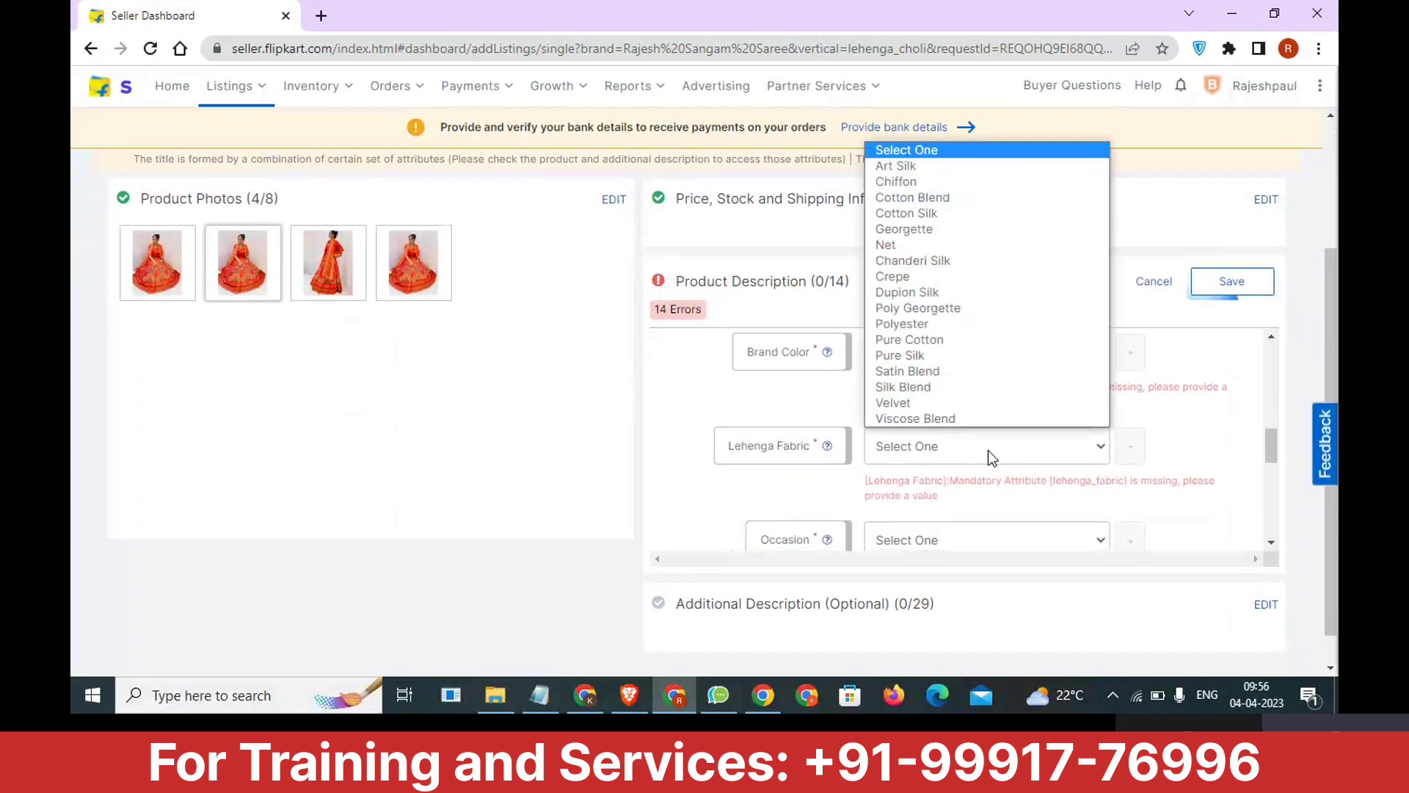
left_click(540, 696)
left_click_drag(960, 334, 723, 298)
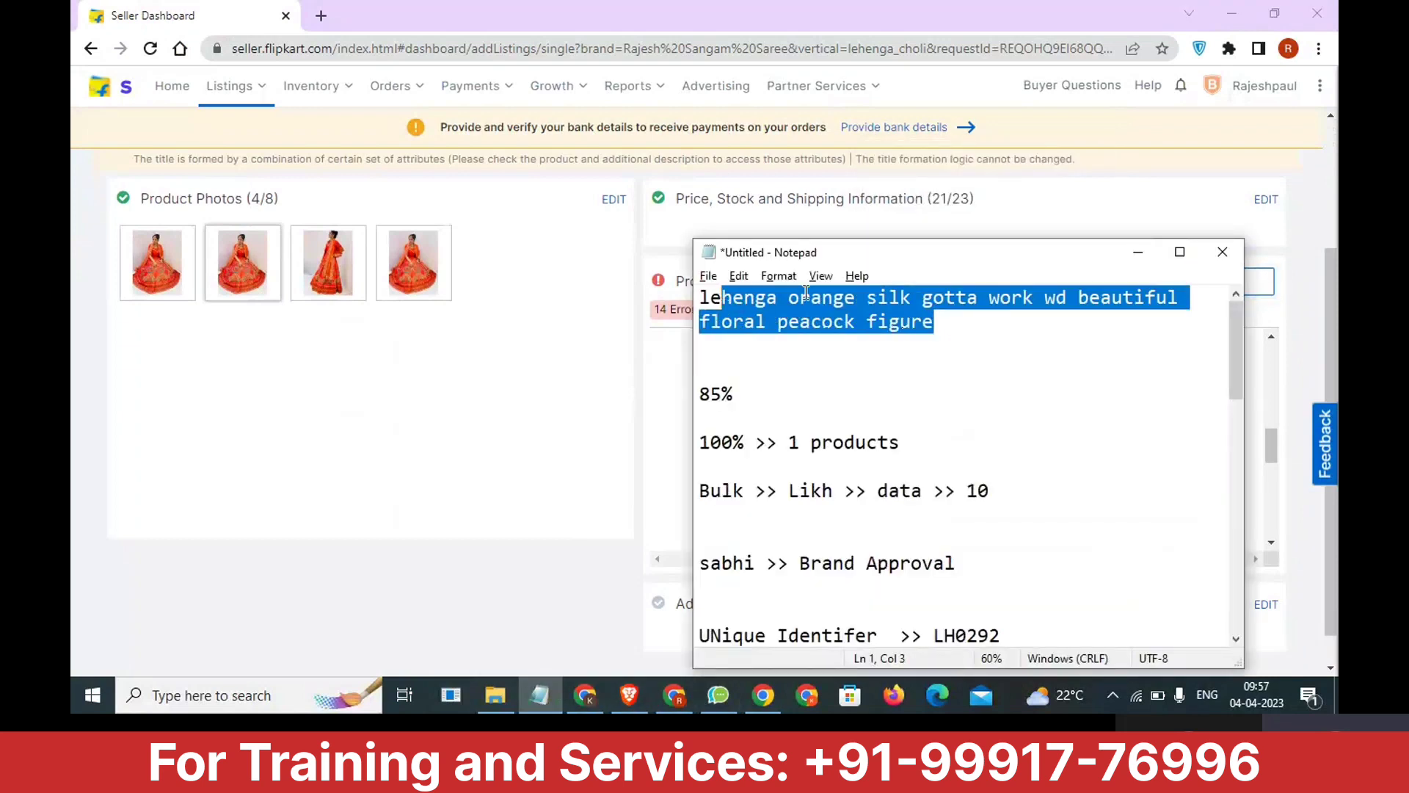
left_click(931, 319)
left_click_drag(844, 297, 1068, 297)
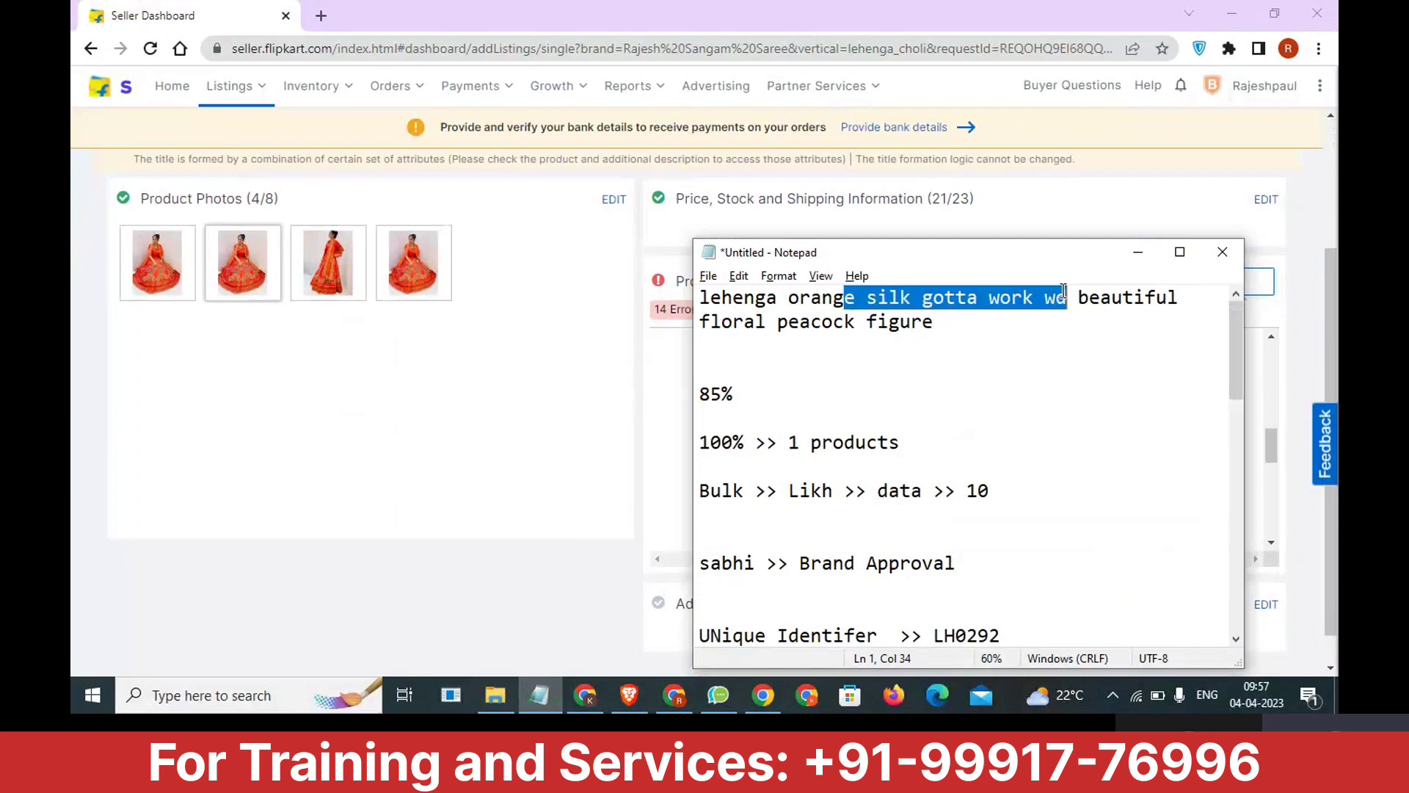
key("alt+Tab")
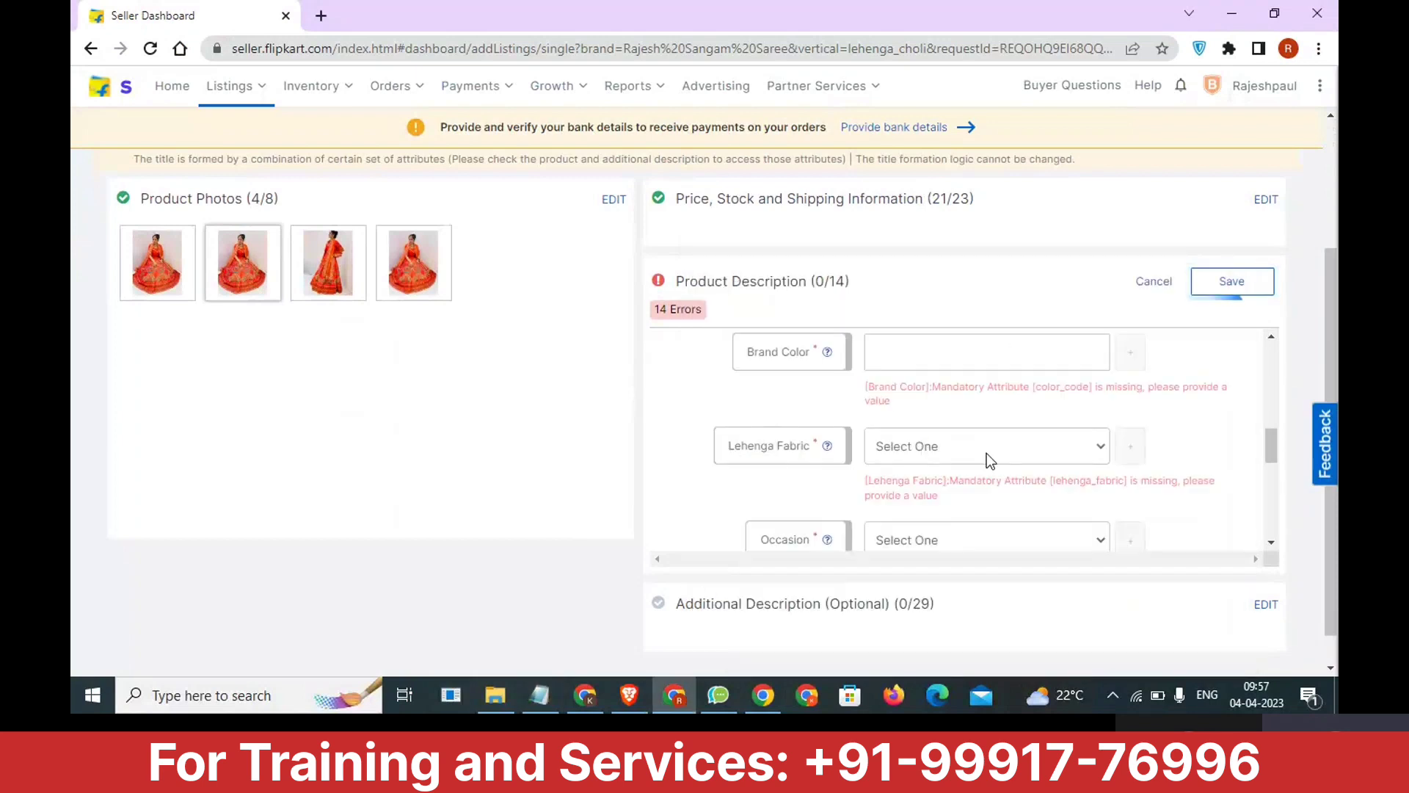
left_click(987, 445)
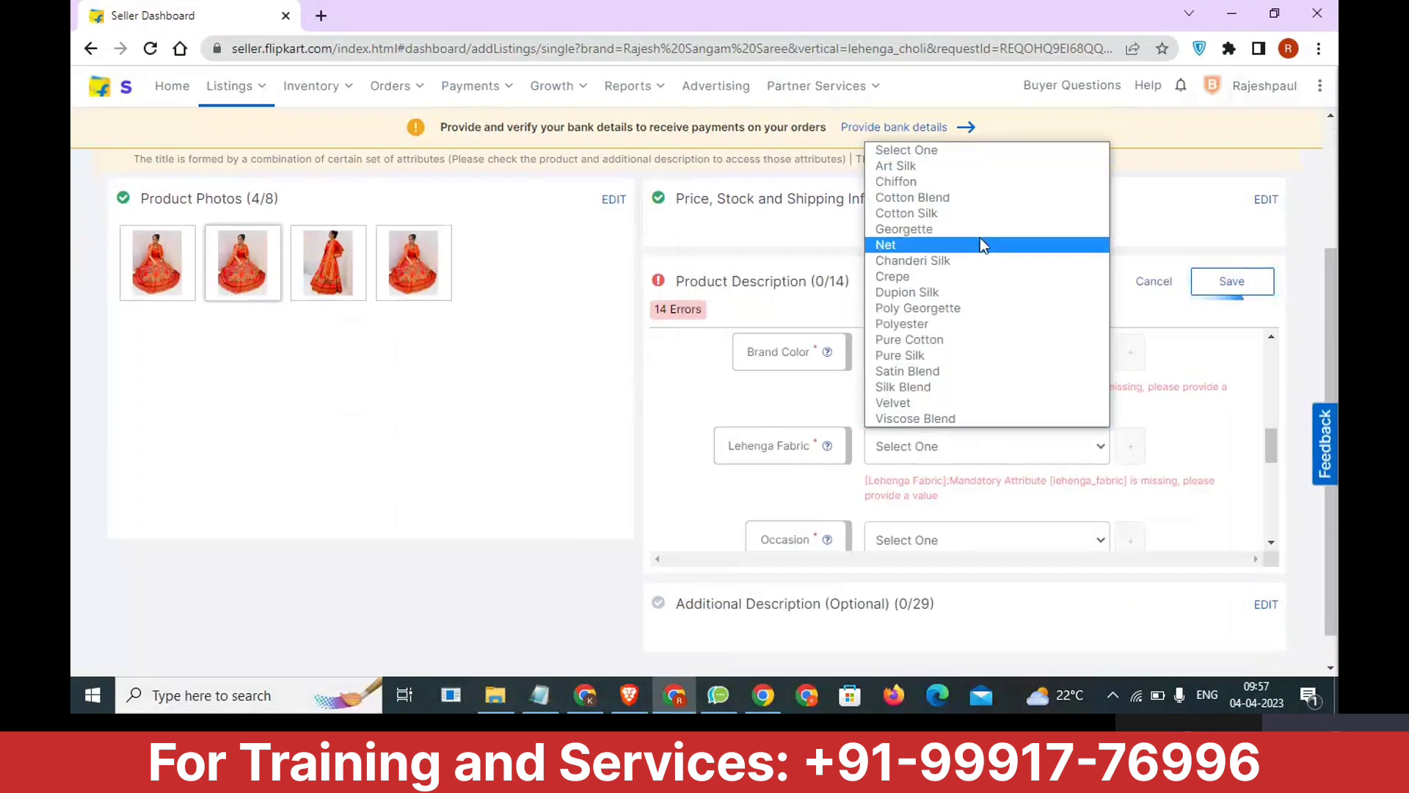
left_click(979, 213)
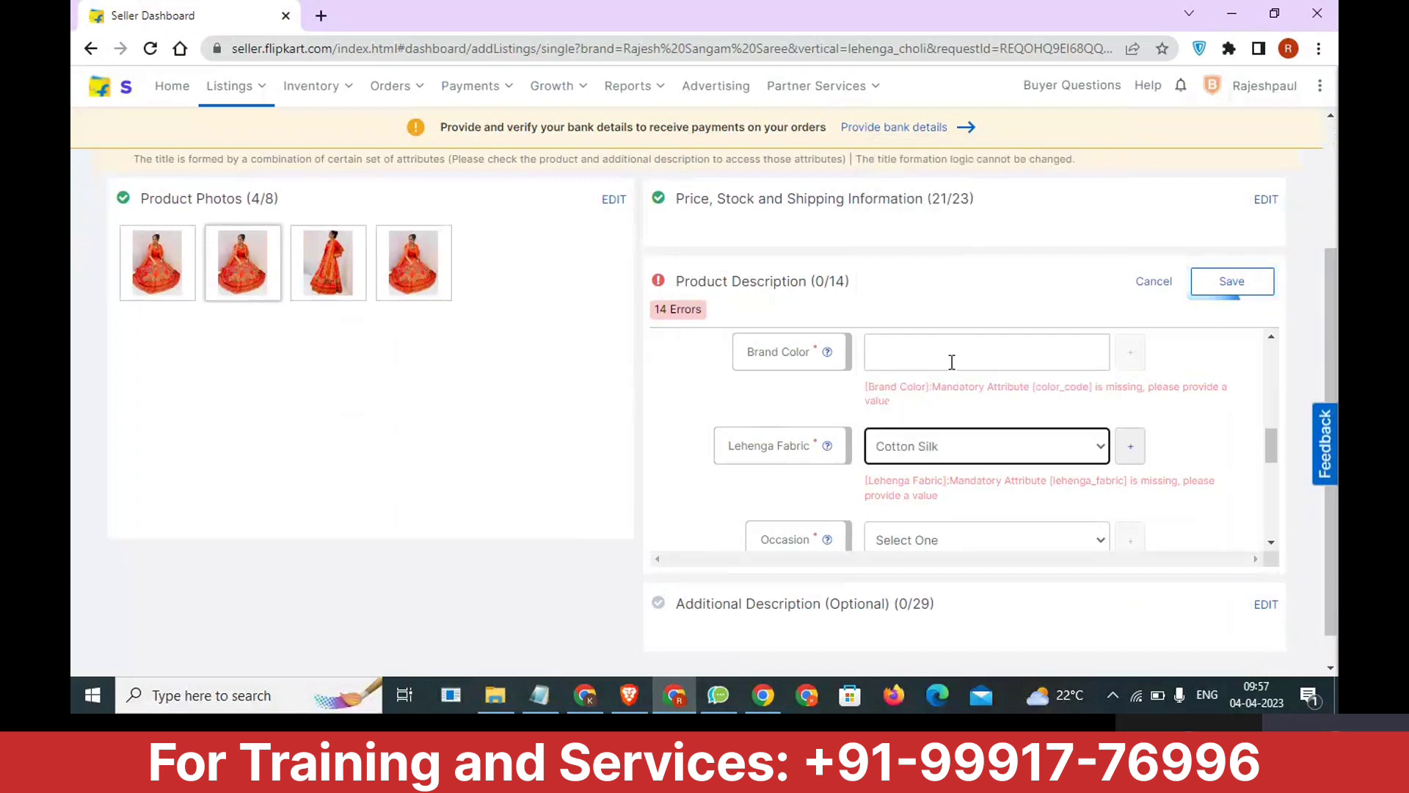
Set the Occasion attribute to Wedding & Festive and the Dupatta attribute to Yes.
scroll(980, 396, "down", 1)
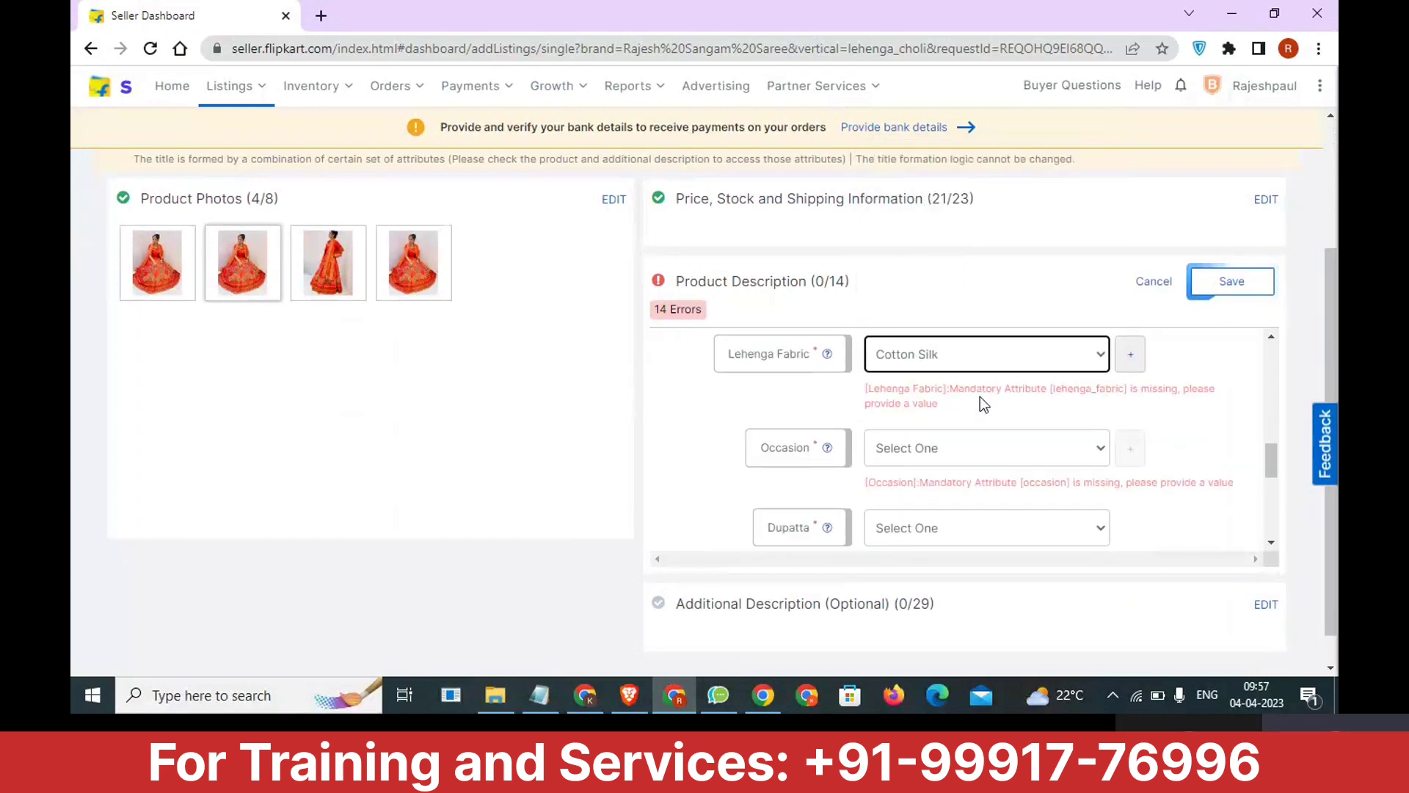
left_click(962, 450)
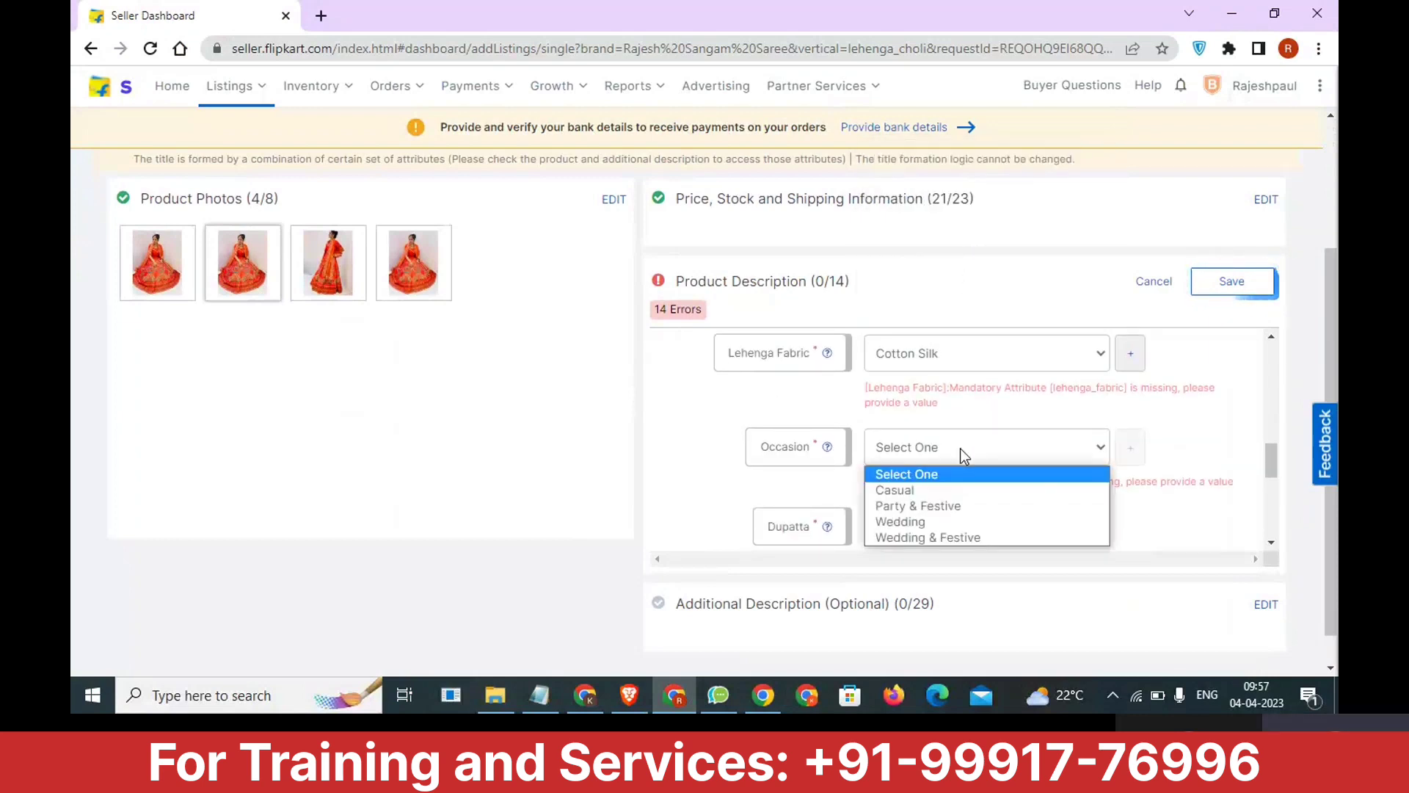
left_click(962, 533)
right_click(963, 530)
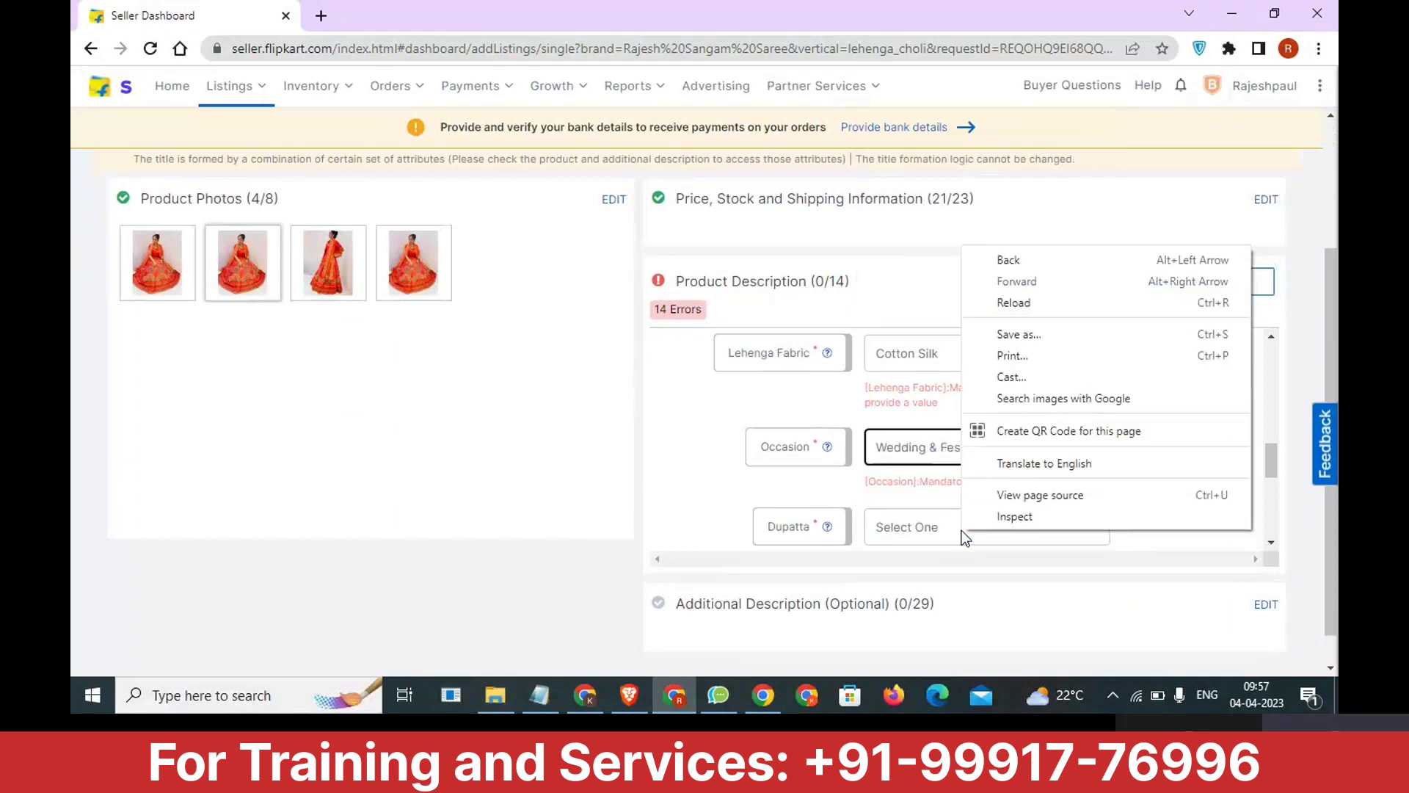
left_click(816, 477)
scroll(816, 480, "down", 1)
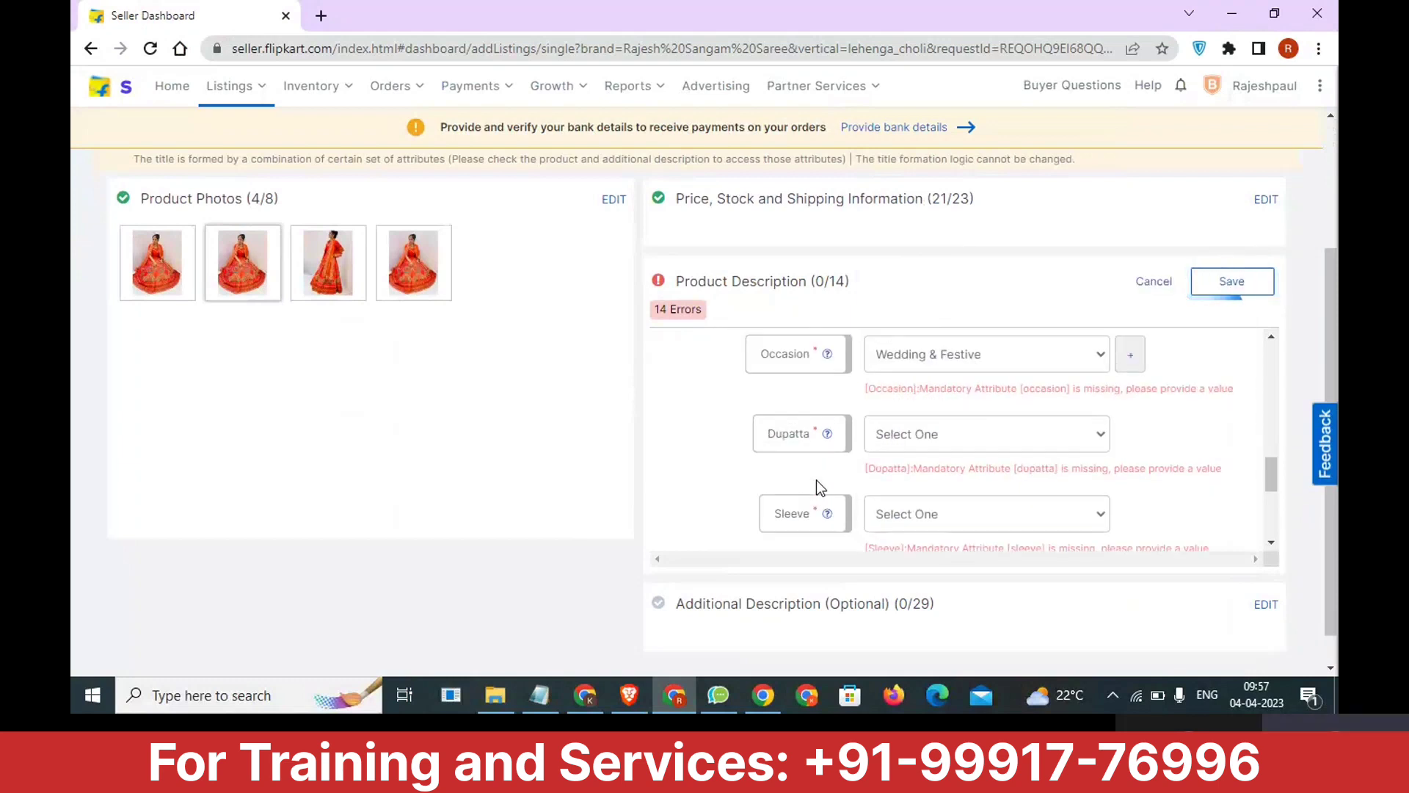
left_click(927, 436)
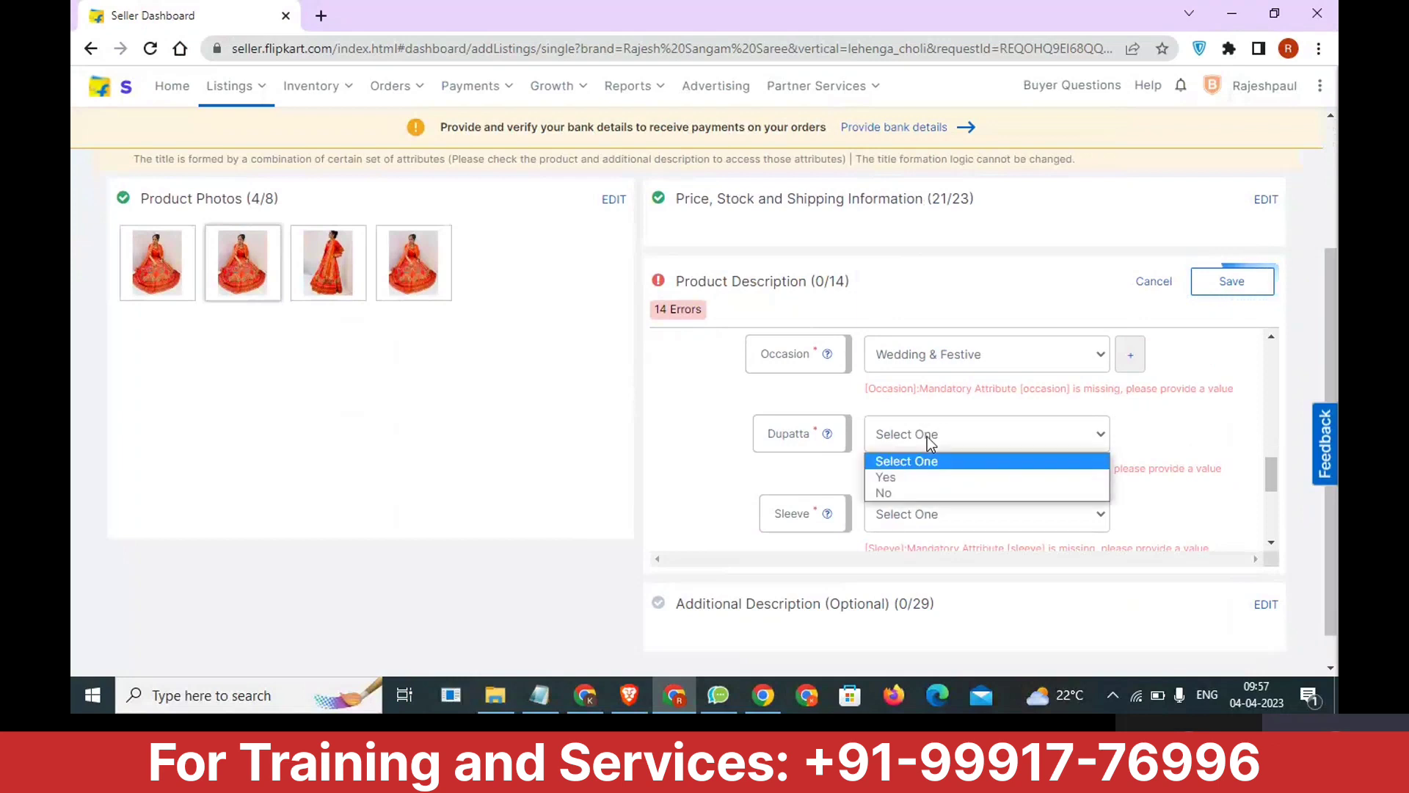
left_click(927, 478)
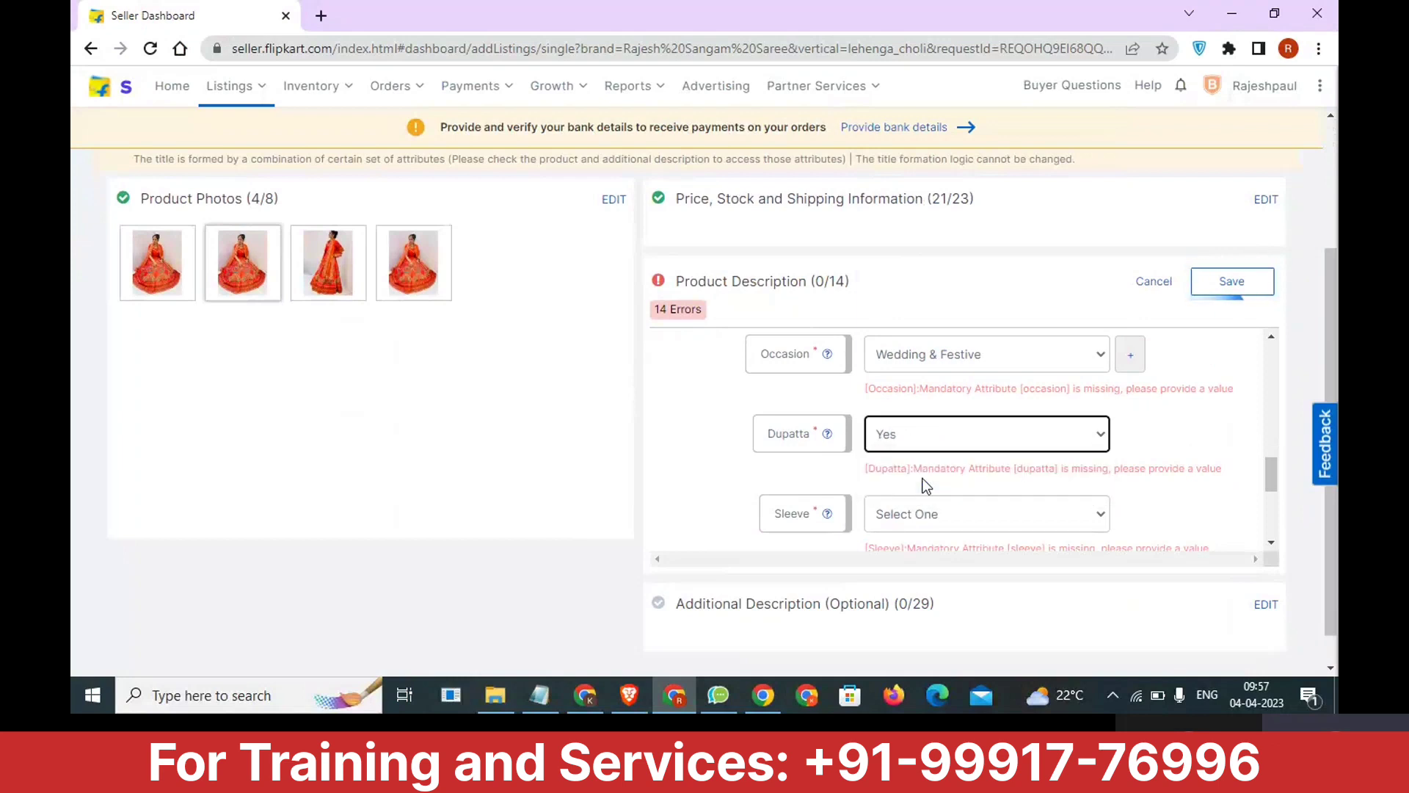
Check the sleeves in the 4.24.51 PM lehenga photo in Downloads and set the listing's Sleeve attribute to Half Sleeve.
scroll(927, 486, "down", 1)
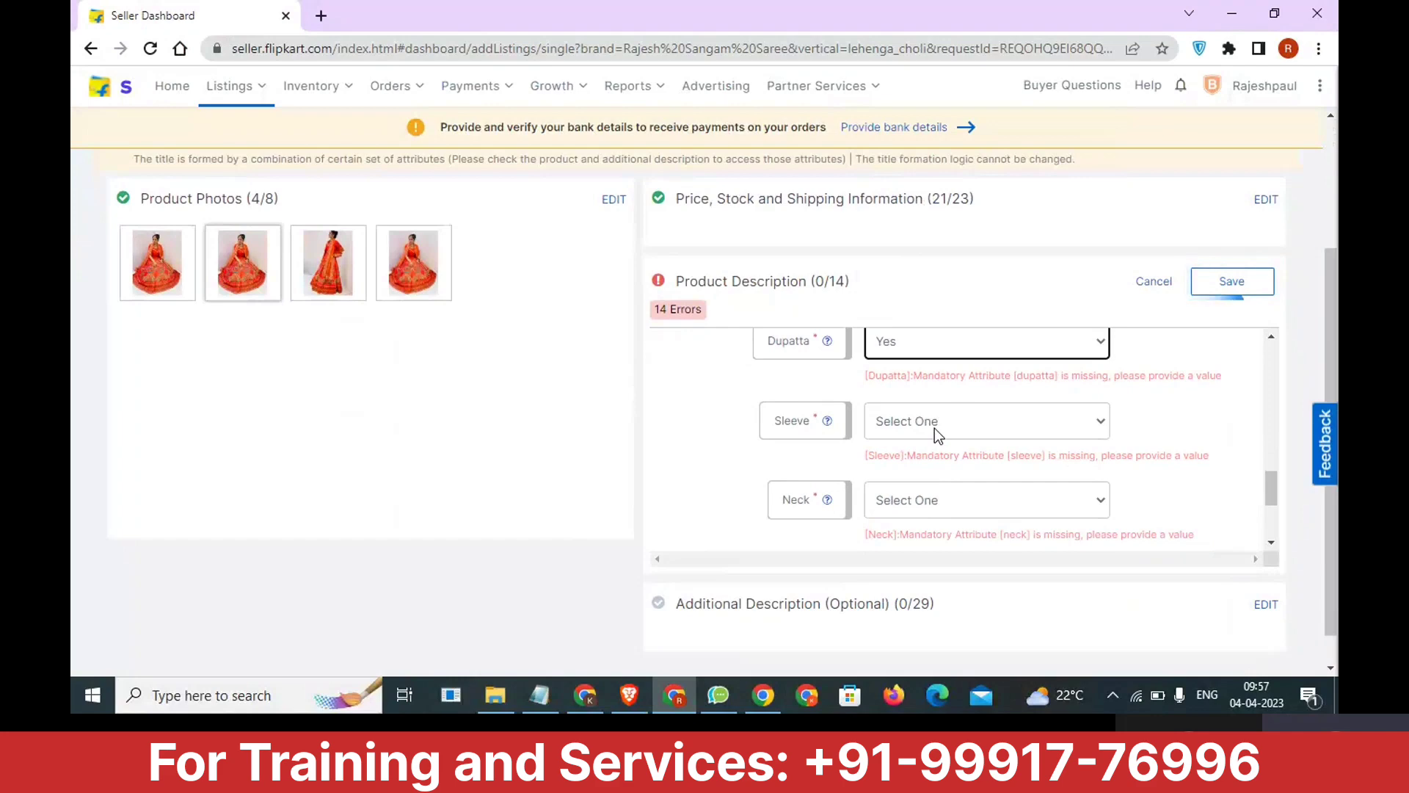
left_click(935, 429)
key("Down")
key("Down")
key("Down")
key("Down")
key("Down")
key("Down")
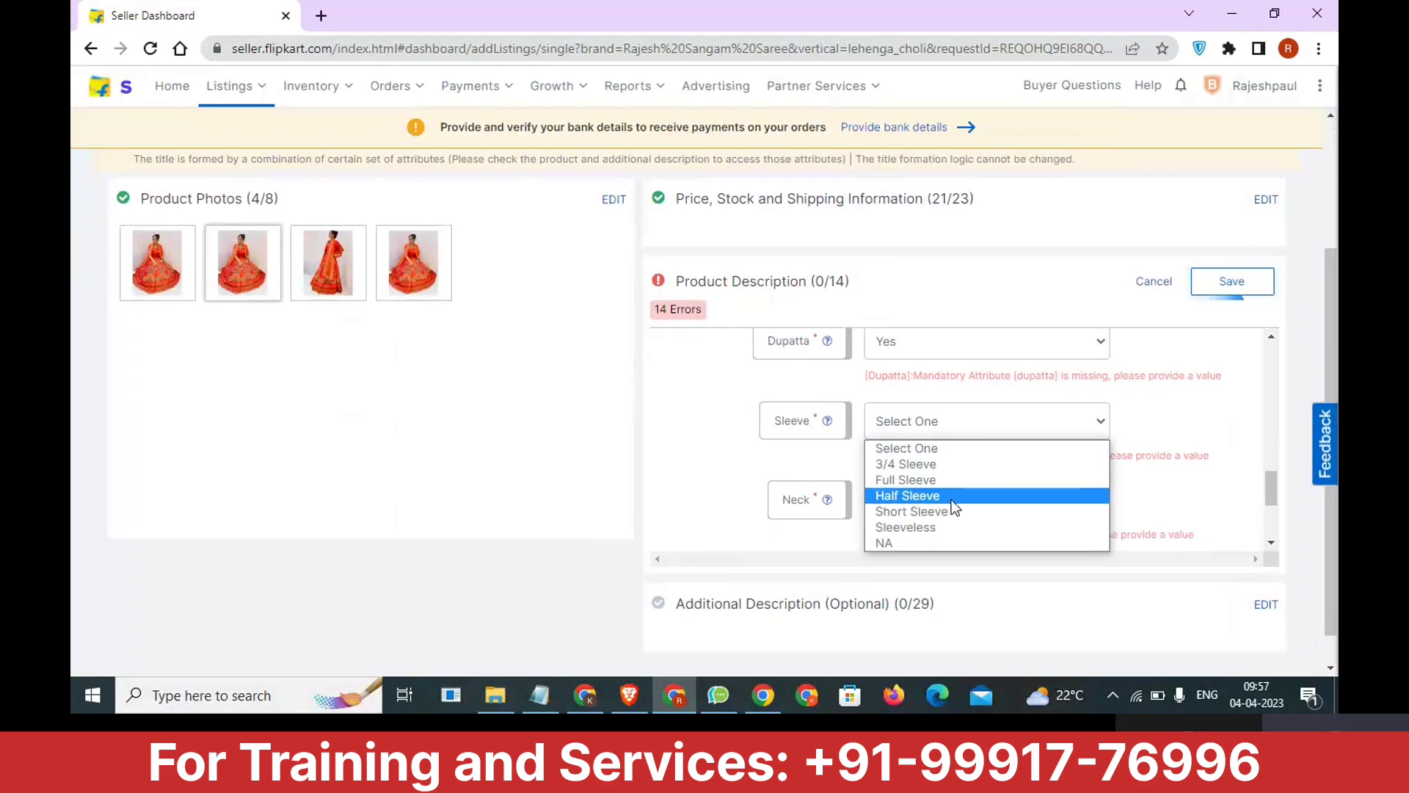
left_click(503, 700)
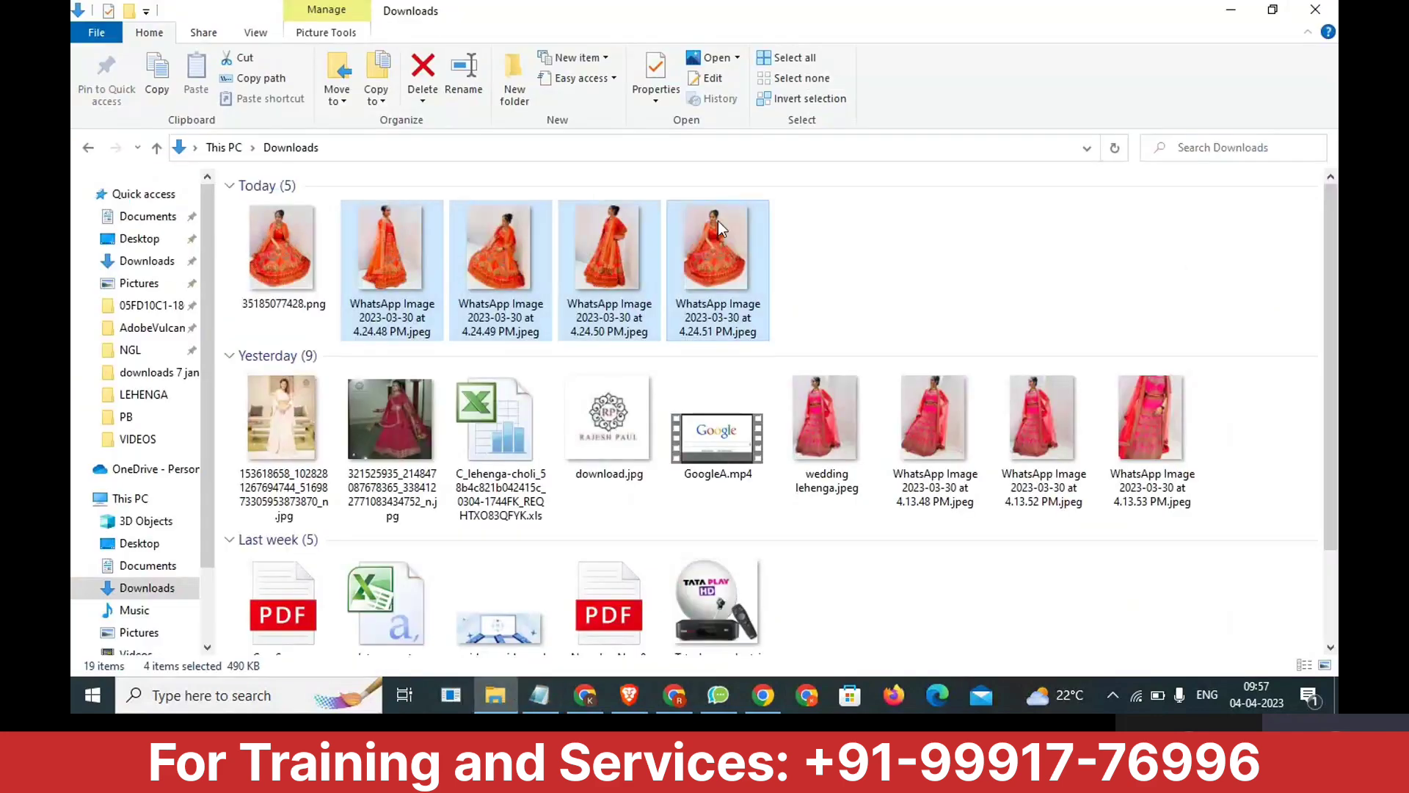
left_click(718, 284)
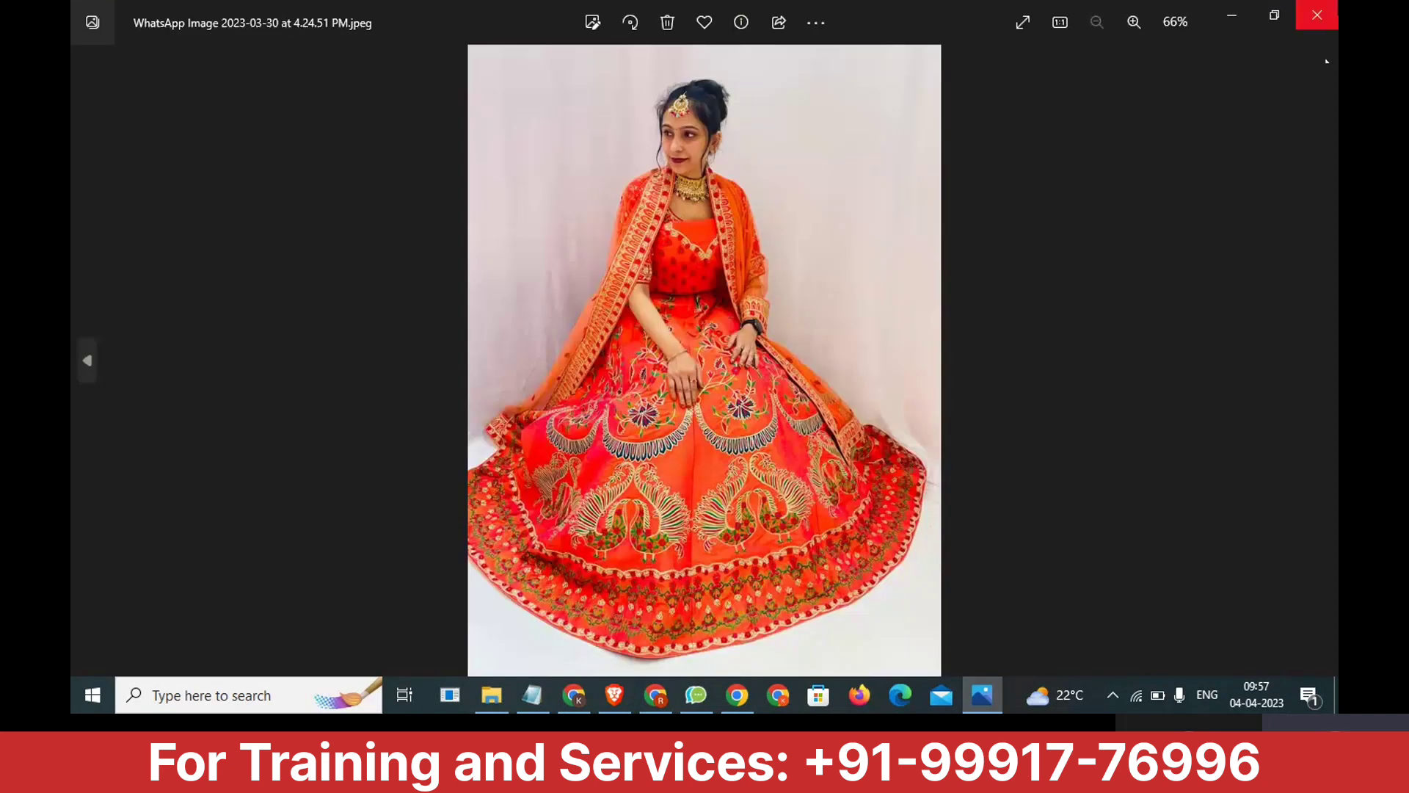
left_click(1318, 14)
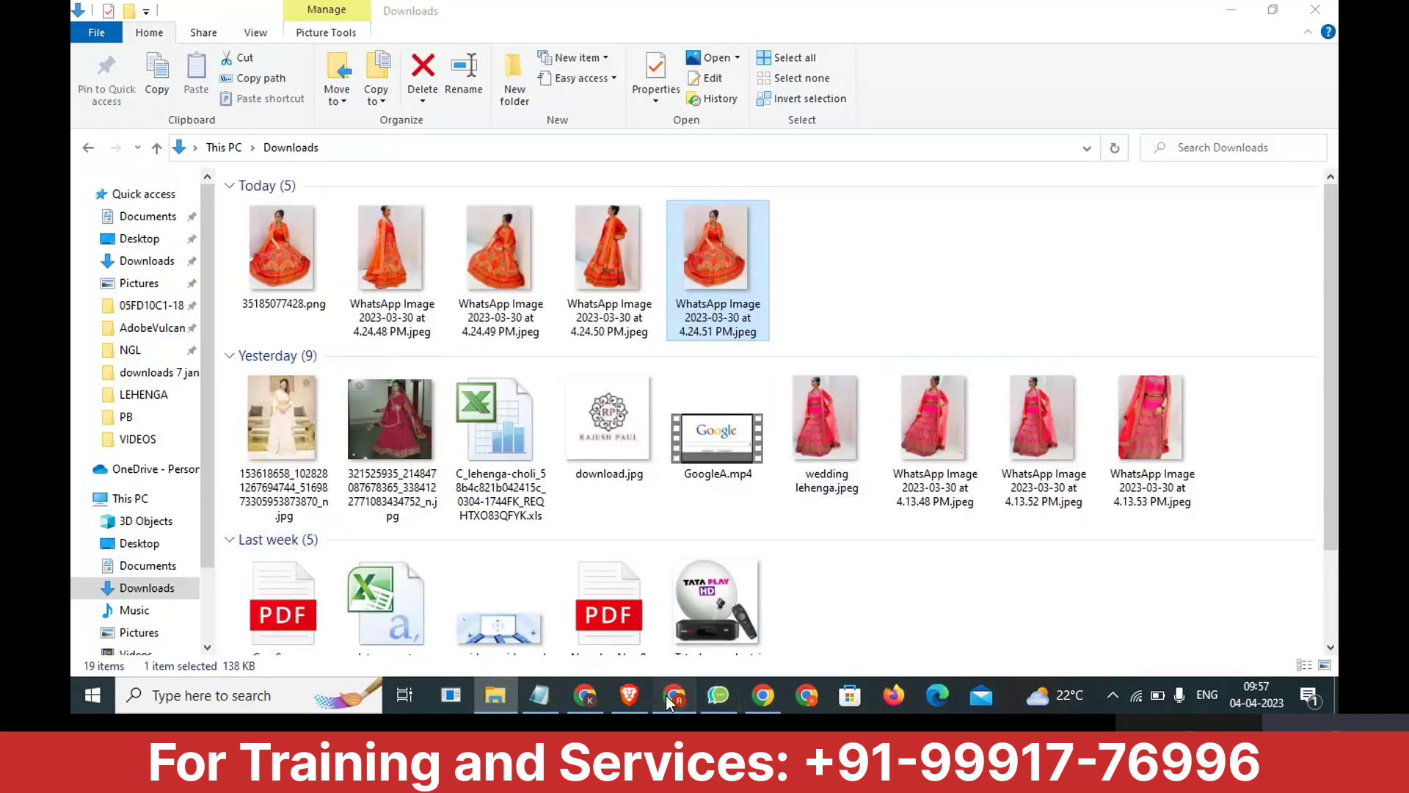
left_click(672, 695)
left_click(912, 425)
left_click(915, 498)
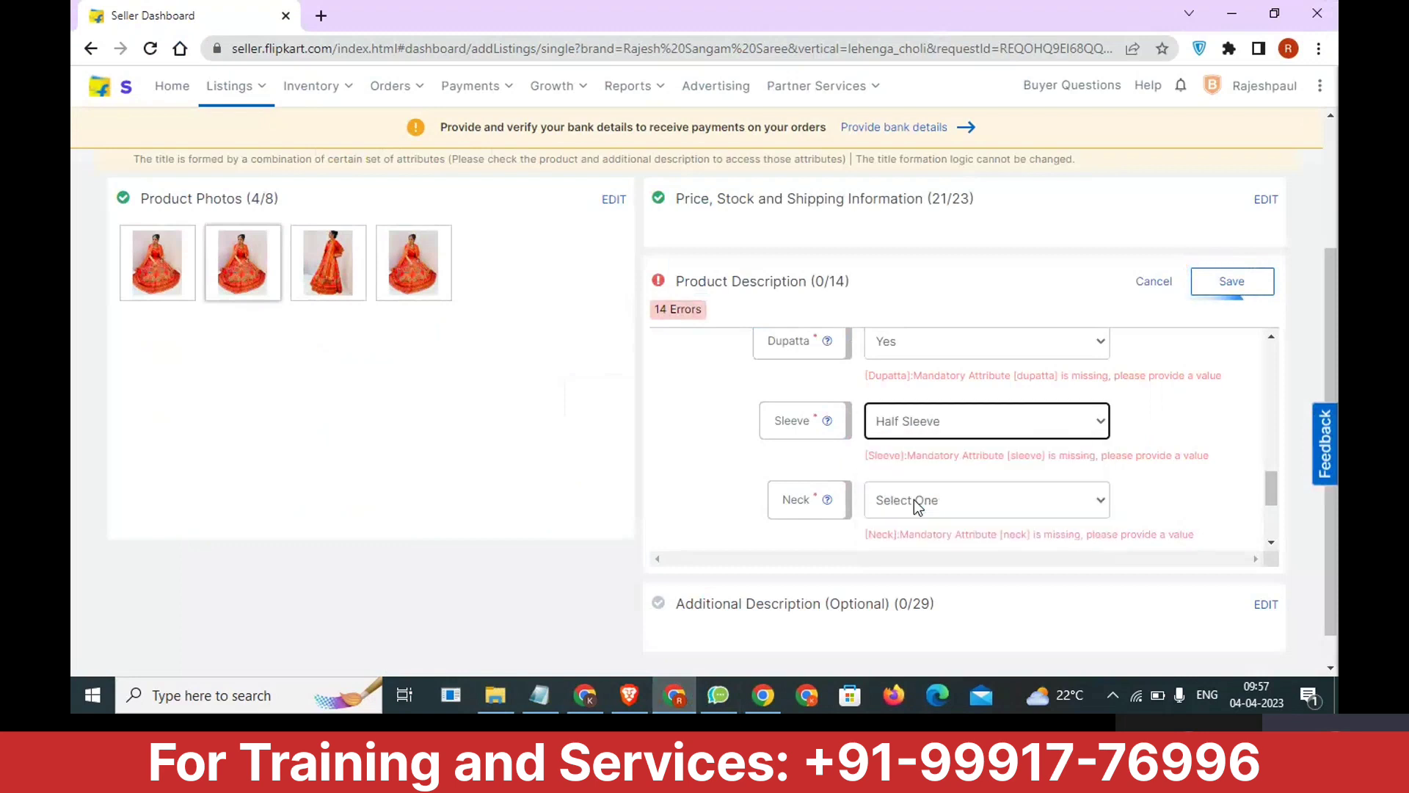
Set the Neck attribute to Round Neck and review the other neck options without changing the choice.
left_click(918, 502)
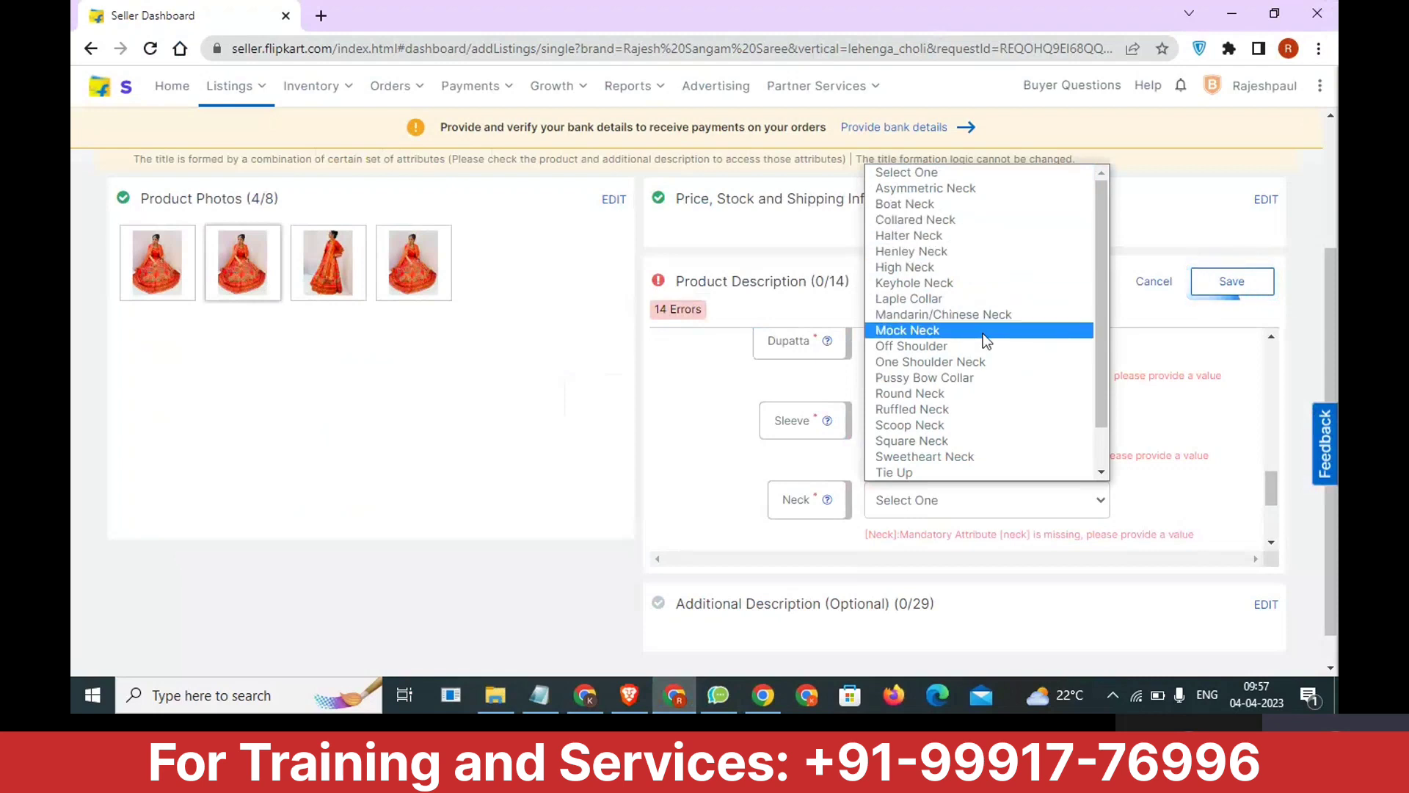
left_click(958, 400)
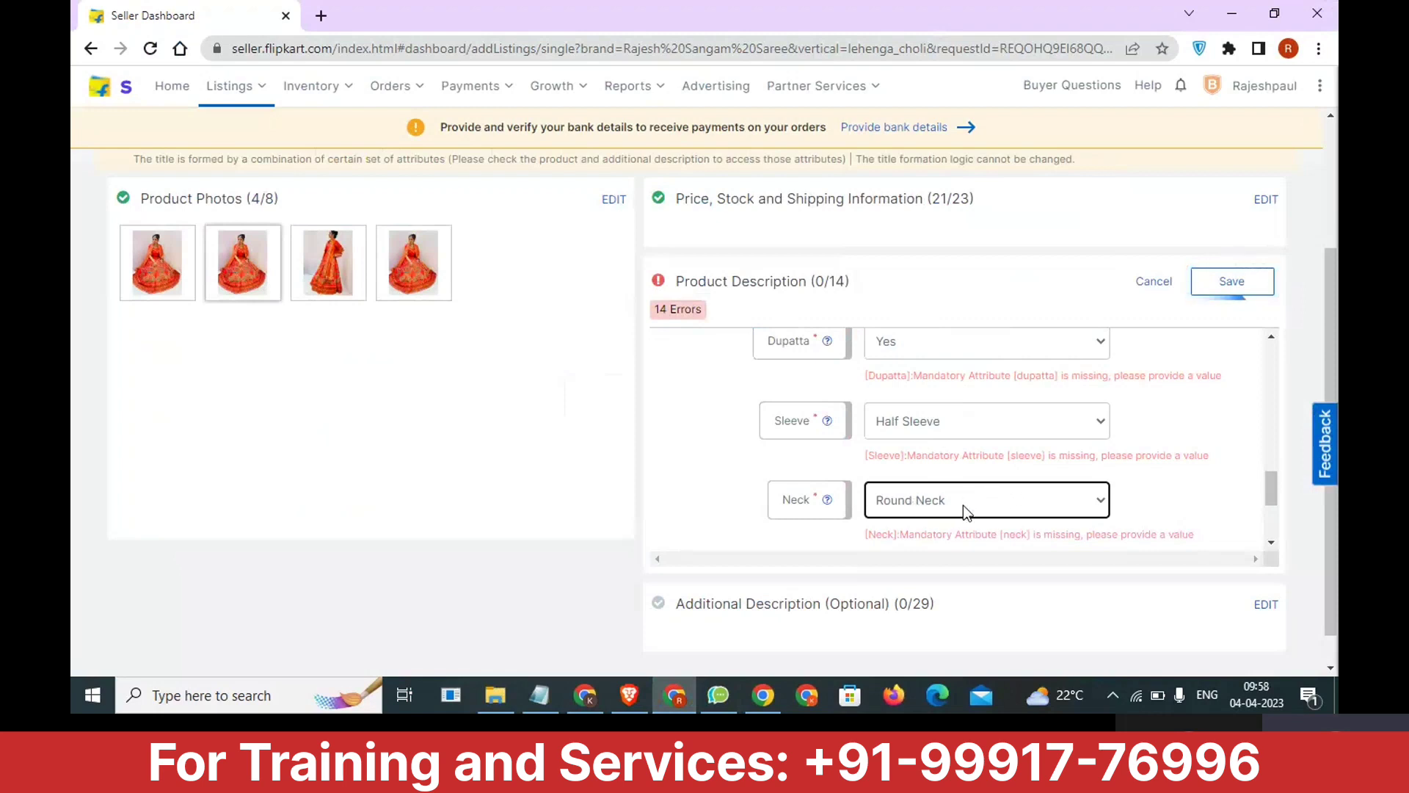
left_click(1047, 502)
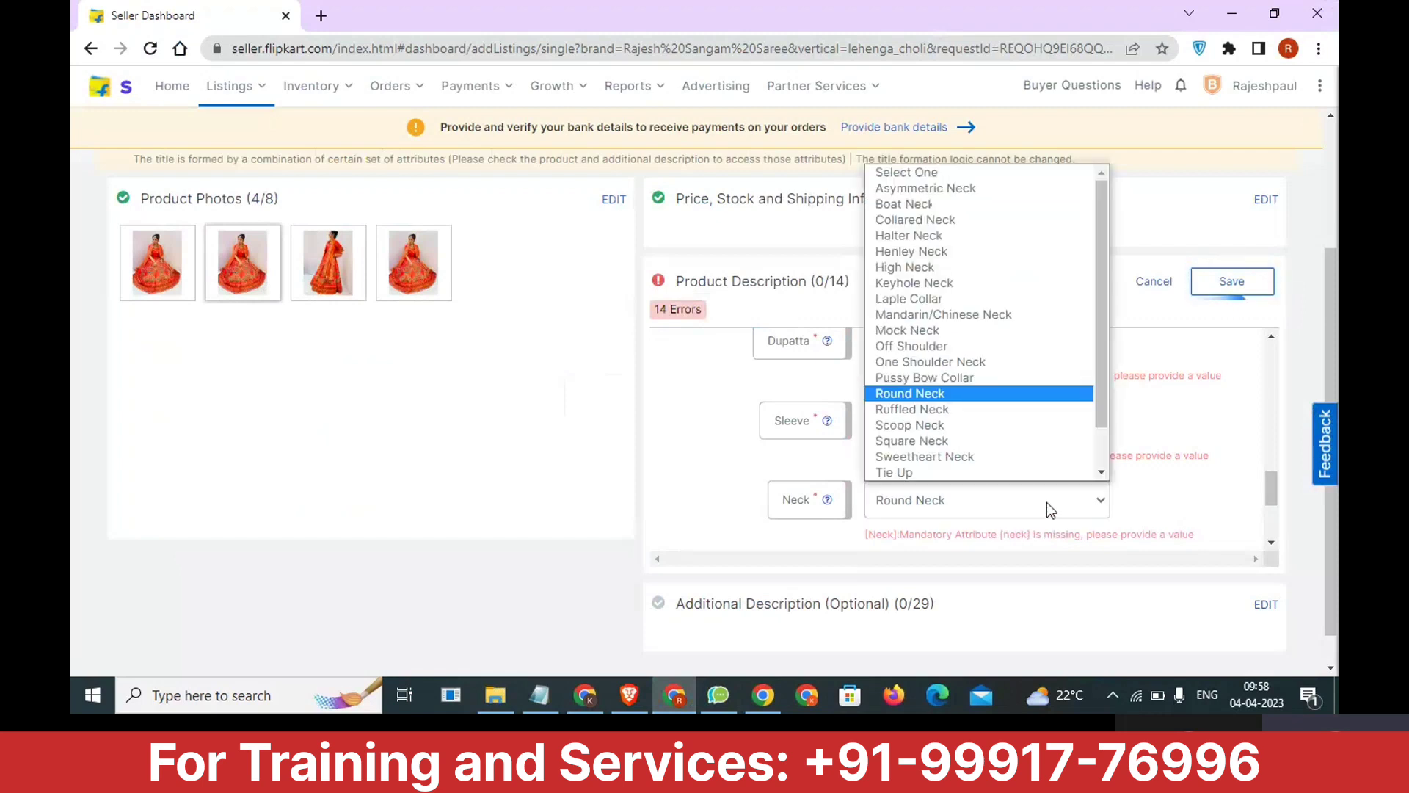
left_click(825, 456)
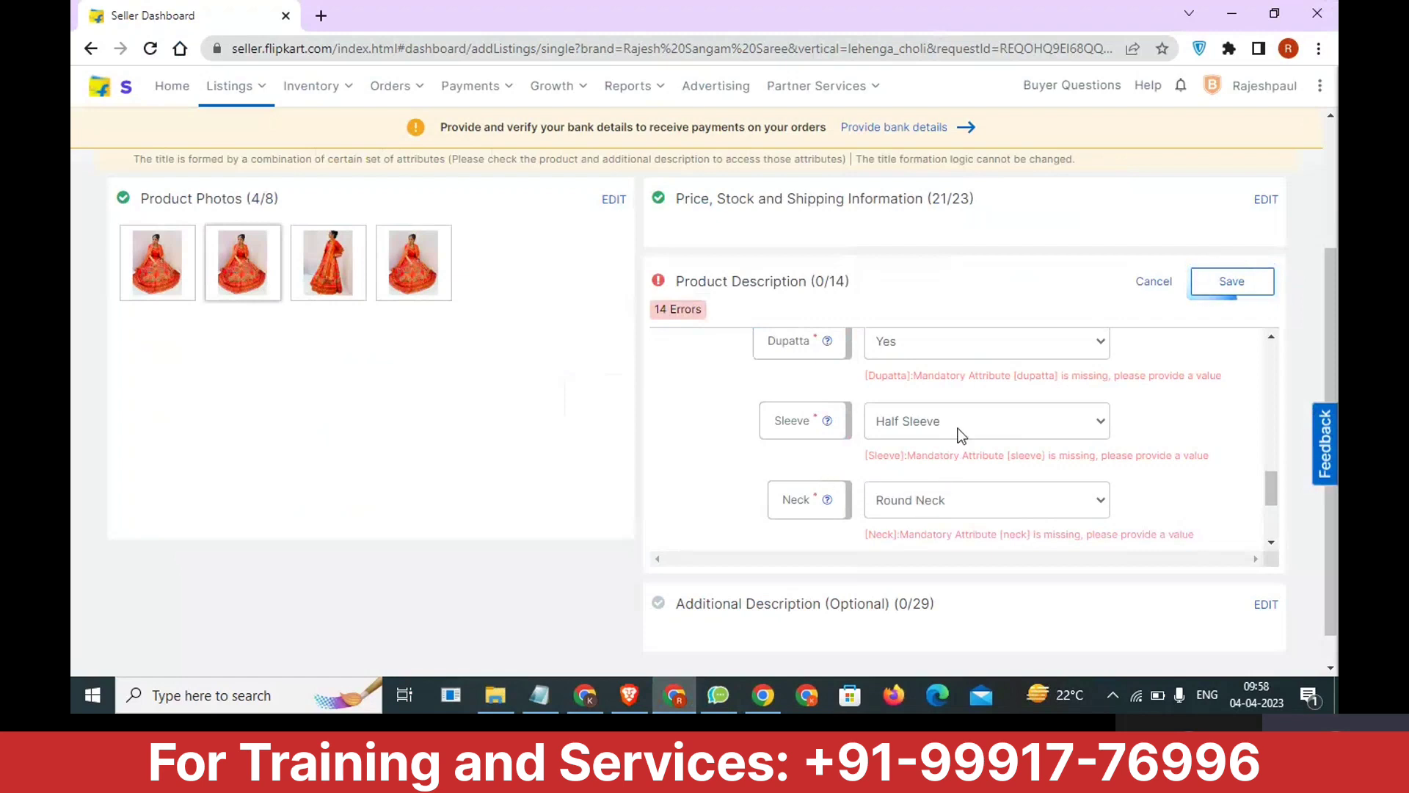
Set the Stitching Type attribute to Stitched and save the Product Description section.
scroll(957, 431, "up", 2)
scroll(957, 435, "up", 1)
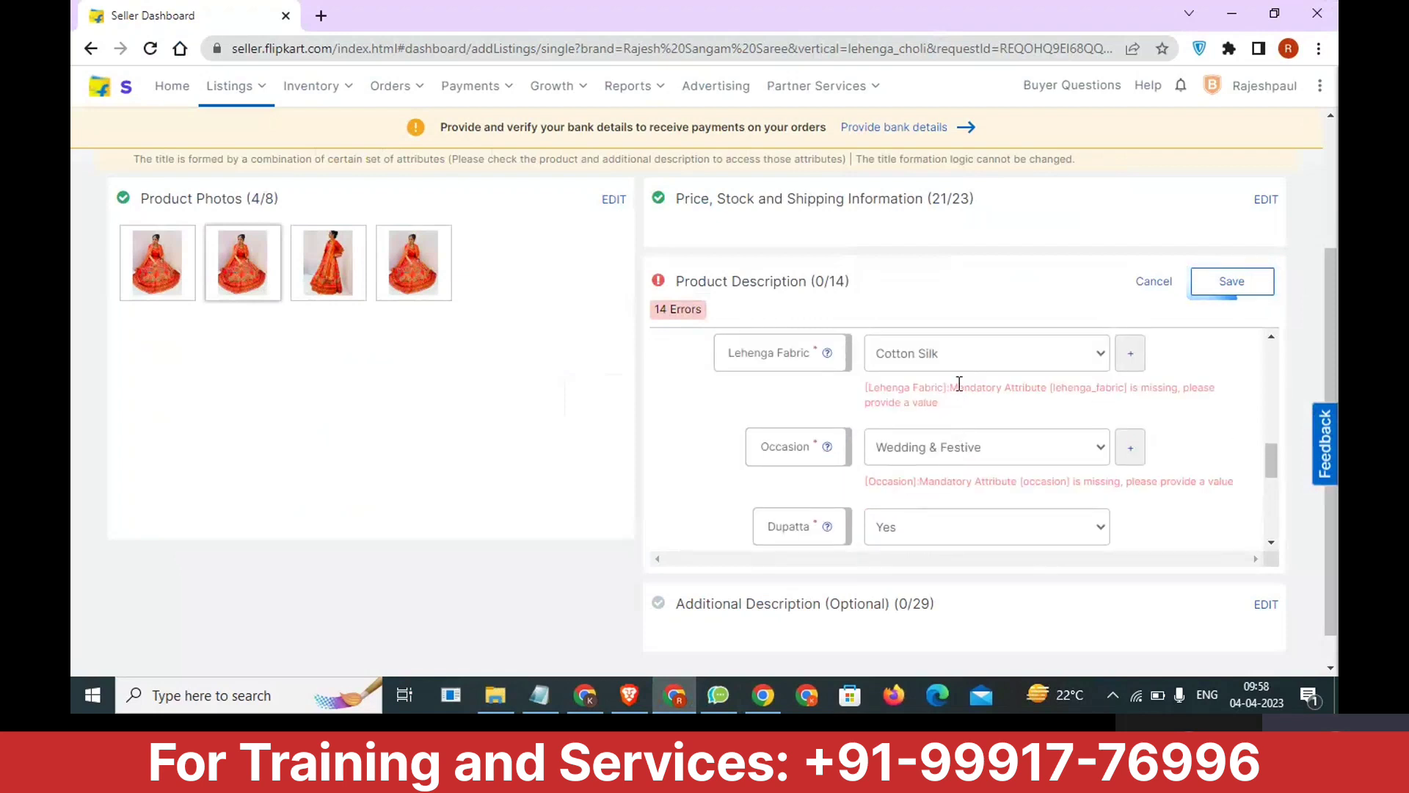
scroll(962, 386, "down", 5)
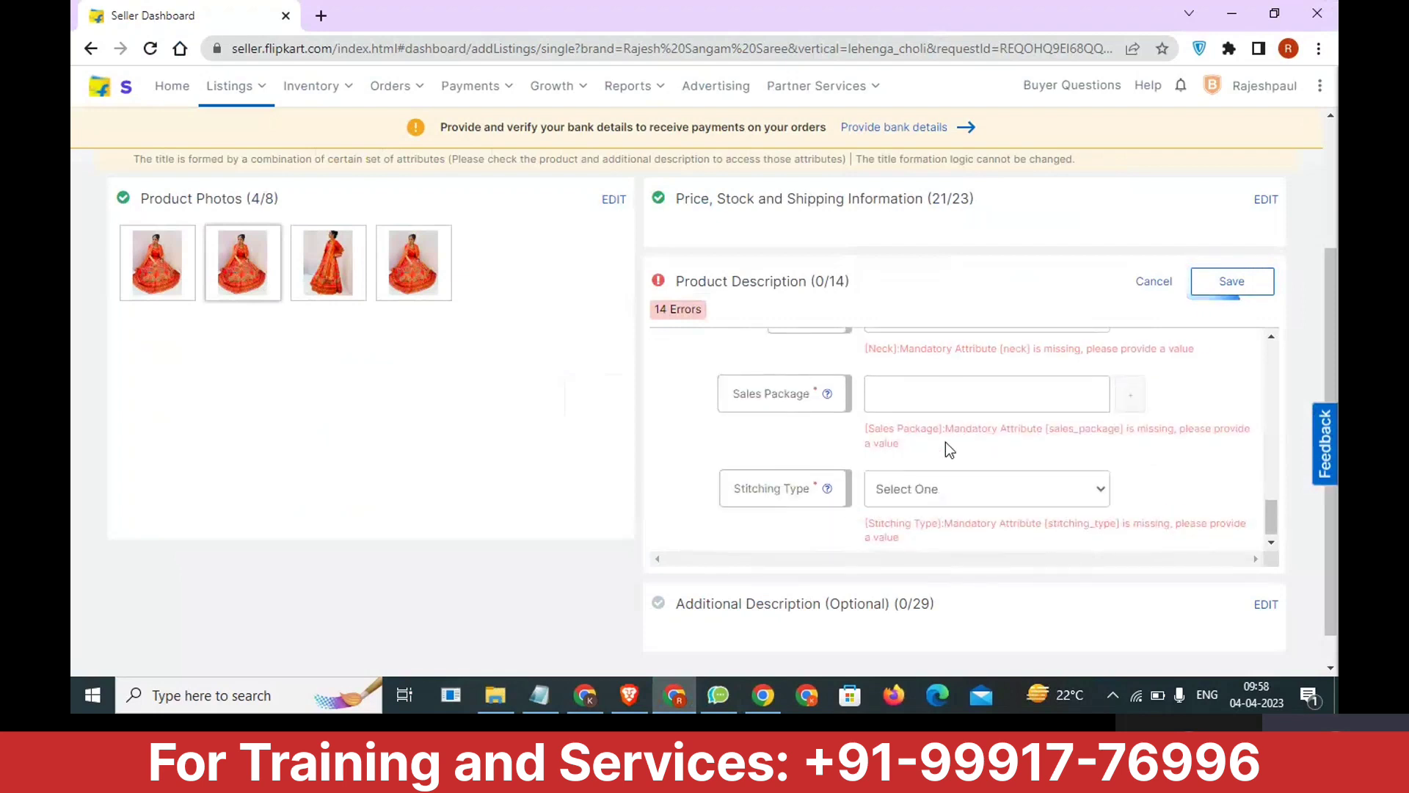
scroll(946, 445, "down", 1)
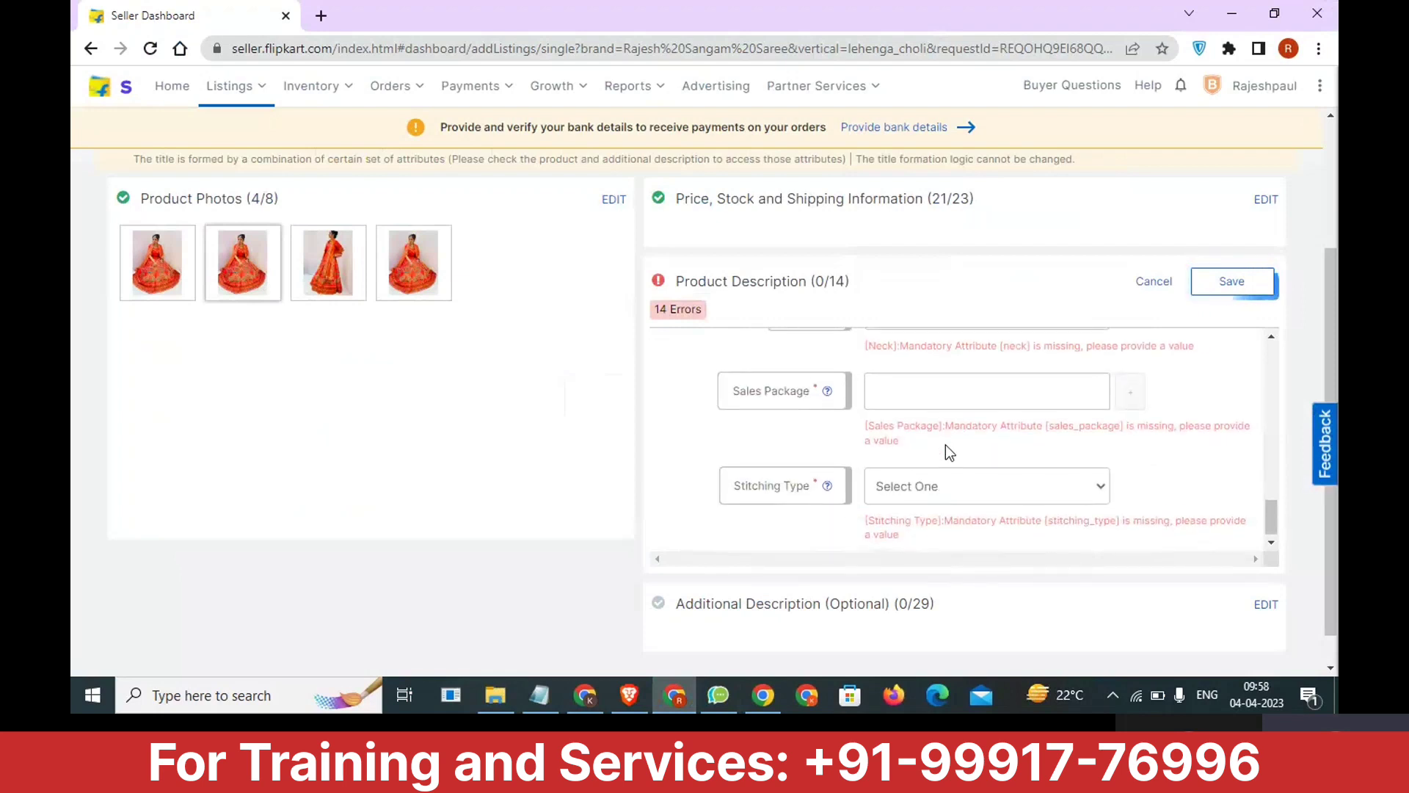
left_click(945, 488)
left_click(944, 527)
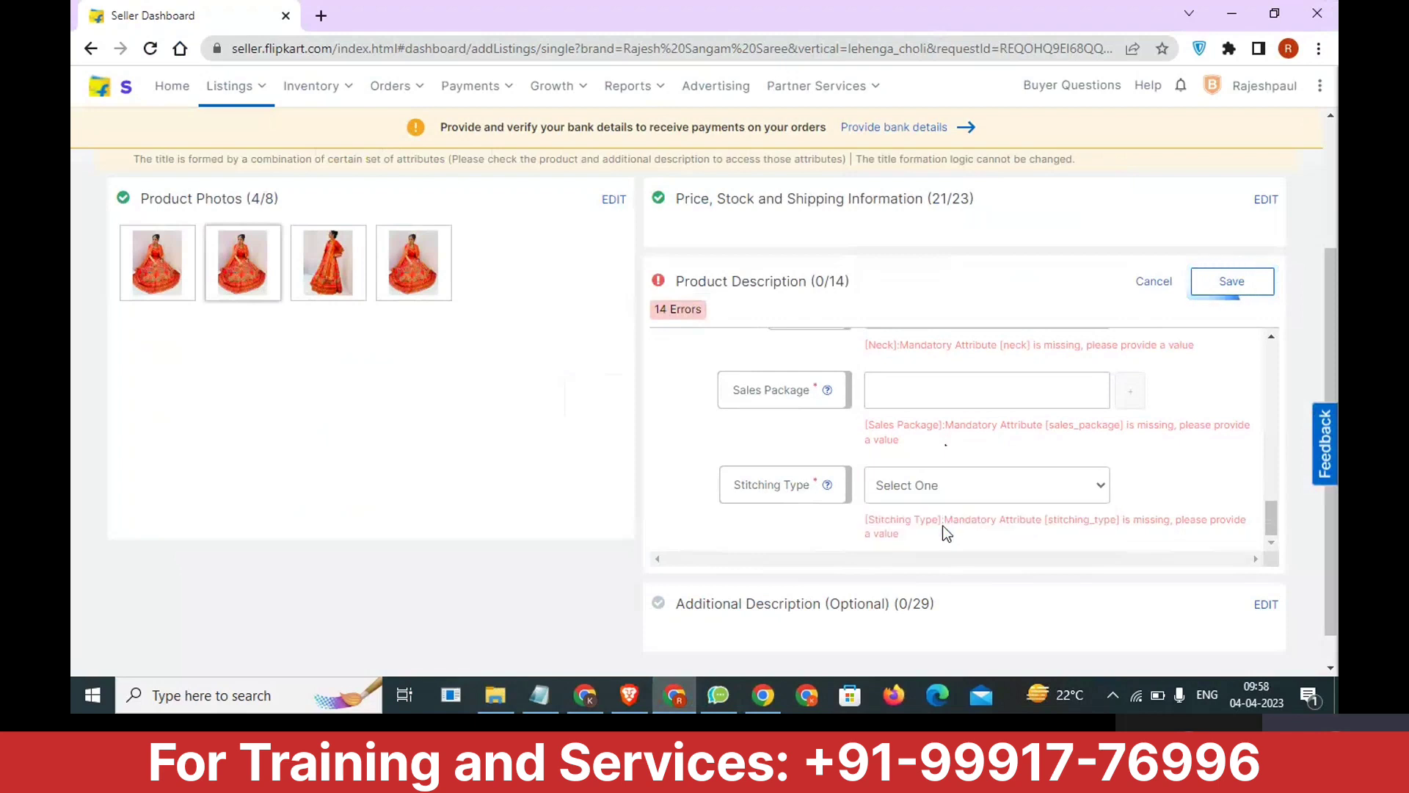
scroll(956, 514, "down", 1)
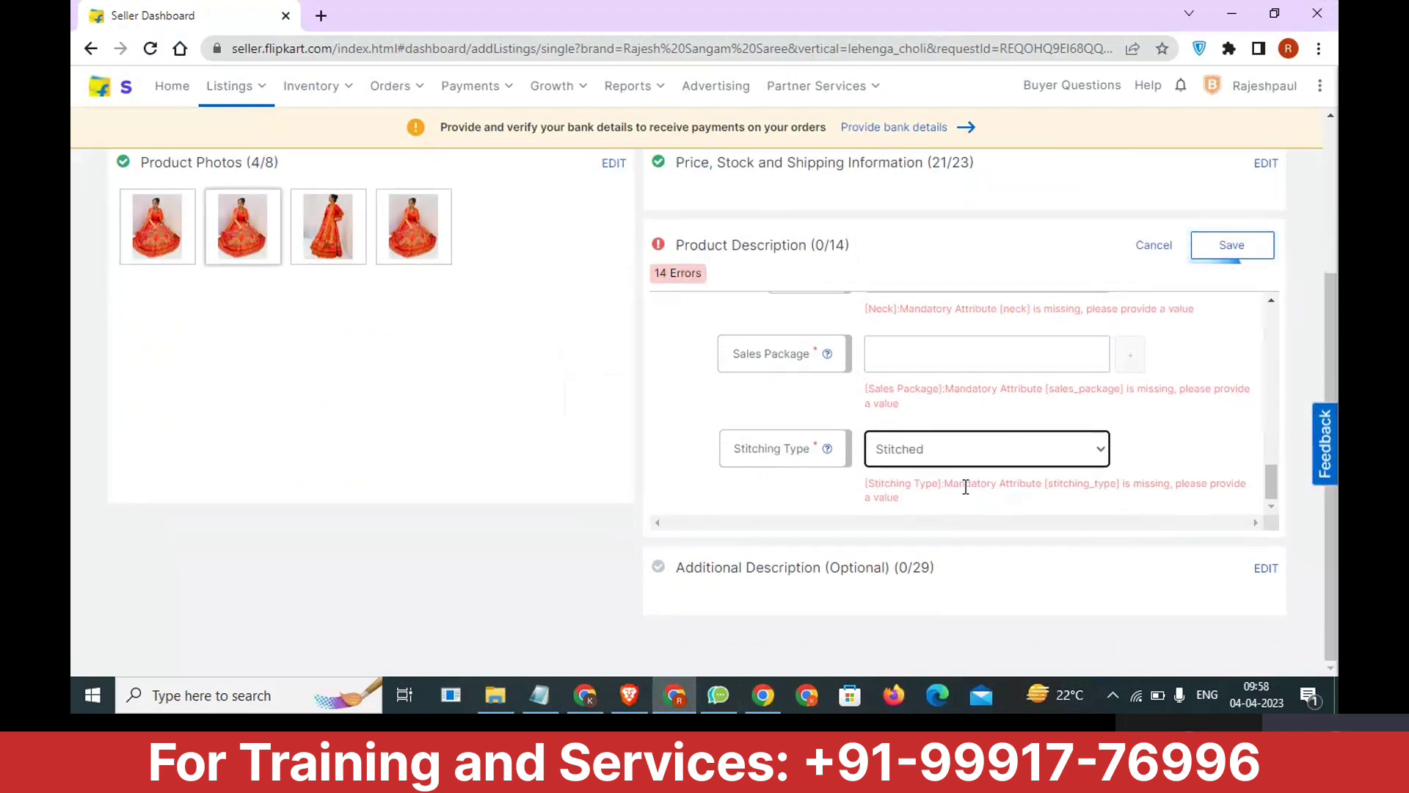
left_click(1211, 248)
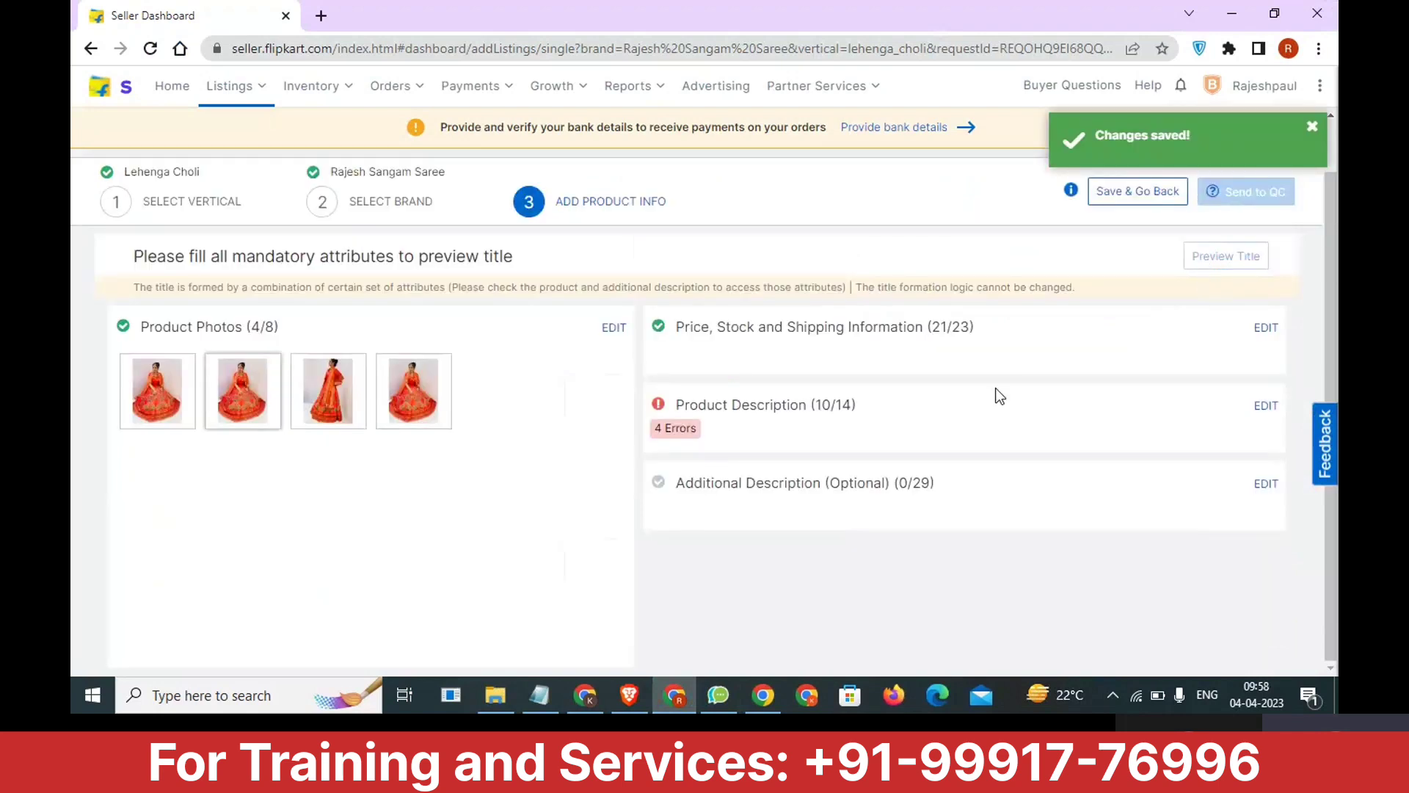
Reopen the Product Description section for editing, set the Style Code to 01 and check the field's help text.
left_click(1264, 408)
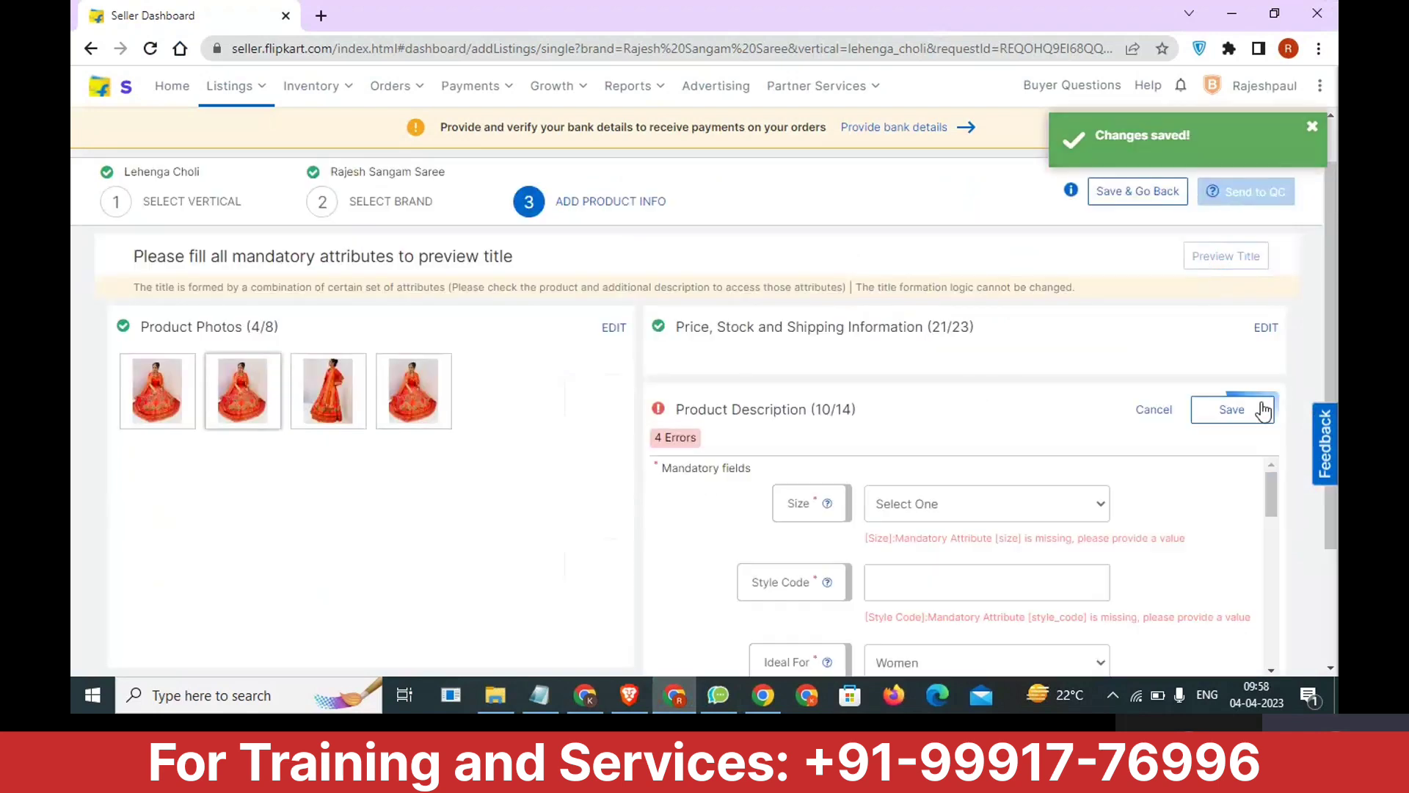
scroll(1093, 505, "down", 1)
left_click(988, 490)
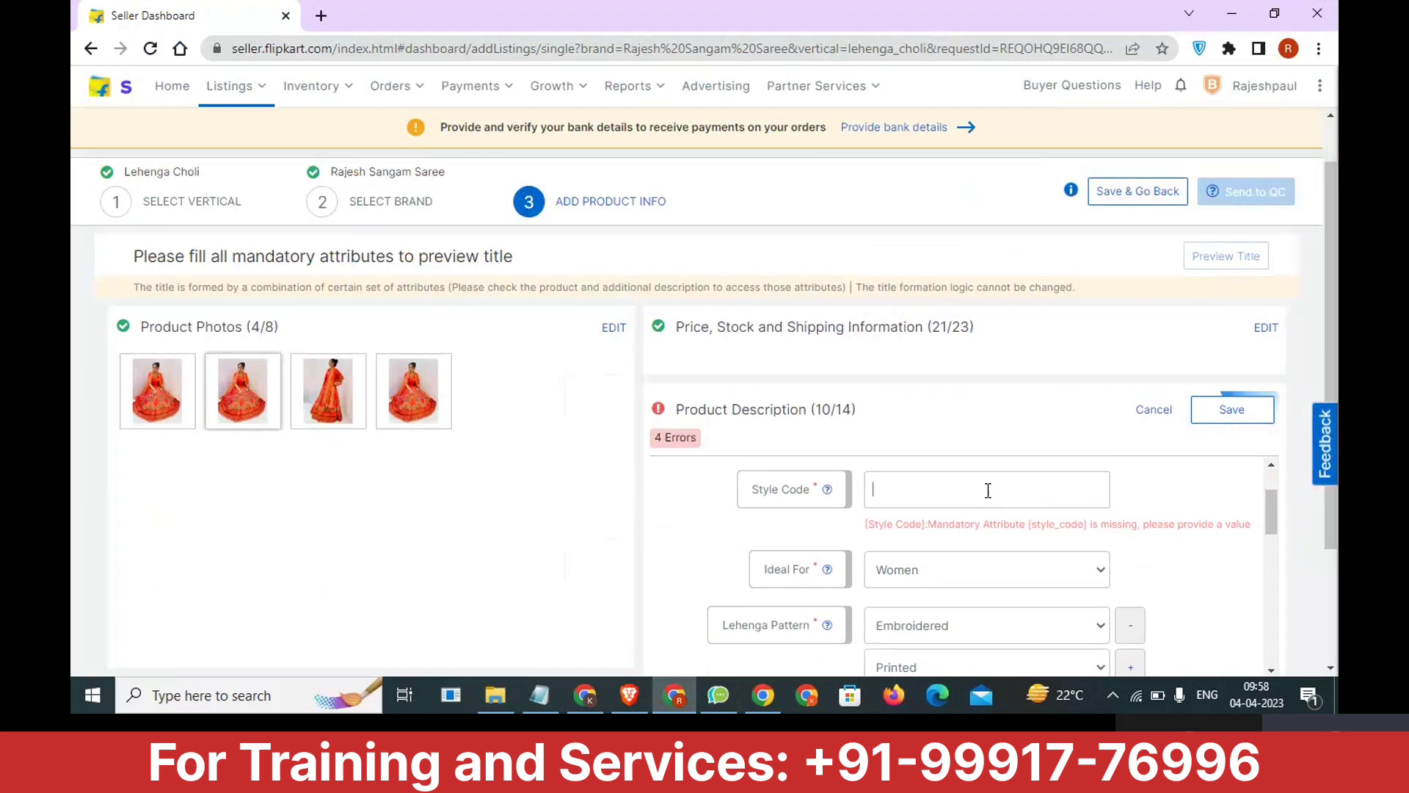
type("01")
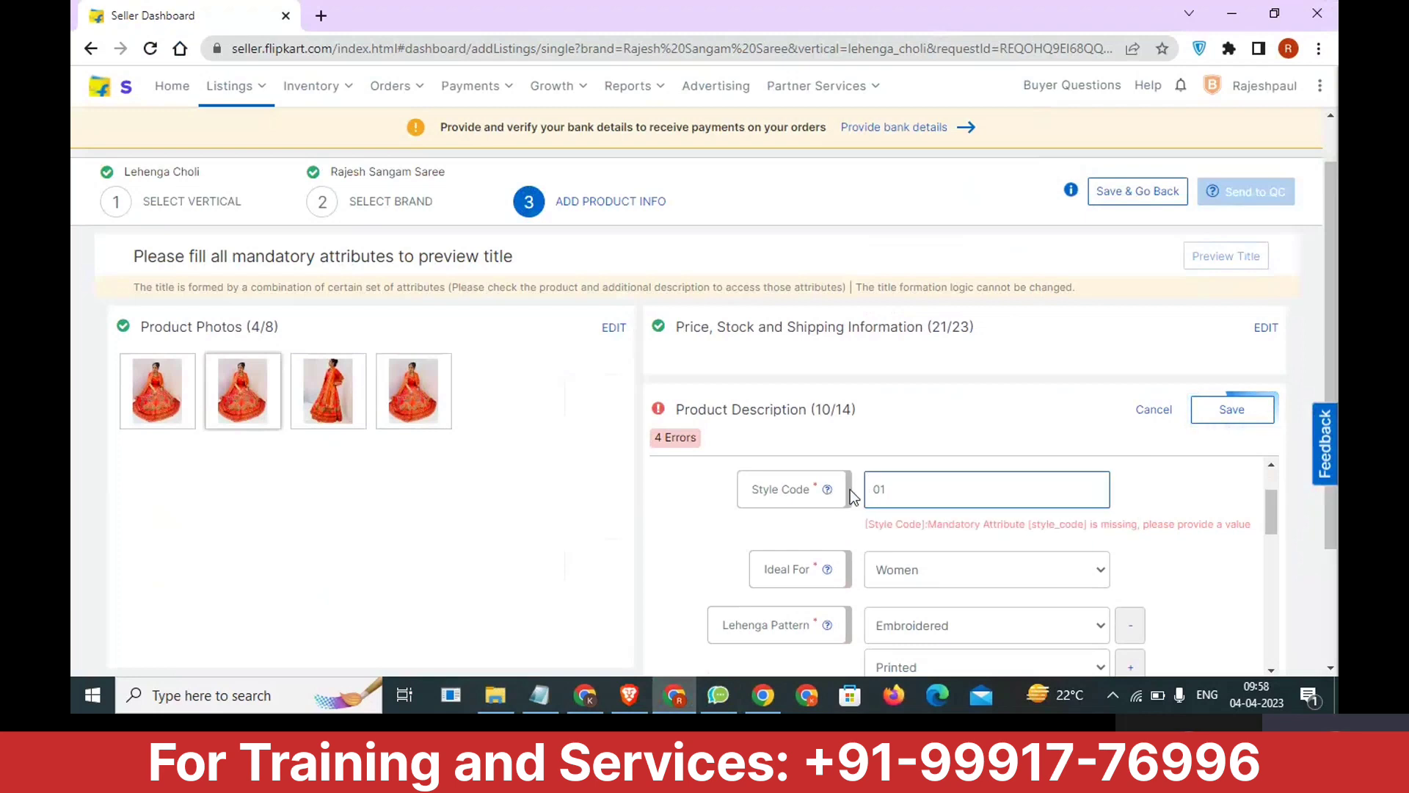
mouse_move(828, 490)
Set the Brand Color attribute to Orange, checking the field's help text.
scroll(922, 513, "down", 5)
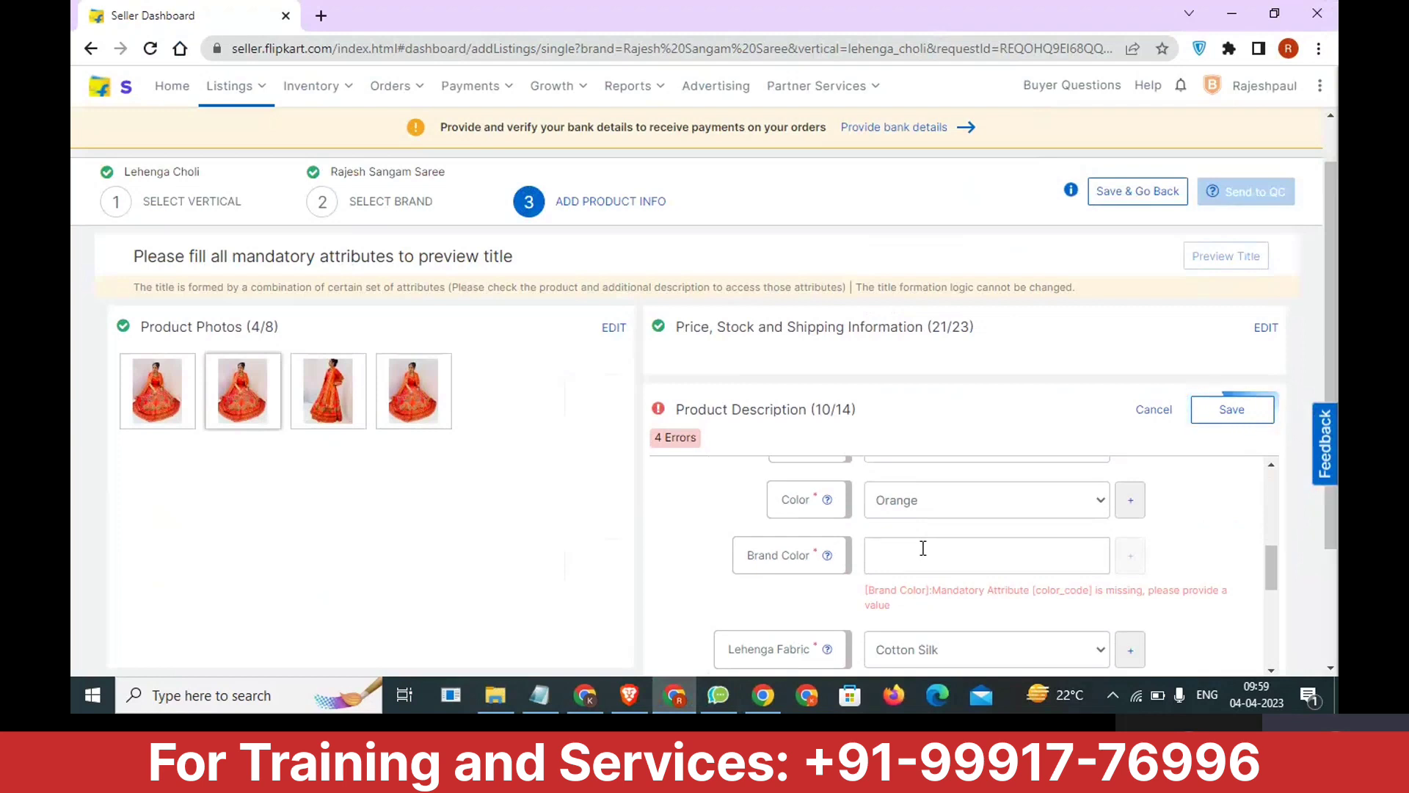
left_click(923, 548)
type("Orange")
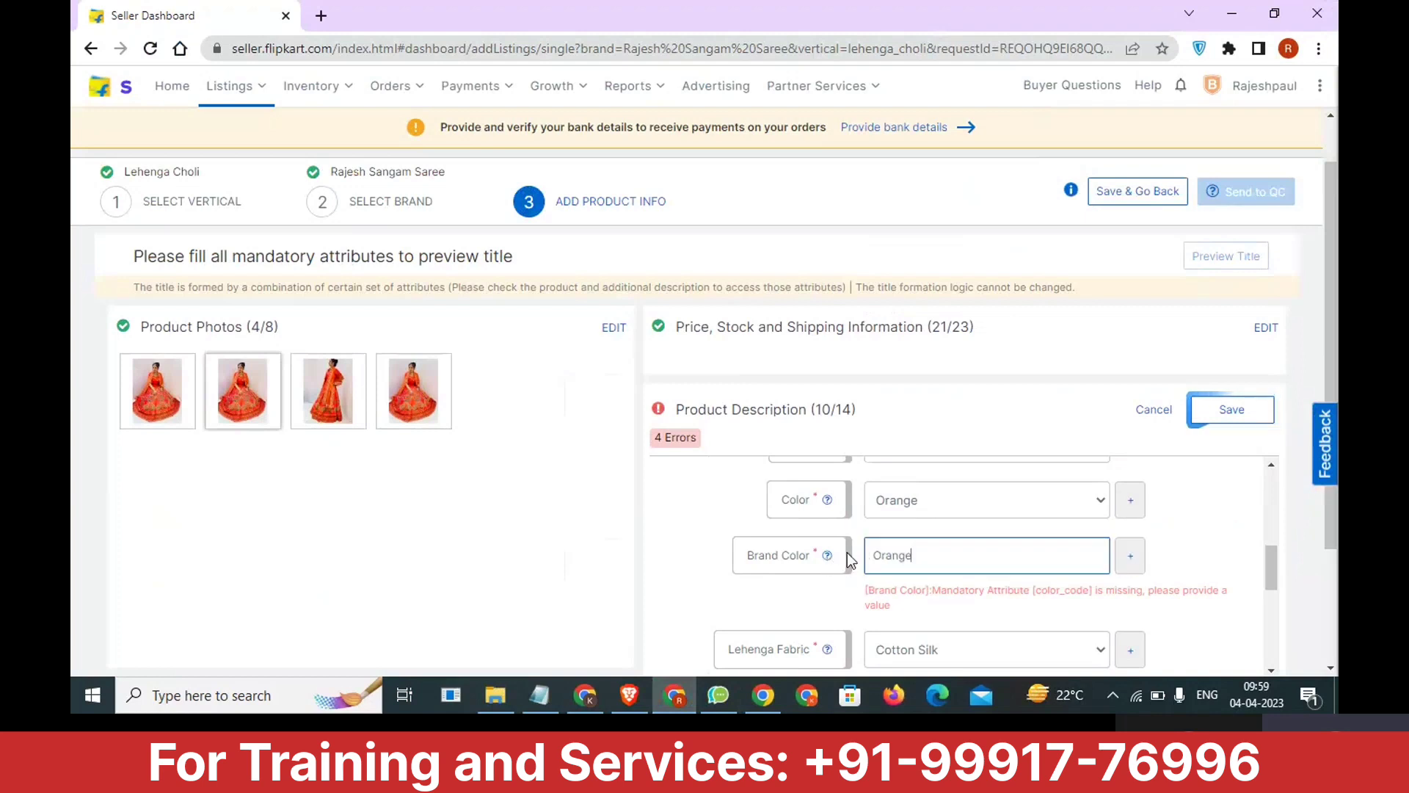
mouse_move(825, 562)
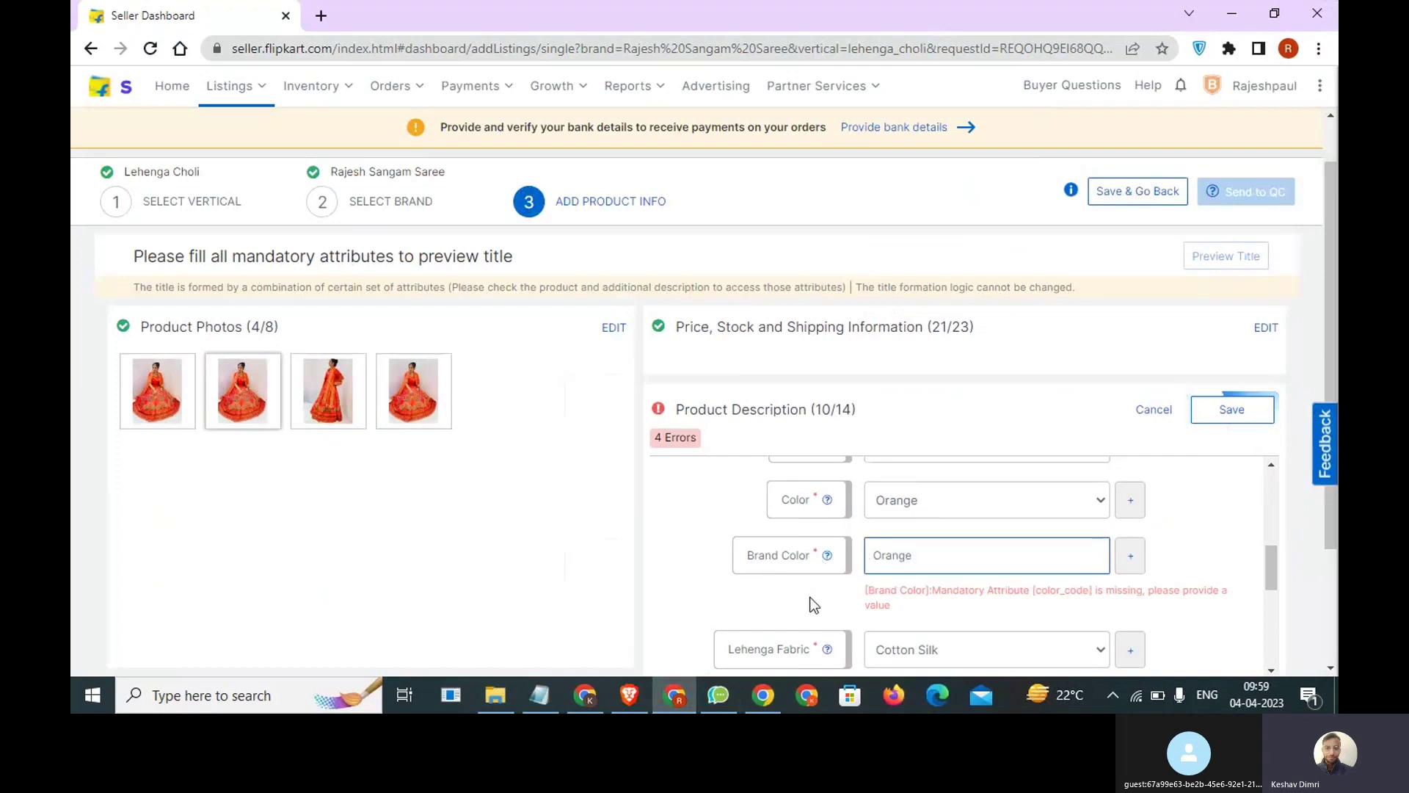
Enter 0 as the Sales Package value and save the Product Description section.
scroll(936, 595, "down", 1)
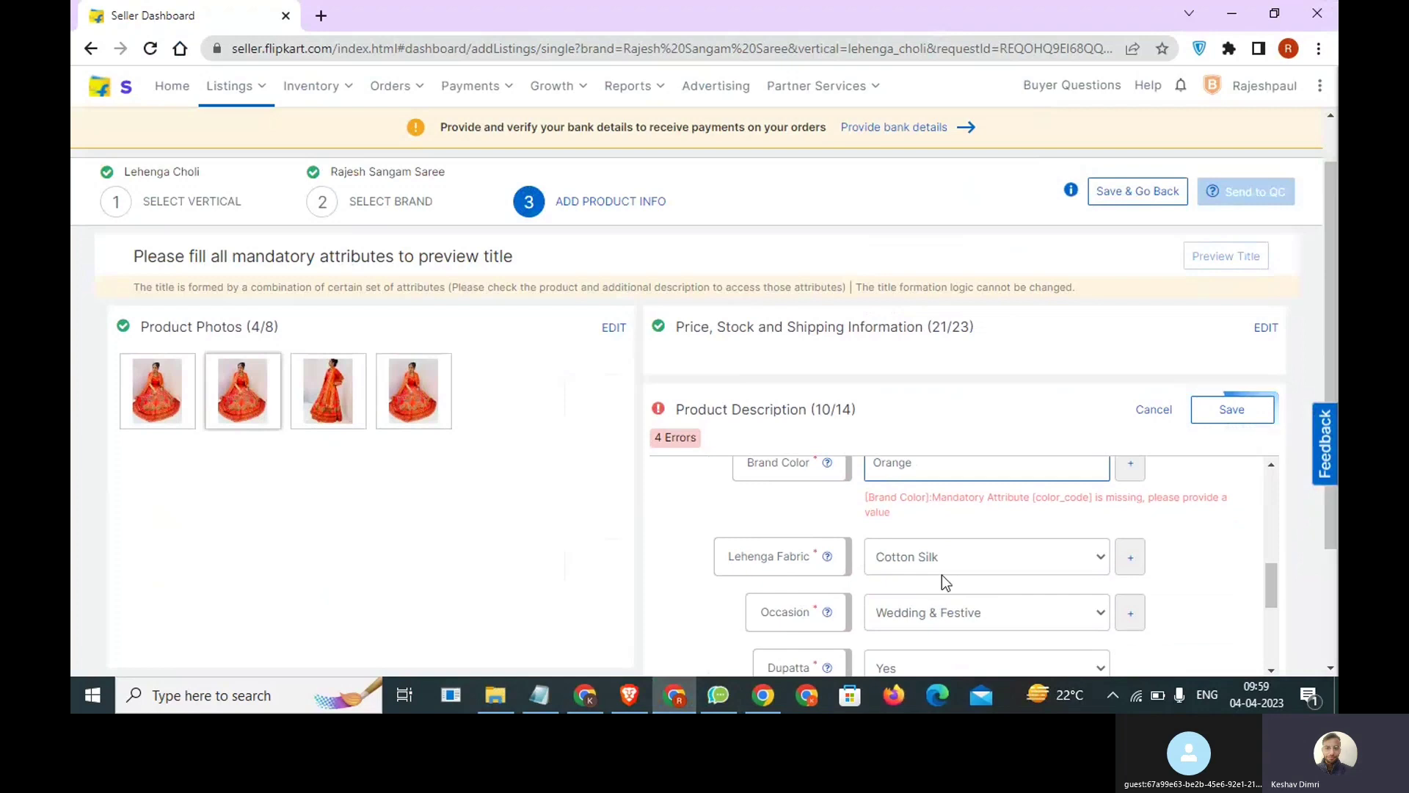
scroll(943, 564, "up", 1)
scroll(942, 566, "down", 3)
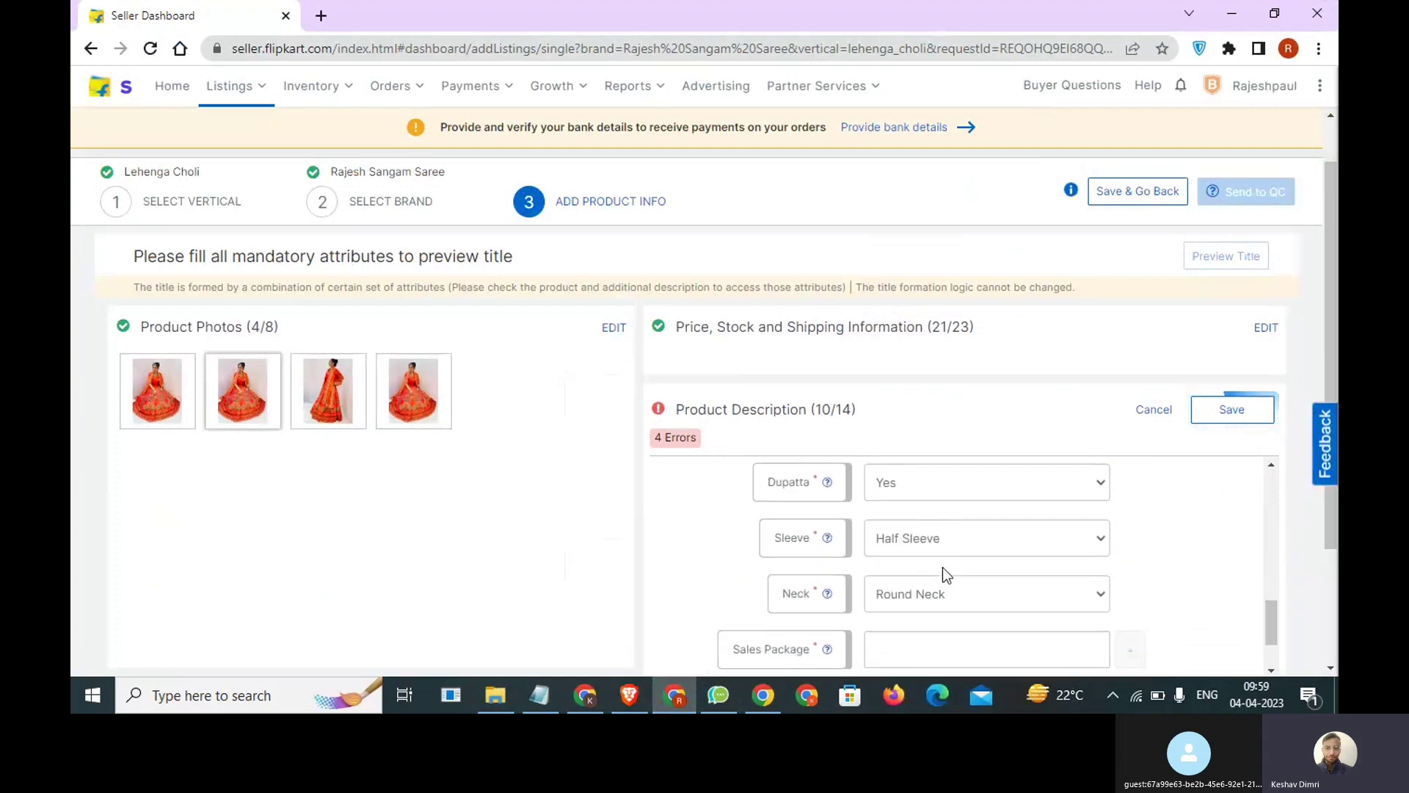
scroll(942, 574, "down", 1)
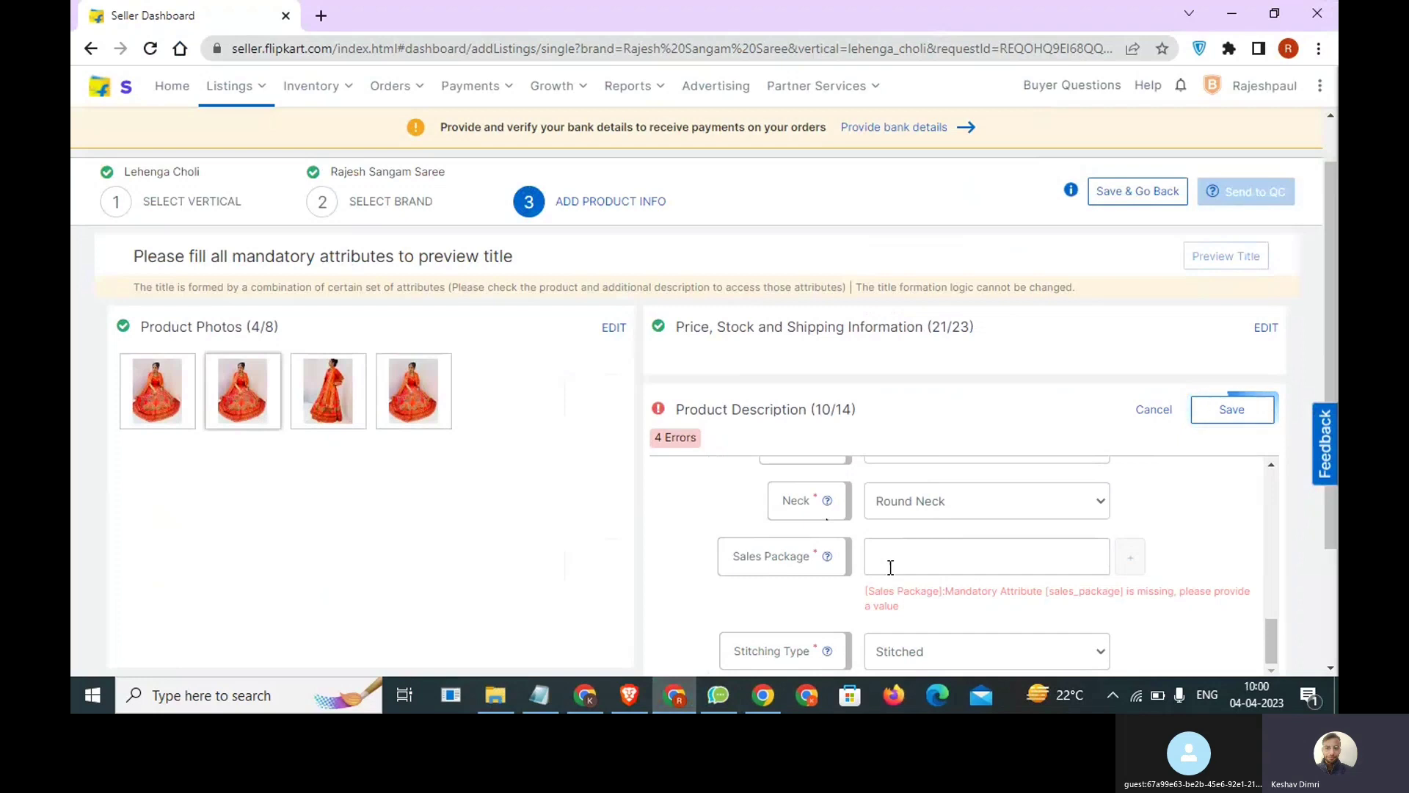
type("0")
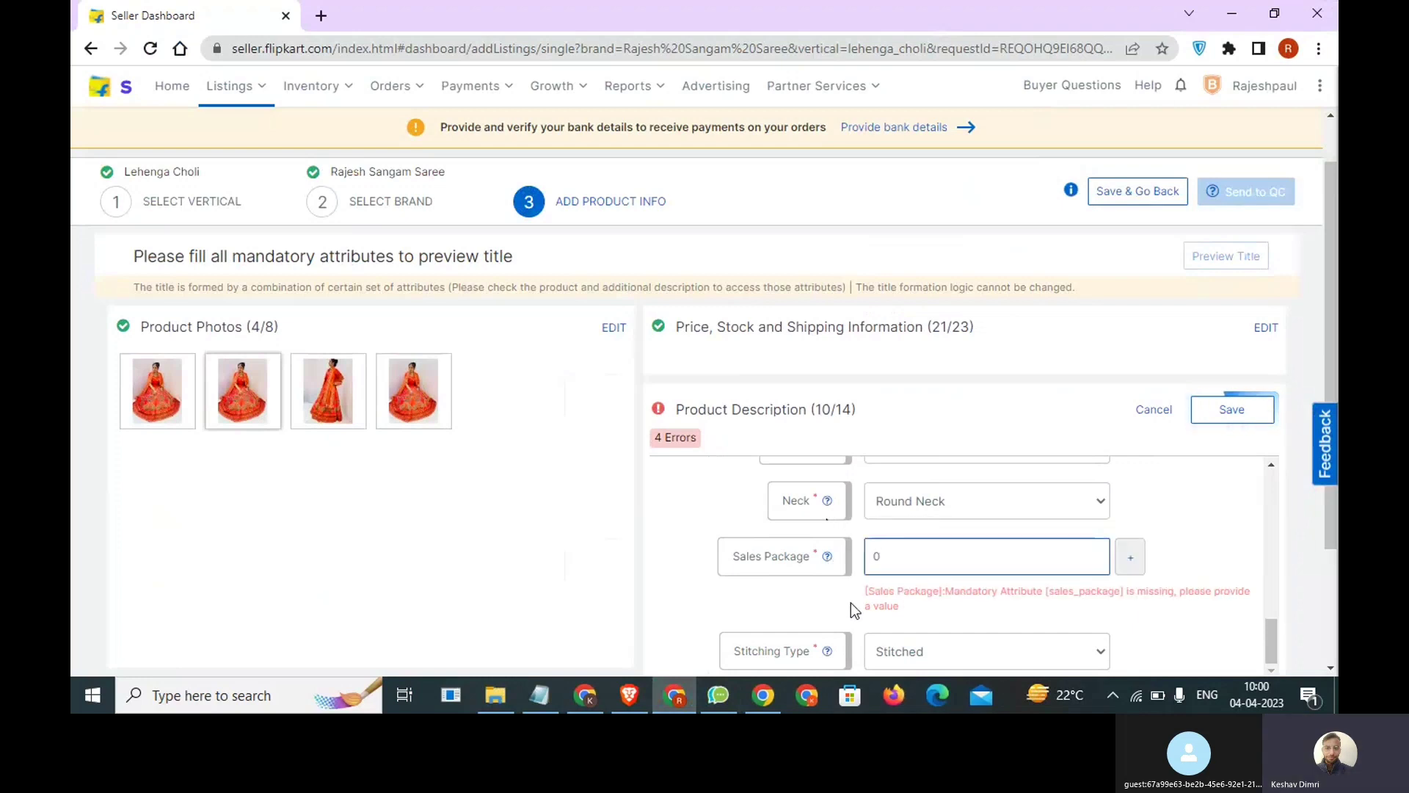
scroll(956, 628, "down", 2)
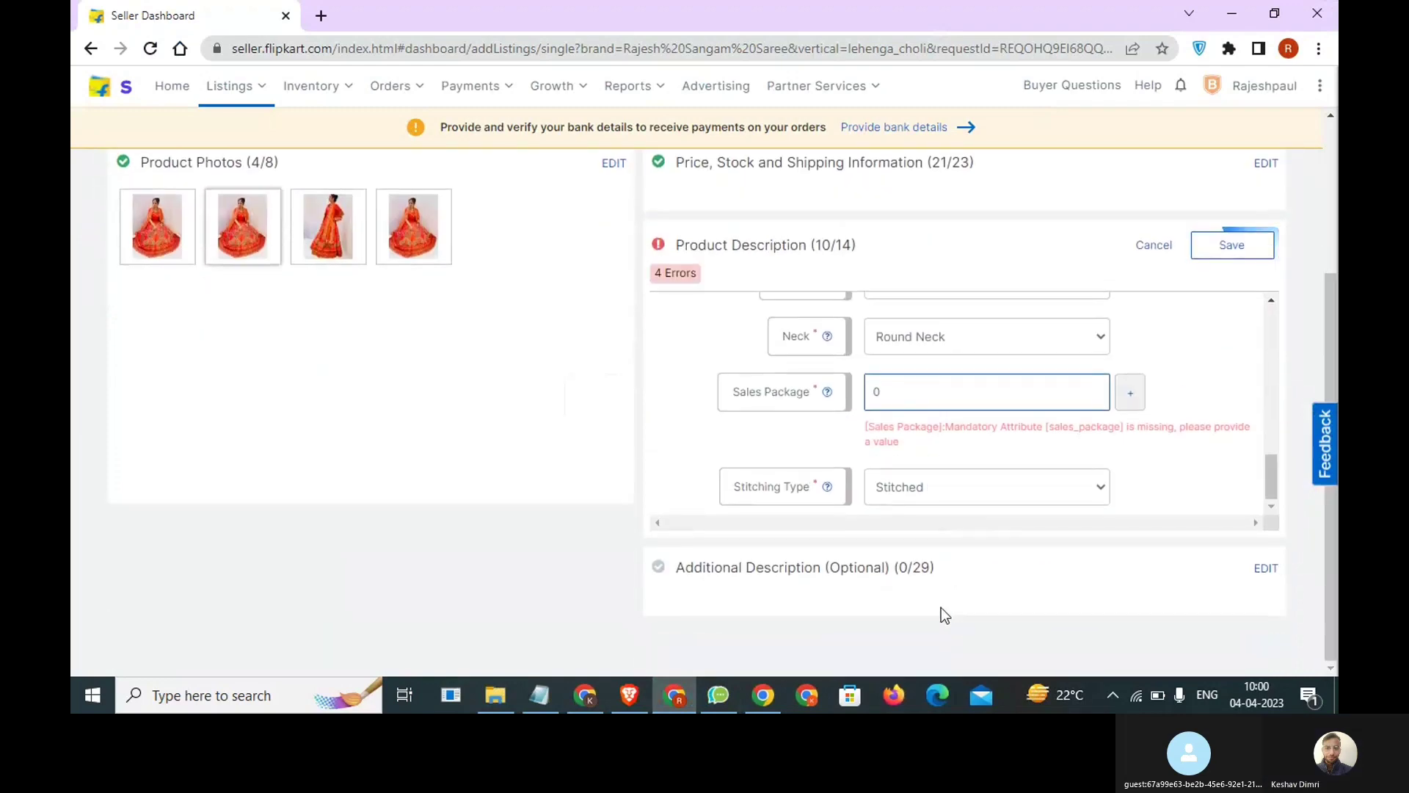
left_click(1220, 253)
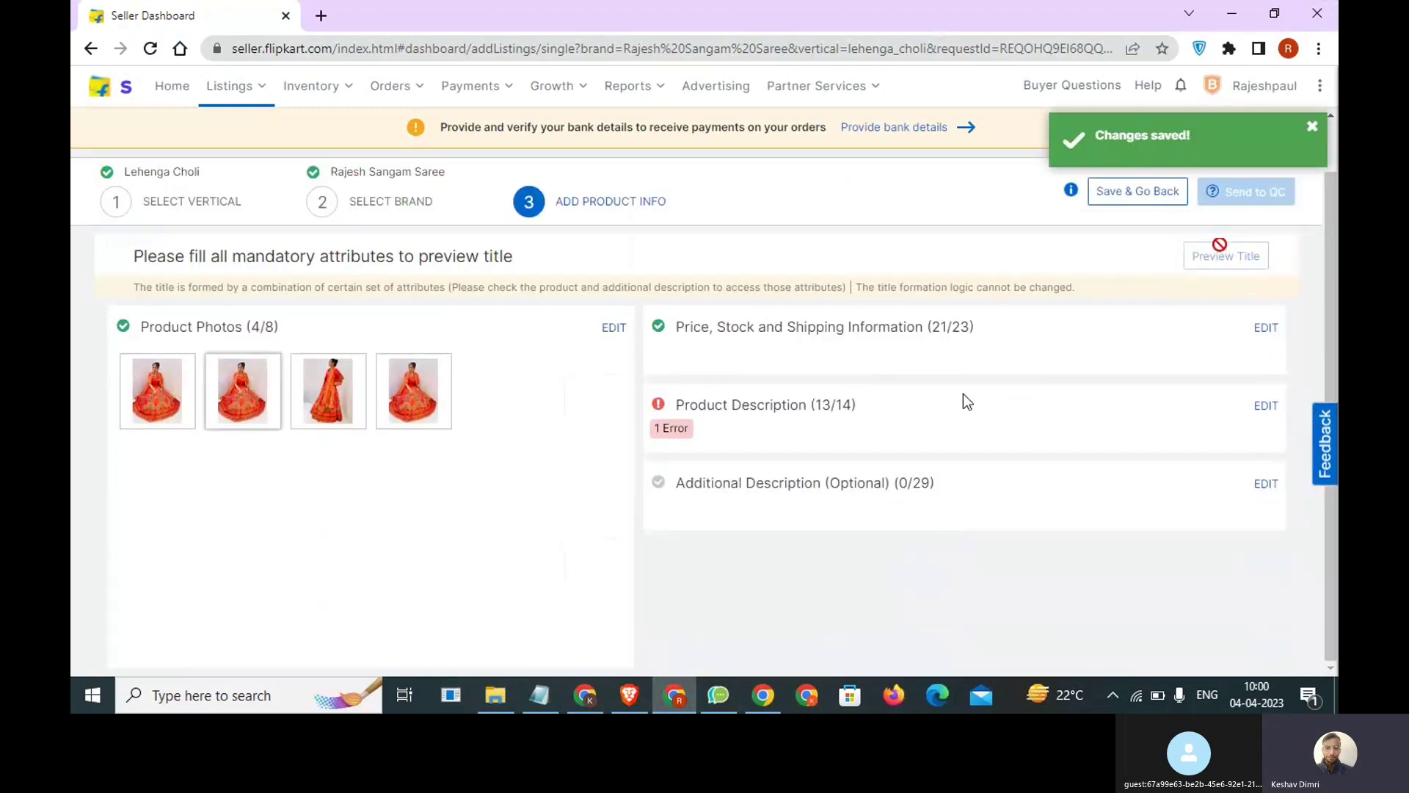
Reopen the Product Description section, set the Size attribute to XL and save the section.
left_click(1266, 406)
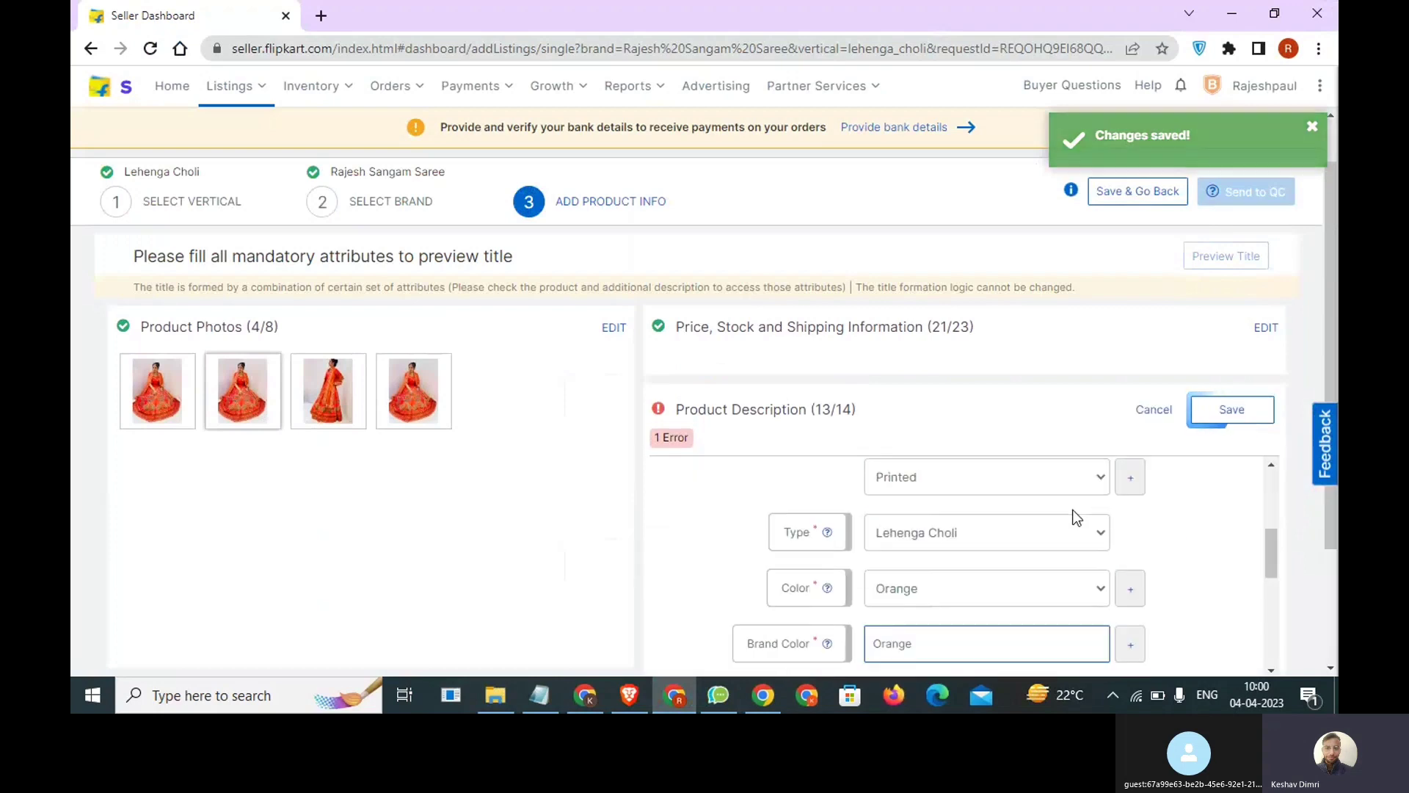
left_click(925, 502)
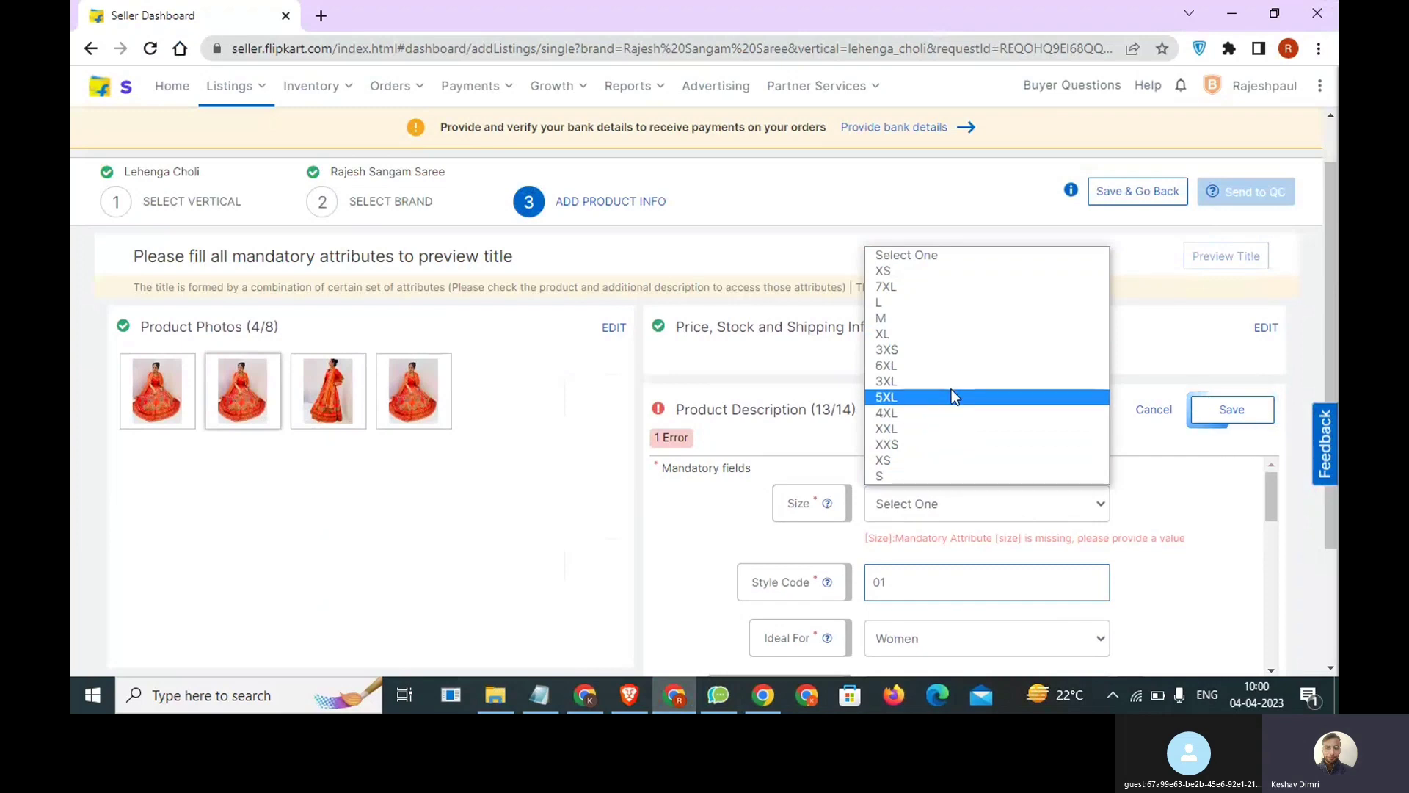
left_click(948, 336)
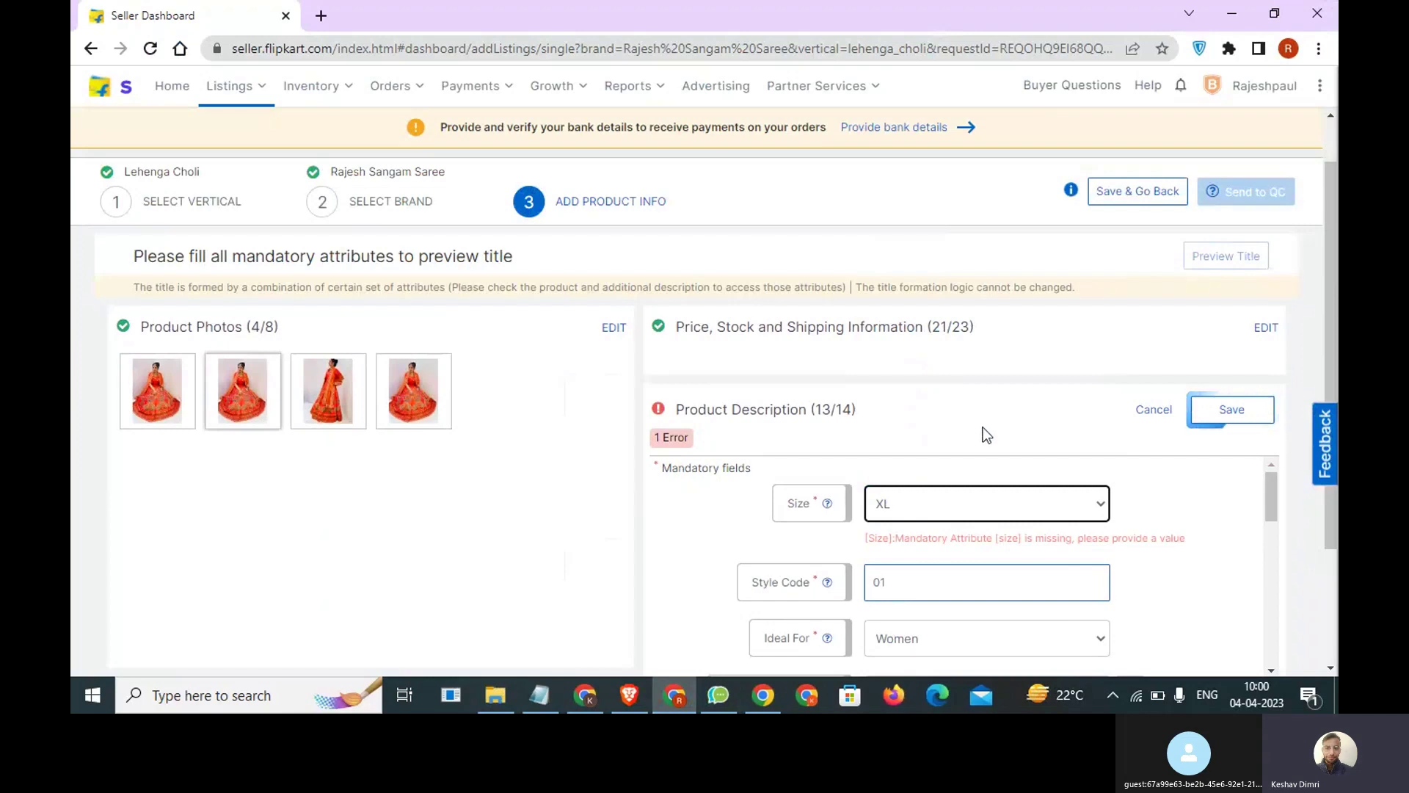
left_click(1003, 503)
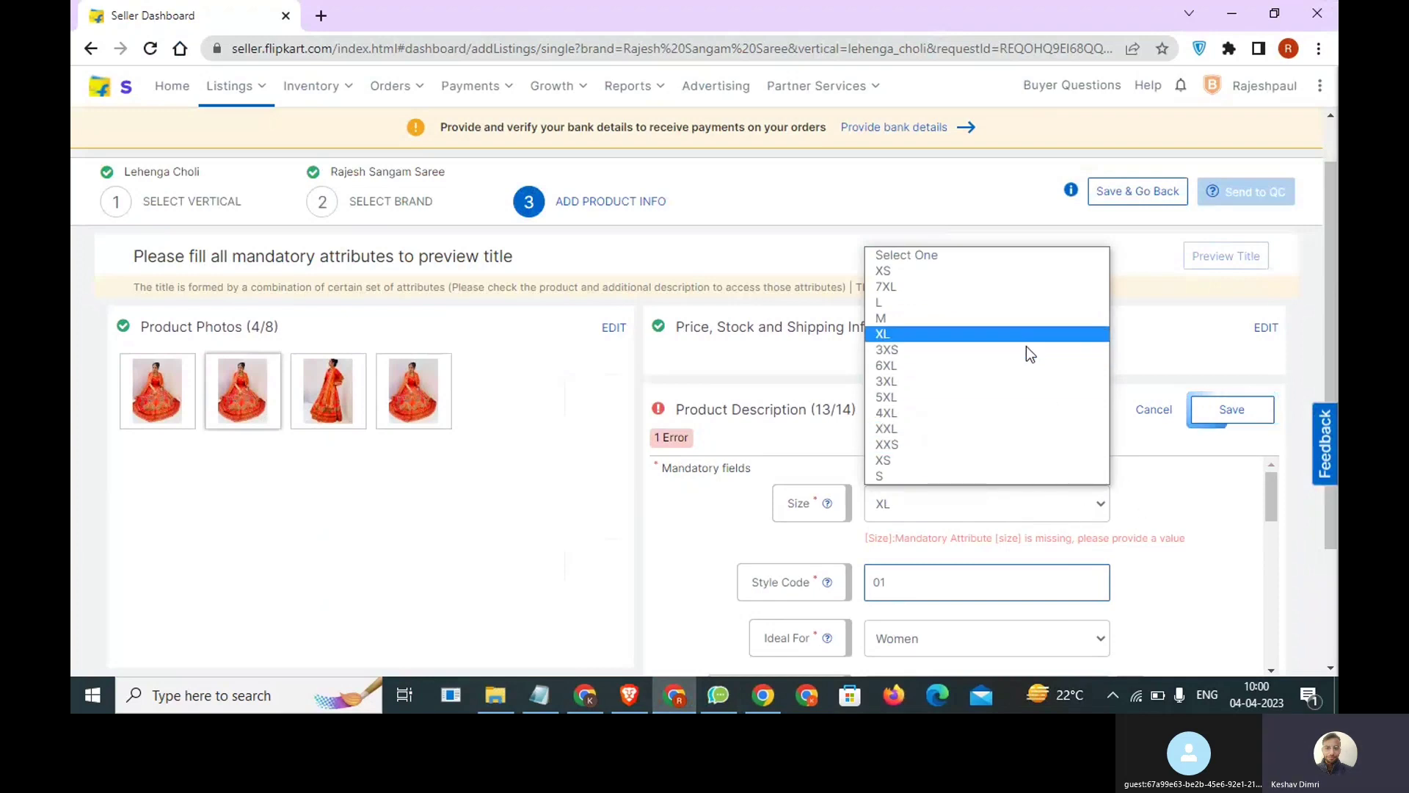
left_click(1217, 427)
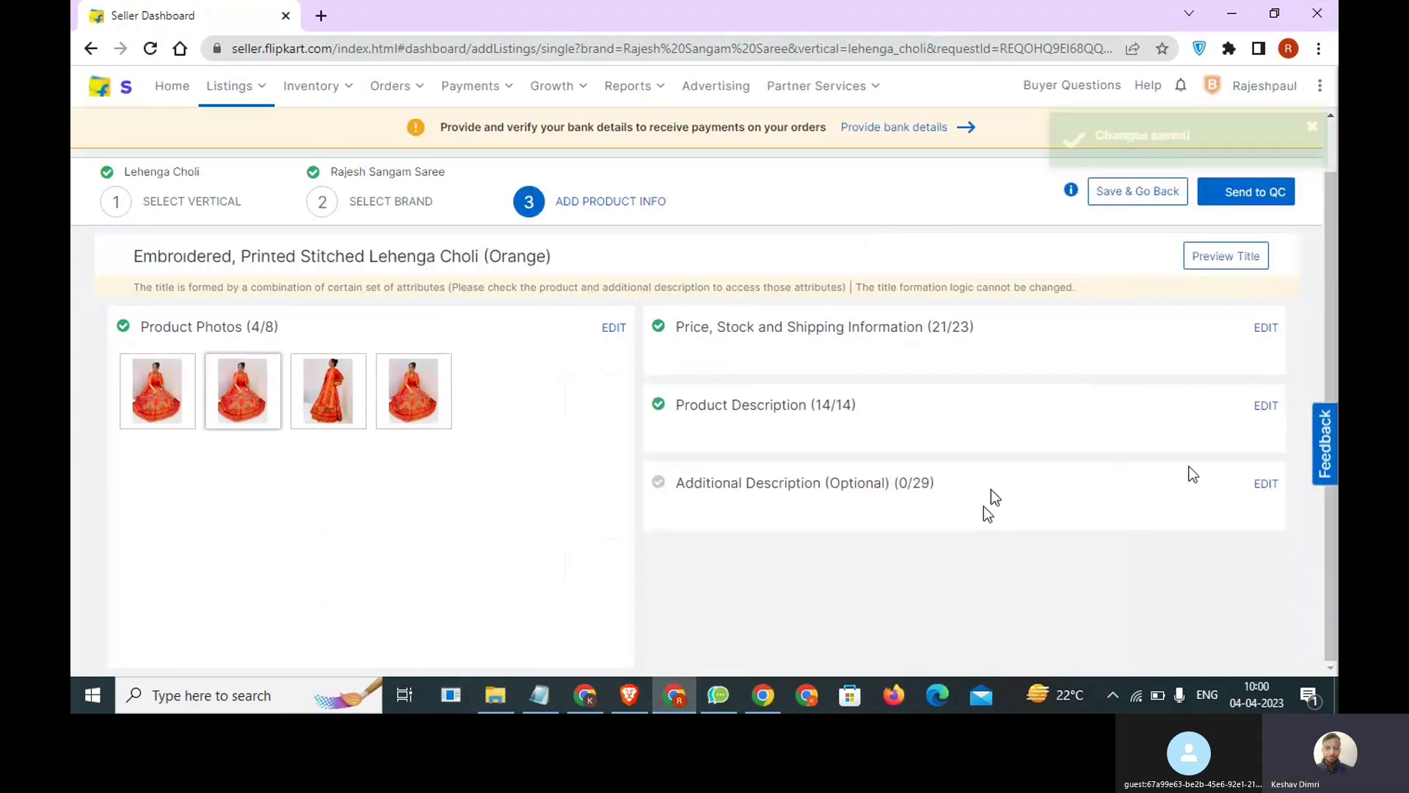
Open the optional Additional Description section and look over its general fields, such as Design Code, EAN/UPC, Bust Size and Fabric Care.
left_click(1270, 485)
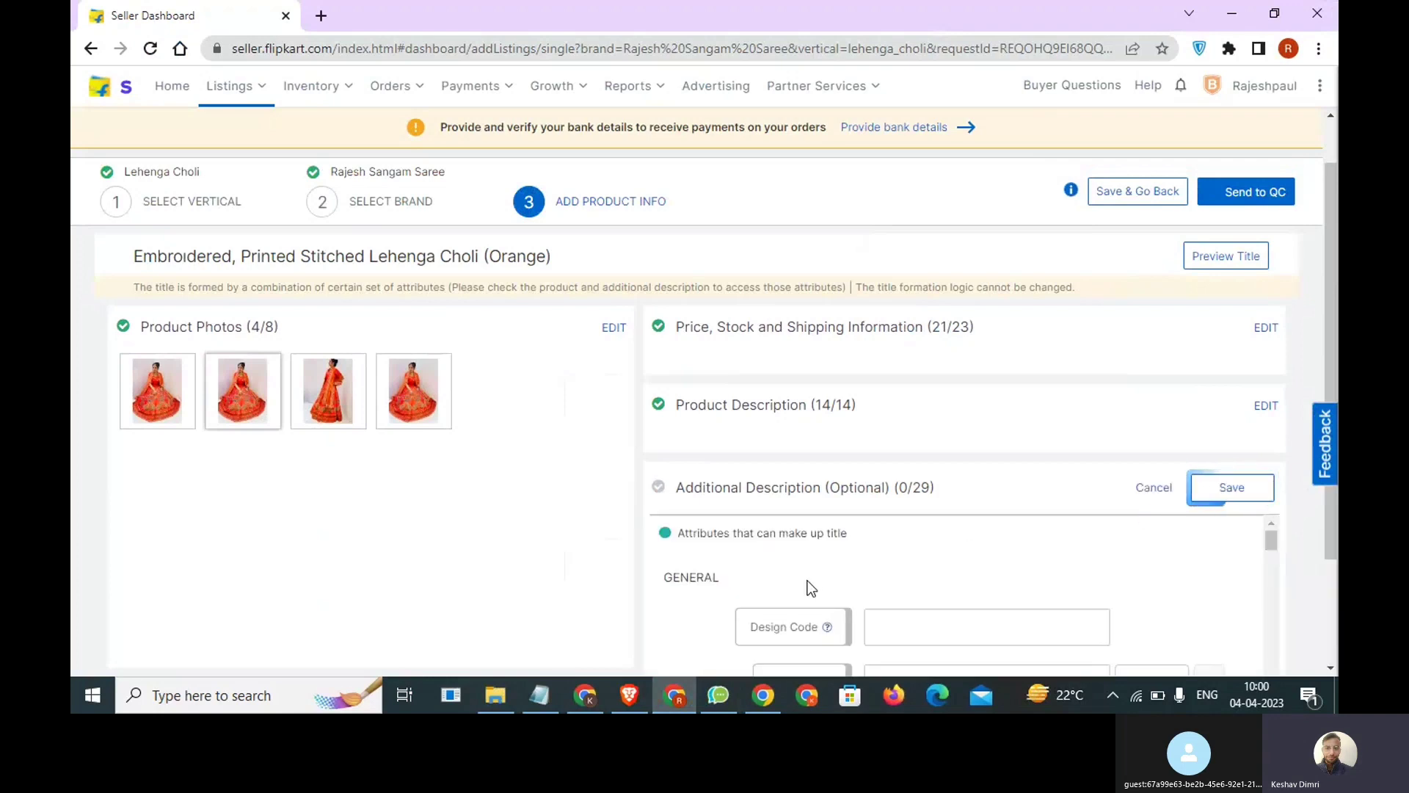
scroll(912, 541, "down", 1)
scroll(922, 563, "up", 1)
left_click_drag(940, 485, 685, 504)
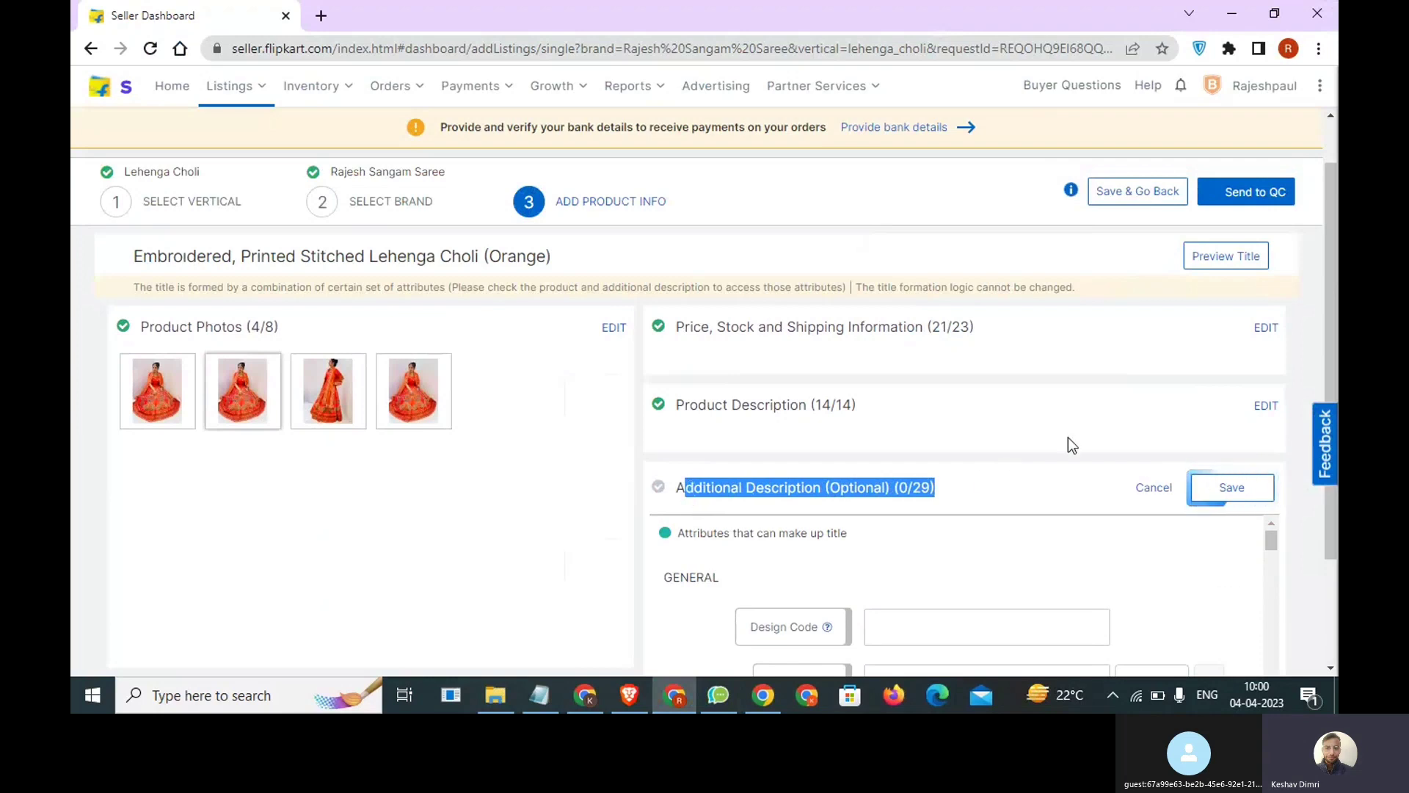
scroll(1067, 443, "down", 2)
scroll(1043, 479, "down", 1)
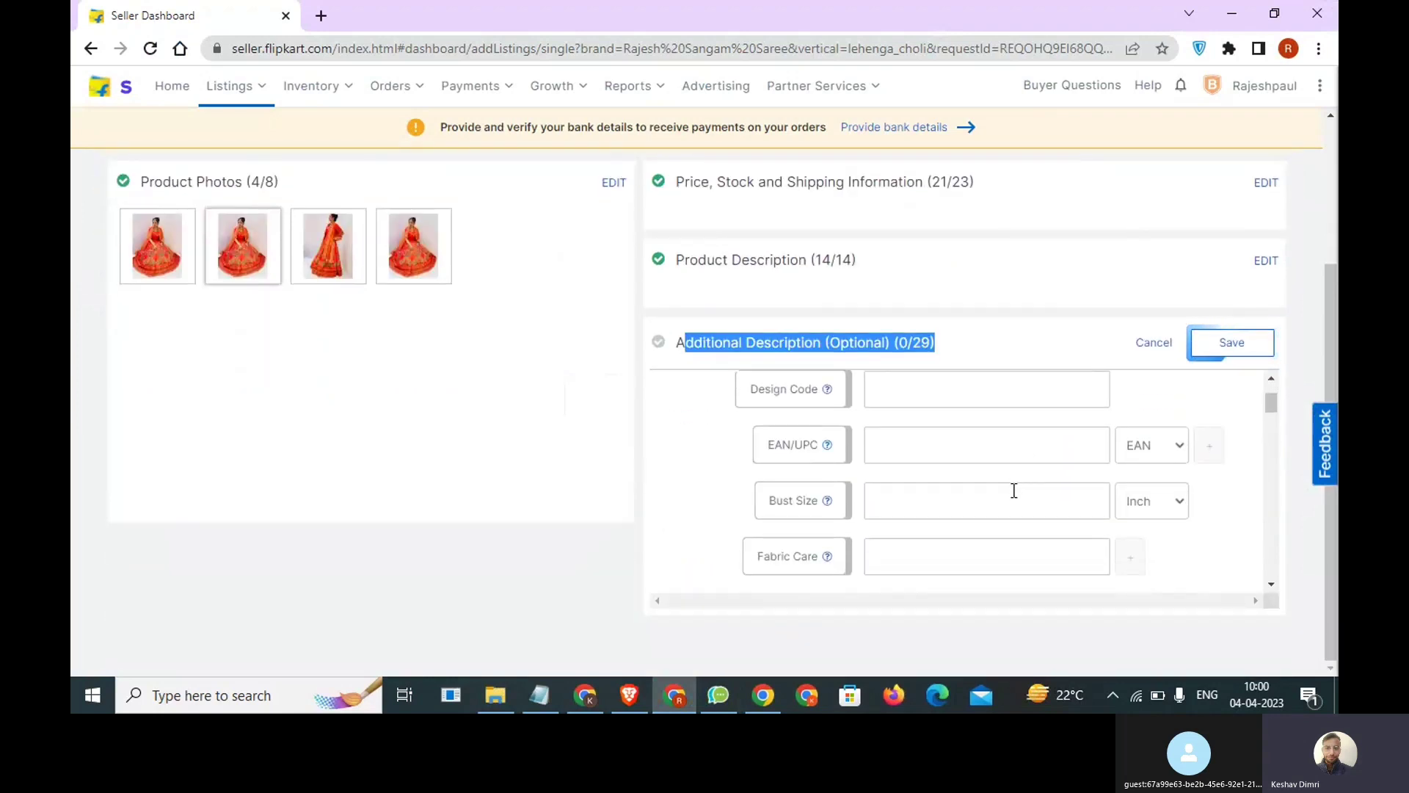
left_click(914, 551)
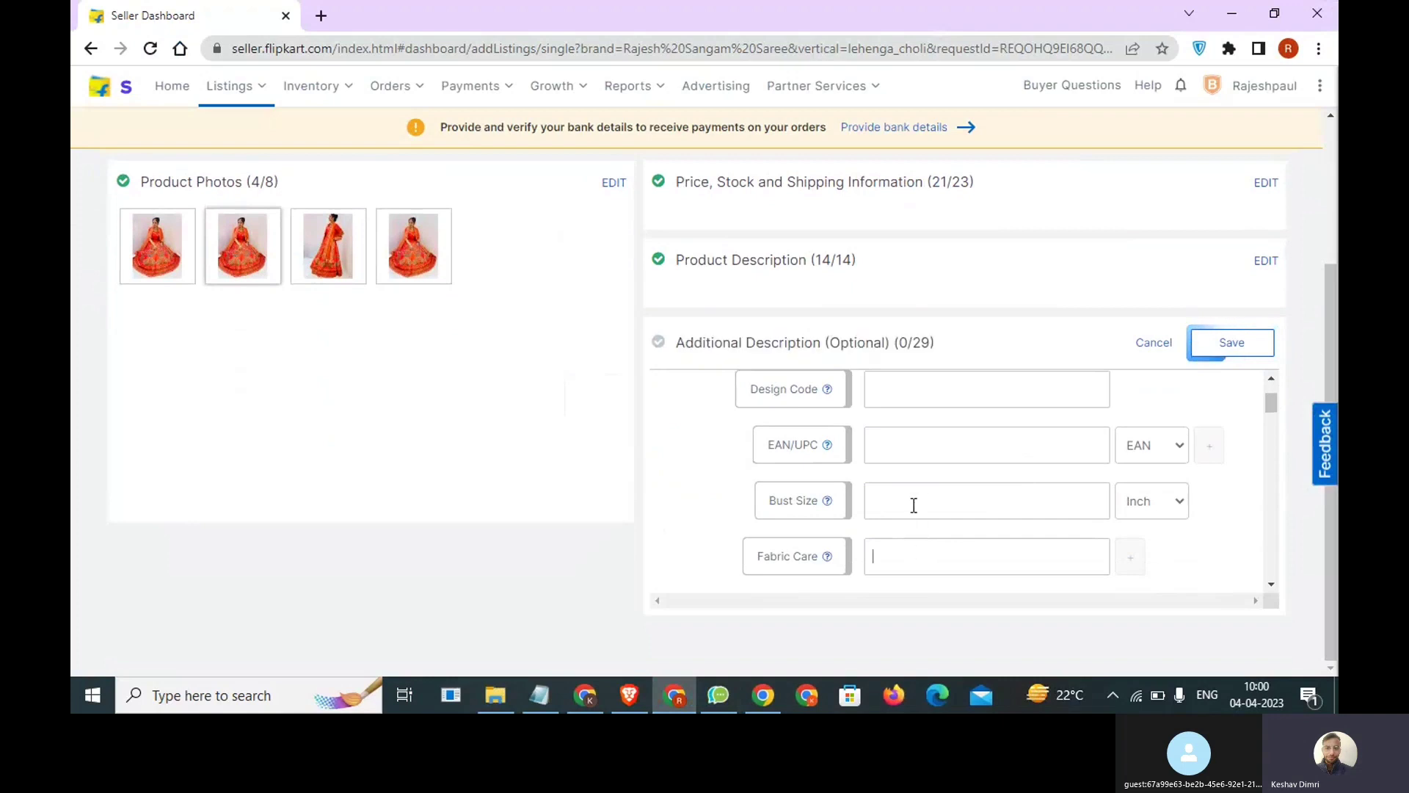
left_click(921, 453)
scroll(932, 452, "up", 2)
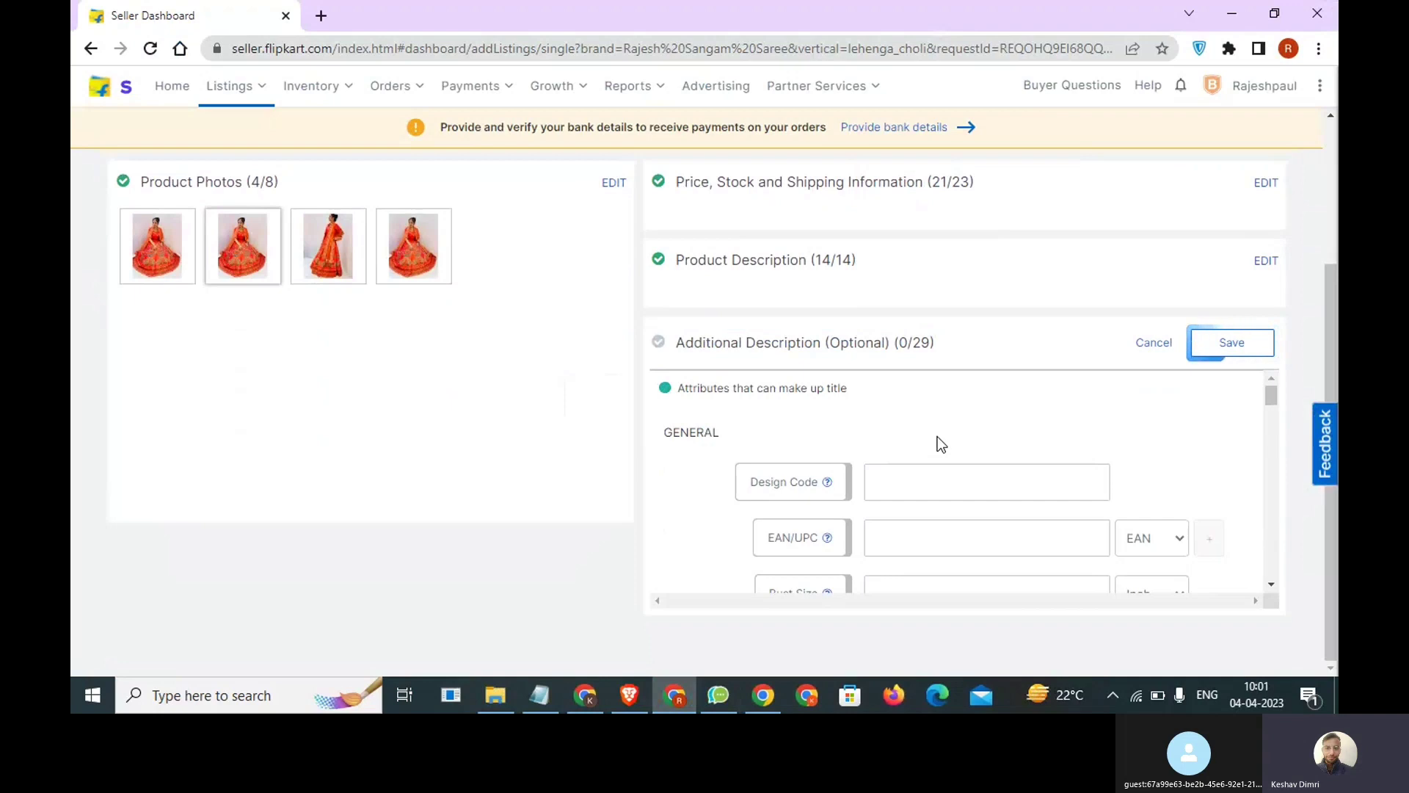
Copy "lehenga orange silk gotta work wd beautiful floral peacock figure" from the Notepad notes into the listing's optional Description field.
scroll(937, 437, "down", 3)
scroll(937, 439, "down", 2)
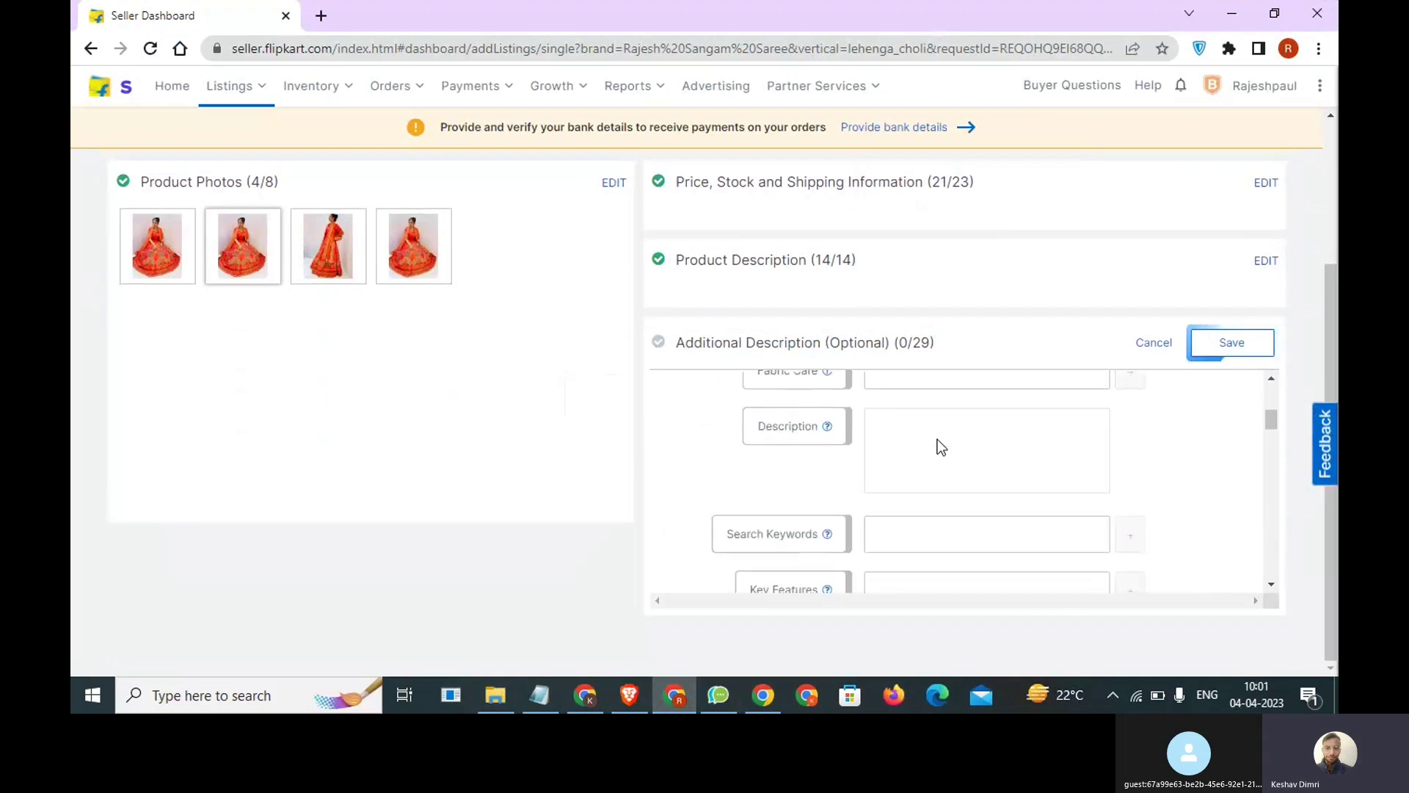
left_click(540, 695)
left_click_drag(1060, 340, 657, 282)
key("ctrl+c")
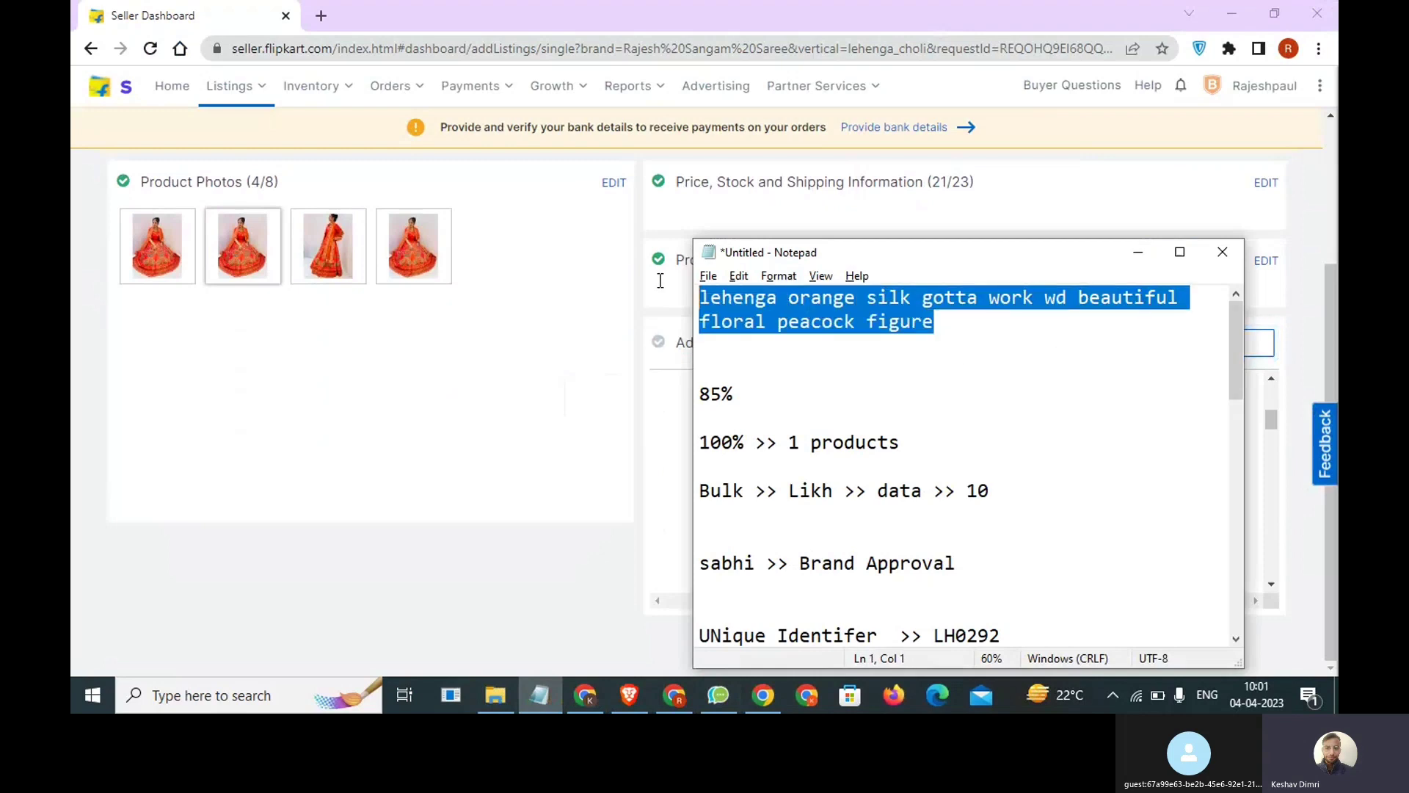
left_click(668, 413)
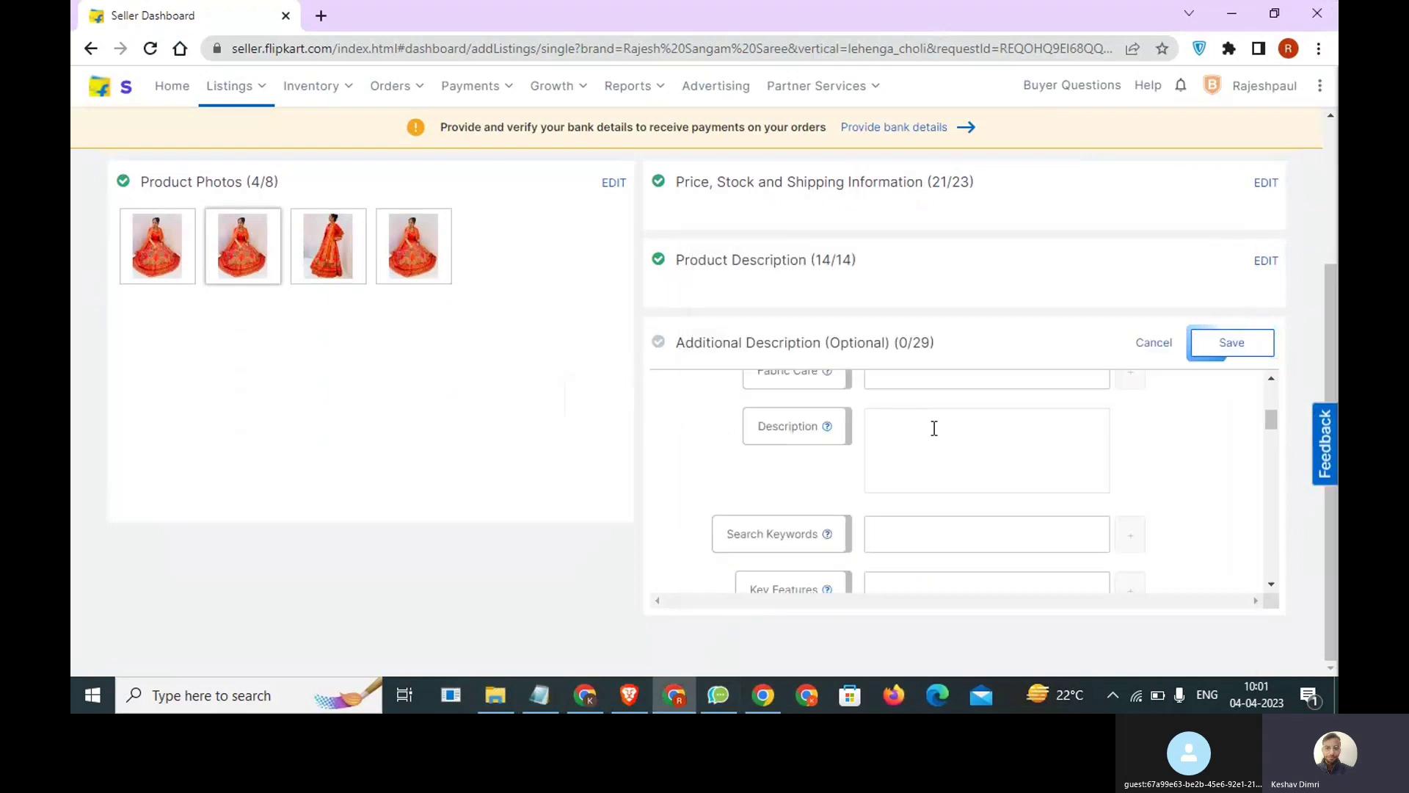
key("ctrl+v")
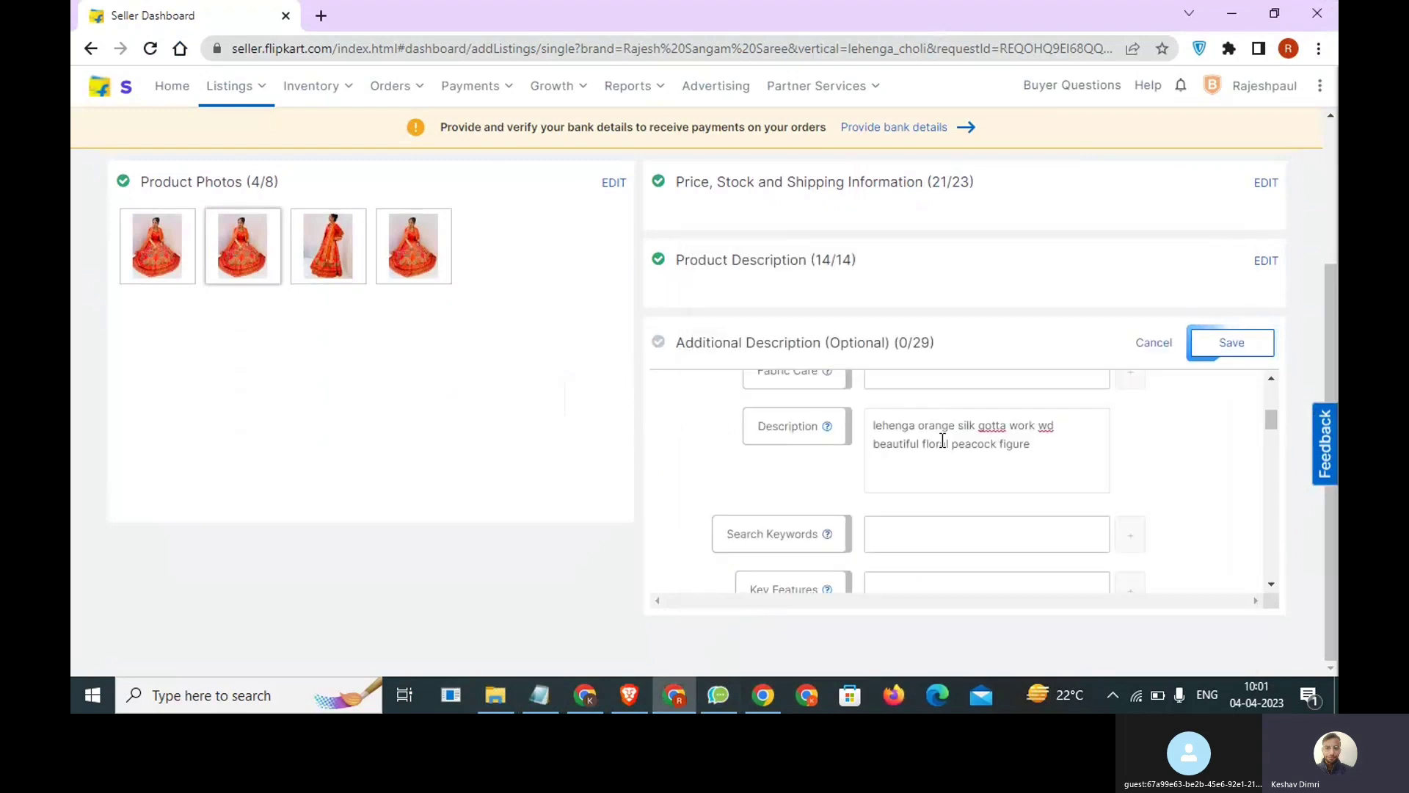
Add the second line "Best Orange Lehenga of Chandni Chowk" to the Description text and select that line.
key("Return")
left_click_drag(1030, 445, 859, 426)
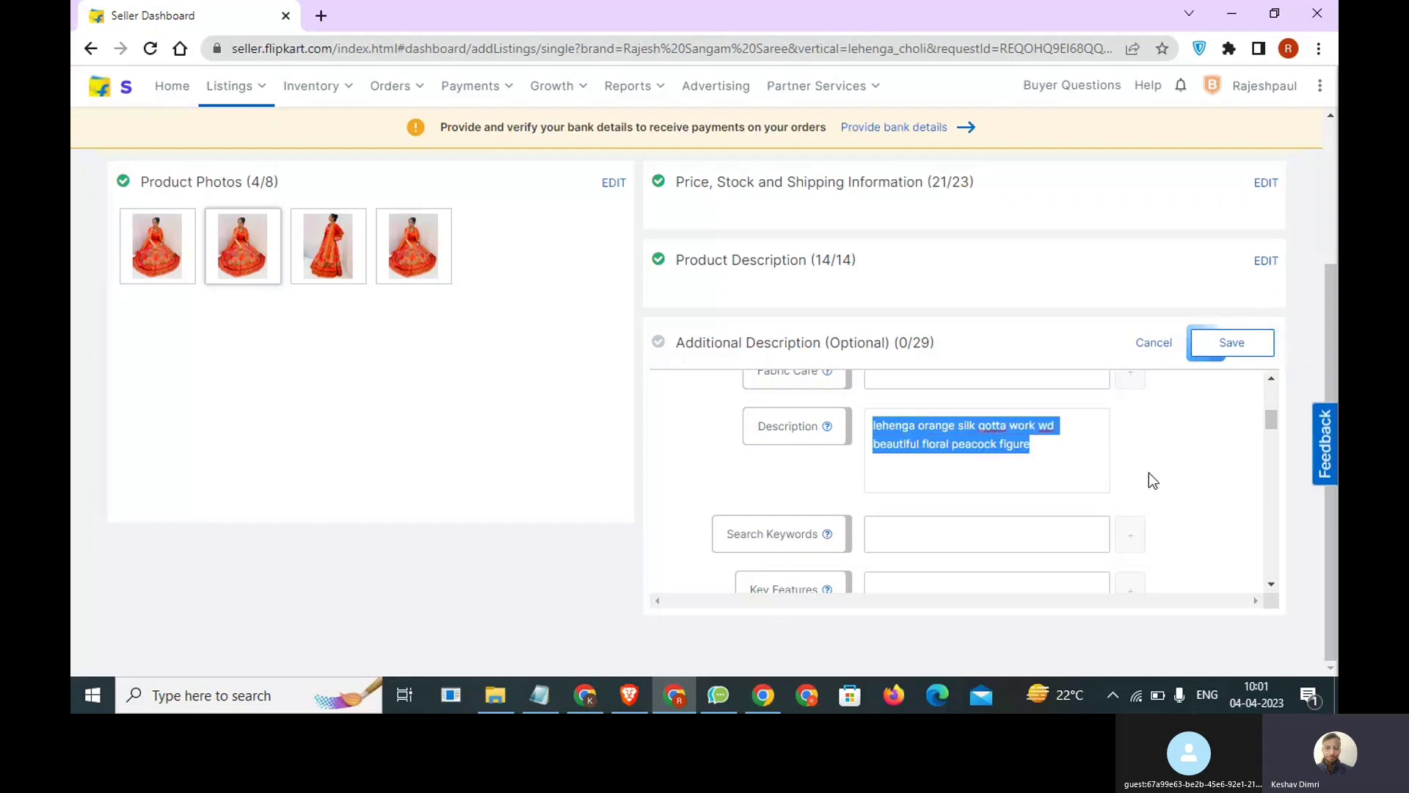
left_click(1065, 444)
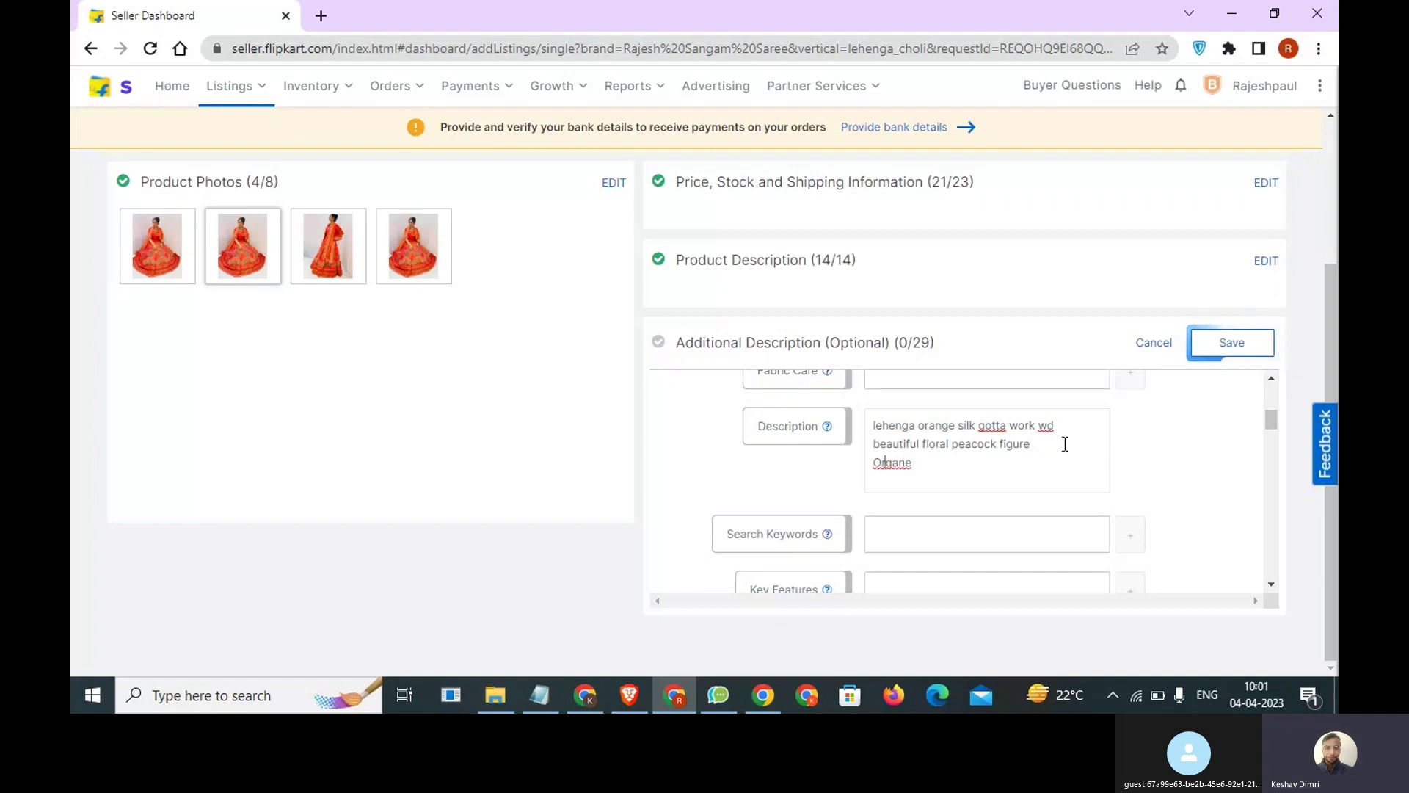
type("a")
type("Best")
key("BackSpace")
key("BackSpace")
key("BackSpace")
key("BackSpace")
key("BackSpace")
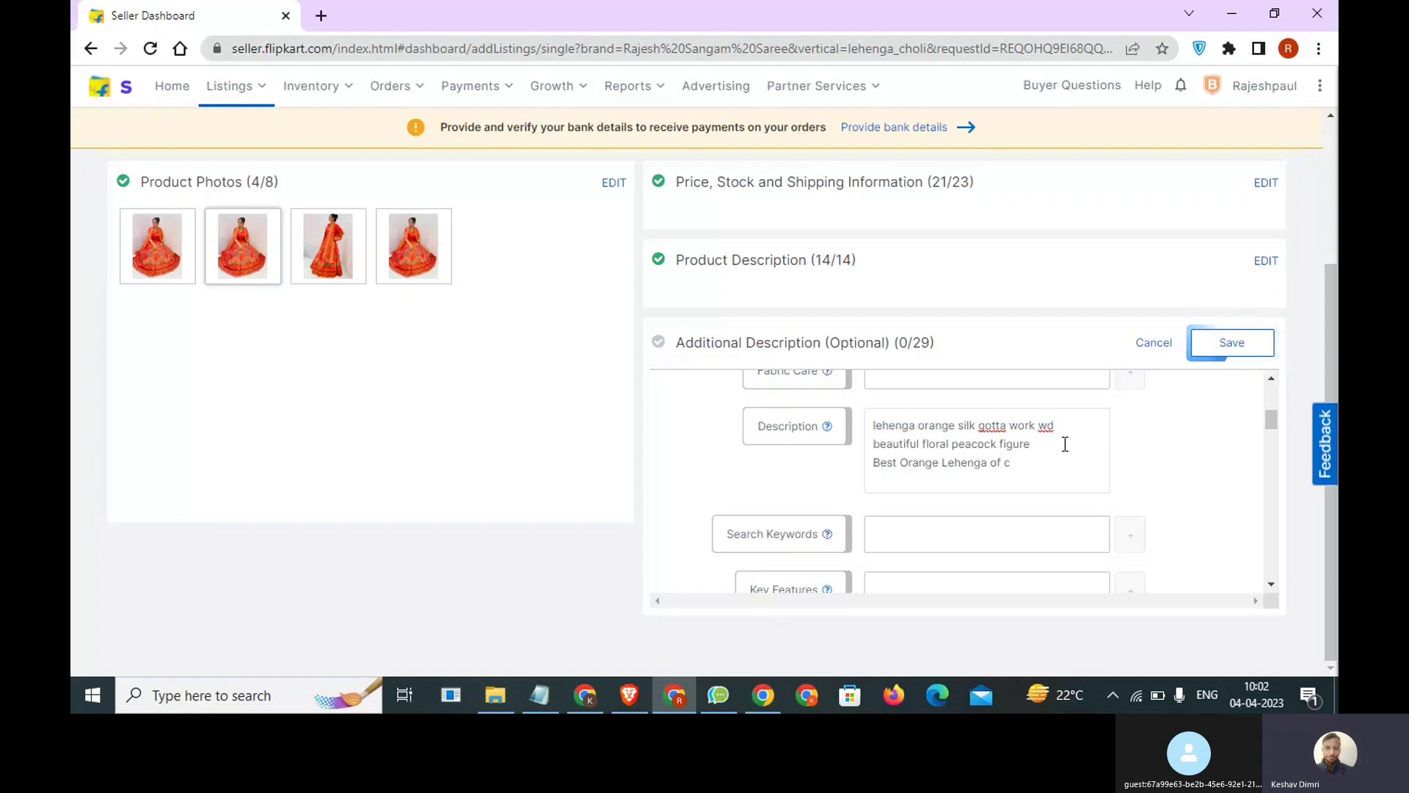
key("BackSpace")
type("Cha")
type("ndni Cjh")
type("hwk")
key("BackSpace")
key("BackSpace")
type("ow")
left_click_drag(1093, 463, 853, 470)
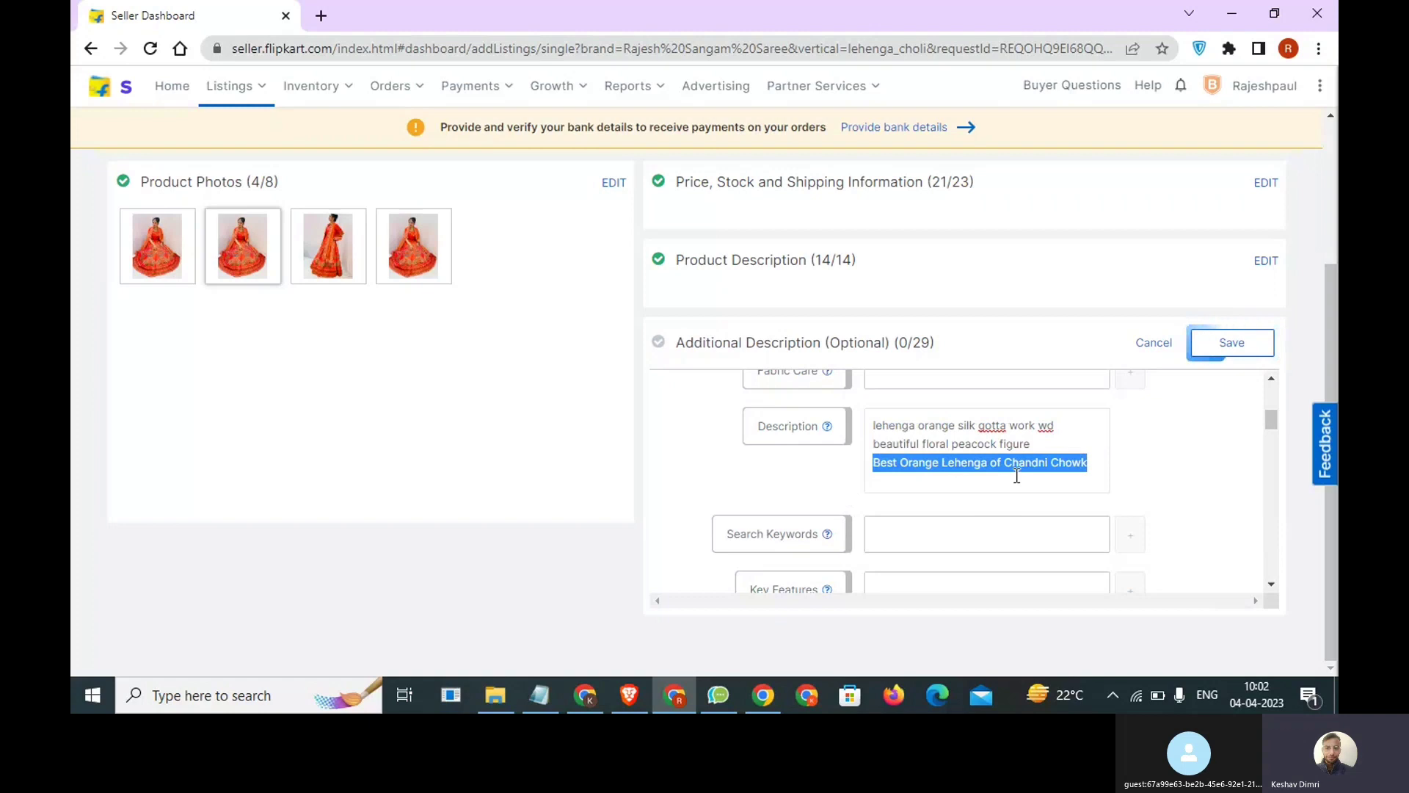
Enter "Orange Lehenga of Chandni Chowk" as the first Search Keyword, reusing the Description text, and add another keyword row.
left_click(892, 535)
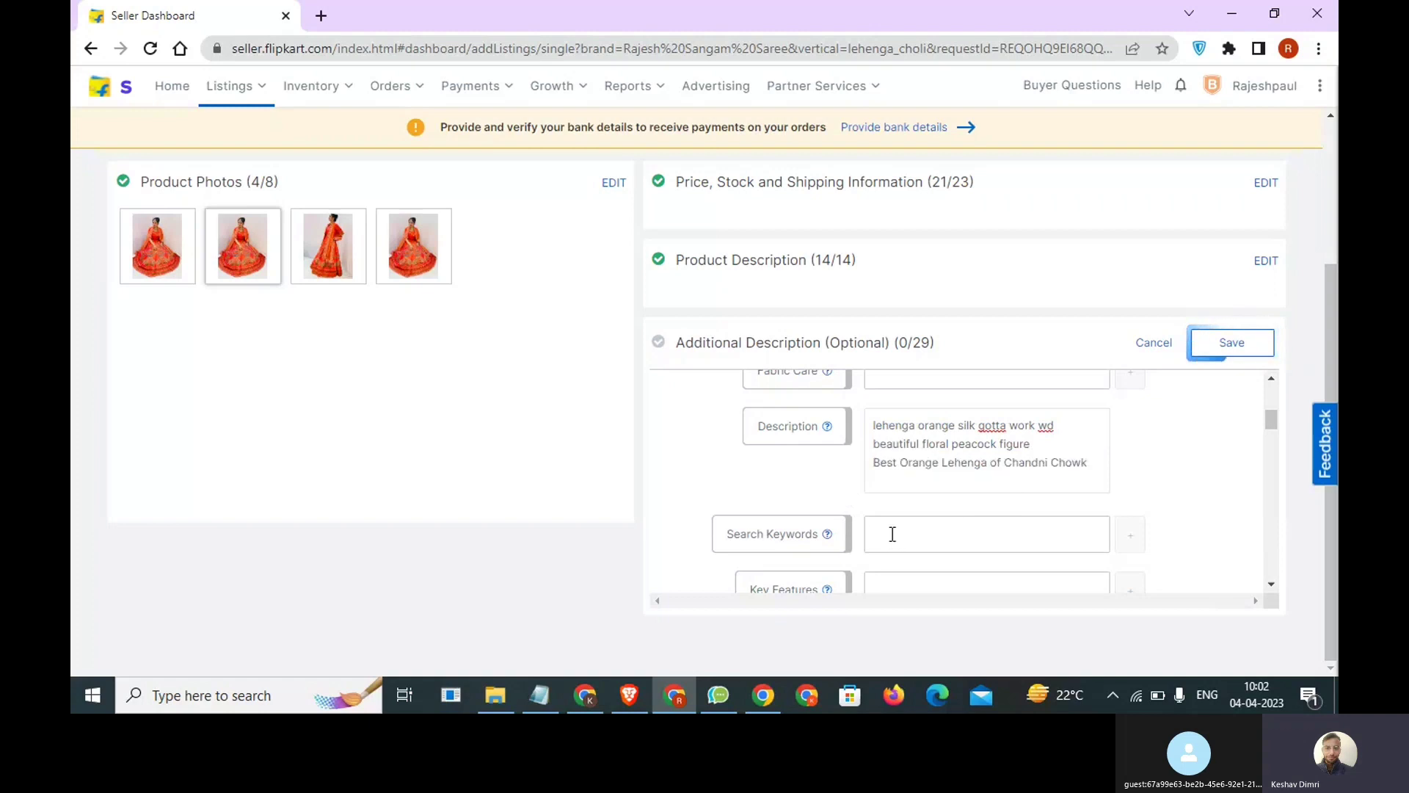
type("o")
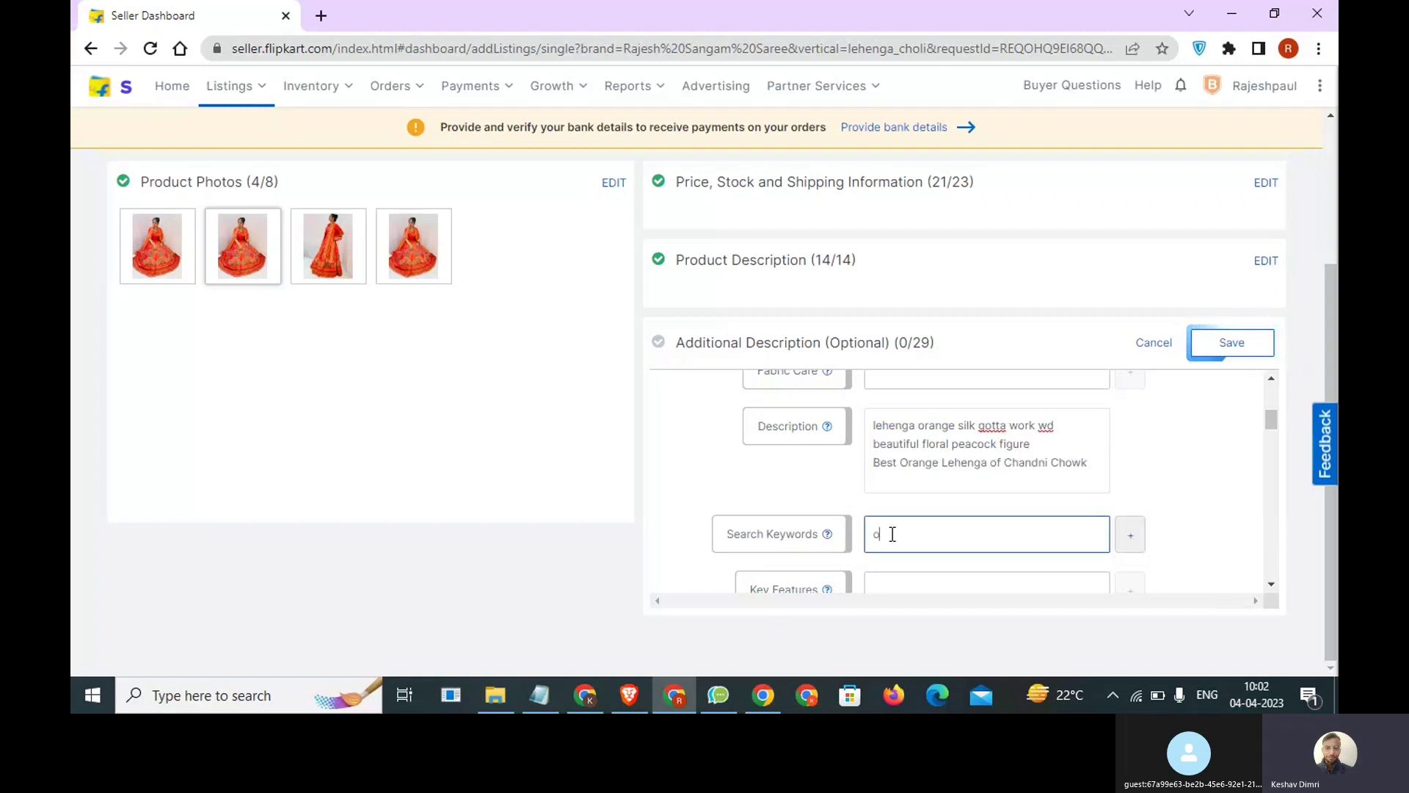
type("rgane")
left_click_drag(901, 462, 1093, 464)
key("ctrl+c")
double_click(1013, 528)
key("ctrl+v")
left_click(1135, 541)
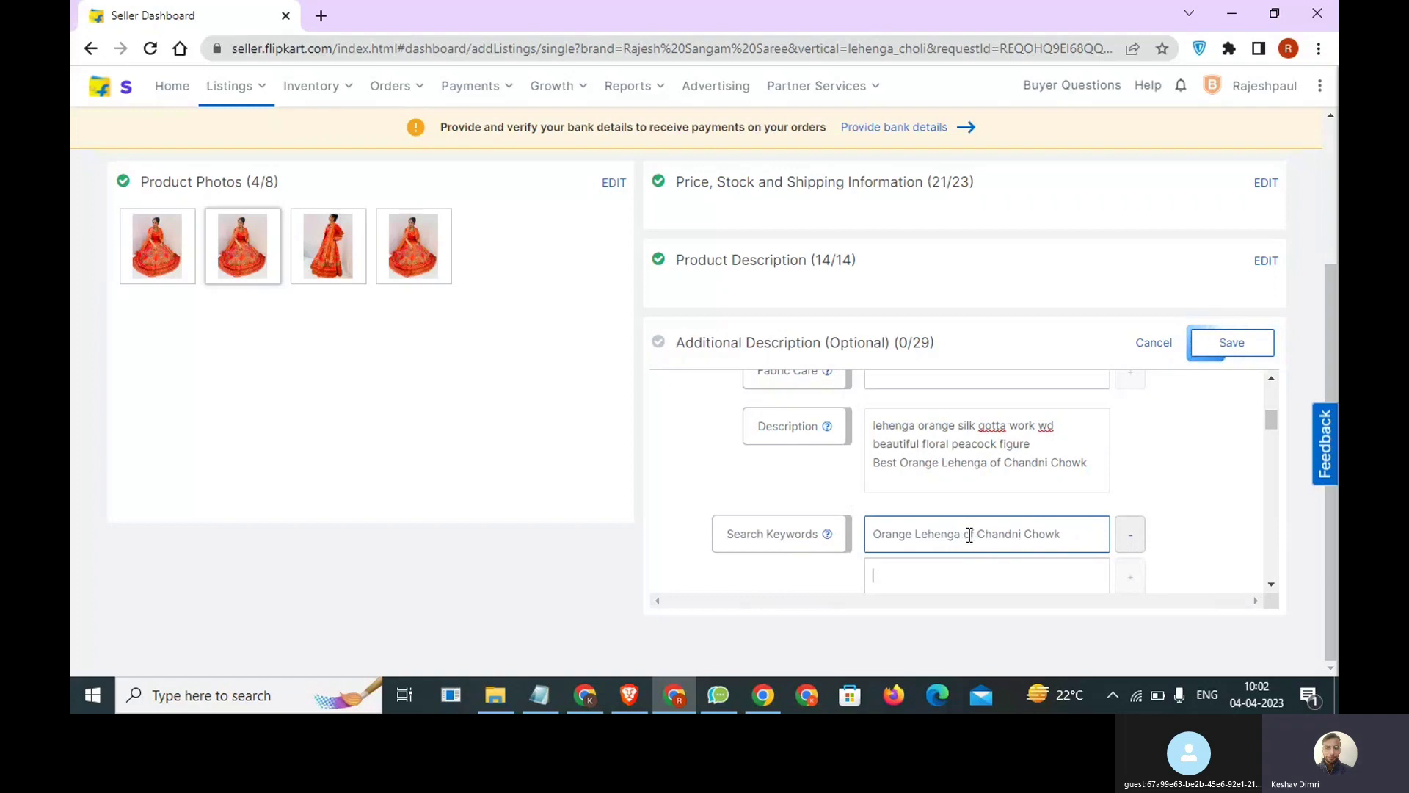
Enter "Chandni Chowk lehenga" as the second Search Keyword and add a third keyword row.
left_click_drag(978, 534, 1073, 536)
key("ctrl+c")
left_click(1013, 576)
key("ctrl+v")
type("lehenga")
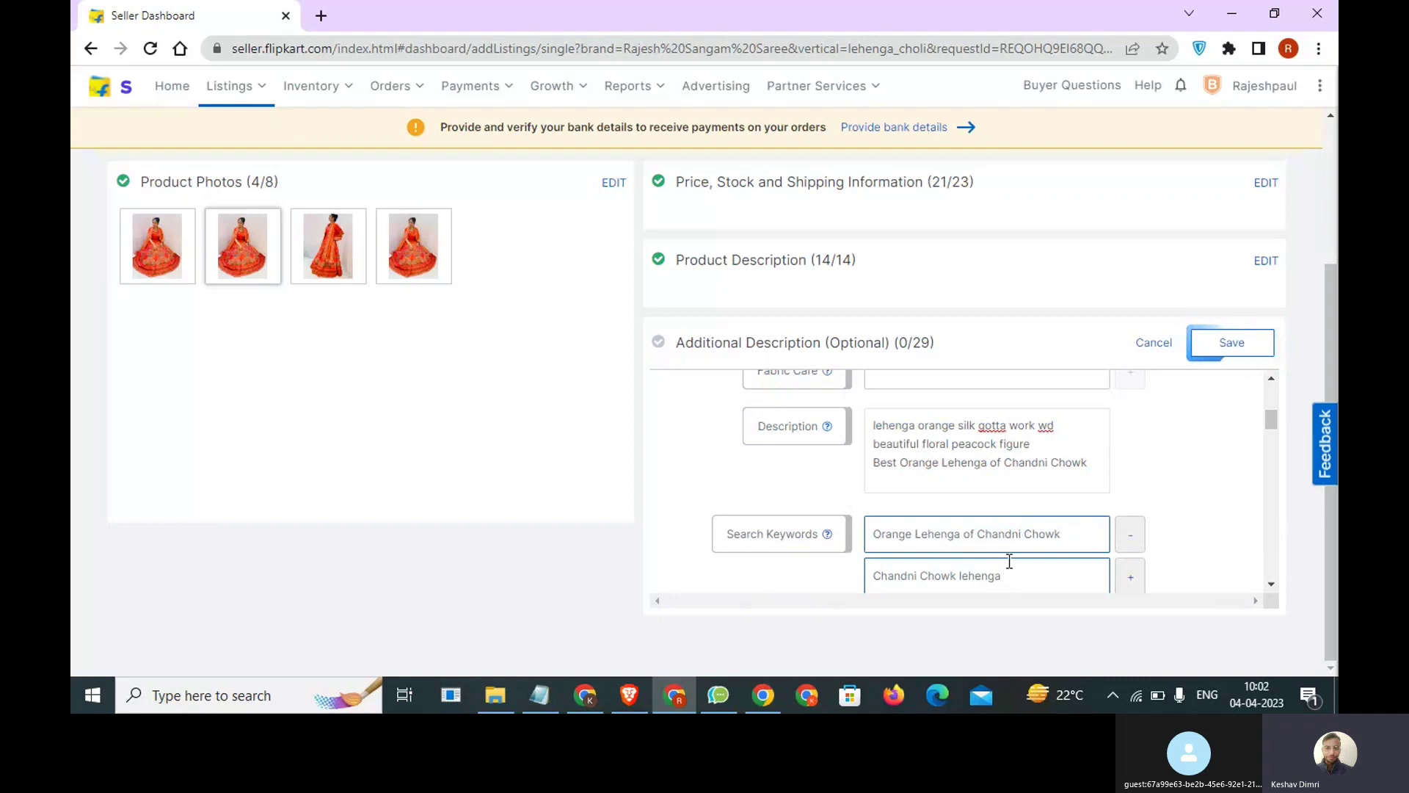
scroll(1009, 561, "down", 1)
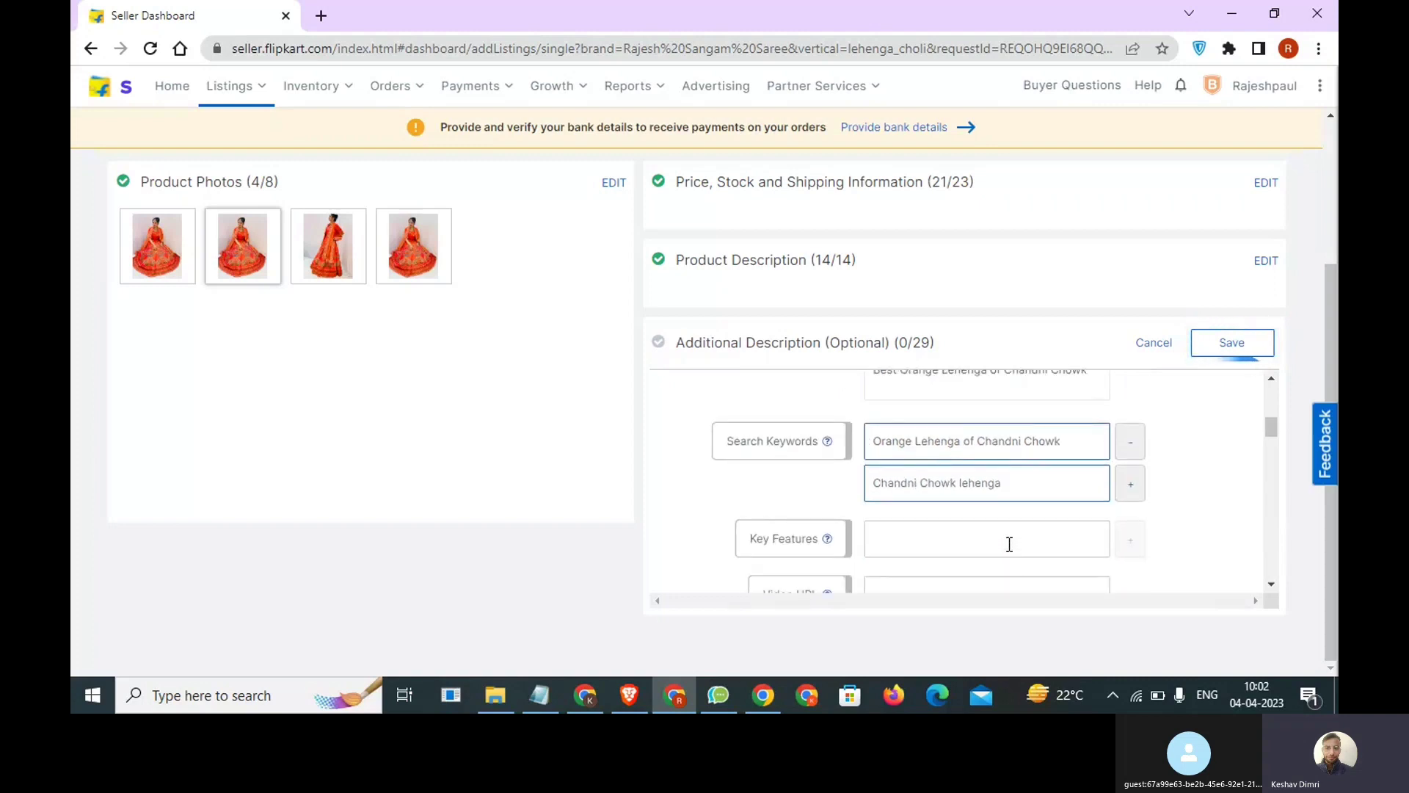
left_click(1135, 487)
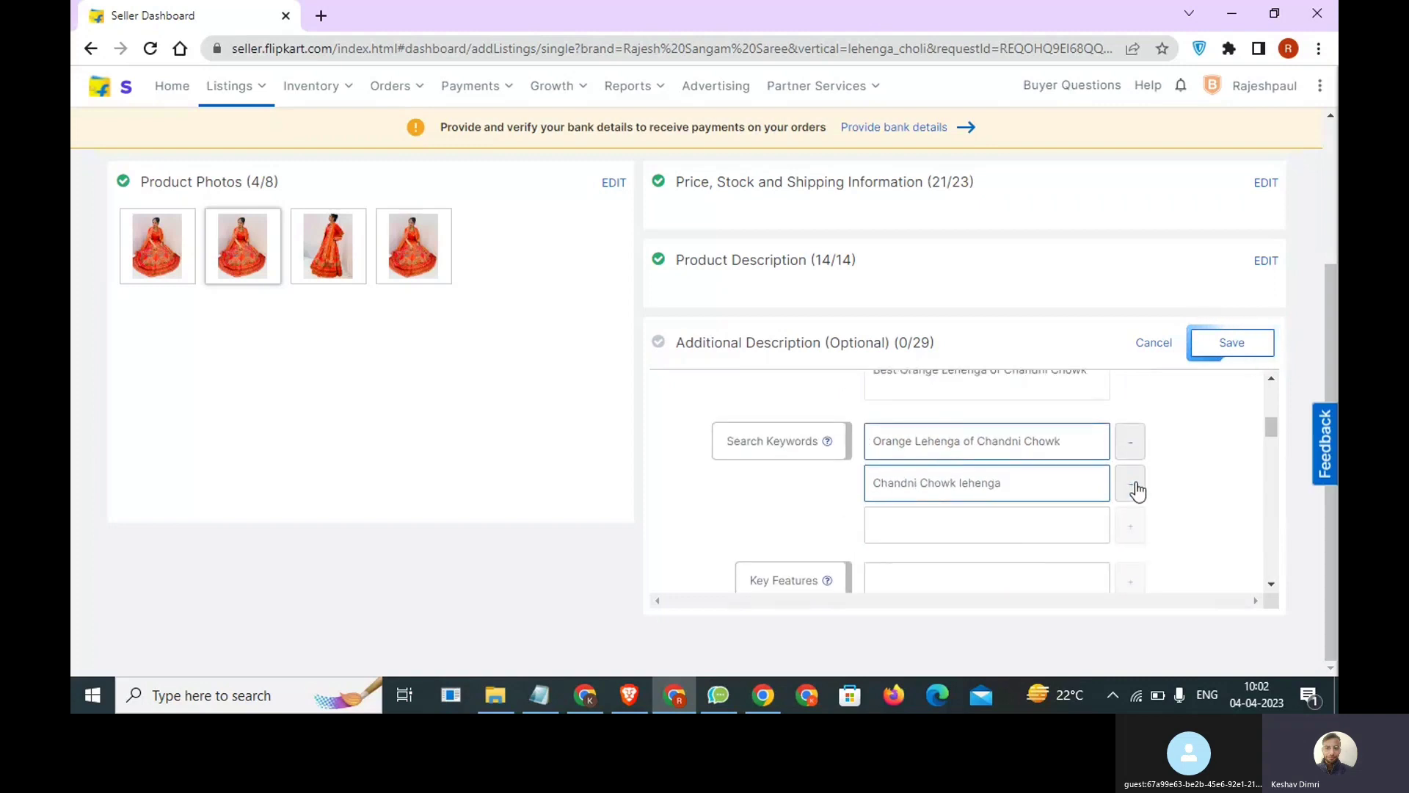
Copy "lehenga orange silk" from the Description into the third Search Keywords row.
scroll(1033, 511, "up", 1)
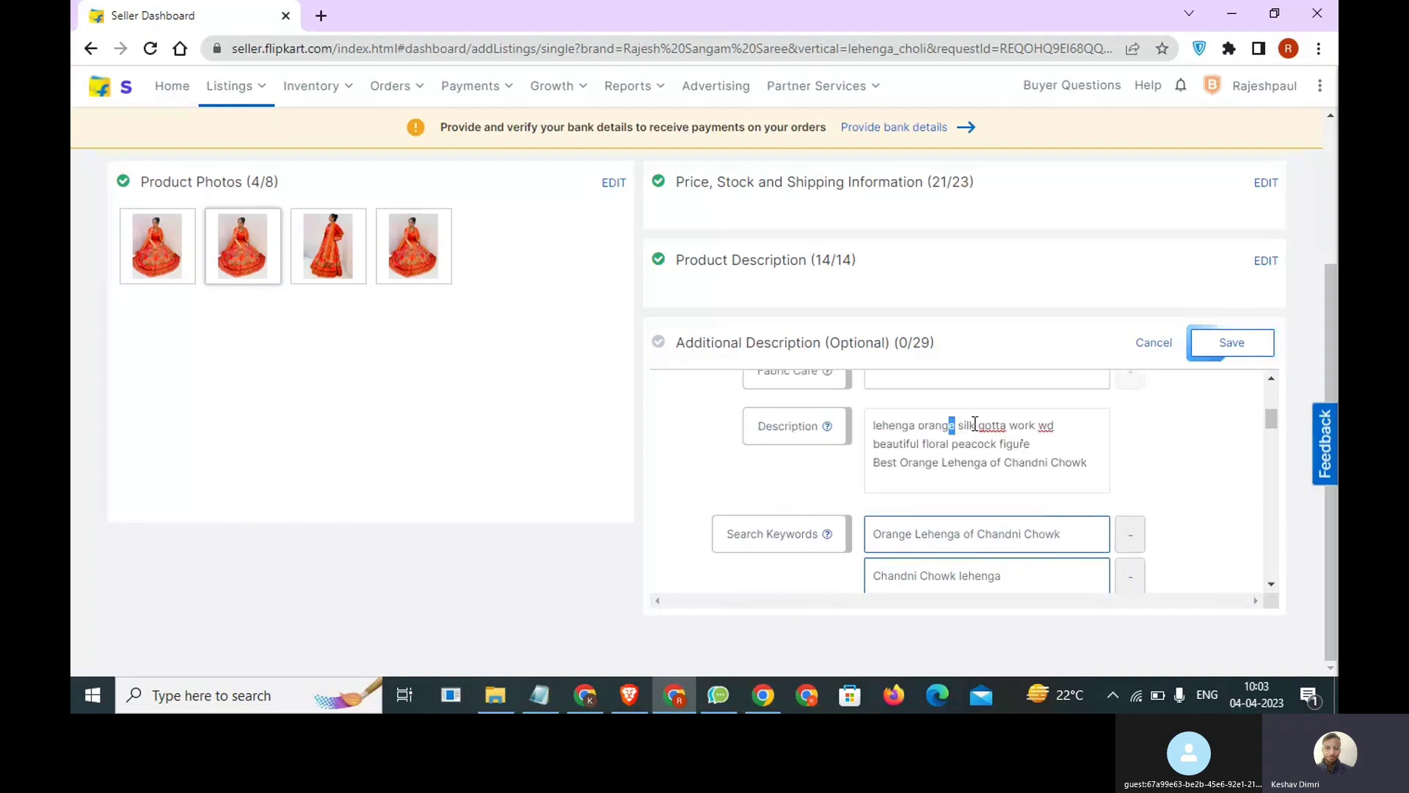
left_click_drag(975, 424, 872, 454)
key("ctrl+c")
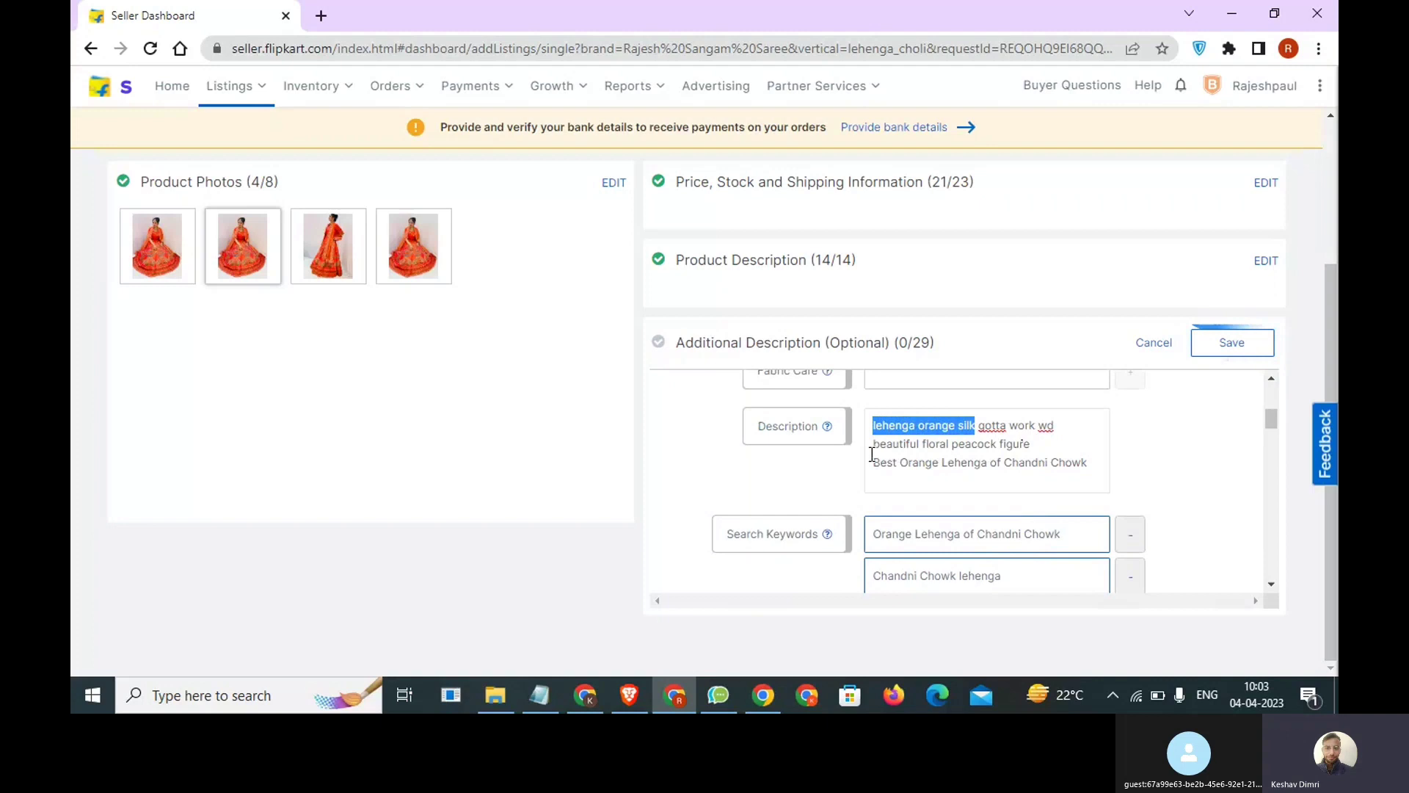
left_click(883, 575)
key("ctrl+v")
key("ctrl+z")
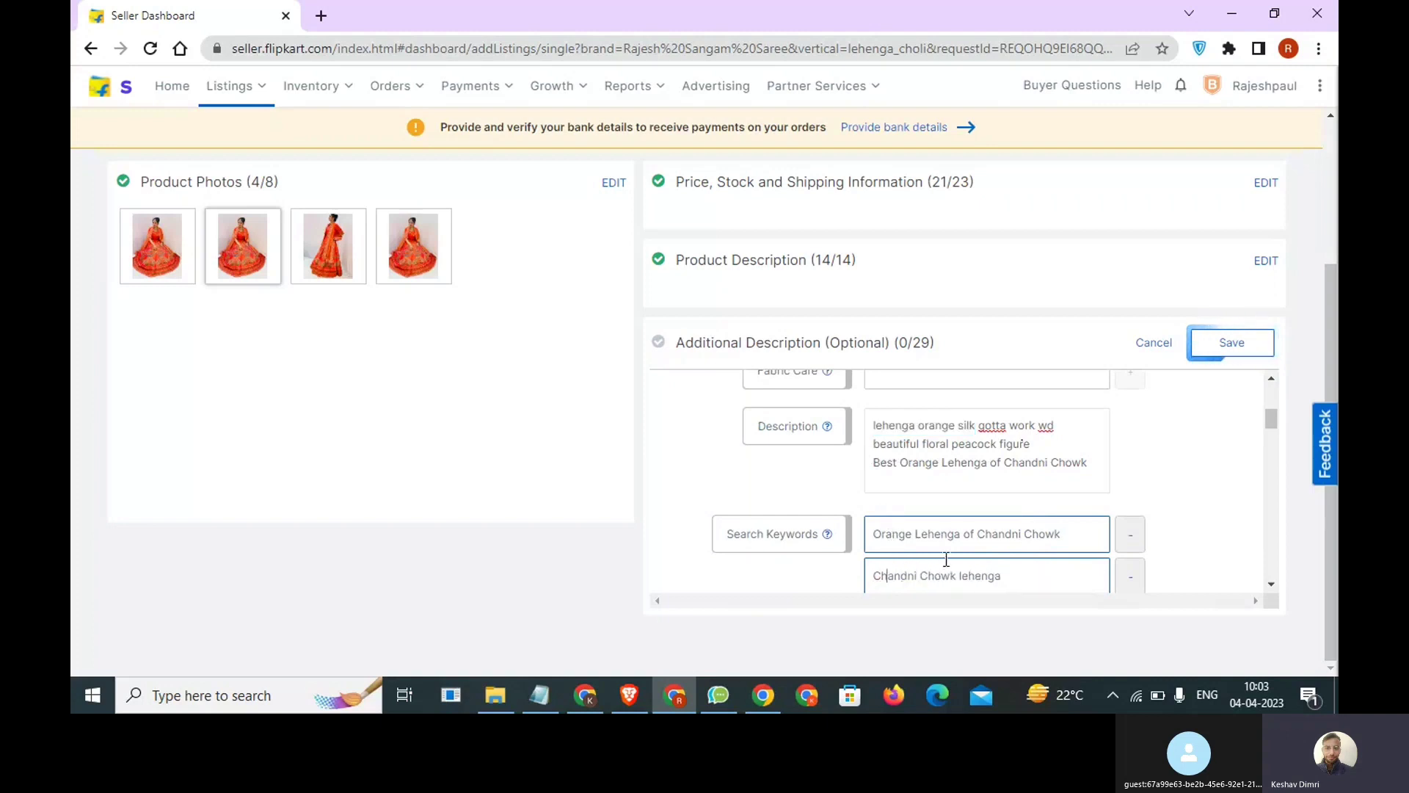
scroll(952, 517, "down", 2)
left_click(953, 430)
key("ctrl+v")
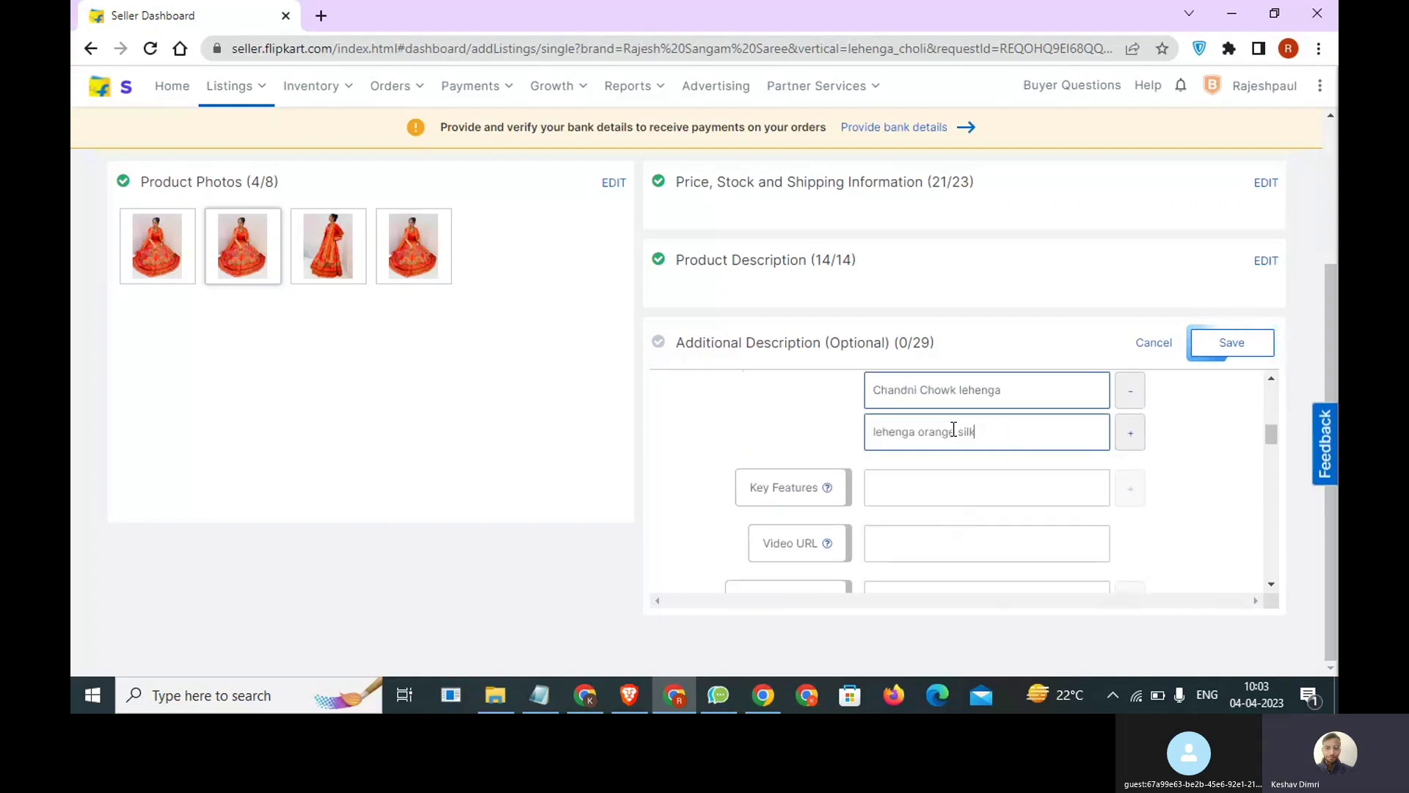
scroll(1004, 450, "up", 1)
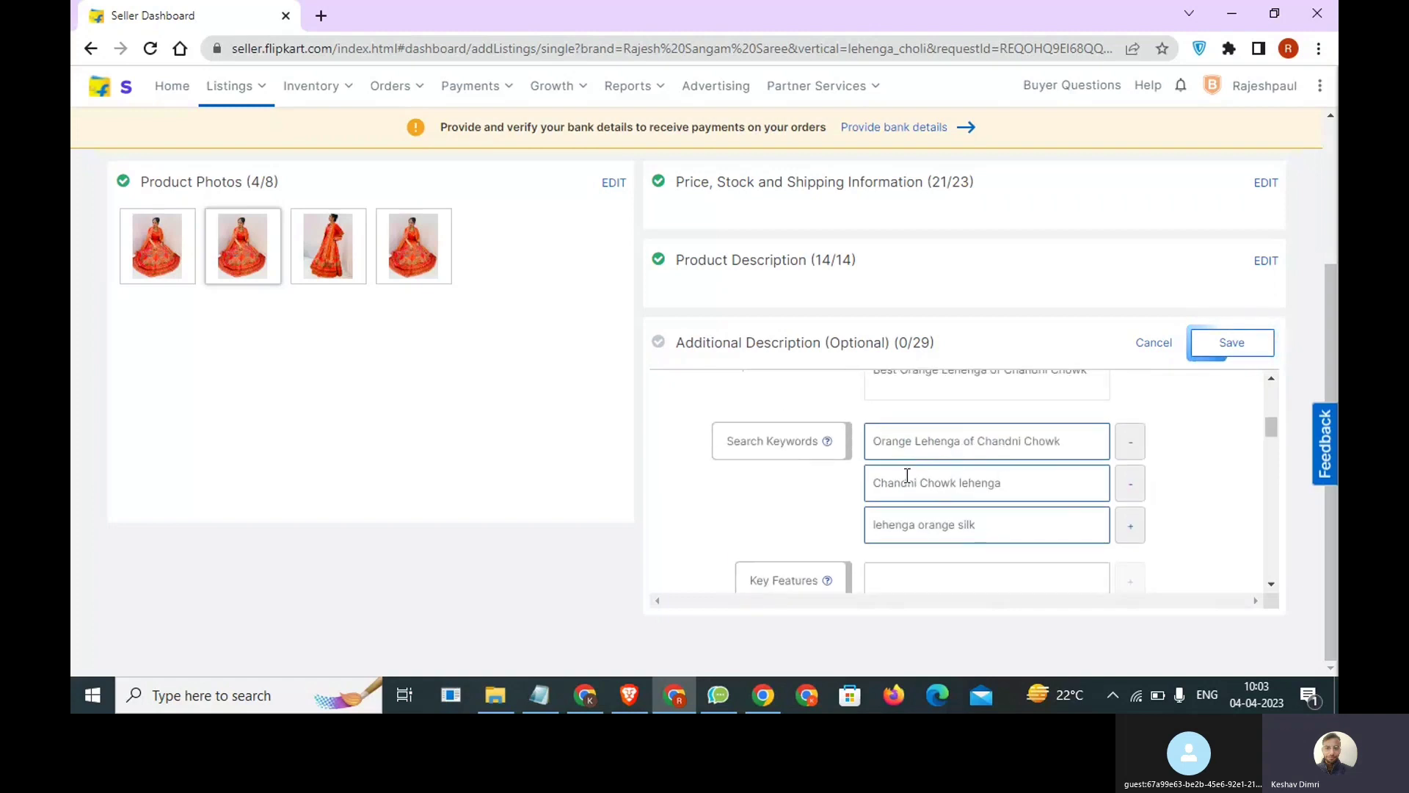
Leave Key Features, Video URL and External Identifier empty and set Lehenga Shape to Circular/Flared.
scroll(816, 485, "down", 1)
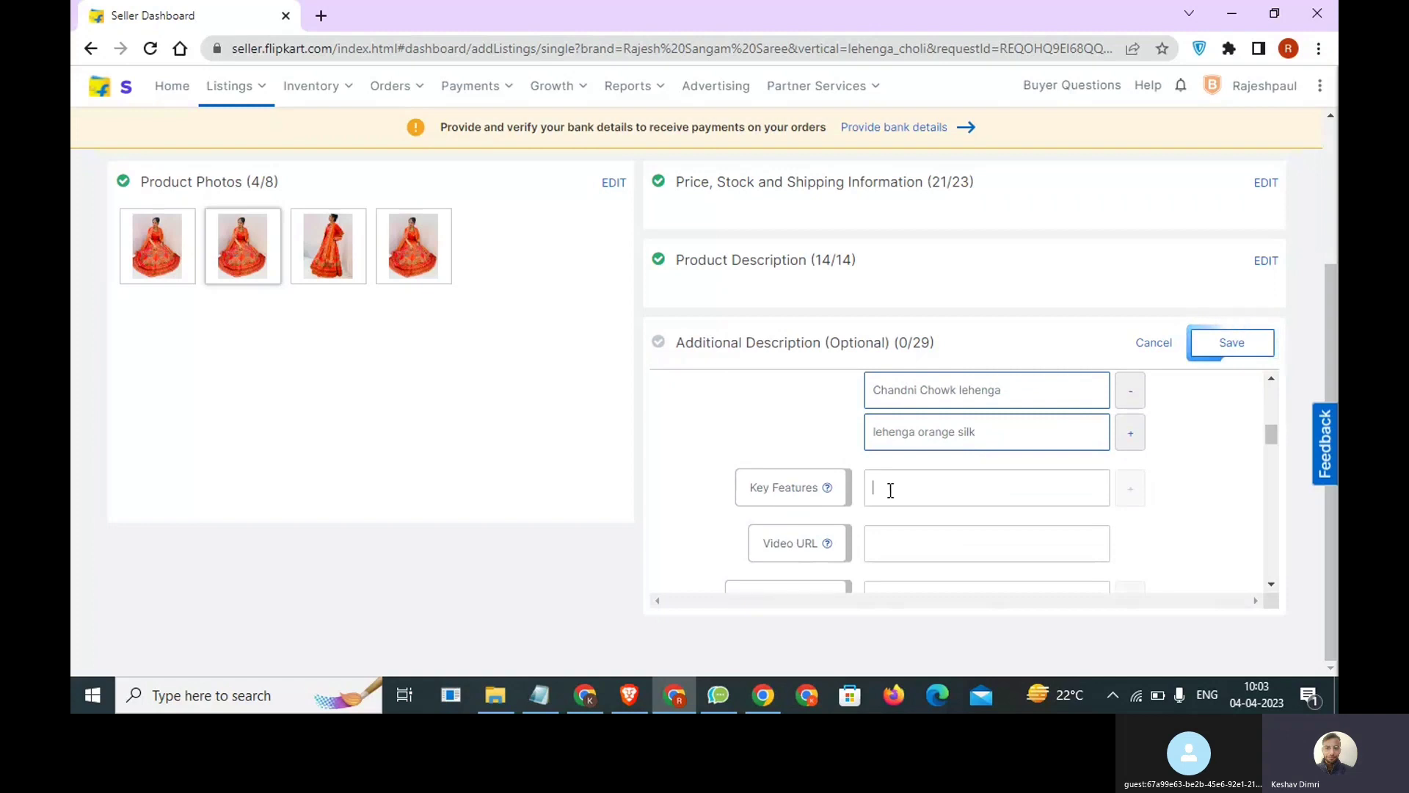
scroll(903, 485, "down", 1)
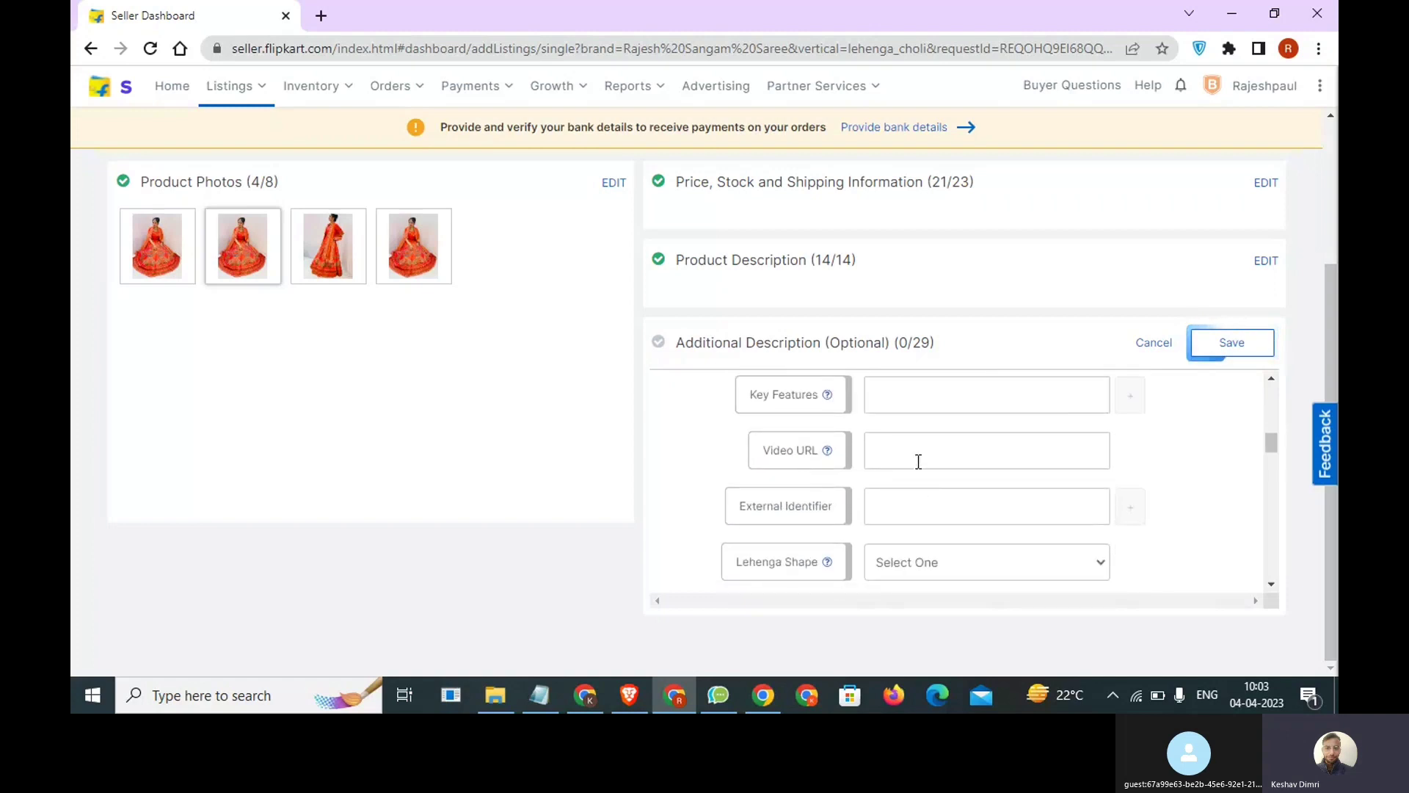
scroll(919, 461, "down", 1)
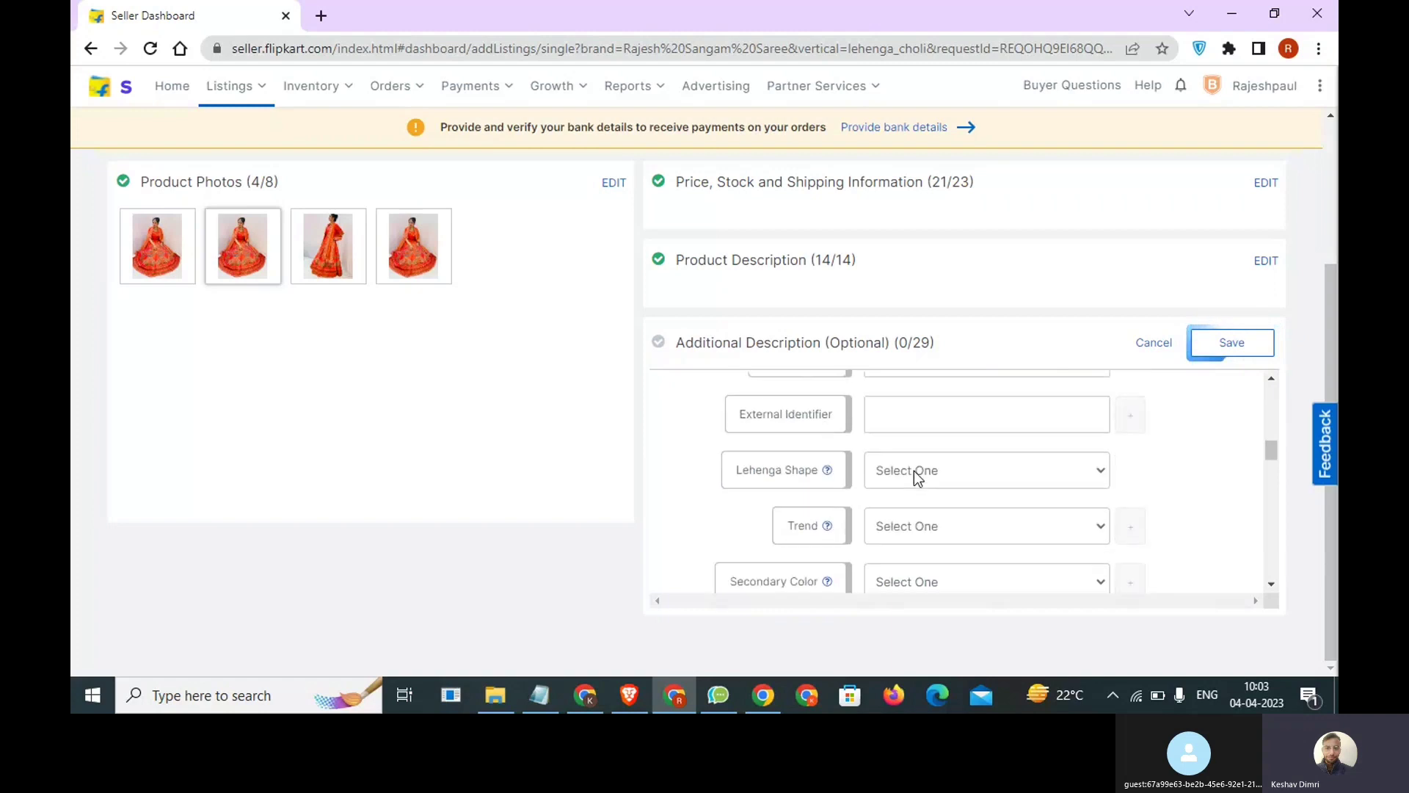
left_click(913, 476)
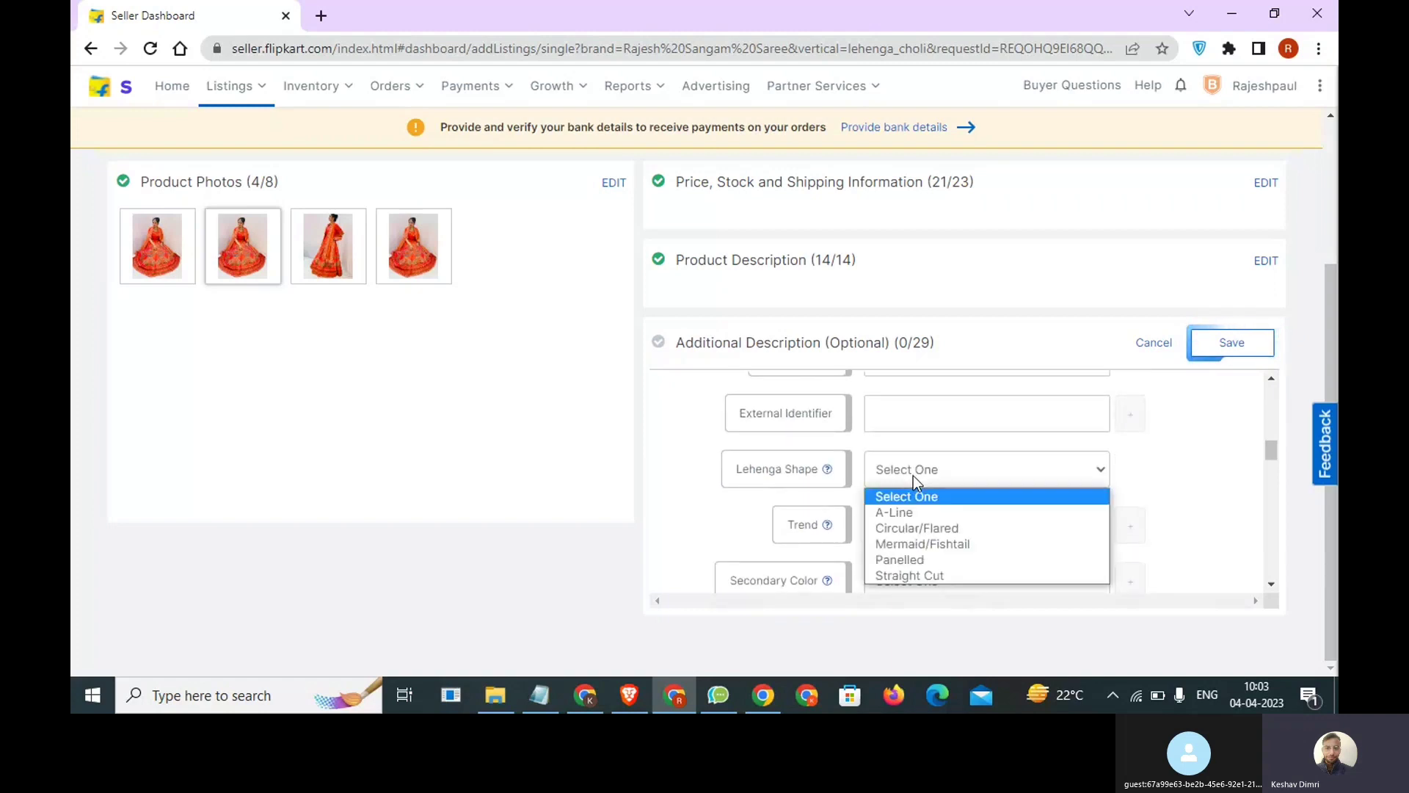
left_click(926, 529)
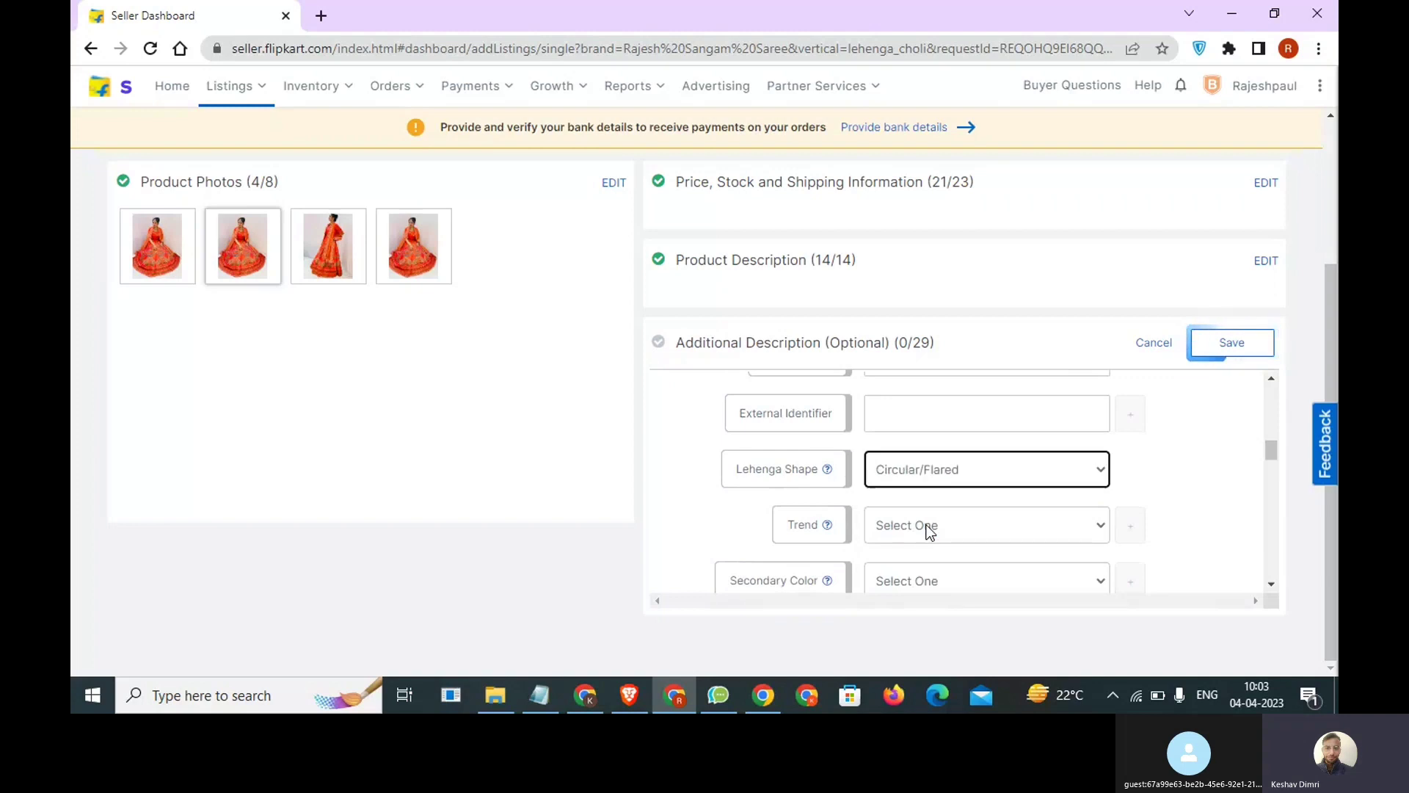
Set Trend to Pastel and Secondary Color to Red, leaving Trend AW 16 unselected.
scroll(928, 528, "down", 1)
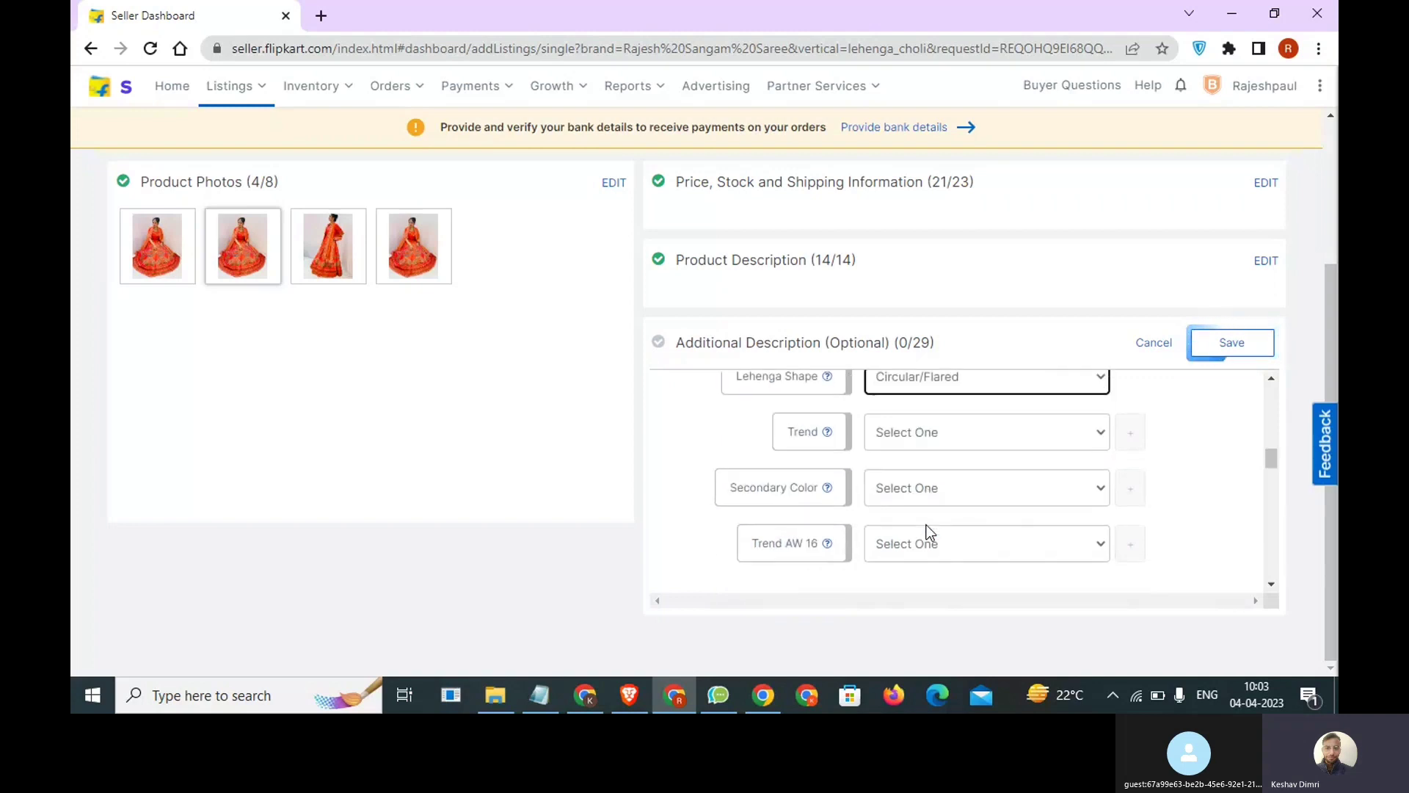
left_click(928, 442)
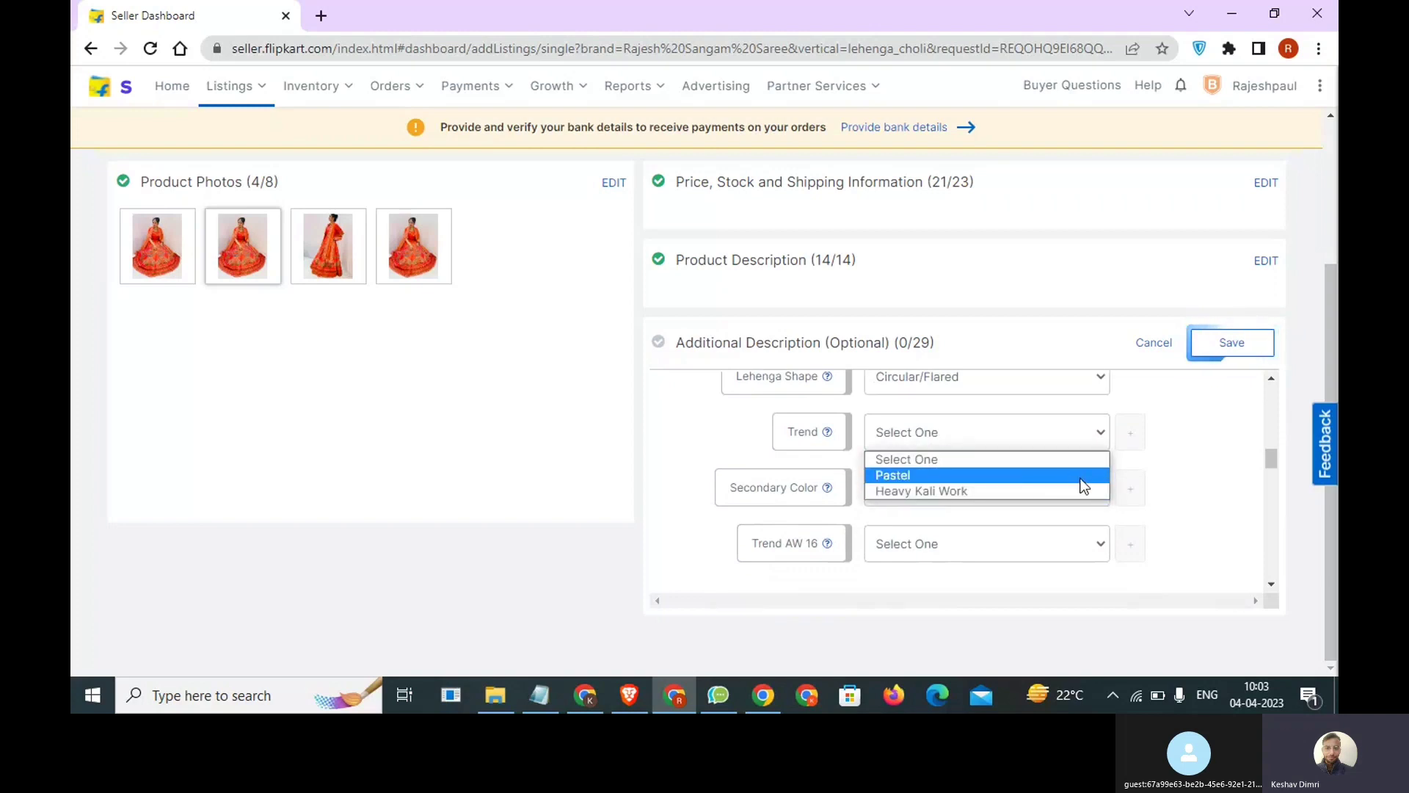
left_click(1082, 477)
left_click(943, 501)
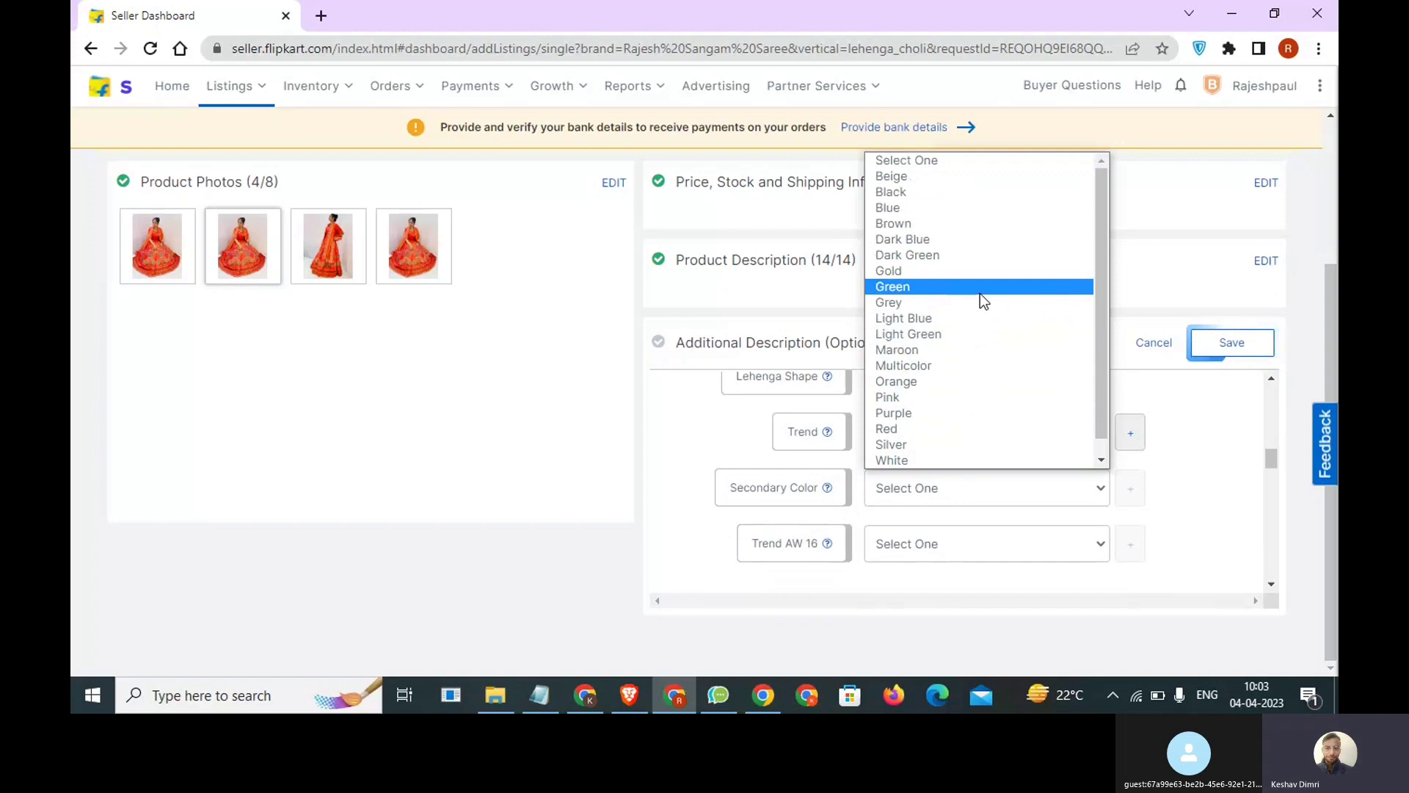
key("r")
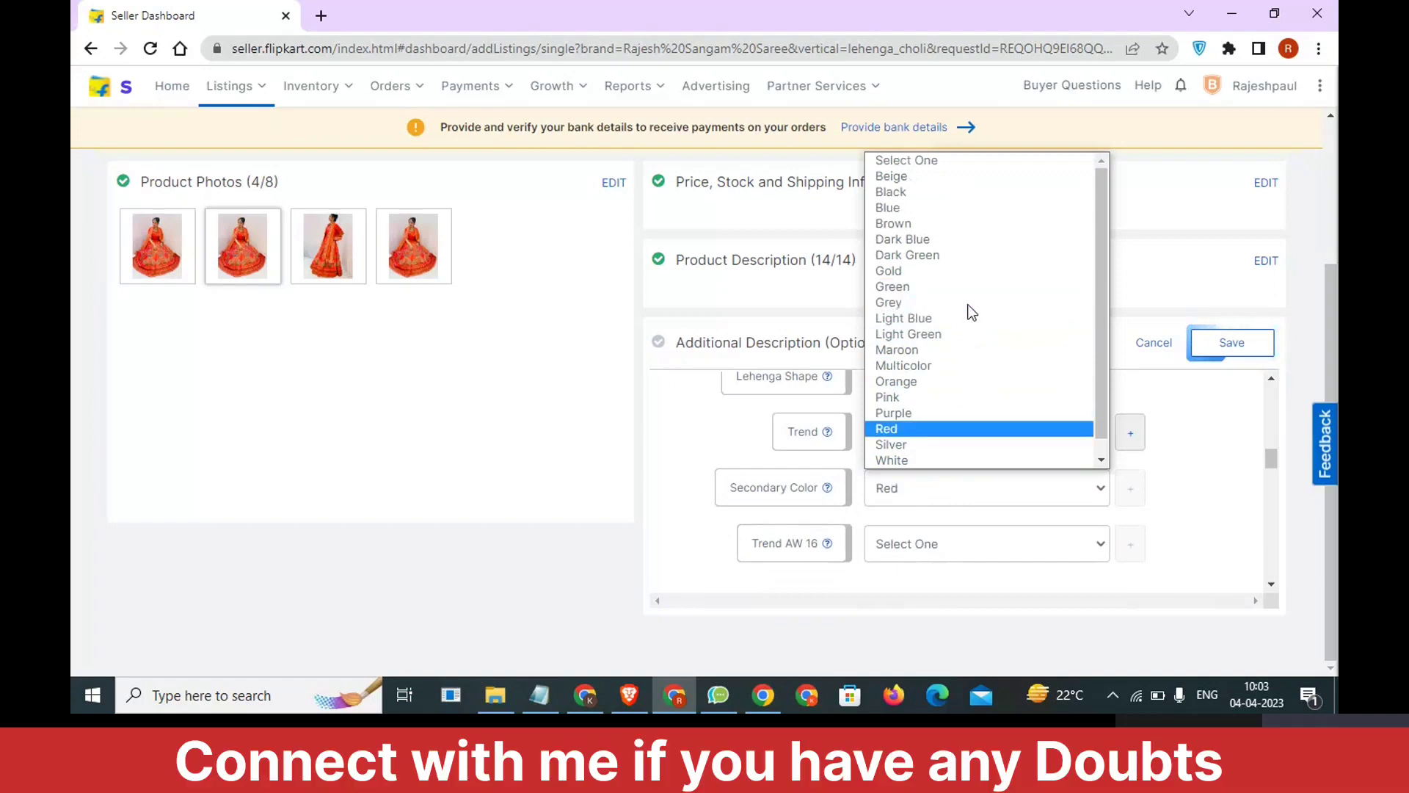
left_click(908, 431)
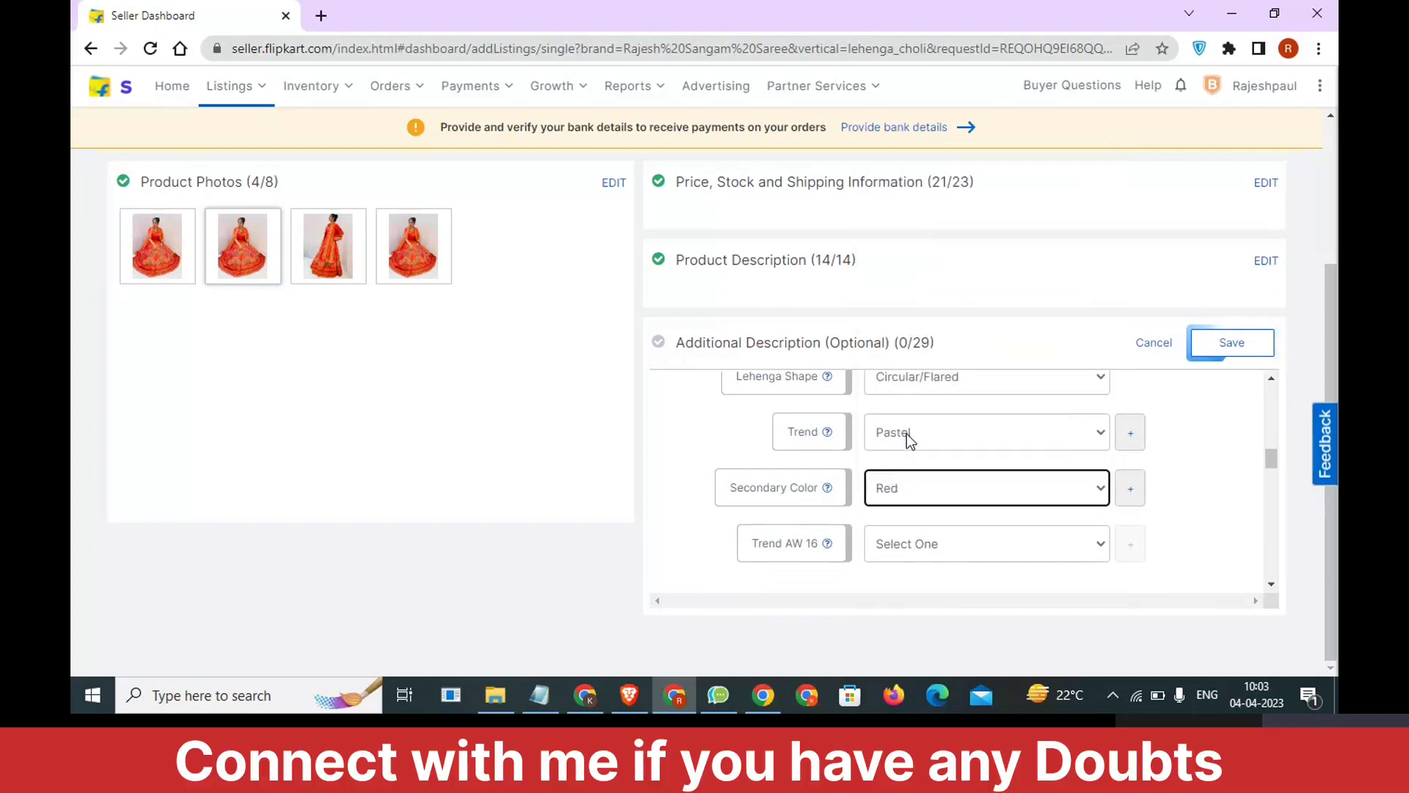
left_click(916, 544)
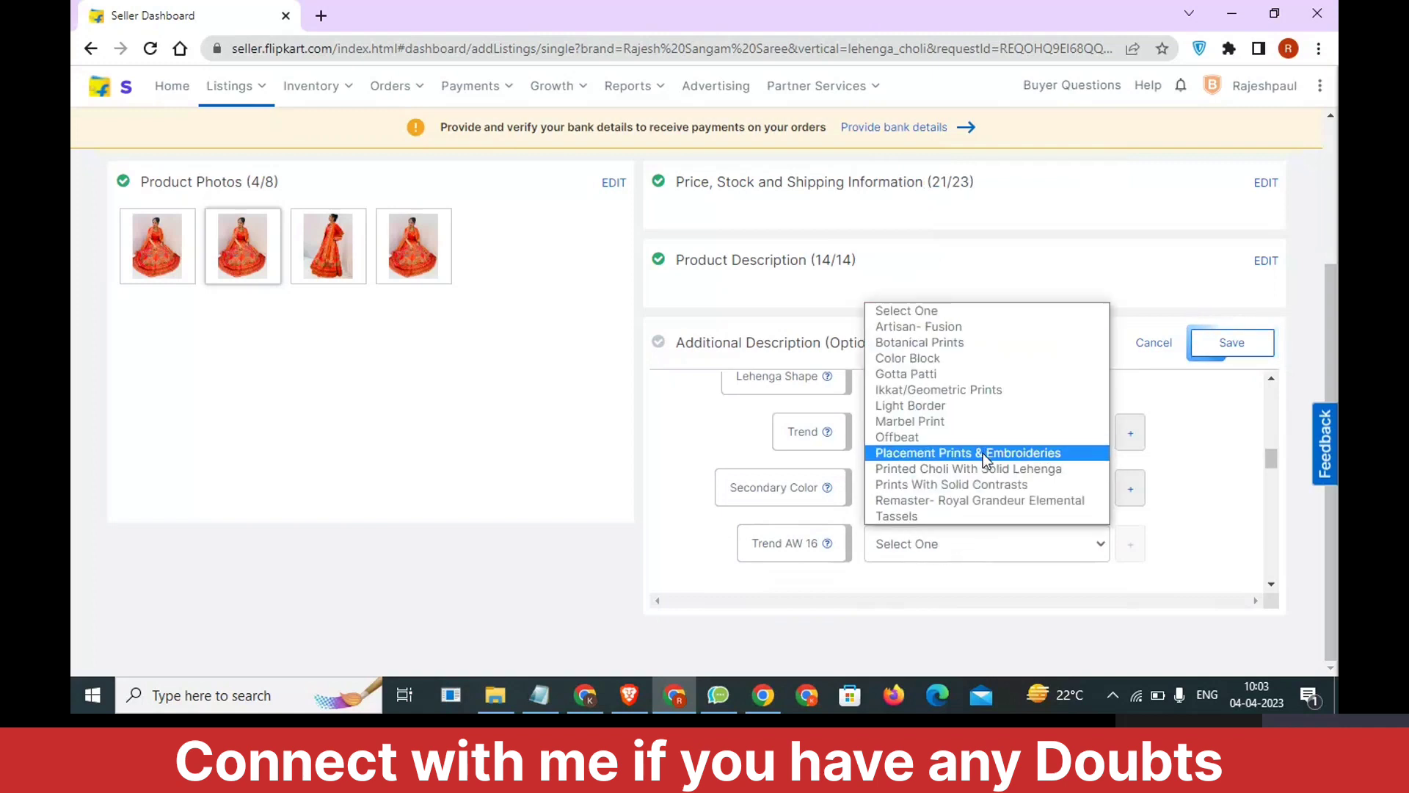
left_click(1097, 544)
In the Lehenga Choli Details, set Choli Fabric to Dupion Silk and Dupatta Fabric to Pure Silk.
scroll(1174, 539, "down", 1)
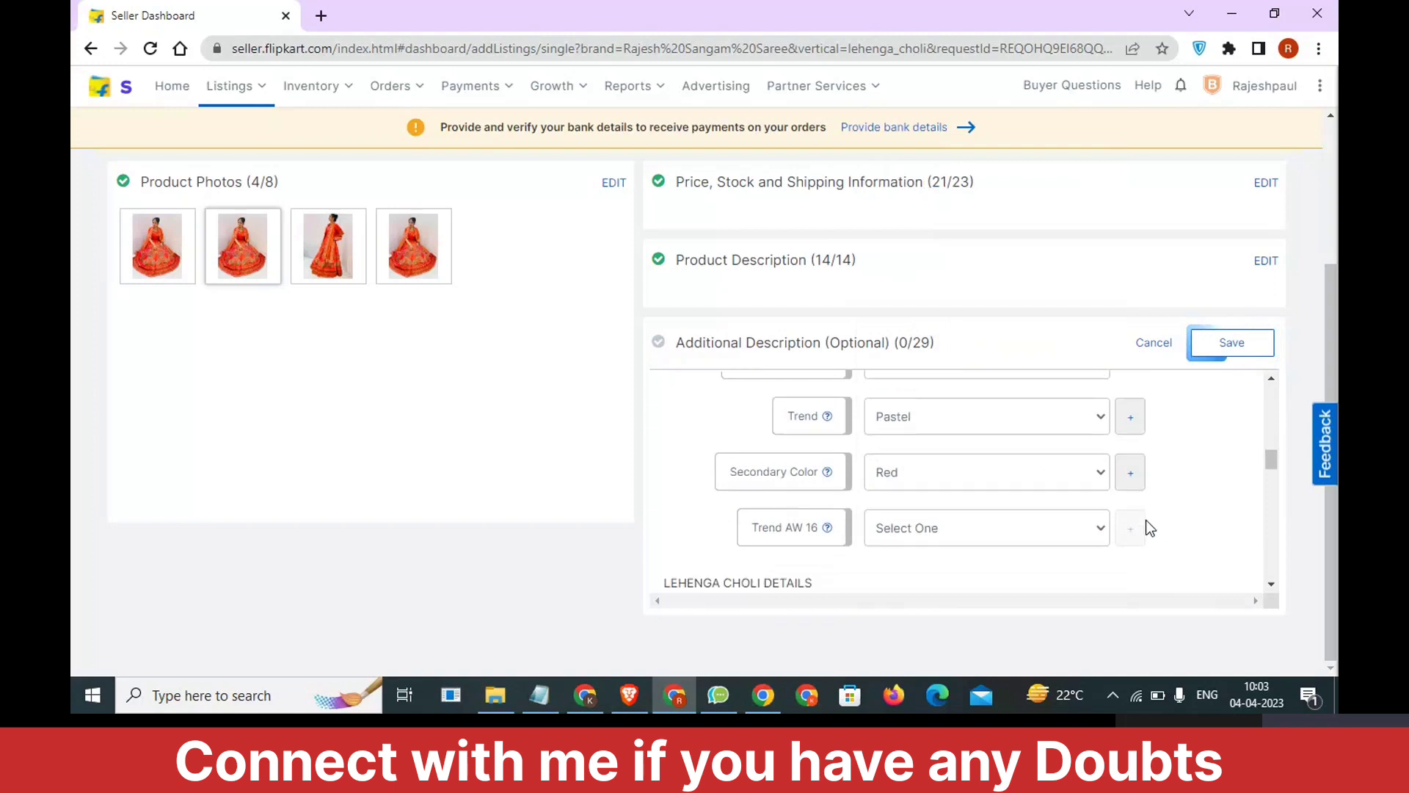
scroll(956, 474, "down", 3)
left_click(957, 474)
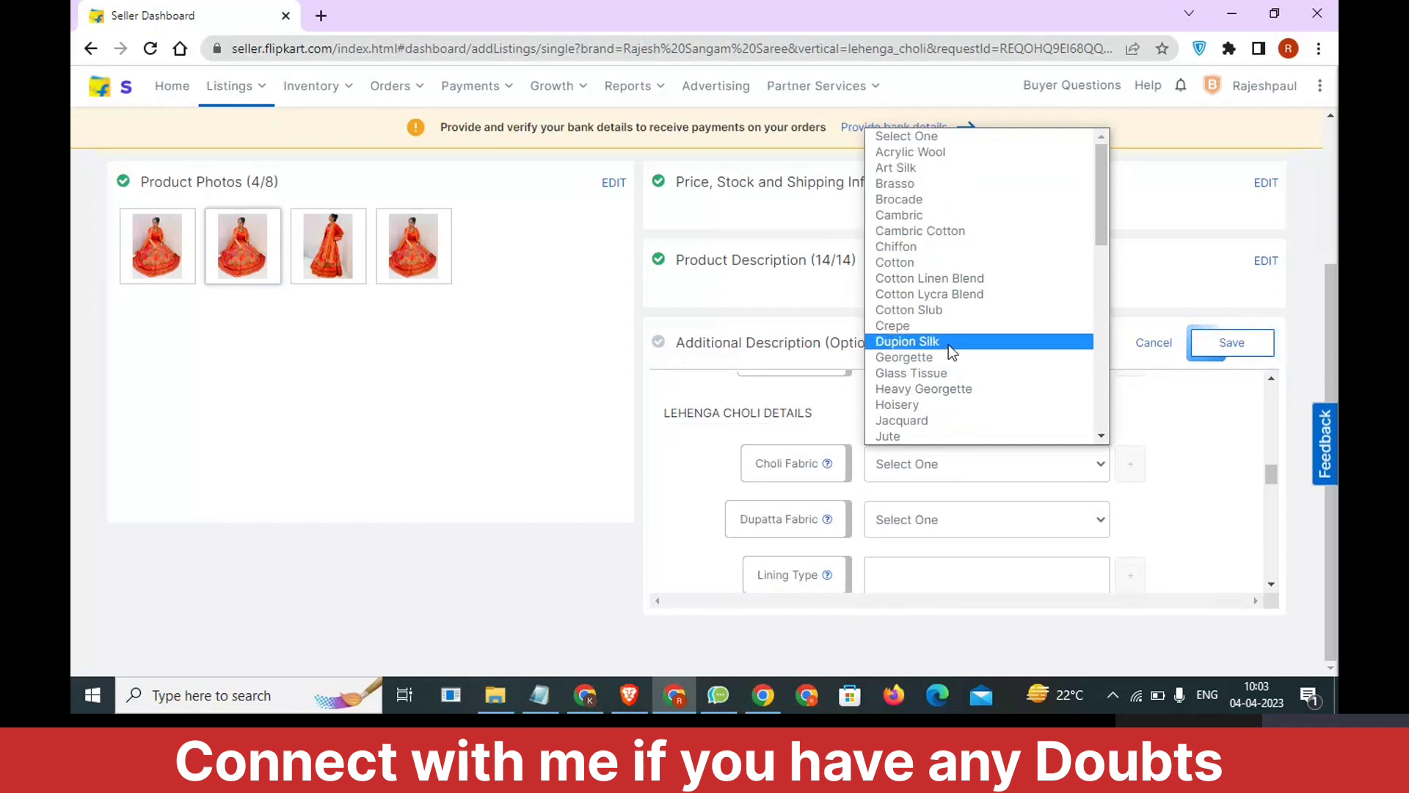
left_click(952, 351)
scroll(950, 411, "down", 1)
left_click(945, 428)
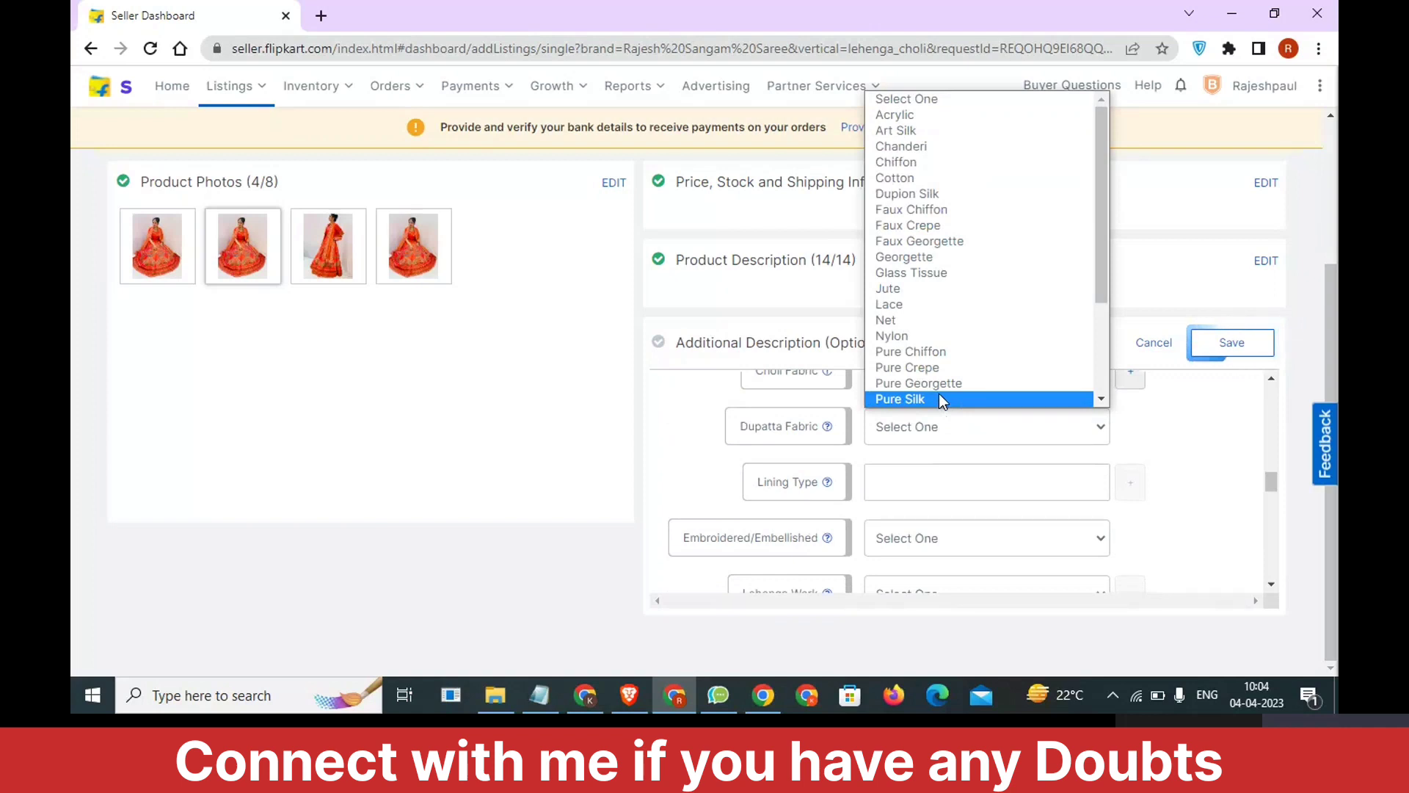
left_click(943, 400)
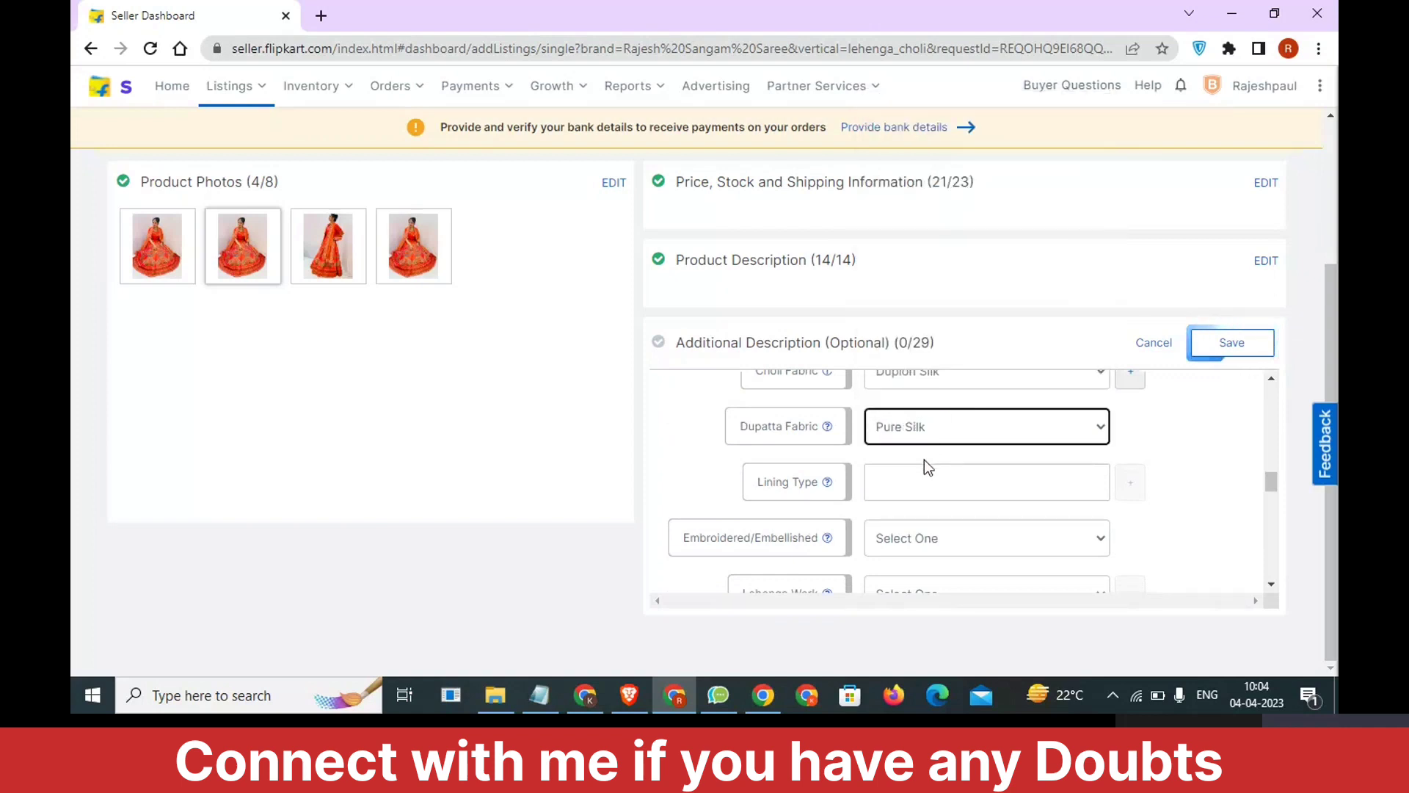
Set Embroidered/Embellished to Yes and Lehenga Work to Gota Work, checking against the Notepad notes.
scroll(903, 503, "down", 2)
scroll(893, 478, "up", 1)
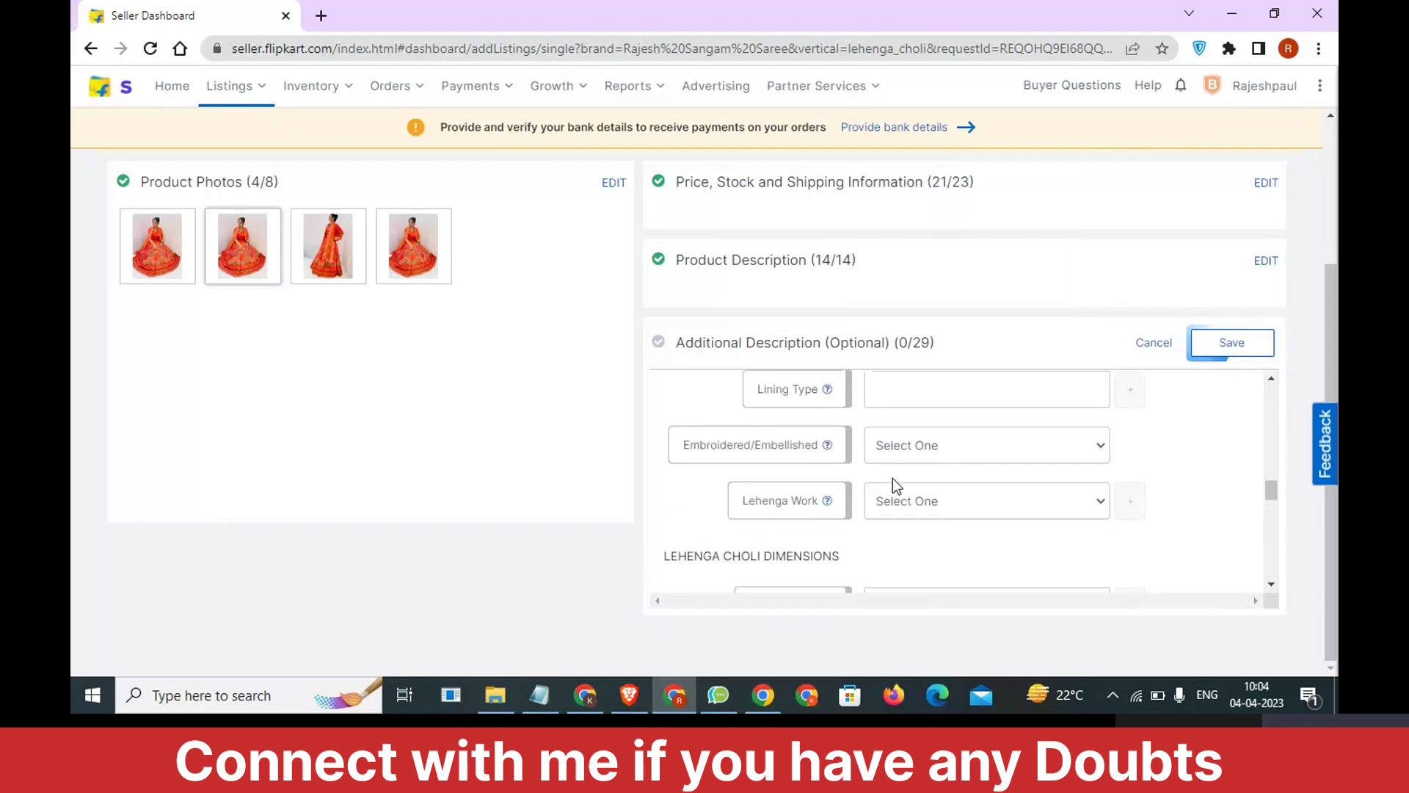
left_click(925, 456)
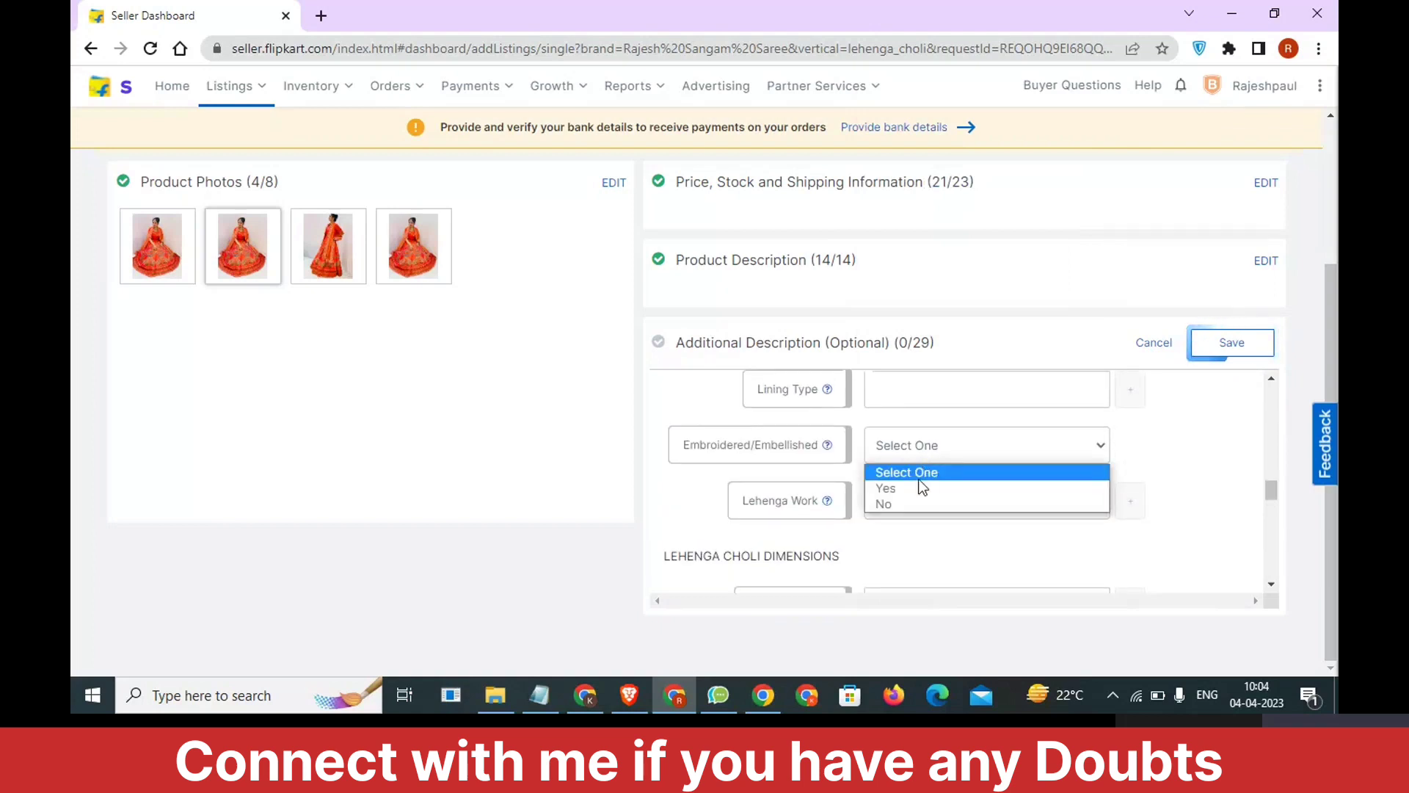
left_click(922, 488)
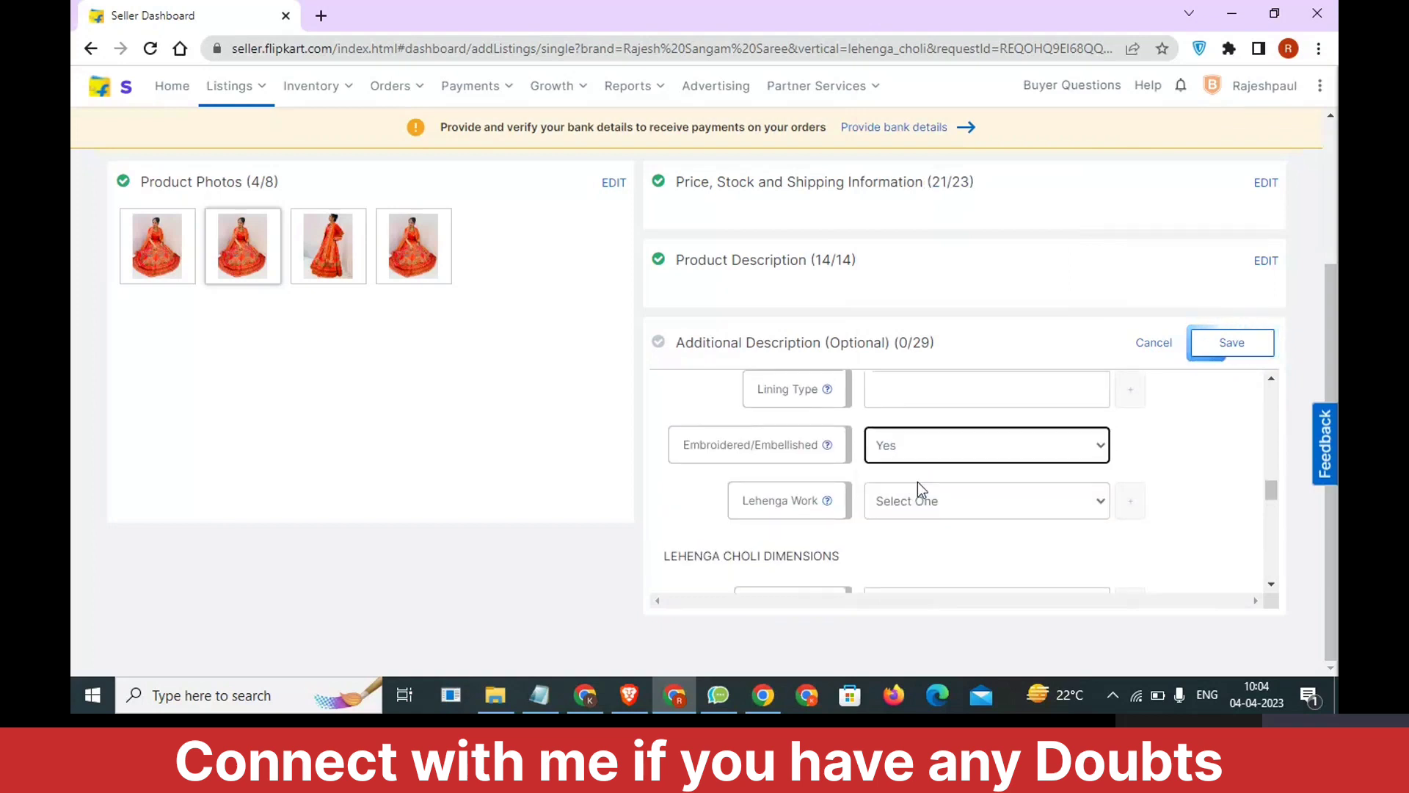
left_click(920, 506)
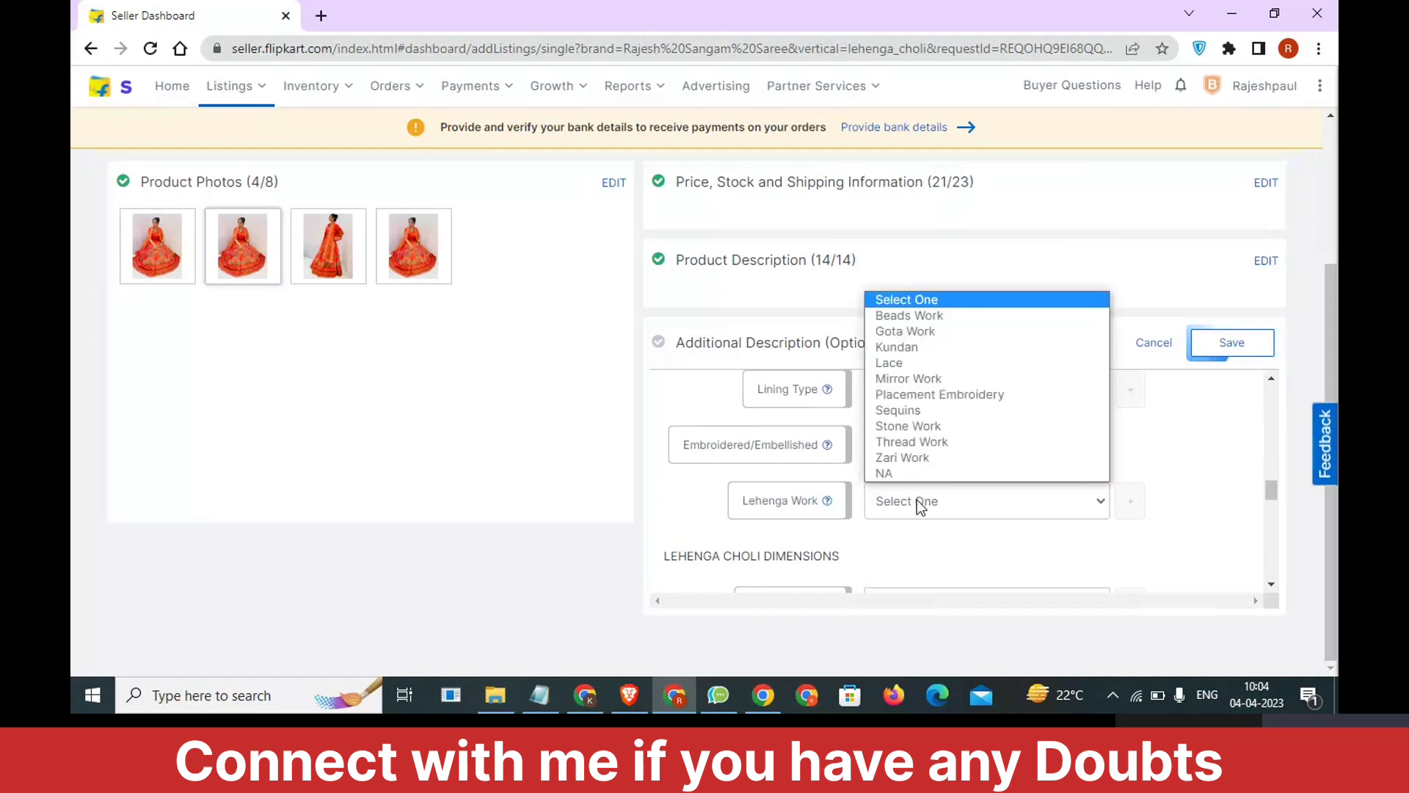
left_click(937, 333)
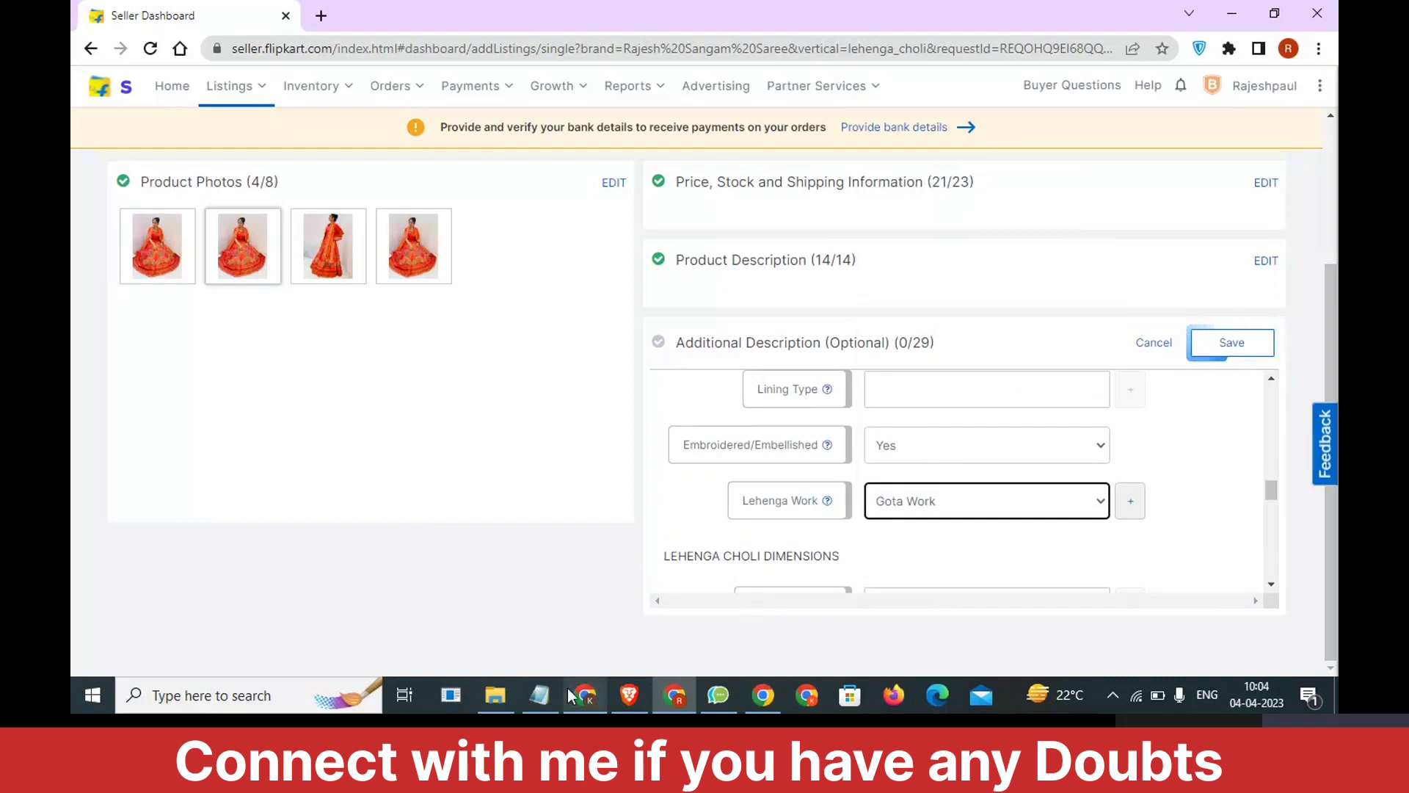
left_click(545, 702)
left_click_drag(923, 298, 1016, 301)
left_click(684, 396)
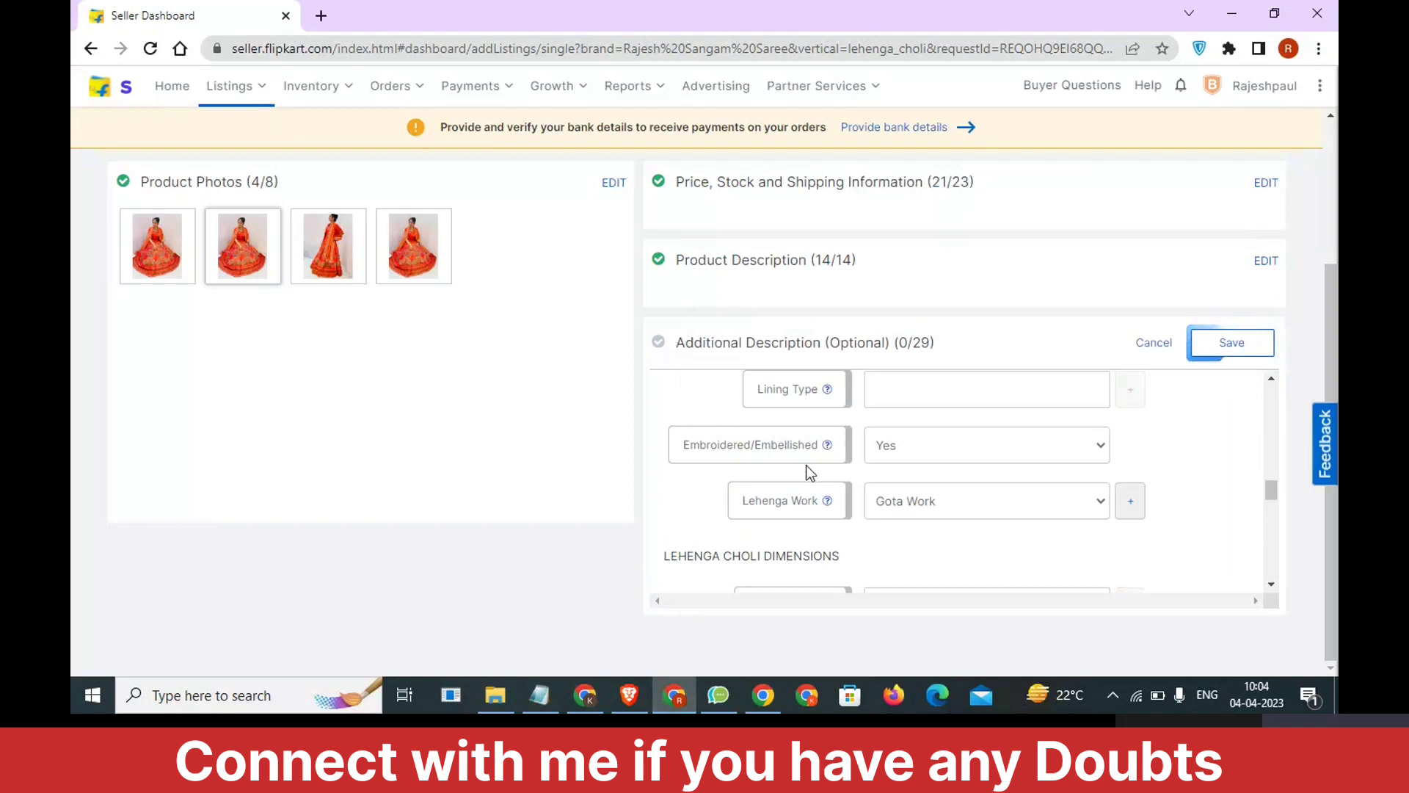
mouse_move(827, 503)
Leave Other Details and Warranty Summary empty and set Blouse Pattern to Printed in the Blouse Details.
scroll(734, 508, "down", 5)
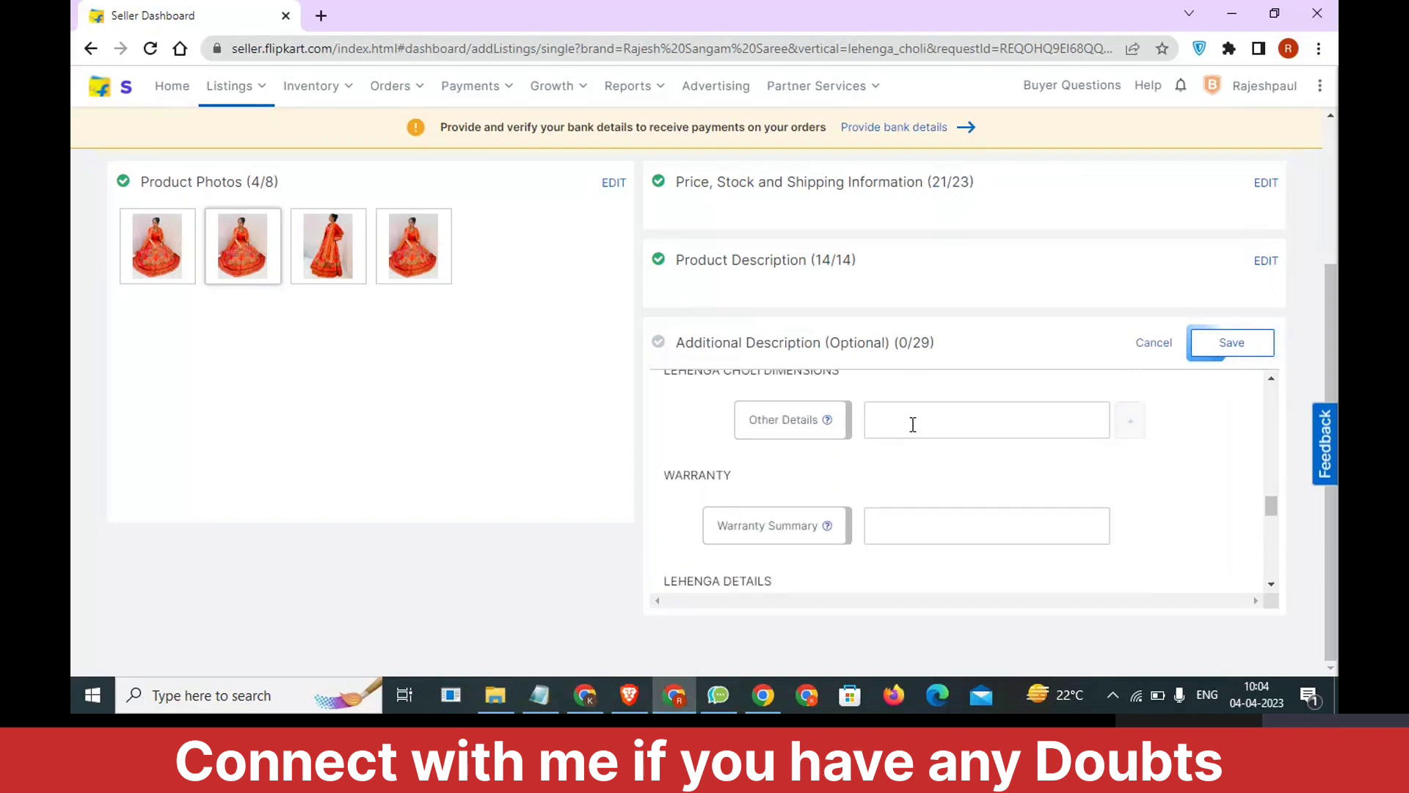
scroll(910, 441, "down", 3)
scroll(910, 449, "down", 4)
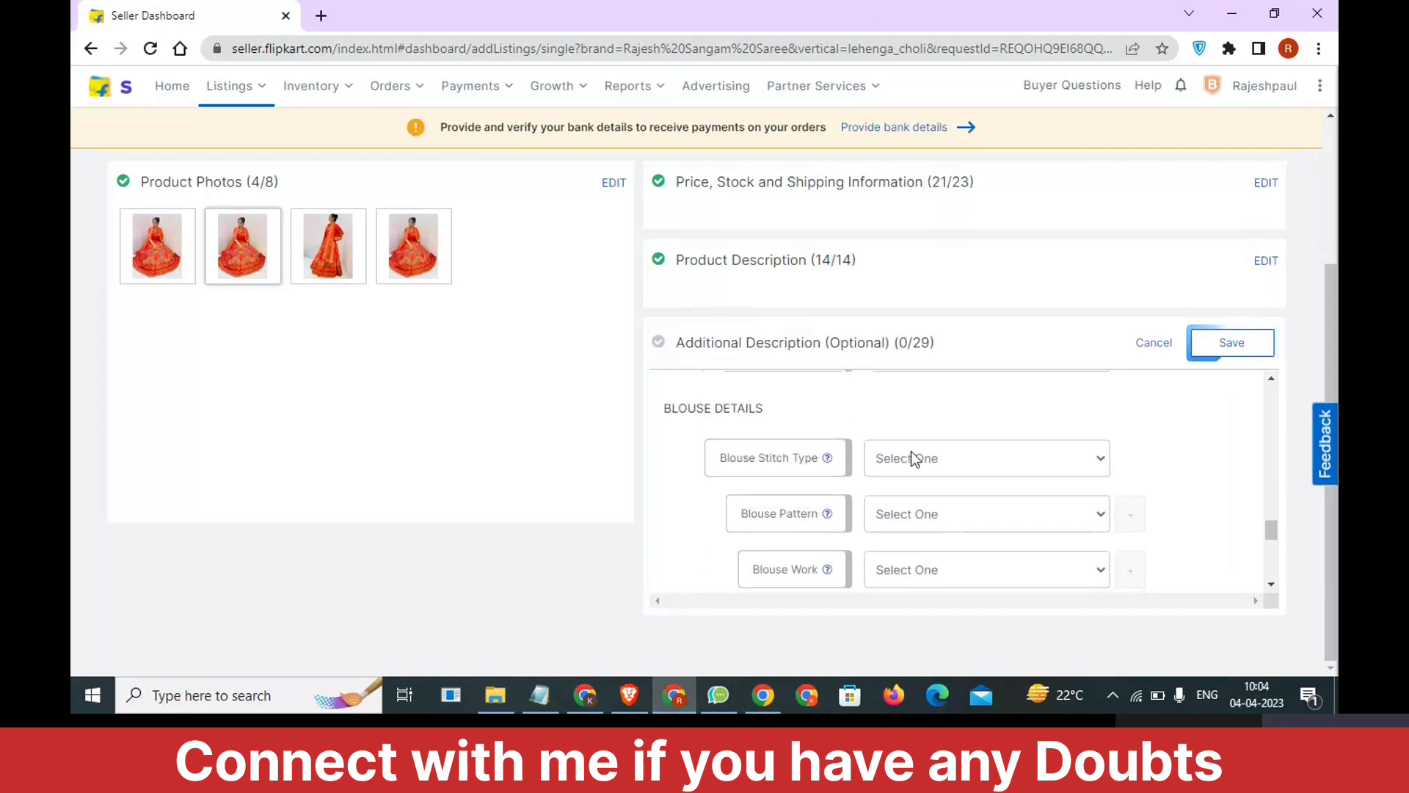
scroll(922, 463, "up", 1)
left_click(943, 437)
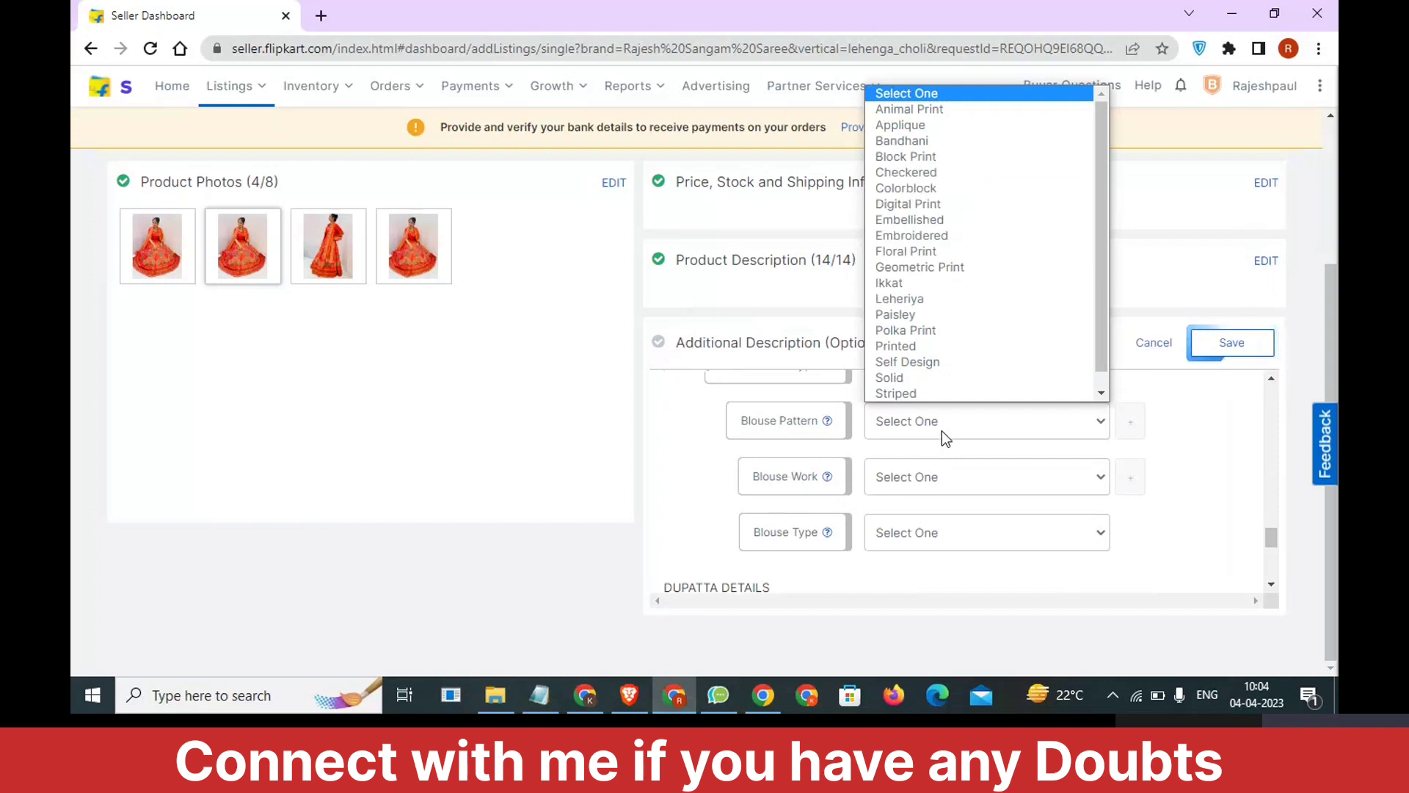
left_click(939, 361)
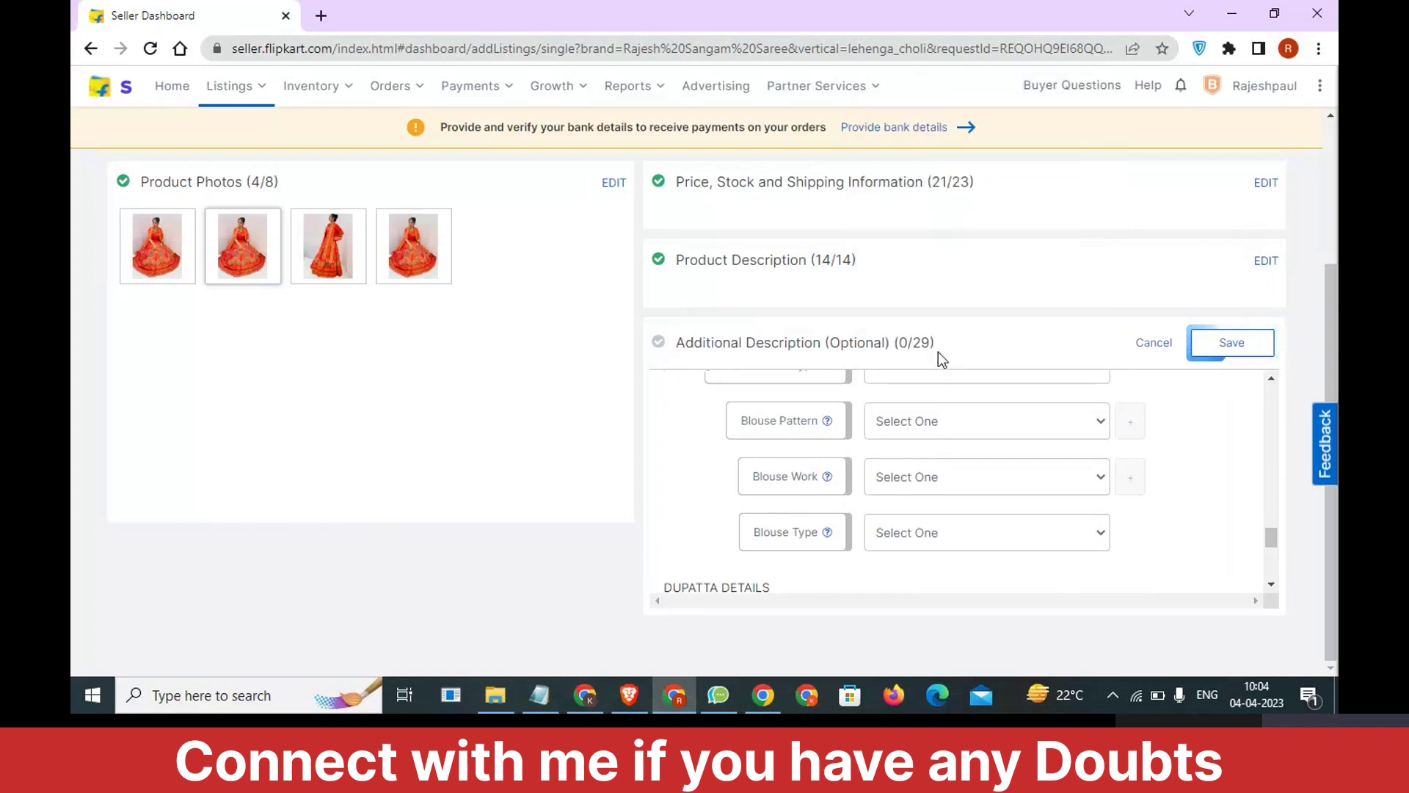
Set Blouse Work to Gota Work in the Blouse Details.
left_click(933, 474)
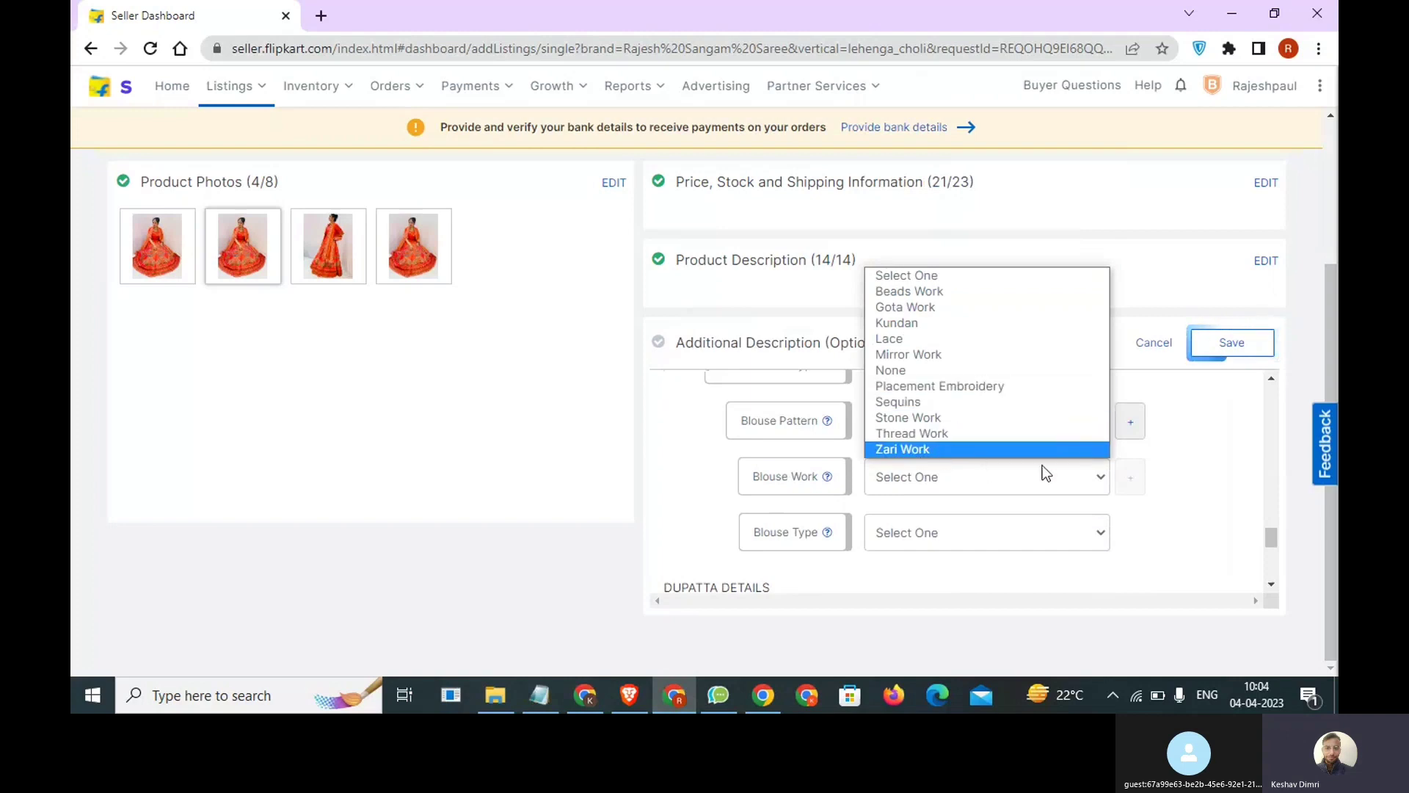
left_click(1160, 486)
left_click(1018, 479)
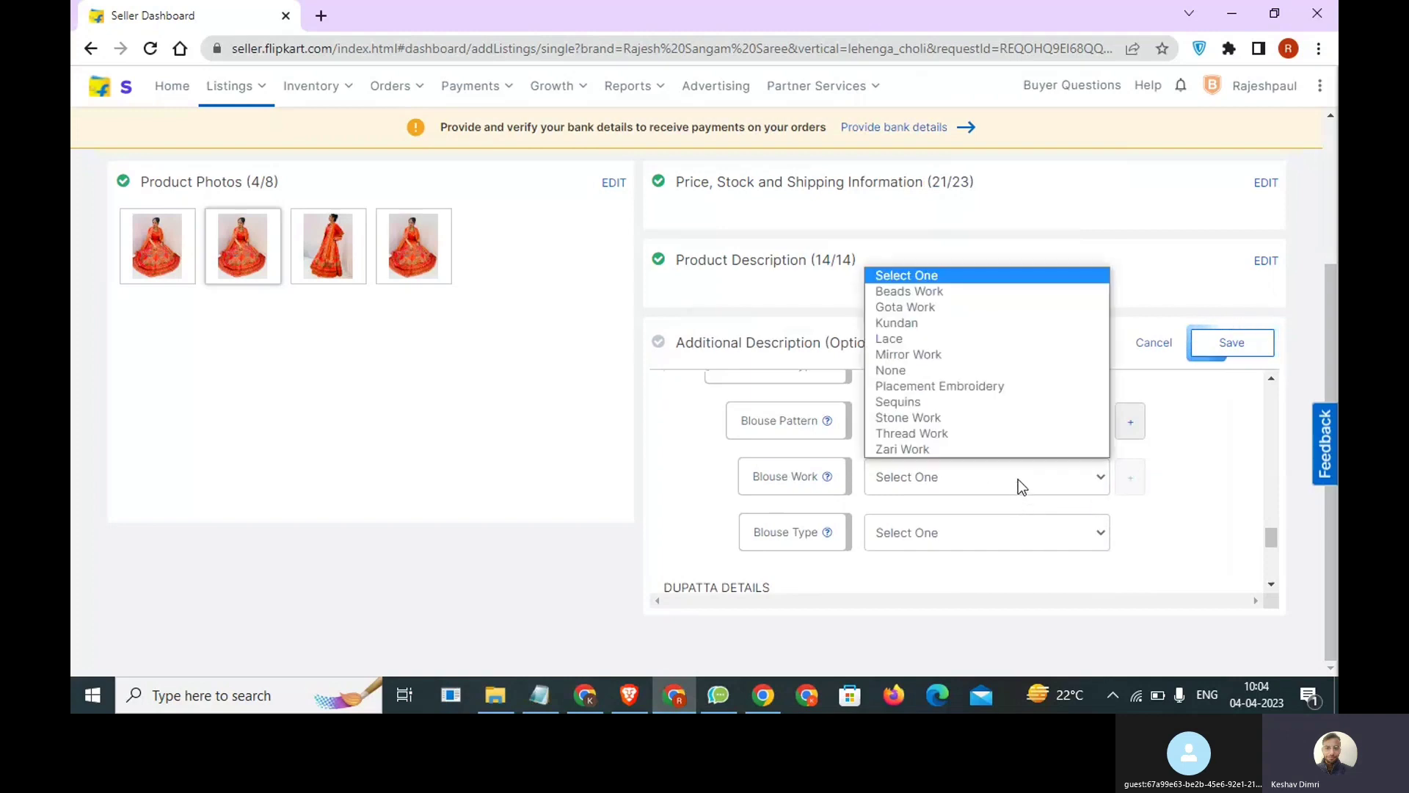
left_click(965, 308)
left_click(950, 470)
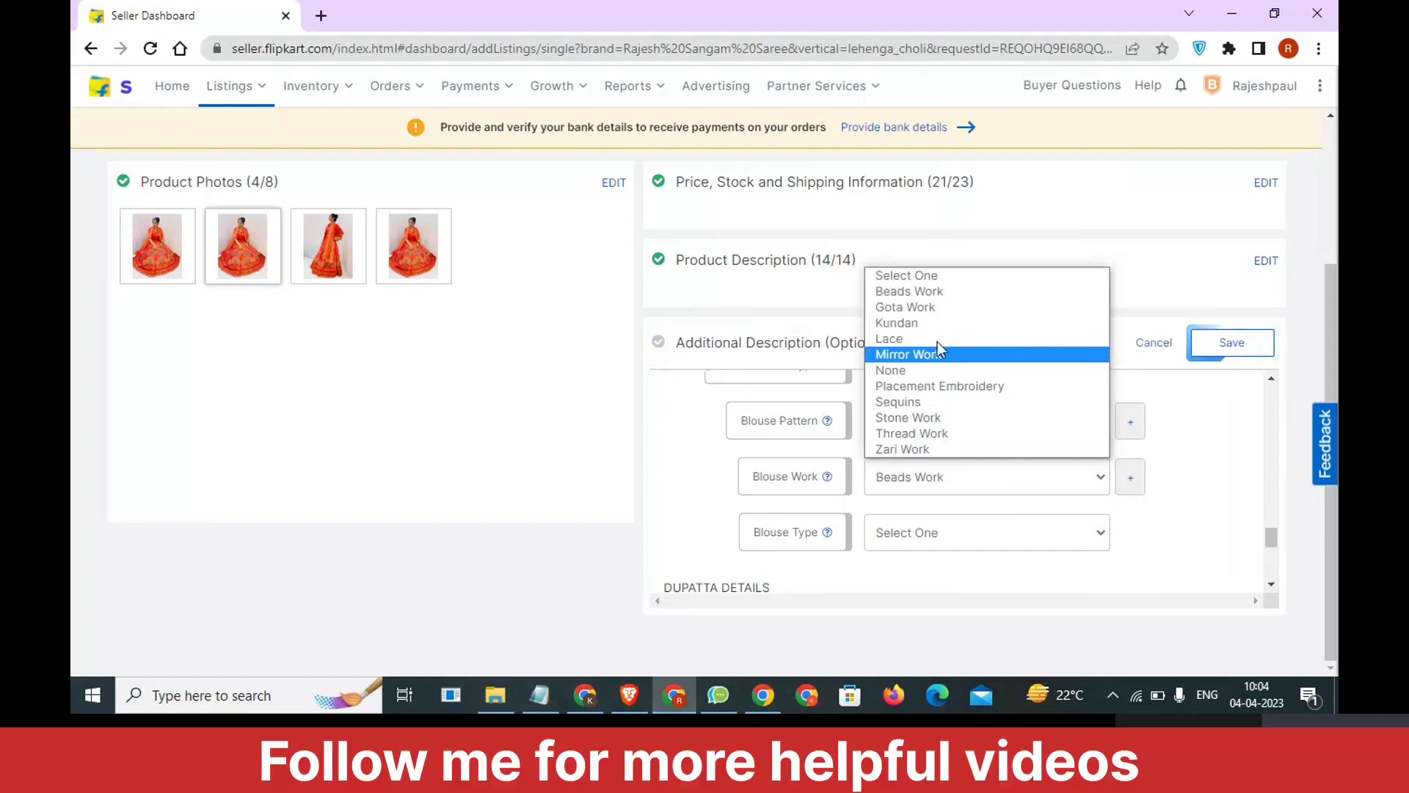
left_click(931, 311)
Look through the Blouse Type and Dupatta Pattern options and the remaining dimension fields, leaving them all unselected.
left_click(931, 534)
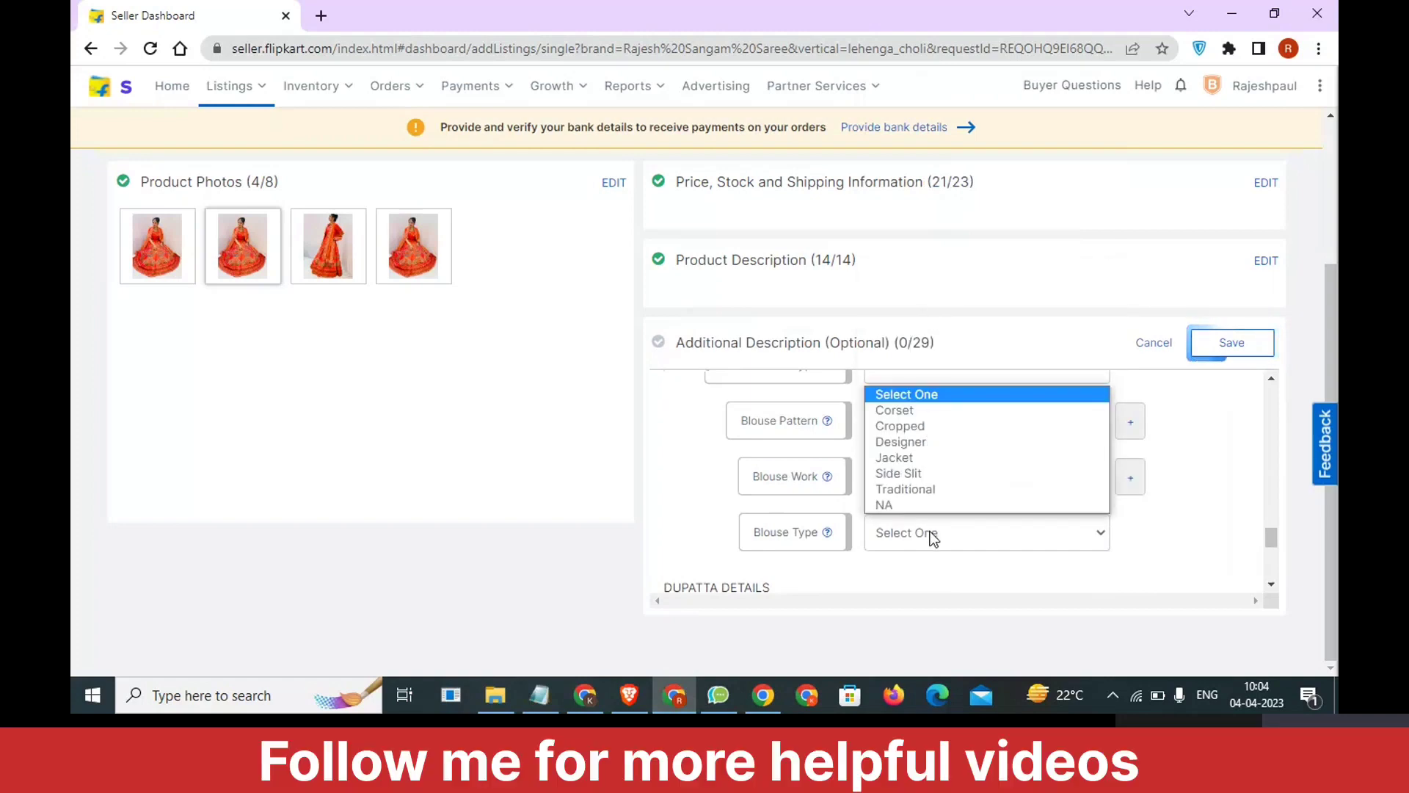
left_click(1149, 536)
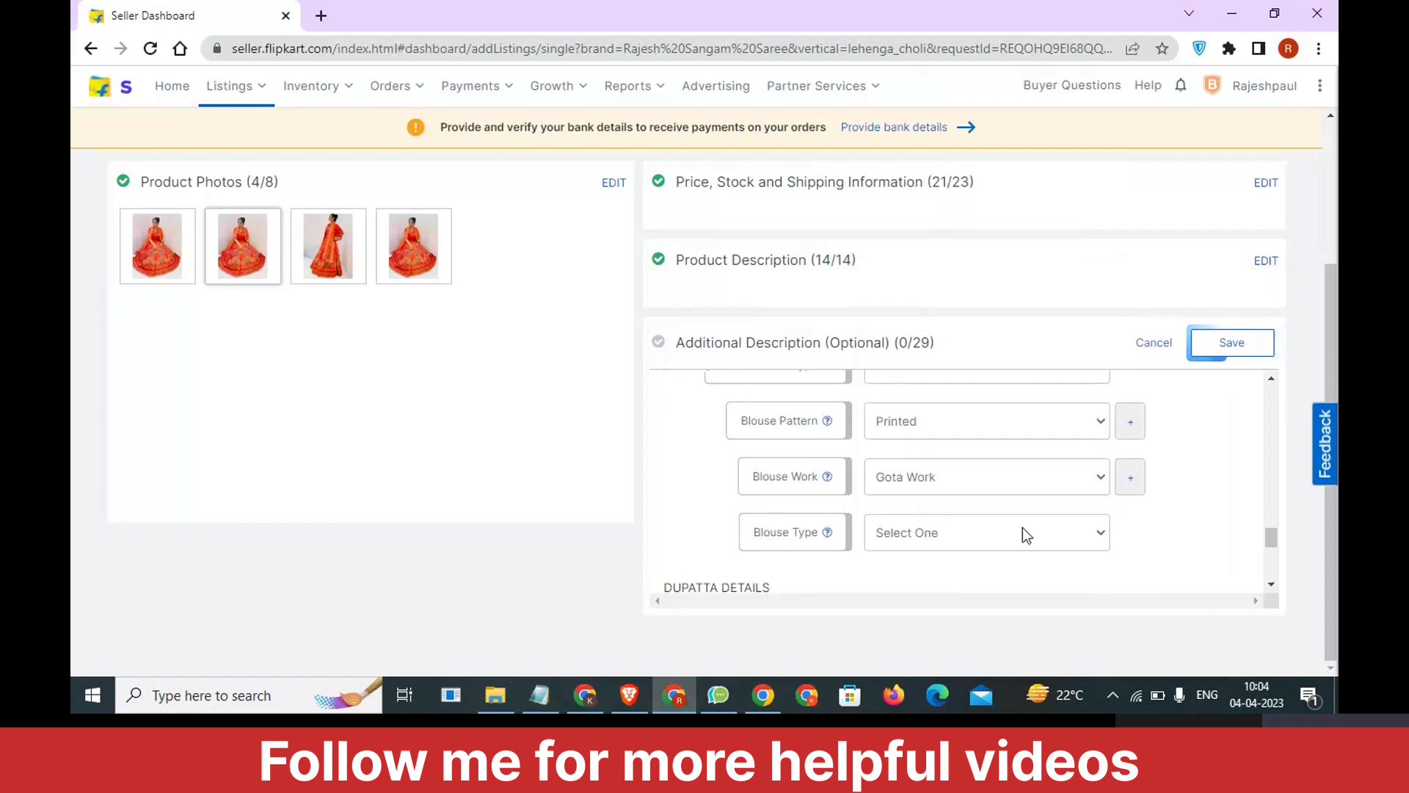
scroll(1022, 527, "down", 2)
left_click(949, 452)
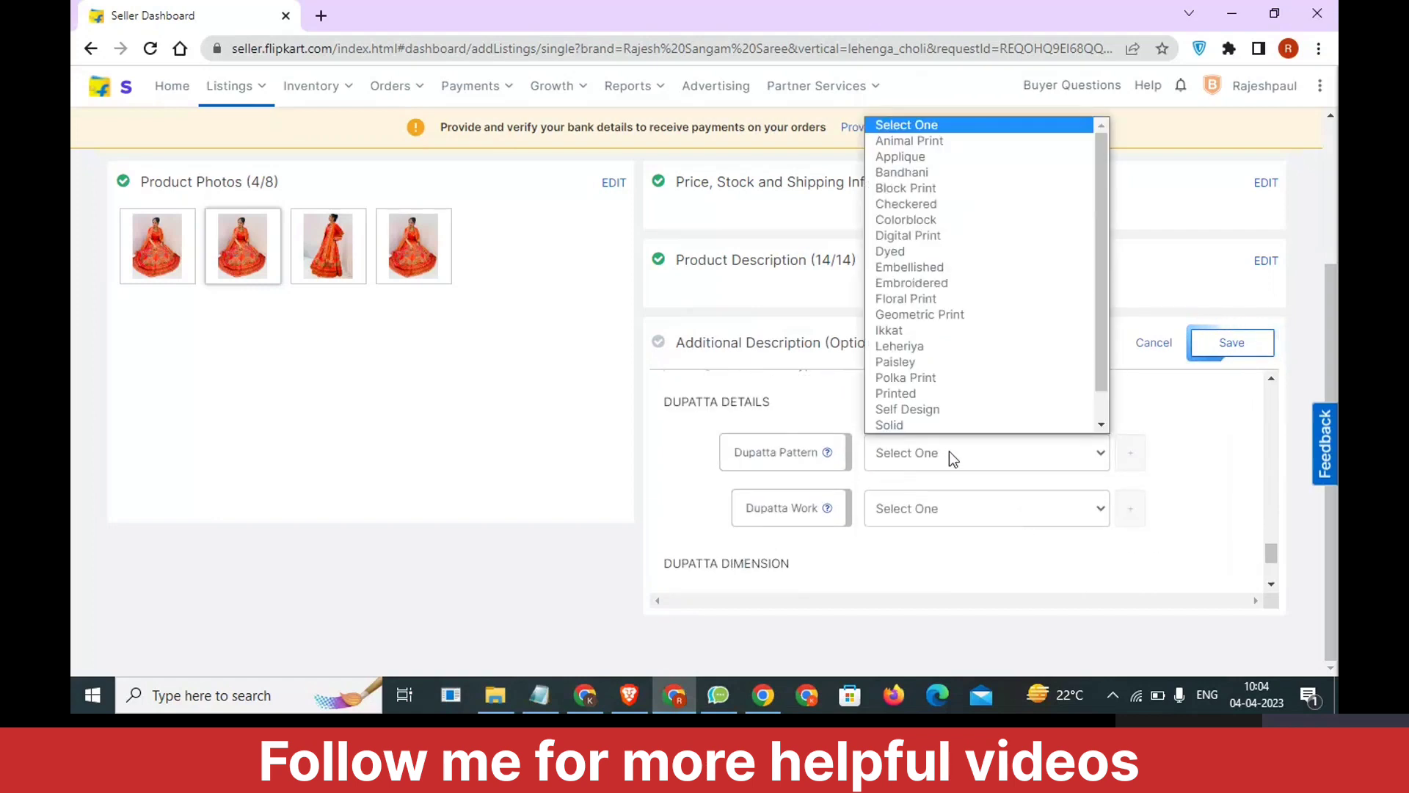
left_click(1181, 489)
scroll(984, 497, "down", 2)
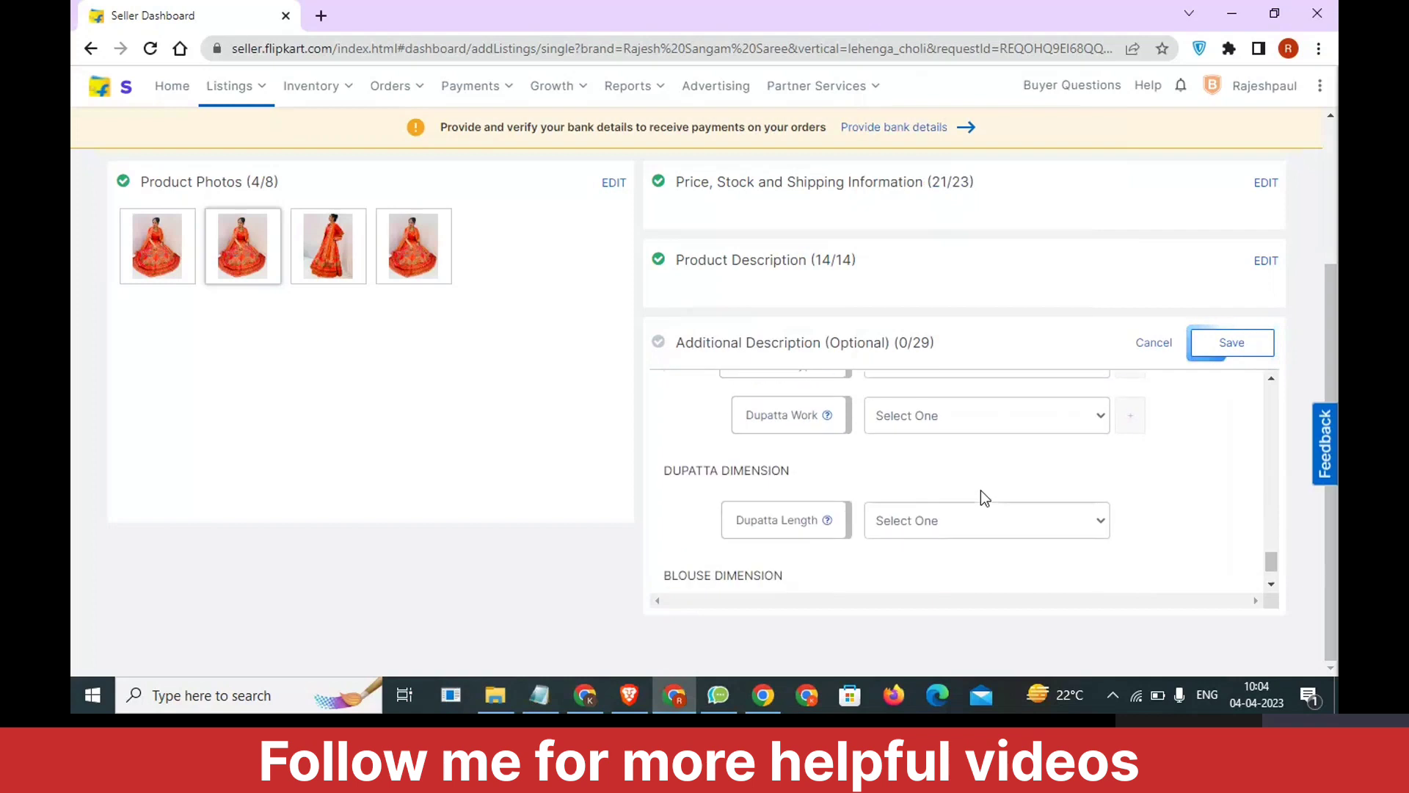
scroll(981, 491, "down", 1)
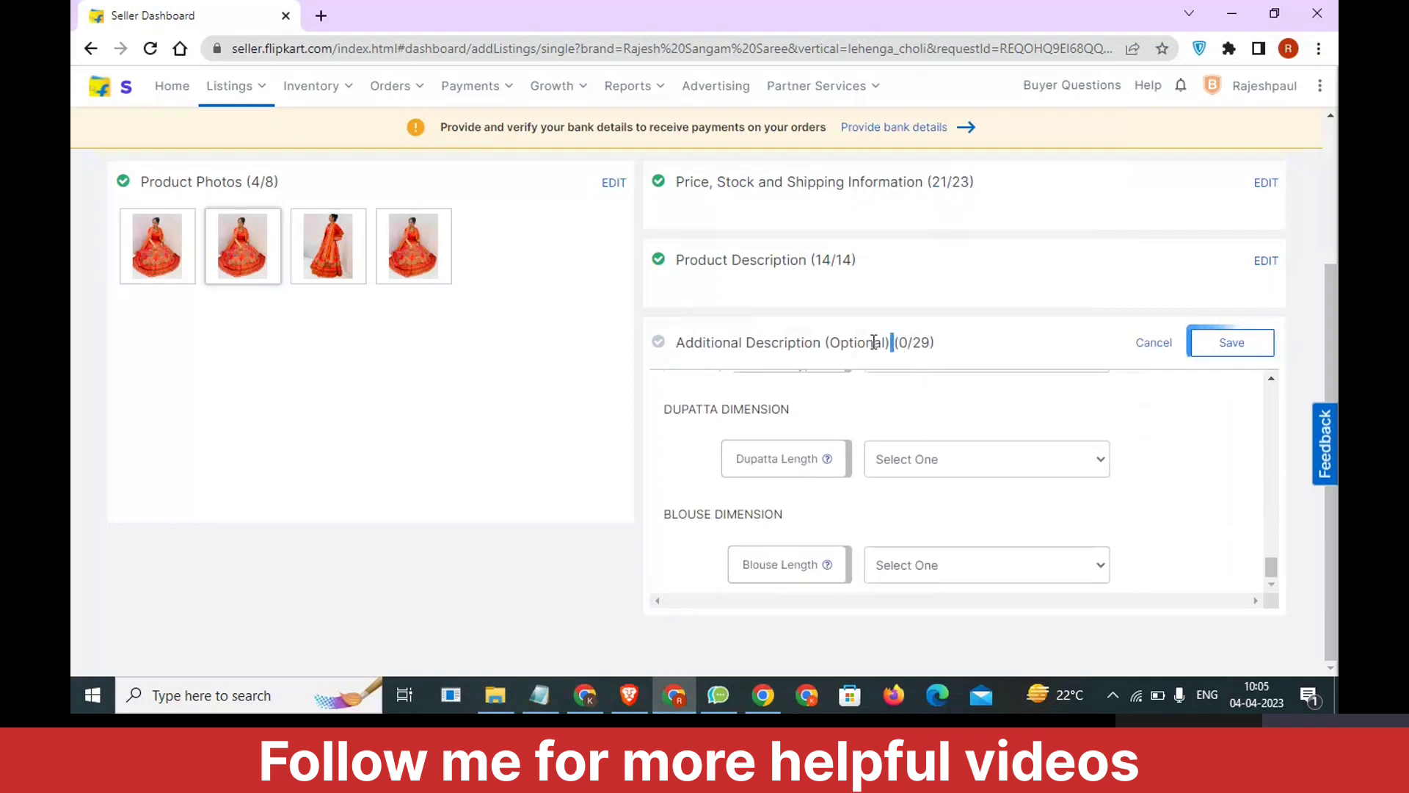
Save the Additional Description and send the completed Lehenga Choli listing to QC.
left_click_drag(894, 342, 813, 340)
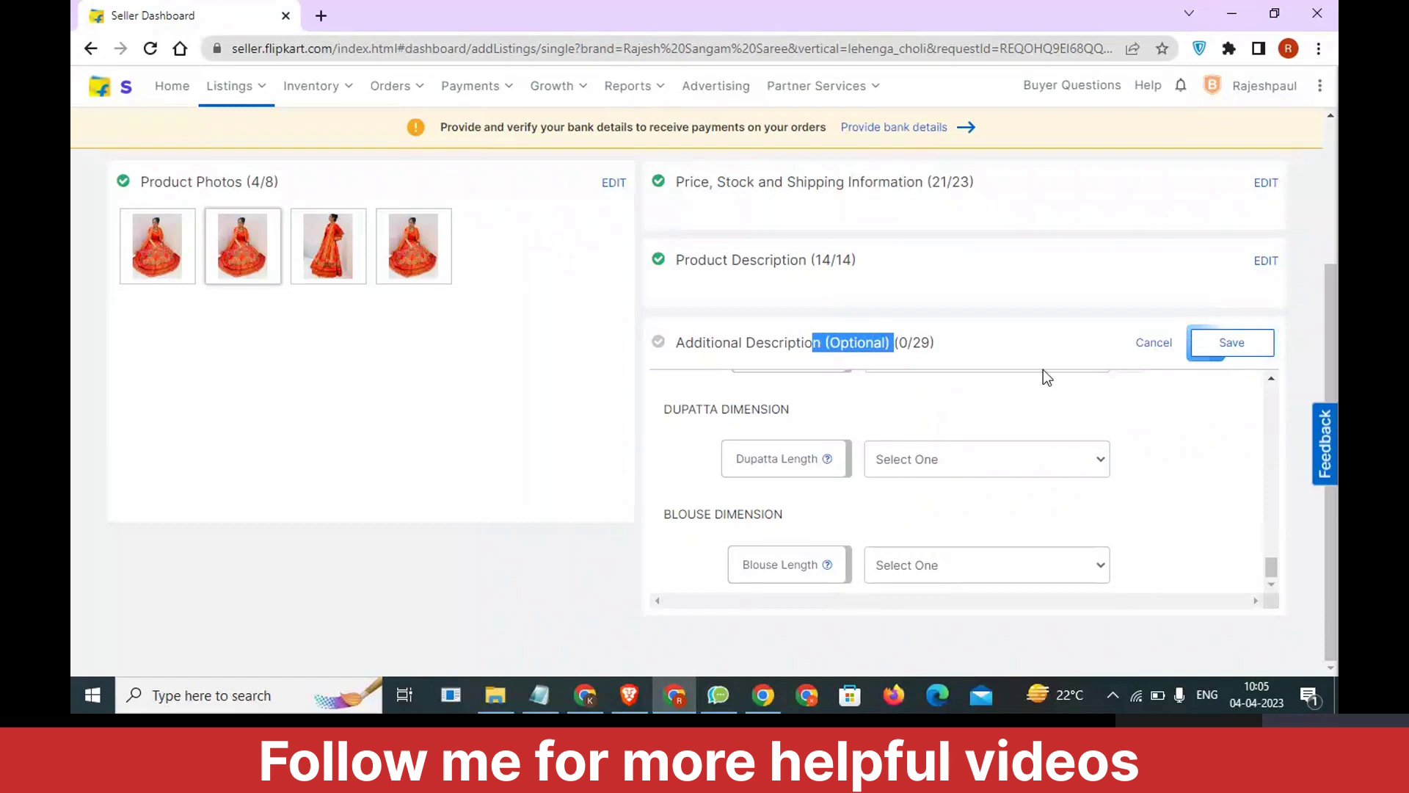
left_click(1235, 351)
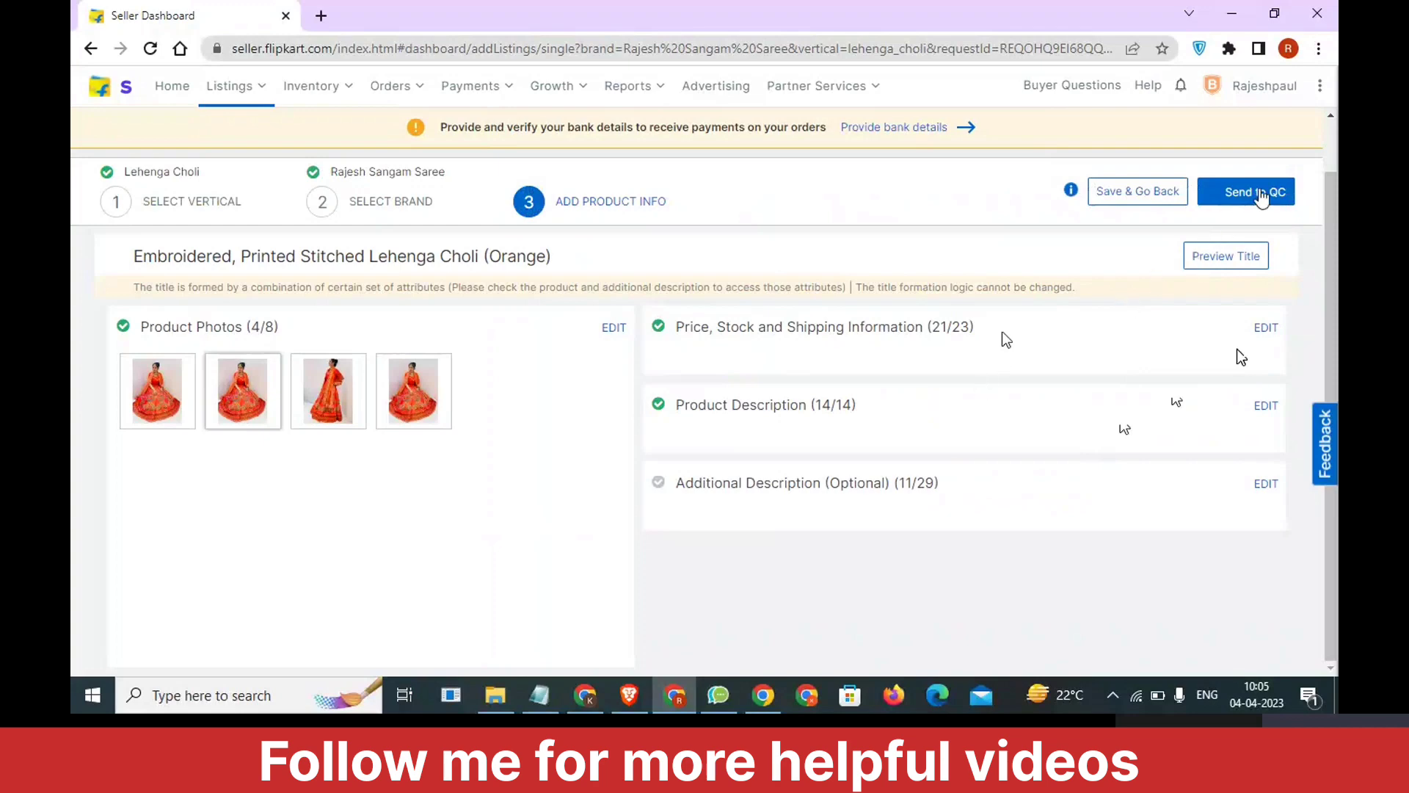
left_click(1257, 191)
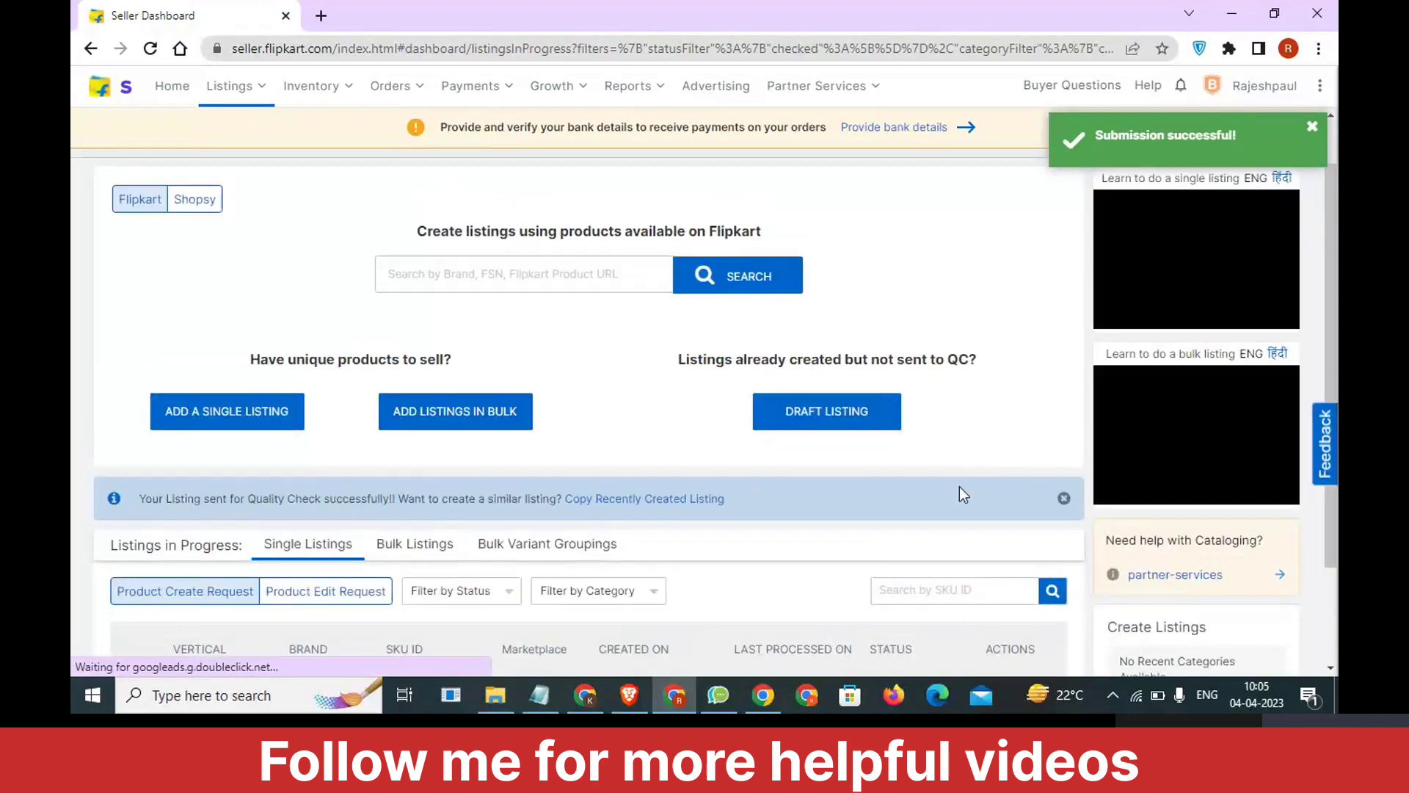
View the live Flipkart product page of the QC-passed listing with SKU ID 01 and look over its details.
scroll(955, 507, "down", 2)
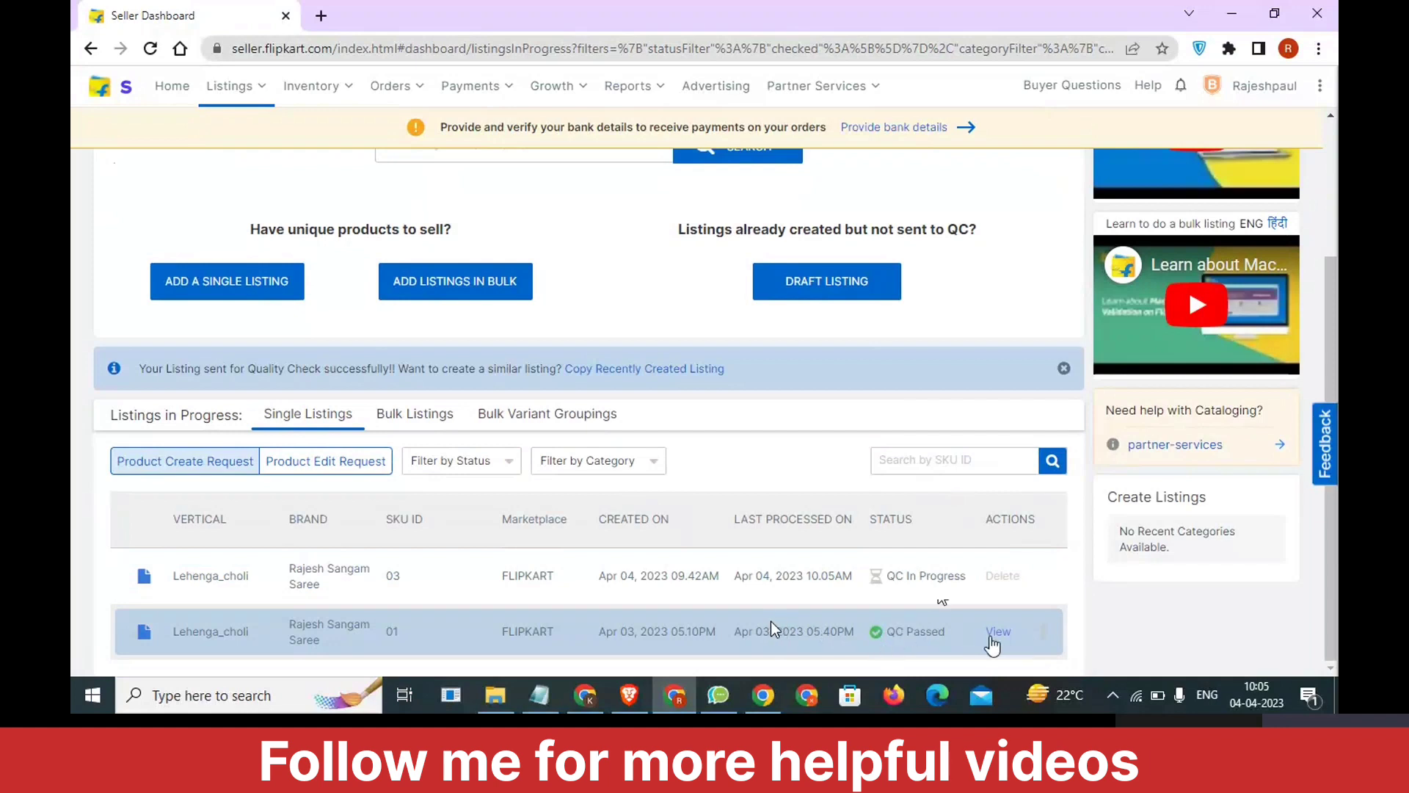
left_click(992, 636)
left_click(355, 9)
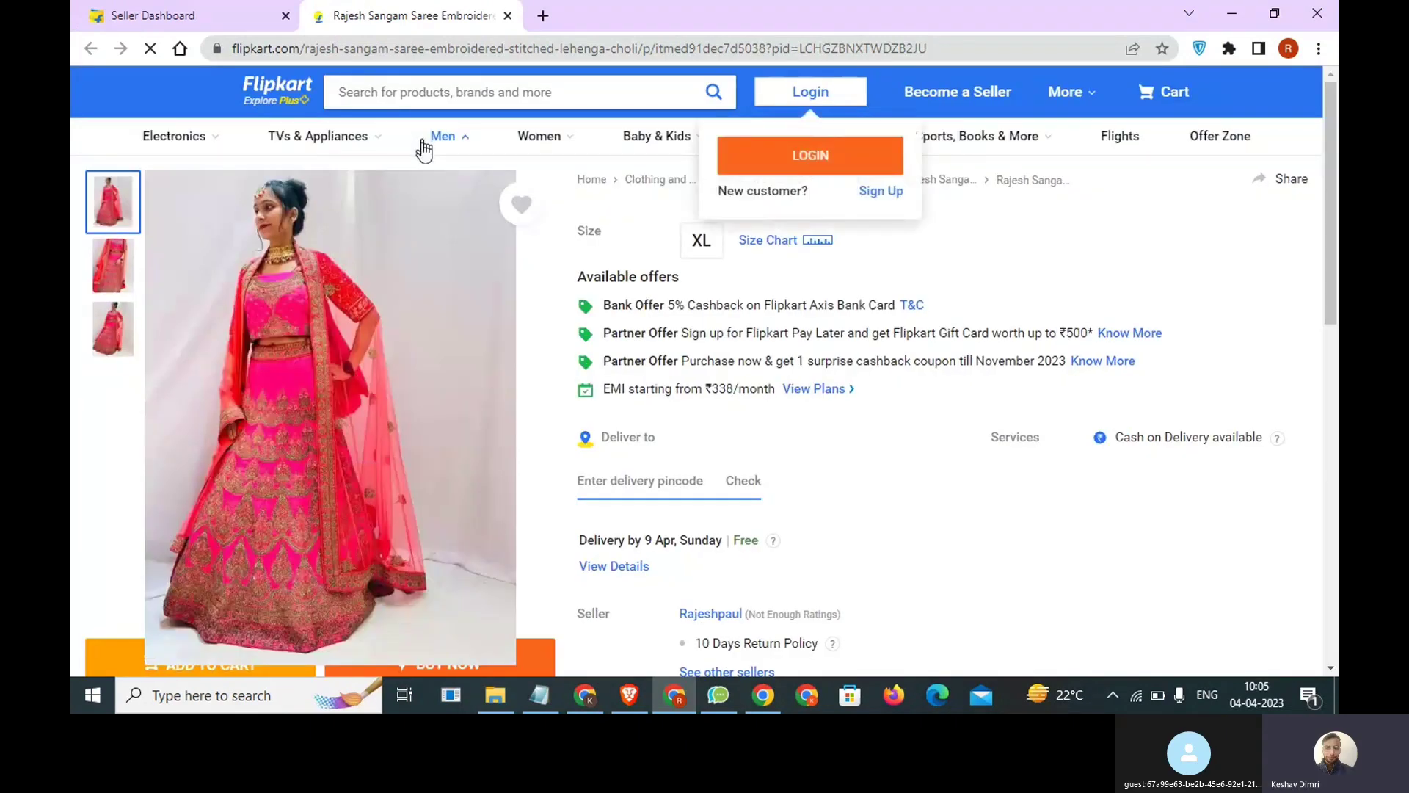
mouse_move(425, 154)
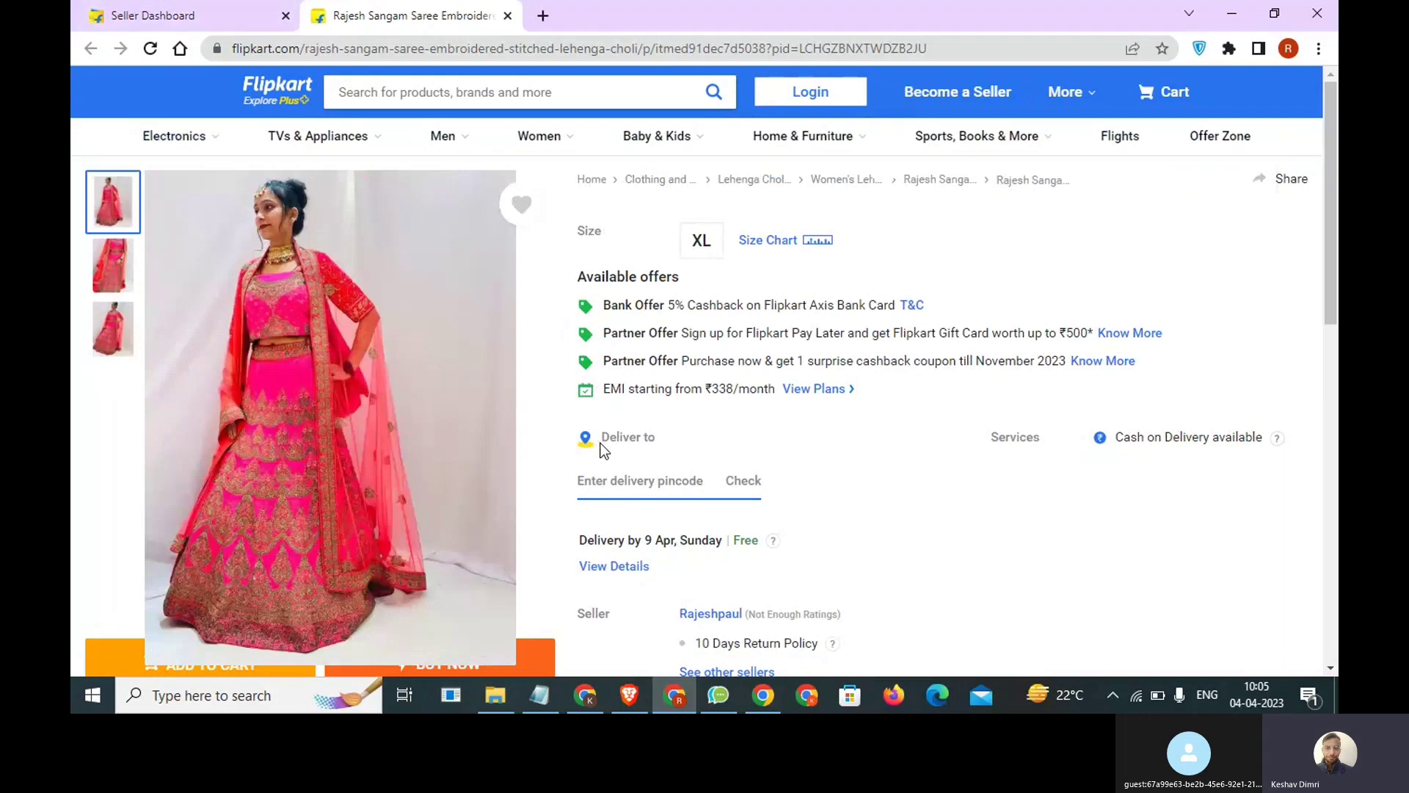
scroll(764, 512, "down", 15)
scroll(757, 518, "up", 13)
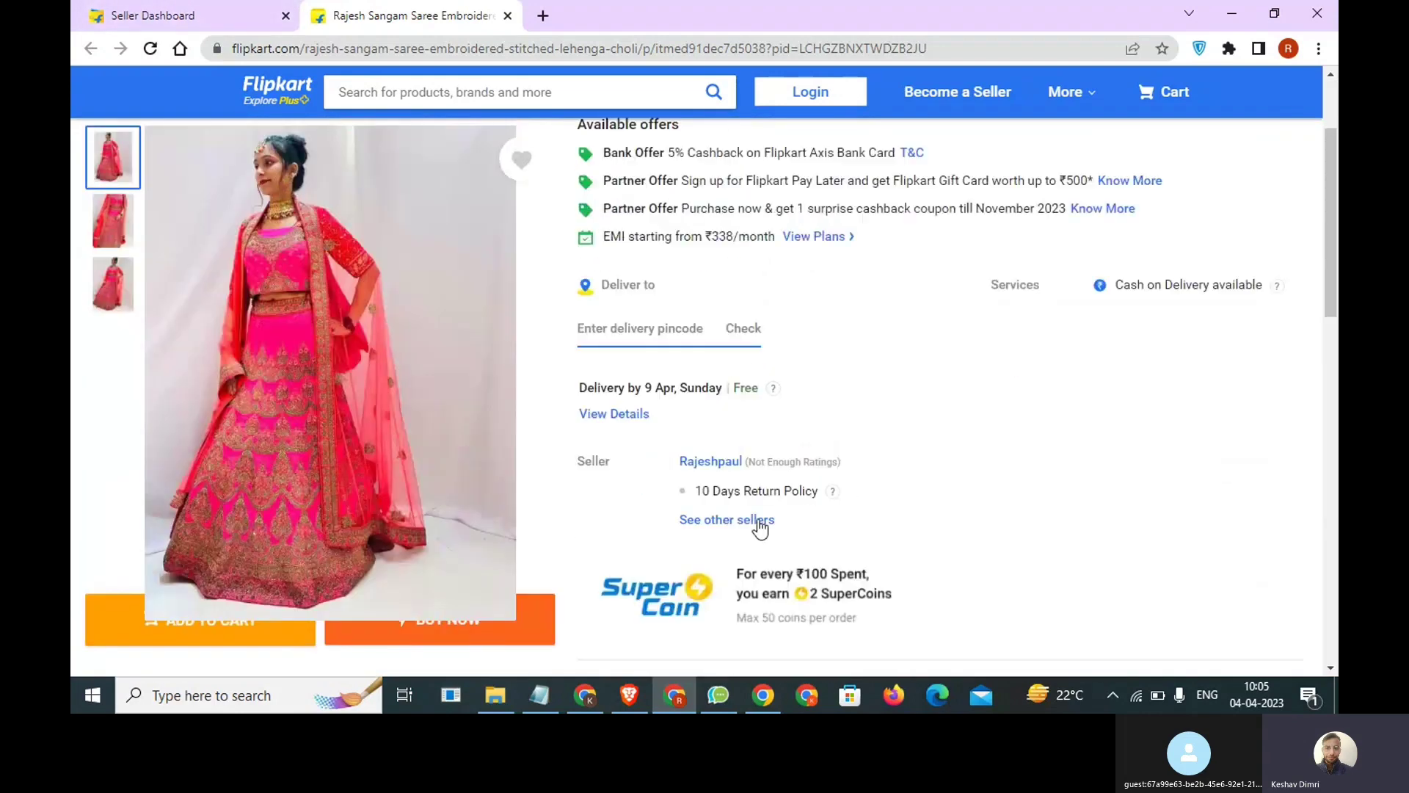
scroll(757, 525, "up", 3)
Inspect the live product page in a reduced browser window beside the Notepad notes, and maximize the window again.
key("ctrl+Page_Up")
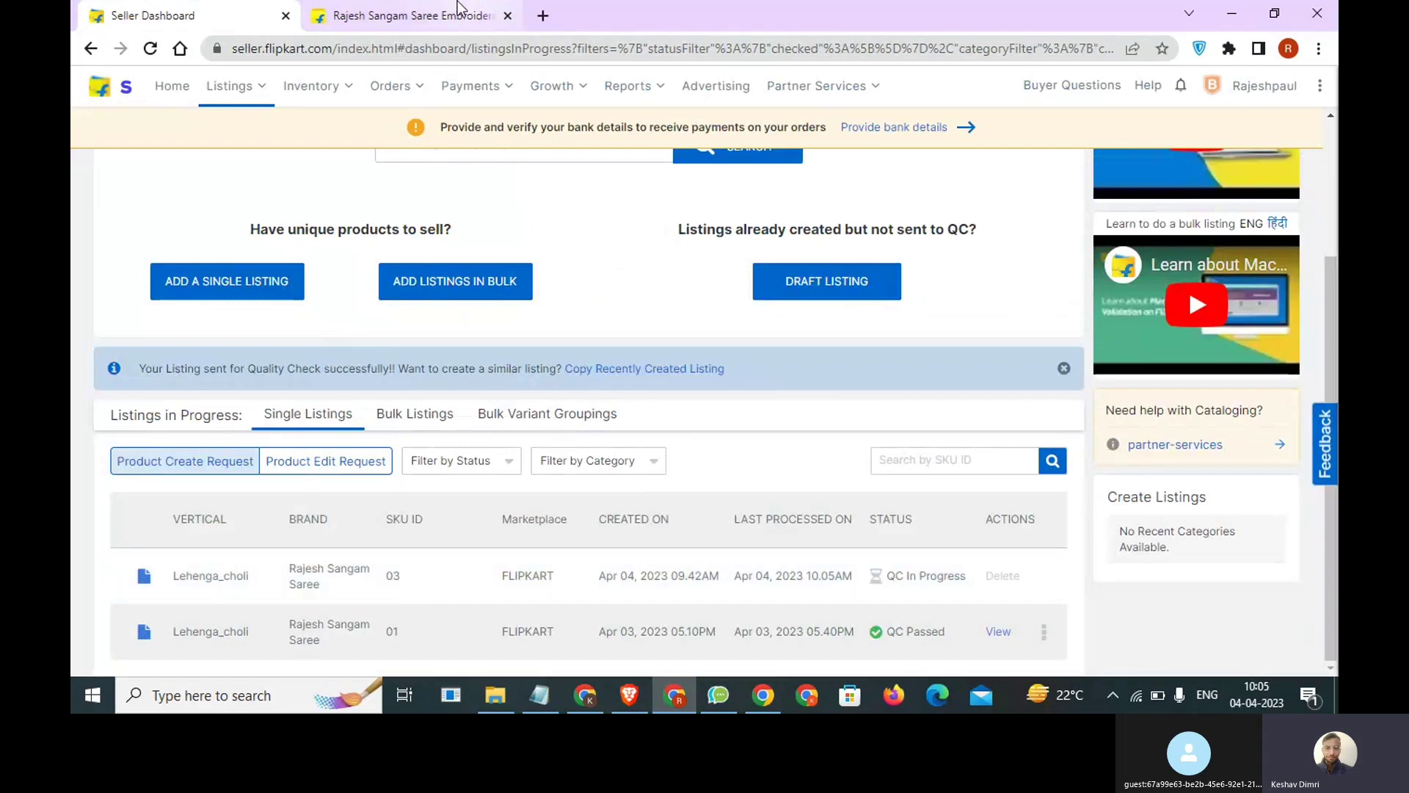
key("ctrl+Page_Down")
left_click(1289, 16)
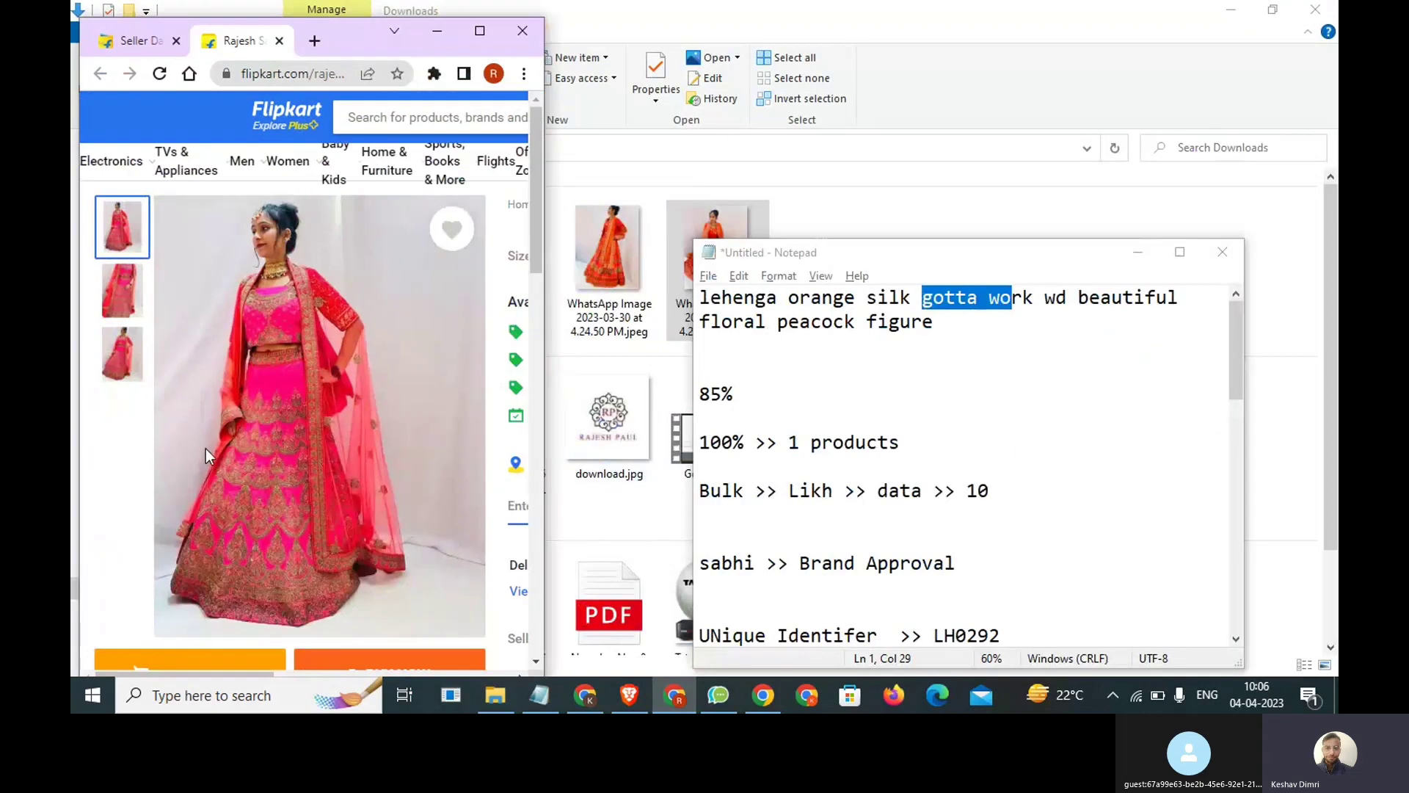
scroll(291, 460, "down", 1)
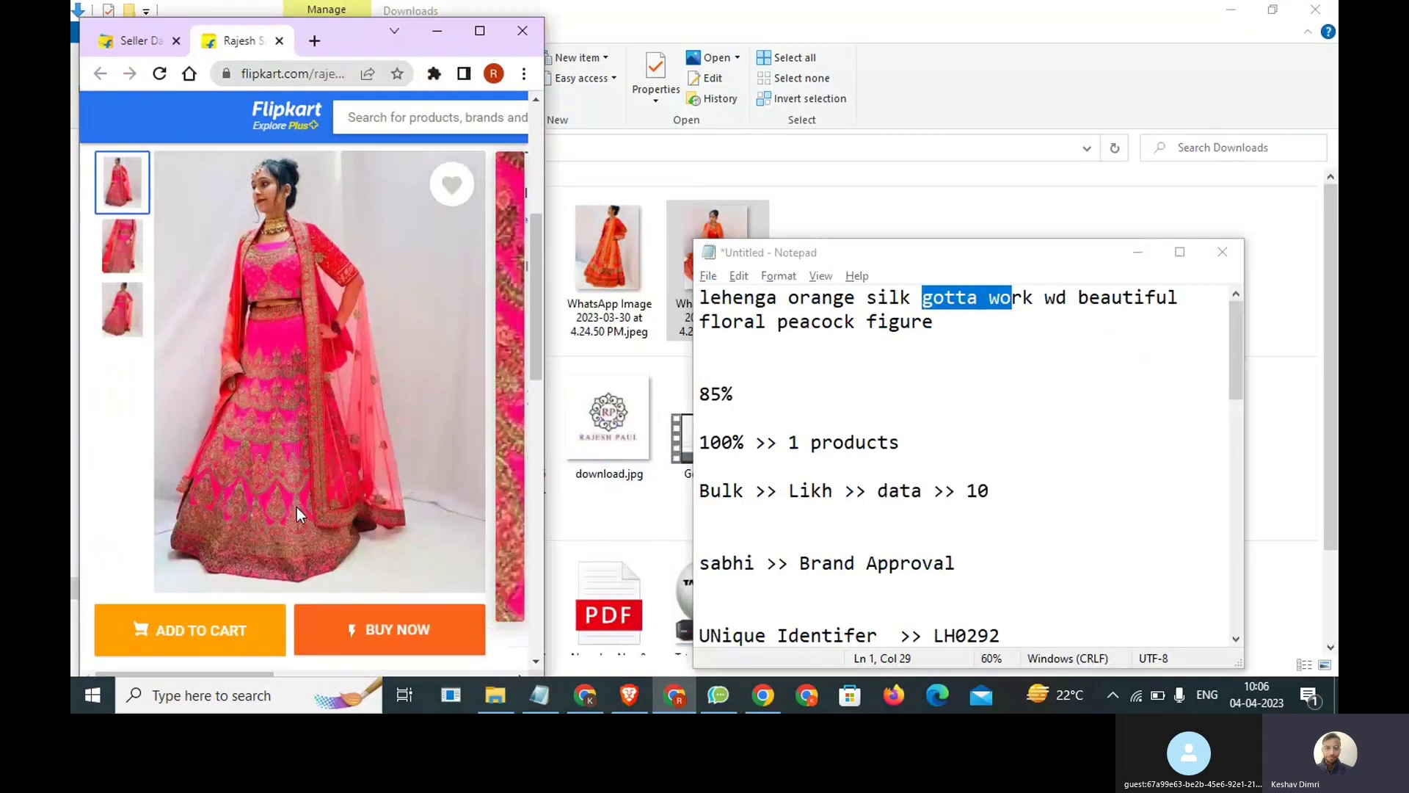
scroll(338, 442, "down", 3)
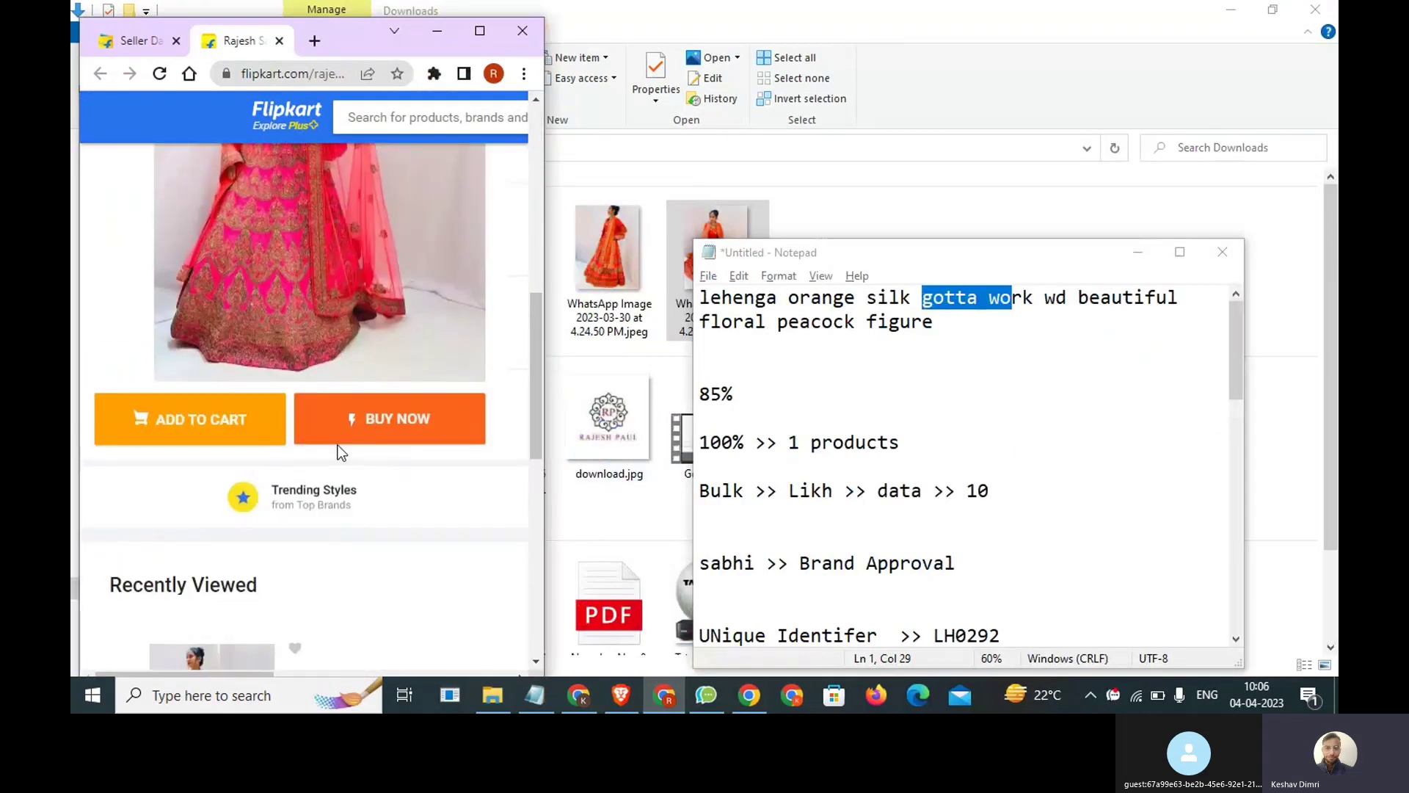
scroll(337, 444, "up", 3)
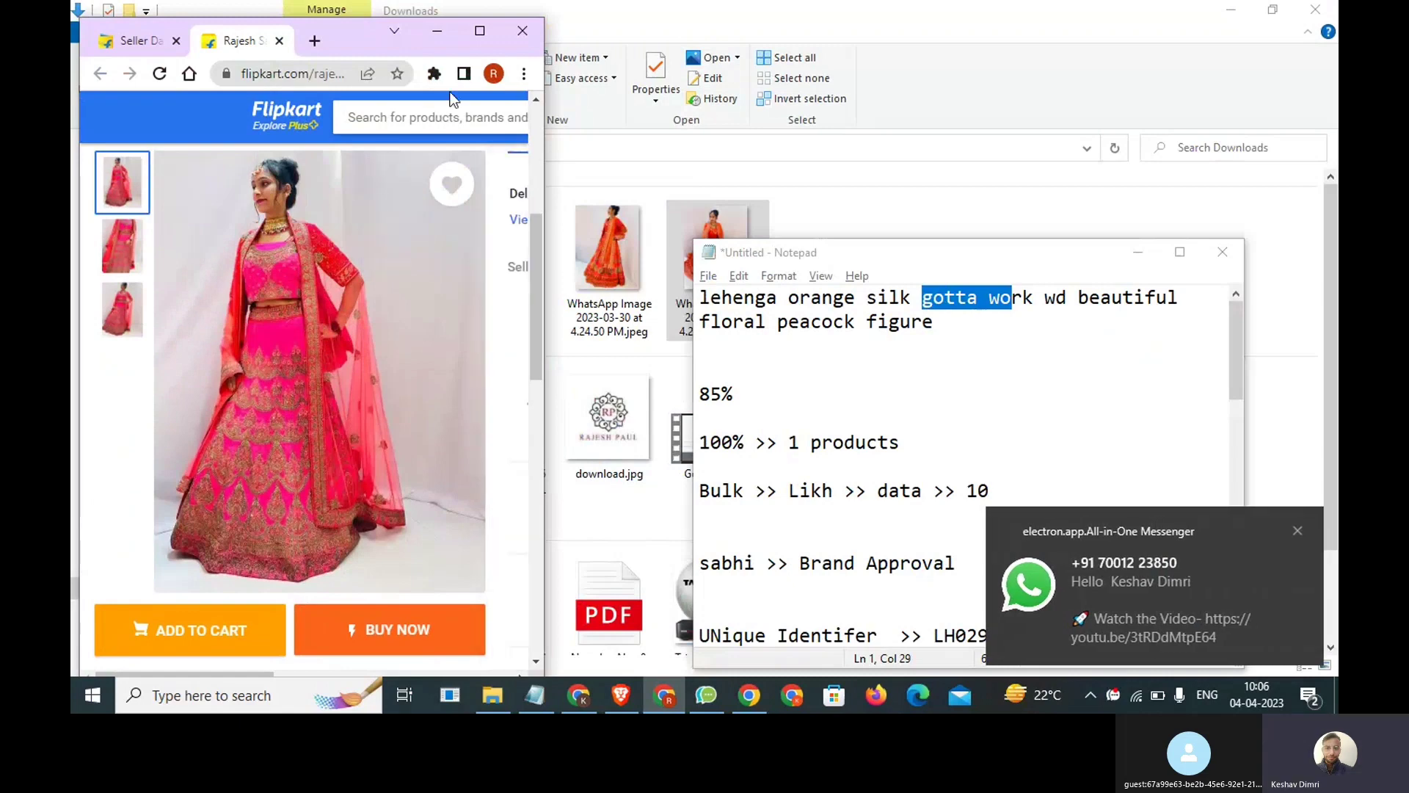
left_click(487, 30)
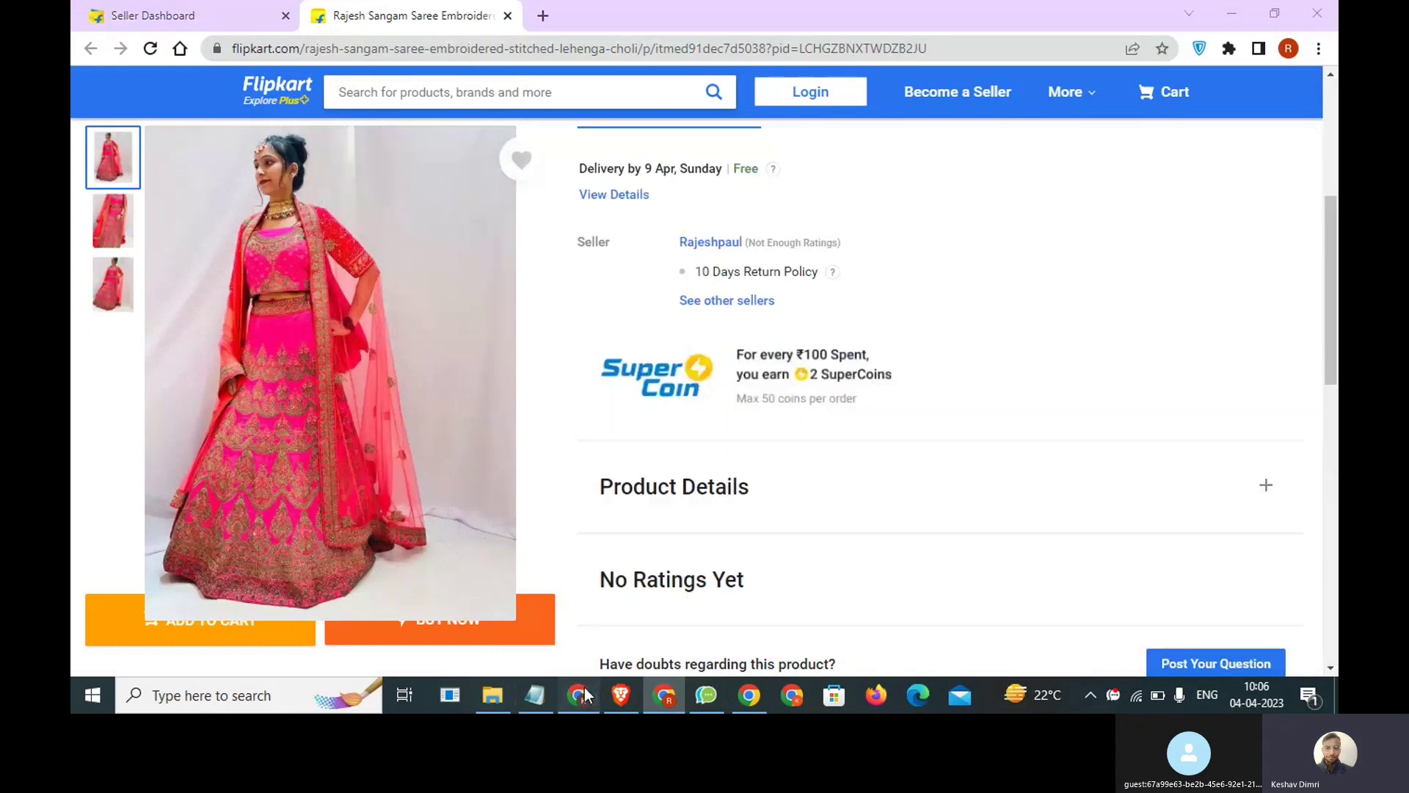
Switch to the Classes document in Google Docs and highlight the heading "Right Way of Listing products in Flipkart".
left_click(582, 695)
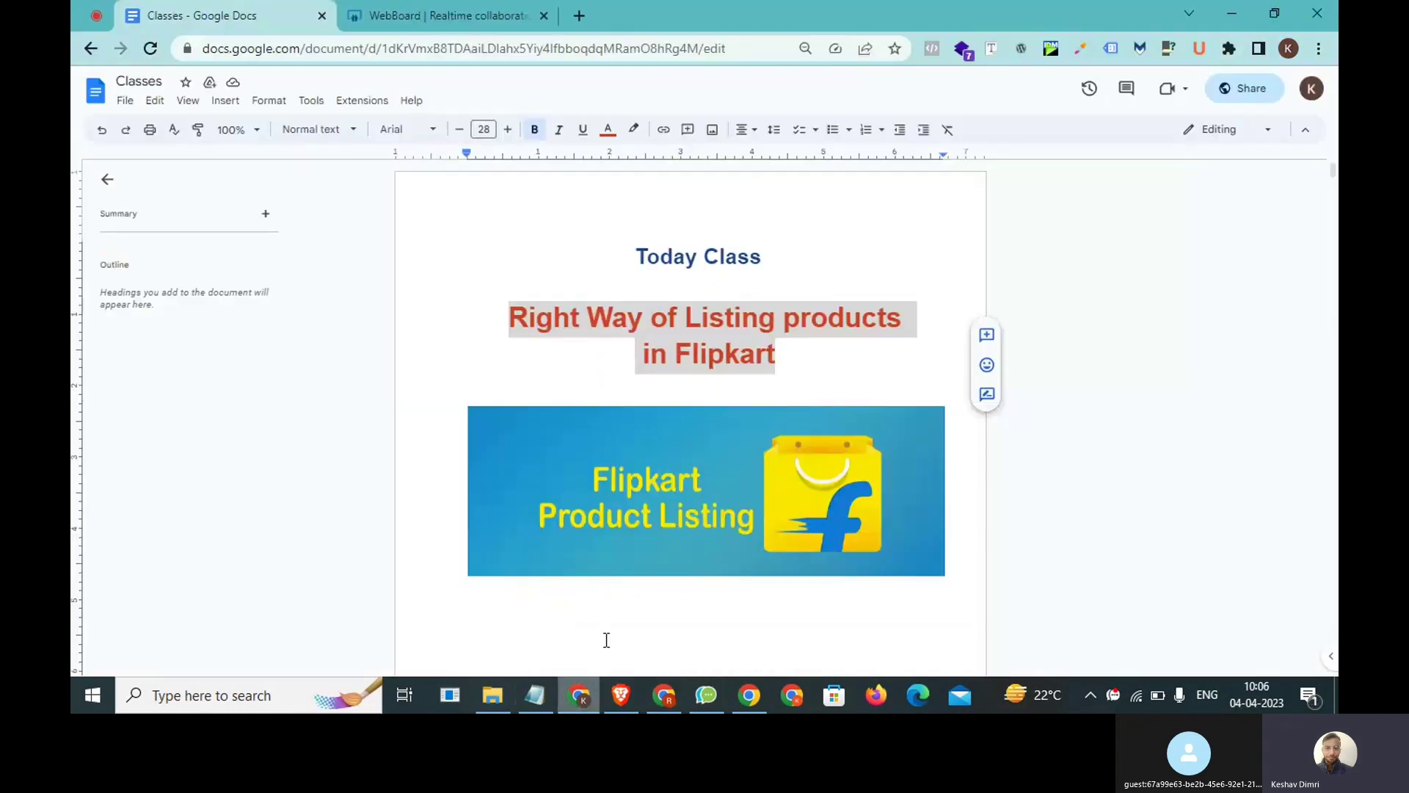
left_click(801, 362)
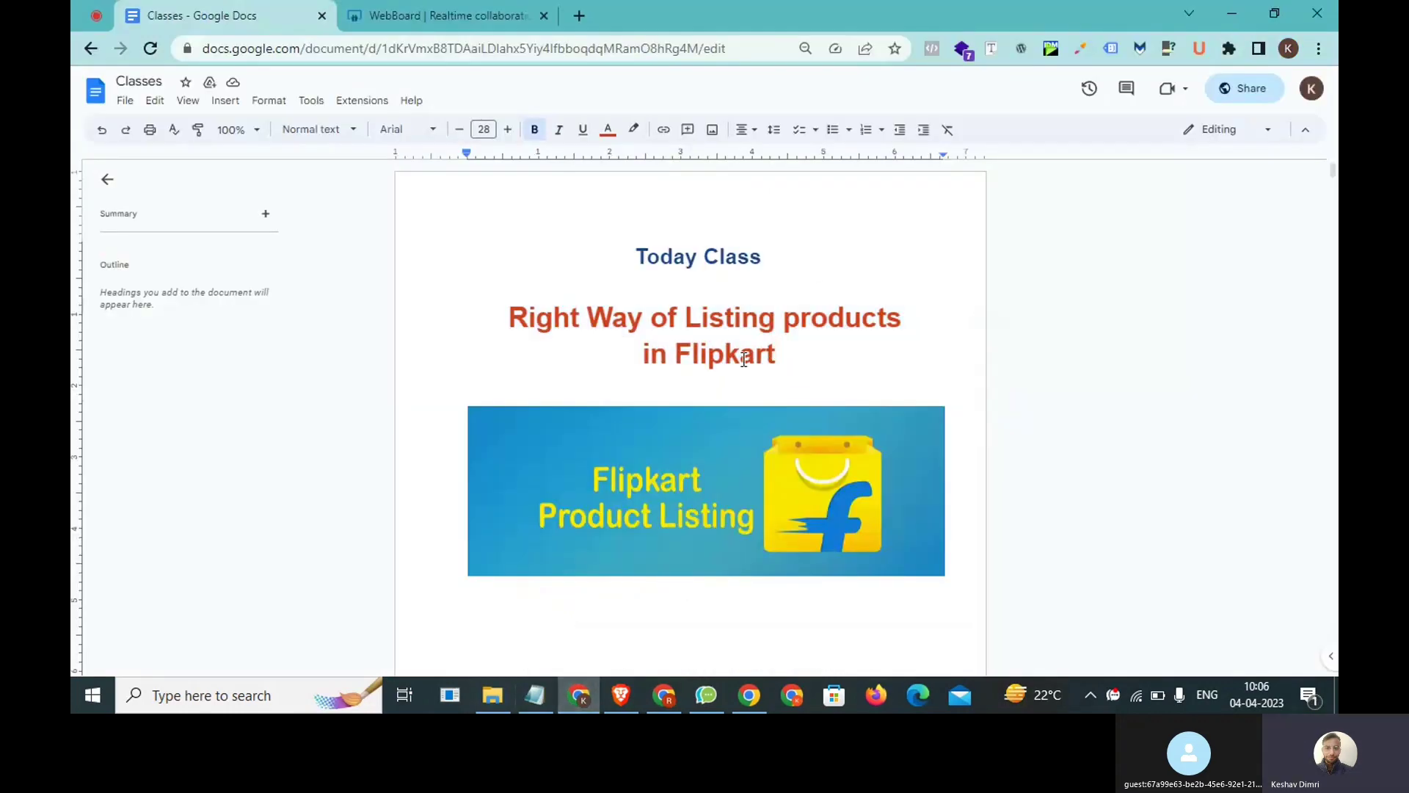
left_click_drag(800, 361, 514, 335)
left_click_drag(880, 361, 499, 308)
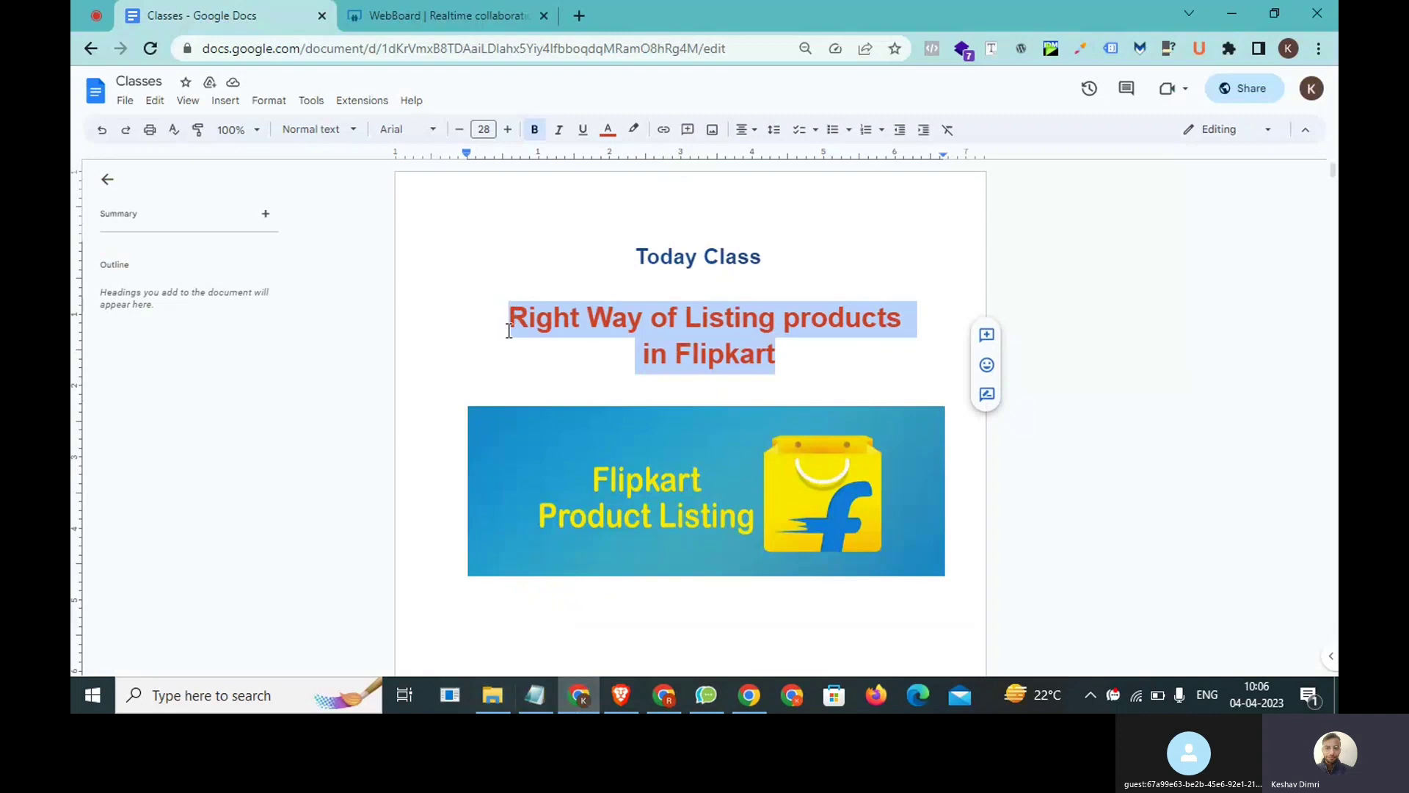
left_click_drag(839, 371, 477, 323)
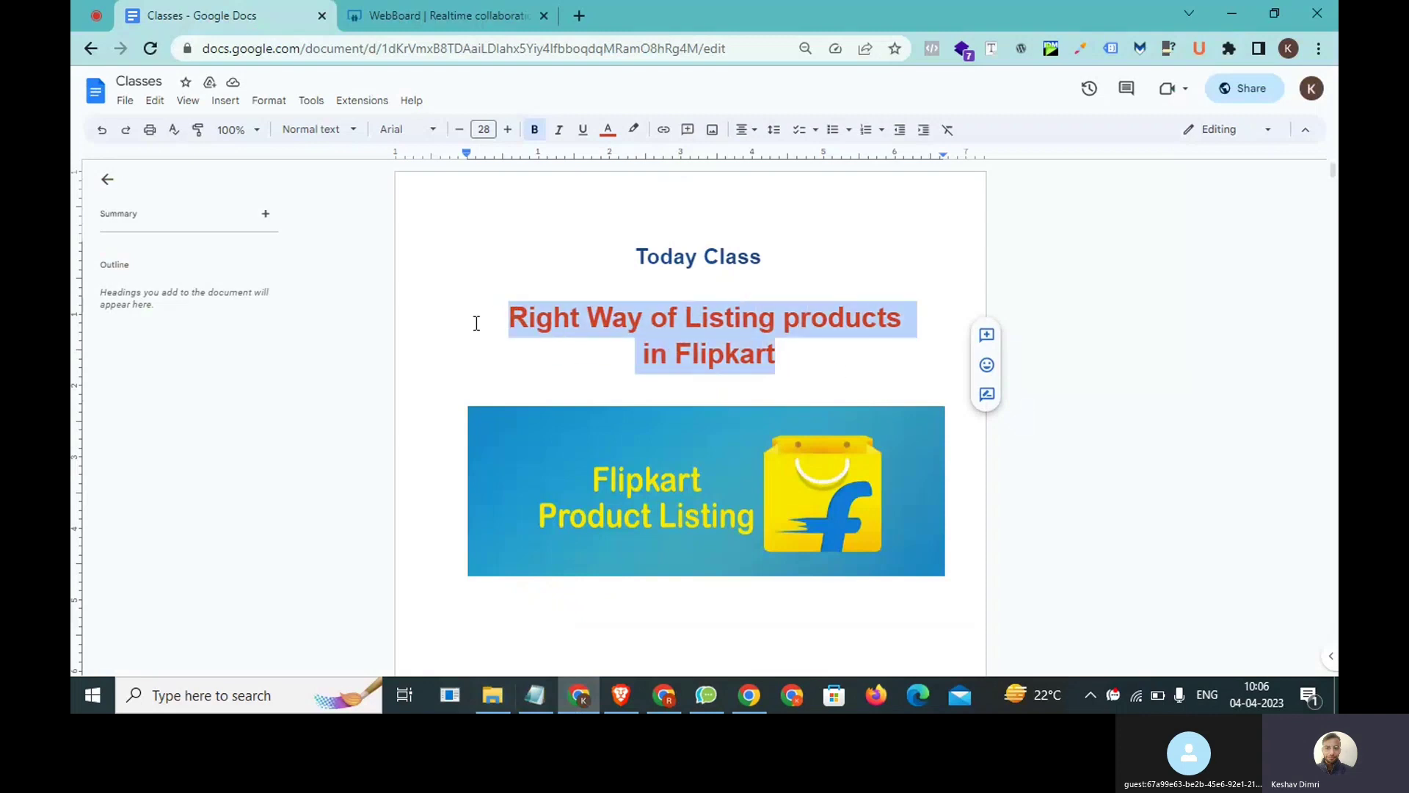